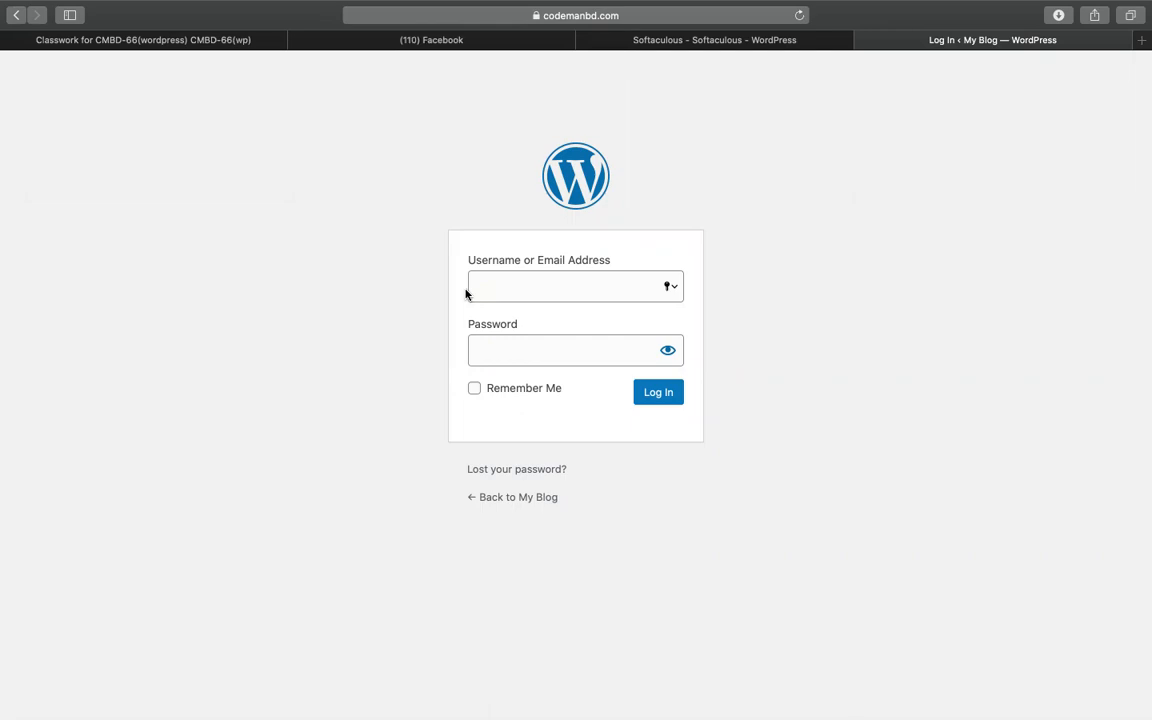
- Log in to WordPress as admin with the account password and dismiss Safari's save-password prompt
{"action": "scroll", "coordinate": [811, 455], "scroll_direction": "down", "scroll_amount": 1}
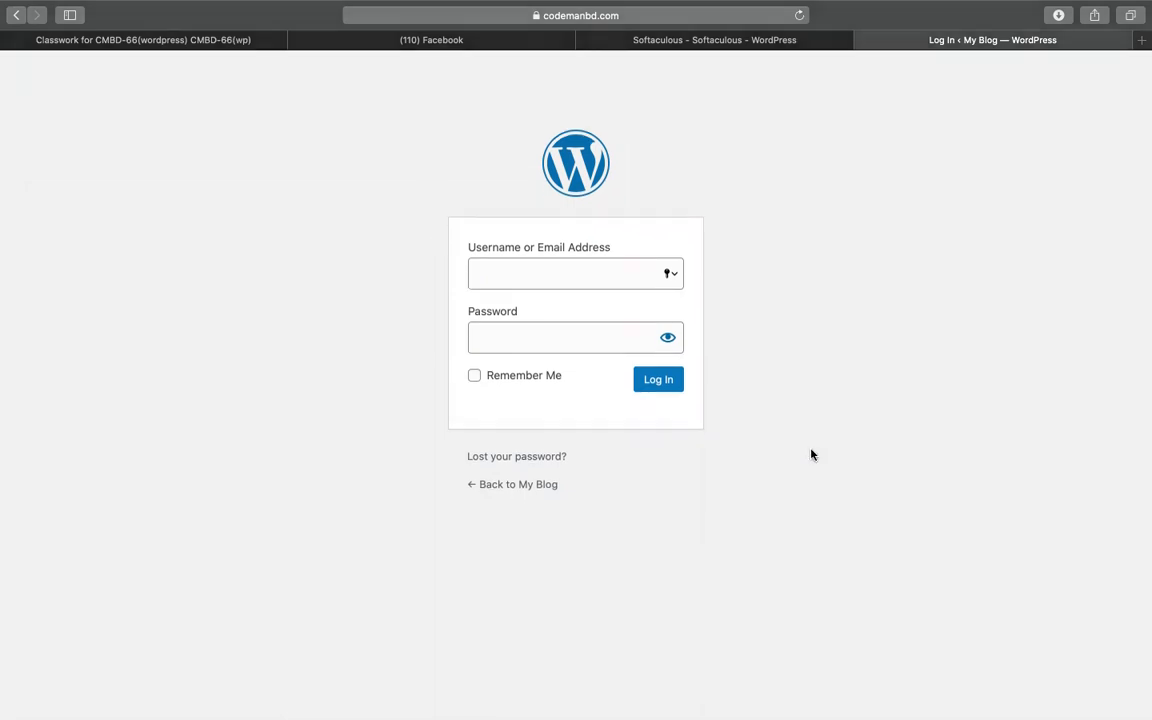
{"action": "left_click", "coordinate": [553, 296]}
{"action": "type", "text": "admin"}
{"action": "key", "text": "Tab"}
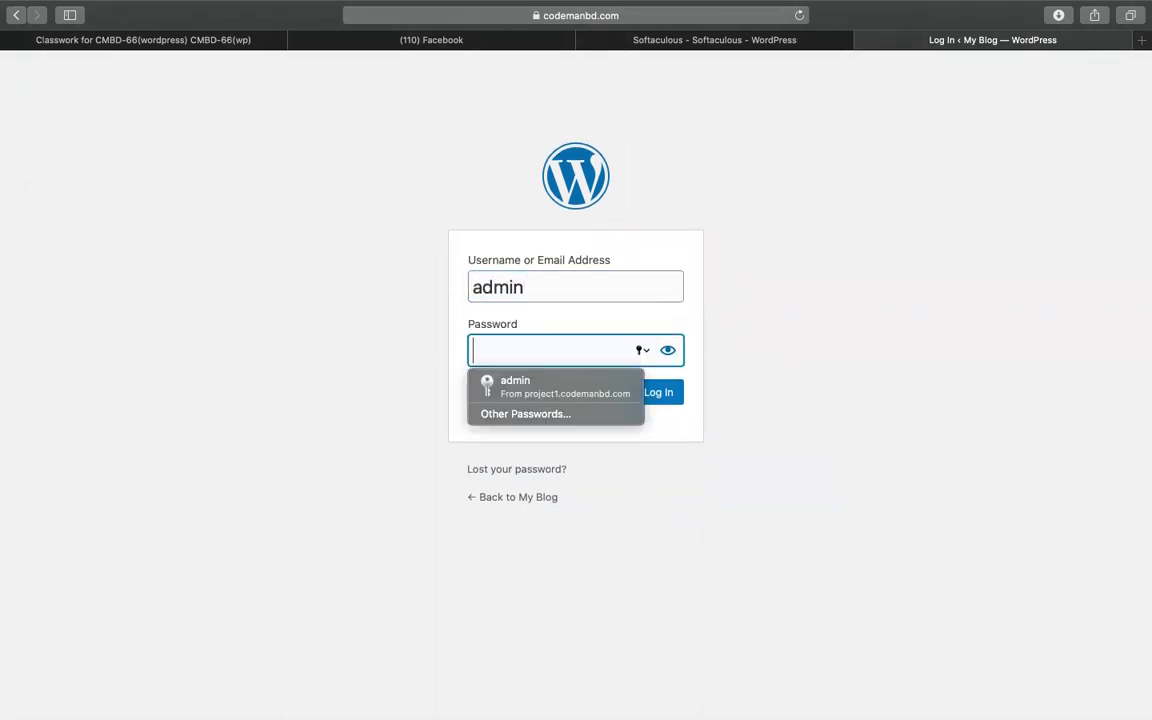
{"action": "type", "text": "1234"}
{"action": "key", "text": "Return"}
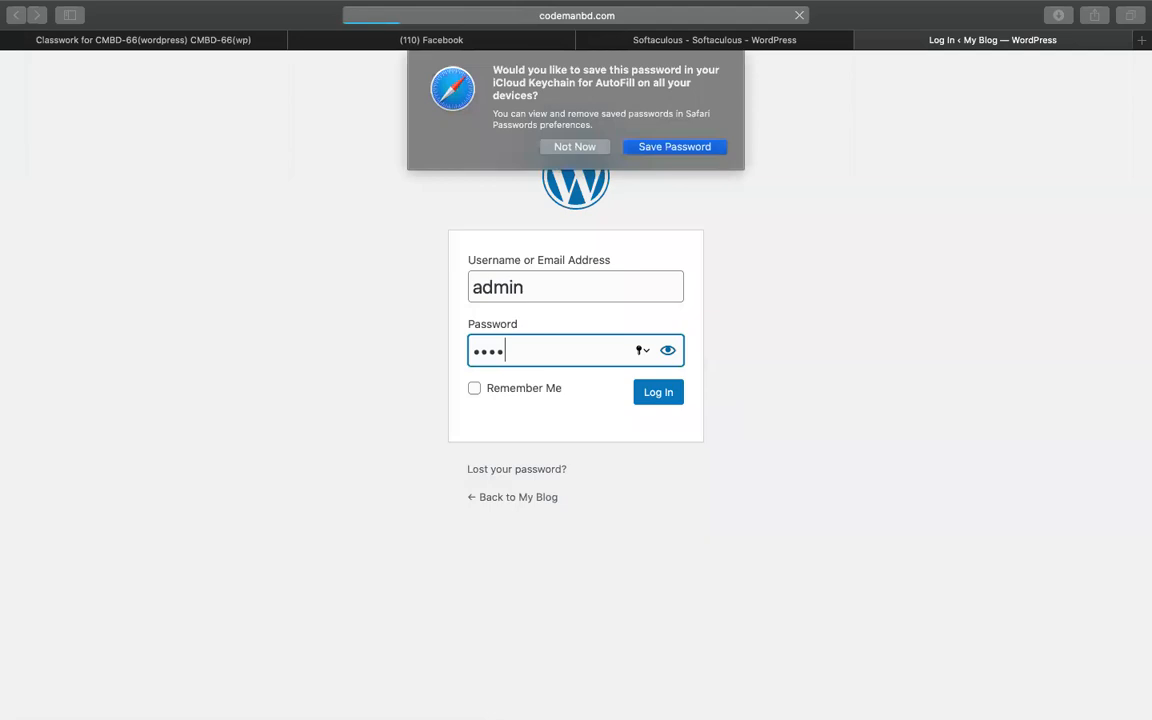
{"action": "left_click", "coordinate": [666, 150]}
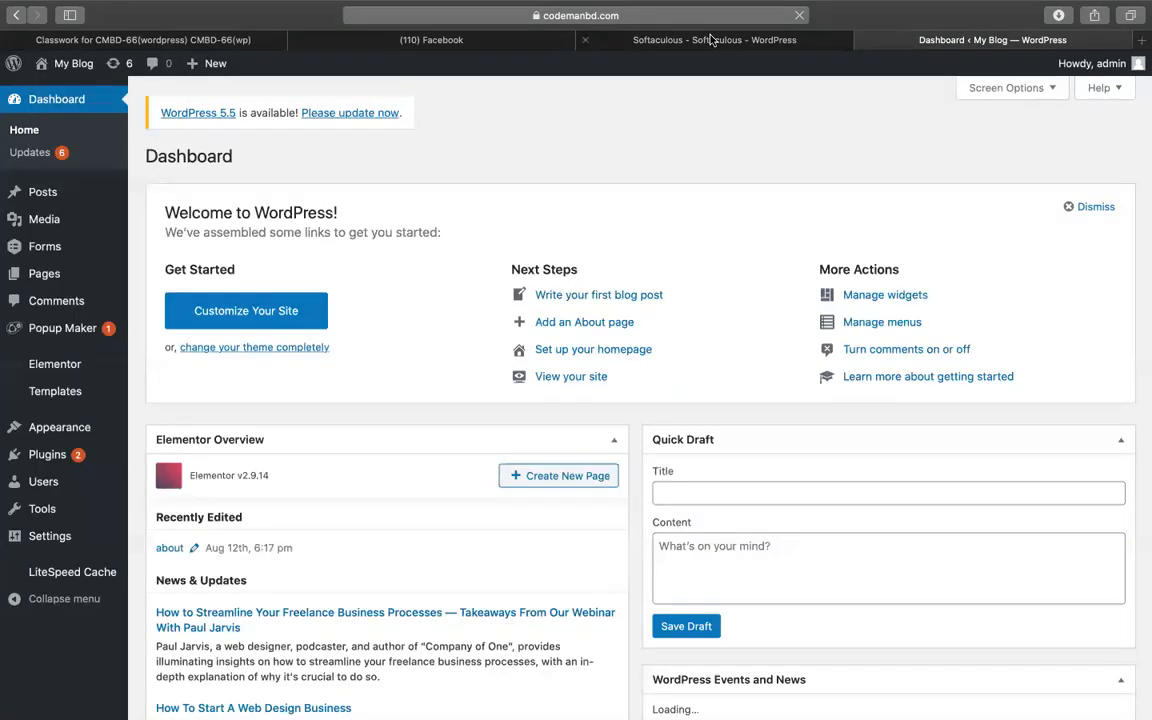
- Return to the WordPress dashboard tab and go to Plugins > Add New
{"action": "left_click", "coordinate": [714, 40]}
{"action": "left_click", "coordinate": [1063, 34]}
{"action": "mouse_move", "coordinate": [98, 463]}
{"action": "left_click", "coordinate": [157, 479]}
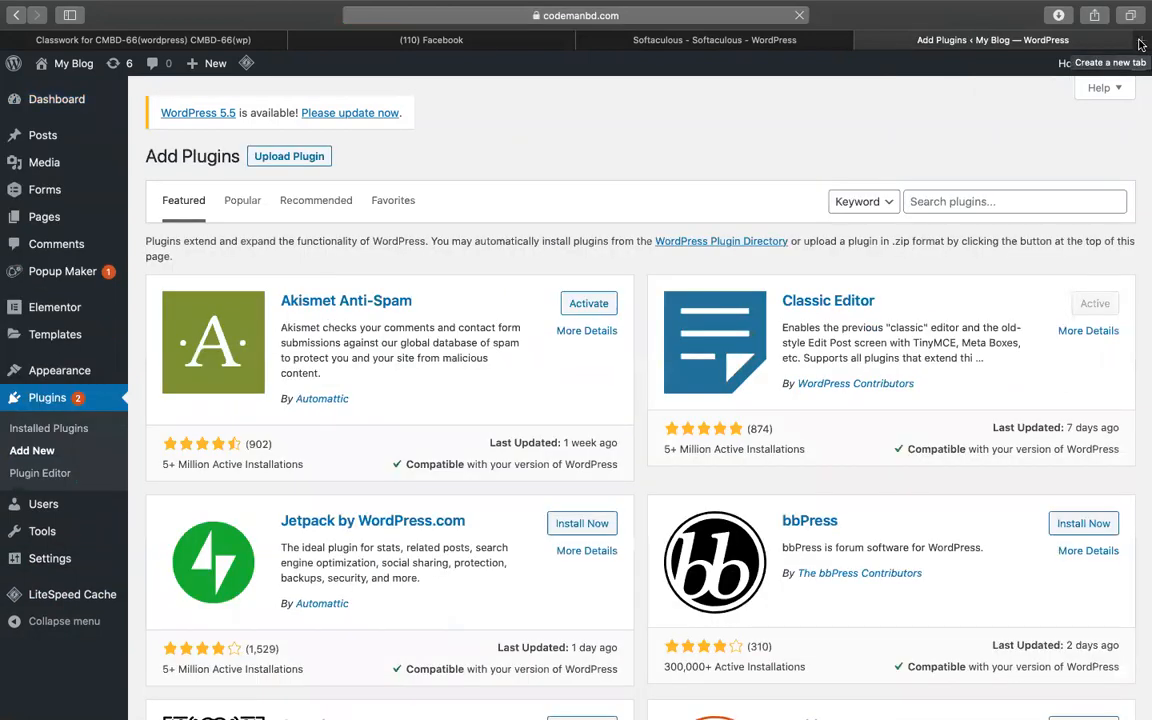
- Choose latepoint-v1.3.3.zip from Downloads in the Upload Plugin form
{"action": "left_click", "coordinate": [320, 160]}
{"action": "left_click", "coordinate": [505, 299]}
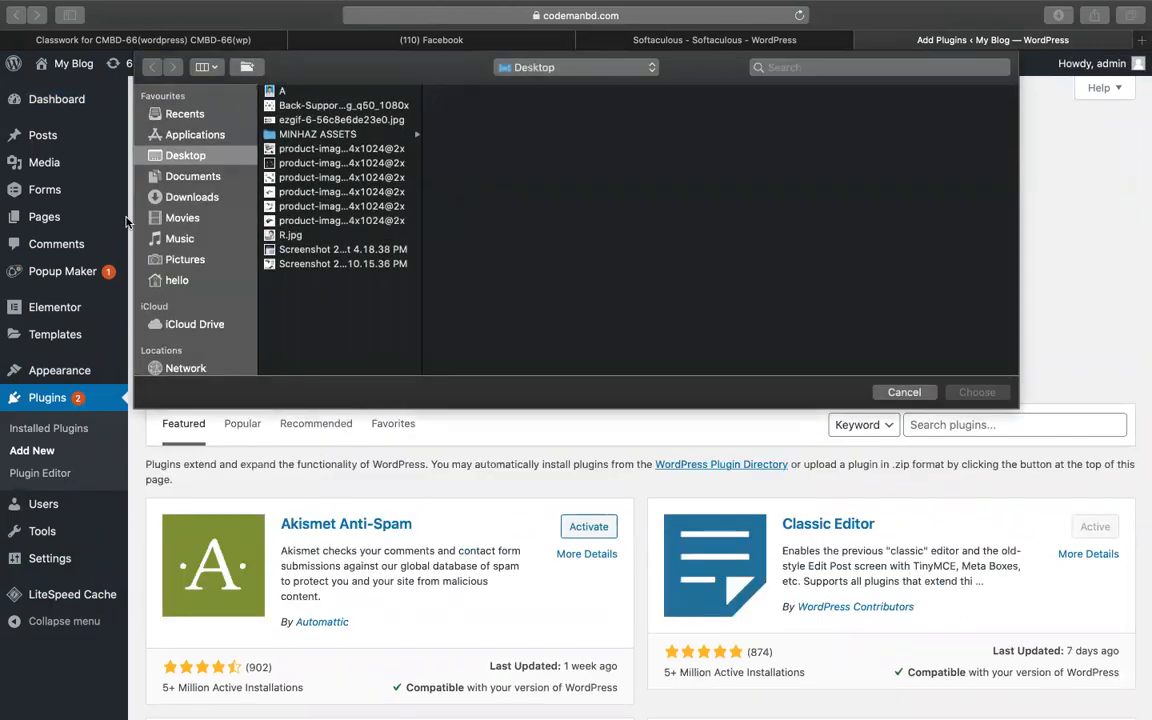
{"action": "left_click", "coordinate": [188, 198]}
{"action": "left_click", "coordinate": [296, 225]}
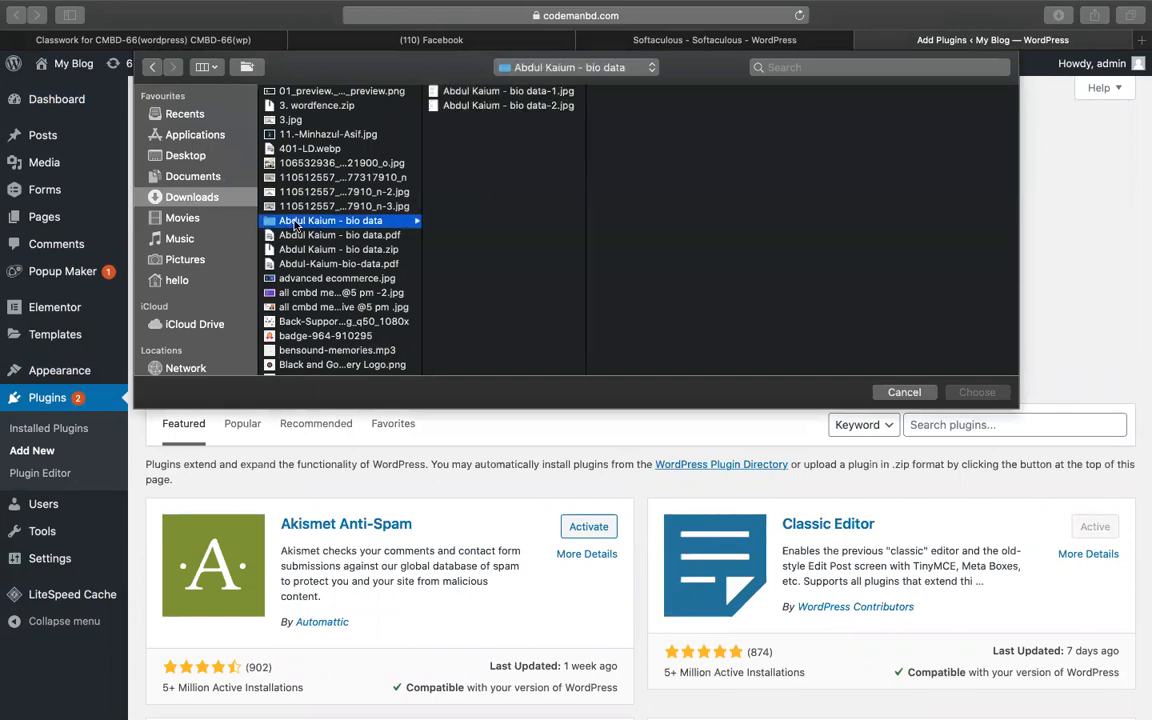
{"action": "key", "text": "b"}
{"action": "key", "text": "l"}
{"action": "scroll", "coordinate": [316, 262], "scroll_direction": "down", "scroll_amount": 3}
{"action": "double_click", "coordinate": [316, 262]}
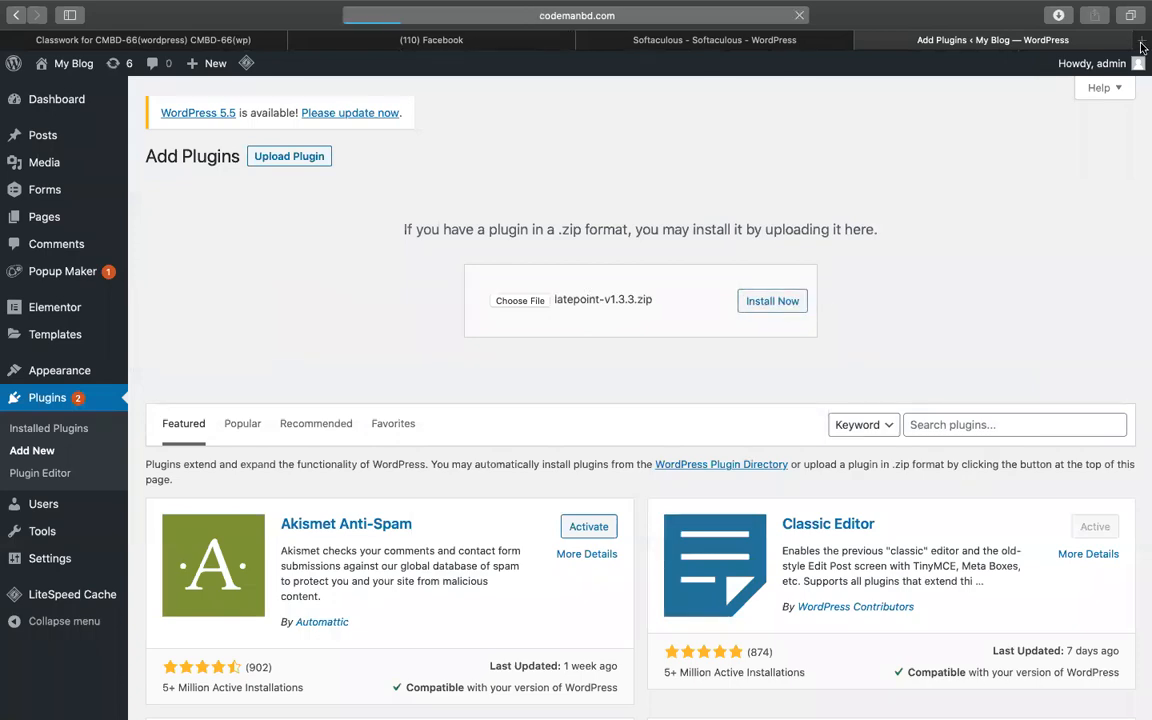
{"action": "key", "text": "super+t"}
- Search Google for 'latepoint booking' and open the CodeCanyon LatePoint product page
{"action": "type", "text": "latepoint booking"}
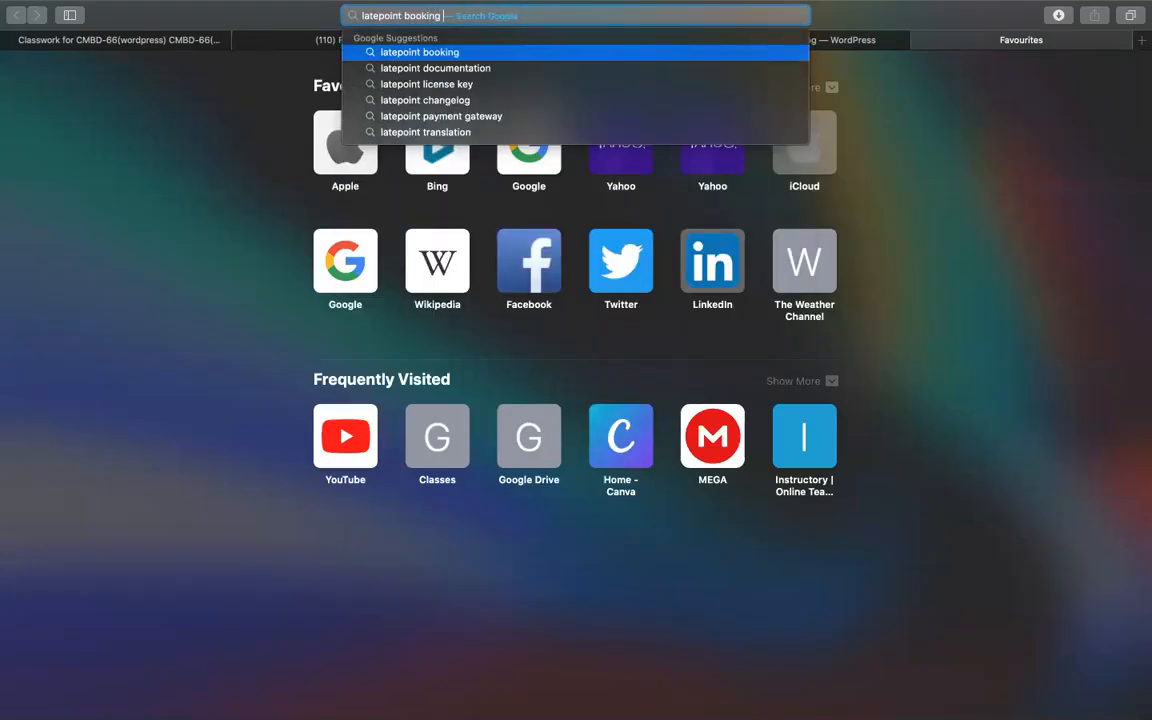
{"action": "key", "text": "Return"}
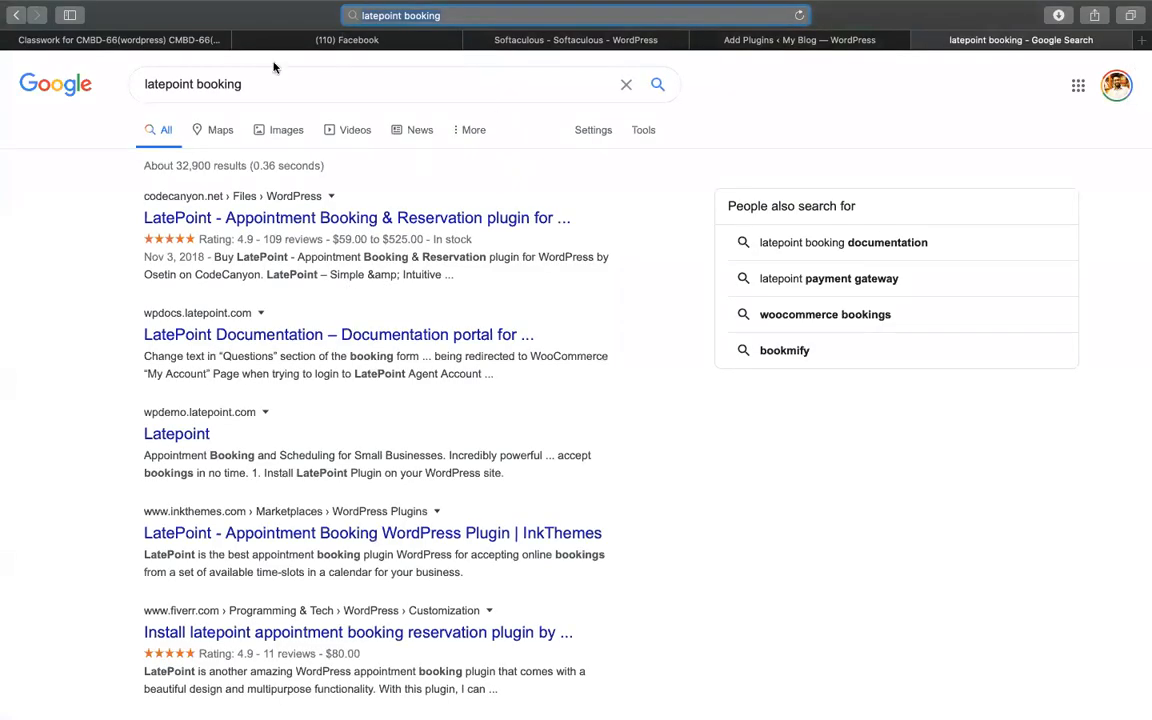
{"action": "left_click", "coordinate": [234, 218]}
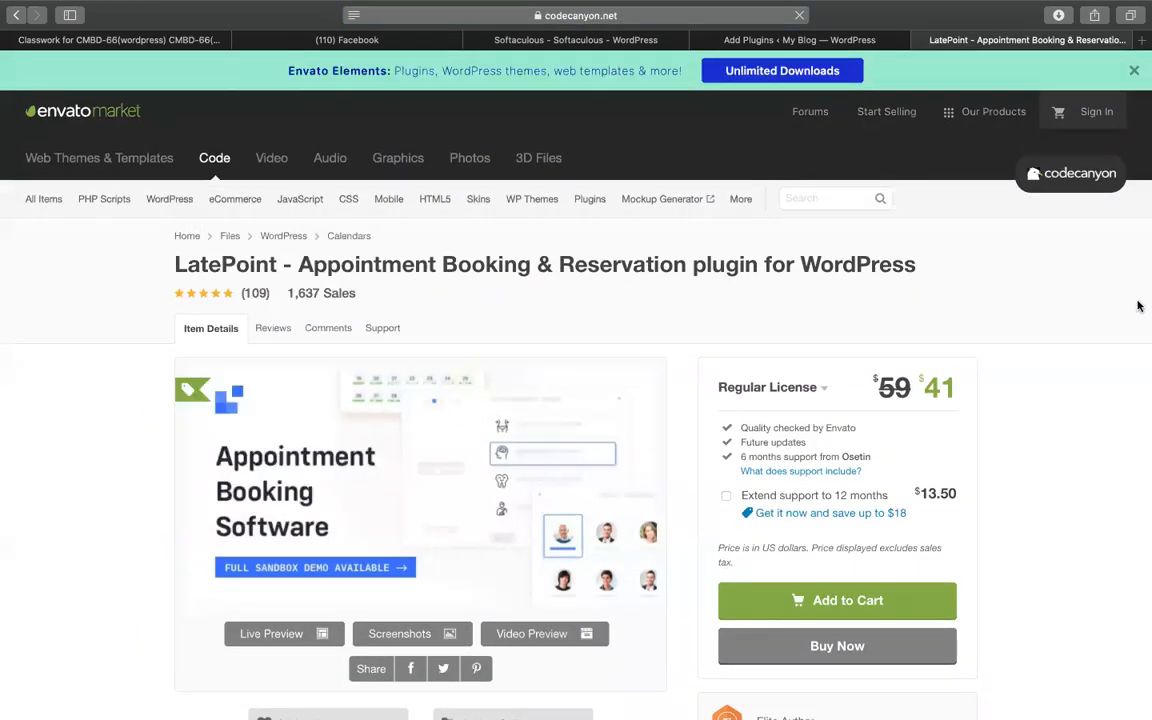
{"action": "scroll", "coordinate": [1097, 488], "scroll_direction": "down", "scroll_amount": 10}
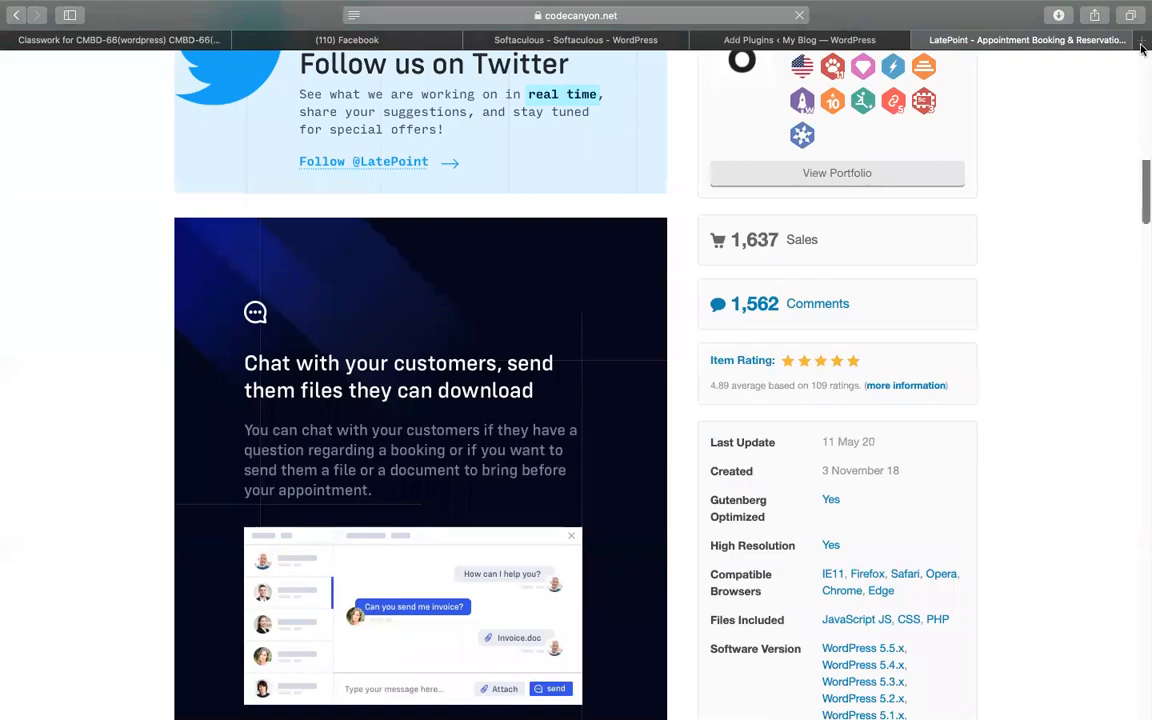
- Type 'hacker' in a new tab, then return to the LatePoint product page and scroll it
{"action": "left_click", "coordinate": [1143, 45]}
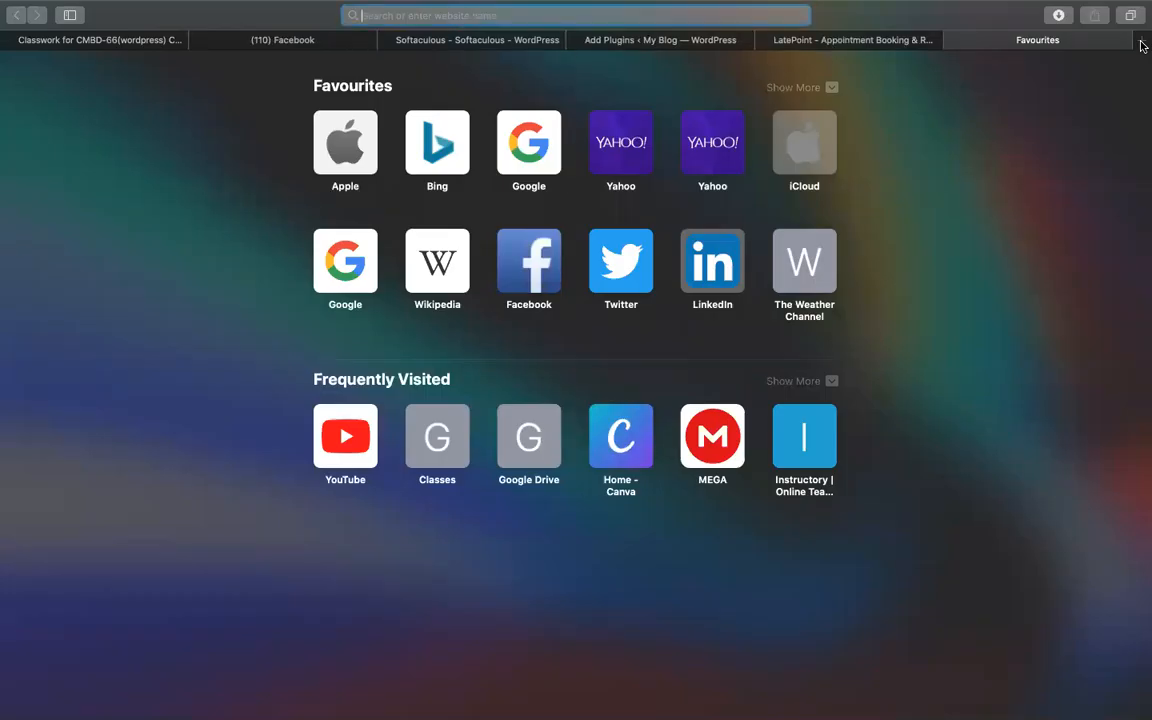
{"action": "type", "text": "hacker"}
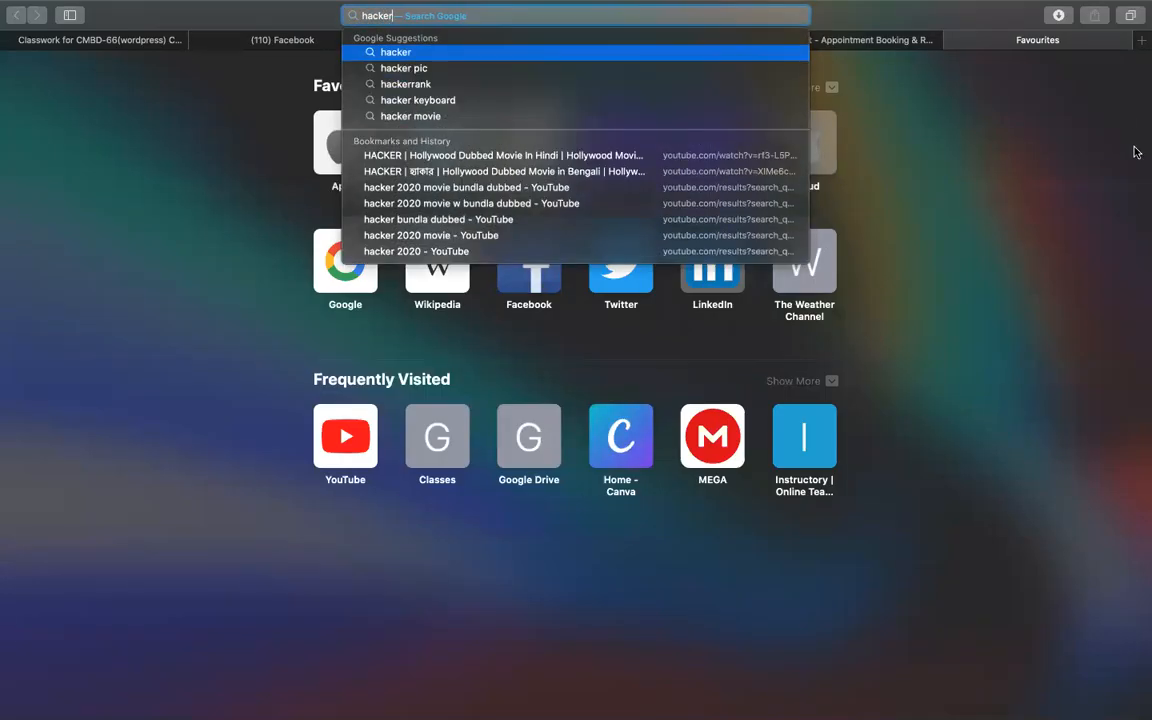
{"action": "left_click", "coordinate": [900, 42]}
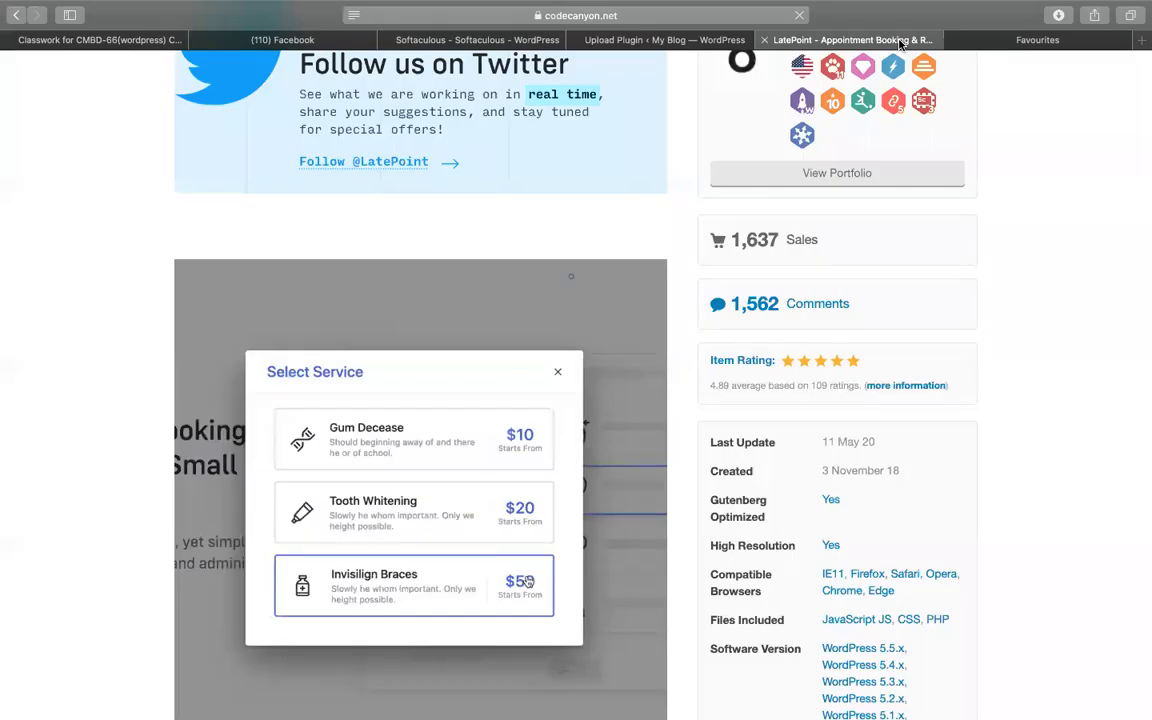
{"action": "scroll", "coordinate": [1050, 188], "scroll_direction": "up", "scroll_amount": 10}
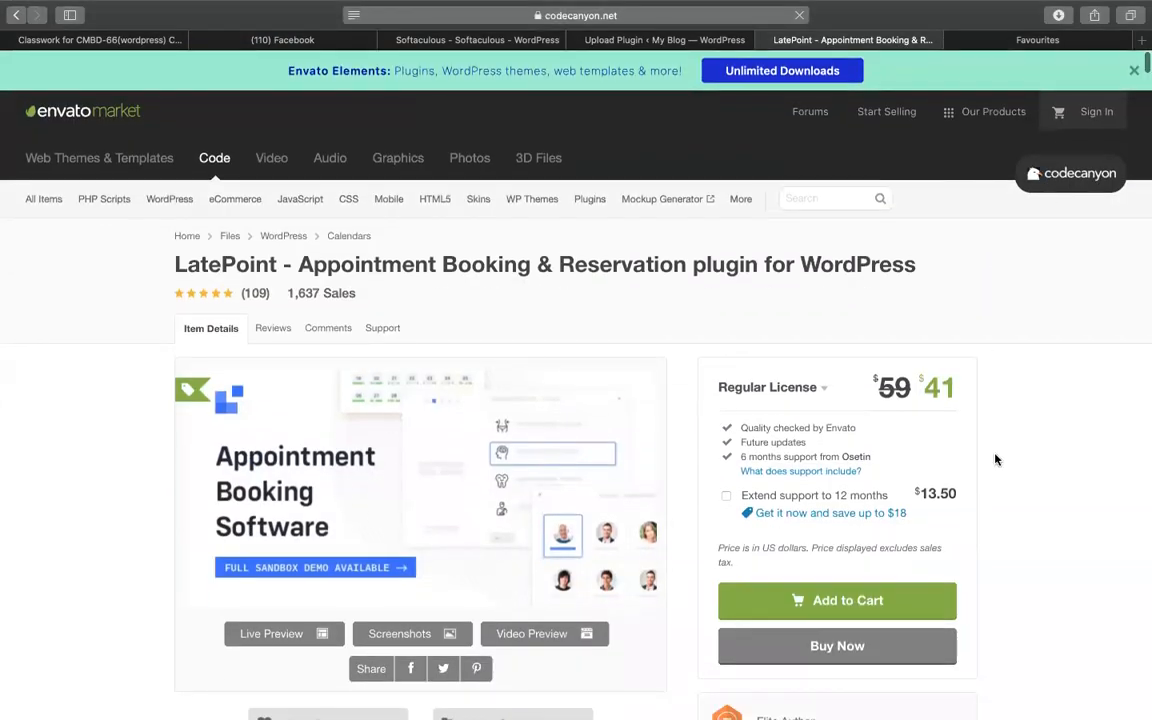
{"action": "scroll", "coordinate": [995, 459], "scroll_direction": "down", "scroll_amount": 3}
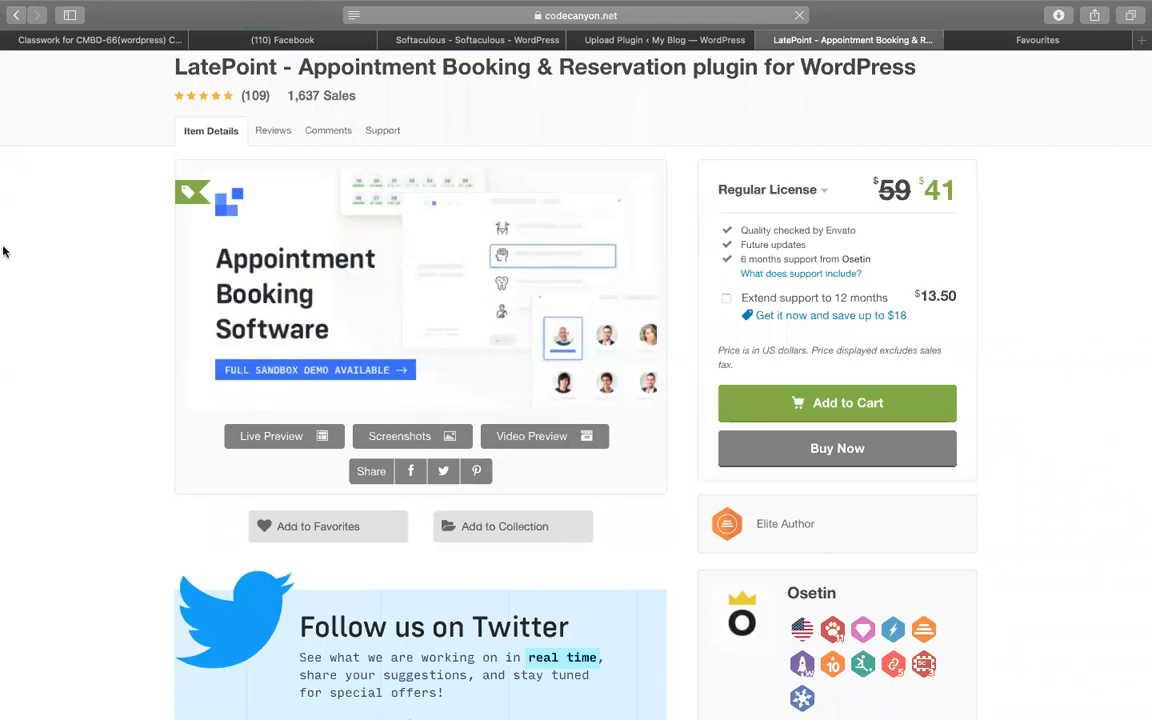
- Open LatePoint's Live Preview demo and scroll through its booking and reporting features
{"action": "left_click", "coordinate": [272, 437]}
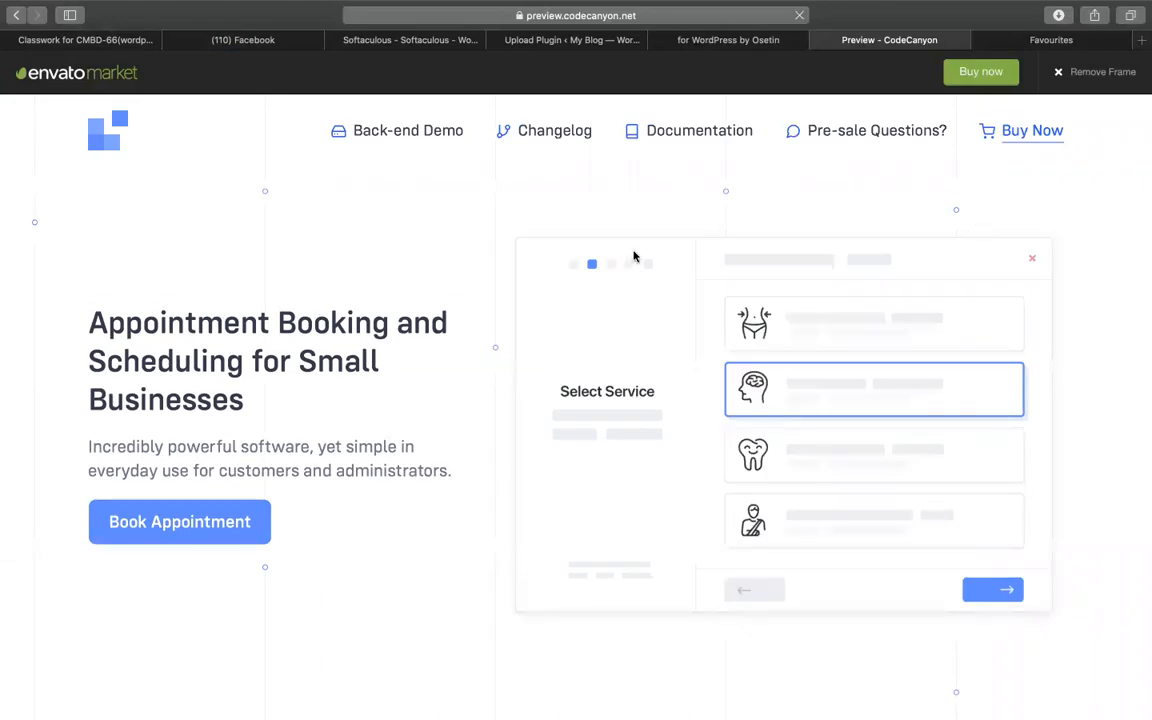
{"action": "left_click", "coordinate": [718, 44]}
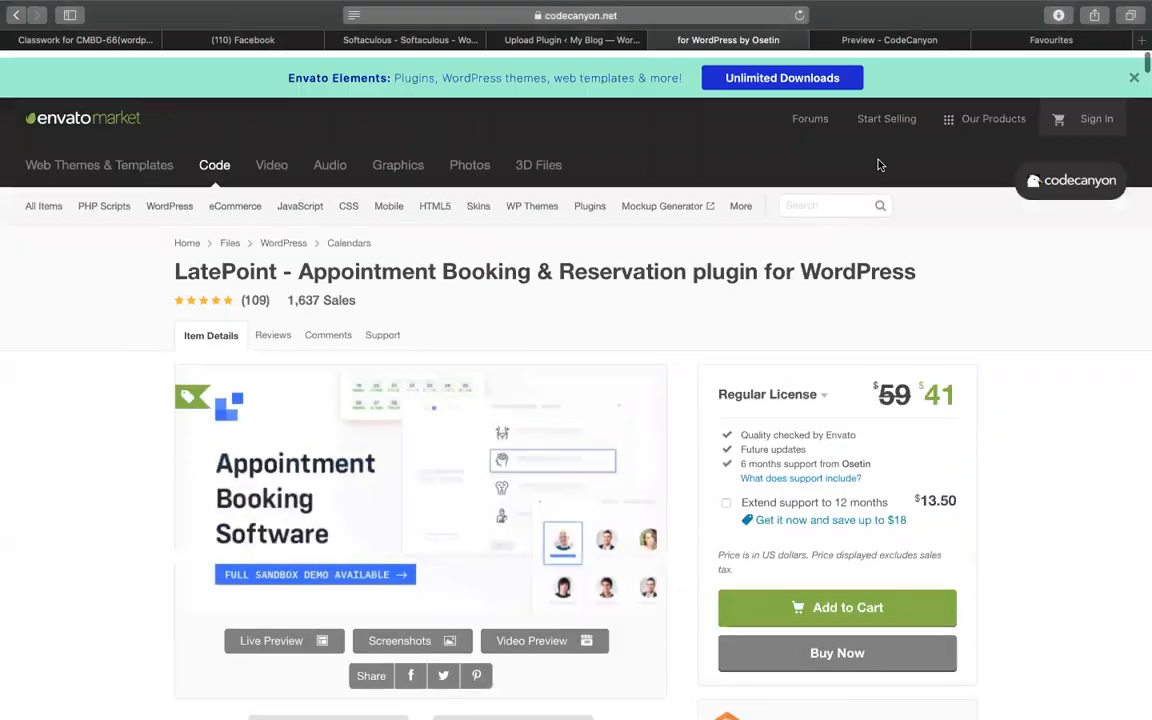
{"action": "left_click", "coordinate": [893, 40]}
{"action": "scroll", "coordinate": [581, 375], "scroll_direction": "down", "scroll_amount": 3}
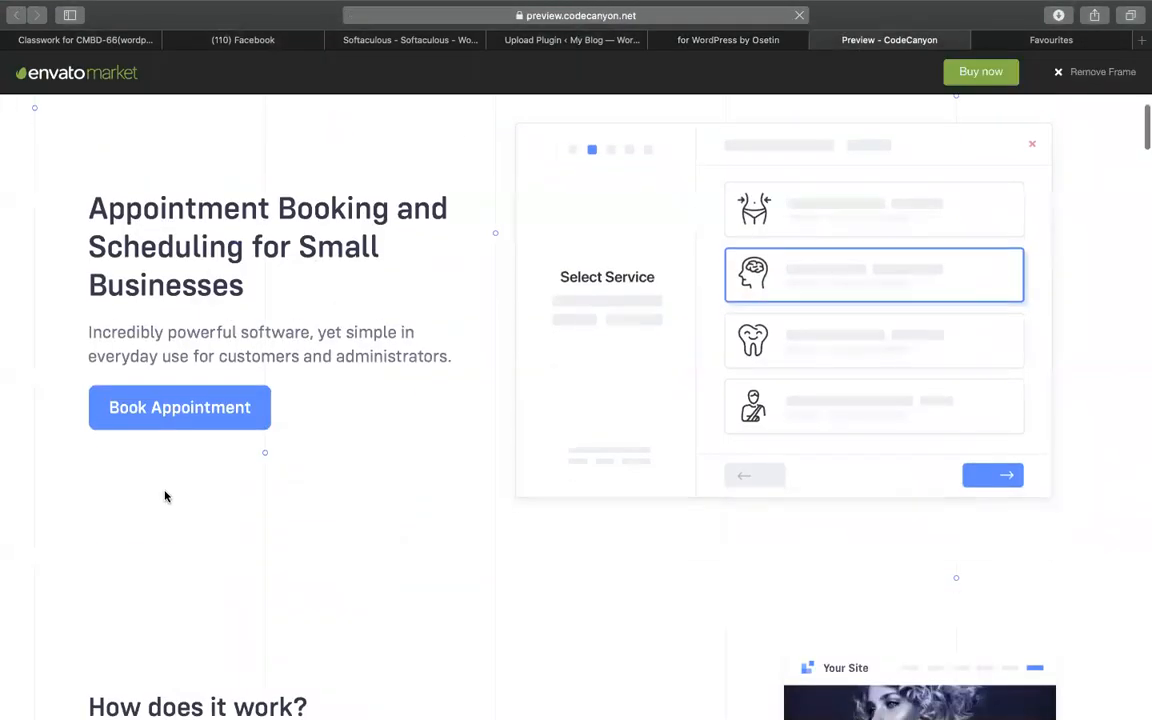
{"action": "scroll", "coordinate": [167, 494], "scroll_direction": "up", "scroll_amount": 3}
{"action": "scroll", "coordinate": [481, 432], "scroll_direction": "down", "scroll_amount": 15}
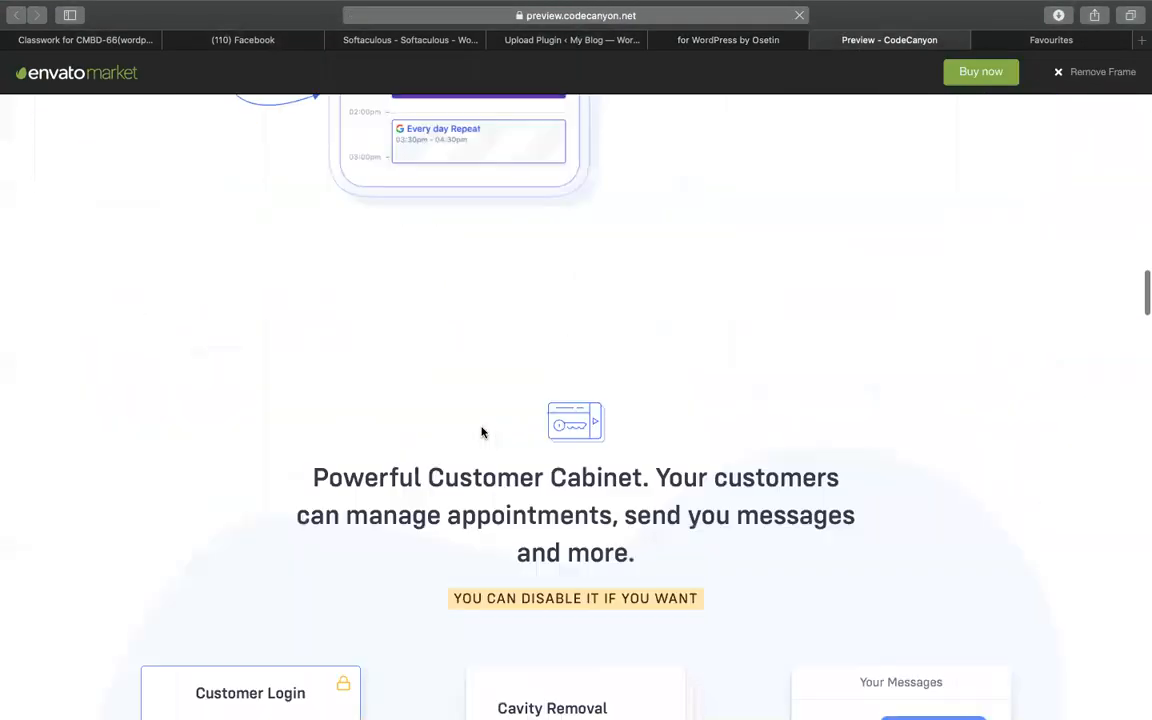
{"action": "scroll", "coordinate": [727, 413], "scroll_direction": "down", "scroll_amount": 20}
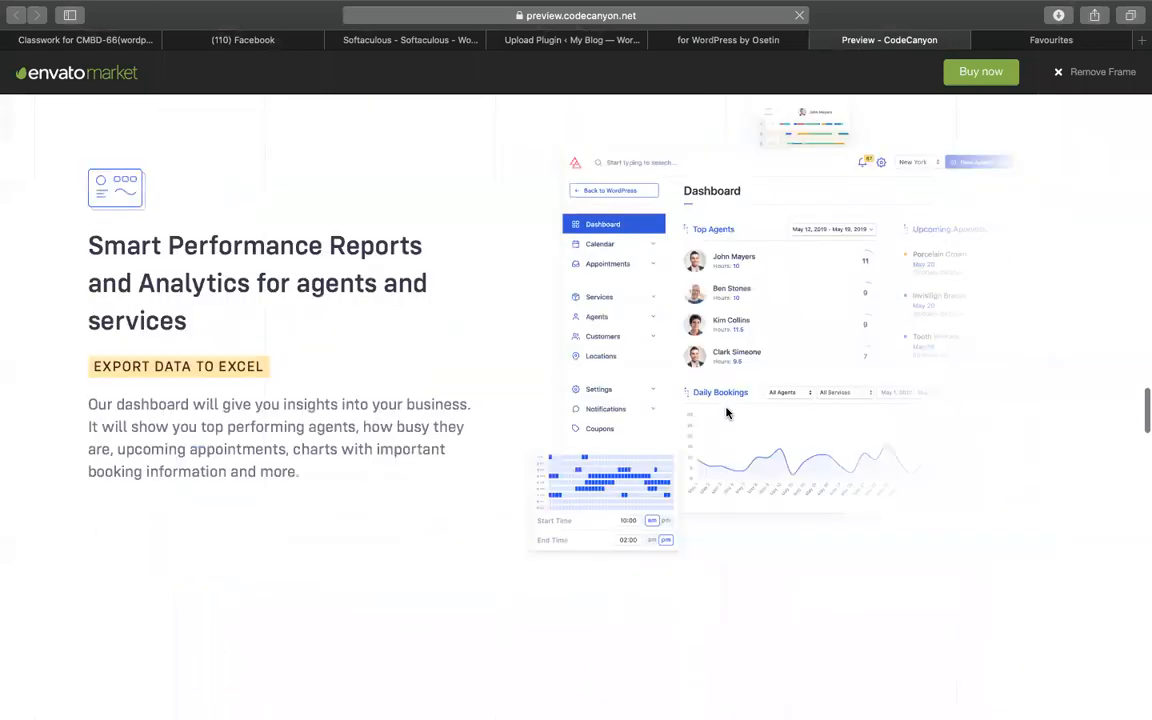
{"action": "scroll", "coordinate": [727, 413], "scroll_direction": "up", "scroll_amount": 20}
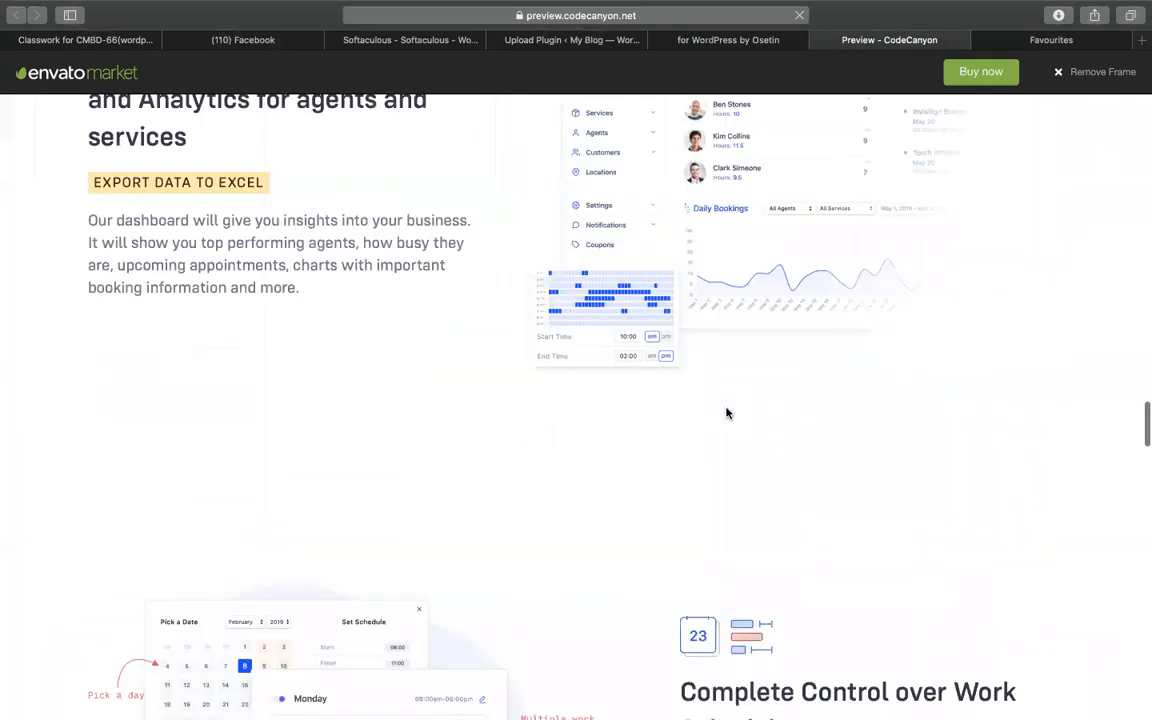
- Find latepoint-v1.3.3.zip among Finder's recent files and unzip it
{"action": "left_click", "coordinate": [590, 57]}
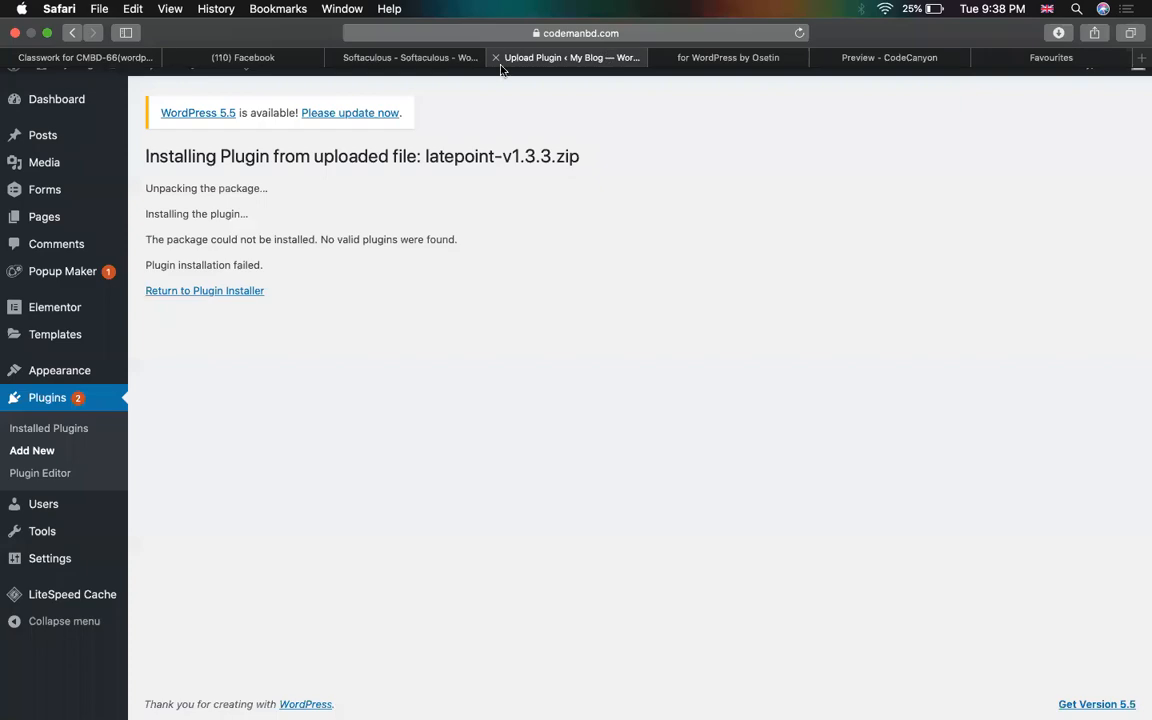
{"action": "left_click", "coordinate": [406, 52]}
{"action": "key", "text": "ctrl+Up"}
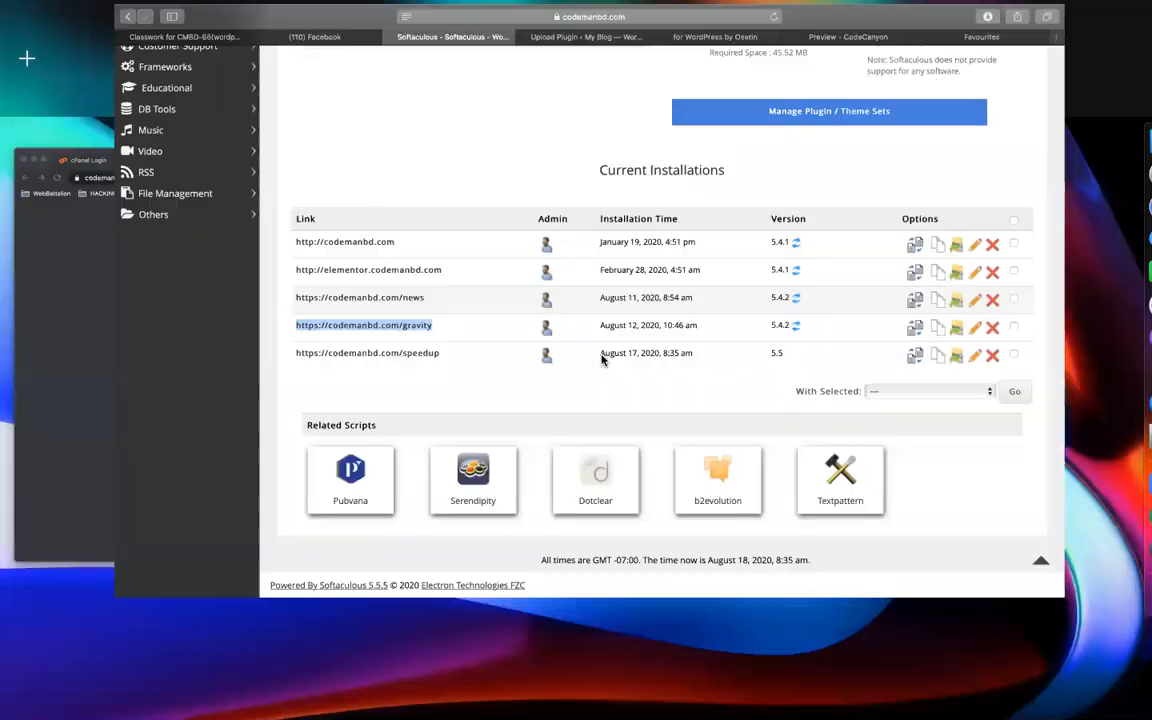
{"action": "left_click", "coordinate": [1107, 128]}
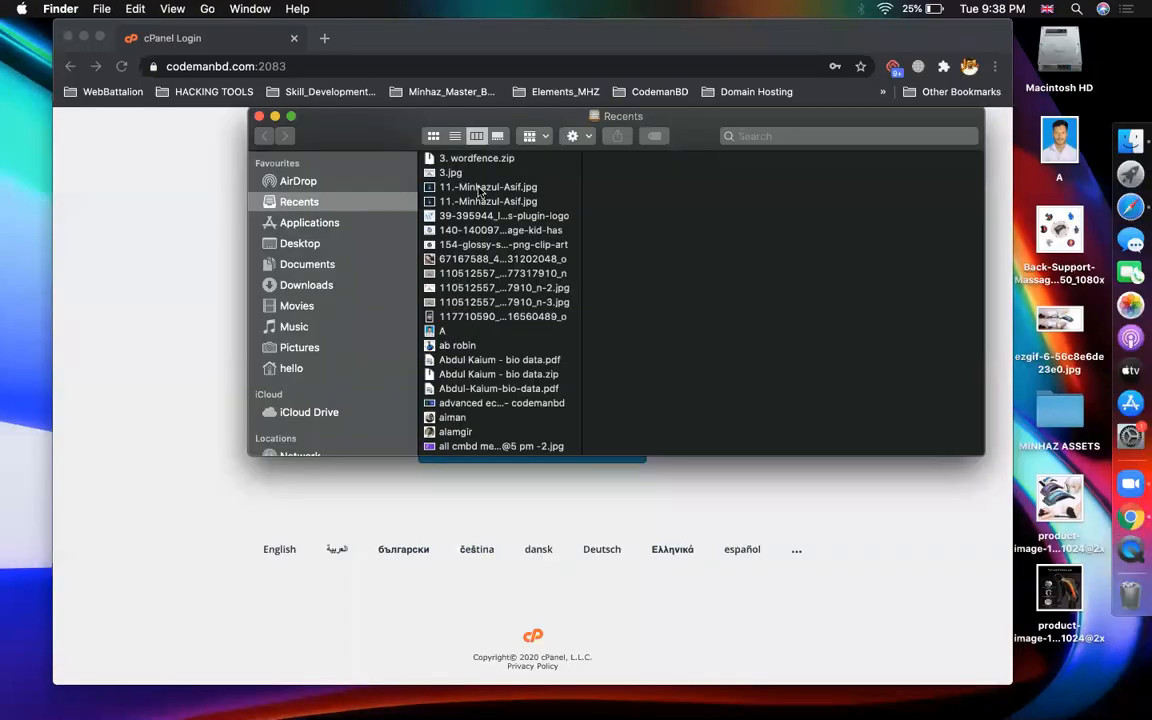
{"action": "left_click", "coordinate": [515, 395]}
{"action": "key", "text": "l"}
{"action": "scroll", "coordinate": [495, 300], "scroll_direction": "down", "scroll_amount": 4}
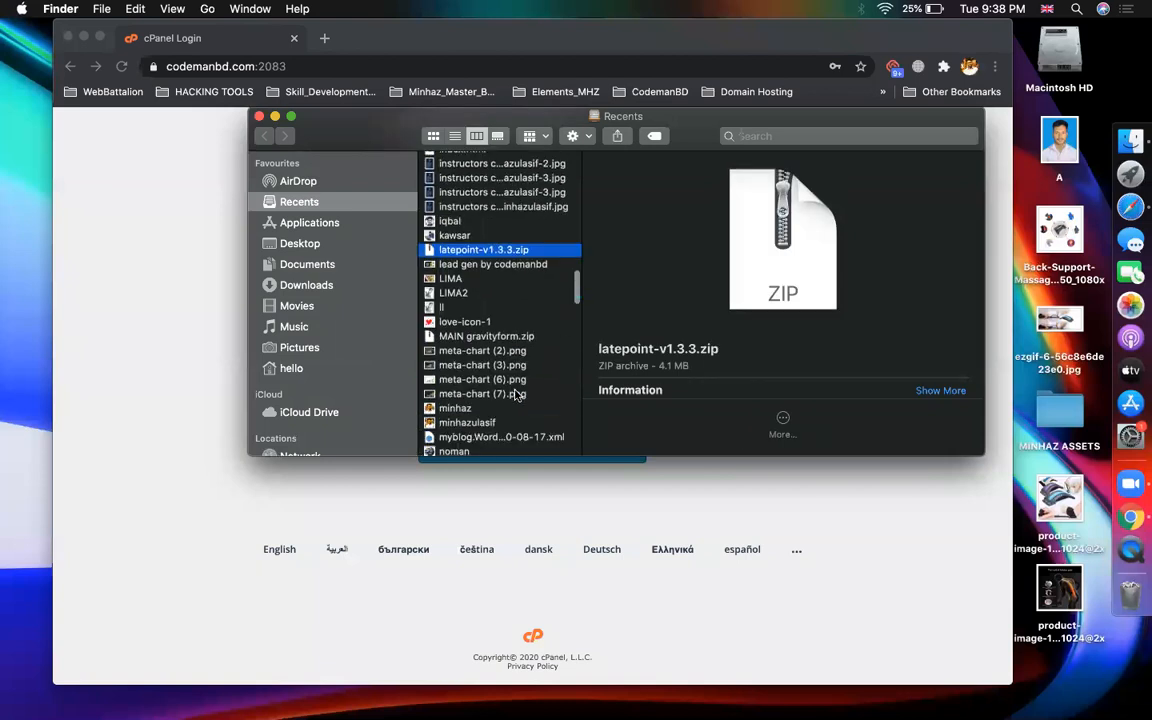
{"action": "key", "text": "l"}
{"action": "key", "text": "l"}
{"action": "double_click", "coordinate": [465, 247]}
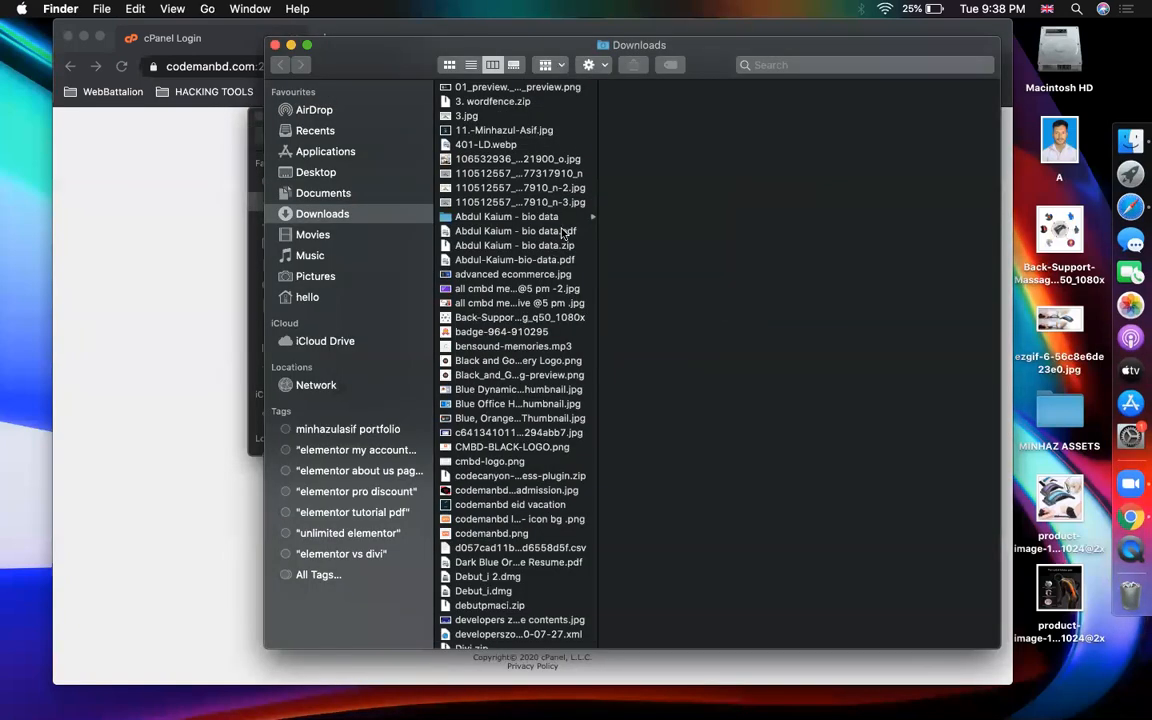
- Compress the latepoint folder in latepoint-all-files into latepoint.zip, then return to Safari
{"action": "left_click", "coordinate": [564, 234]}
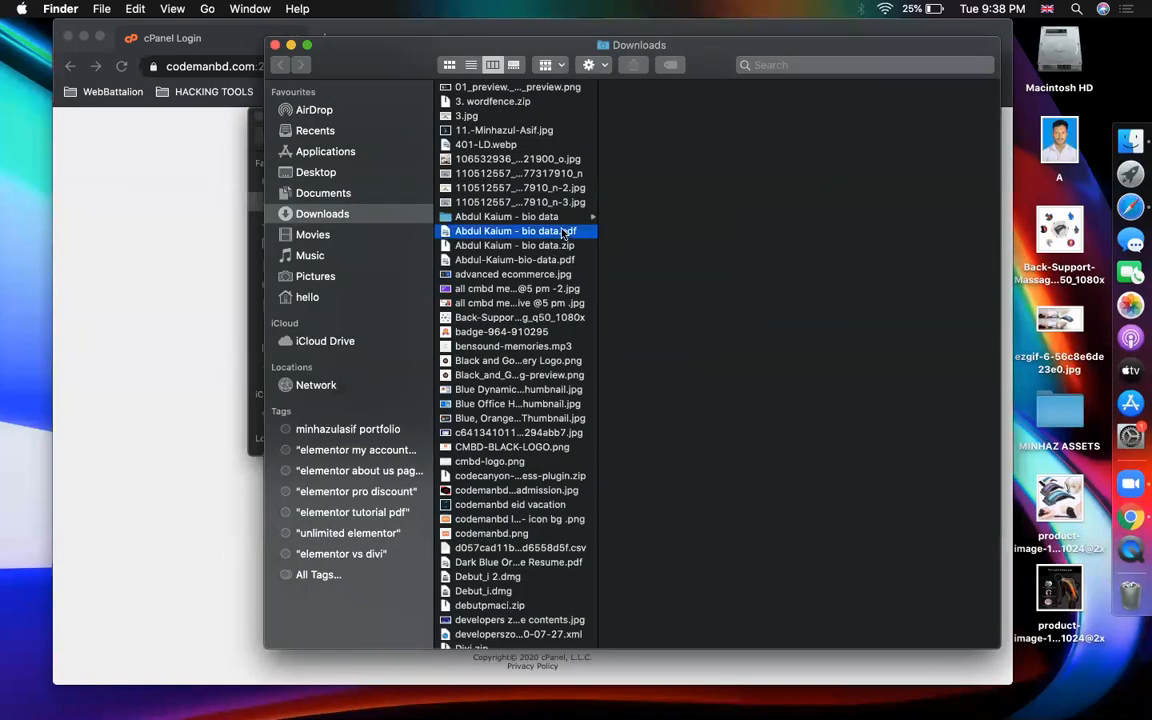
{"action": "key", "text": "l"}
{"action": "scroll", "coordinate": [507, 457], "scroll_direction": "down", "scroll_amount": 4}
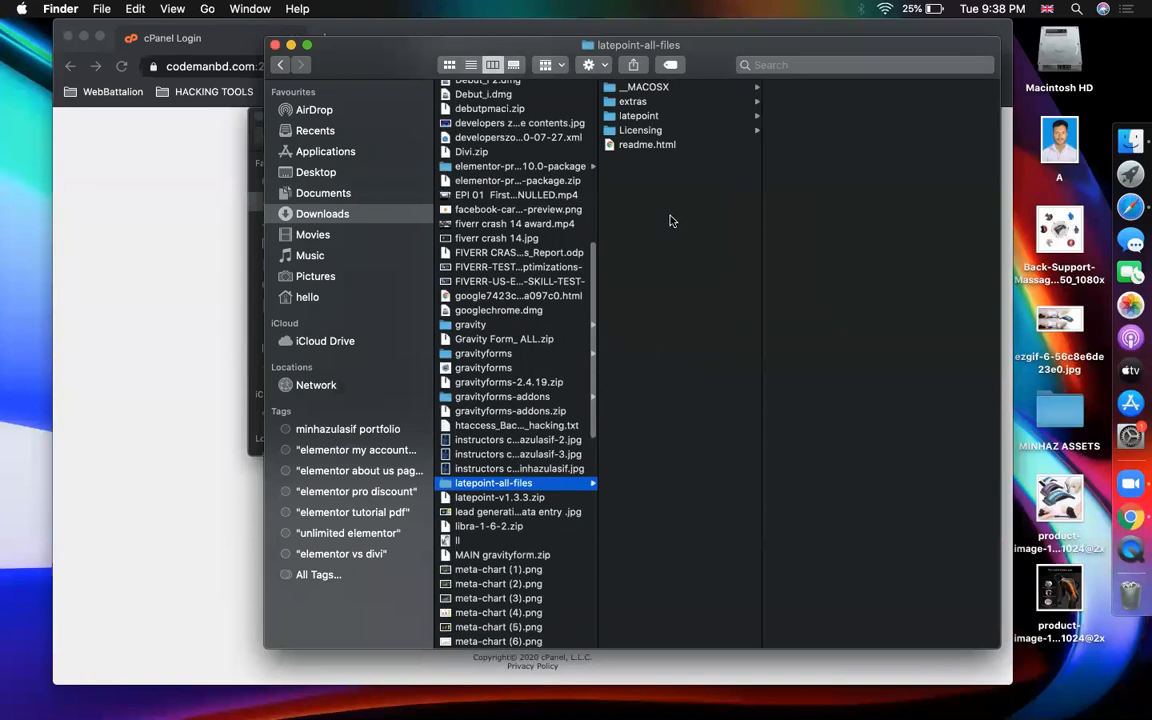
{"action": "left_click", "coordinate": [660, 117]}
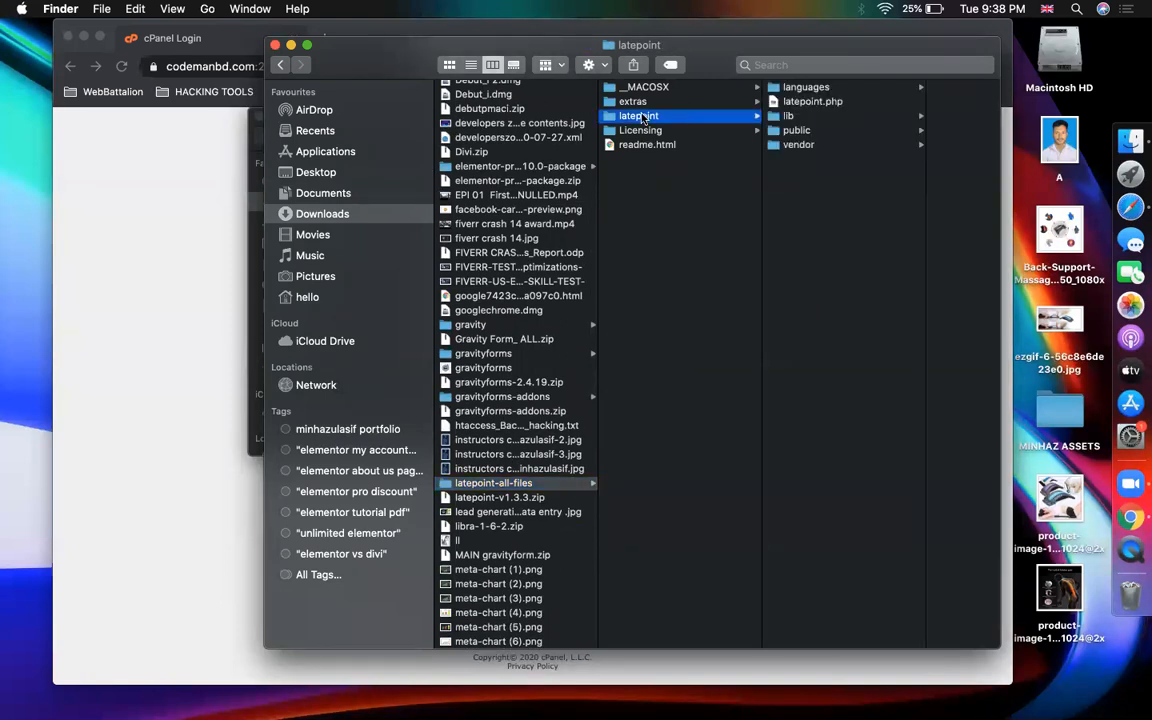
{"action": "right_click", "coordinate": [641, 117]}
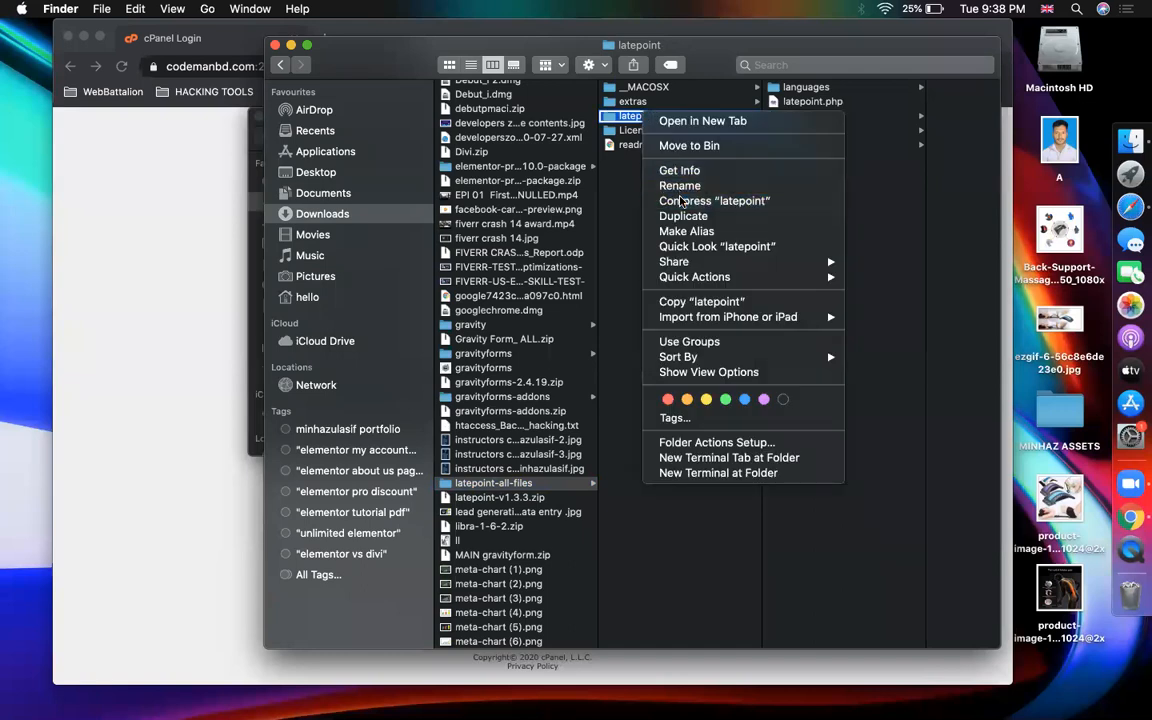
{"action": "left_click", "coordinate": [679, 202]}
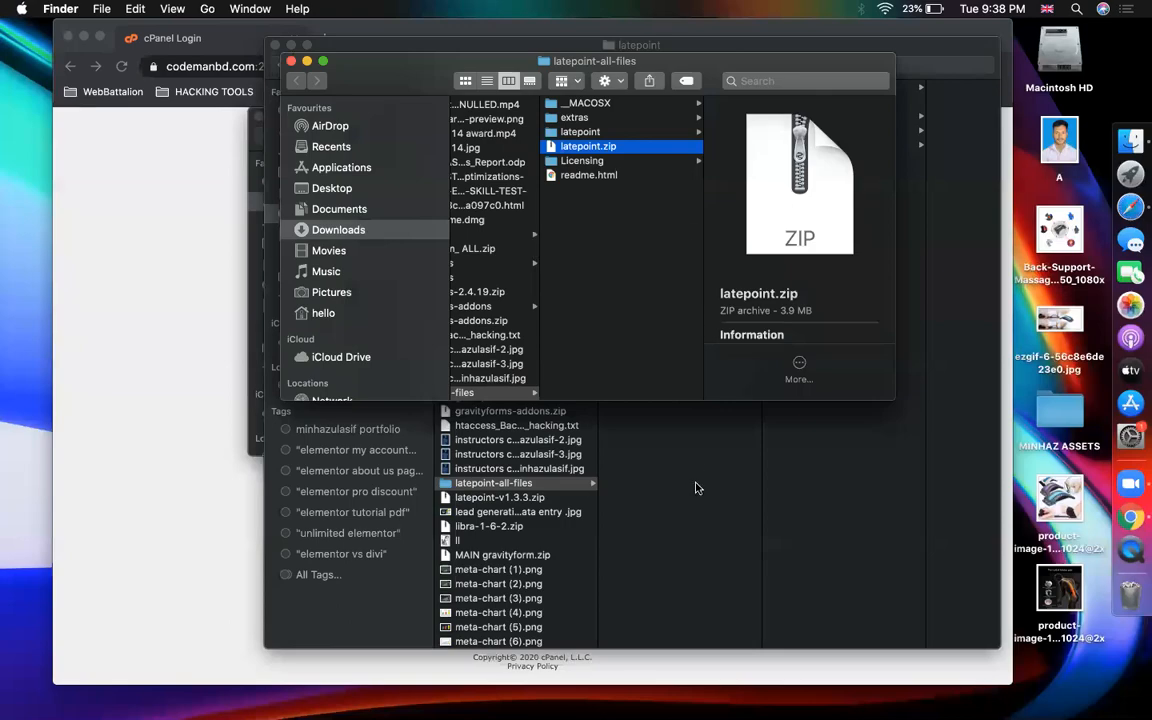
{"action": "left_click", "coordinate": [696, 485]}
{"action": "left_click", "coordinate": [1118, 210]}
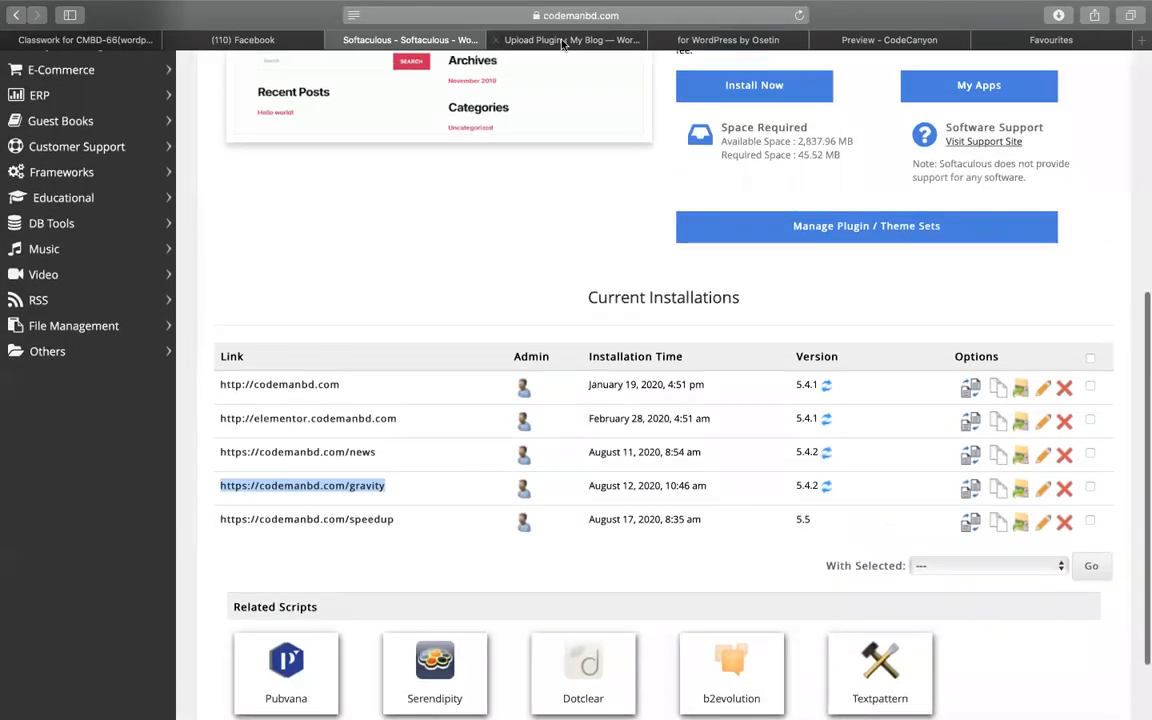
- After the failed install, reopen Plugins > Add New with the Upload Plugin panel
{"action": "left_click", "coordinate": [563, 40]}
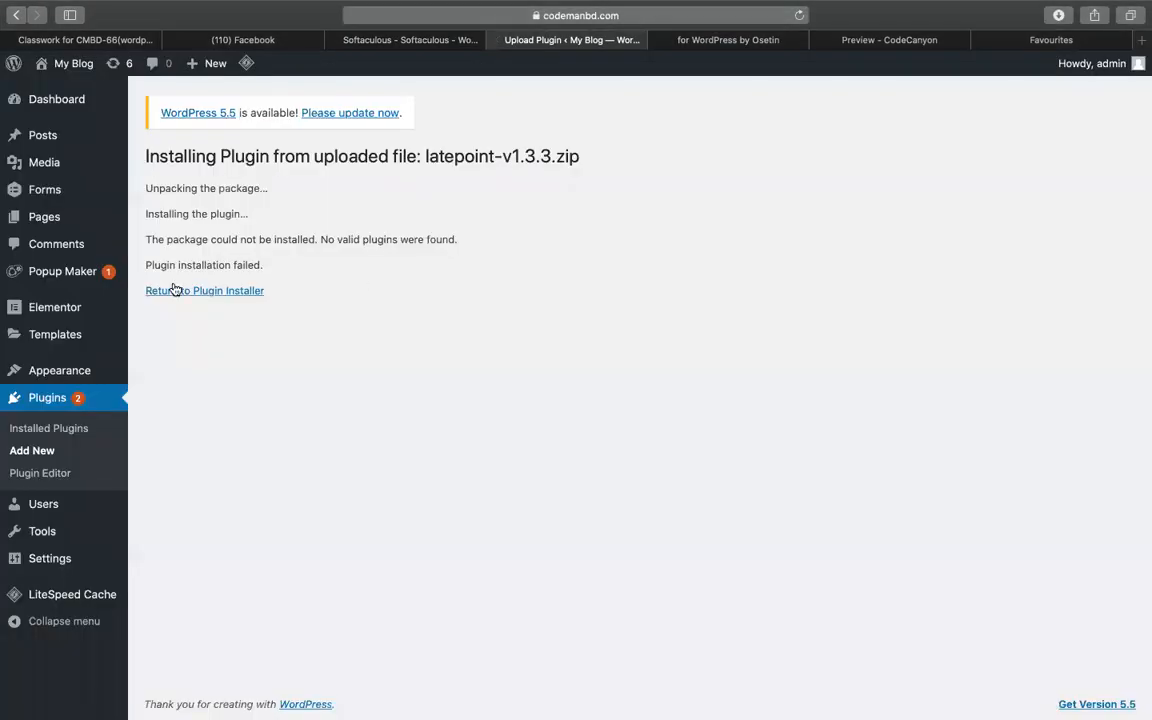
{"action": "left_click", "coordinate": [30, 450]}
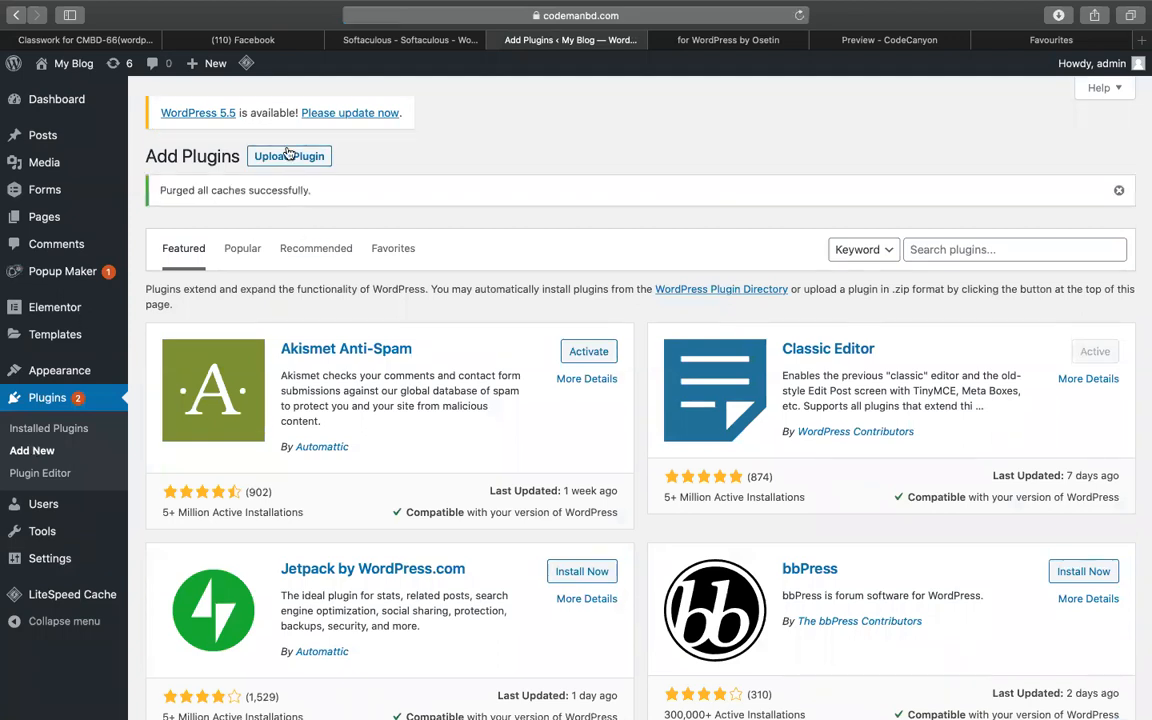
{"action": "left_click", "coordinate": [288, 155]}
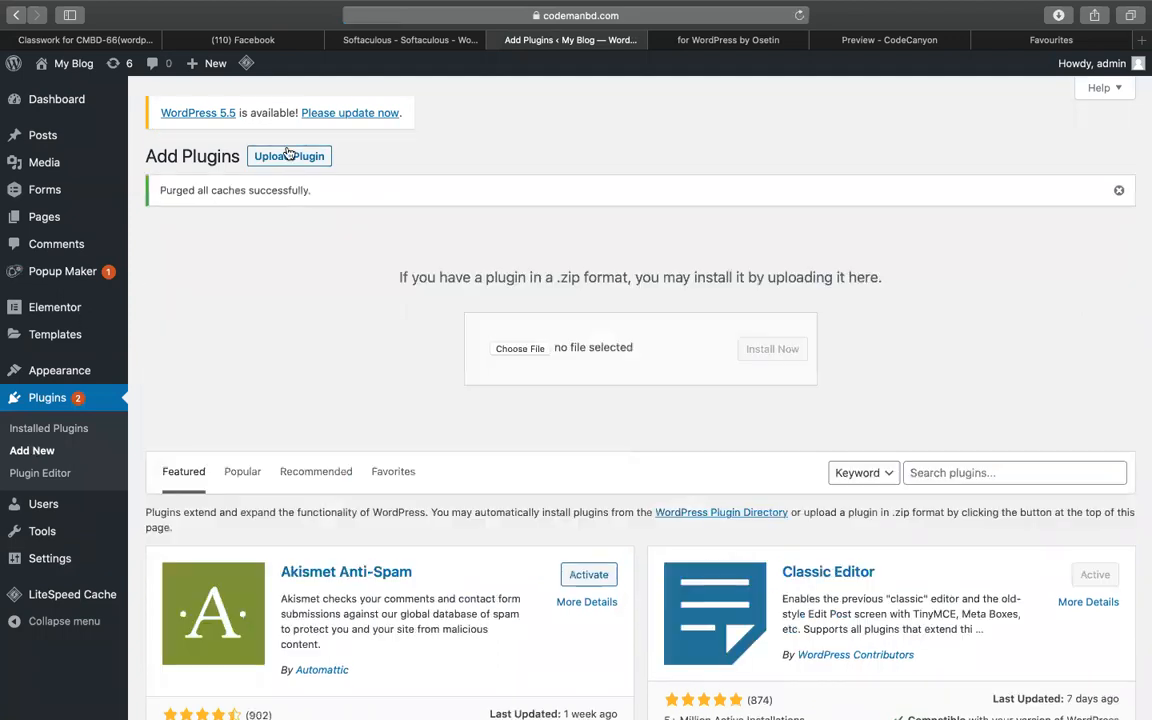
- Upgrade codemanbd.com's WordPress install from 5.4.1 to version 5.5 in Softaculous
{"action": "left_click", "coordinate": [386, 39]}
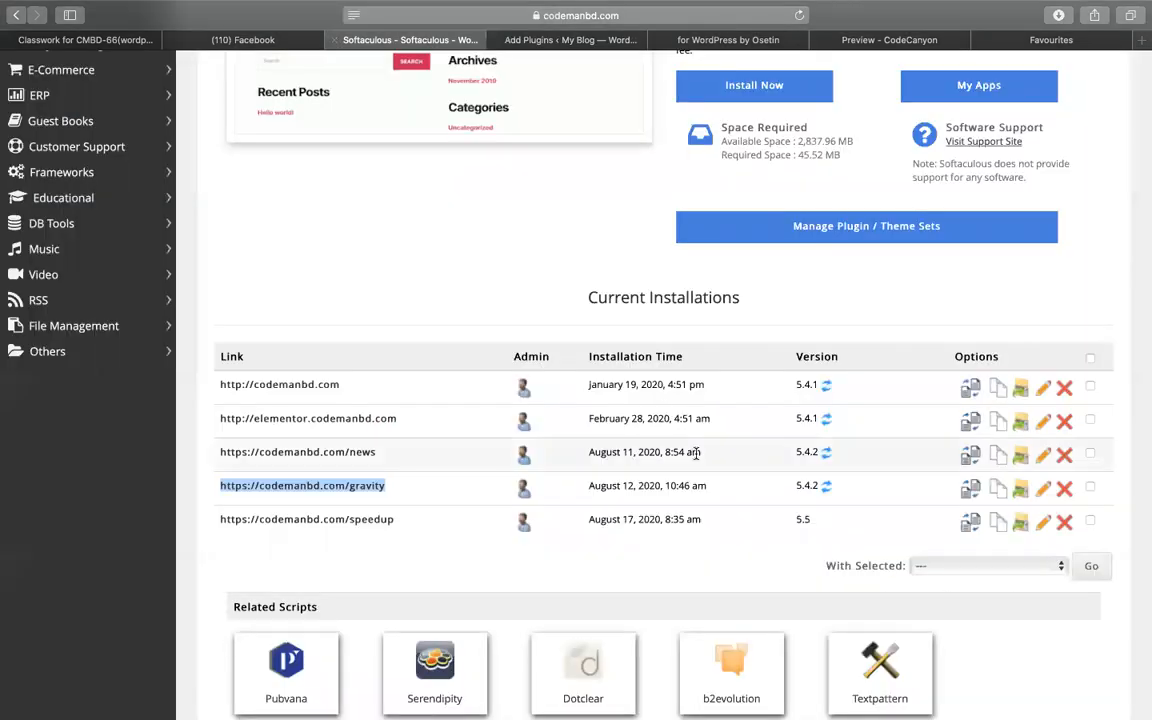
{"action": "scroll", "coordinate": [680, 450], "scroll_direction": "down", "scroll_amount": 3}
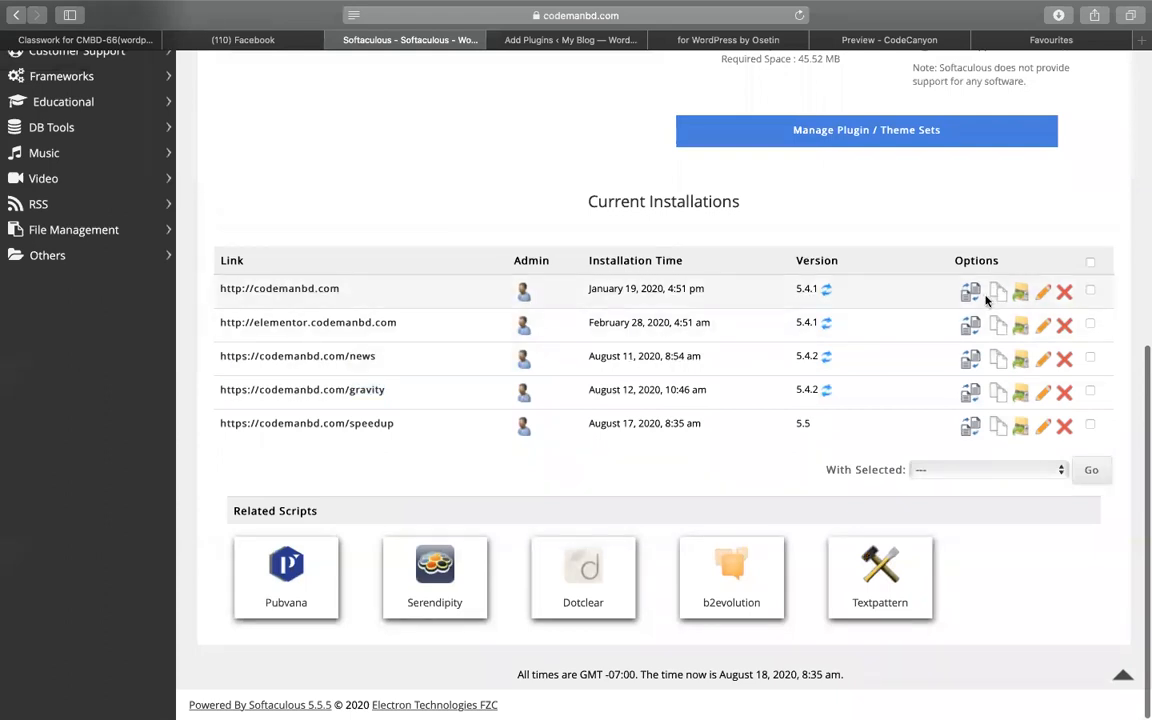
{"action": "left_click", "coordinate": [827, 292]}
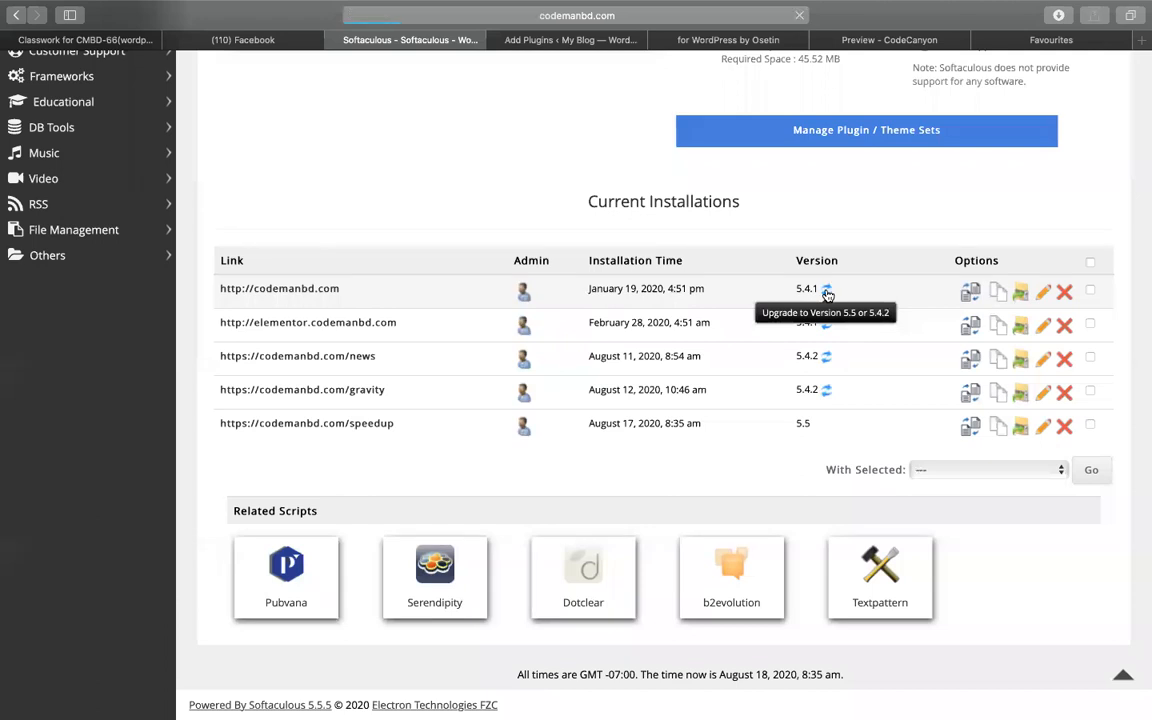
{"action": "scroll", "coordinate": [826, 294], "scroll_direction": "down", "scroll_amount": 3}
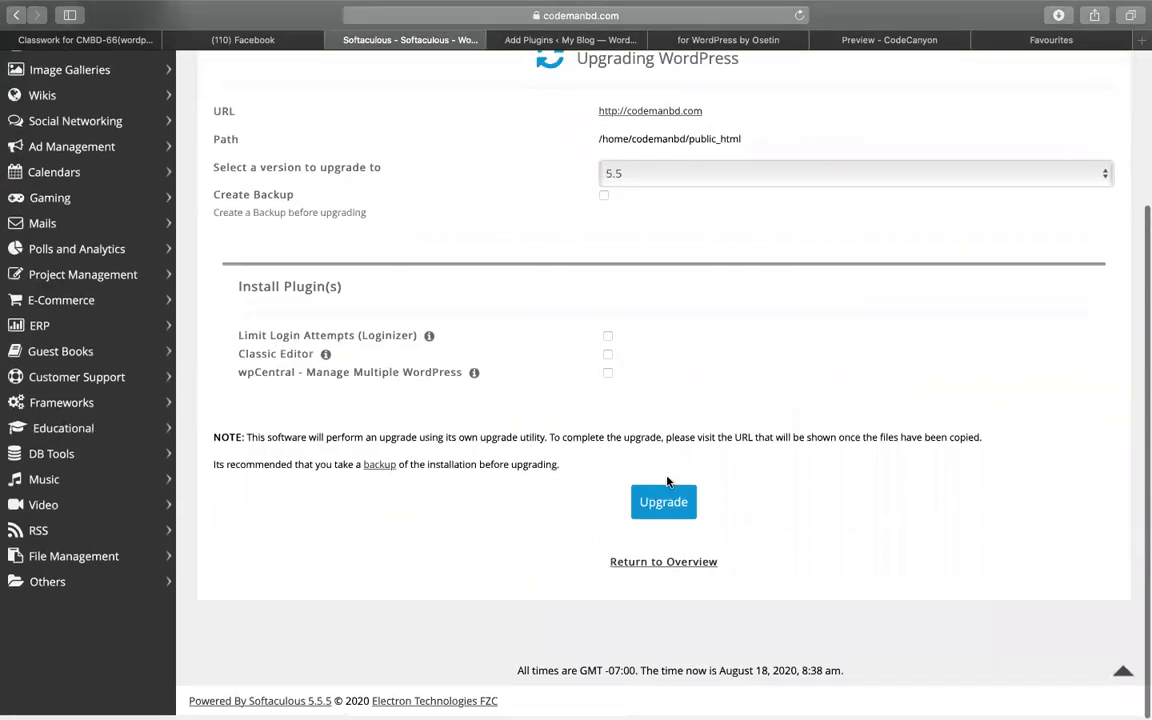
{"action": "left_click", "coordinate": [668, 503]}
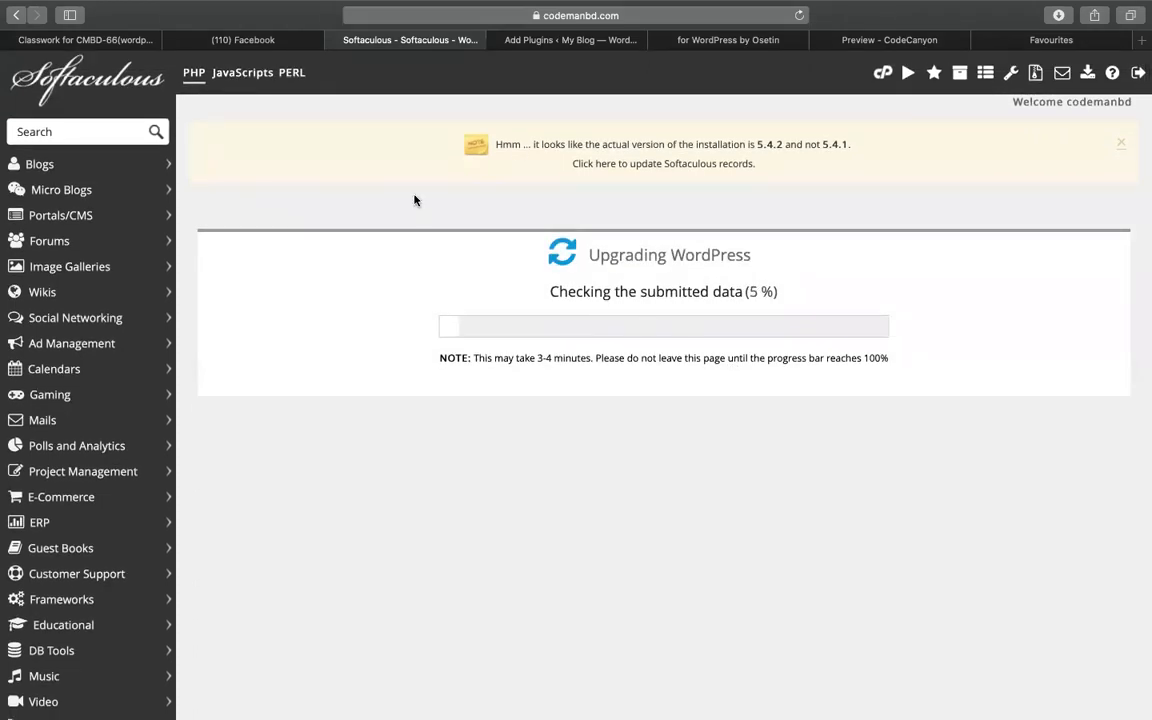
{"action": "left_click", "coordinate": [530, 40]}
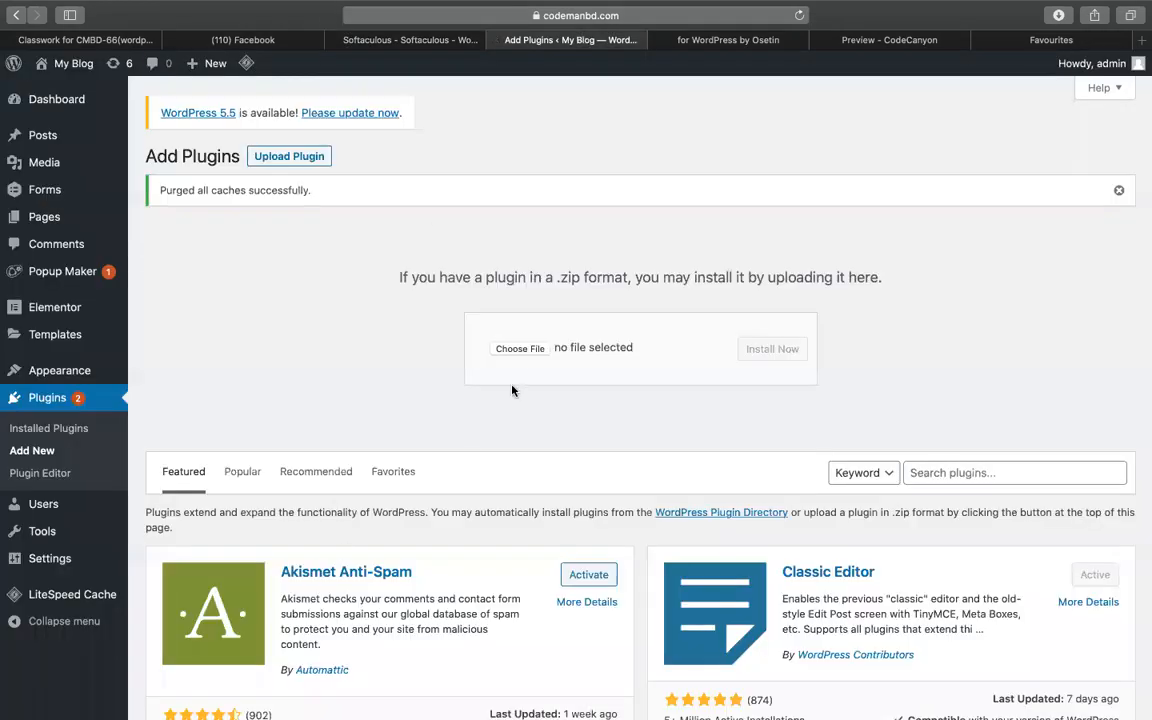
- Upload latepoint.zip from latepoint-all-files, install it, and activate the LatePoint plugin
{"action": "left_click", "coordinate": [535, 350]}
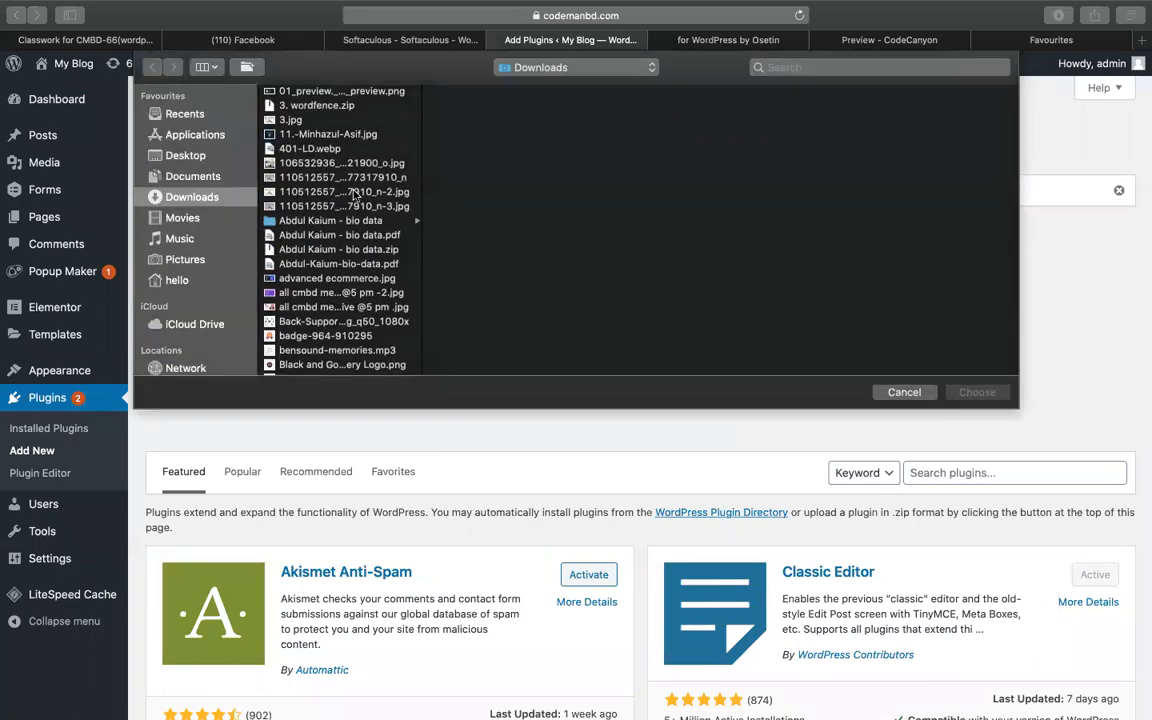
{"action": "left_click", "coordinate": [360, 209]}
{"action": "key", "text": "l"}
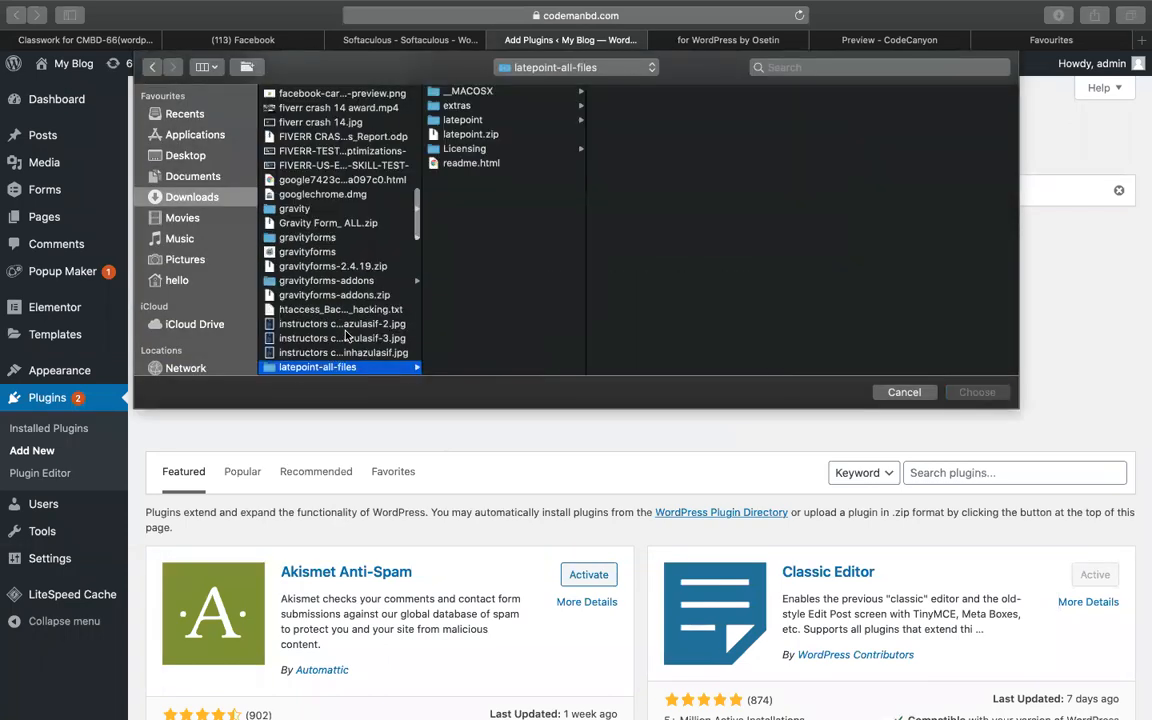
{"action": "double_click", "coordinate": [466, 134]}
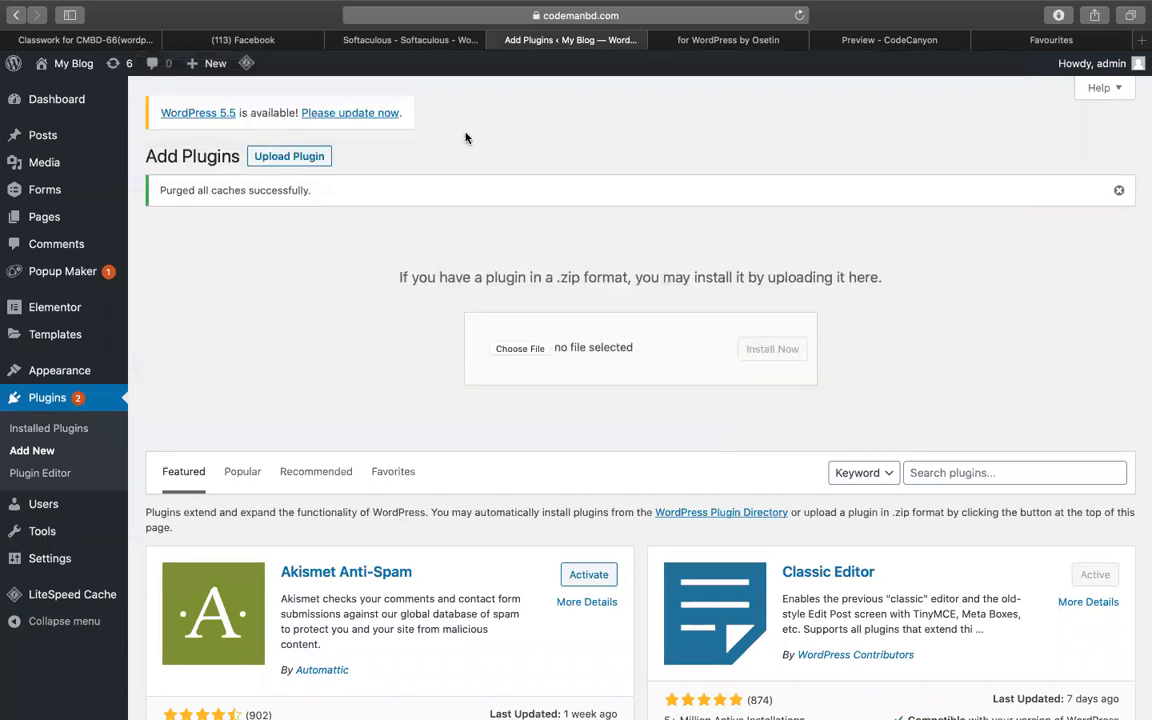
{"action": "left_click", "coordinate": [772, 350]}
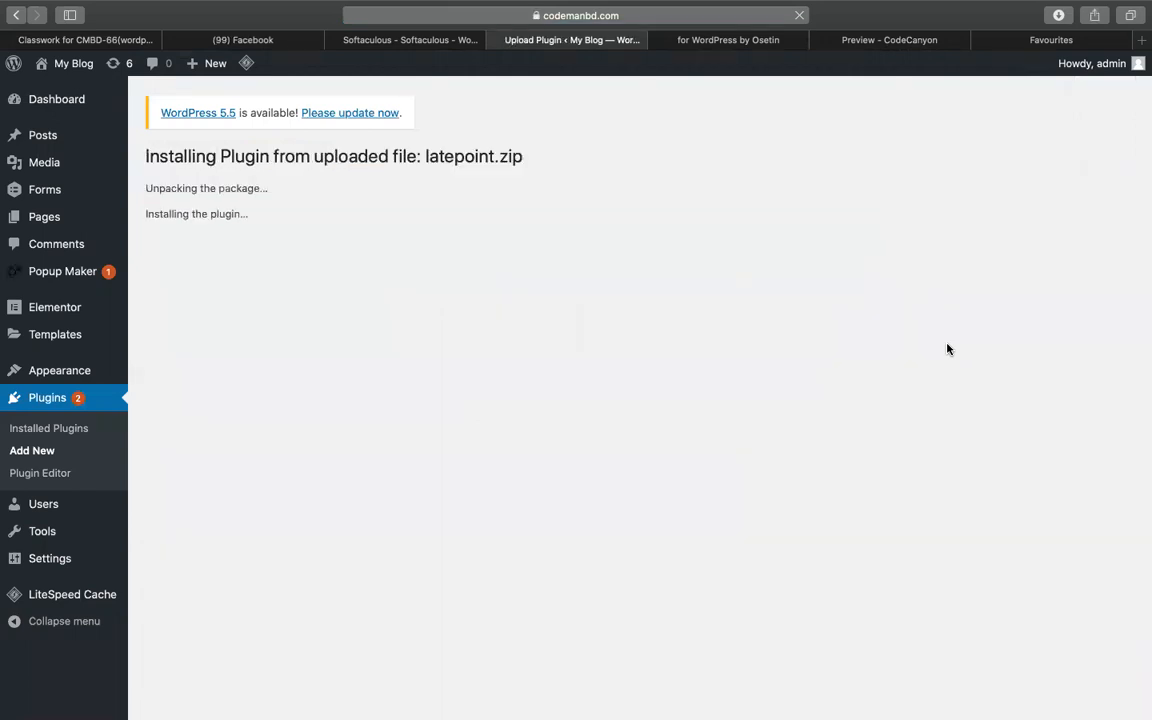
{"action": "left_click", "coordinate": [197, 278]}
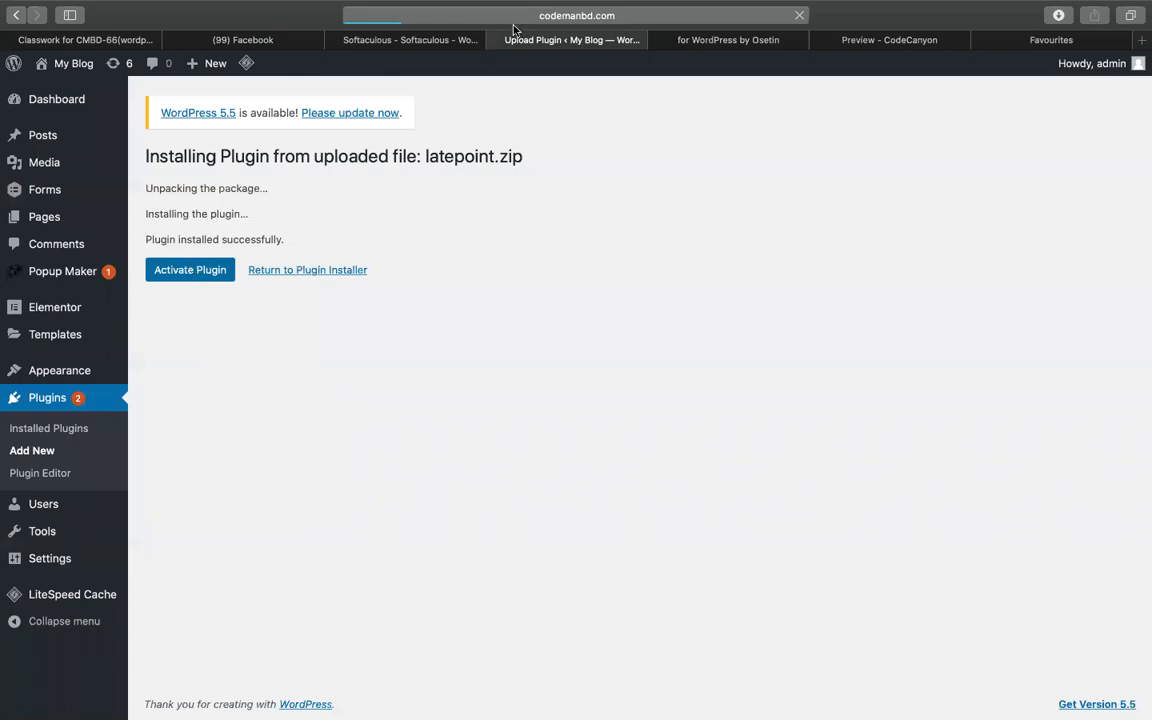
{"action": "left_click", "coordinate": [410, 40]}
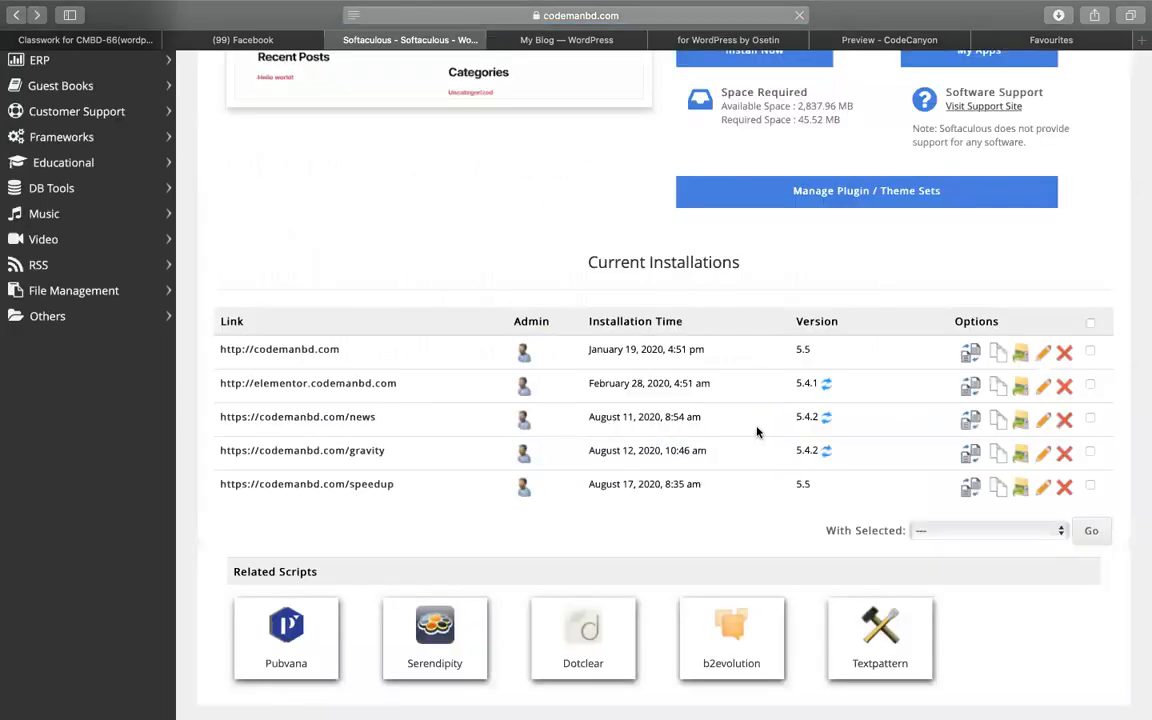
- Open a new WordPress install form, expand Advanced Options, and change the database name to wp814
{"action": "scroll", "coordinate": [757, 430], "scroll_direction": "down", "scroll_amount": 1}
{"action": "scroll", "coordinate": [757, 430], "scroll_direction": "up", "scroll_amount": 5}
{"action": "left_click", "coordinate": [754, 417]}
{"action": "scroll", "coordinate": [681, 481], "scroll_direction": "down", "scroll_amount": 5}
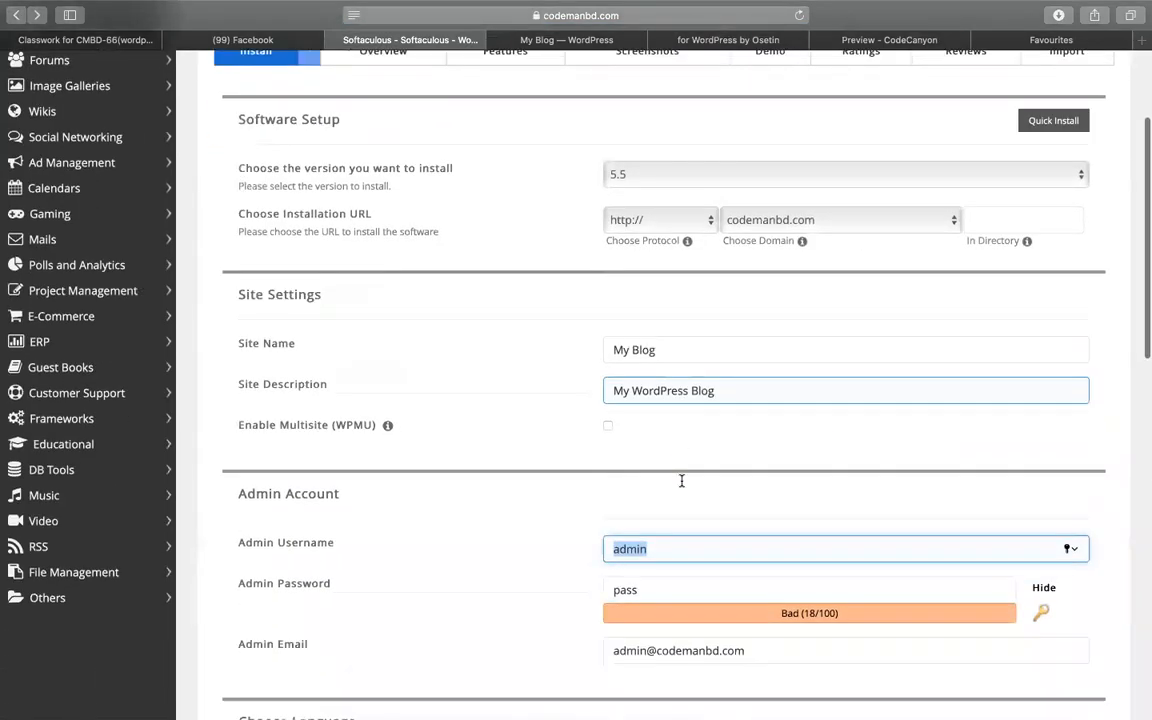
{"action": "scroll", "coordinate": [667, 500], "scroll_direction": "down", "scroll_amount": 10}
{"action": "scroll", "coordinate": [602, 347], "scroll_direction": "up", "scroll_amount": 1}
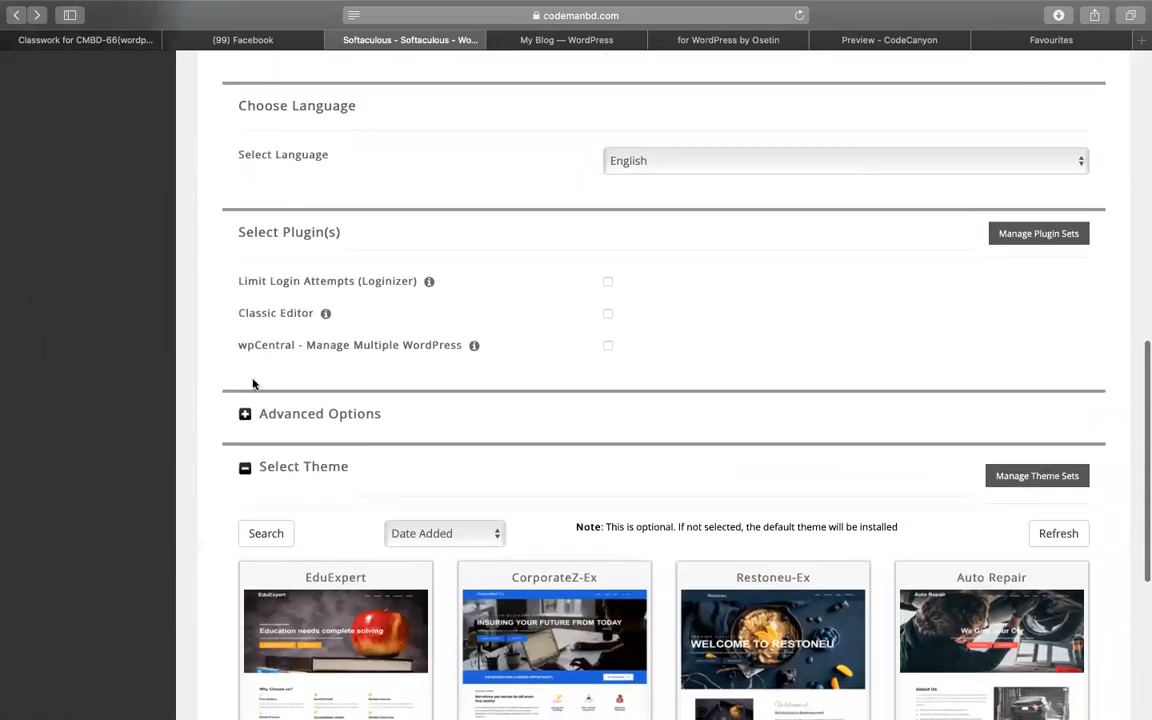
{"action": "left_click", "coordinate": [244, 414]}
{"action": "scroll", "coordinate": [463, 311], "scroll_direction": "down", "scroll_amount": 3}
{"action": "left_click", "coordinate": [864, 314]}
{"action": "double_click", "coordinate": [835, 313]}
{"action": "key", "text": "Right"}
{"action": "key", "text": "BackSpace"}
{"action": "type", "text": "4"}
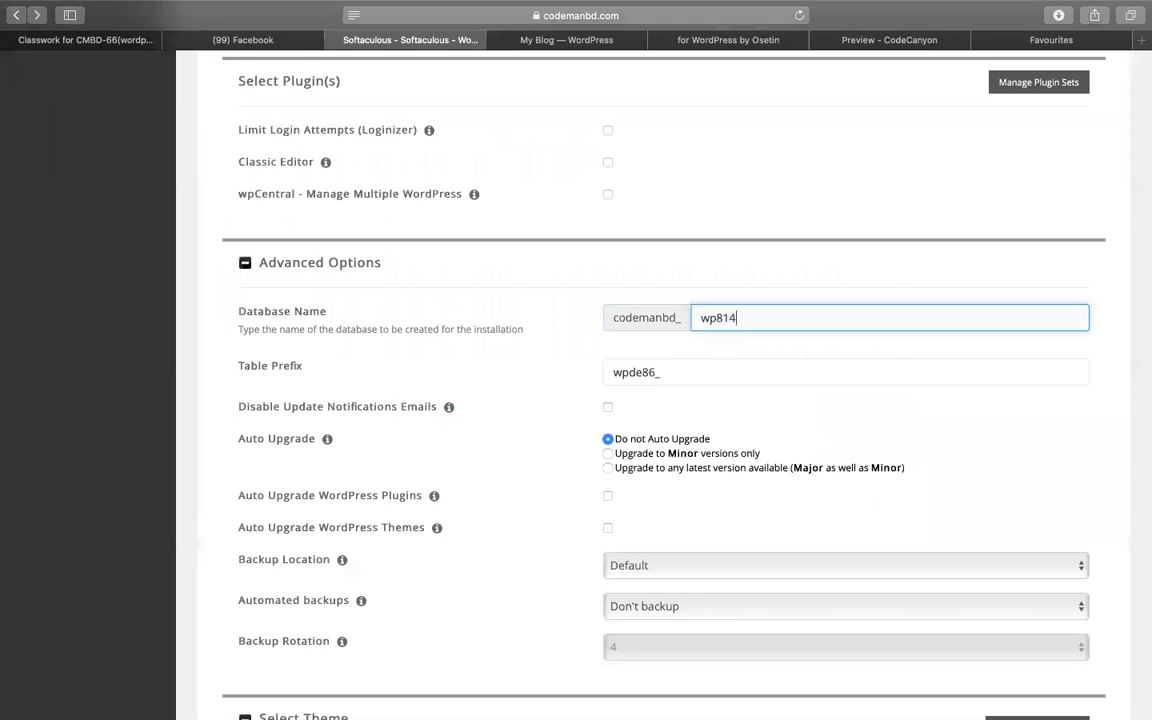
- Check the CodeCanyon and WordPress setup wizard tabs, then return to the Softaculous form
{"action": "left_click", "coordinate": [692, 43]}
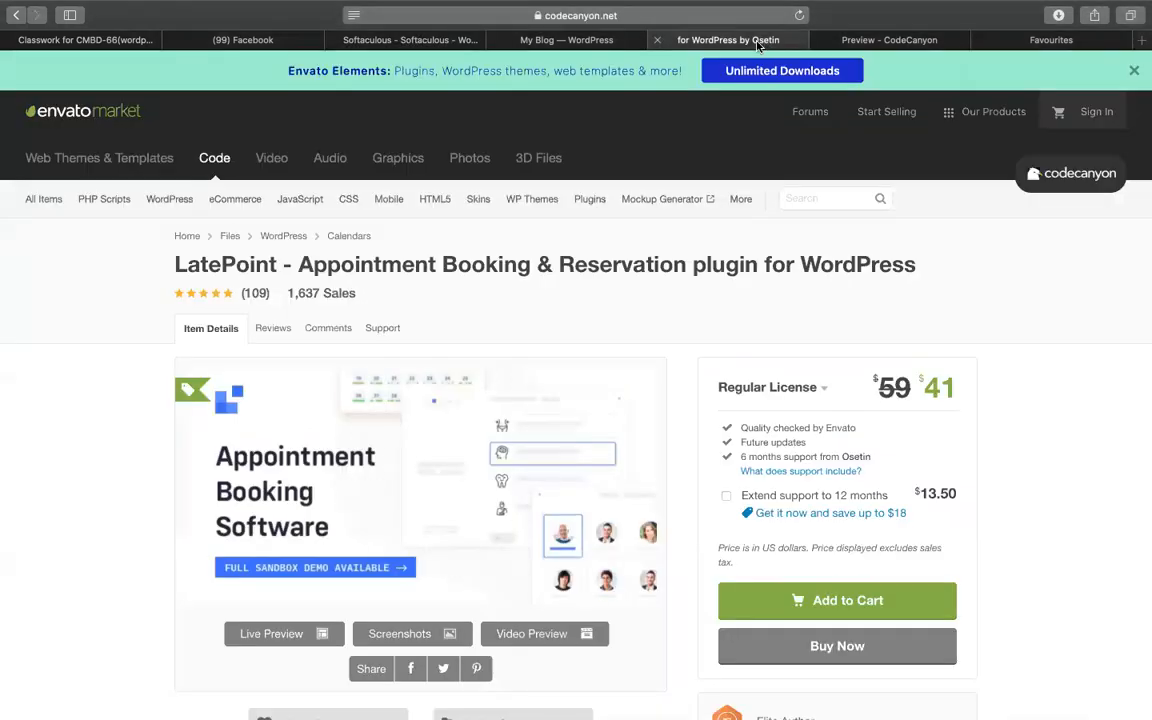
{"action": "left_click", "coordinate": [873, 42]}
{"action": "left_click", "coordinate": [579, 42]}
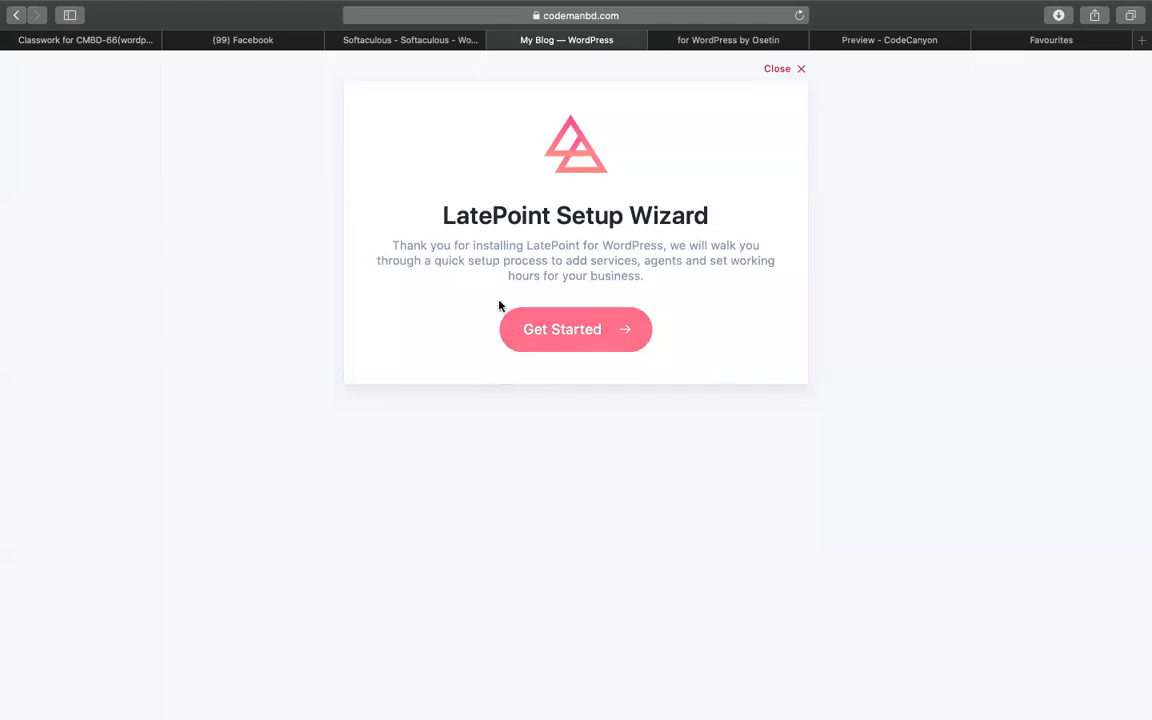
{"action": "left_click", "coordinate": [395, 42]}
{"action": "scroll", "coordinate": [290, 283], "scroll_direction": "up", "scroll_amount": 15}
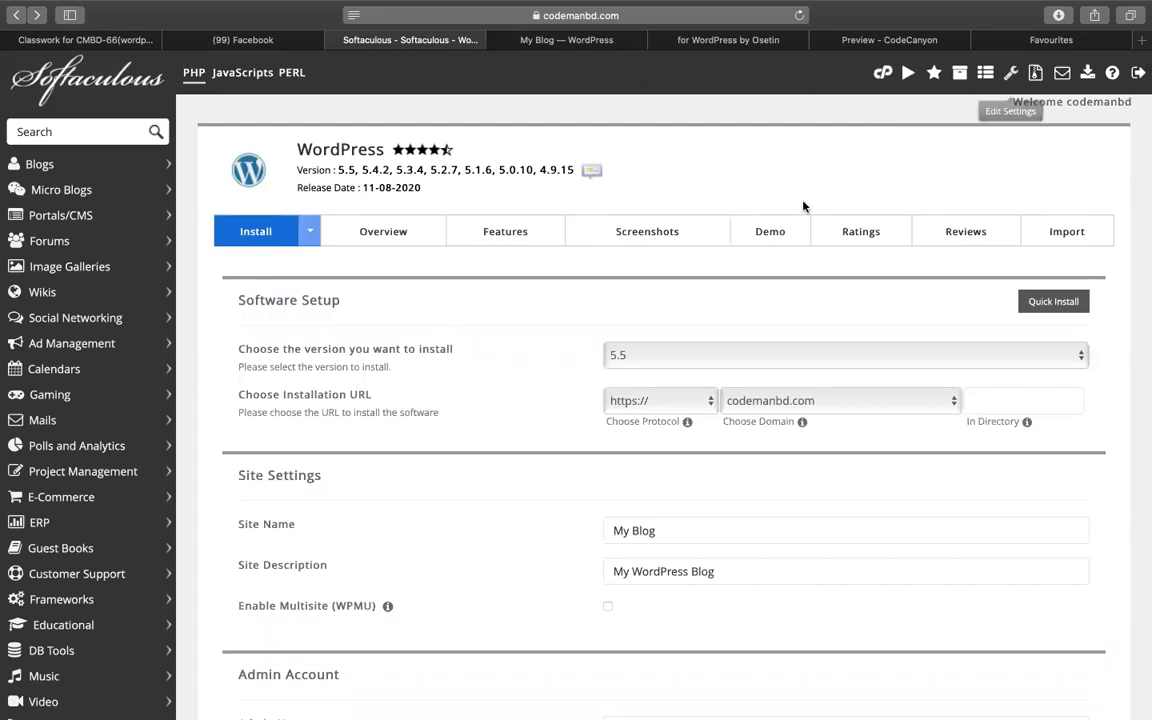
{"action": "scroll", "coordinate": [573, 372], "scroll_direction": "down", "scroll_amount": 15}
{"action": "scroll", "coordinate": [573, 372], "scroll_direction": "down", "scroll_amount": 3}
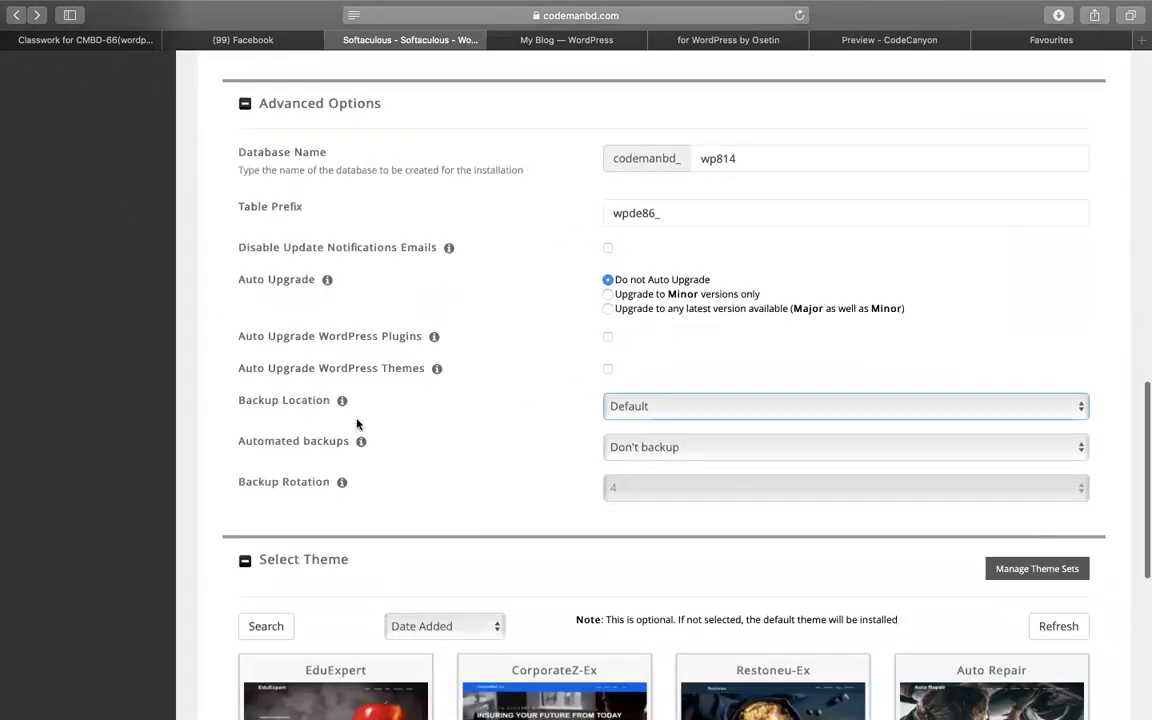
- Set backups to Local Folder, run them once a month, with backup rotation 1
{"action": "left_click", "coordinate": [647, 416]}
{"action": "left_click", "coordinate": [640, 420]}
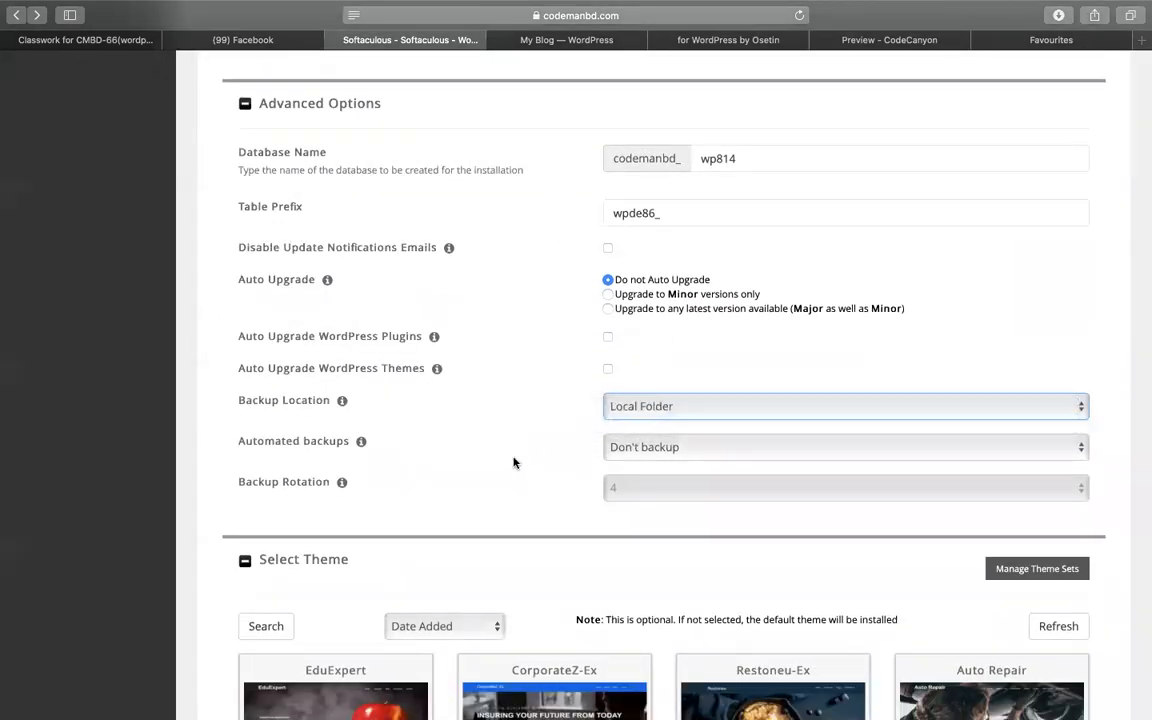
{"action": "left_click", "coordinate": [646, 452]}
{"action": "left_click", "coordinate": [646, 491]}
{"action": "left_click", "coordinate": [645, 490]}
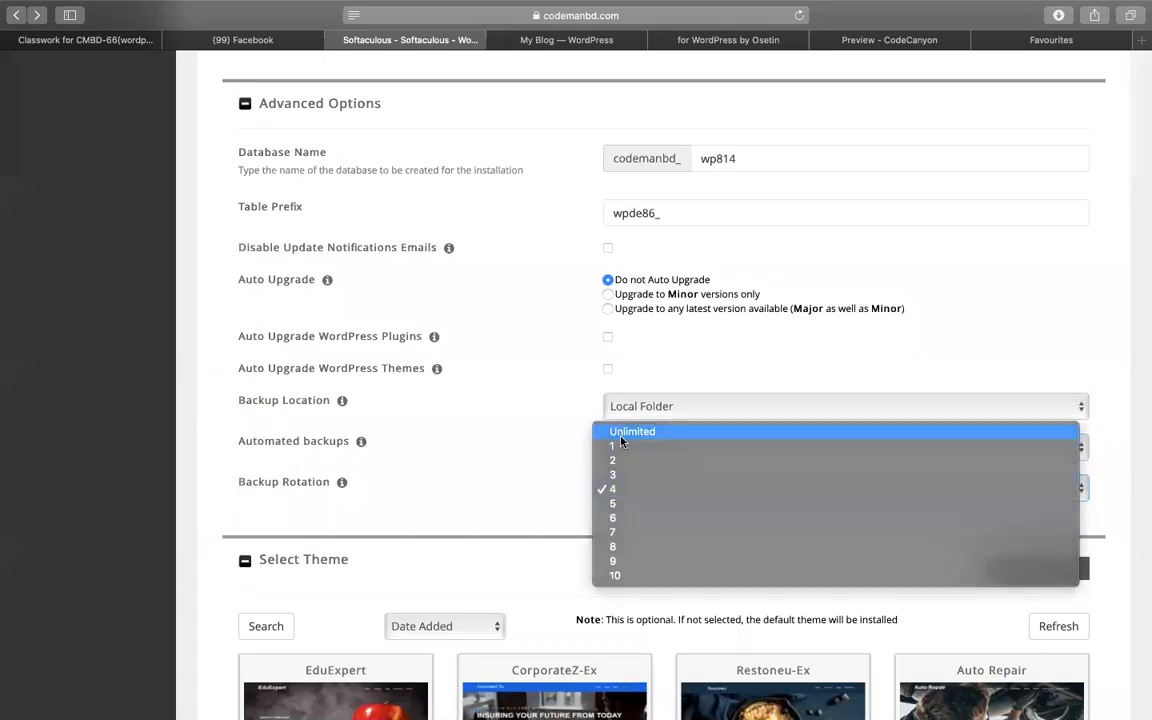
{"action": "left_click", "coordinate": [620, 441]}
{"action": "left_click", "coordinate": [620, 486]}
{"action": "left_click", "coordinate": [620, 508]}
{"action": "scroll", "coordinate": [613, 497], "scroll_direction": "down", "scroll_amount": 1}
{"action": "scroll", "coordinate": [630, 505], "scroll_direction": "up", "scroll_amount": 2}
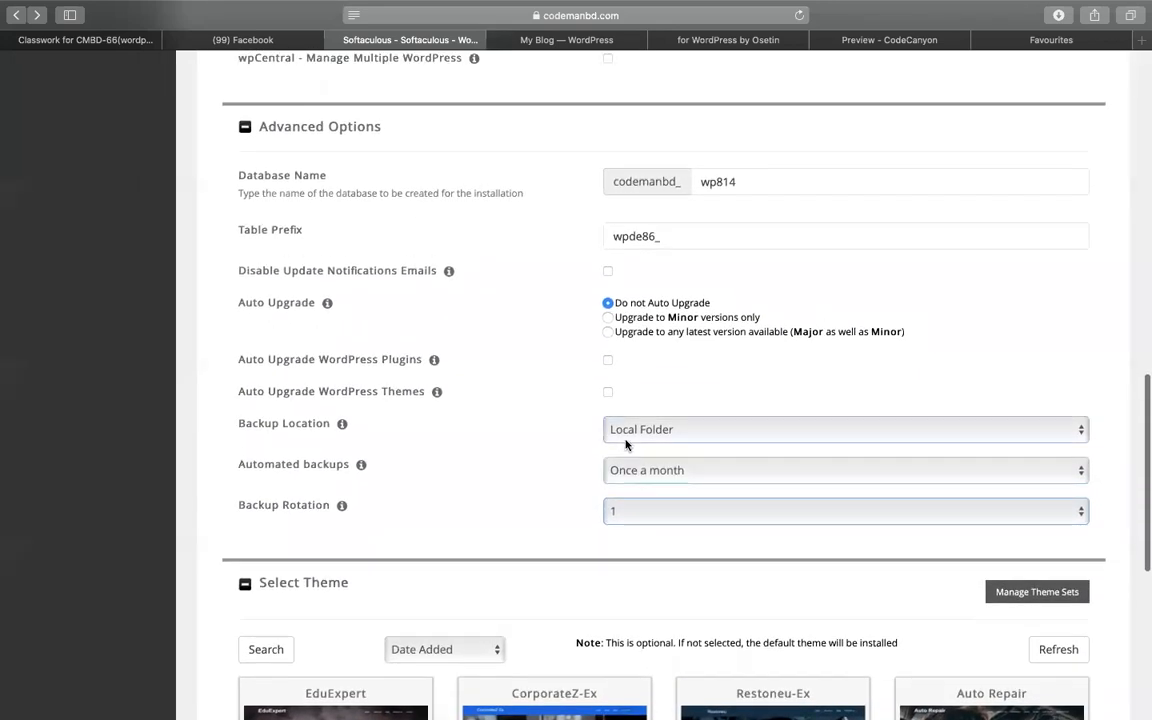
{"action": "scroll", "coordinate": [509, 507], "scroll_direction": "down", "scroll_amount": 5}
{"action": "scroll", "coordinate": [509, 507], "scroll_direction": "up", "scroll_amount": 5}
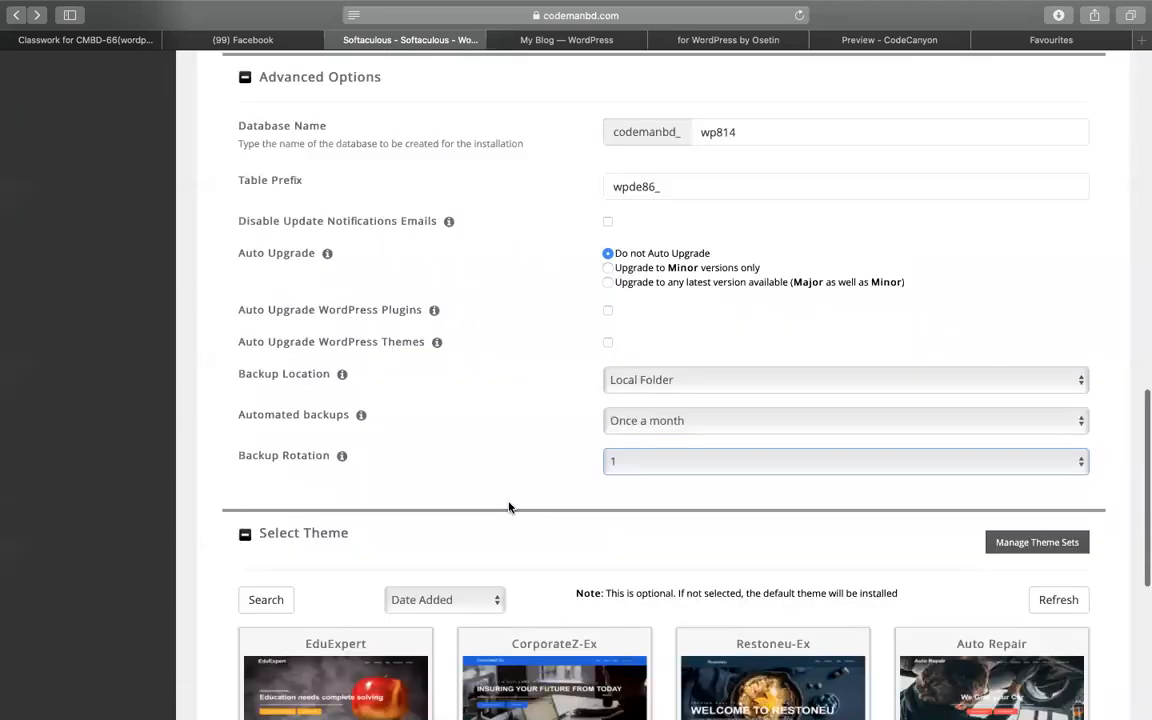
{"action": "scroll", "coordinate": [509, 507], "scroll_direction": "up", "scroll_amount": 1}
{"action": "scroll", "coordinate": [597, 386], "scroll_direction": "down", "scroll_amount": 2}
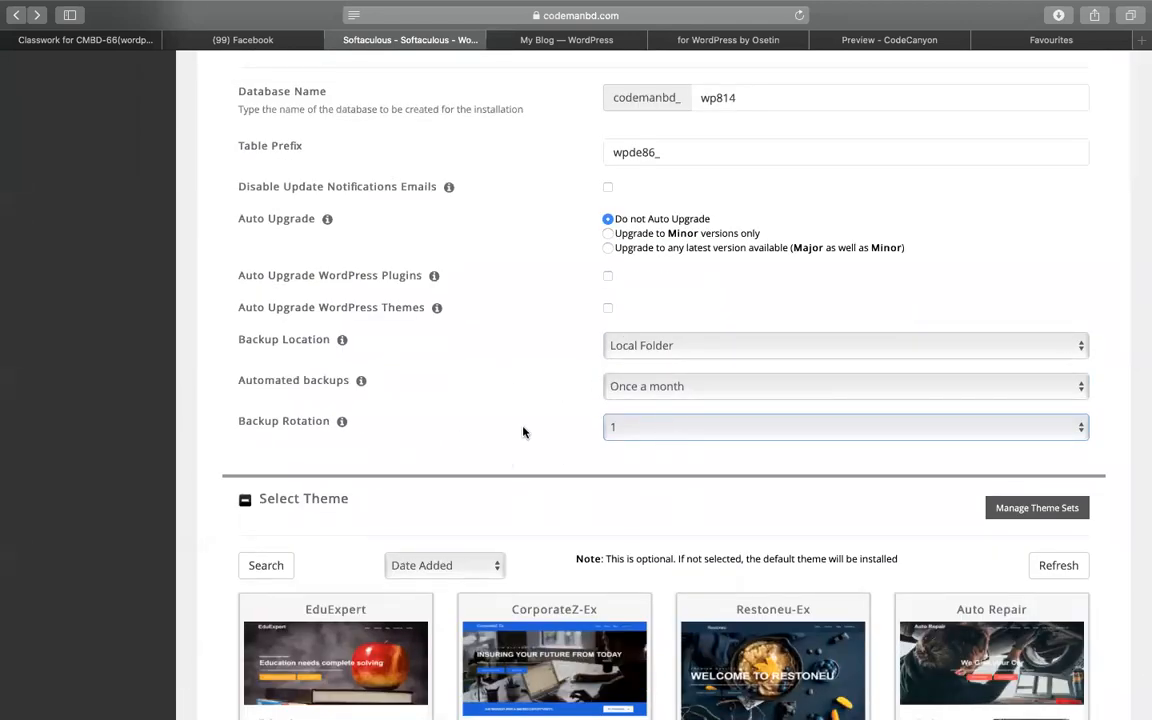
{"action": "scroll", "coordinate": [524, 432], "scroll_direction": "up", "scroll_amount": 10}
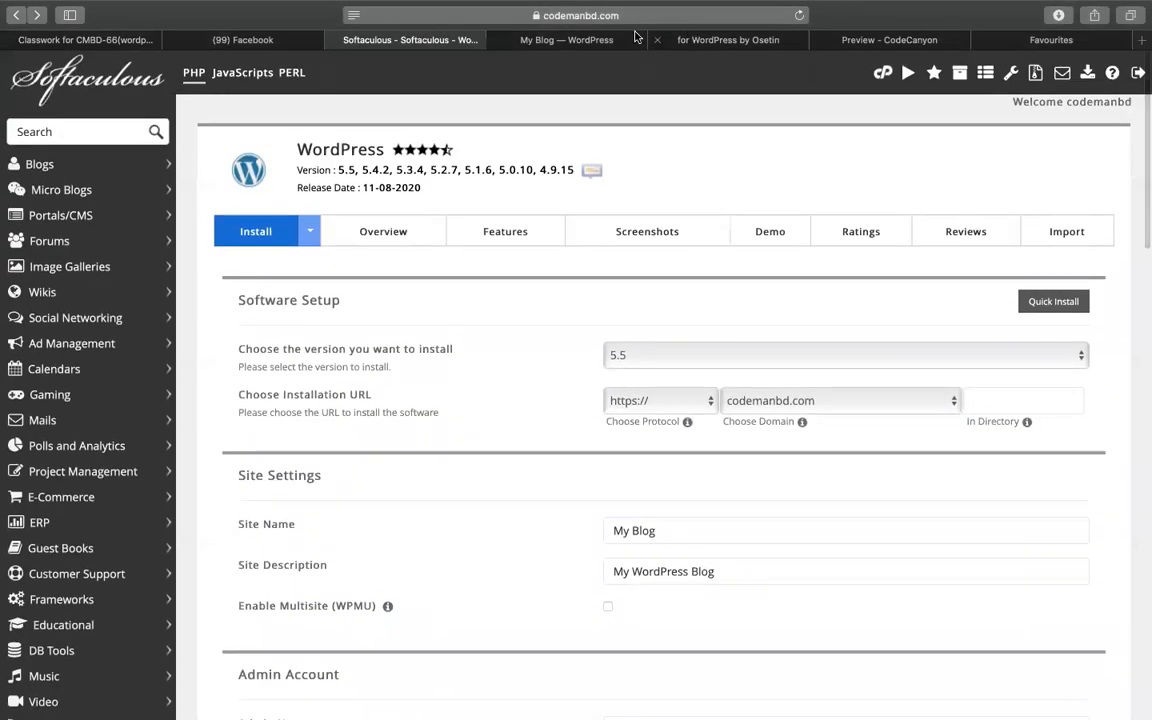
- Start the LatePoint setup wizard, then load drive.google.com in the CodeCanyon tab
{"action": "left_click", "coordinate": [578, 42]}
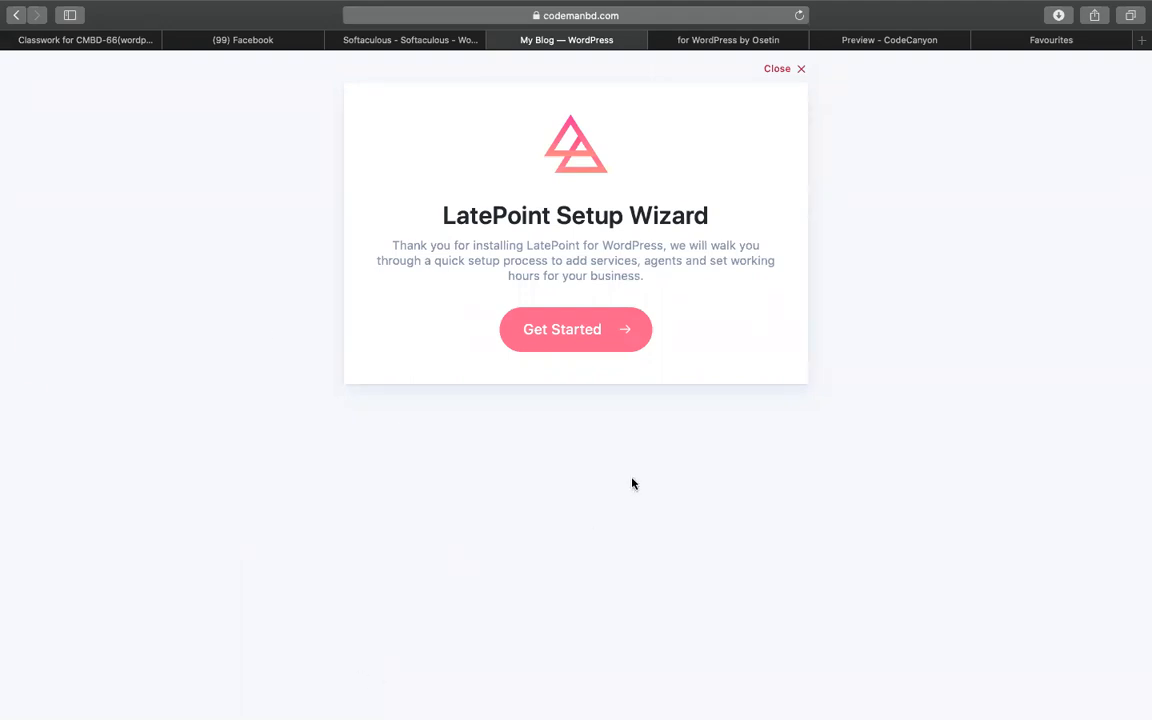
{"action": "left_click", "coordinate": [578, 346]}
{"action": "left_click", "coordinate": [745, 40]}
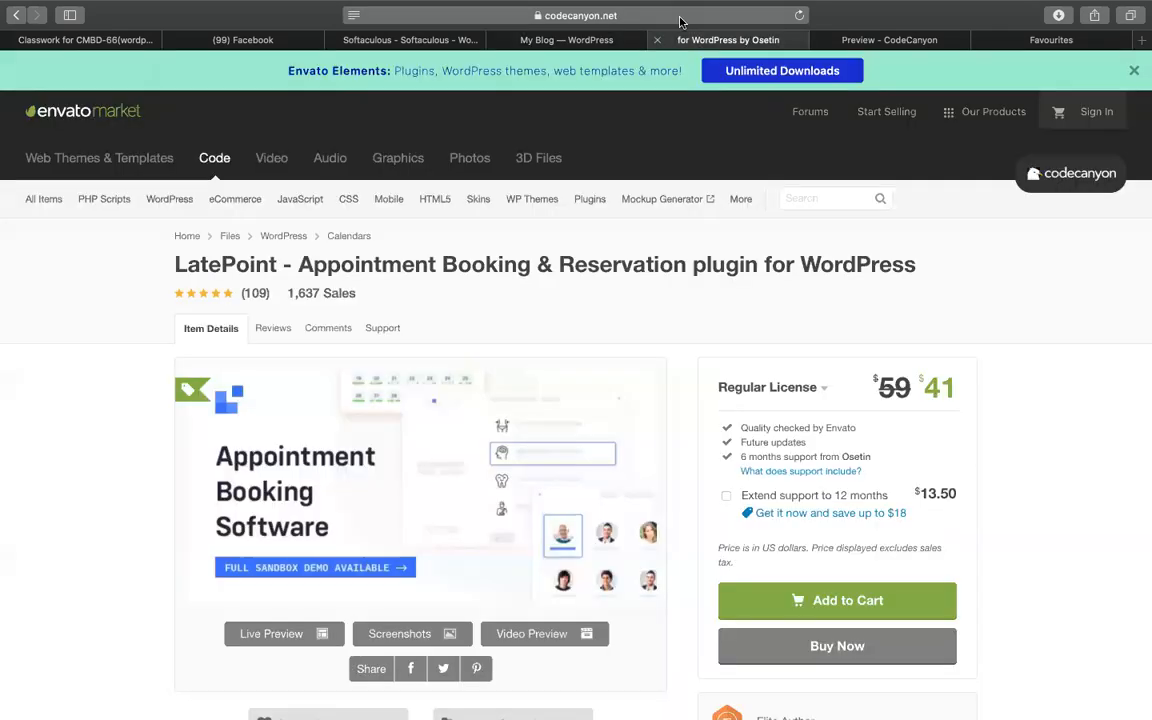
{"action": "left_click", "coordinate": [662, 15]}
{"action": "type", "text": "d"}
{"action": "key", "text": "Return"}
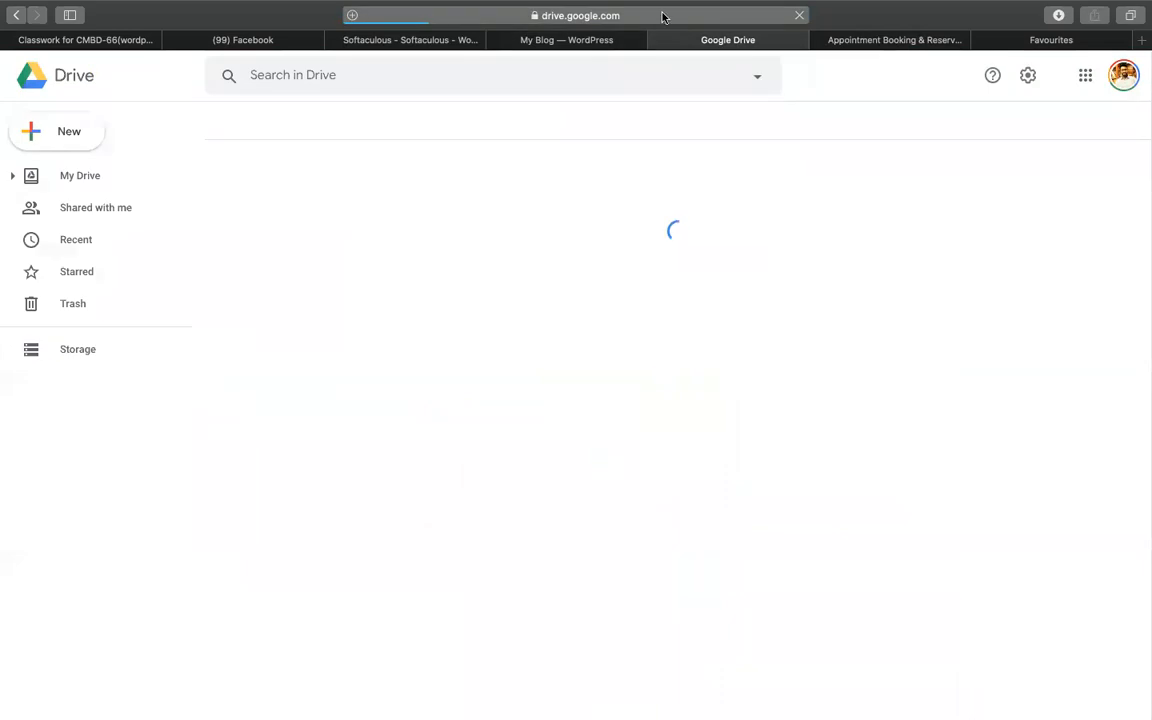
- Search Drive for 'latepoint' and review cell B6 of the Latepoint Booking sheet
{"action": "type", "text": "latepoint"}
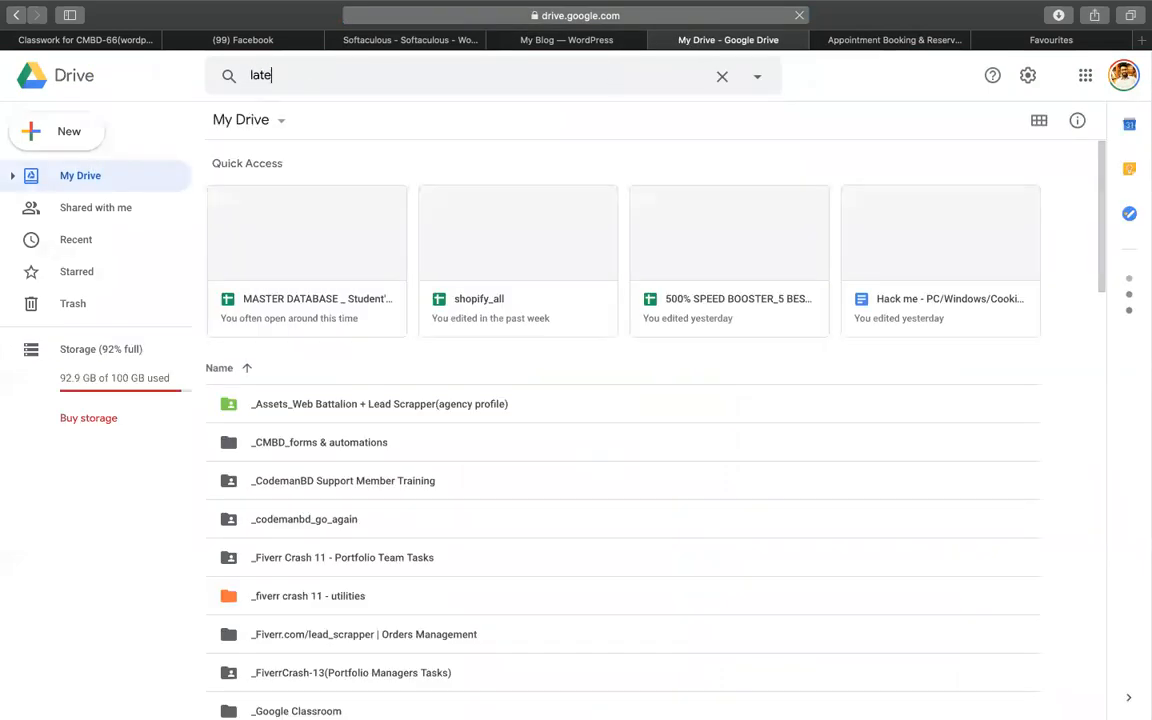
{"action": "key", "text": "Return"}
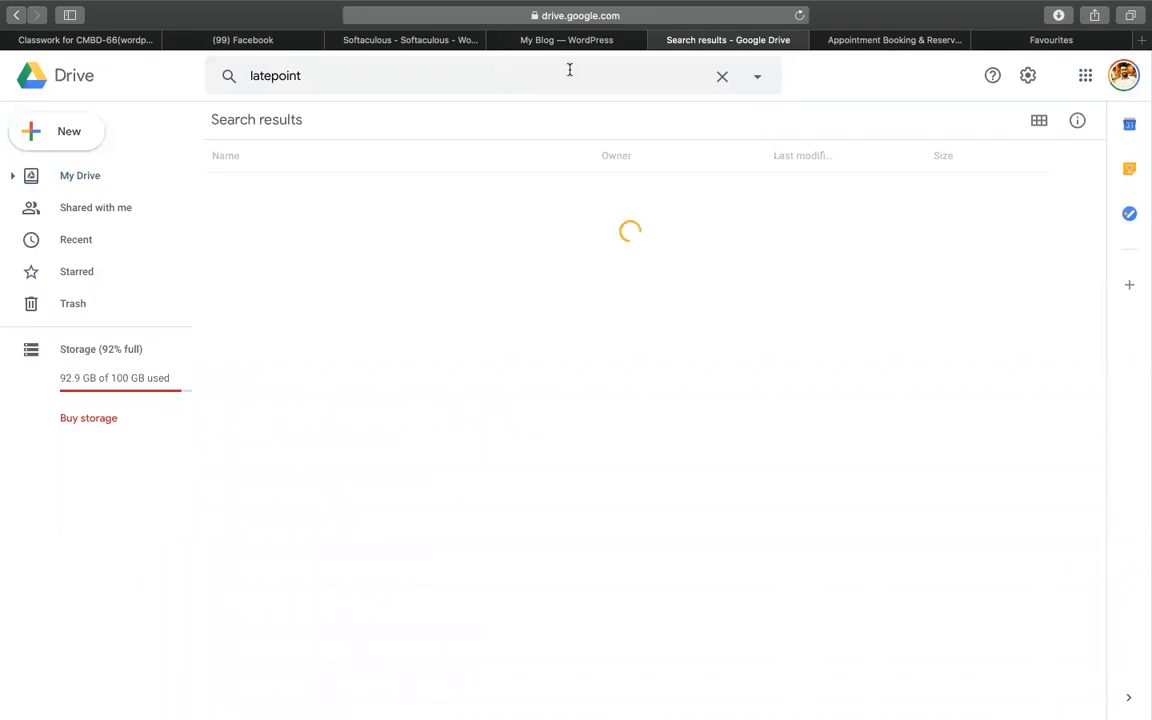
{"action": "double_click", "coordinate": [344, 192]}
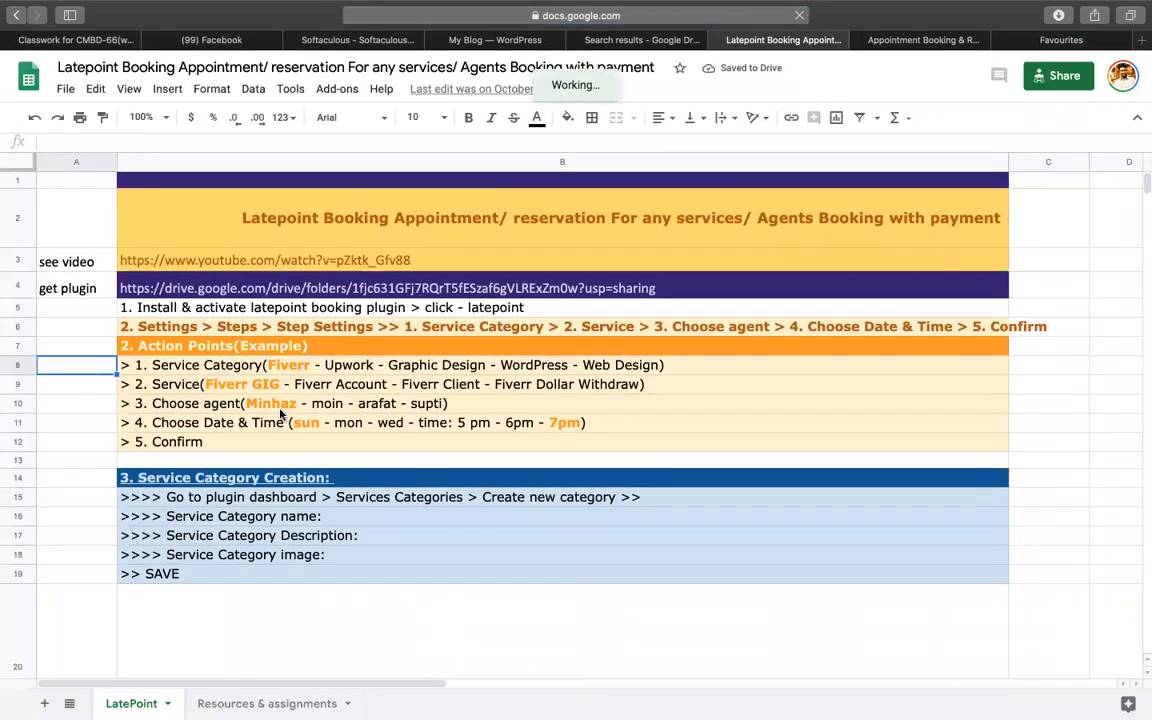
{"action": "left_click", "coordinate": [313, 327]}
{"action": "scroll", "coordinate": [481, 432], "scroll_direction": "down", "scroll_amount": 3}
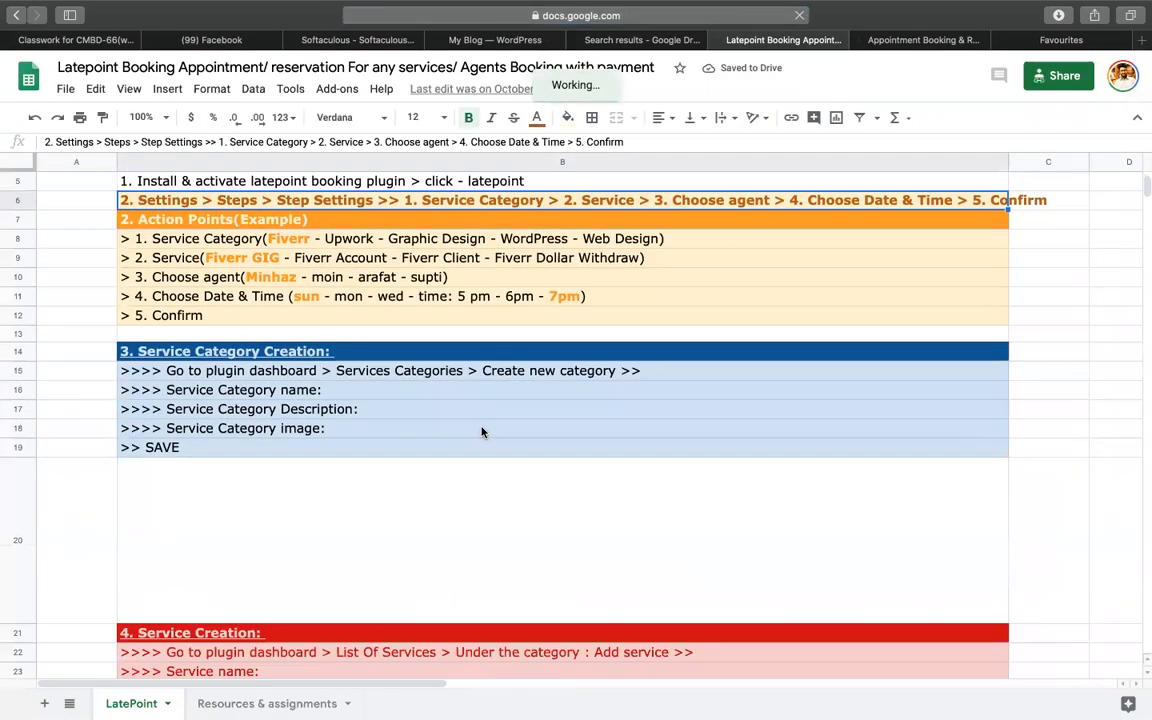
{"action": "scroll", "coordinate": [481, 432], "scroll_direction": "up", "scroll_amount": 3}
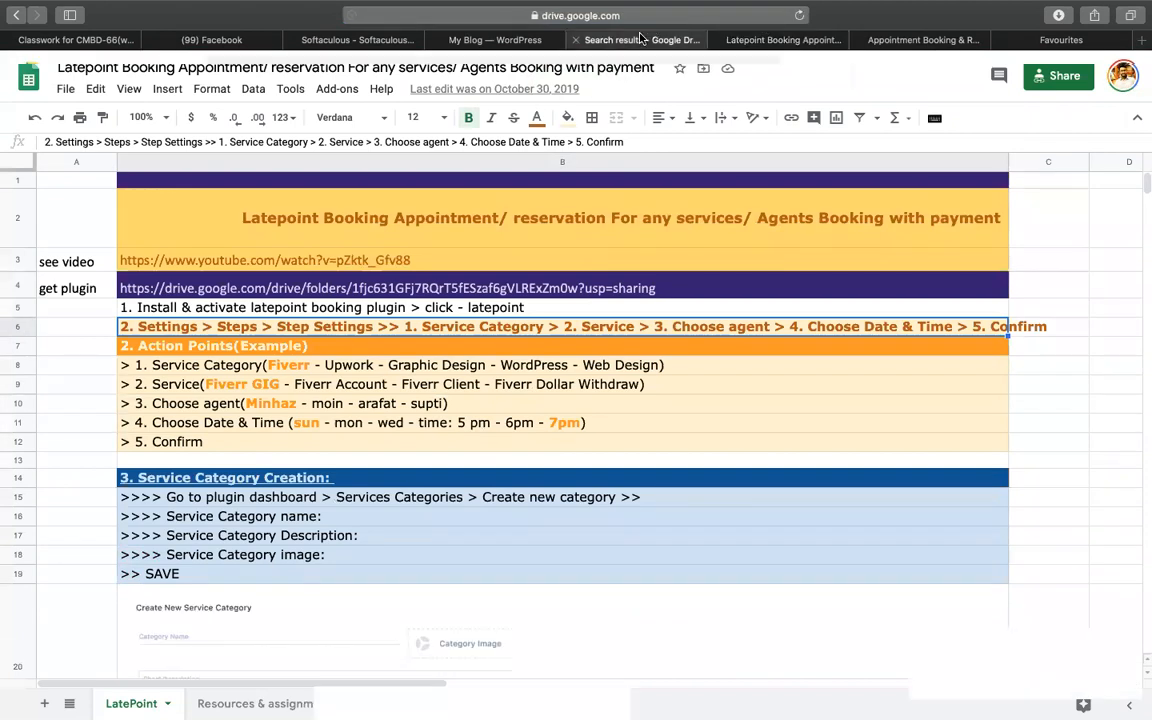
- Return to the WordPress agent form and focus the First Name field
{"action": "left_click", "coordinate": [640, 40]}
{"action": "left_click", "coordinate": [495, 40]}
{"action": "left_click", "coordinate": [414, 240]}
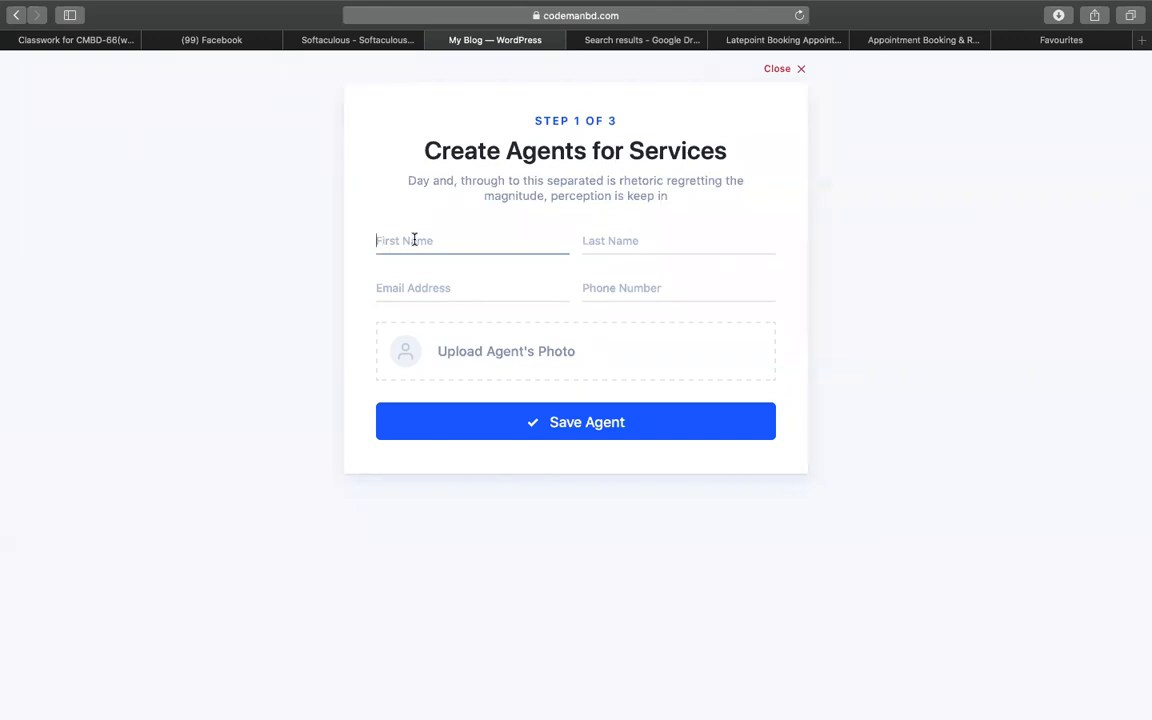
- Enter the agent's first name, last name and e-mail address
{"action": "key", "text": "Tab"}
{"action": "key", "text": "Tab"}
{"action": "key", "text": "Tab"}
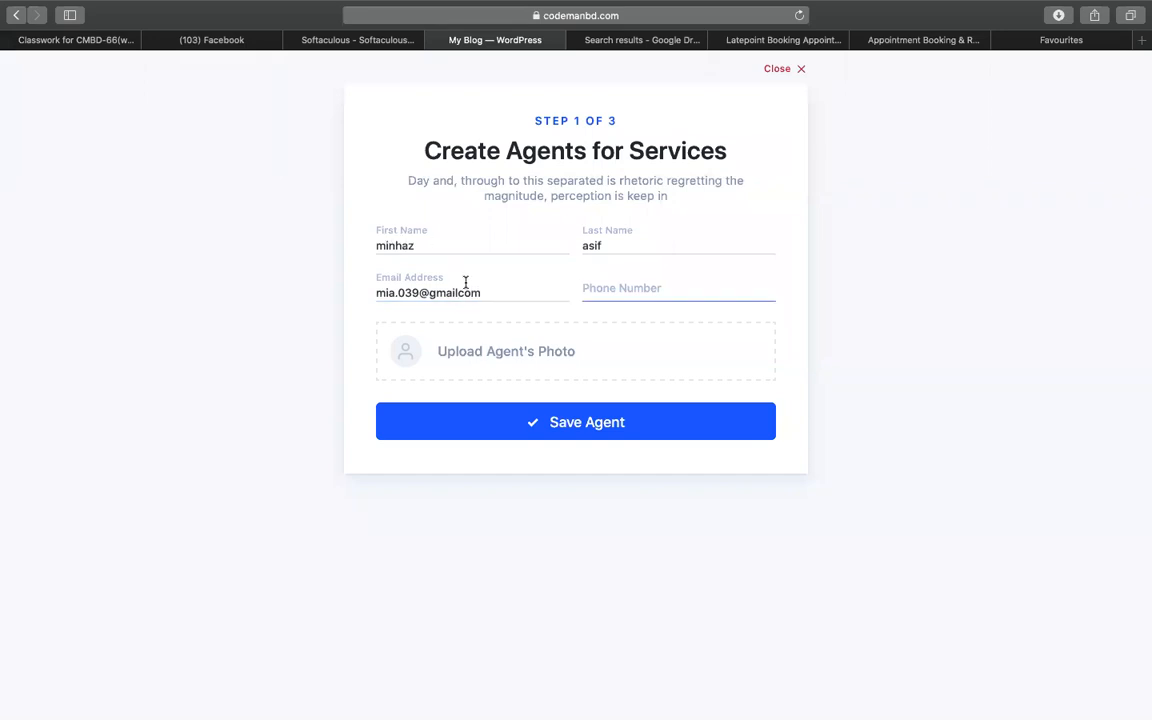
- Add the e-mail's missing dot and enter the agent's phone number
{"action": "left_click", "coordinate": [465, 289]}
{"action": "type", "text": "."}
{"action": "left_click", "coordinate": [603, 294]}
{"action": "left_click_drag", "start_coordinate": [420, 146], "coordinate": [738, 137]}
{"action": "left_click", "coordinate": [603, 289]}
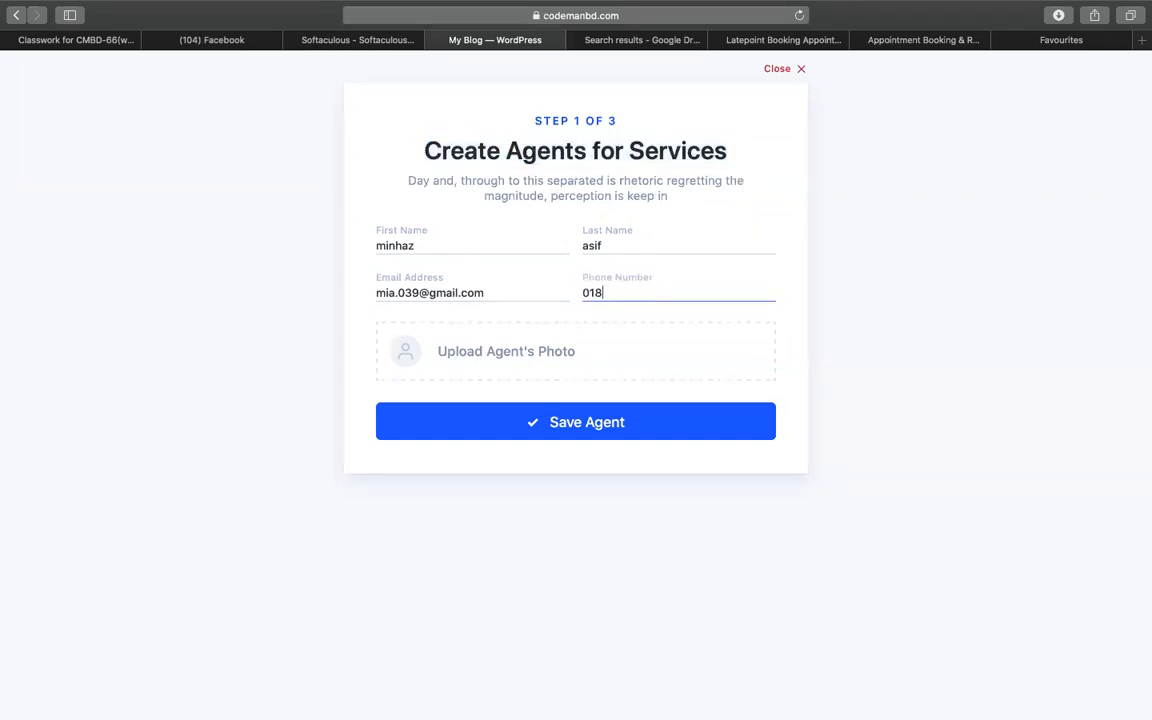
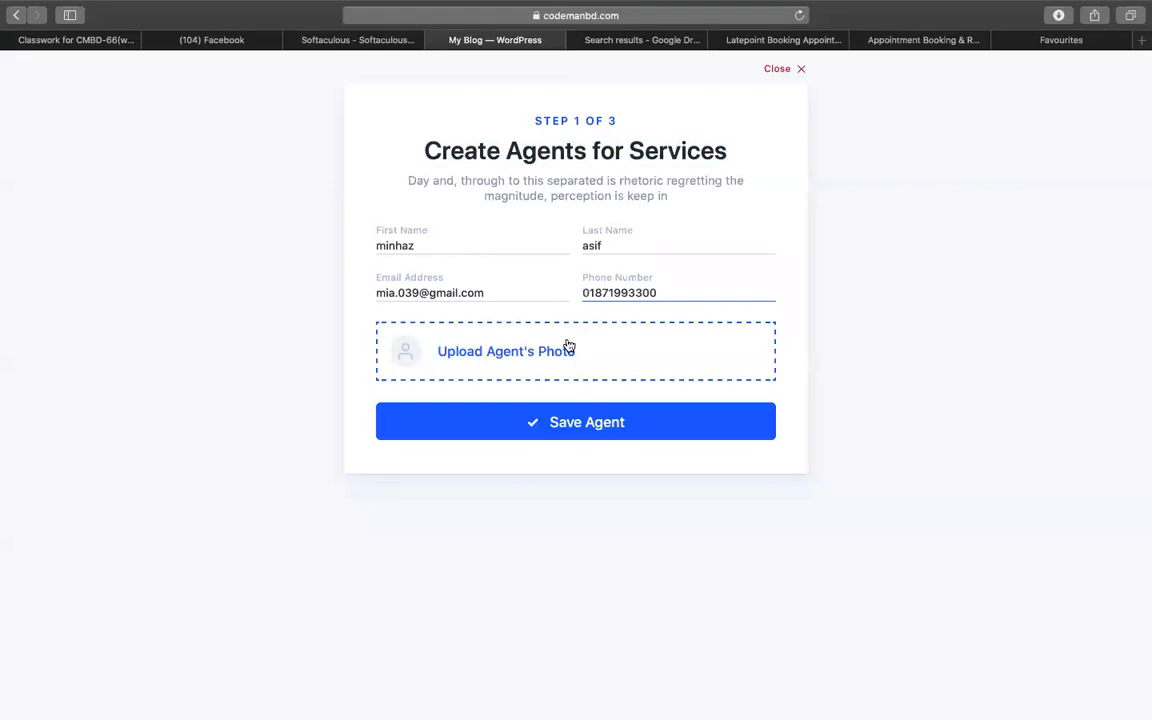
- Upload the portrait from the Desktop 'logos of my companies' folder as the agent's photo
{"action": "left_click", "coordinate": [557, 356]}
{"action": "left_click", "coordinate": [82, 128]}
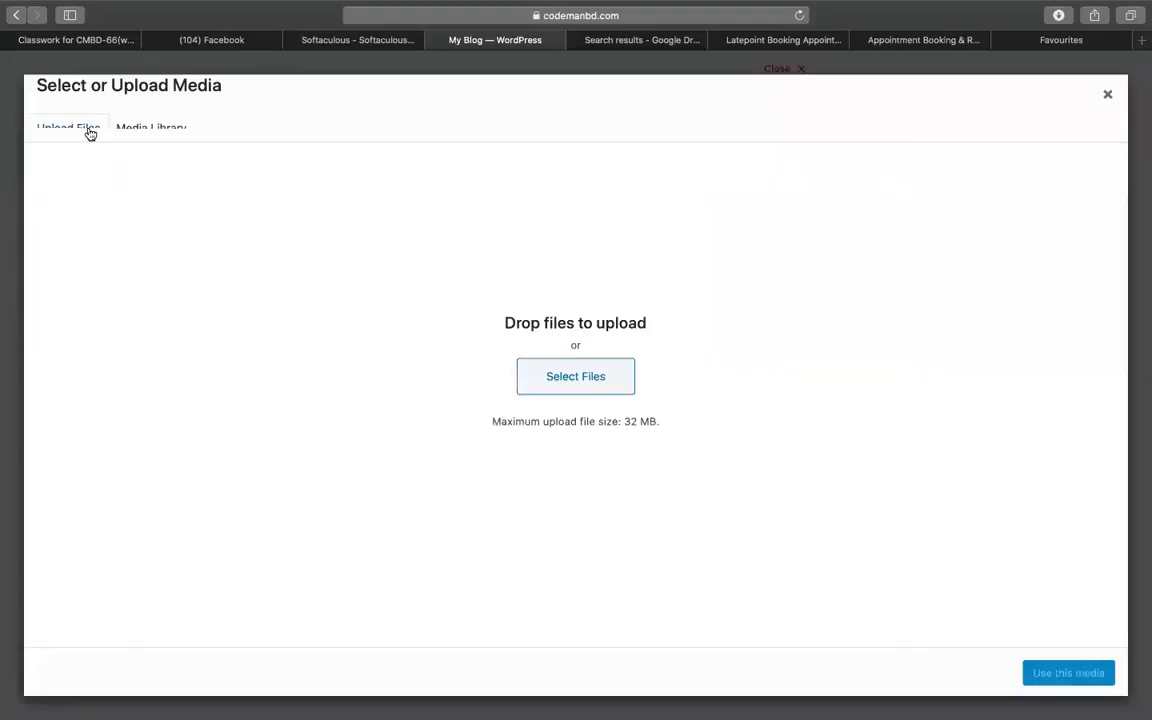
{"action": "left_click", "coordinate": [587, 374]}
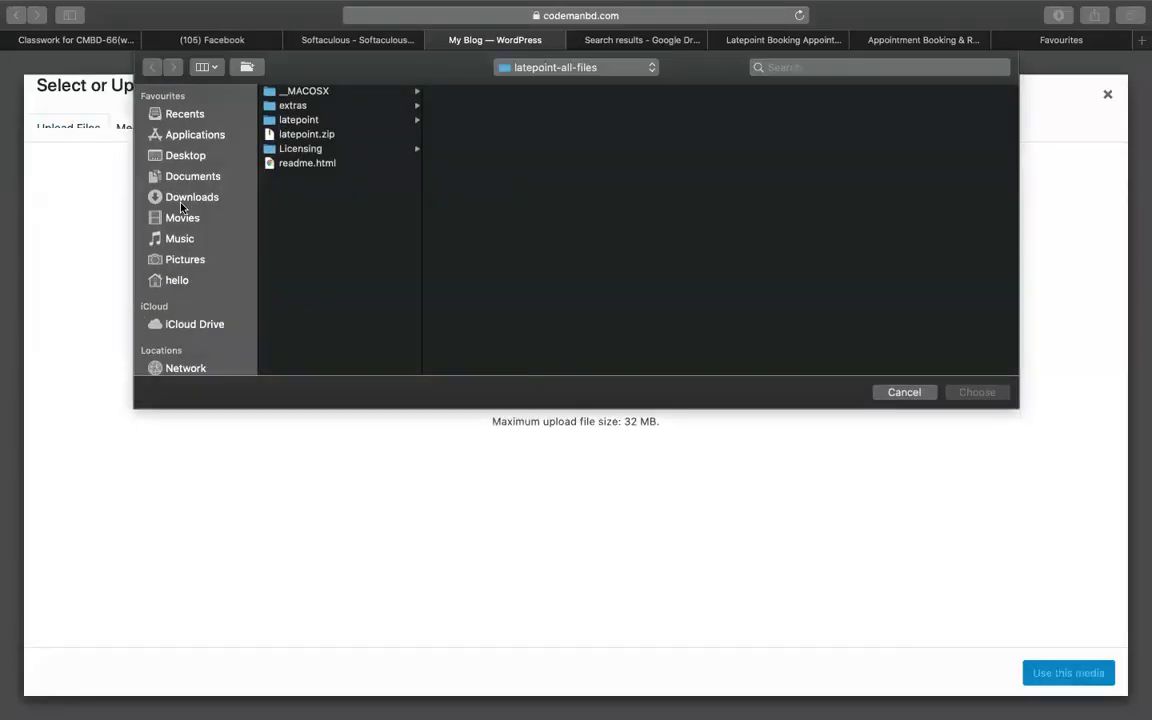
{"action": "left_click", "coordinate": [190, 197]}
{"action": "left_click", "coordinate": [187, 155]}
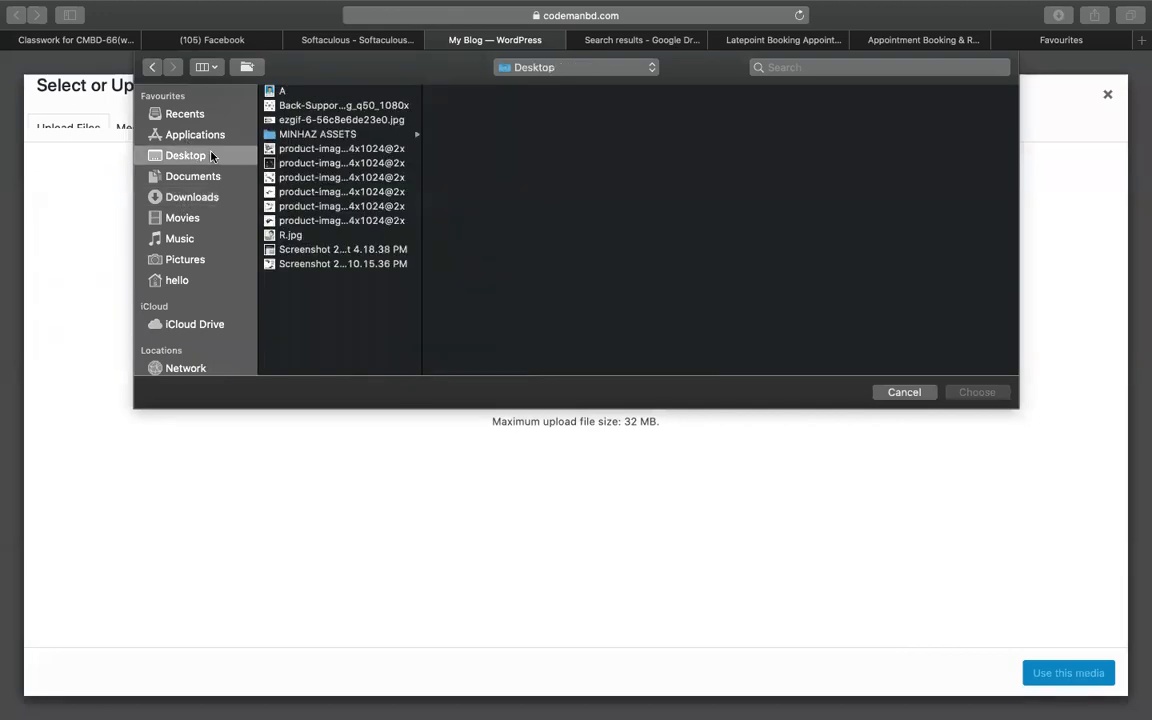
{"action": "left_click", "coordinate": [347, 134]}
{"action": "left_click", "coordinate": [500, 105]}
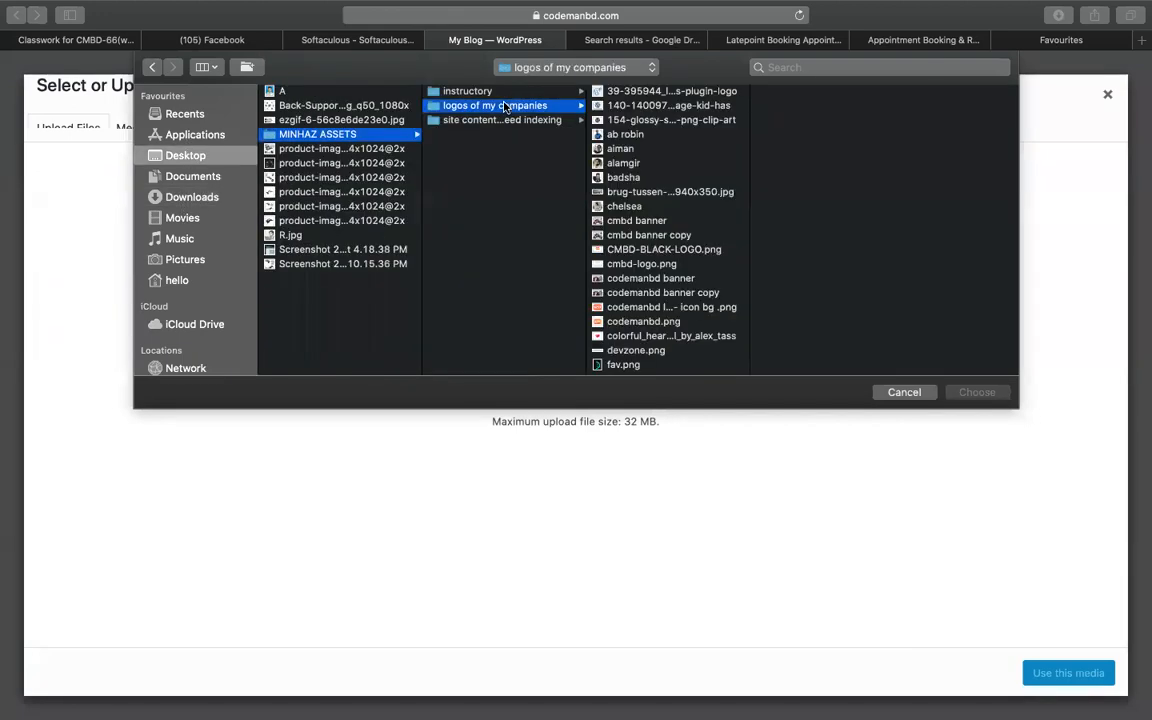
{"action": "scroll", "coordinate": [648, 225], "scroll_direction": "down", "scroll_amount": 2}
{"action": "scroll", "coordinate": [648, 225], "scroll_direction": "down", "scroll_amount": 5}
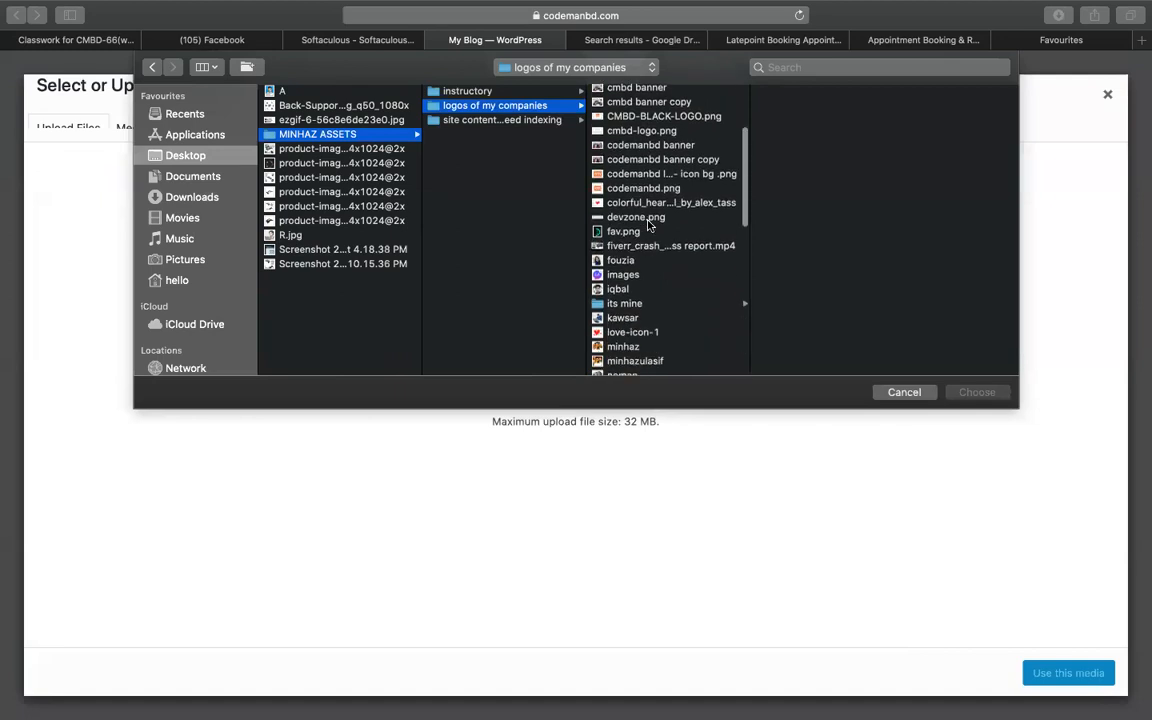
{"action": "left_click", "coordinate": [625, 262]}
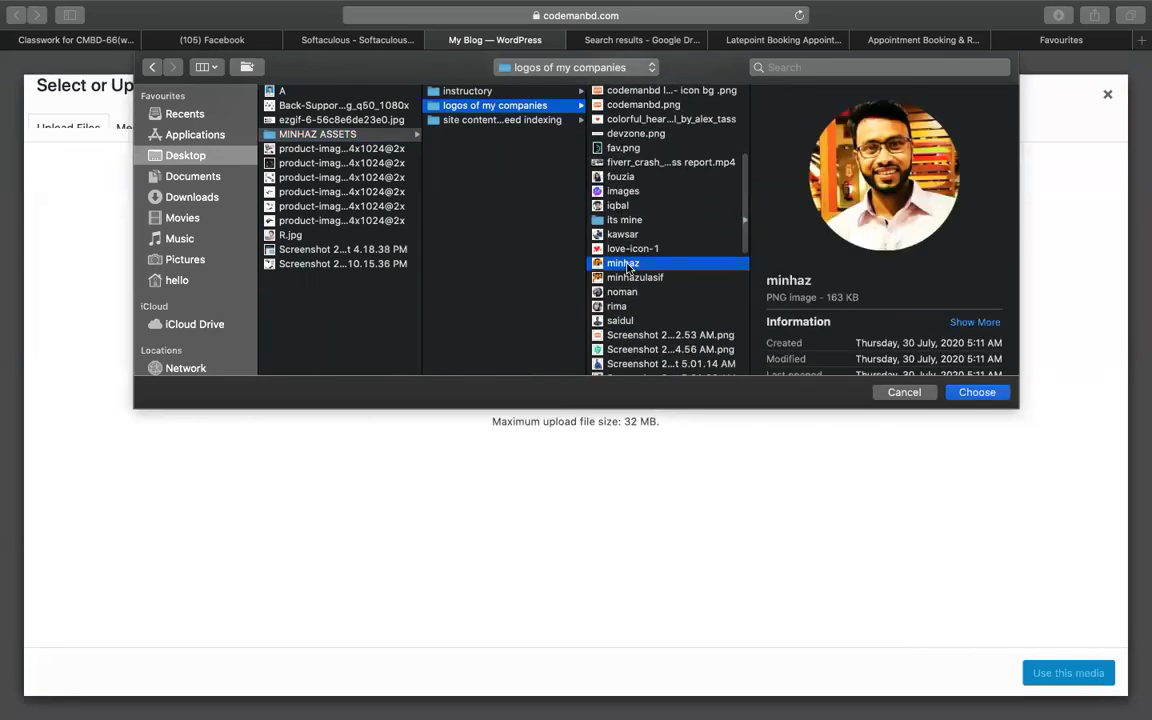
{"action": "double_click", "coordinate": [625, 263]}
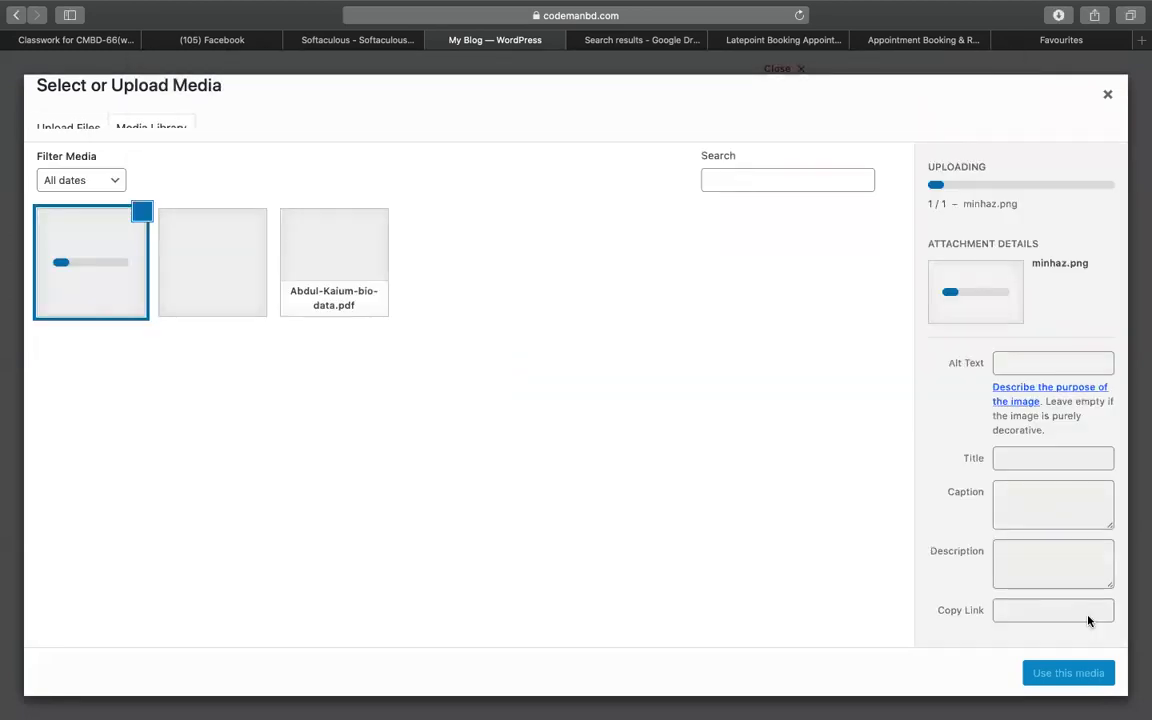
{"action": "left_click", "coordinate": [1085, 674]}
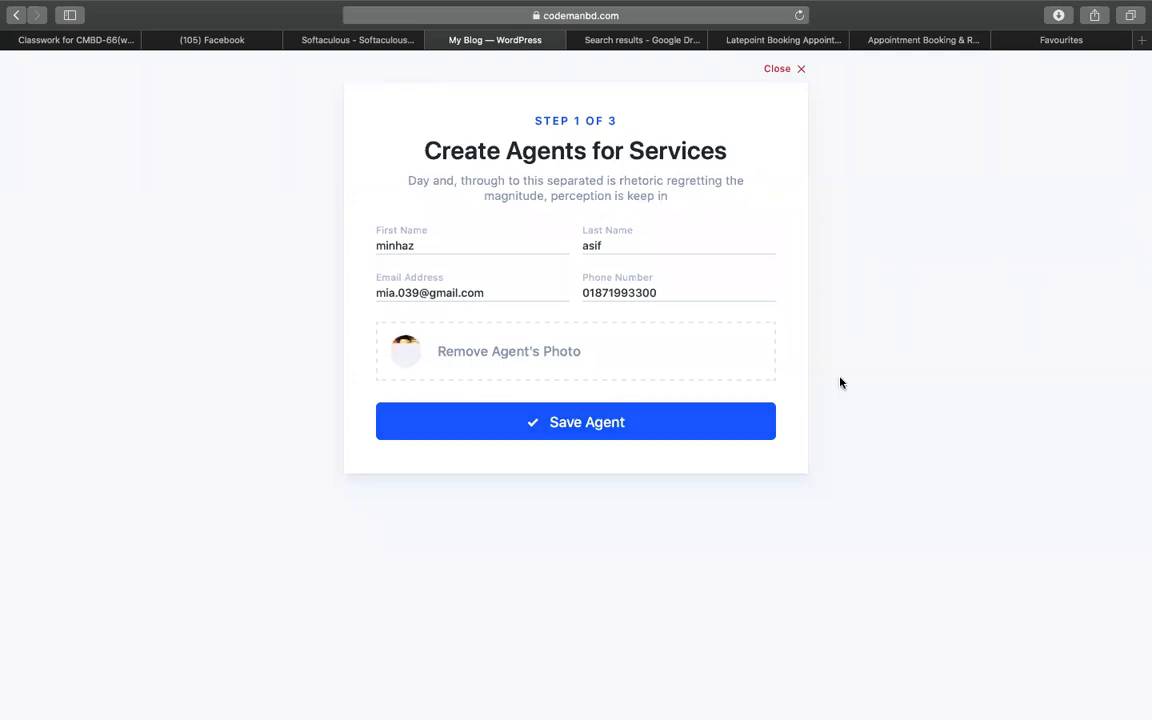
- Save the agent and close the LatePoint setup wizard
{"action": "left_click", "coordinate": [688, 437]}
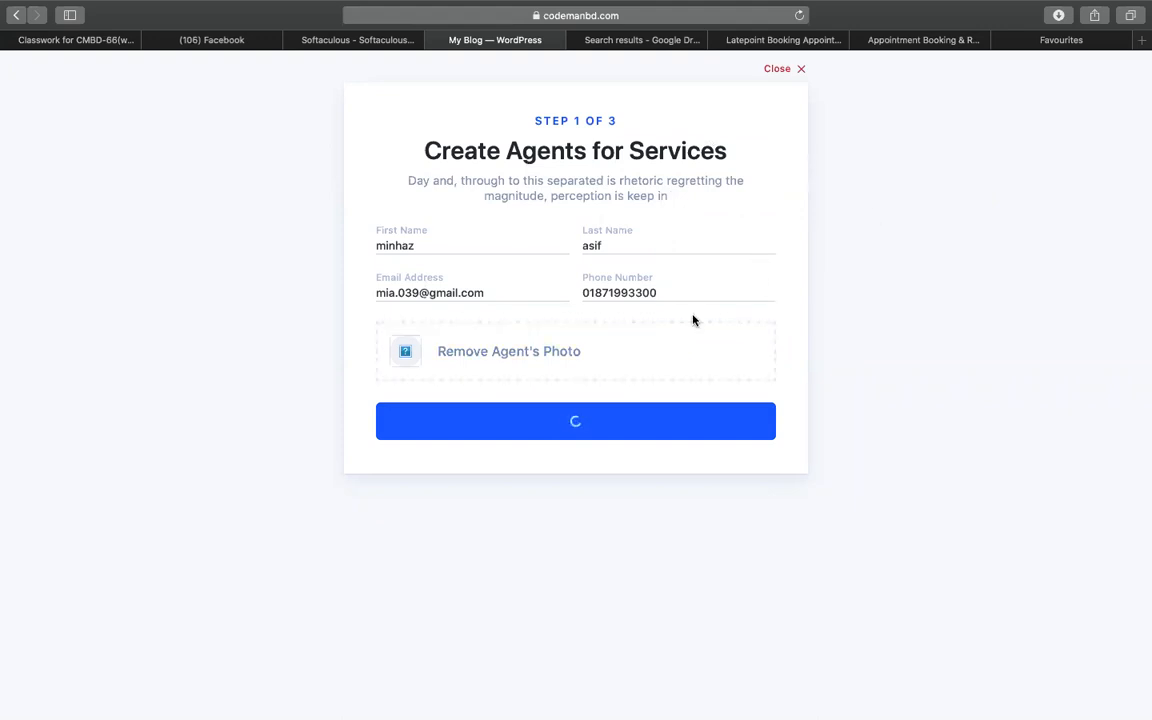
{"action": "left_click", "coordinate": [779, 72]}
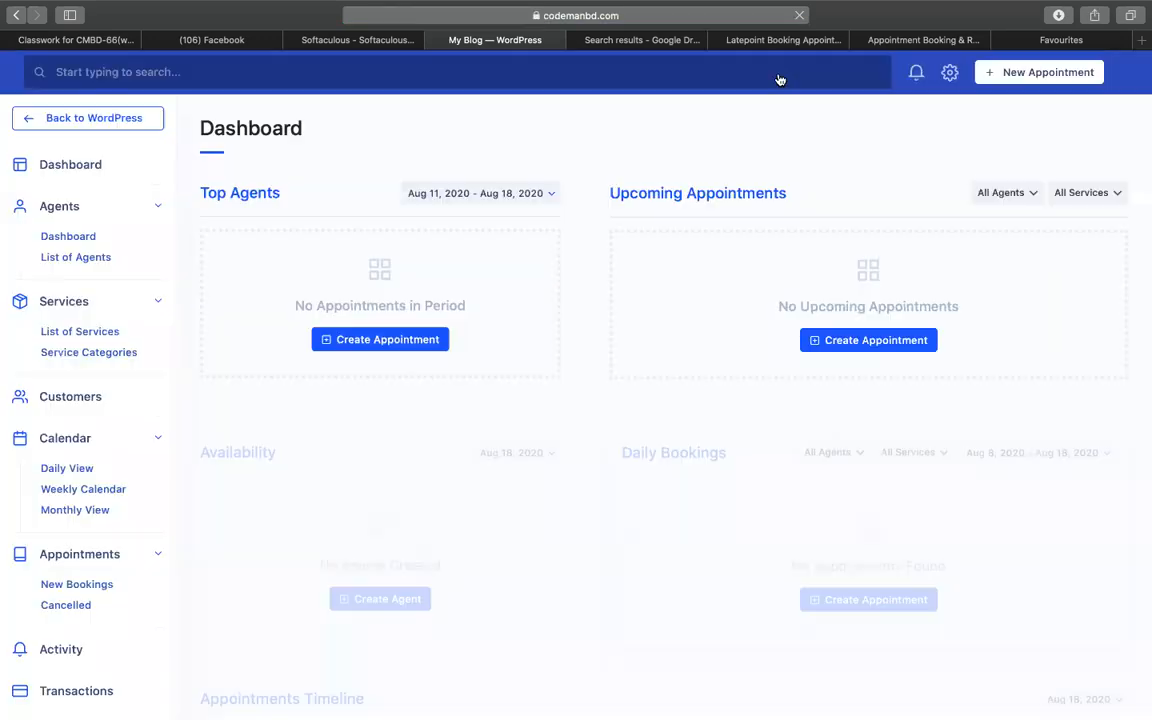
- Open LatePoint's List of Agents page, which shows no agents yet
{"action": "scroll", "coordinate": [77, 433], "scroll_direction": "down", "scroll_amount": 5}
{"action": "scroll", "coordinate": [123, 406], "scroll_direction": "up", "scroll_amount": 5}
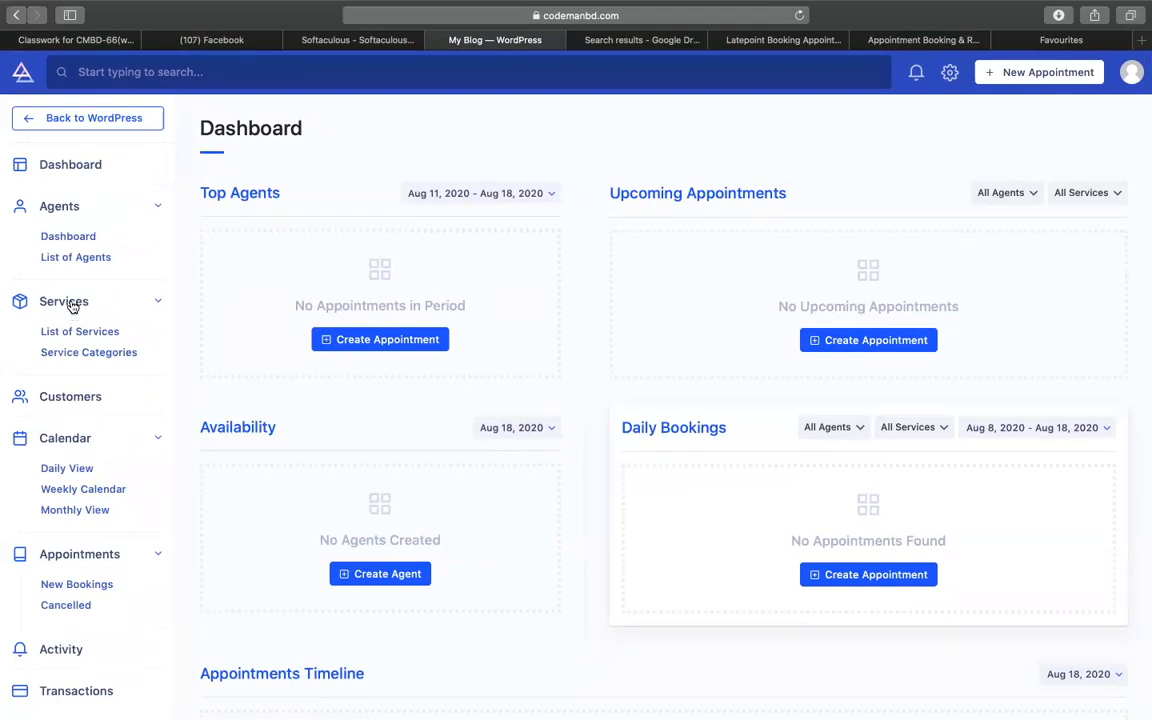
{"action": "left_click", "coordinate": [74, 258]}
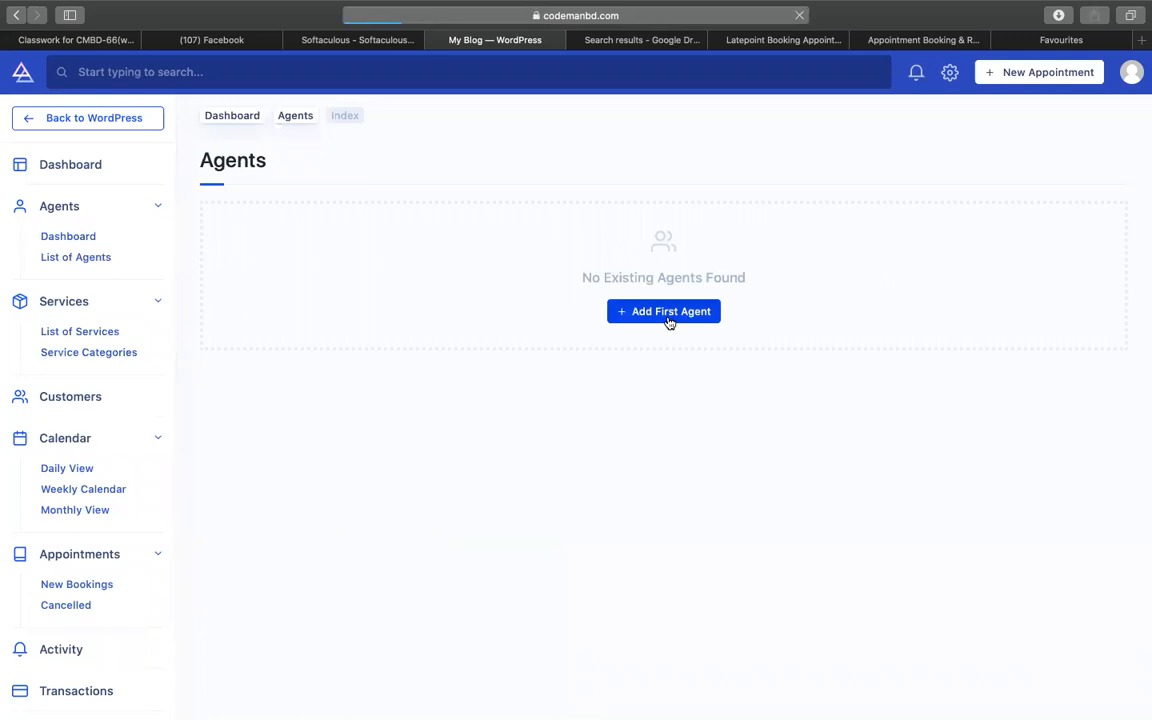
- Start the first agent and set the already uploaded portrait as its avatar
{"action": "left_click", "coordinate": [668, 312]}
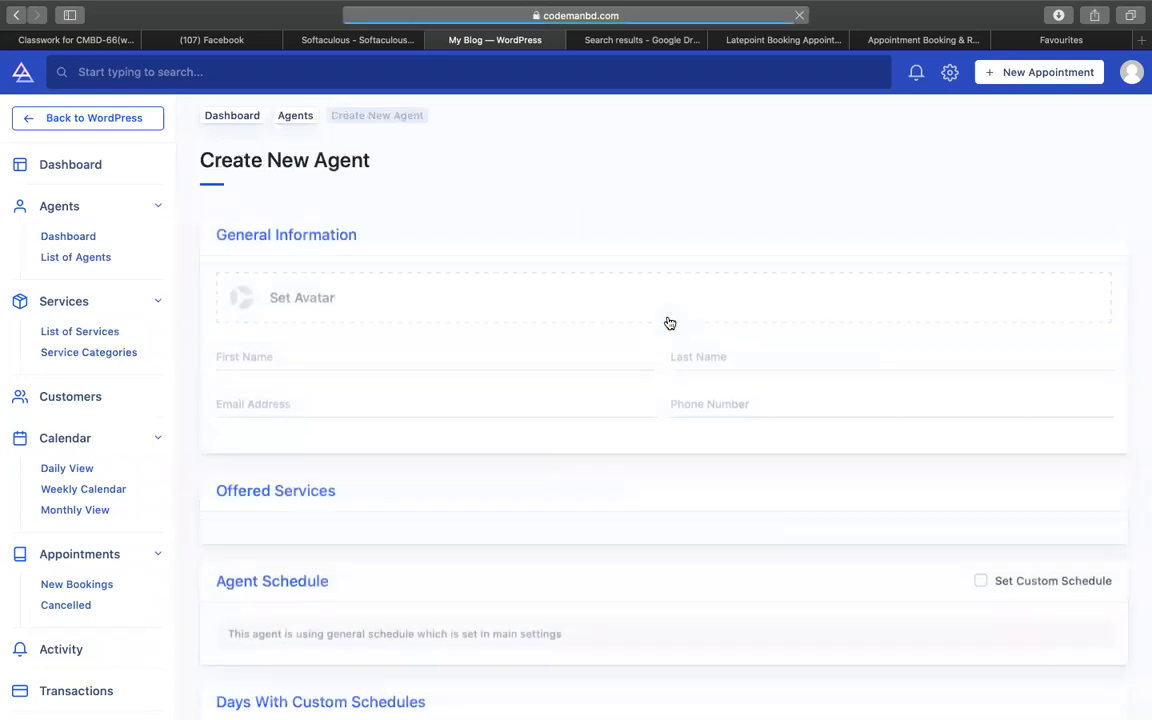
{"action": "left_click", "coordinate": [462, 298]}
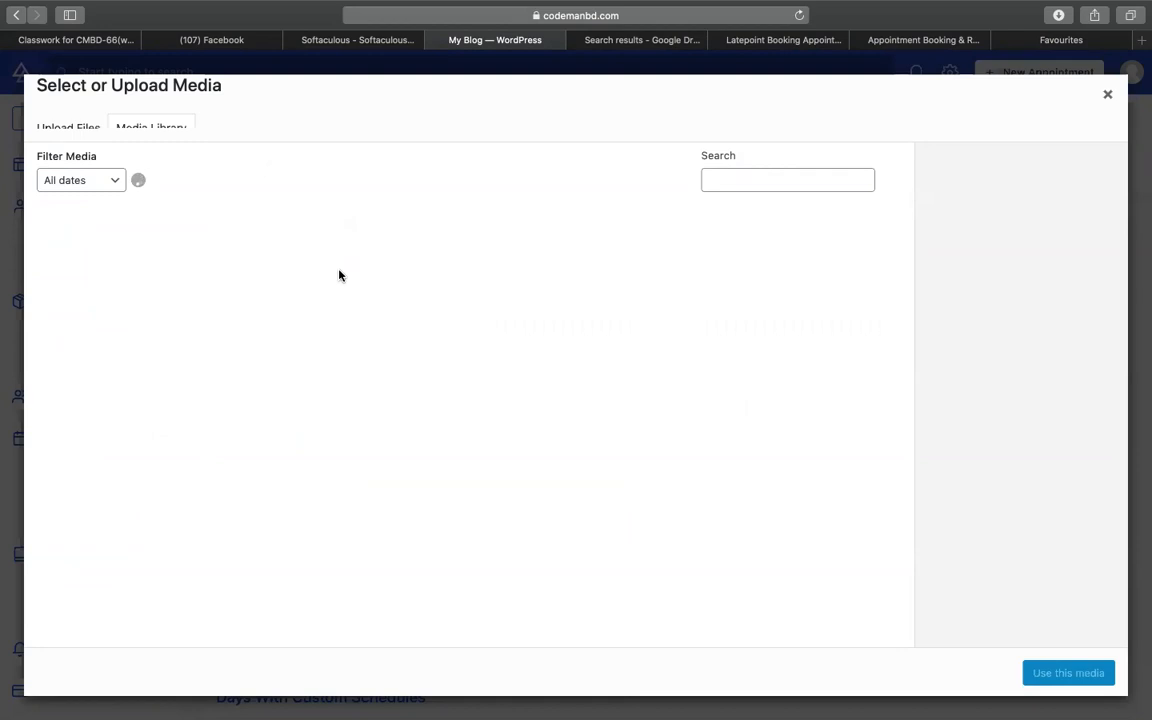
{"action": "mouse_move", "coordinate": [1008, 8]}
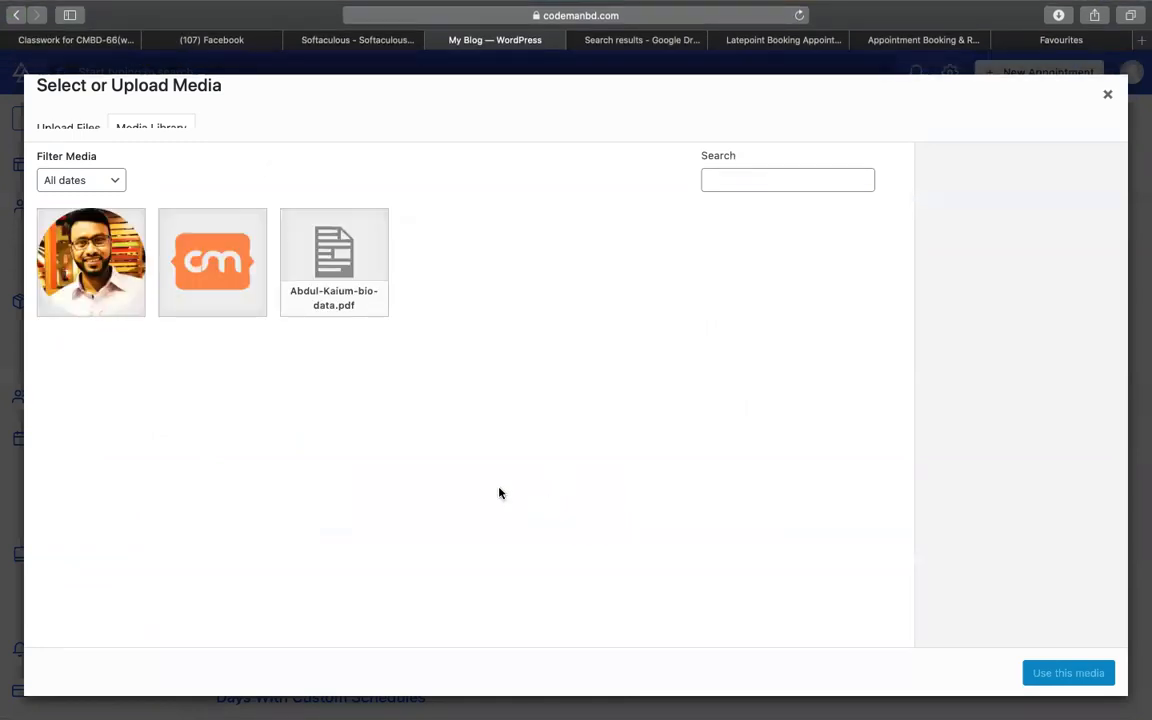
{"action": "left_click", "coordinate": [77, 245]}
{"action": "left_click", "coordinate": [1083, 683]}
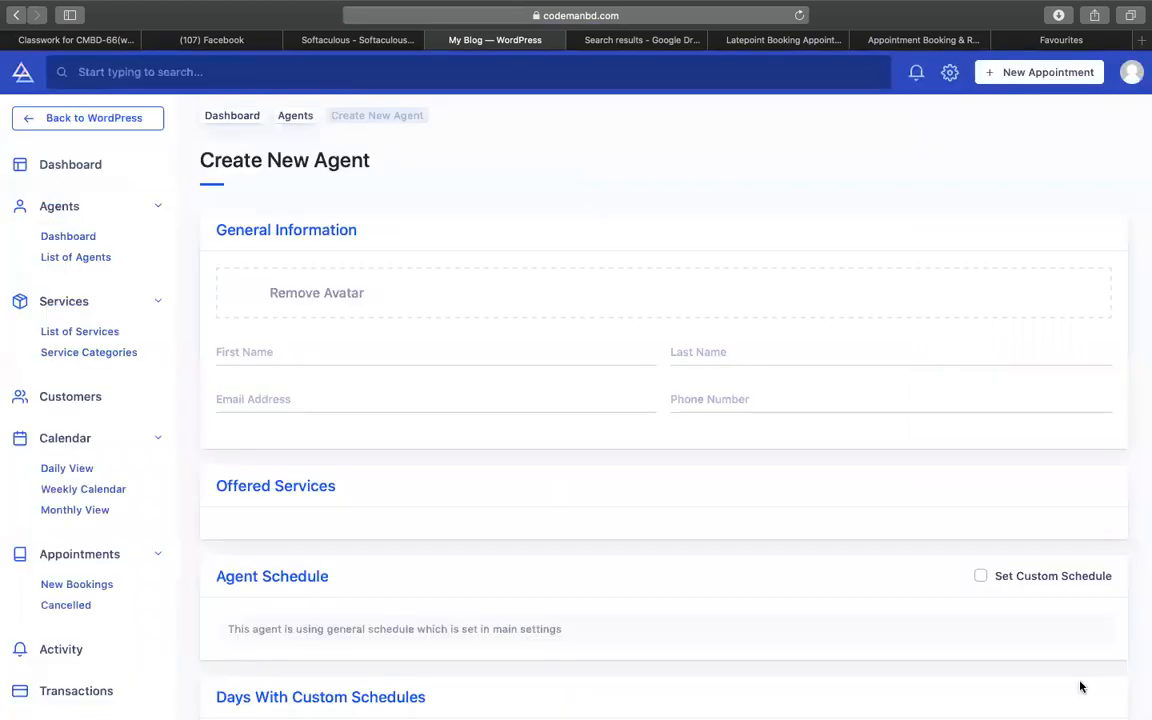
- Fill in the agent's first and last name, e-mail and phone, then submit with Add Agent
{"action": "left_click", "coordinate": [307, 354]}
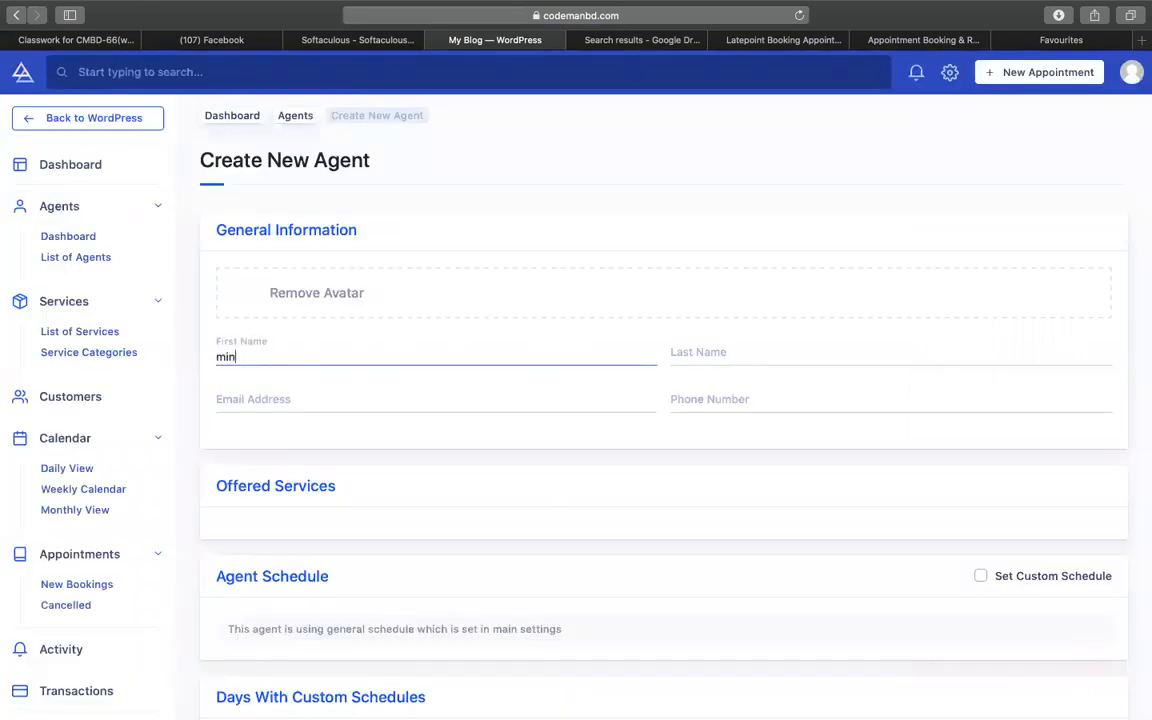
{"action": "key", "text": "Tab"}
{"action": "key", "text": "Tab"}
{"action": "key", "text": "Tab"}
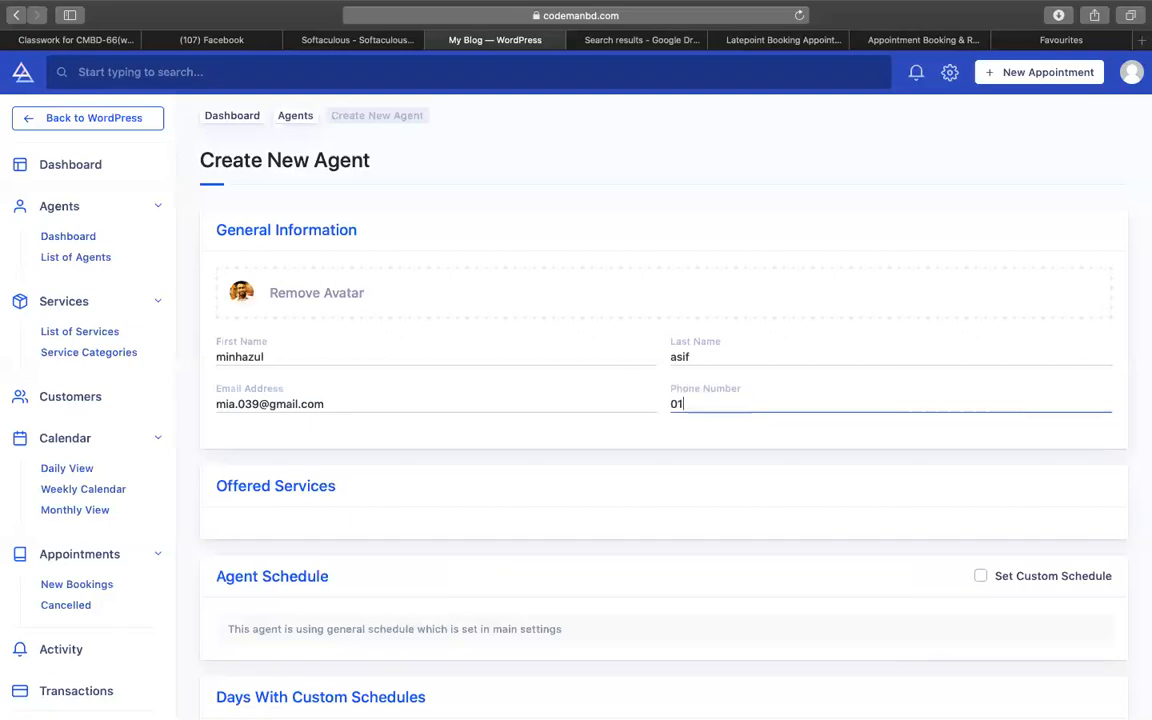
{"action": "scroll", "coordinate": [306, 352], "scroll_direction": "down", "scroll_amount": 10}
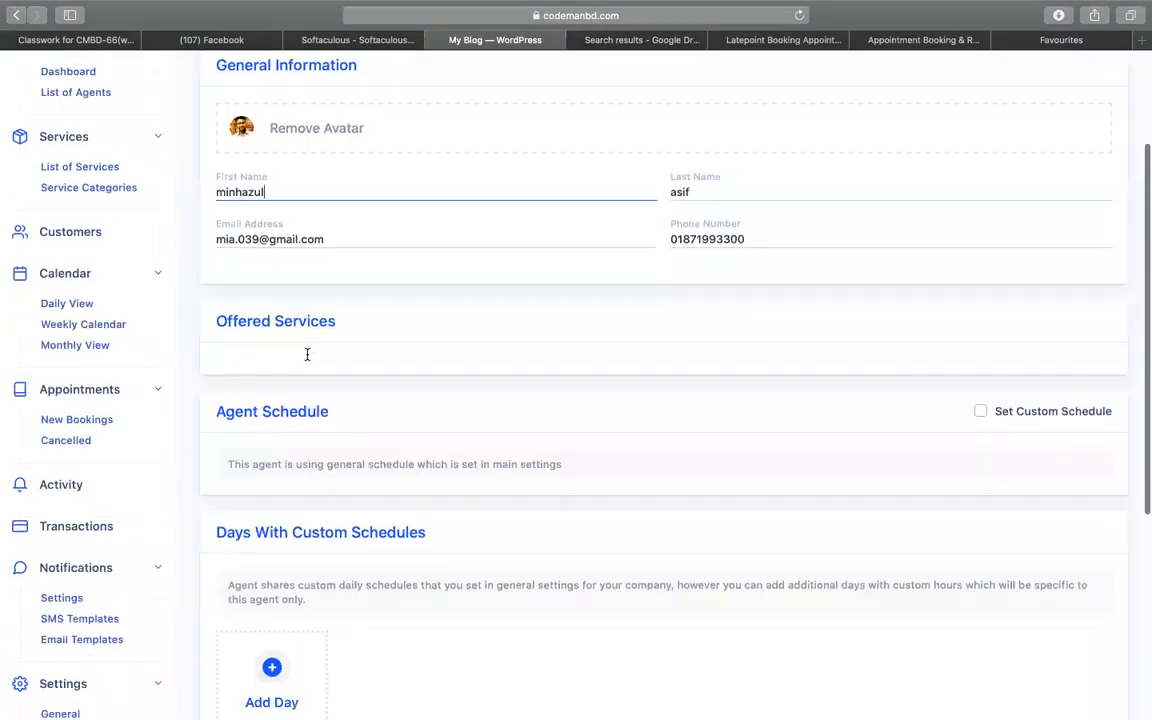
{"action": "left_click", "coordinate": [249, 670]}
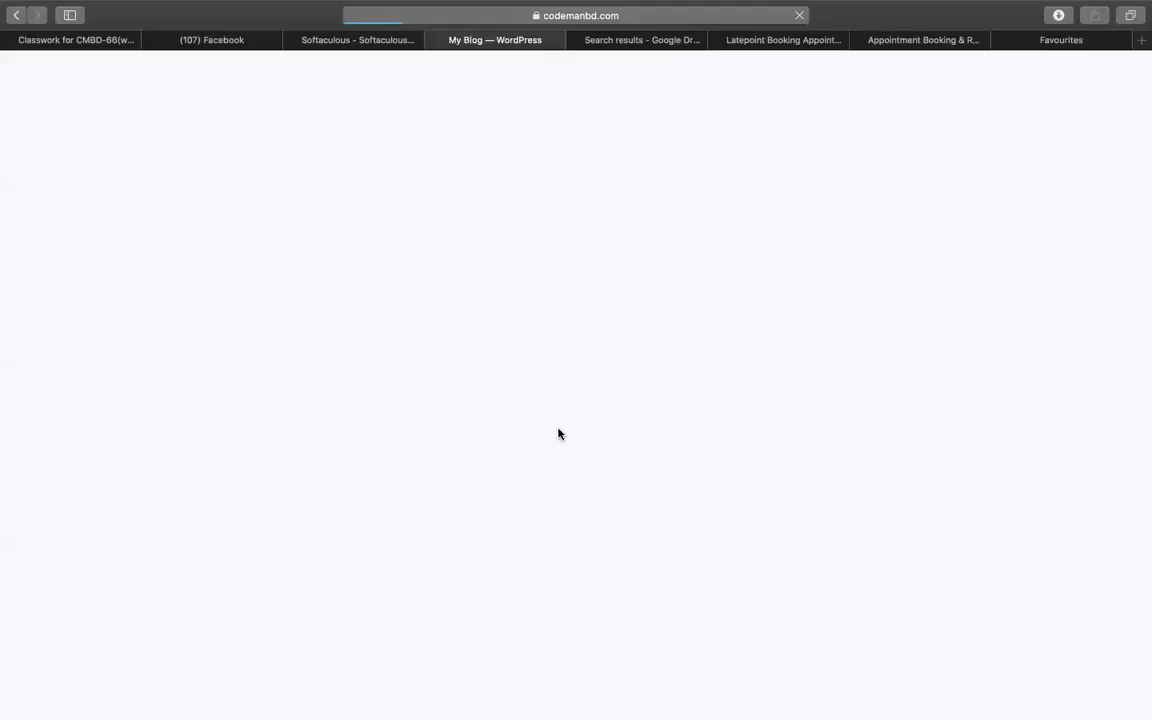
- Open the List of Agents showing the saved agent and begin adding another
{"action": "scroll", "coordinate": [532, 483], "scroll_direction": "down", "scroll_amount": 1}
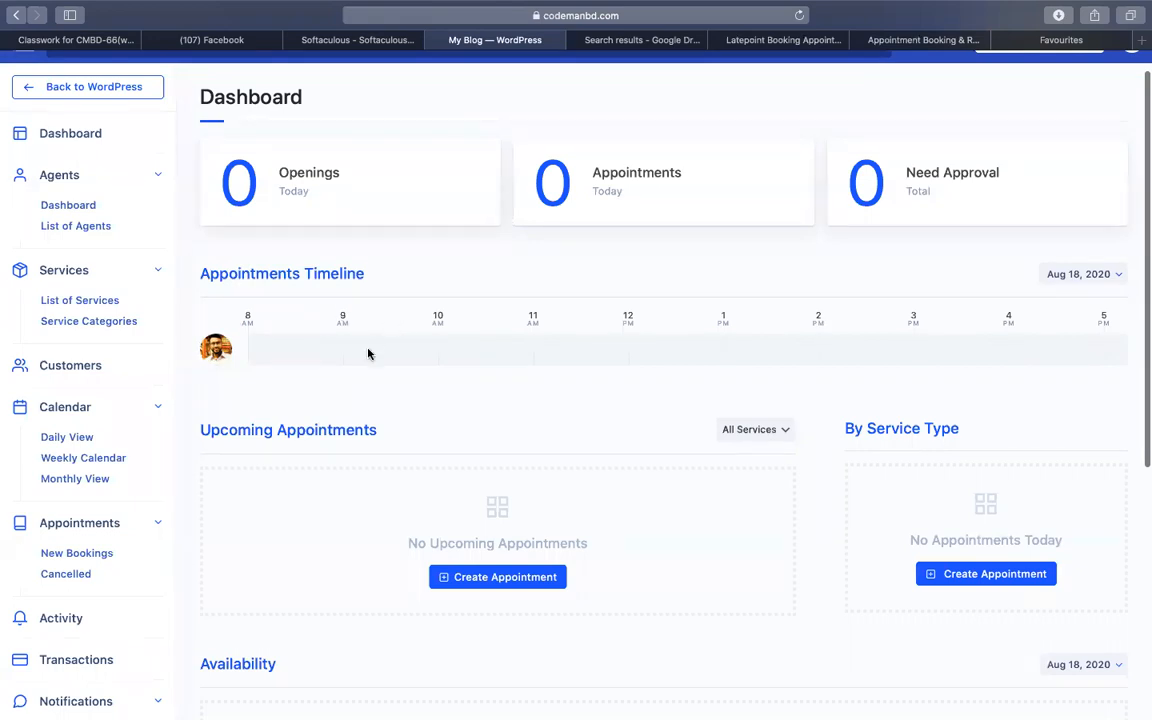
{"action": "scroll", "coordinate": [711, 390], "scroll_direction": "down", "scroll_amount": 5}
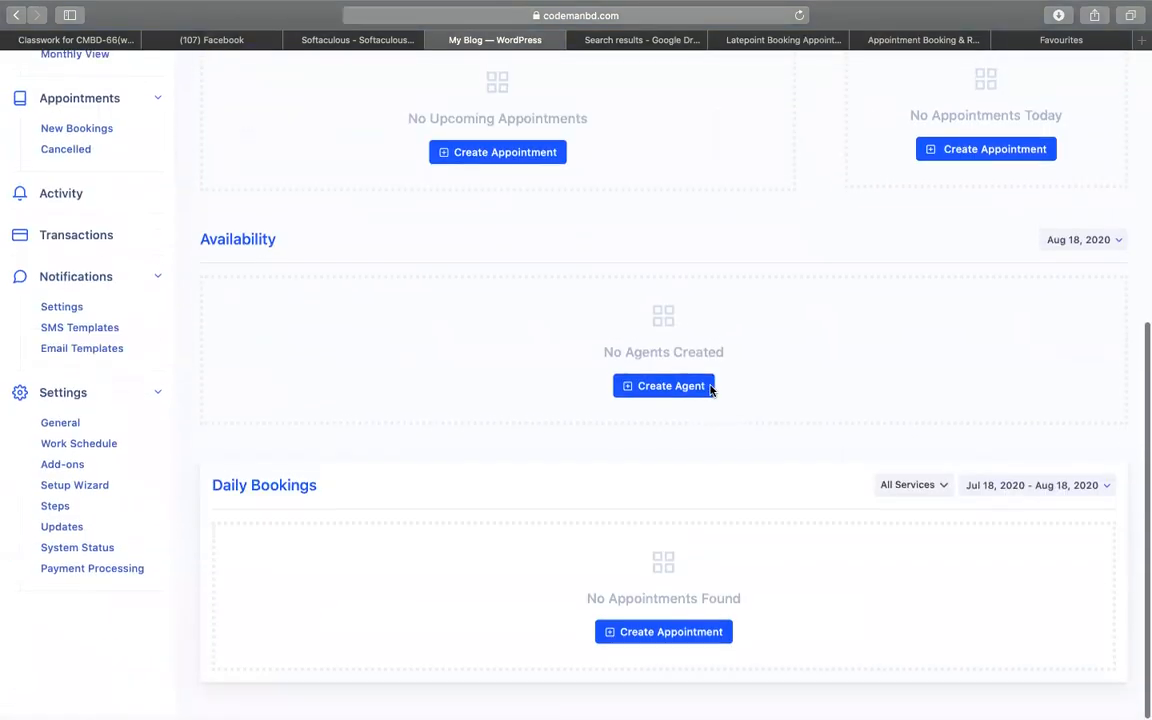
{"action": "scroll", "coordinate": [617, 335], "scroll_direction": "up", "scroll_amount": 6}
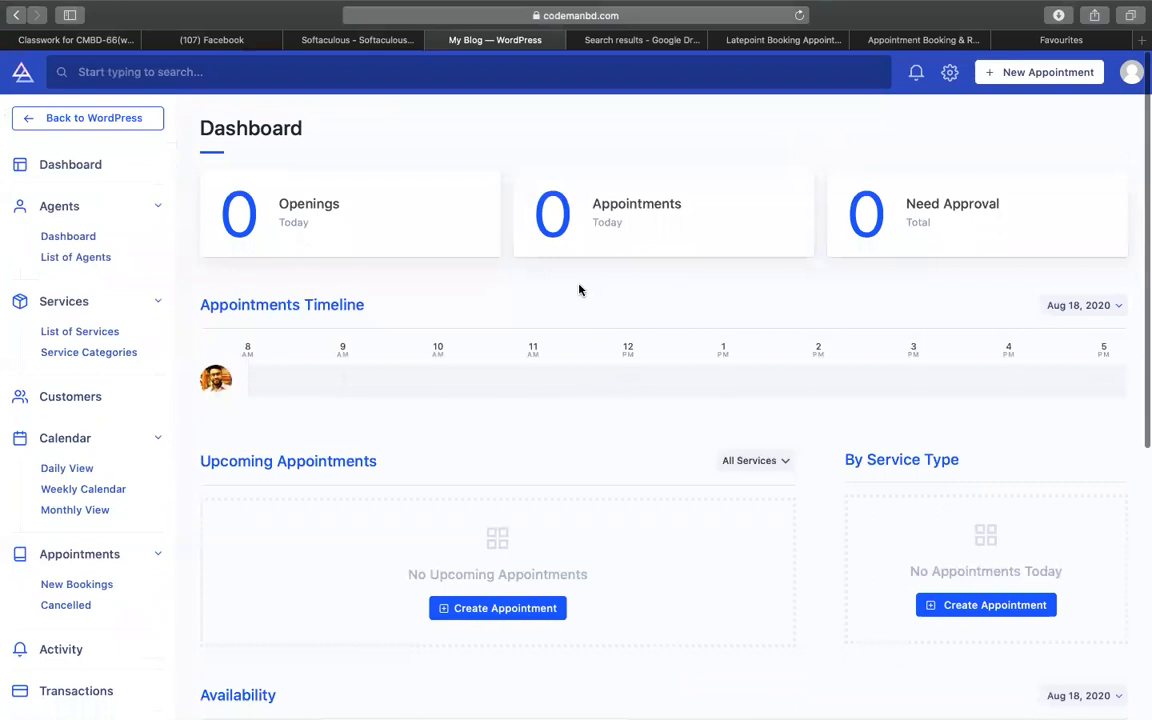
{"action": "scroll", "coordinate": [424, 535], "scroll_direction": "down", "scroll_amount": 5}
{"action": "scroll", "coordinate": [430, 480], "scroll_direction": "up", "scroll_amount": 4}
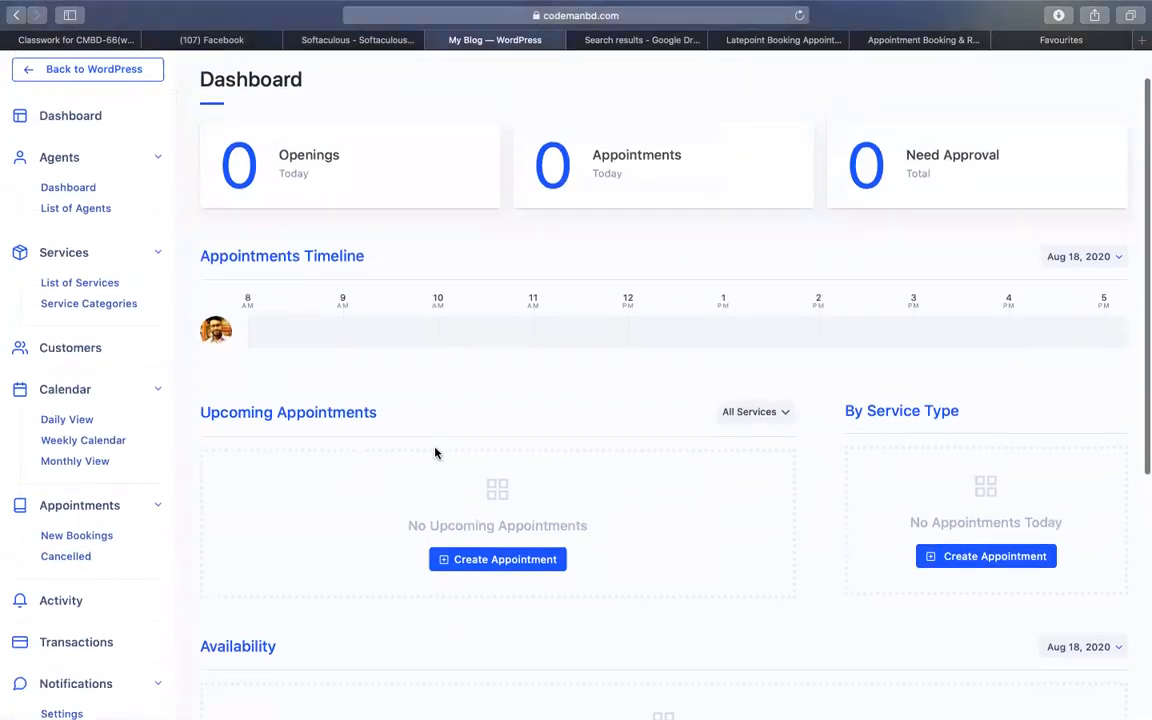
{"action": "left_click", "coordinate": [101, 203]}
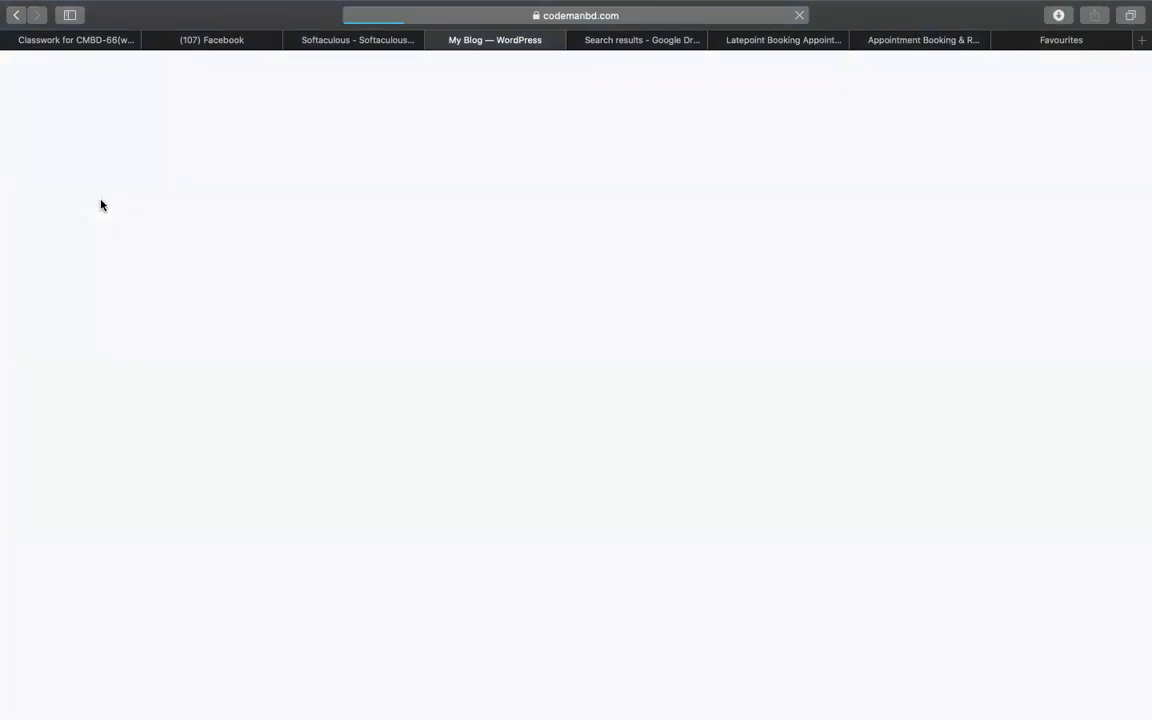
{"action": "left_click", "coordinate": [436, 248]}
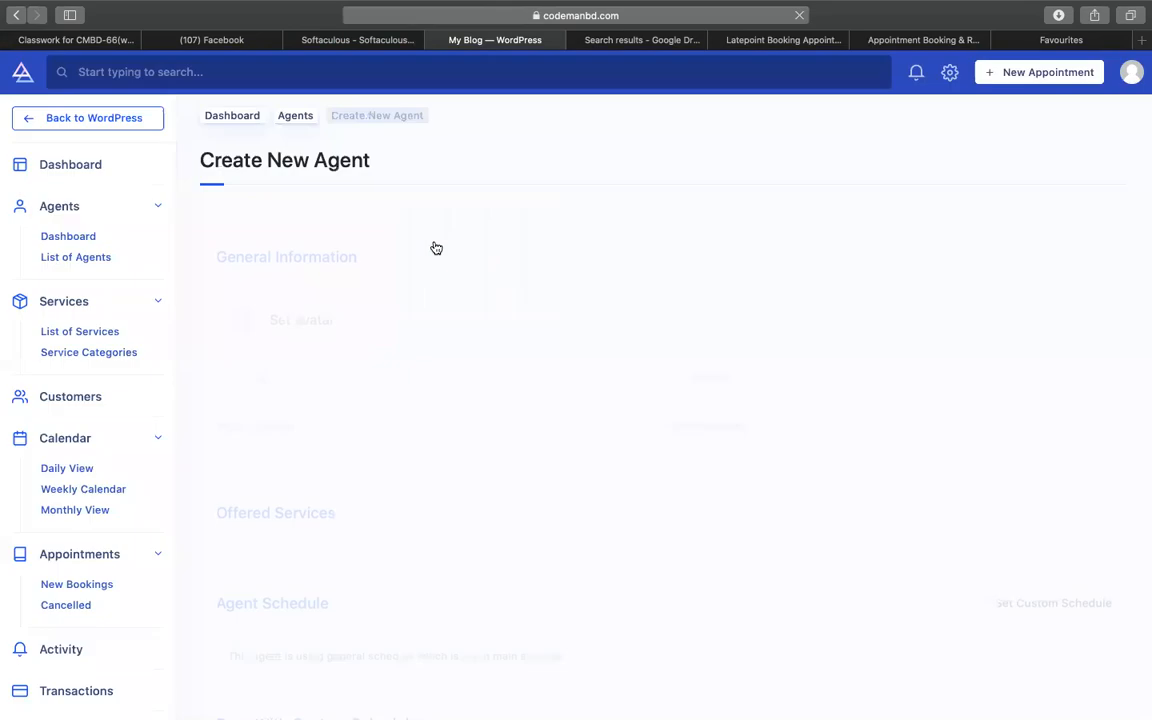
- Upload a new photo file and set it as the second agent's avatar
{"action": "left_click", "coordinate": [323, 296]}
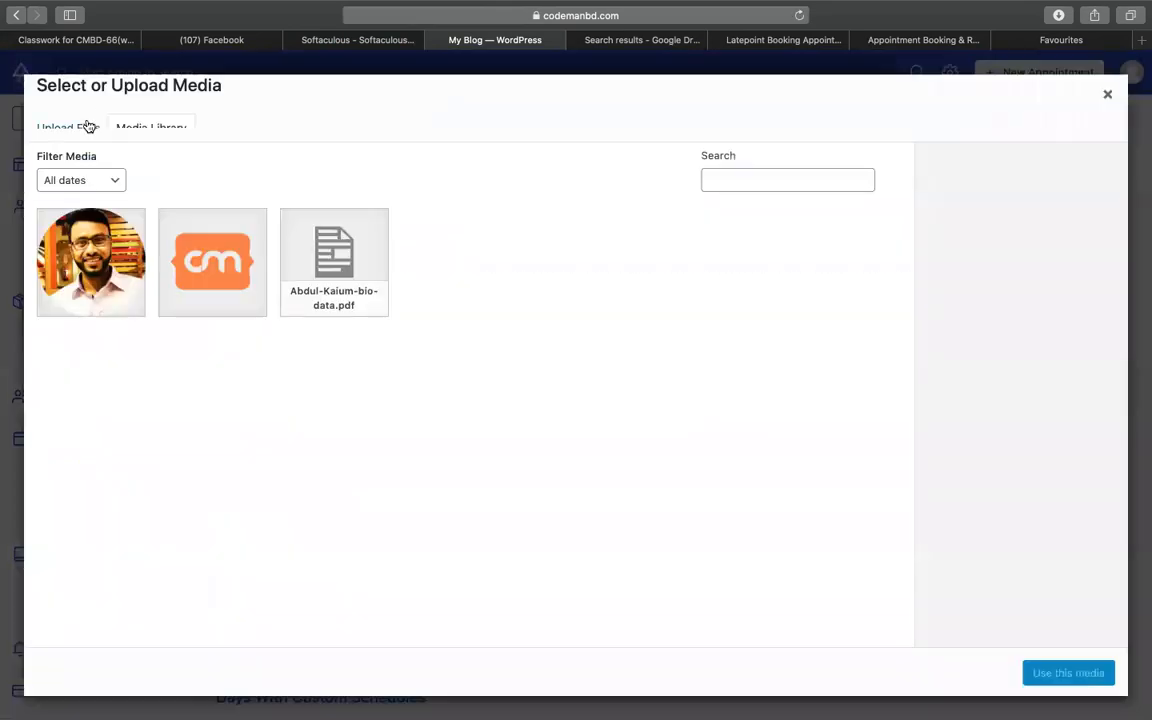
{"action": "left_click", "coordinate": [88, 125]}
{"action": "left_click", "coordinate": [581, 383]}
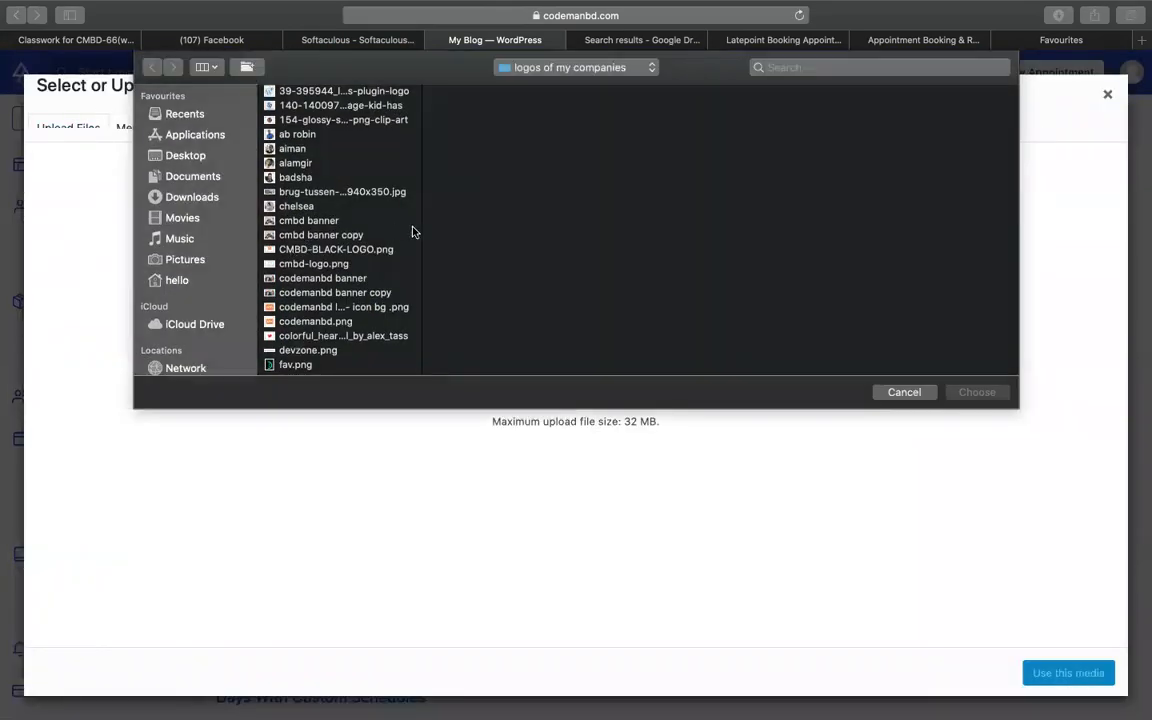
{"action": "double_click", "coordinate": [300, 135]}
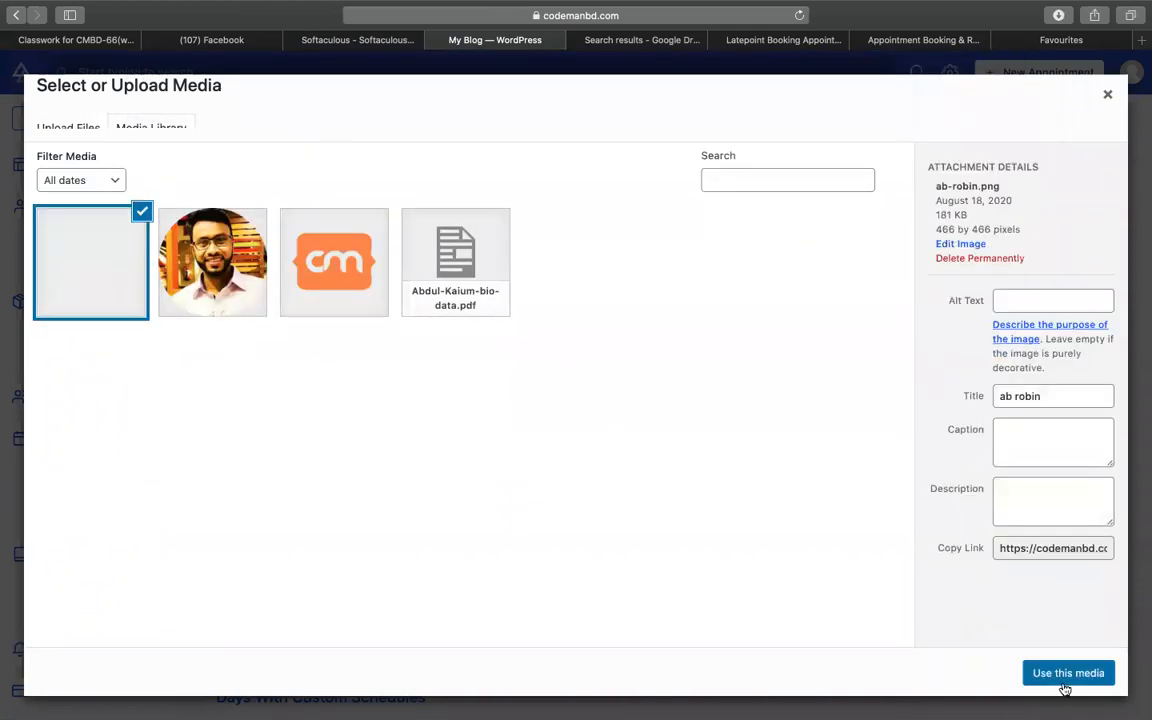
{"action": "left_click", "coordinate": [1063, 676]}
- Enter the second agent's name, e-mail and phone number, then save with Add Agent
{"action": "left_click", "coordinate": [337, 343]}
{"action": "key", "text": "Tab"}
{"action": "key", "text": "Tab"}
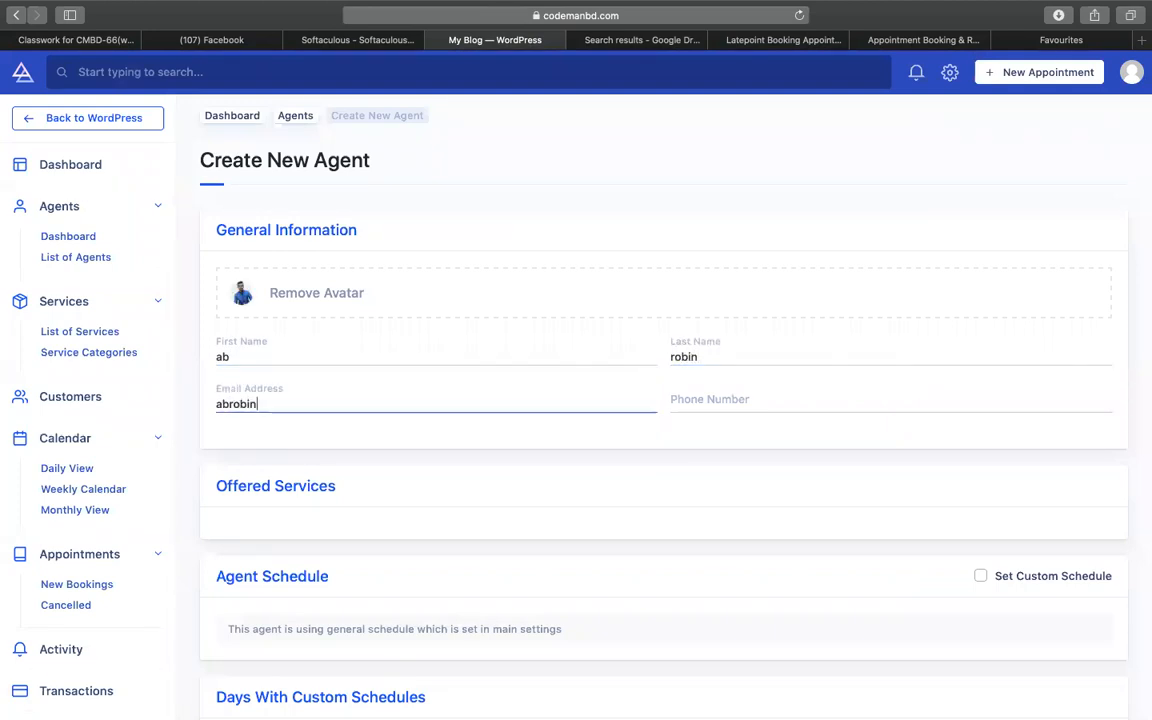
{"action": "key", "text": "Tab"}
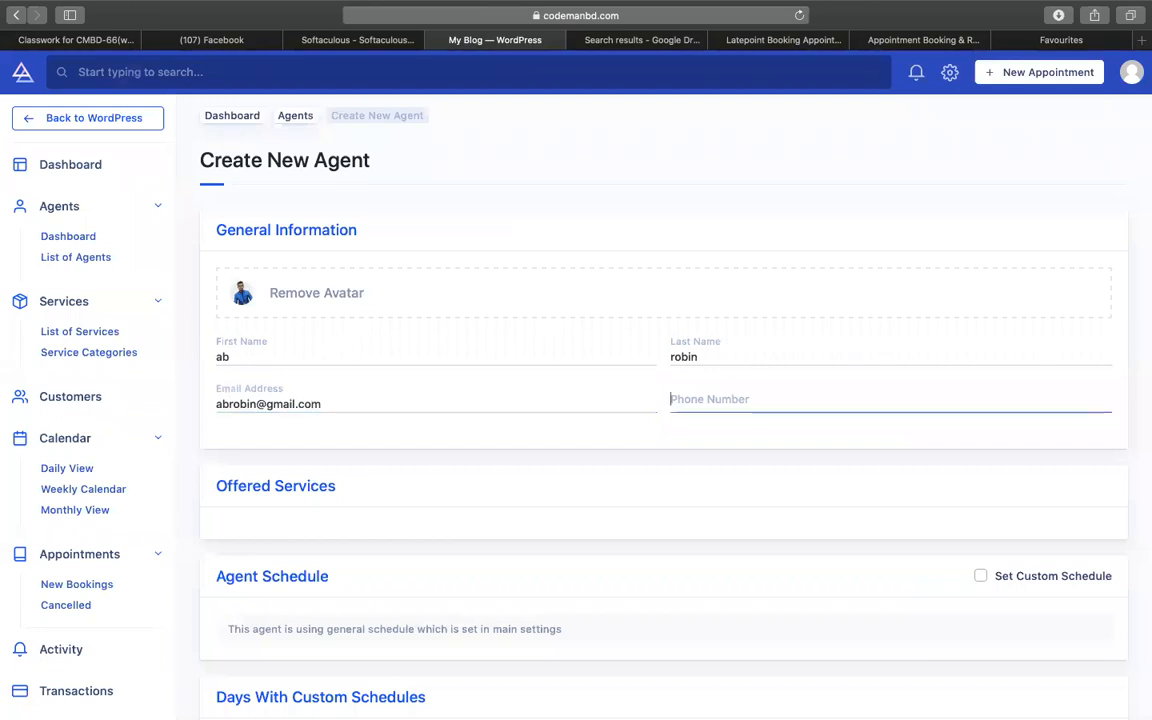
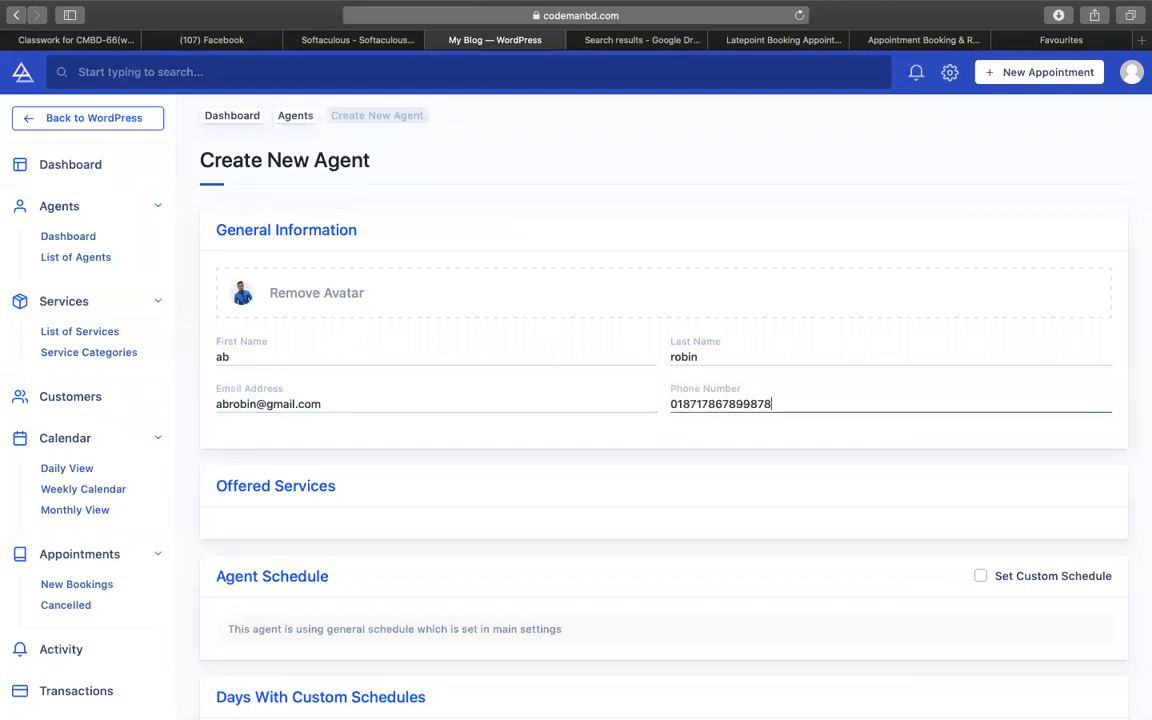
{"action": "scroll", "coordinate": [334, 373], "scroll_direction": "down", "scroll_amount": 5}
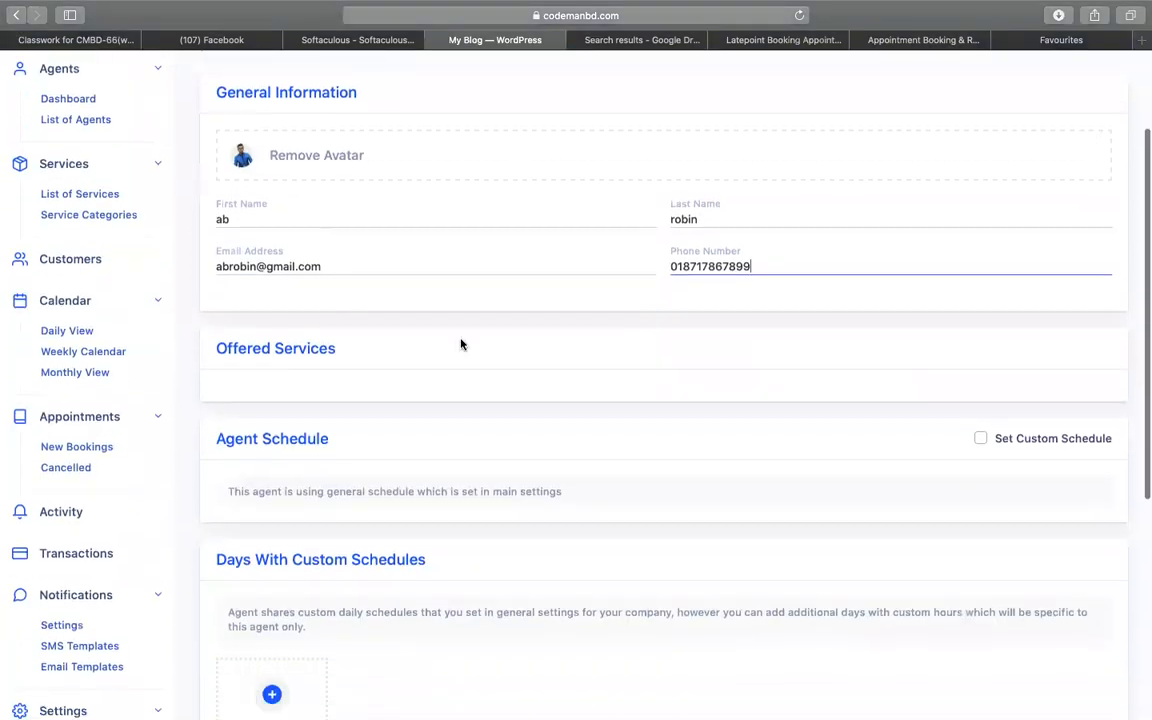
{"action": "left_click", "coordinate": [232, 671]}
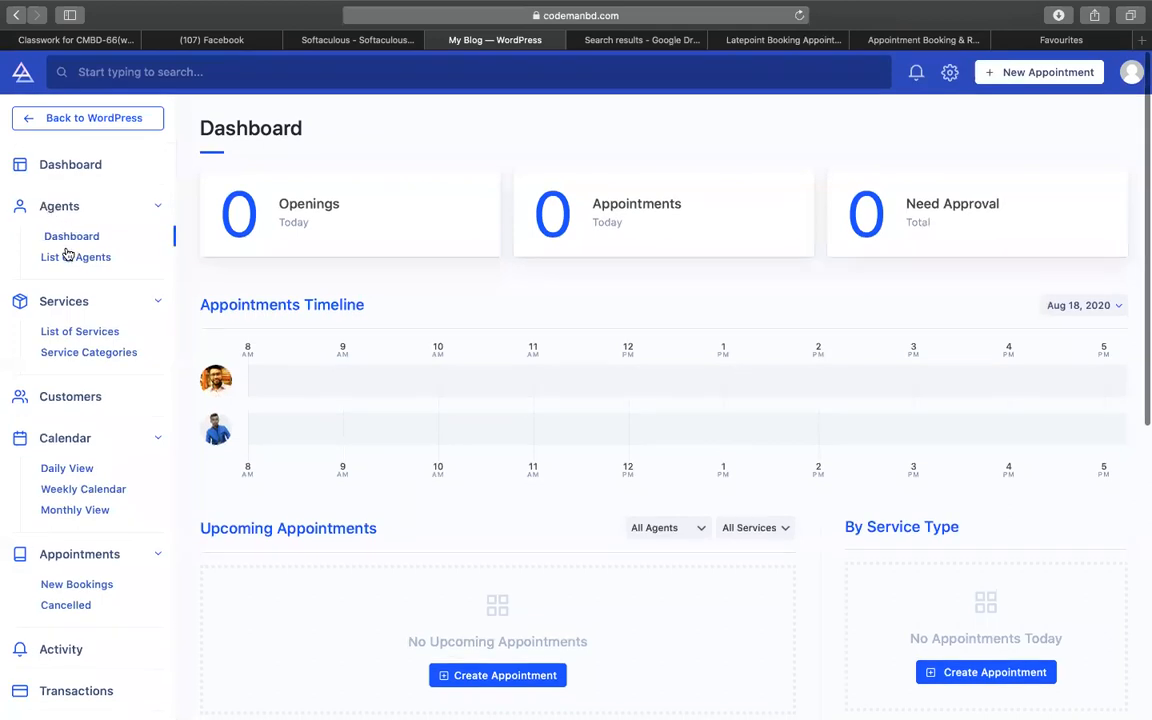
- Check the agents list, then go to Services > Service Categories
{"action": "left_click", "coordinate": [69, 259]}
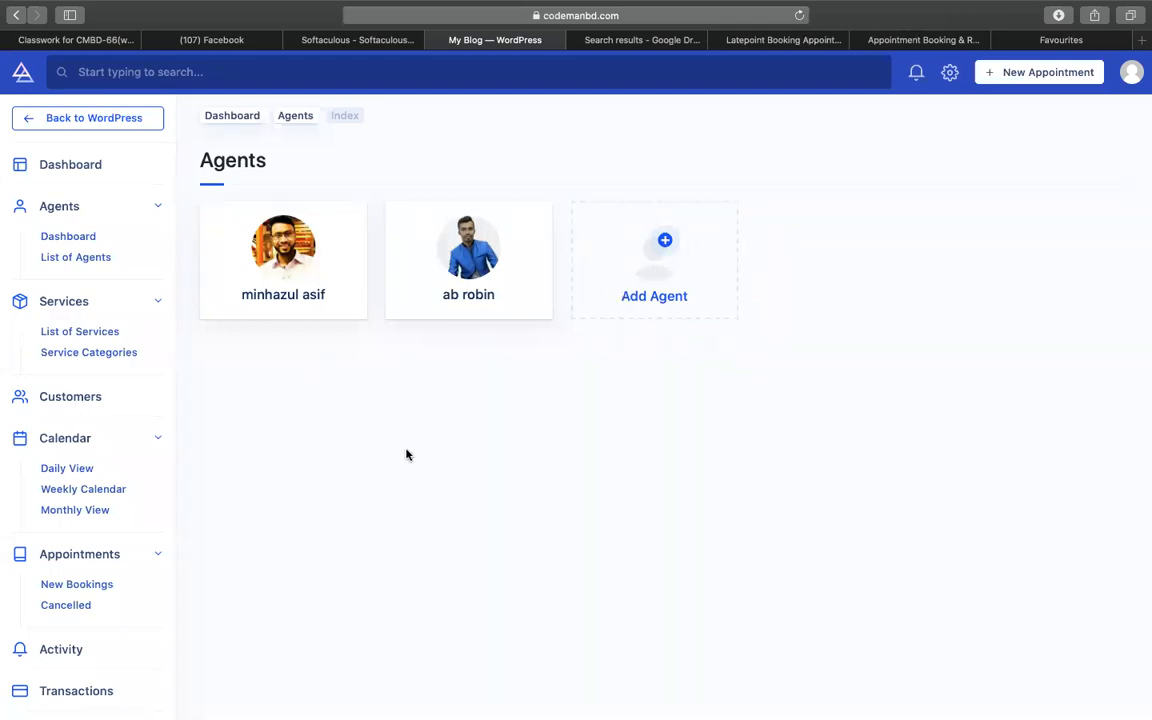
{"action": "left_click", "coordinate": [92, 353]}
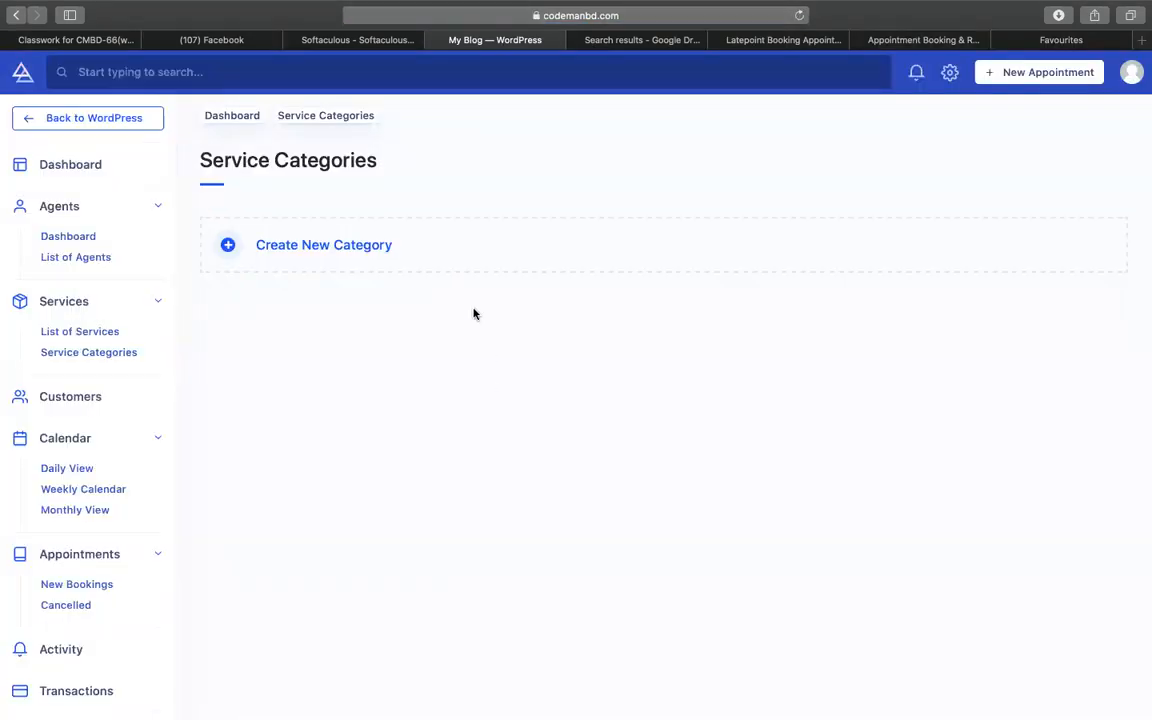
- Start a new service category named 'fiverr' and close the image picker without choosing one
{"action": "left_click", "coordinate": [392, 253]}
{"action": "left_click", "coordinate": [295, 274]}
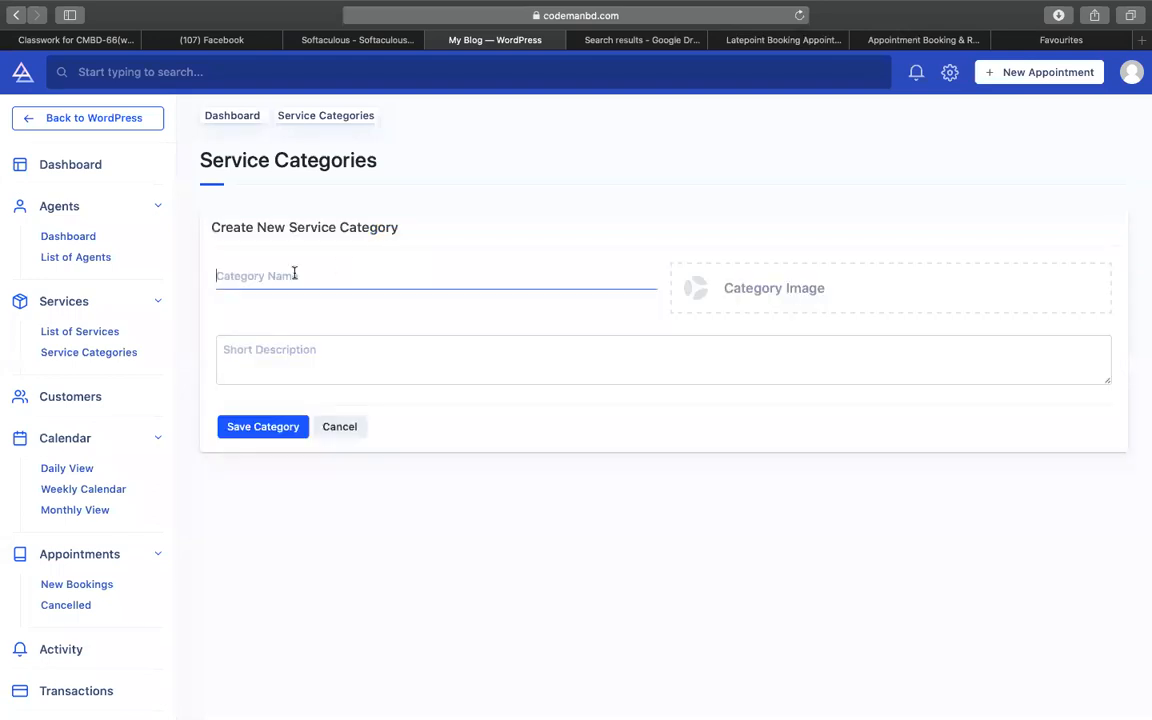
{"action": "type", "text": "fiverr"}
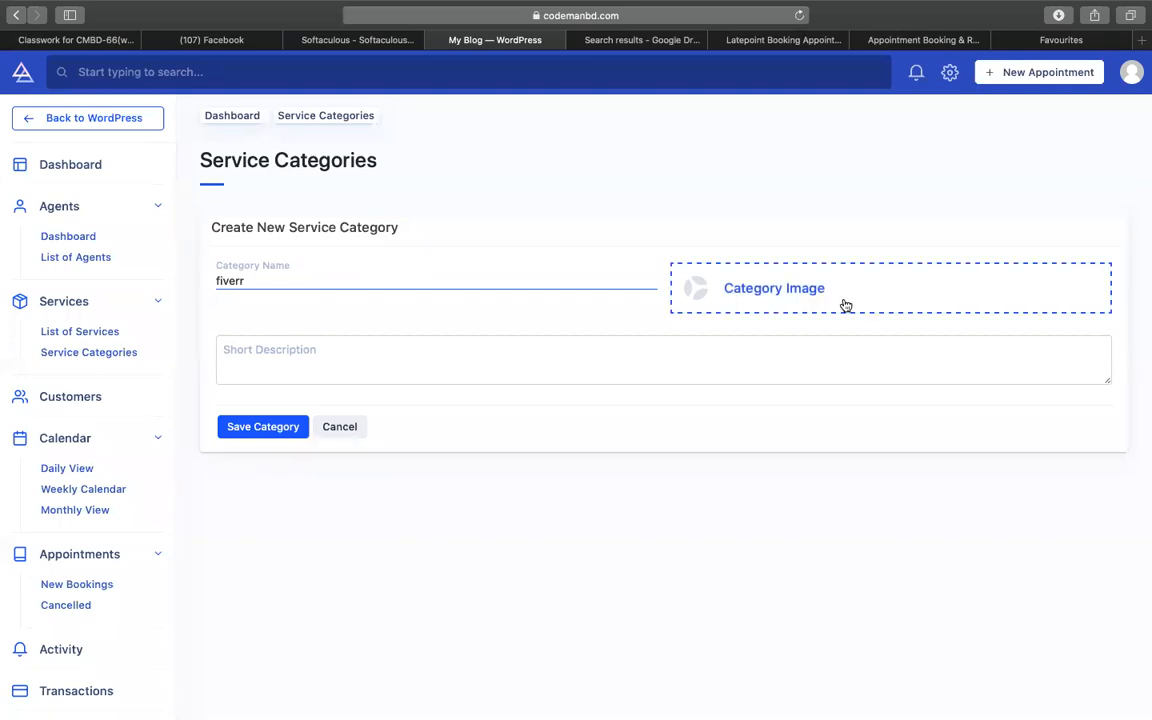
{"action": "left_click", "coordinate": [800, 300]}
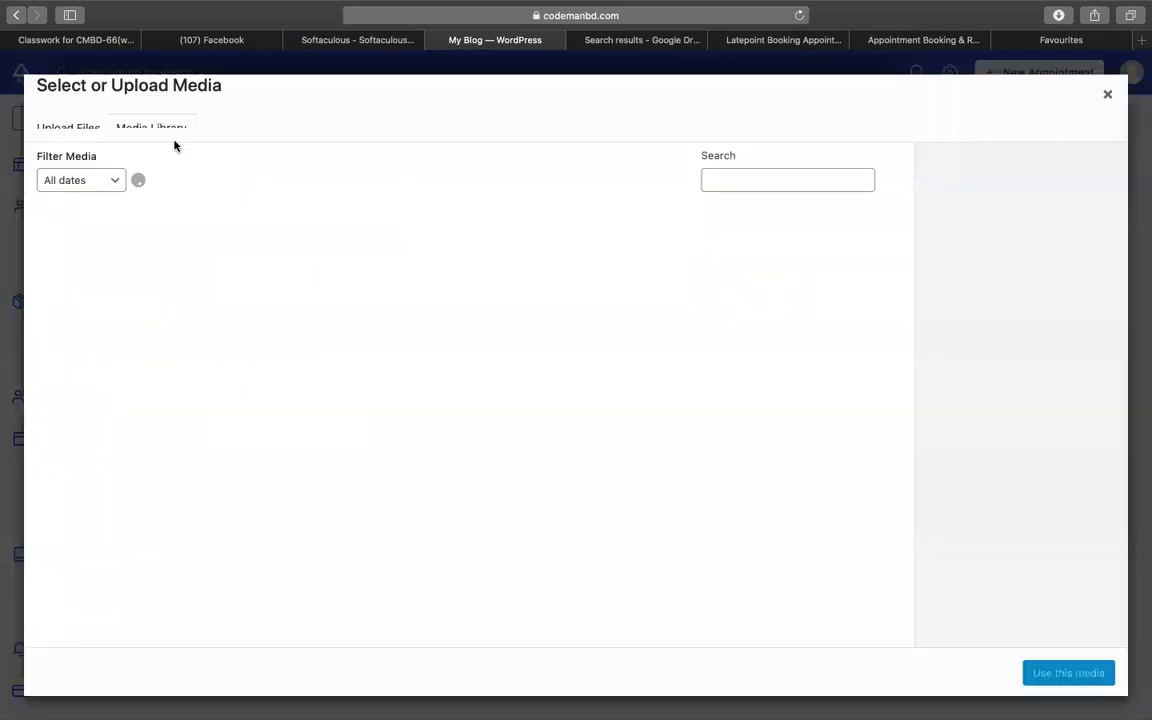
{"action": "left_click", "coordinate": [1090, 81]}
- Search Google Images for a Fiverr logo and save the round Fiverr icon to the Desktop
{"action": "left_click", "coordinate": [669, 22]}
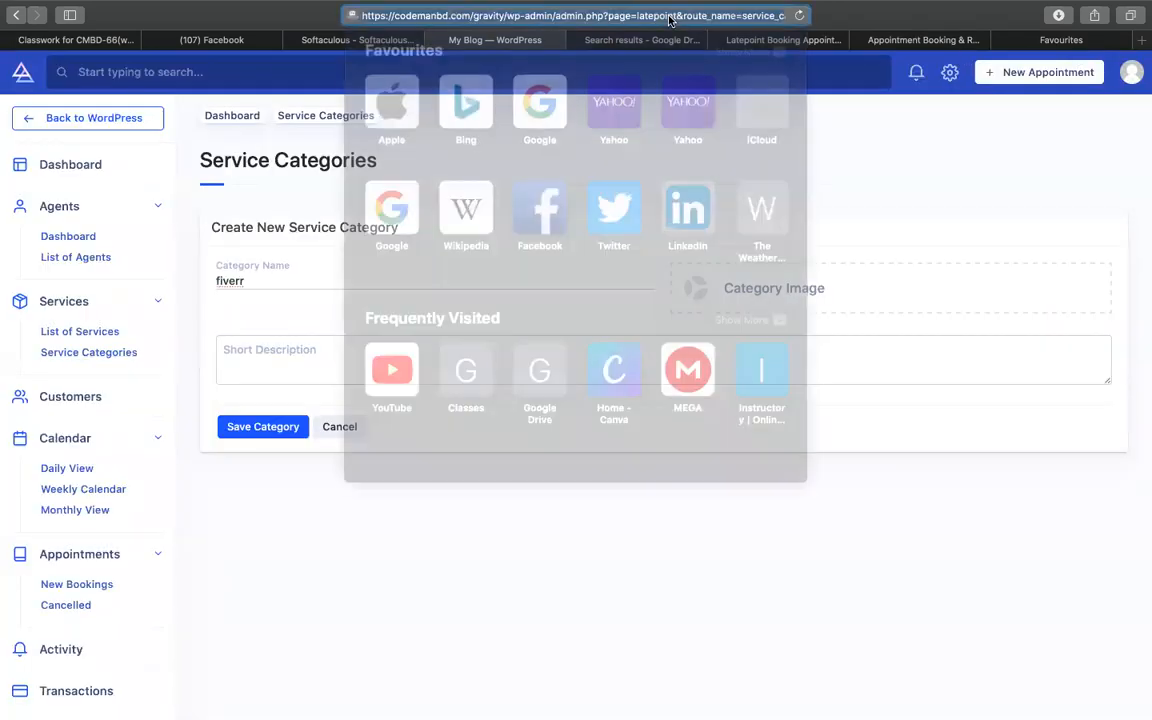
{"action": "type", "text": "fiverr.com"}
{"action": "key", "text": "Return"}
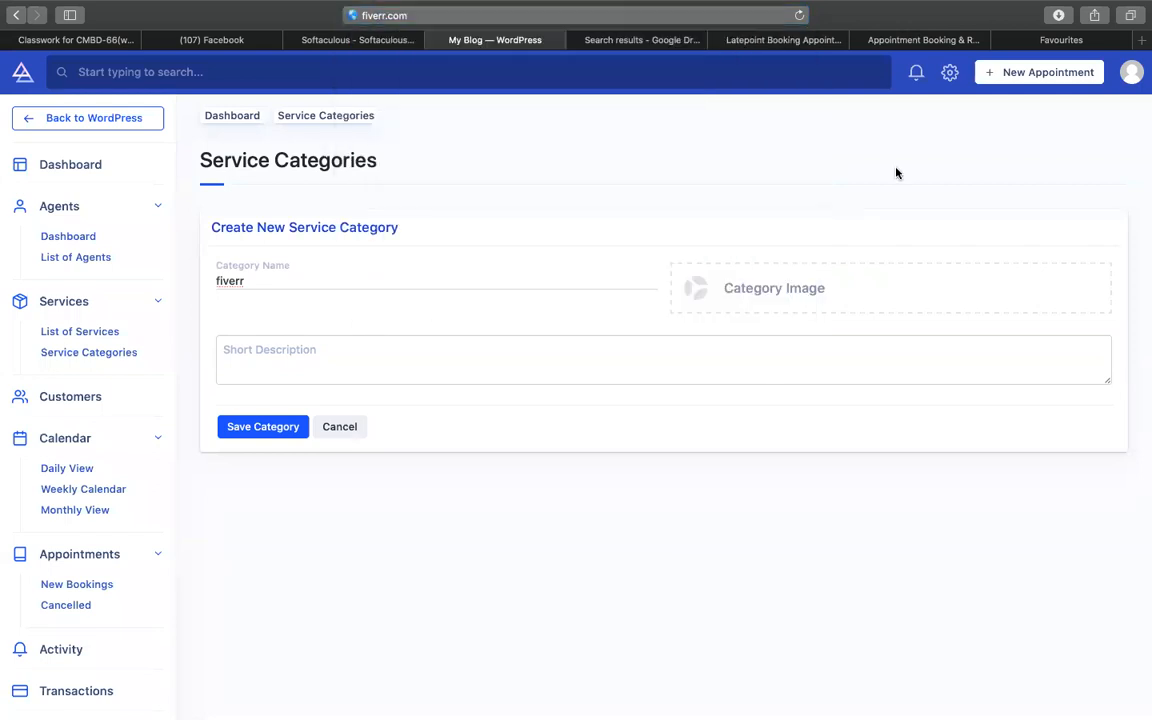
{"action": "left_click", "coordinate": [896, 42]}
{"action": "left_click", "coordinate": [643, 19]}
{"action": "type", "text": "fiverr log"}
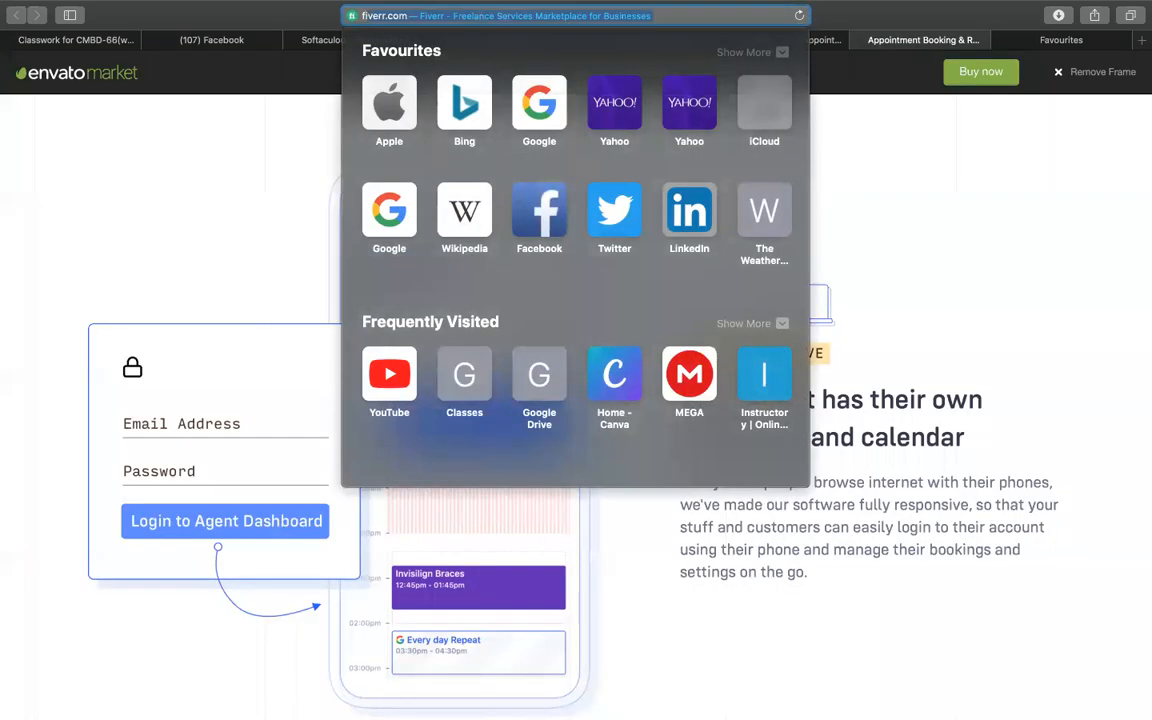
{"action": "key", "text": "Return"}
{"action": "type", "text": "\\"}
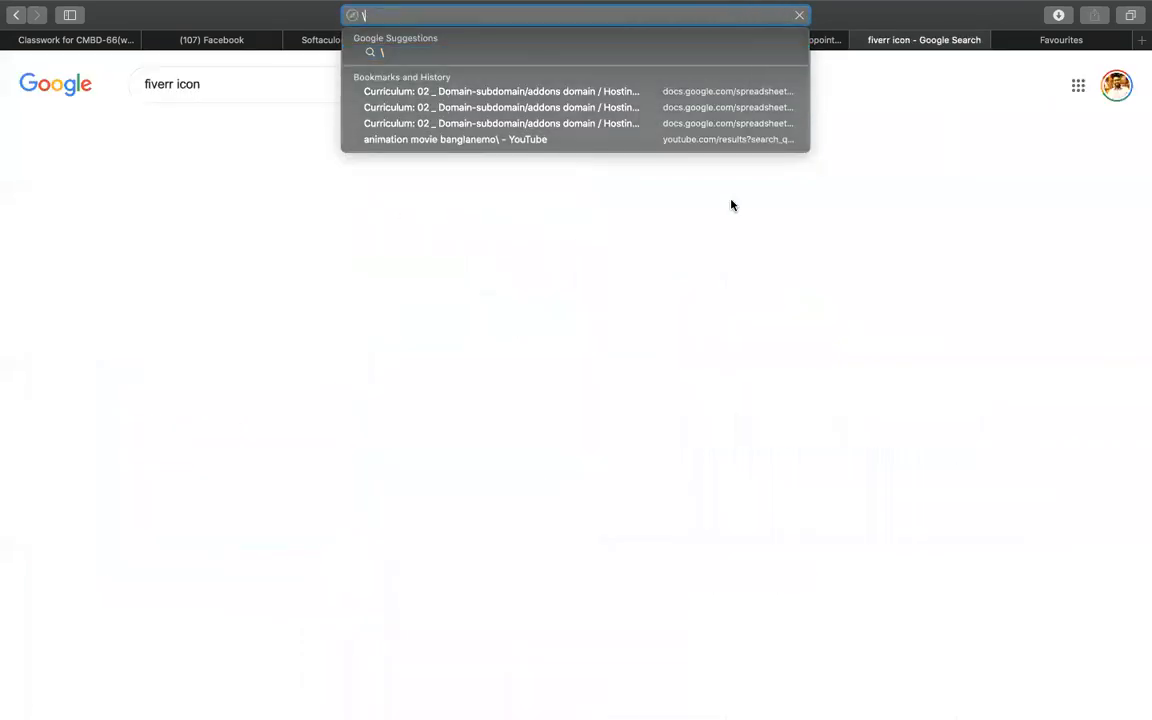
{"action": "left_click", "coordinate": [200, 298]}
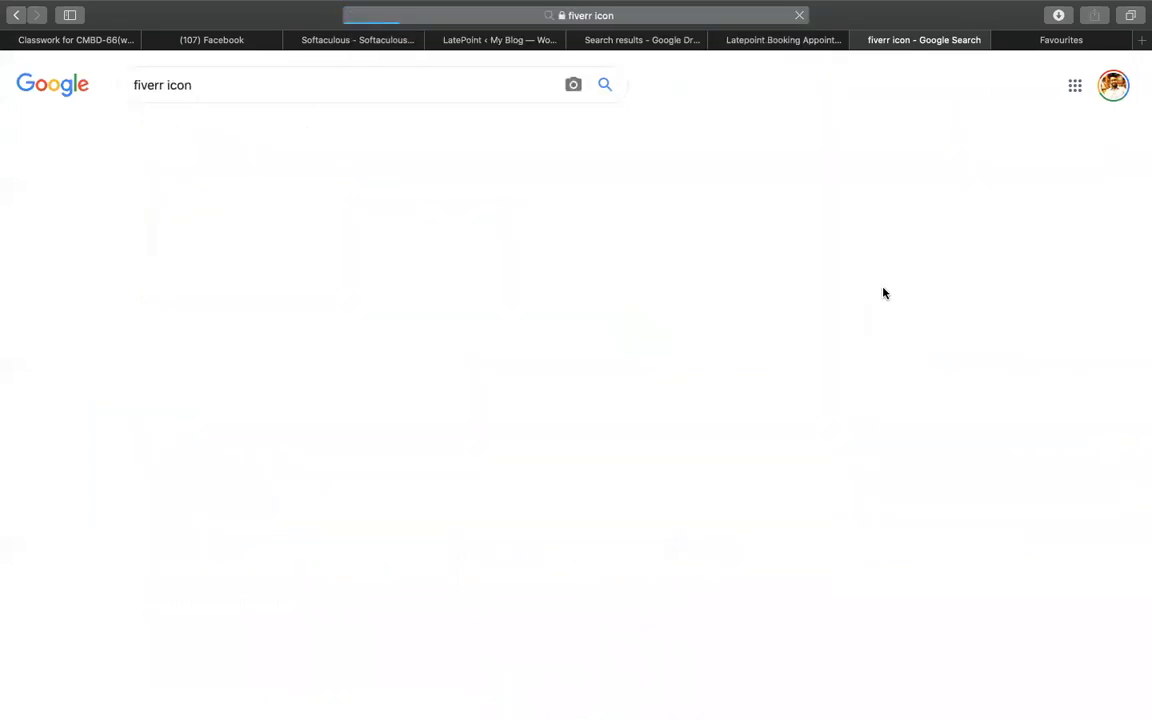
{"action": "scroll", "coordinate": [800, 261], "scroll_direction": "down", "scroll_amount": 3}
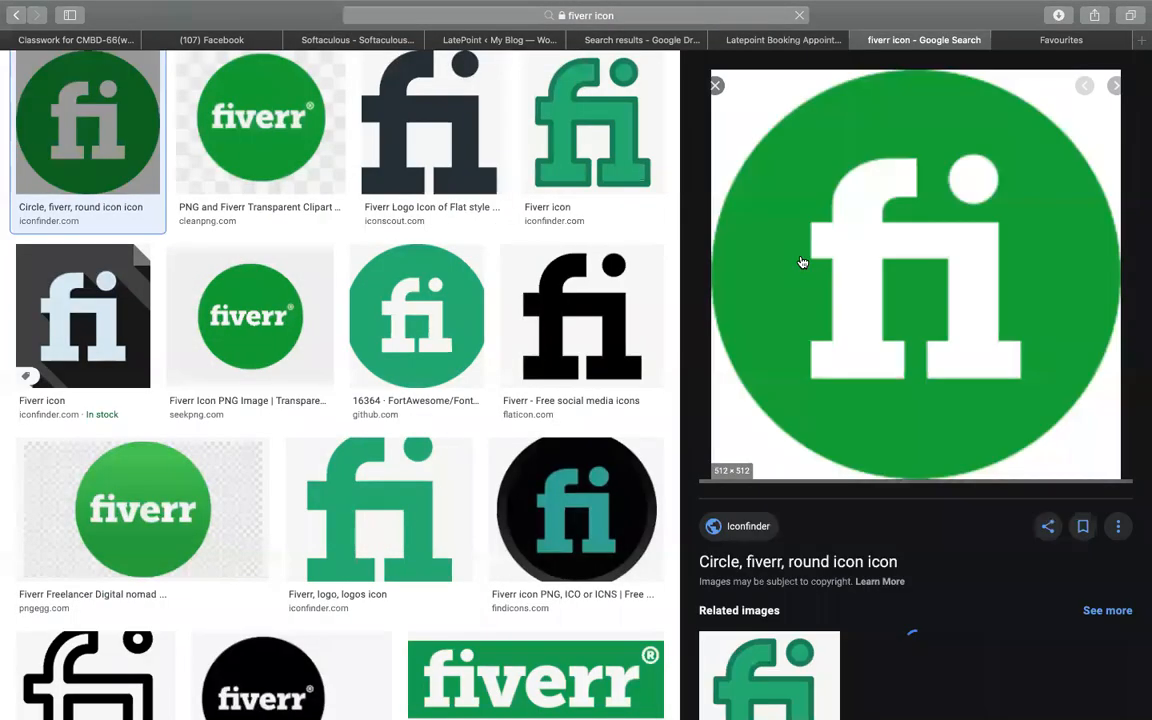
{"action": "right_click", "coordinate": [803, 259]}
{"action": "left_click", "coordinate": [859, 453]}
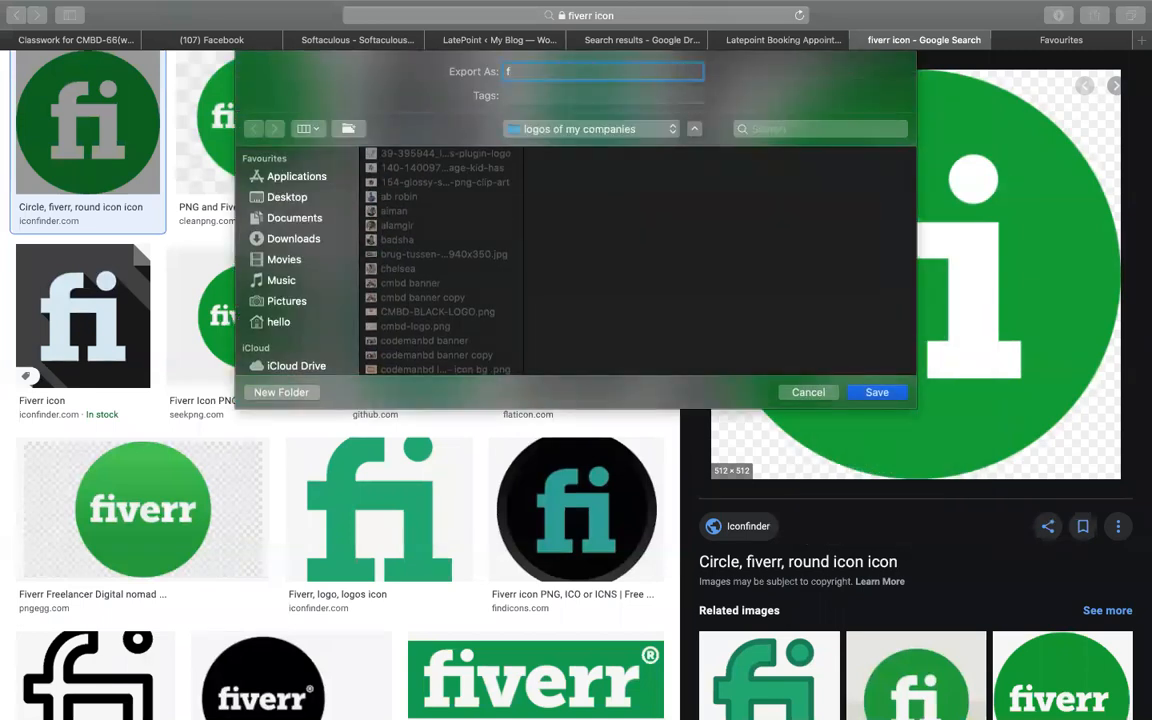
{"action": "left_click", "coordinate": [306, 203]}
{"action": "key", "text": "Return"}
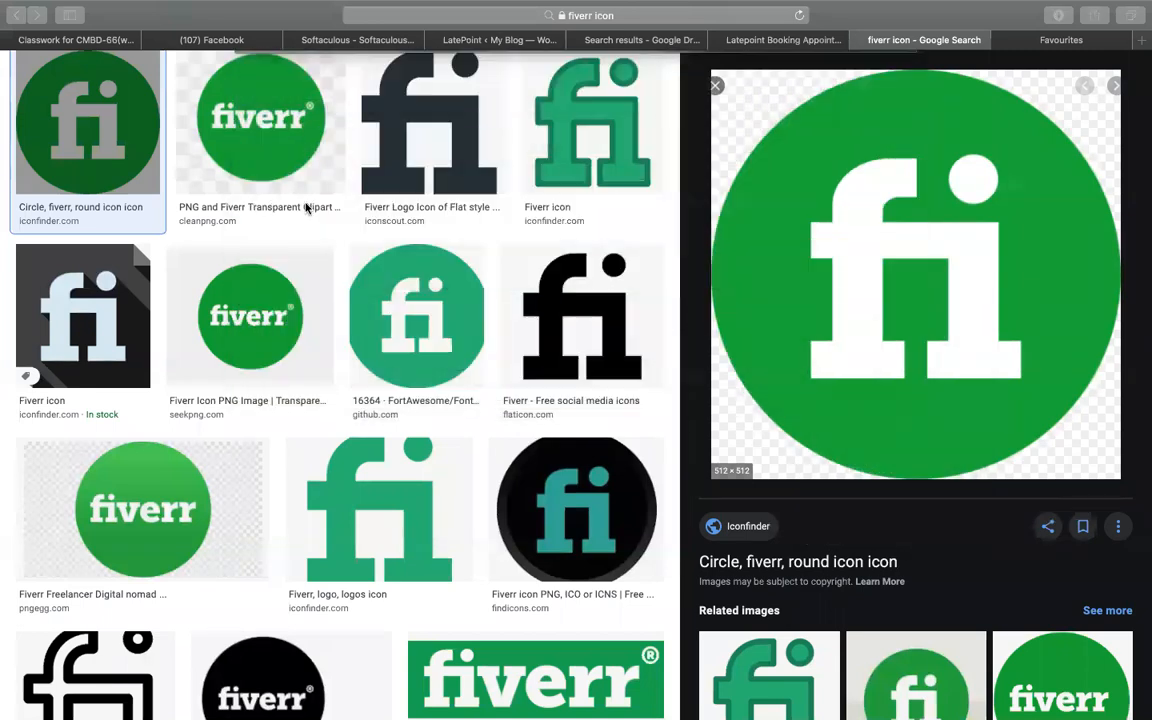
- Search images for 'wp' and save the WordPress icon under the name 'wp'
{"action": "scroll", "coordinate": [477, 168], "scroll_direction": "up", "scroll_amount": 3}
{"action": "double_click", "coordinate": [148, 86]}
{"action": "type", "text": "wp  icon"}
{"action": "key", "text": "Return"}
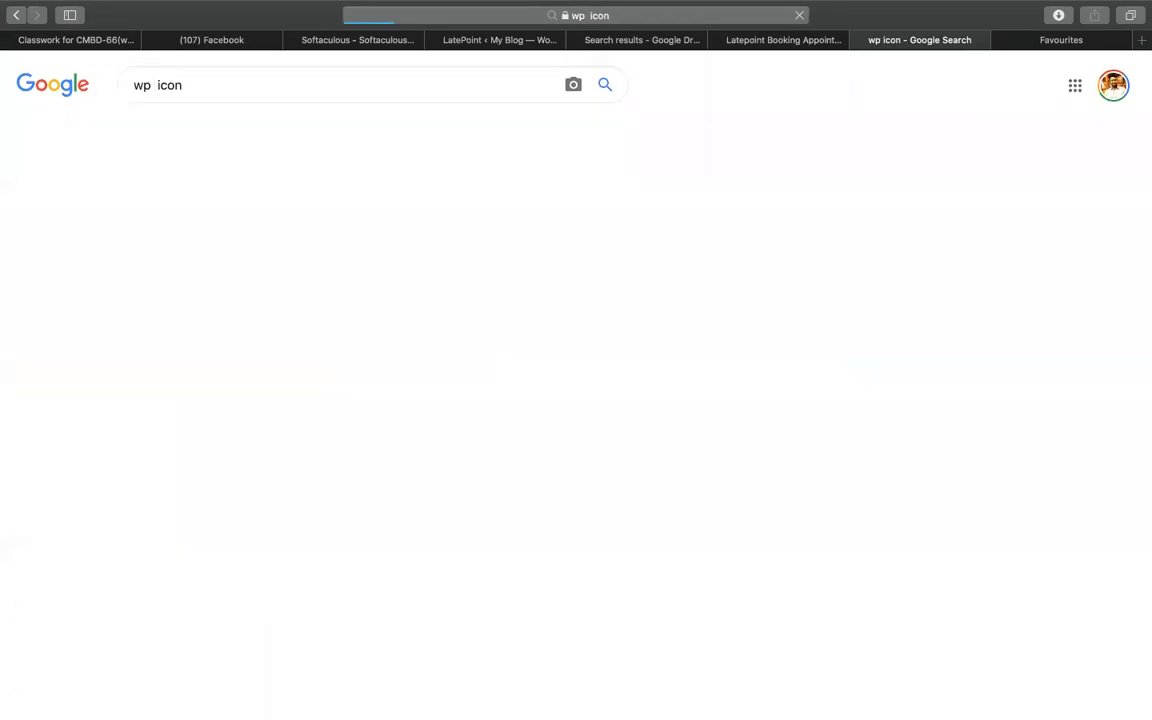
{"action": "left_click", "coordinate": [95, 268]}
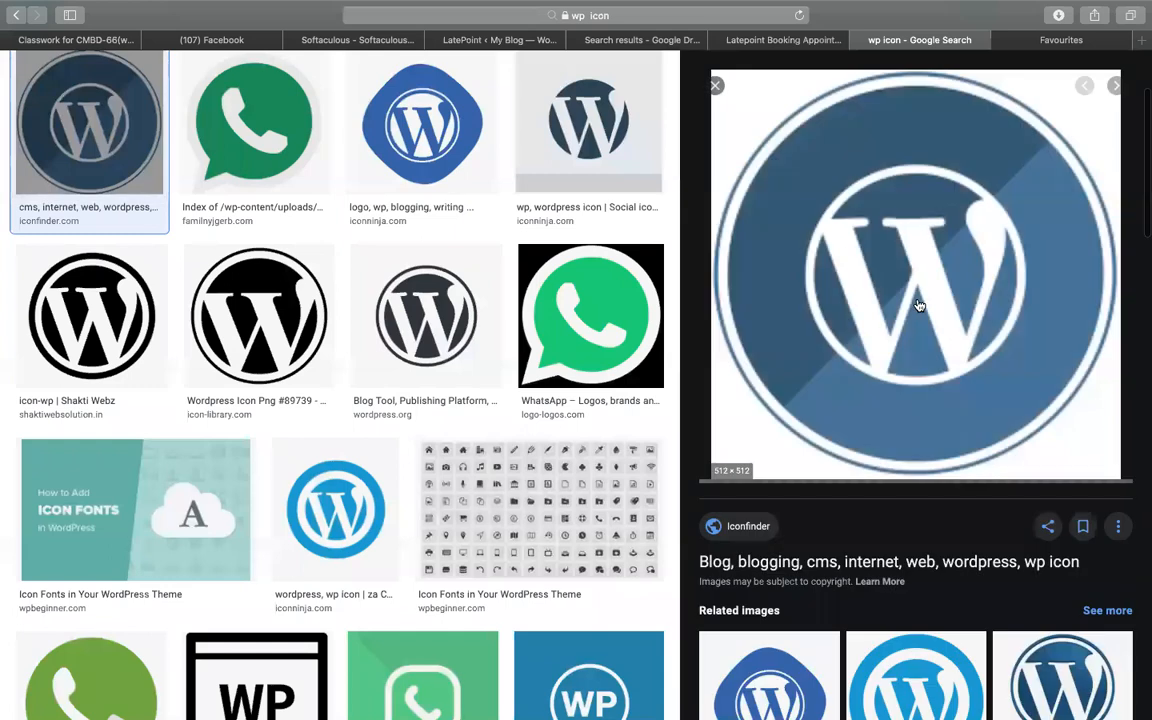
{"action": "right_click", "coordinate": [918, 302]}
{"action": "left_click", "coordinate": [955, 497]}
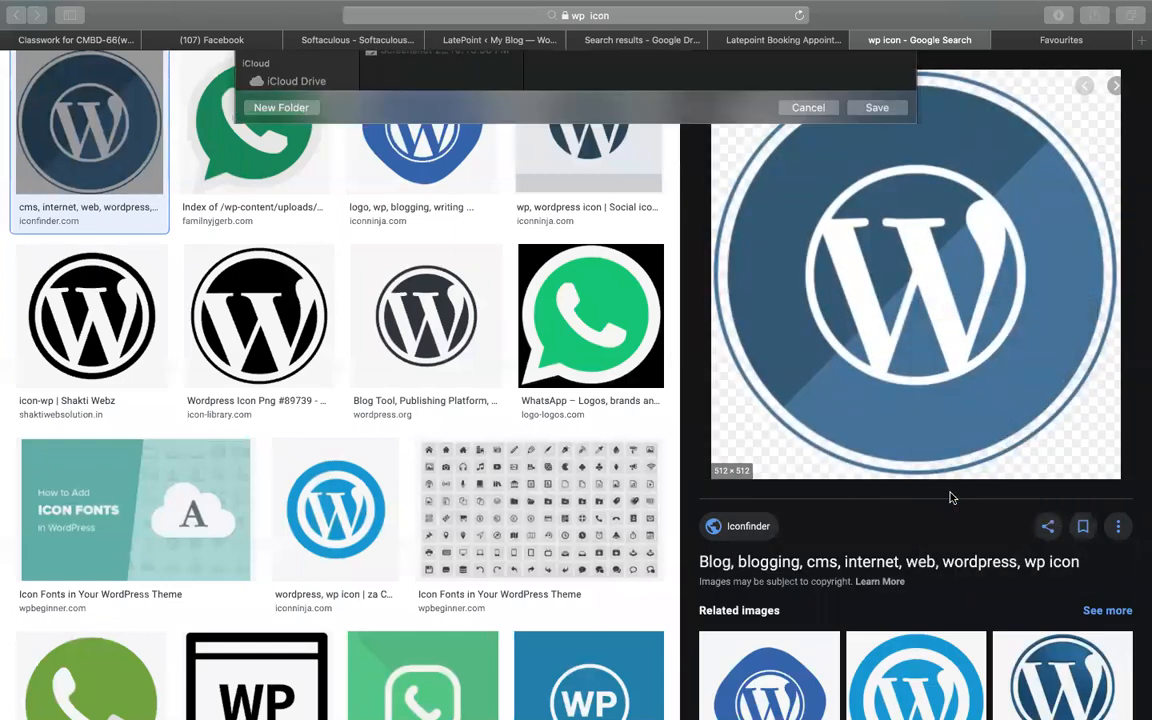
{"action": "type", "text": "wp"}
{"action": "key", "text": "Return"}
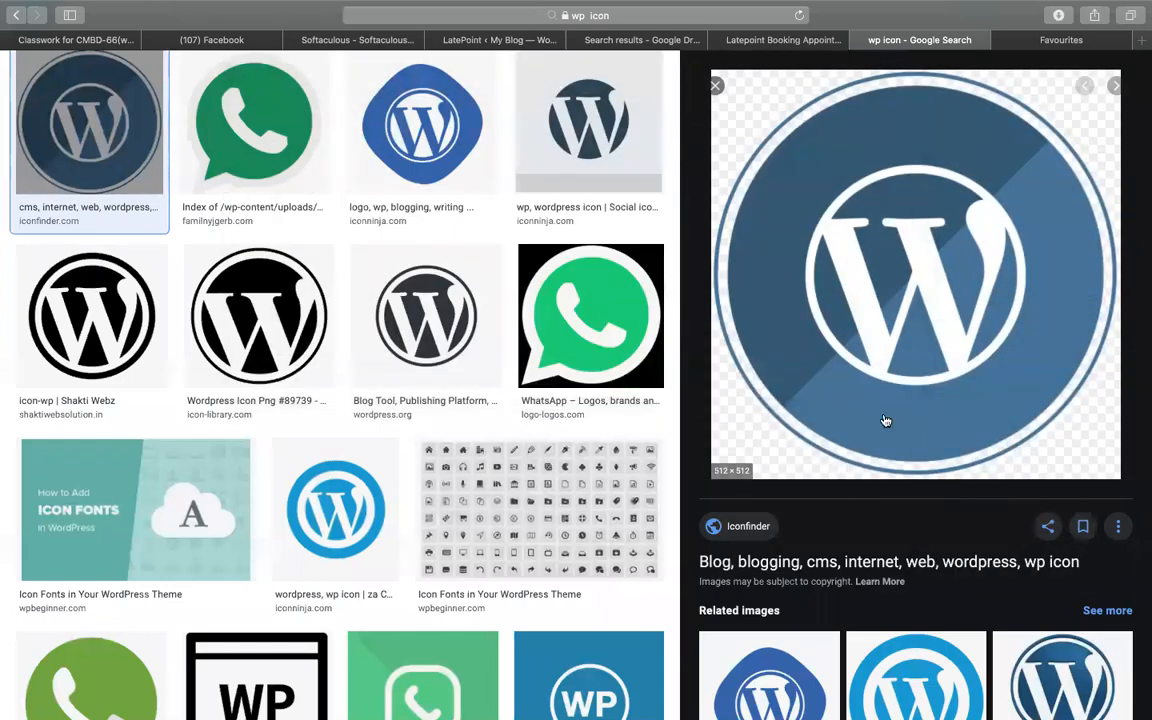
- Change the image search query to 'woocommerce', fixing the stray letter
{"action": "scroll", "coordinate": [126, 383], "scroll_direction": "up", "scroll_amount": 5}
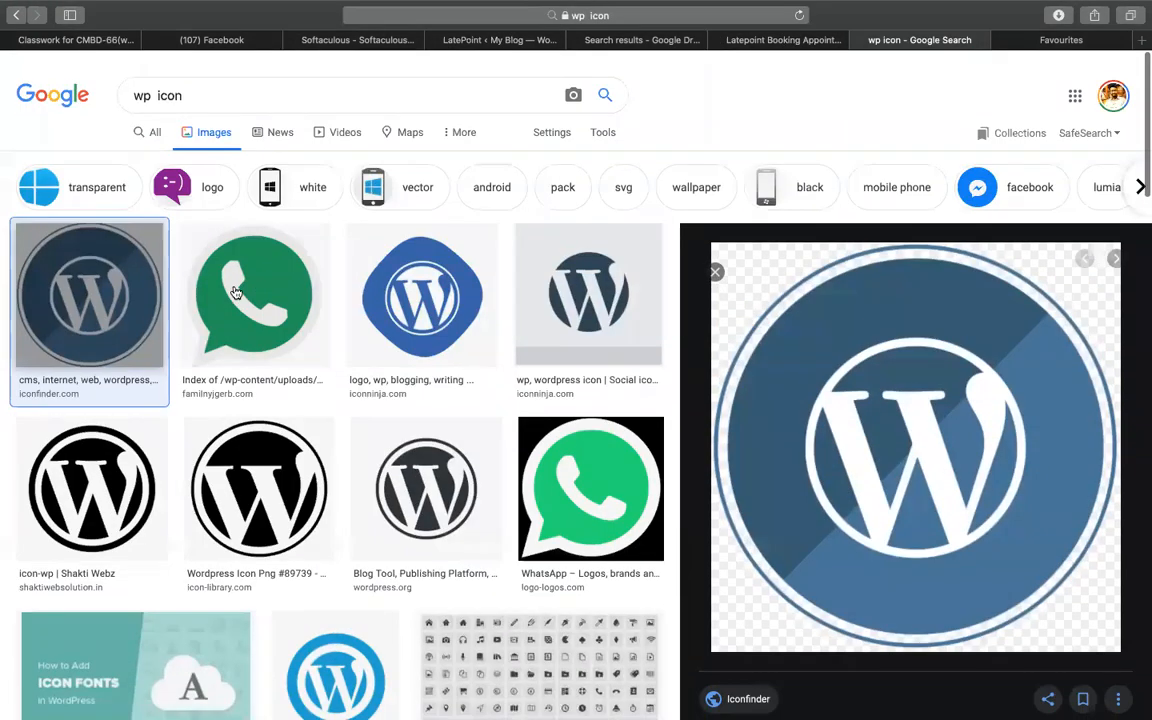
{"action": "double_click", "coordinate": [142, 86]}
{"action": "type", "text": "shop"}
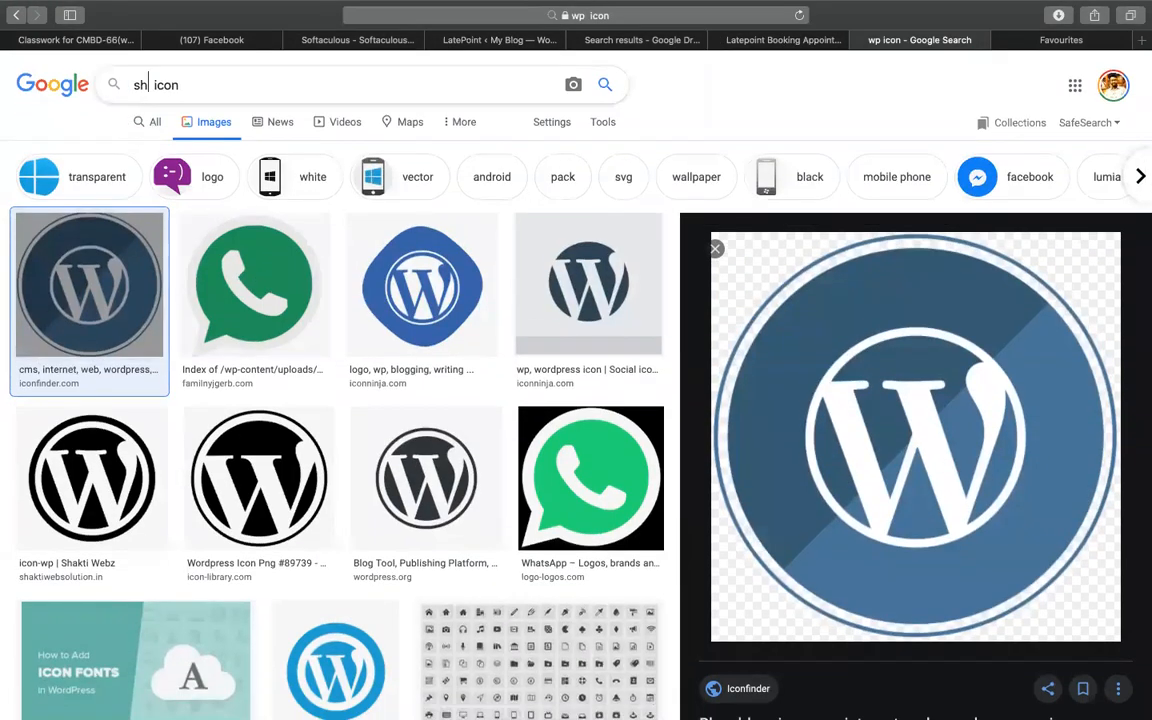
{"action": "key", "text": "BackSpace"}
{"action": "key", "text": "BackSpace"}
{"action": "key", "text": "BackSpace"}
{"action": "key", "text": "BackSpace"}
{"action": "type", "text": "woocommerce n"}
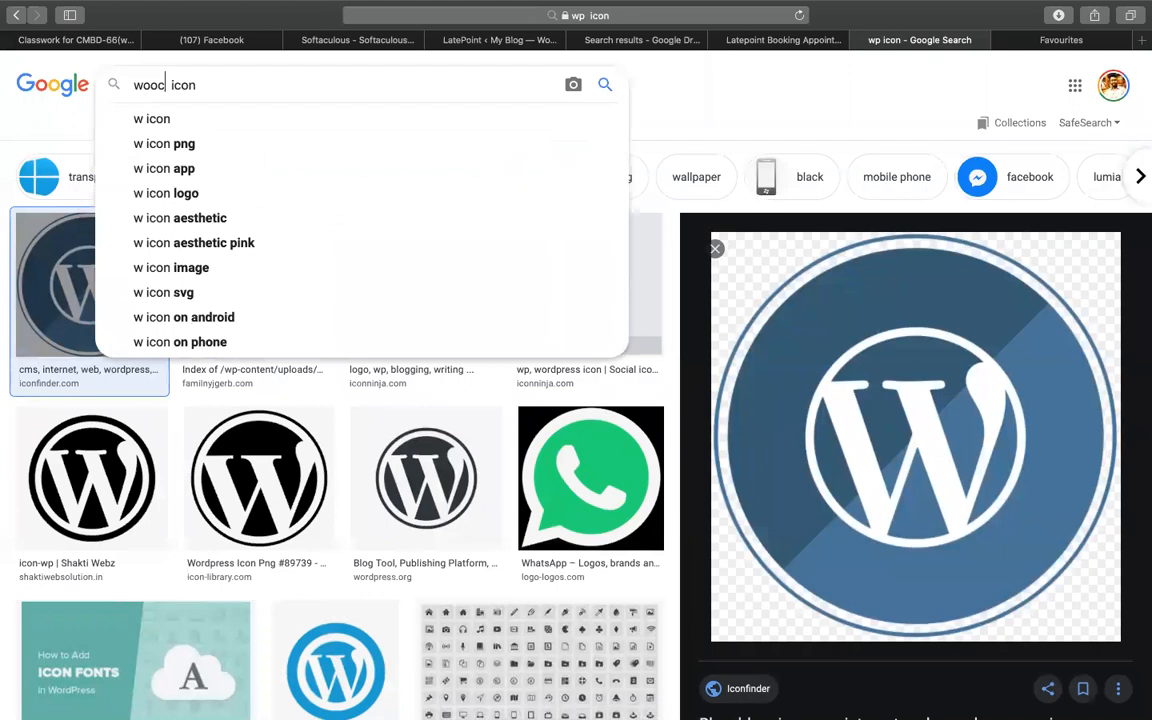
{"action": "key", "text": "Return"}
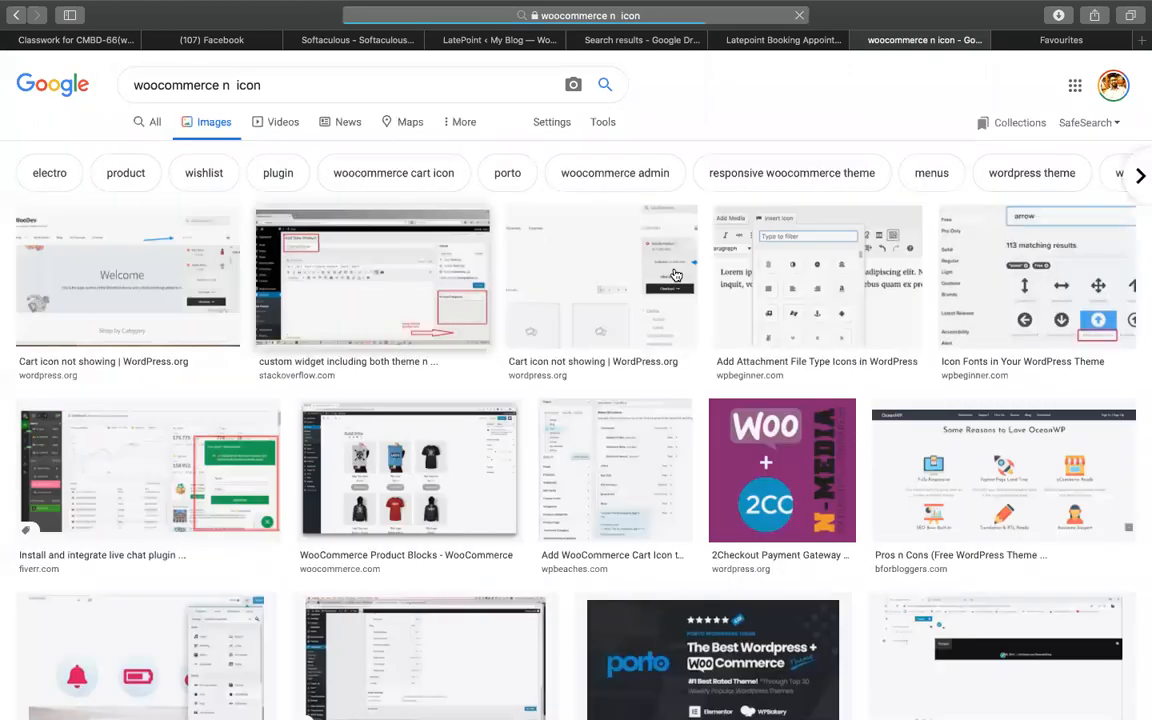
{"action": "left_click", "coordinate": [227, 87]}
{"action": "key", "text": "BackSpace"}
{"action": "key", "text": "Return"}
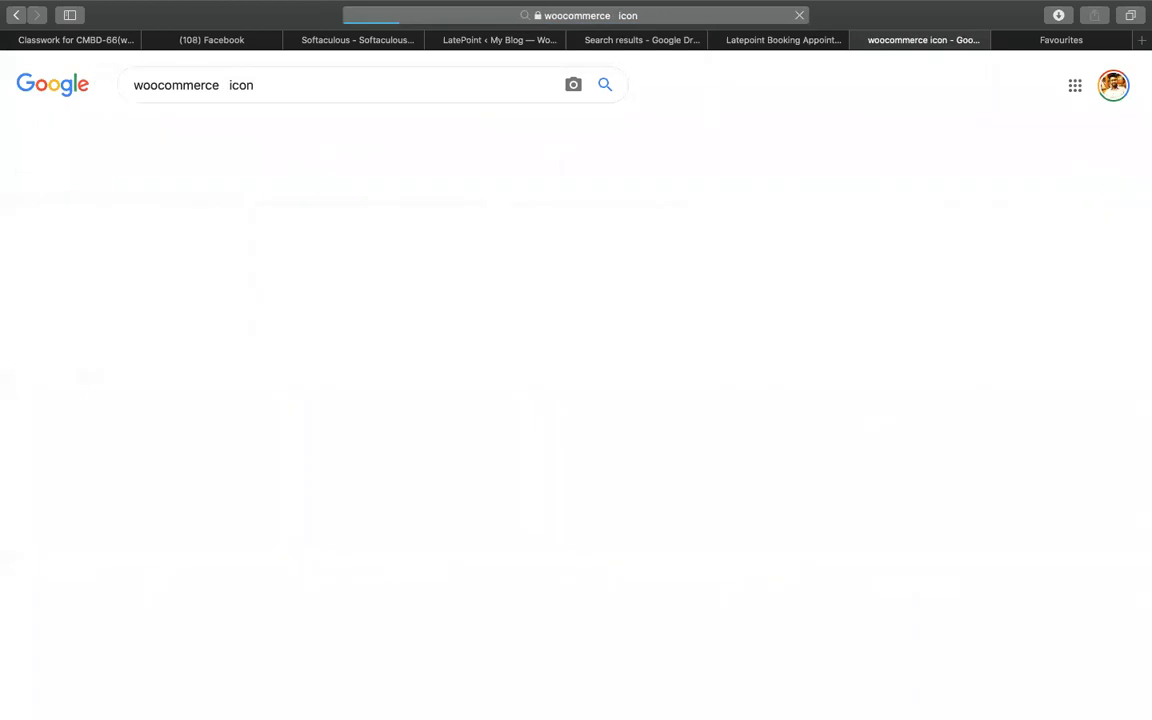
- Save the WooCommerce logo image to the Desktop
{"action": "left_click", "coordinate": [702, 287]}
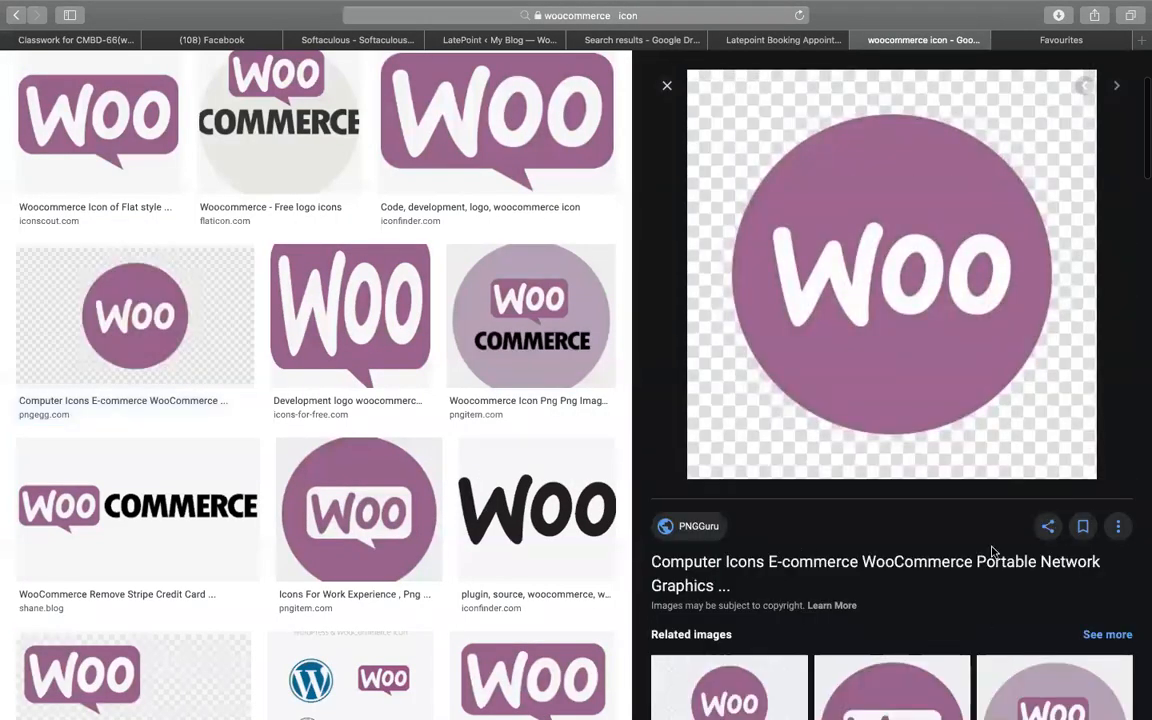
{"action": "scroll", "coordinate": [990, 548], "scroll_direction": "down", "scroll_amount": 3}
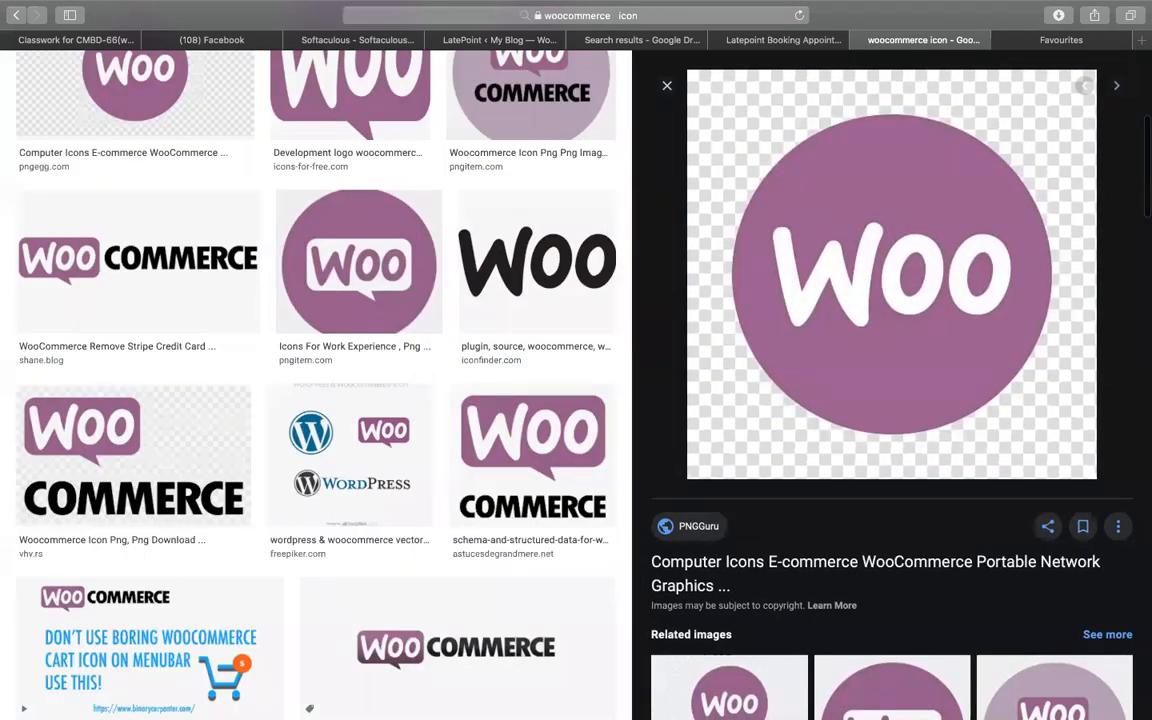
{"action": "key", "text": "Right"}
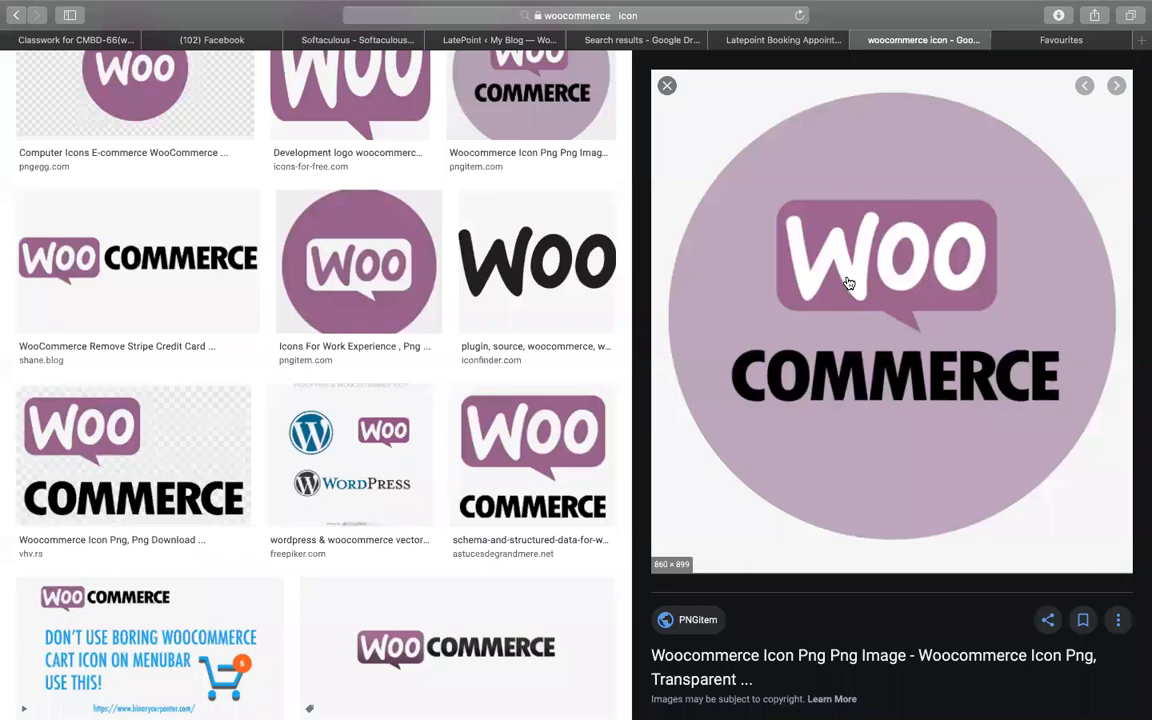
{"action": "right_click", "coordinate": [876, 201]}
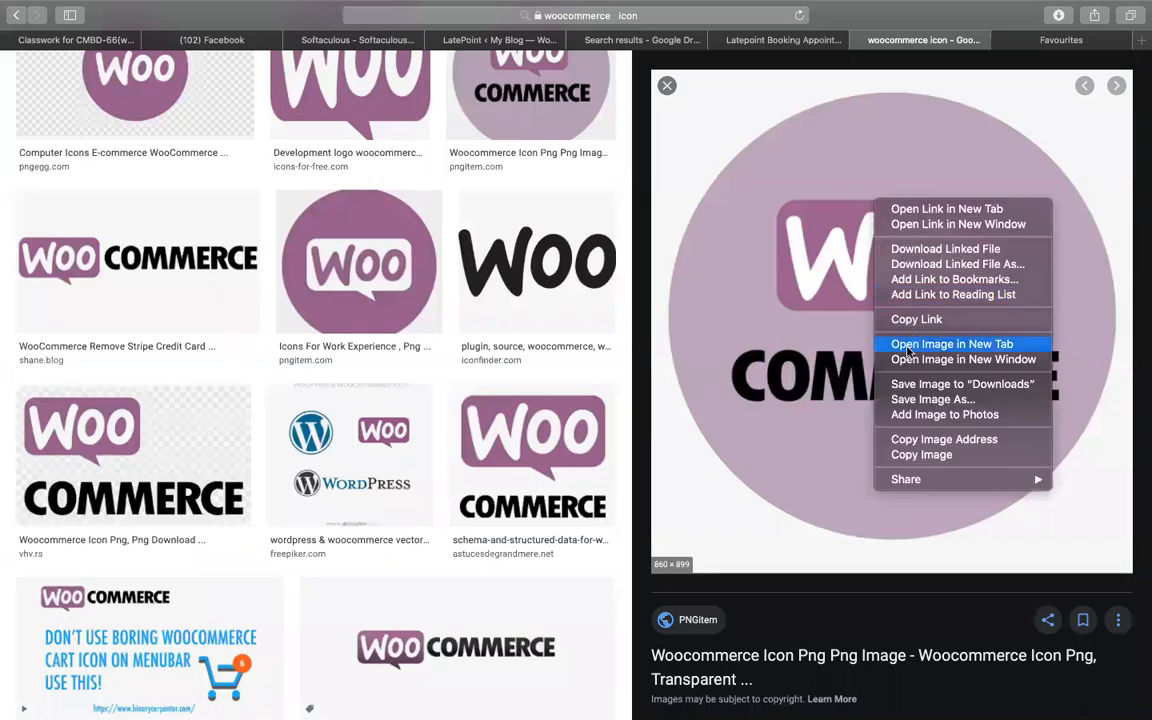
{"action": "left_click", "coordinate": [912, 399]}
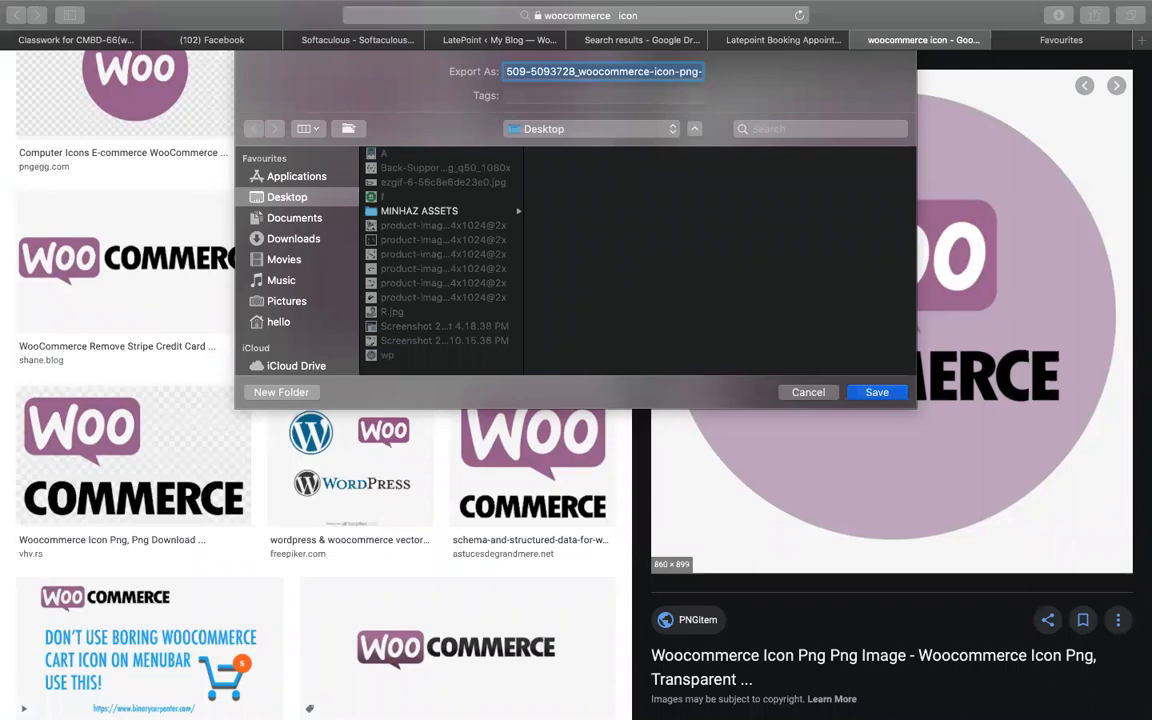
{"action": "key", "text": "Return"}
- Go through the browser tabs back to the LatePoint Service Categories page
{"action": "left_click", "coordinate": [800, 42]}
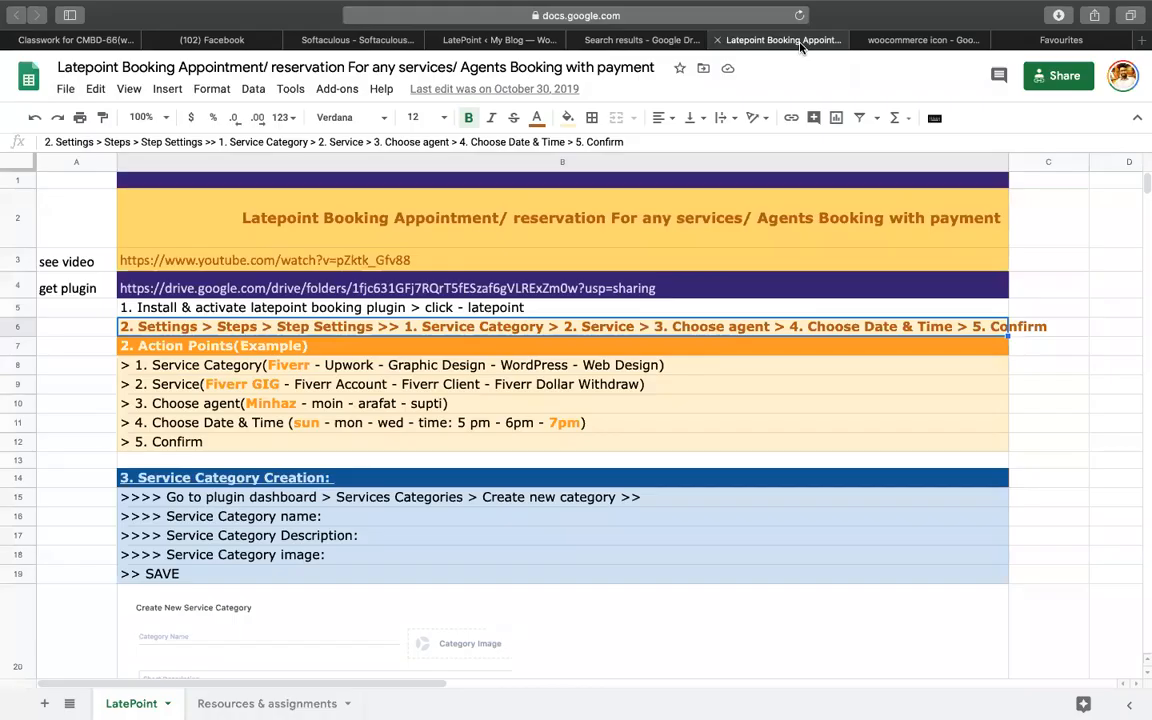
{"action": "left_click", "coordinate": [645, 42]}
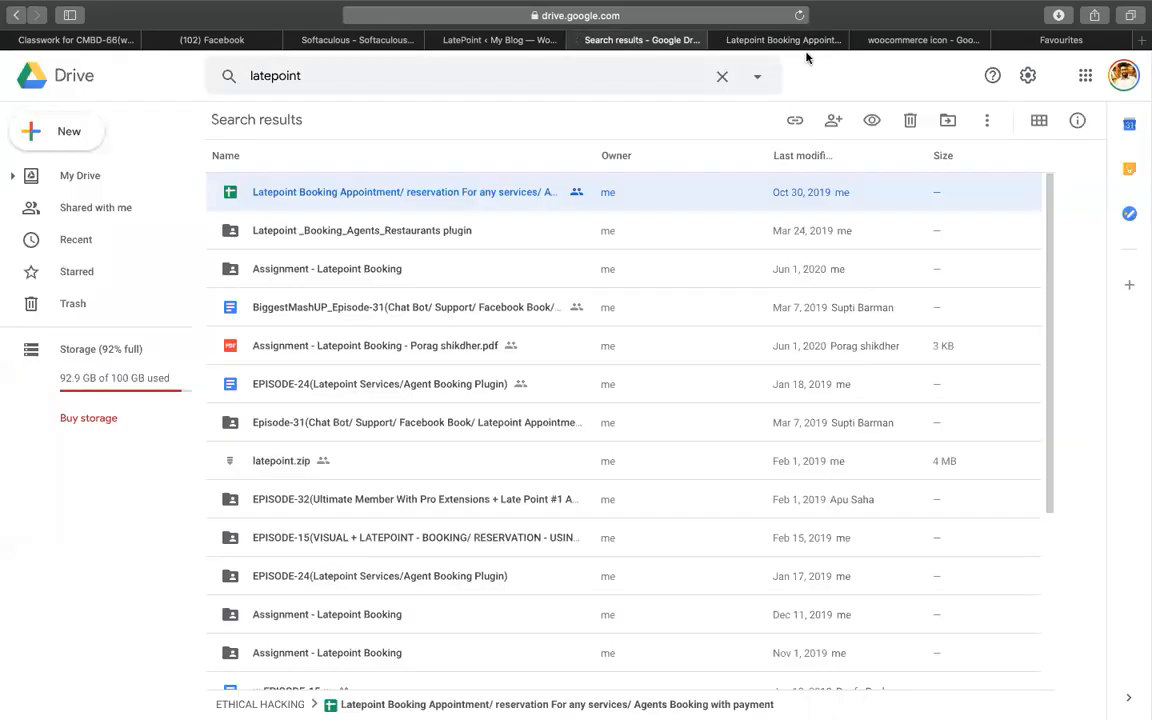
{"action": "left_click", "coordinate": [1047, 40]}
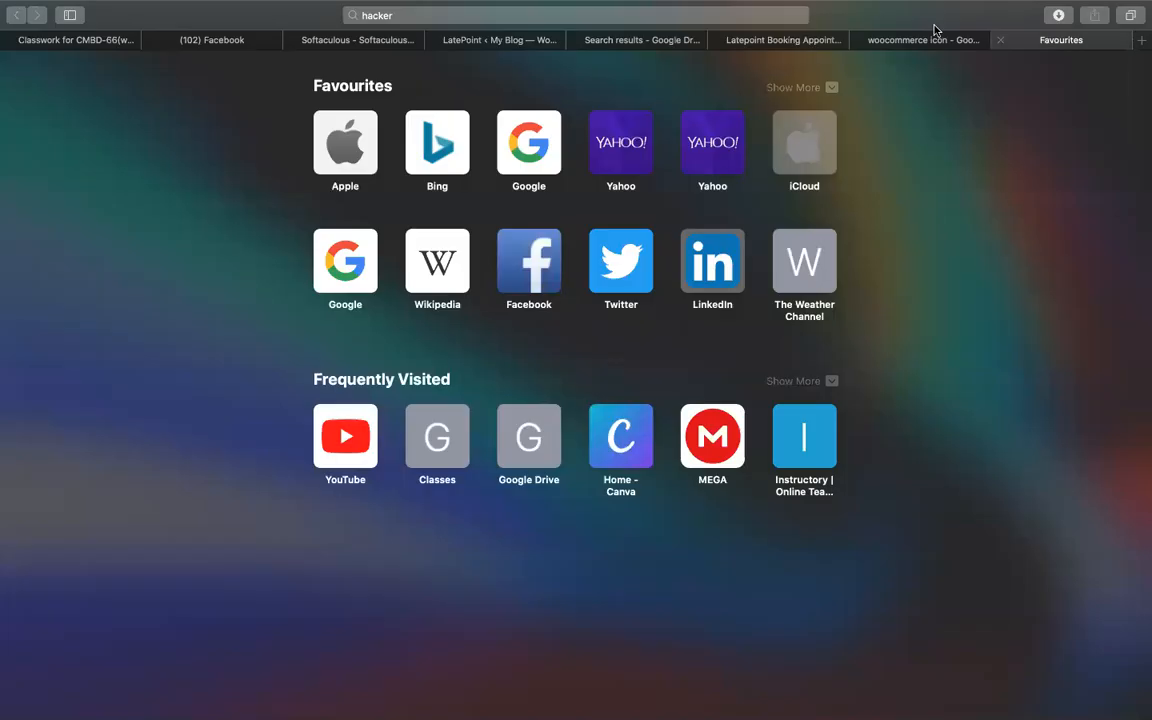
{"action": "left_click", "coordinate": [880, 40]}
{"action": "left_click", "coordinate": [787, 40]}
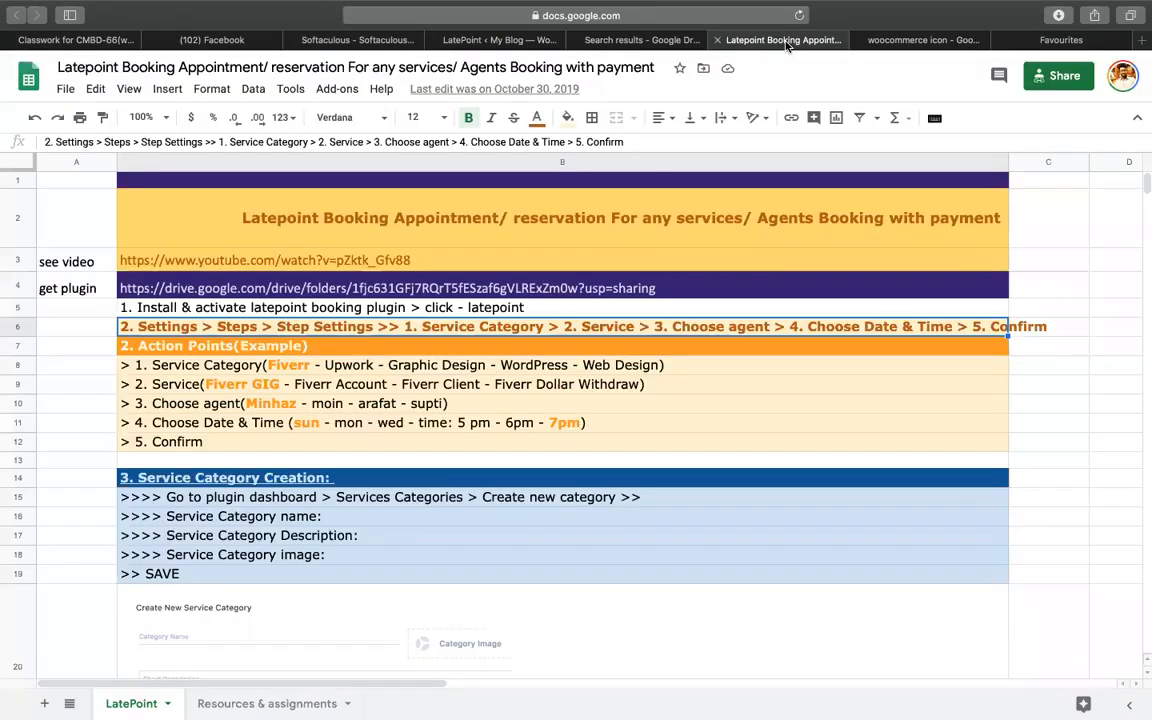
{"action": "left_click", "coordinate": [594, 40]}
{"action": "left_click", "coordinate": [491, 40]}
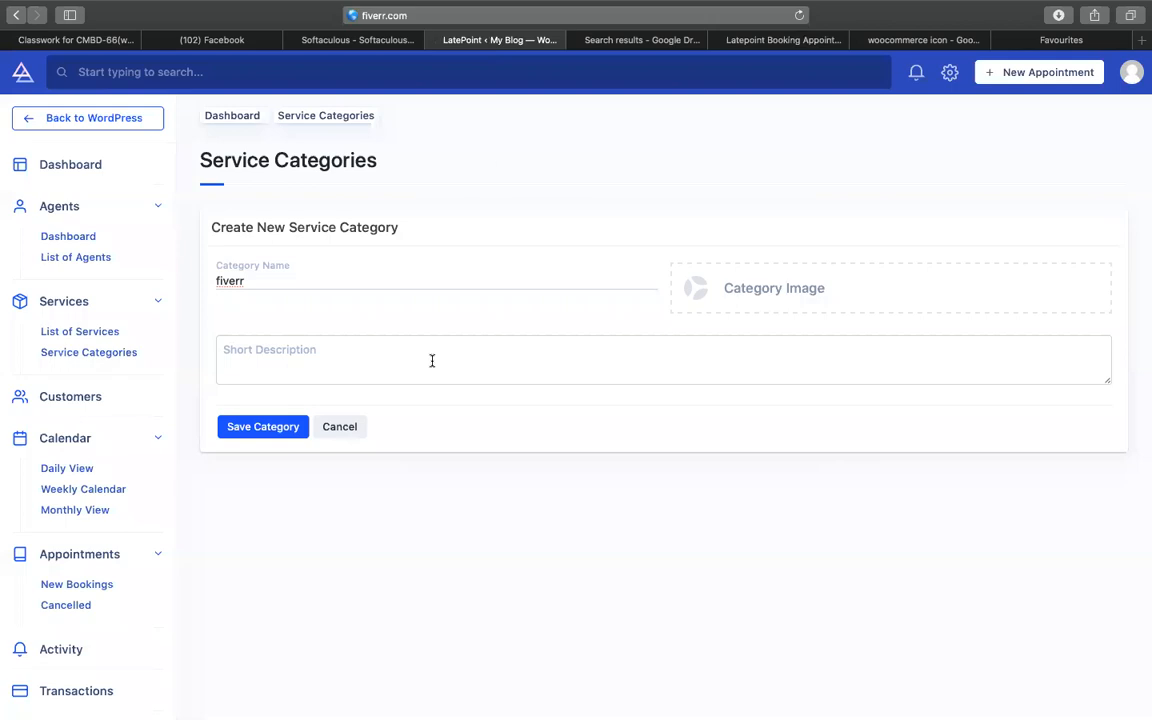
- Upload the f, wp and woo images from the Desktop into the media library
{"action": "left_click", "coordinate": [789, 290]}
{"action": "left_click", "coordinate": [70, 128]}
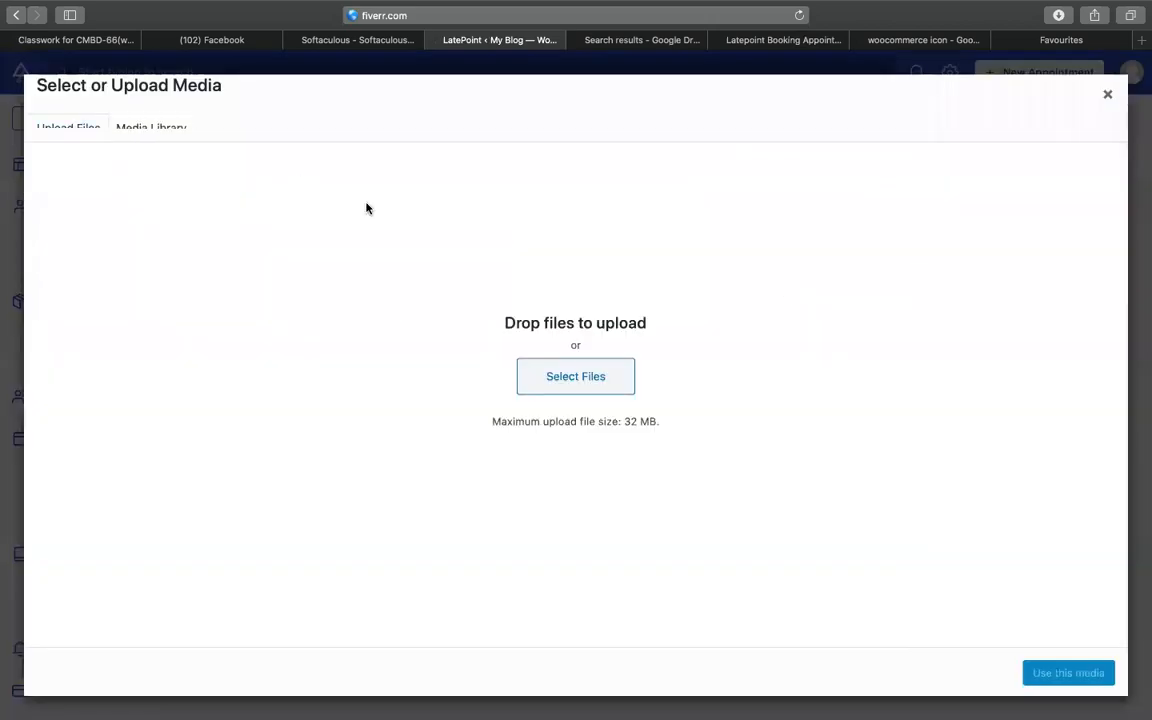
{"action": "left_click", "coordinate": [573, 377]}
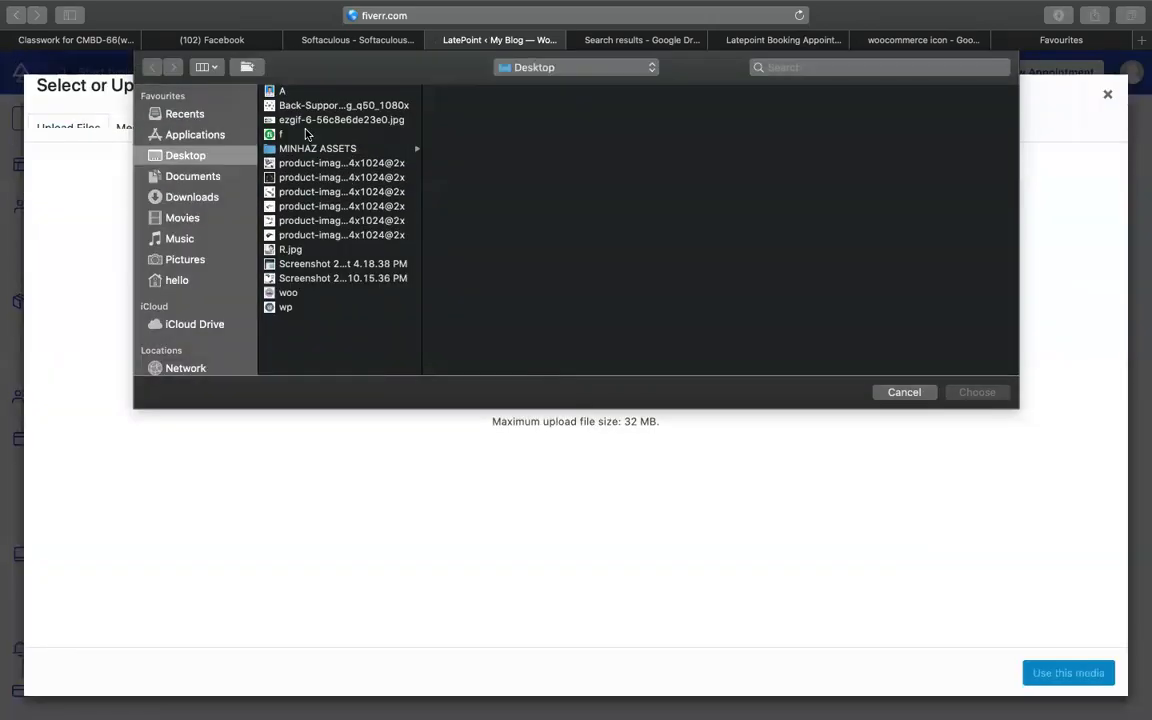
{"action": "double_click", "coordinate": [306, 134]}
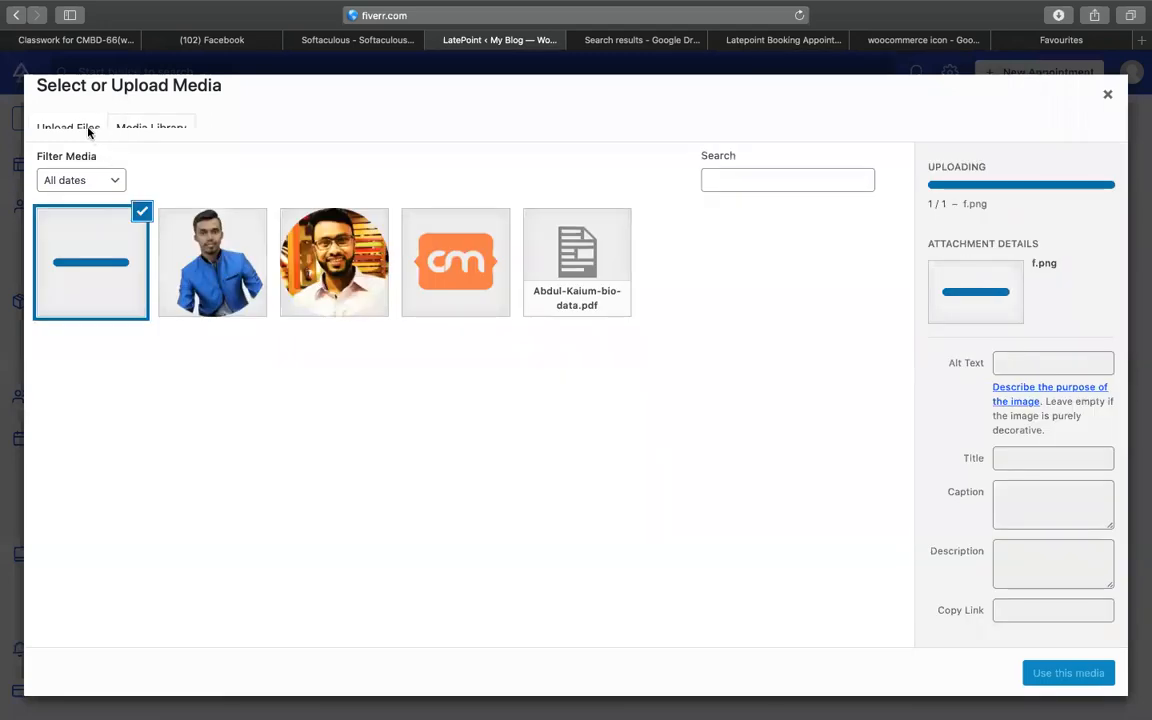
{"action": "left_click", "coordinate": [85, 125]}
{"action": "left_click", "coordinate": [527, 386]}
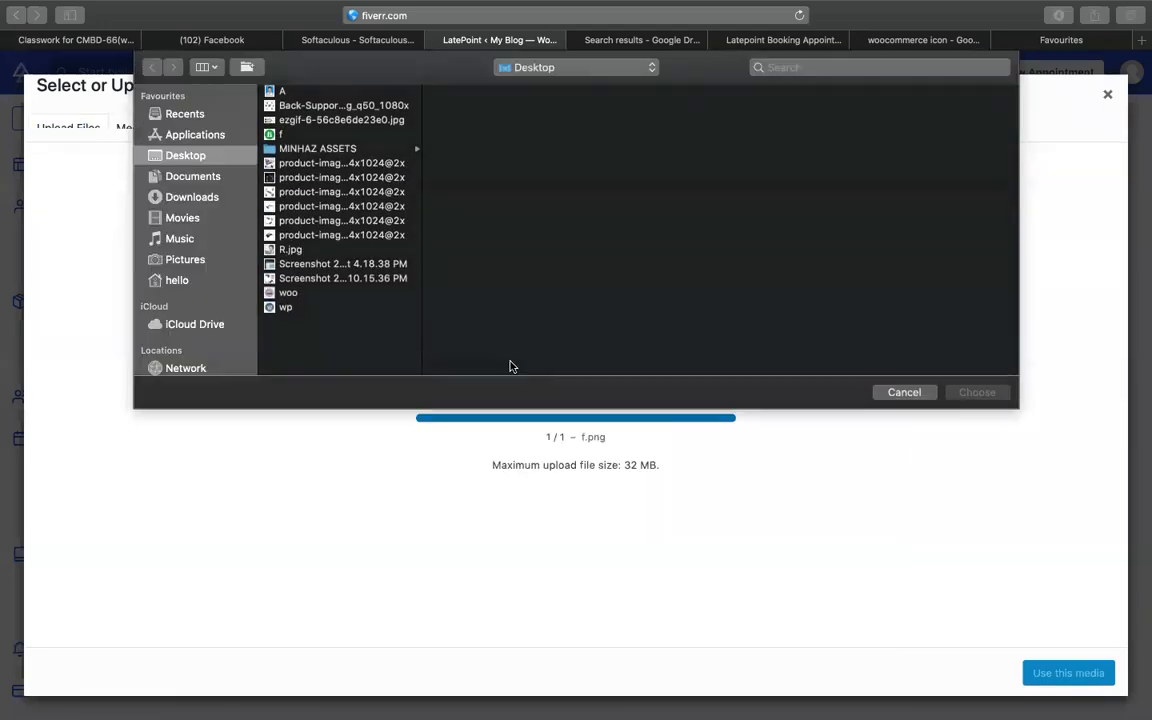
{"action": "double_click", "coordinate": [285, 307]}
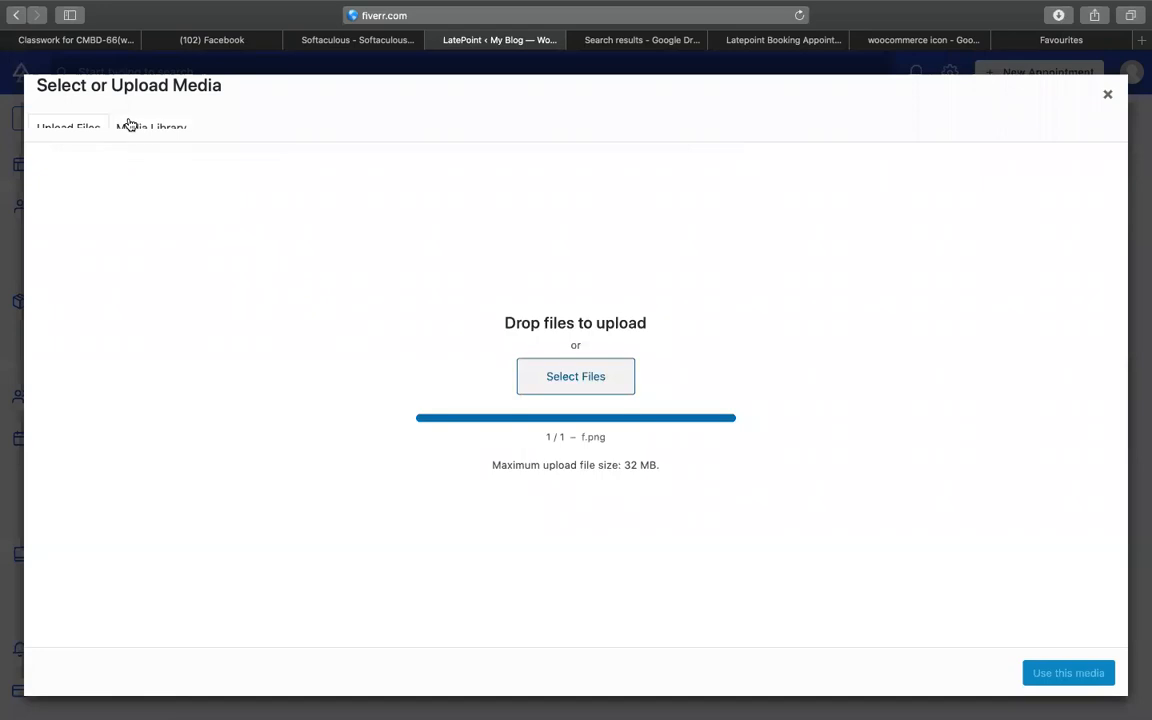
{"action": "left_click", "coordinate": [80, 131]}
{"action": "left_click", "coordinate": [543, 362]}
{"action": "double_click", "coordinate": [290, 293]}
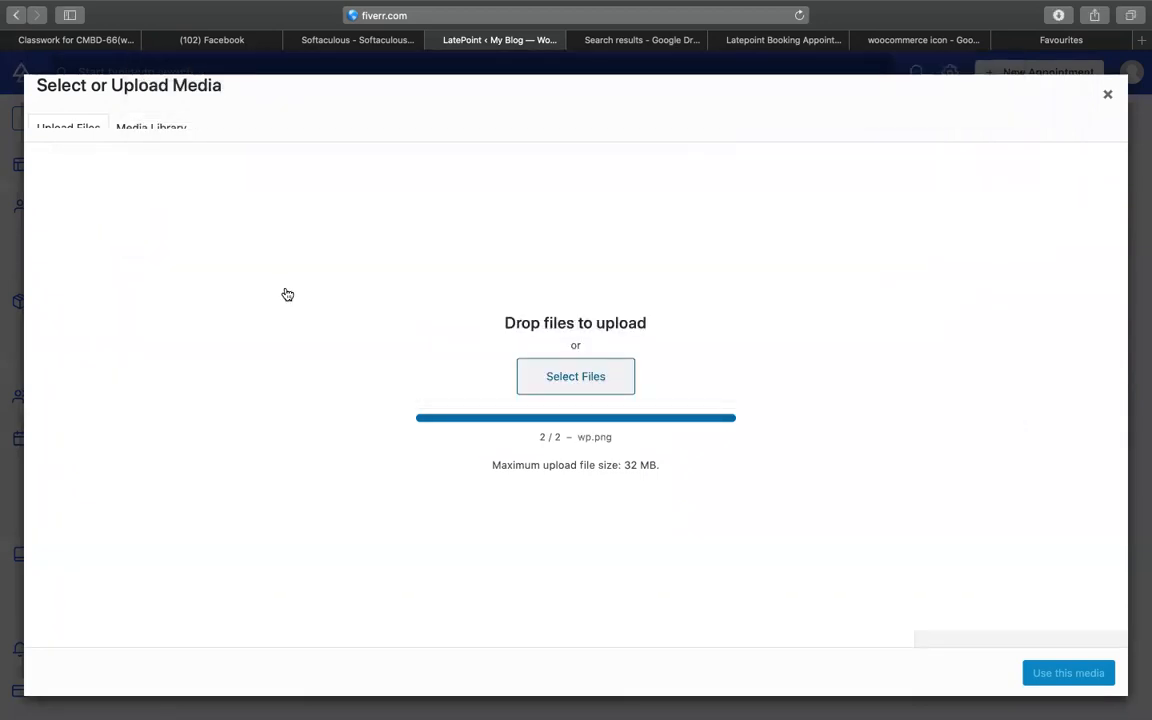
- Give fiverr the green fi image and description 'fiverr gig / order service / appointment', then save
{"action": "left_click", "coordinate": [353, 253]}
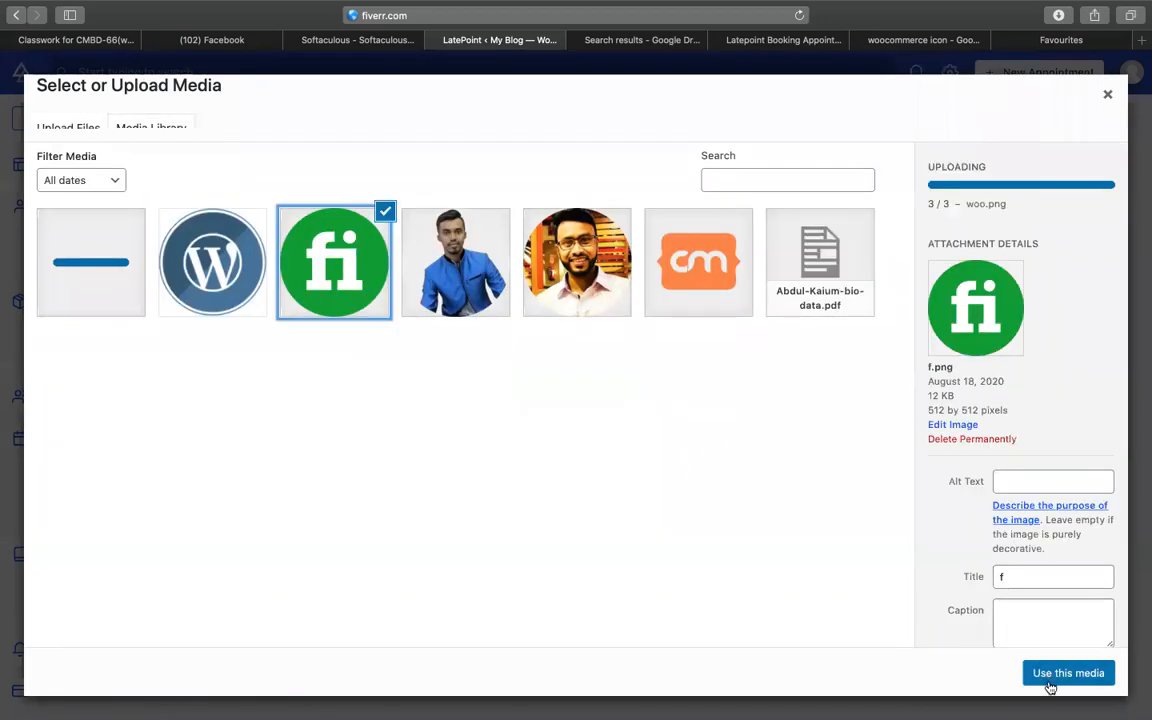
{"action": "left_click", "coordinate": [1050, 675]}
{"action": "left_click", "coordinate": [430, 357]}
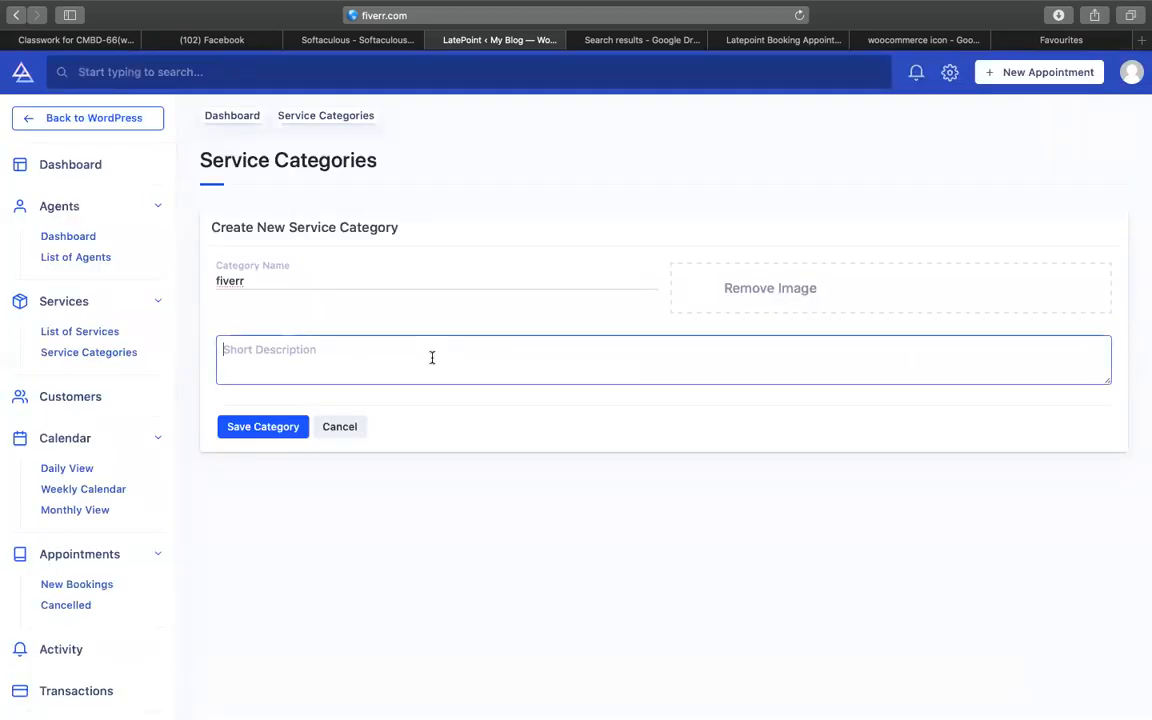
{"action": "type", "text": "fiverr "}
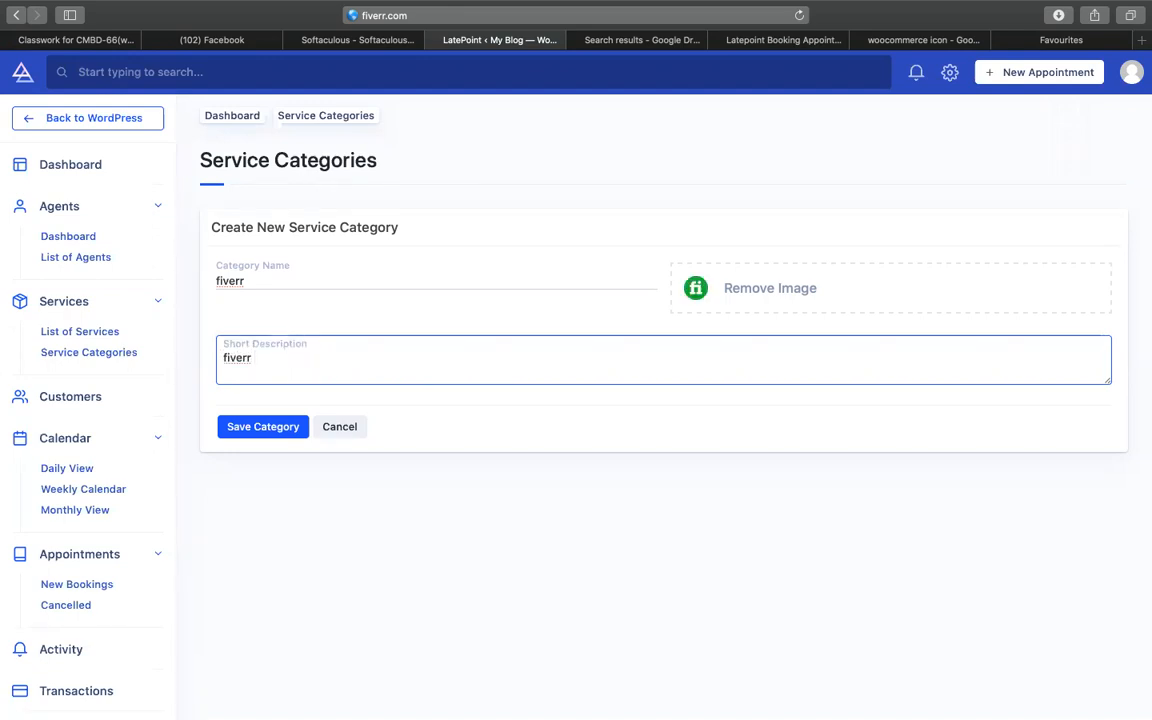
{"action": "type", "text": "gig / o"}
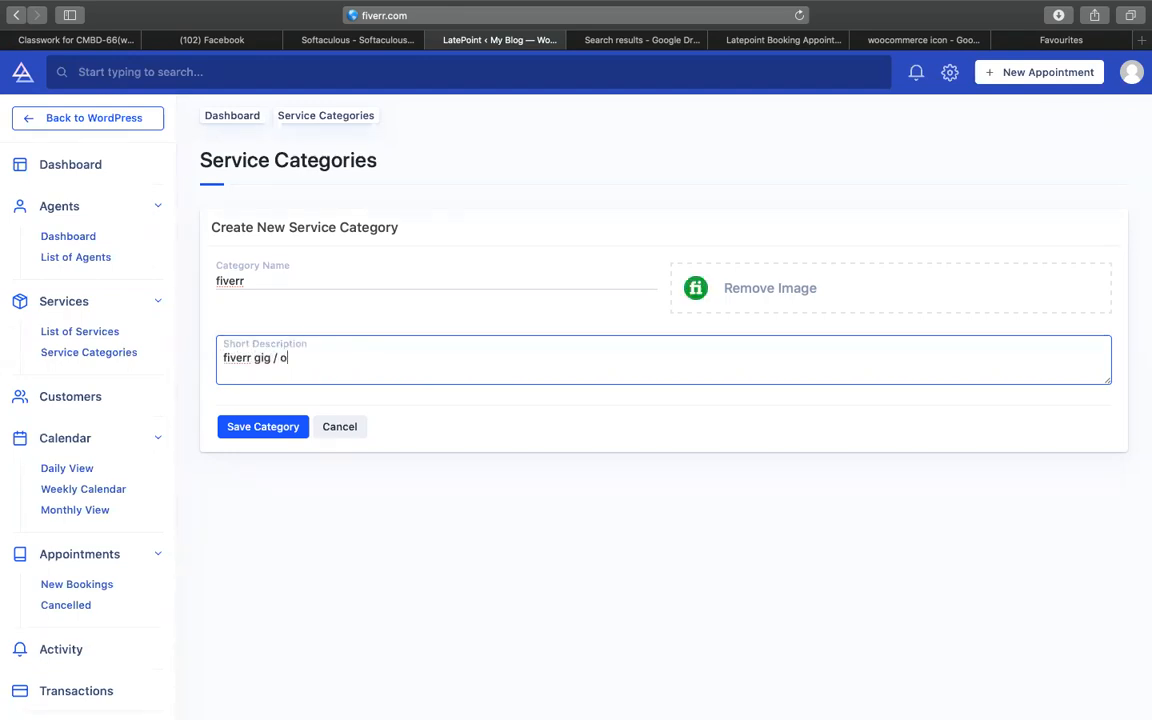
{"action": "type", "text": "rder service / appointment"}
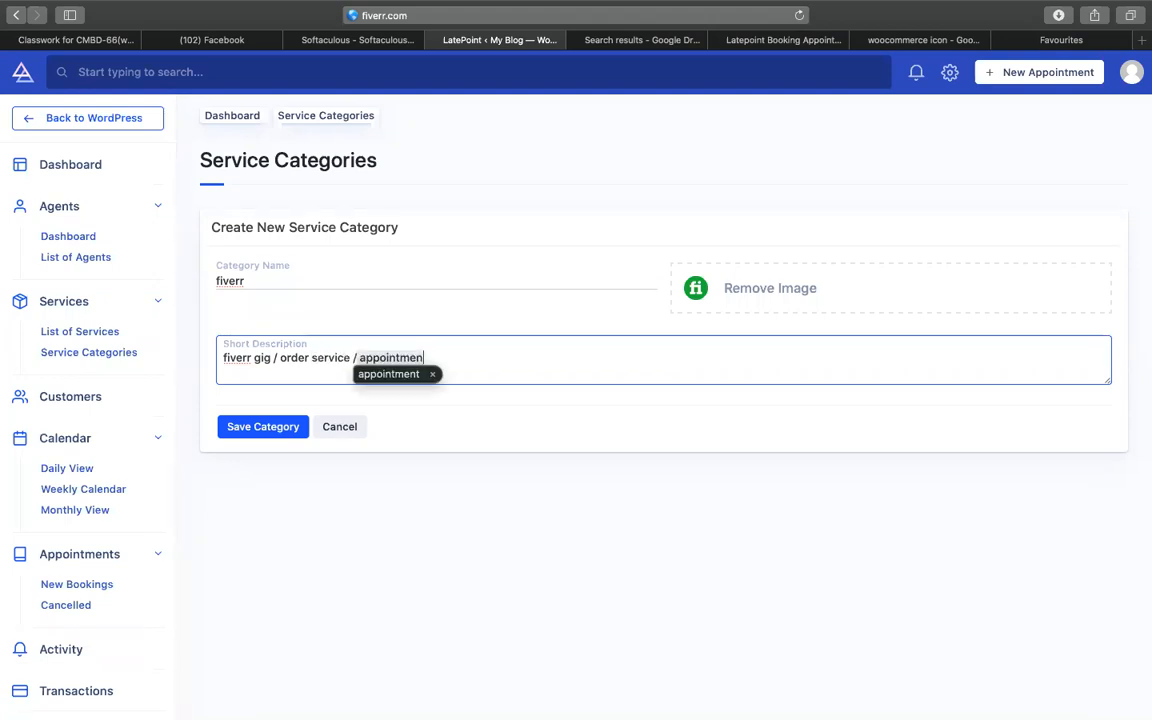
{"action": "key", "text": "super+a"}
{"action": "key", "text": "super+c"}
{"action": "left_click", "coordinate": [264, 428]}
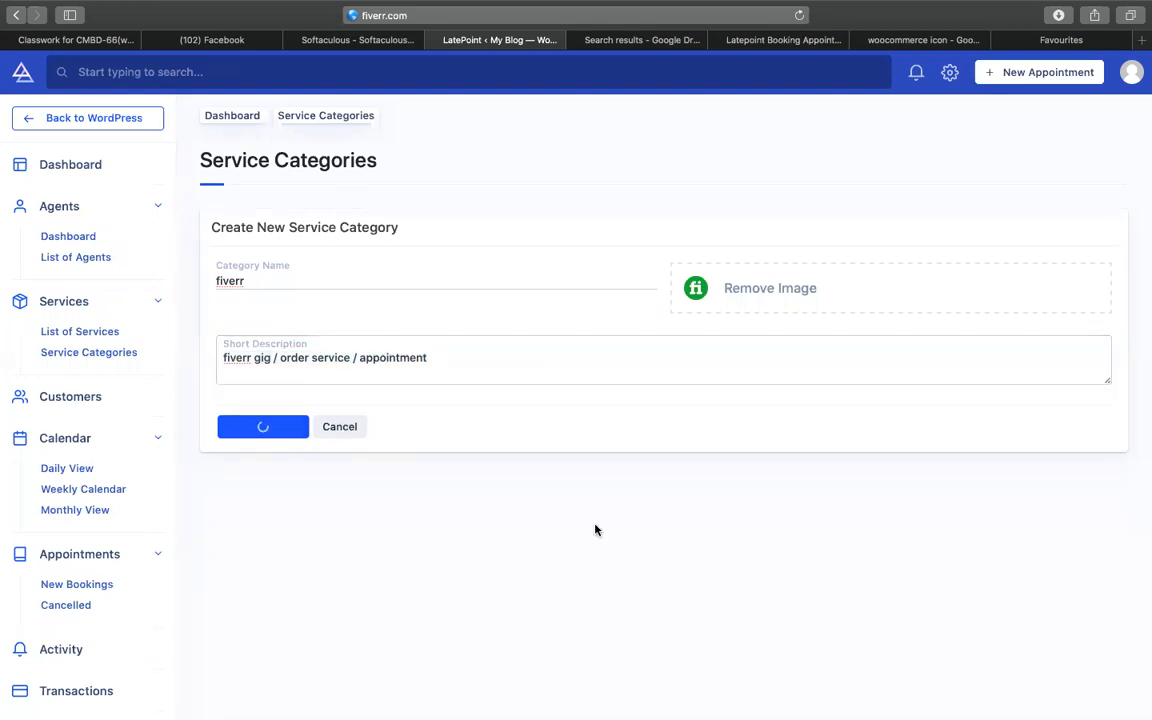
{"action": "left_click", "coordinate": [103, 355]}
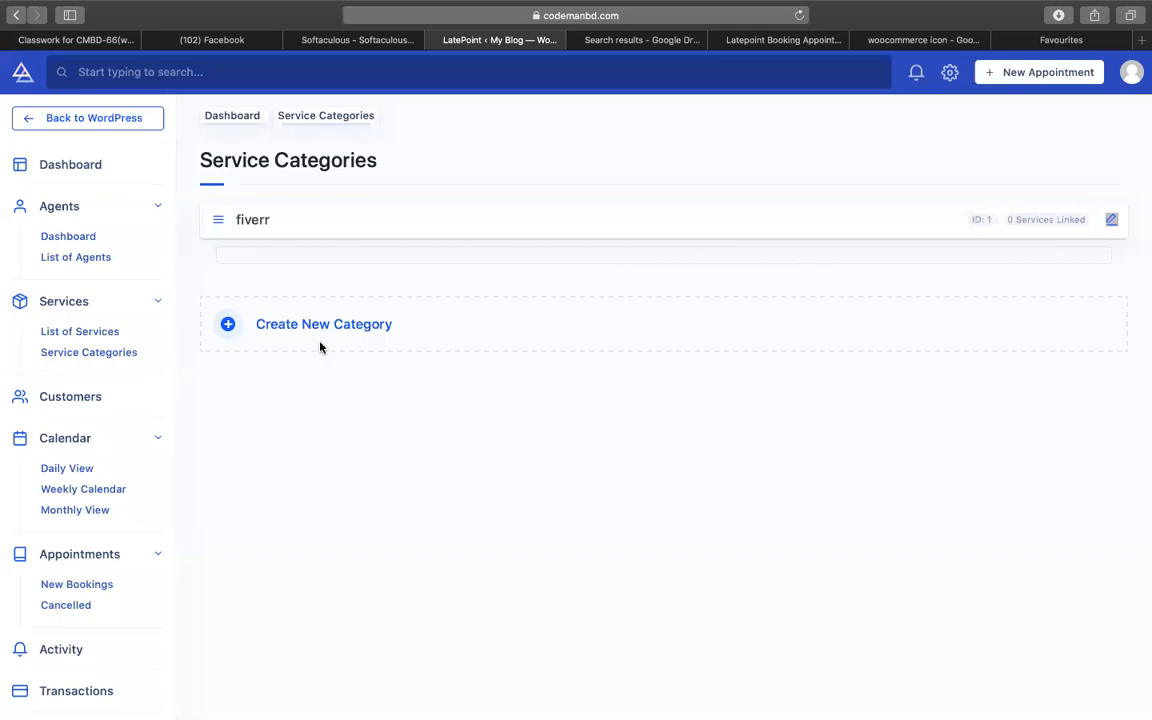
- Start a new category named 'wordpress' with the description 'wordpress services'
{"action": "left_click", "coordinate": [320, 325]}
{"action": "left_click", "coordinate": [298, 360]}
{"action": "type", "text": "wordpress"}
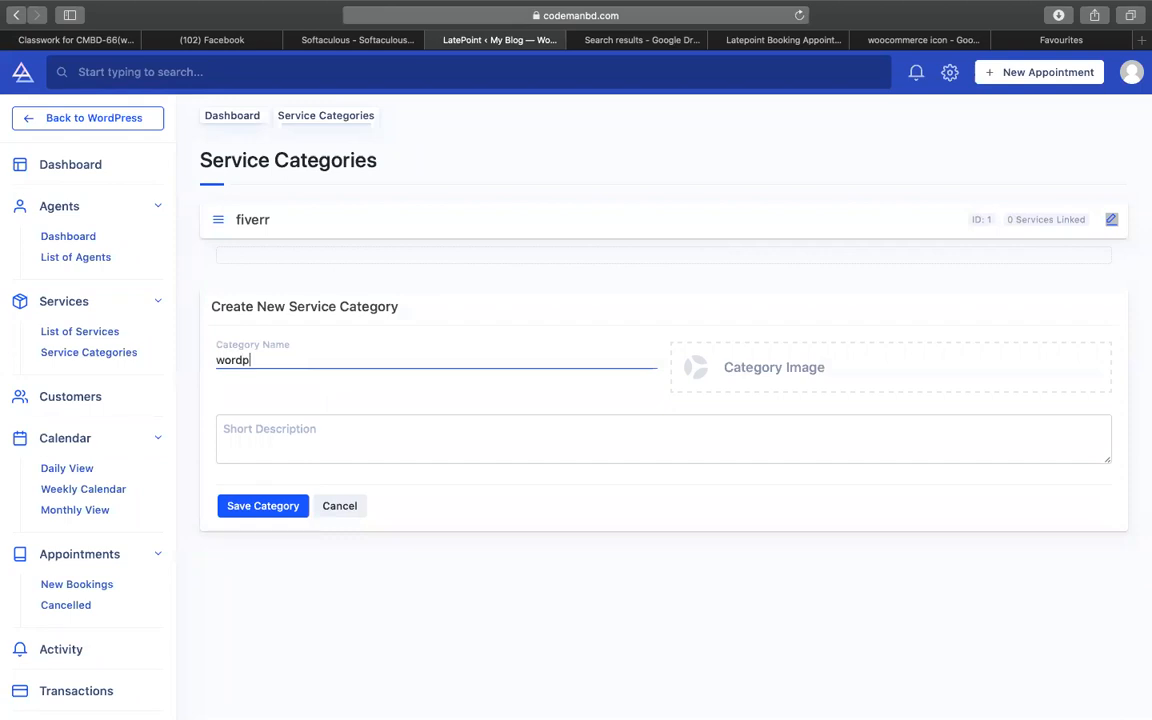
{"action": "left_click", "coordinate": [267, 440]}
{"action": "key", "text": "super+v"}
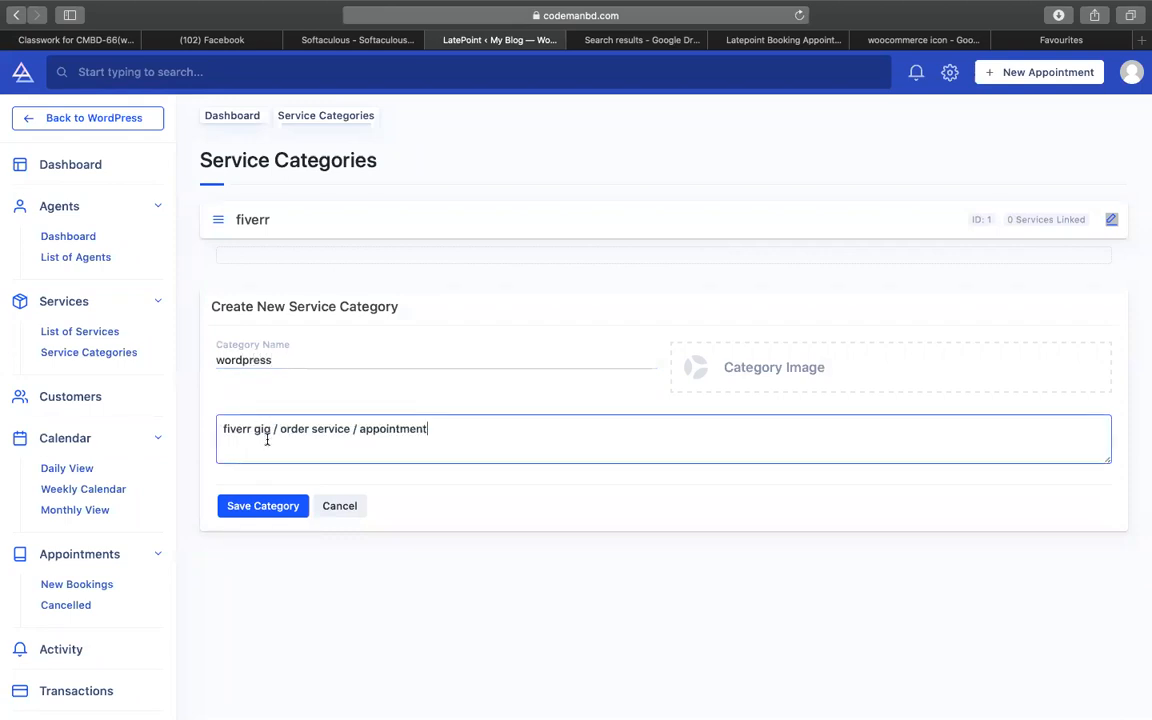
{"action": "key", "text": "super+a"}
{"action": "type", "text": "w"}
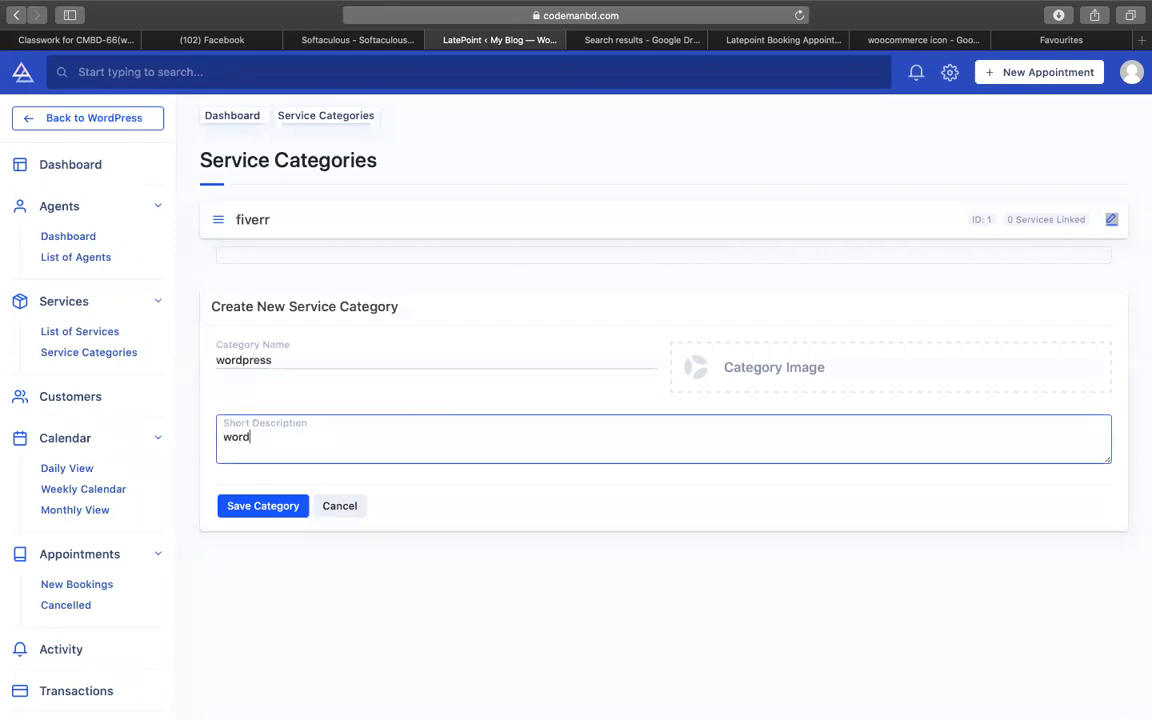
{"action": "type", "text": "ordpress services"}
- Set the WordPress logo as the category image and save the wordpress category
{"action": "left_click", "coordinate": [715, 388]}
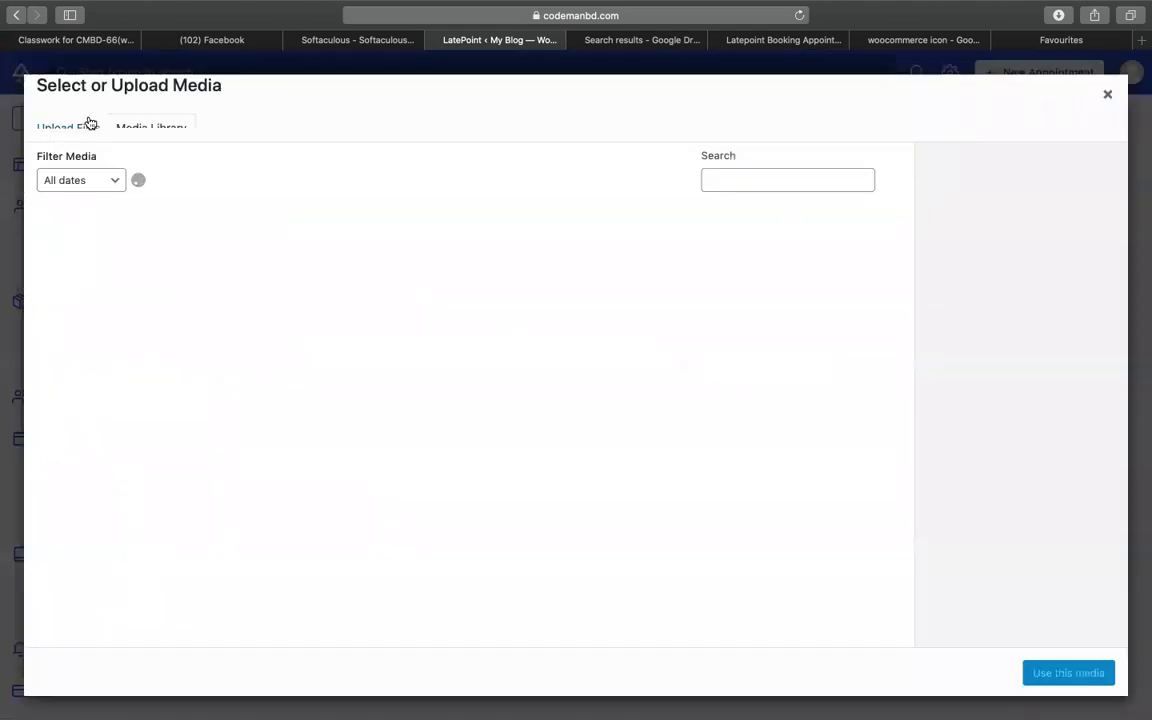
{"action": "left_click", "coordinate": [178, 264]}
{"action": "left_click", "coordinate": [178, 264]}
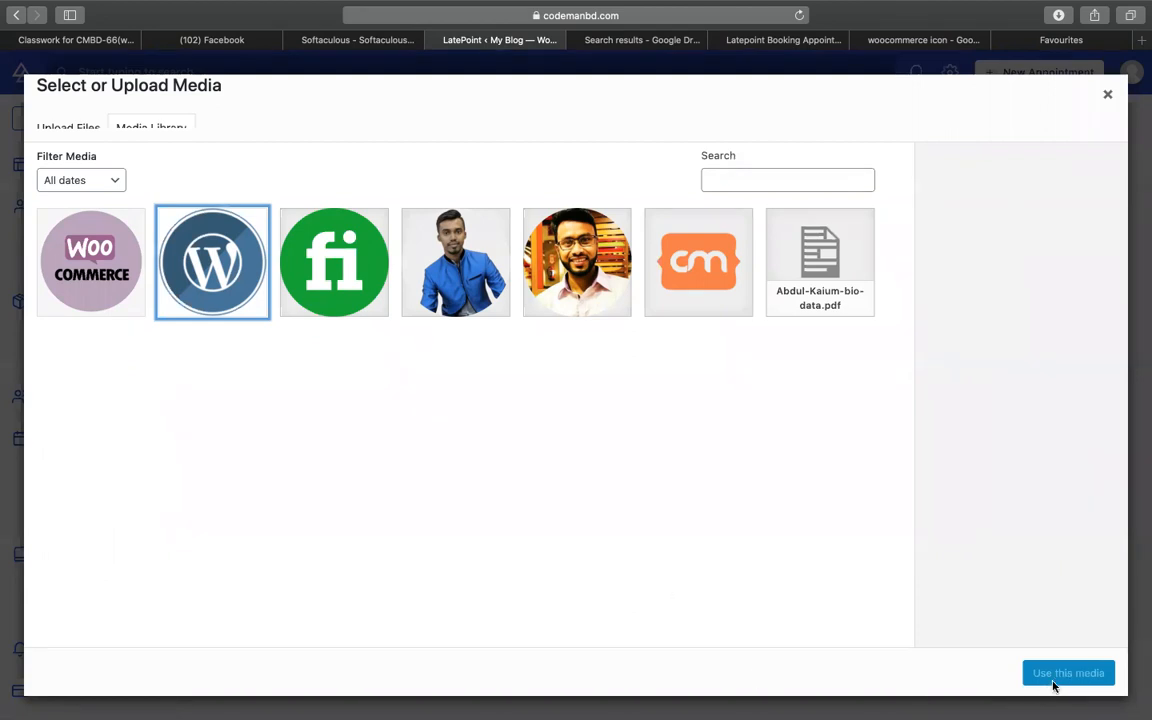
{"action": "left_click", "coordinate": [194, 277]}
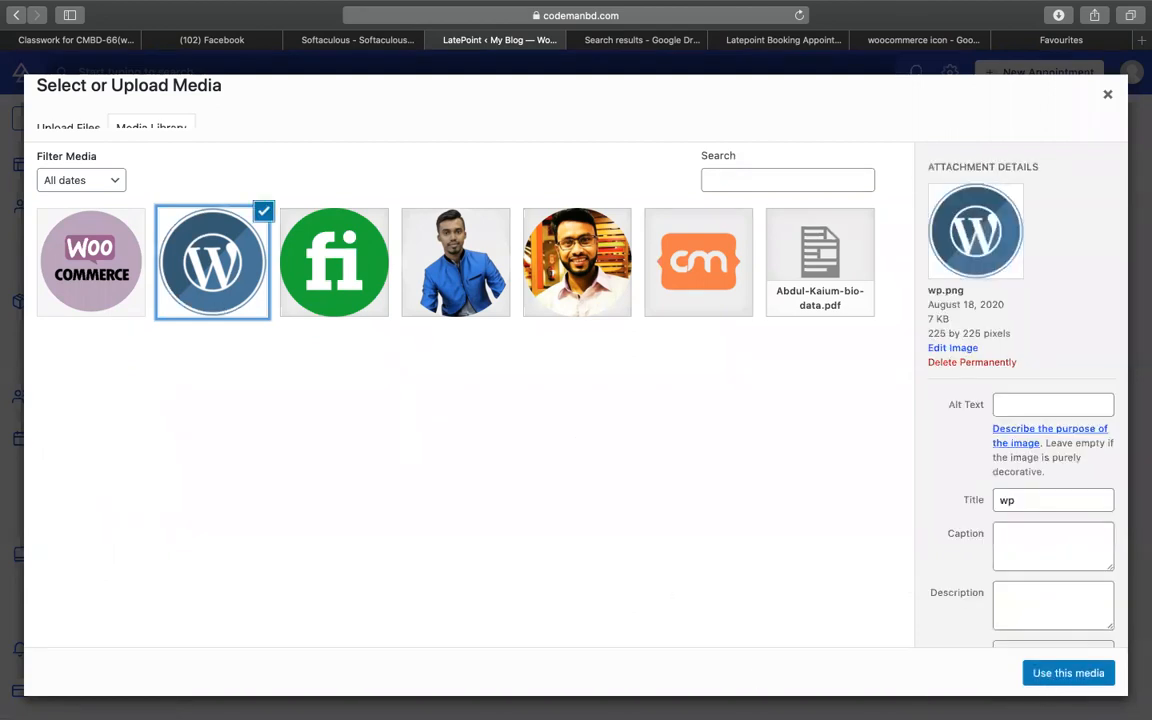
{"action": "left_click", "coordinate": [1068, 673]}
{"action": "left_click", "coordinate": [277, 512]}
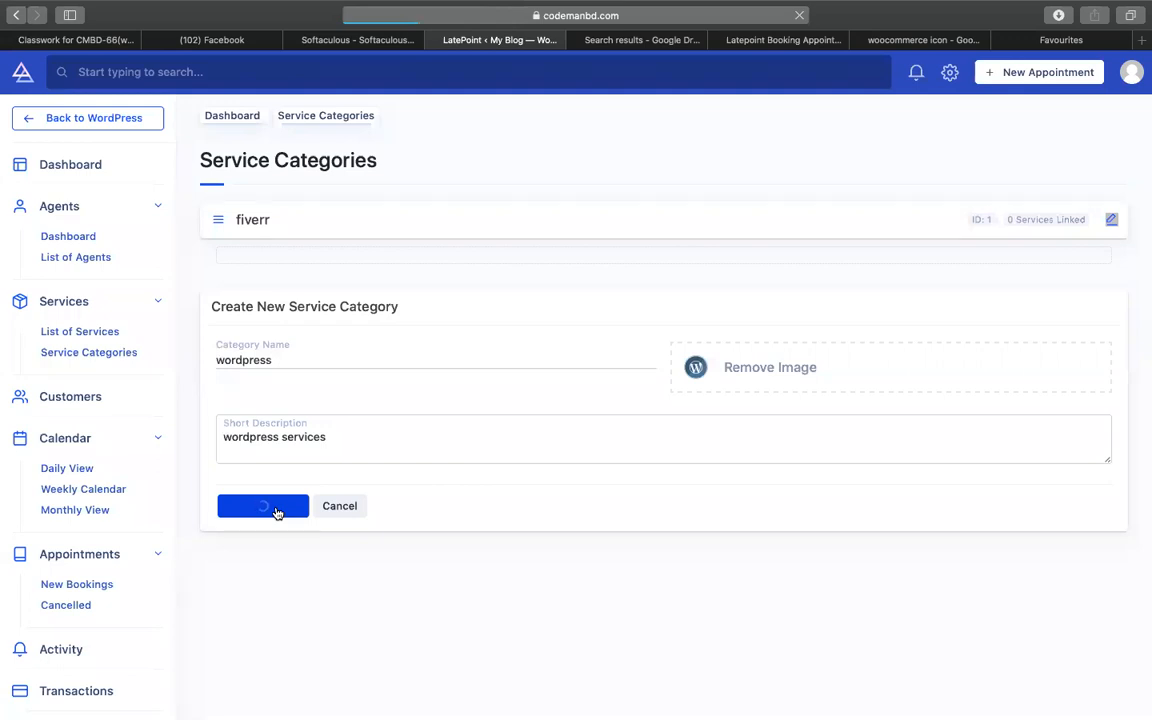
{"action": "left_click", "coordinate": [285, 401]}
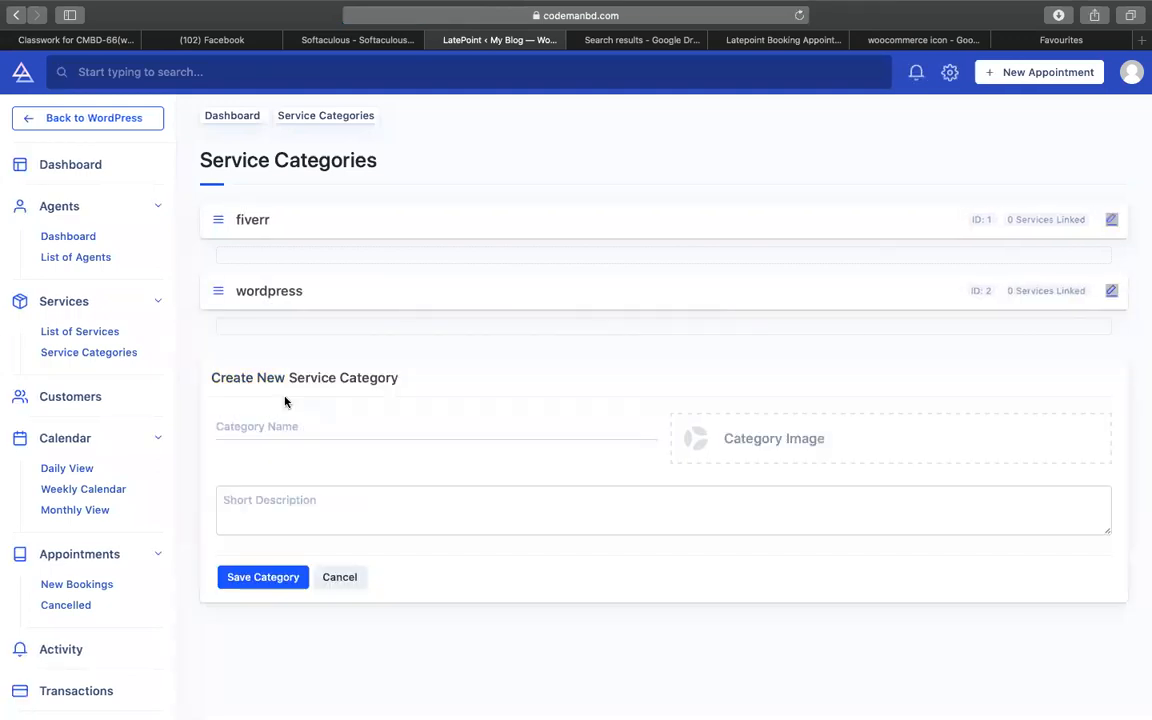
- Save category 'wooocommerce' with the WooCommerce logo and a 'Woocommerce services' description, then drag it above wordpress
{"action": "left_click", "coordinate": [313, 420]}
{"action": "type", "text": "wooocommerce"}
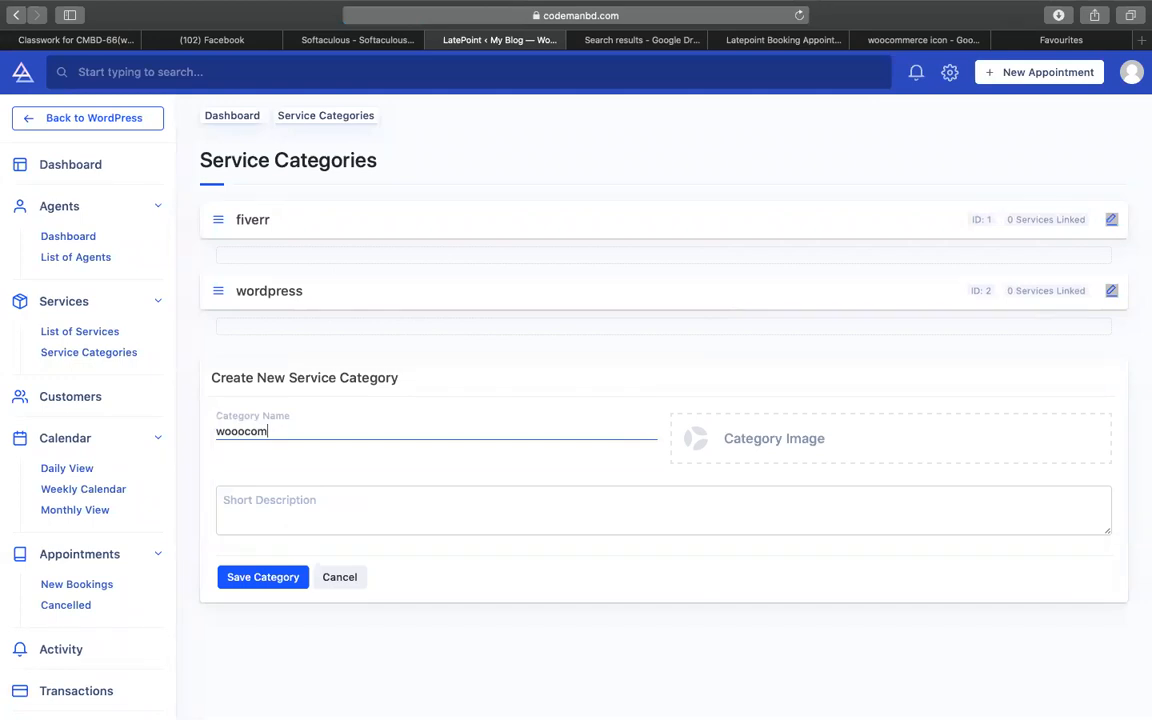
{"action": "left_click", "coordinate": [784, 463]}
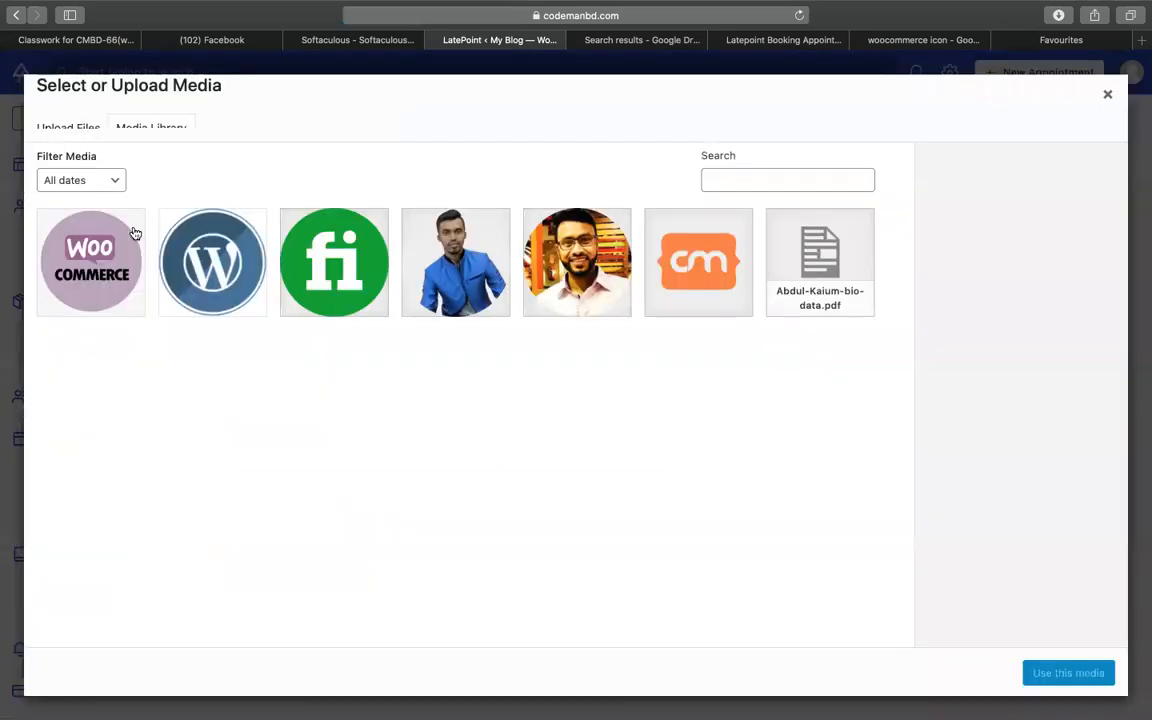
{"action": "left_click", "coordinate": [118, 212]}
{"action": "left_click", "coordinate": [1074, 682]}
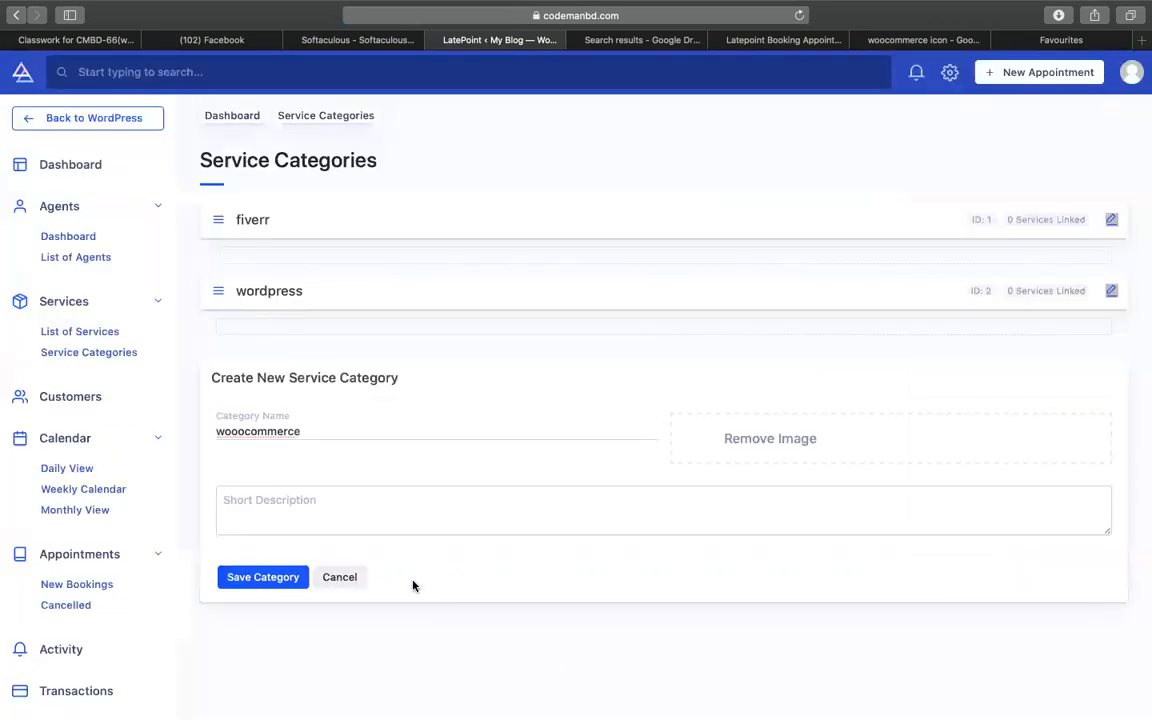
{"action": "left_click", "coordinate": [337, 504]}
{"action": "type", "text": "woocommerce se"}
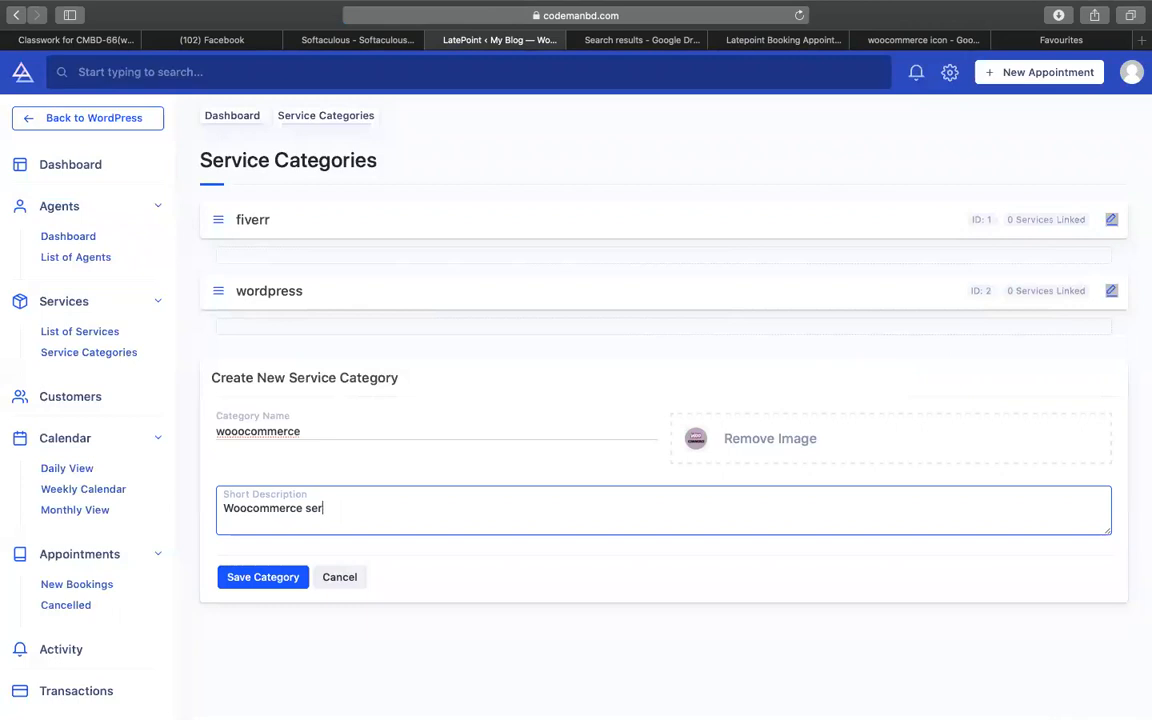
{"action": "left_click", "coordinate": [264, 576]}
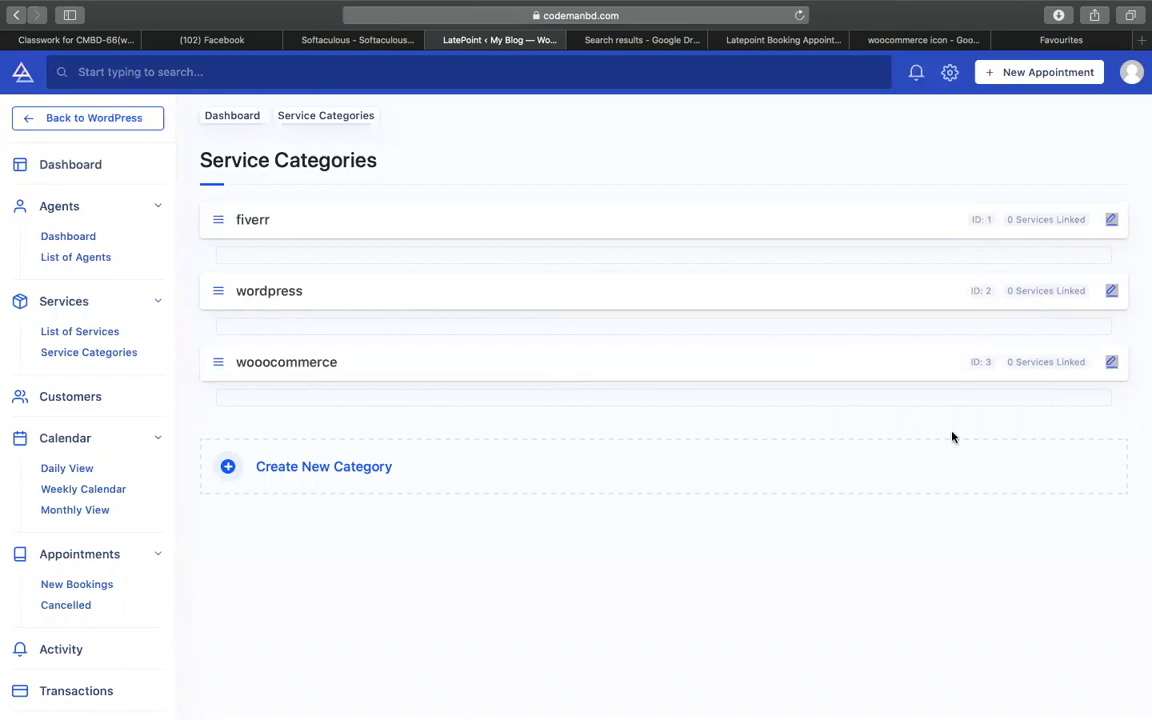
{"action": "left_click_drag", "start_coordinate": [218, 363], "coordinate": [213, 284]}
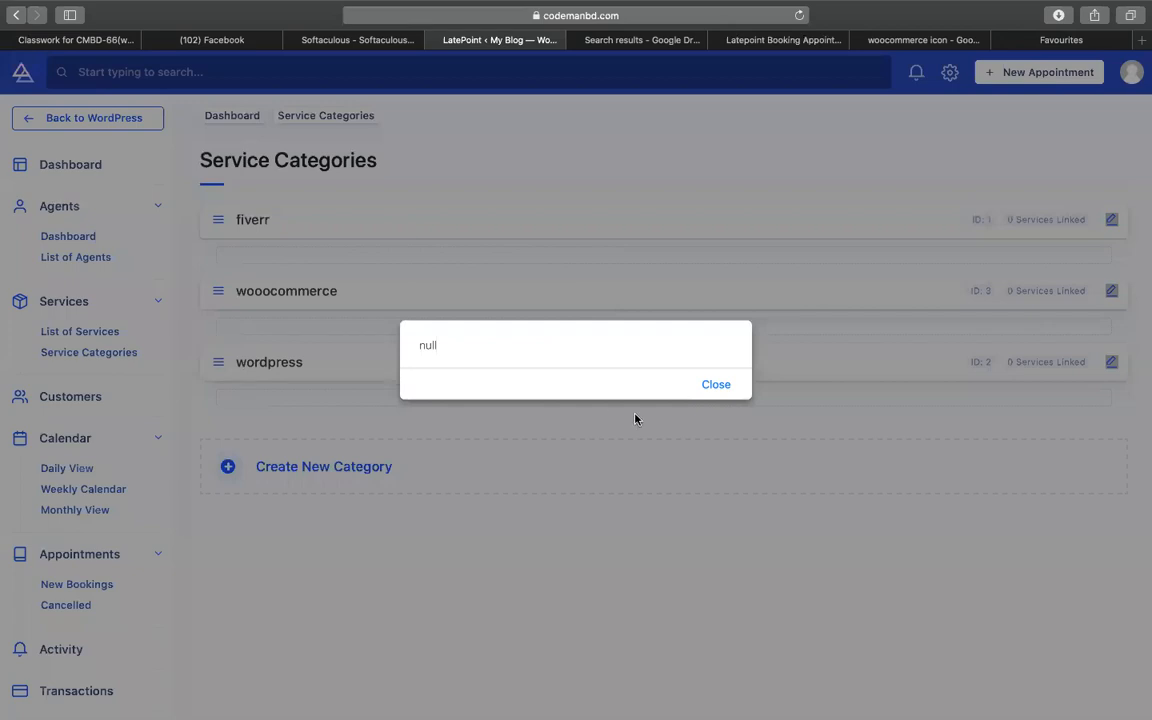
- Dismiss the null alerts and drag wooocommerce back below wordpress
{"action": "left_click", "coordinate": [710, 385]}
{"action": "left_click_drag", "start_coordinate": [213, 296], "coordinate": [211, 398]}
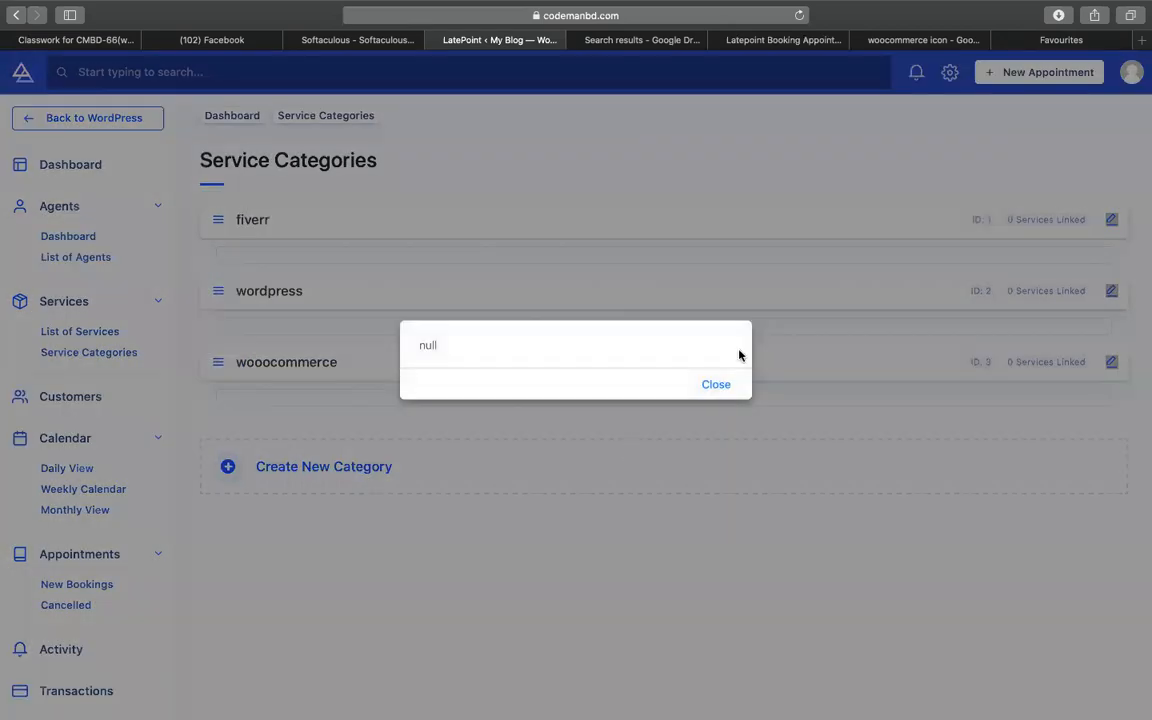
{"action": "left_click", "coordinate": [715, 388]}
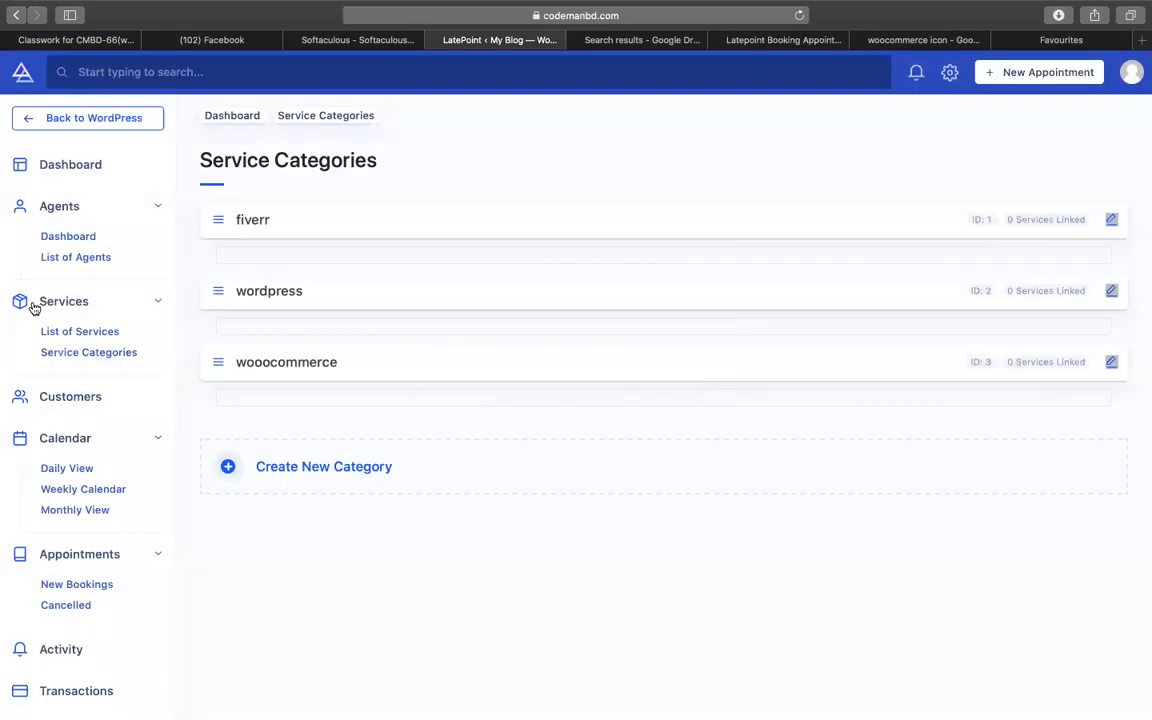
- Go to List of Services and start a new service under the fiverr category
{"action": "left_click", "coordinate": [57, 336]}
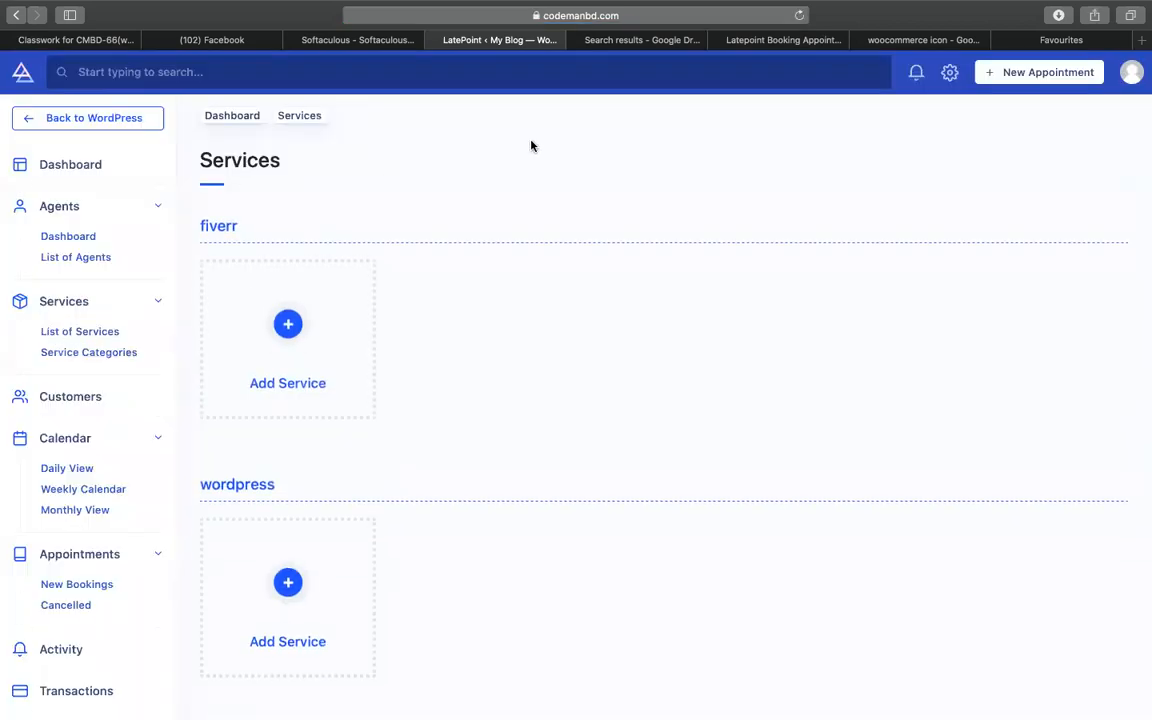
{"action": "left_click", "coordinate": [277, 353]}
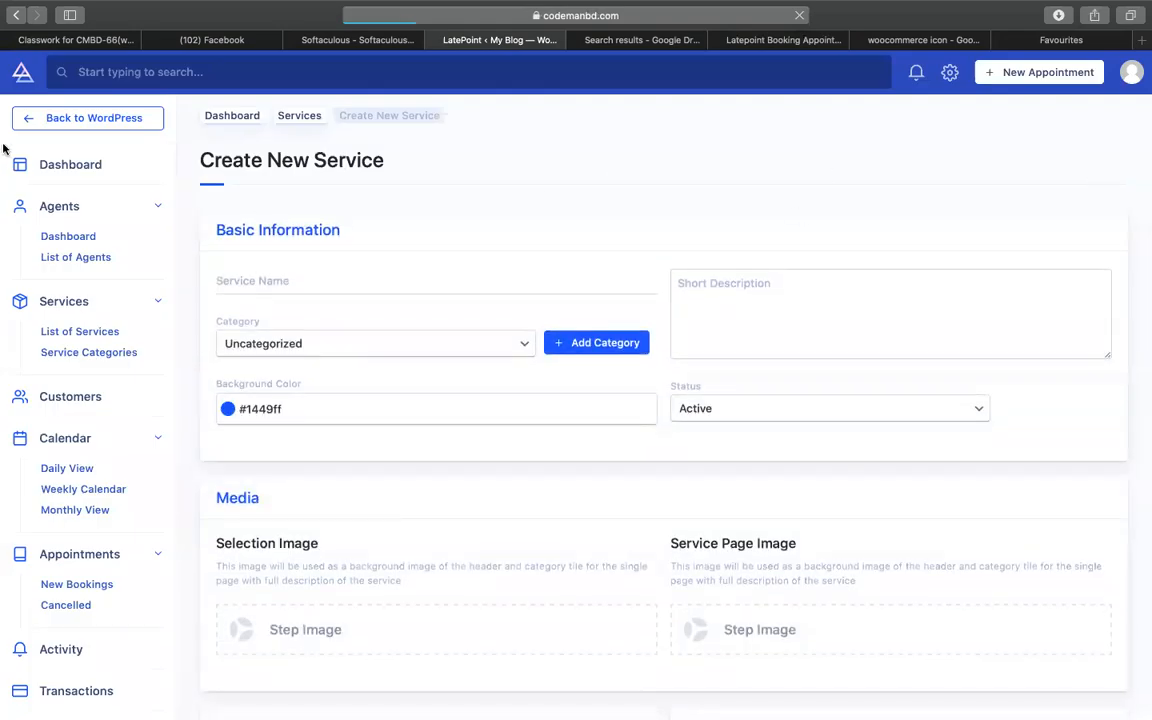
{"action": "left_click", "coordinate": [68, 35]}
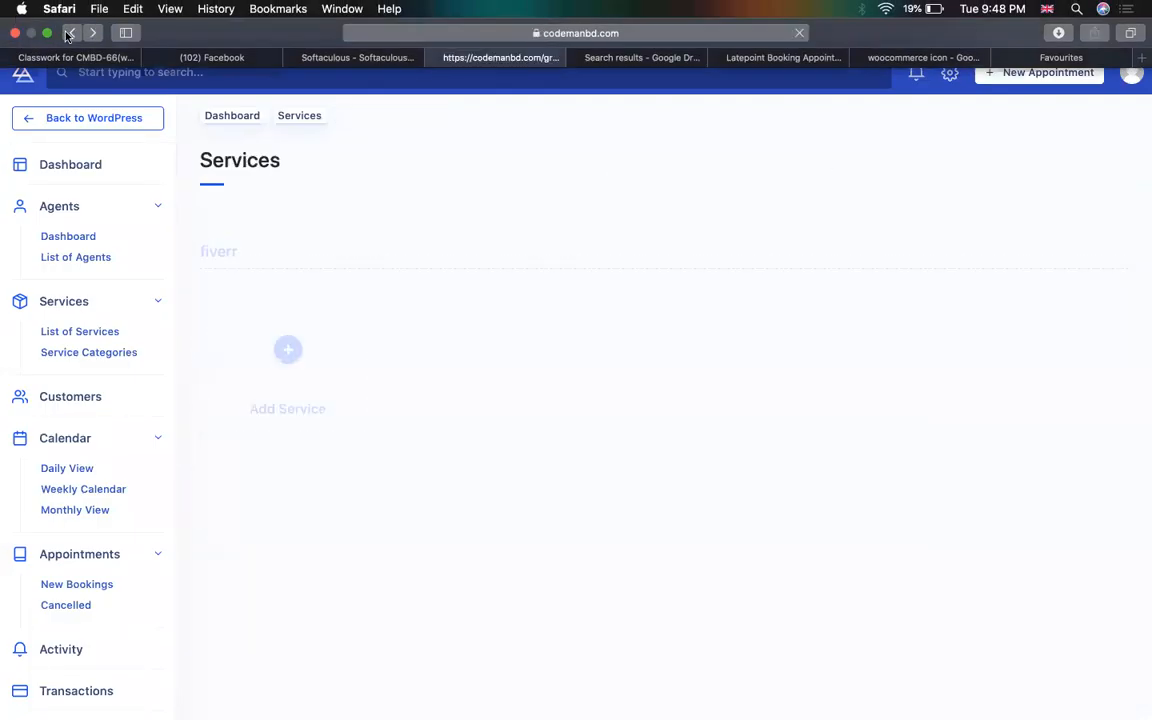
{"action": "scroll", "coordinate": [547, 224], "scroll_direction": "down", "scroll_amount": 2}
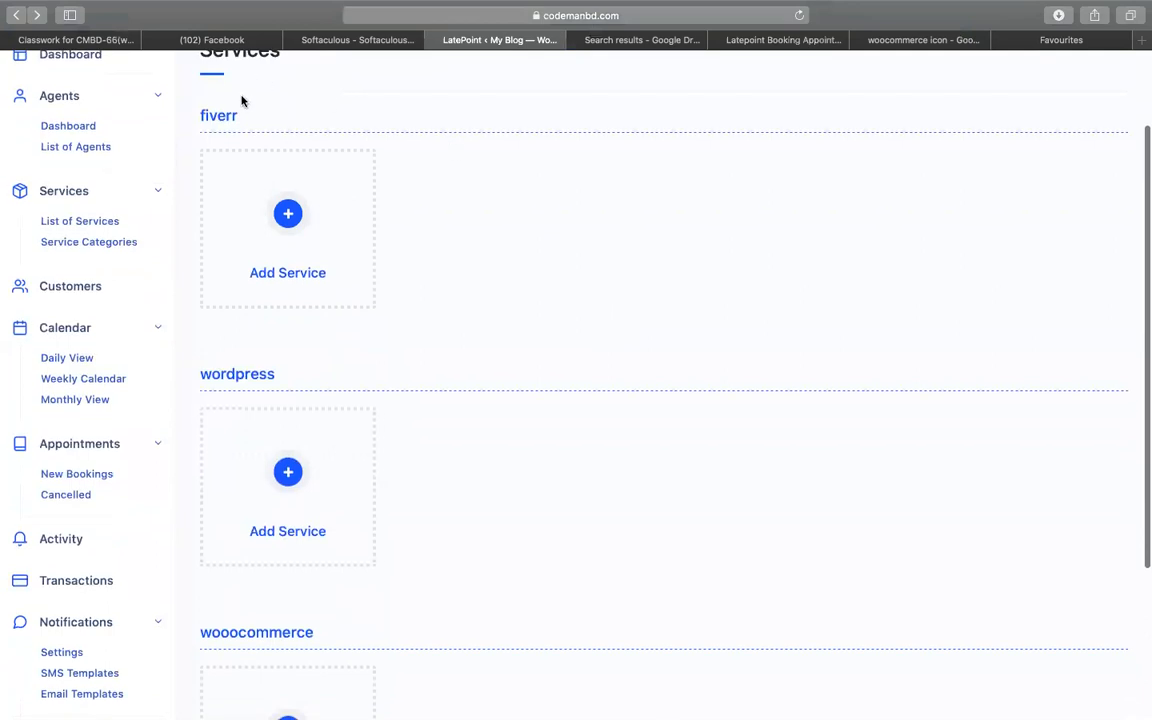
{"action": "scroll", "coordinate": [288, 378], "scroll_direction": "down", "scroll_amount": 4}
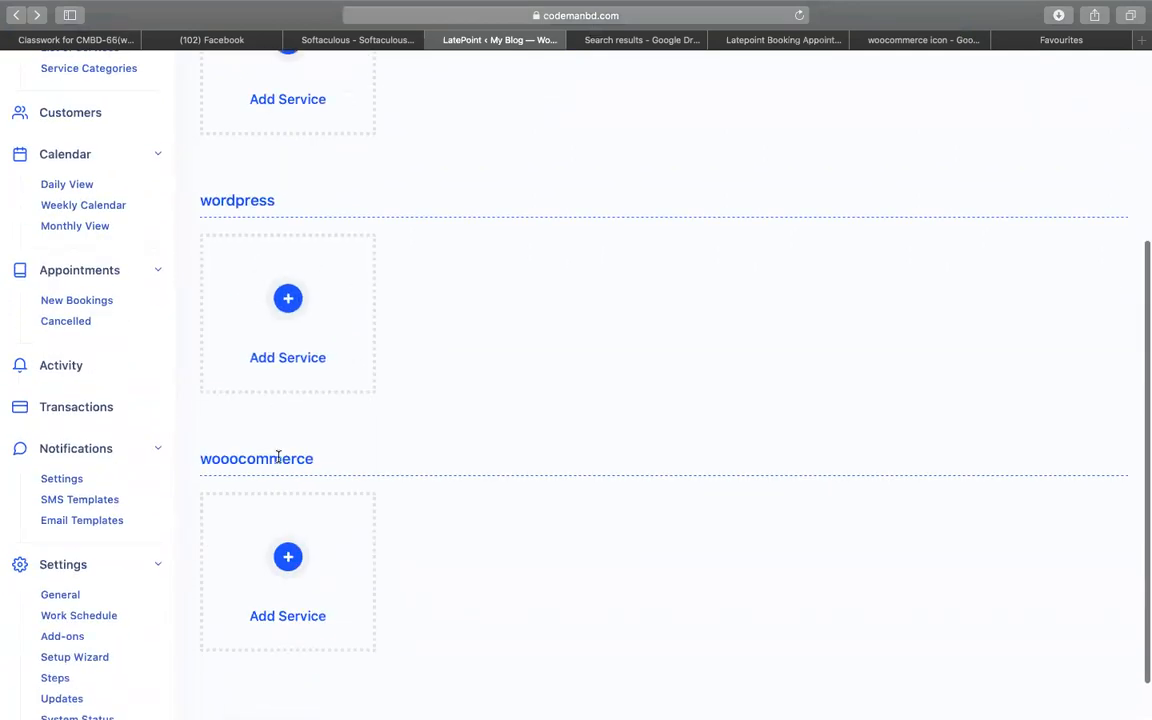
{"action": "scroll", "coordinate": [278, 456], "scroll_direction": "up", "scroll_amount": 5}
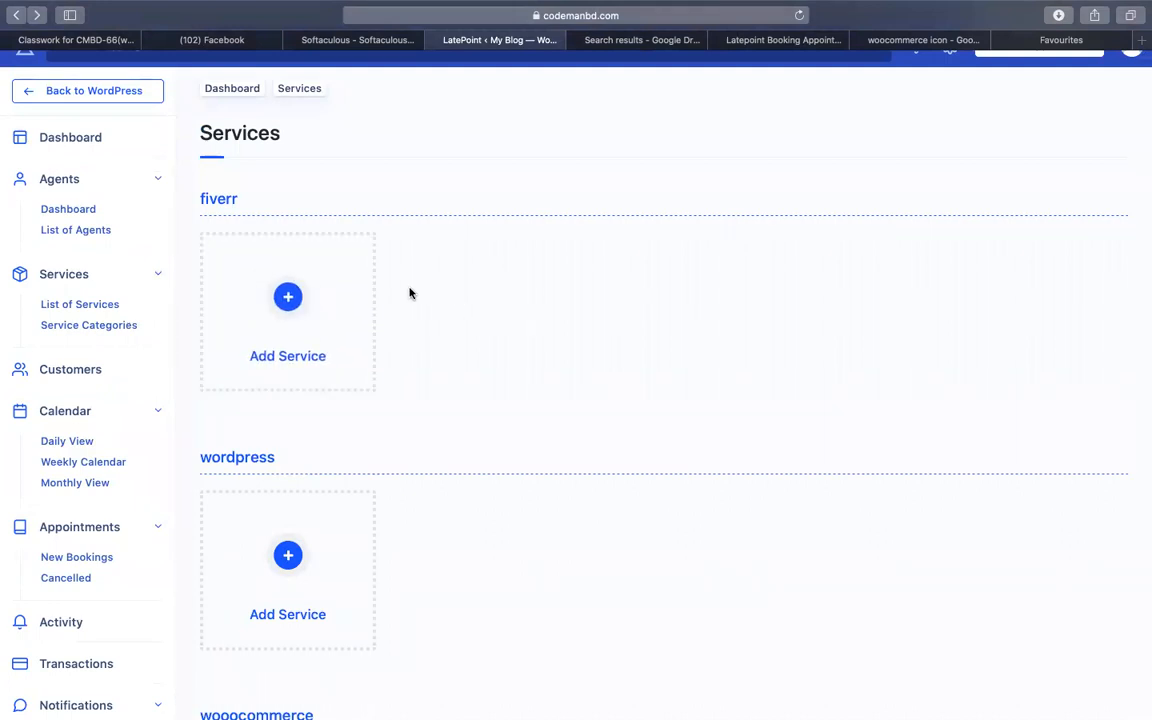
{"action": "left_click", "coordinate": [315, 308]}
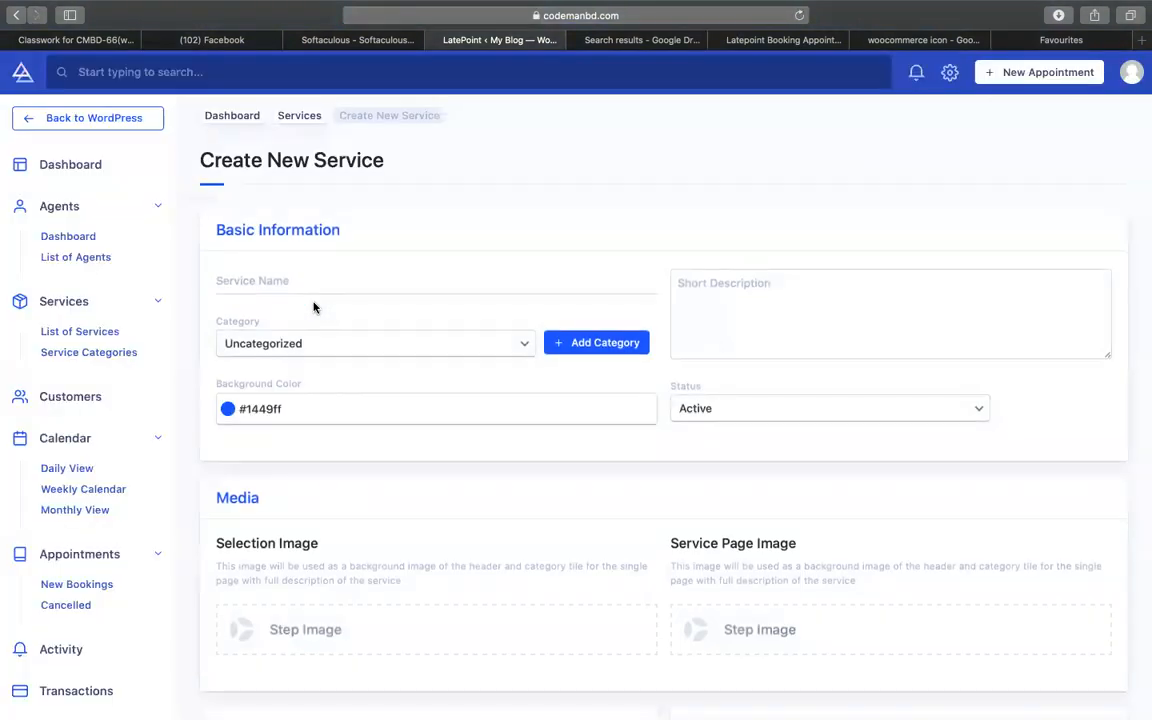
- Name the service 'fiverr gig problem', assign category fiverr, and set background colour #30D250
{"action": "left_click", "coordinate": [260, 280]}
{"action": "type", "text": "fiverr gig p"}
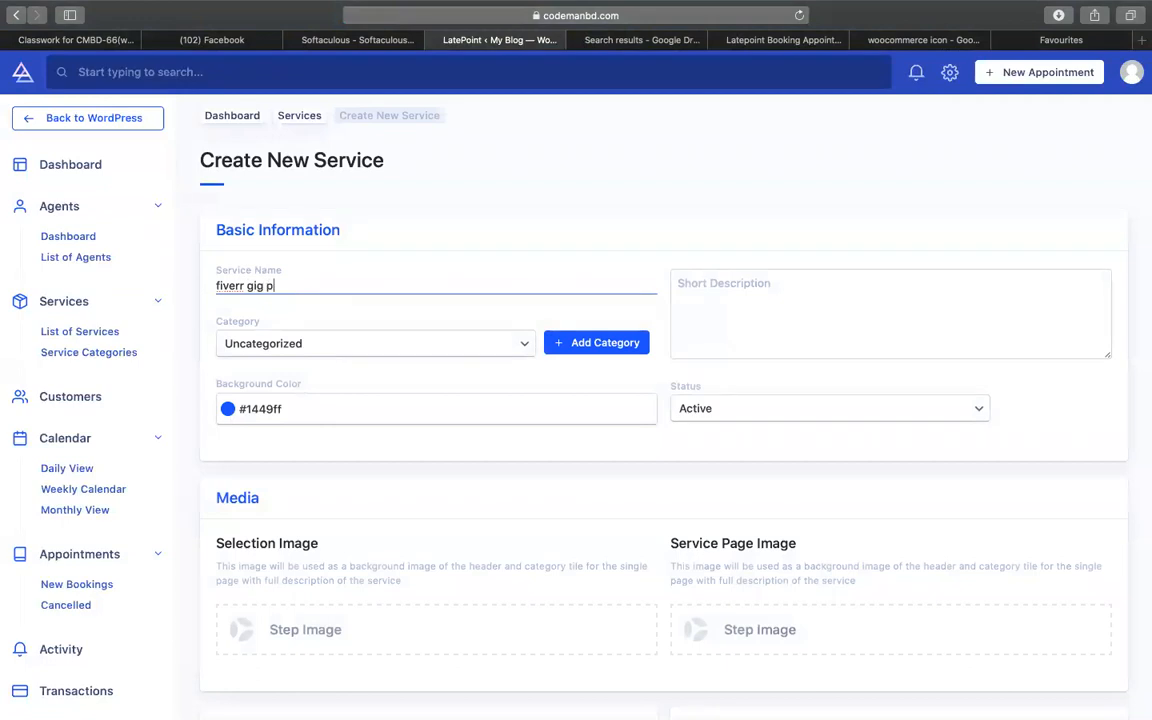
{"action": "type", "text": "roblem"}
{"action": "left_click", "coordinate": [300, 343]}
{"action": "left_click", "coordinate": [328, 361]}
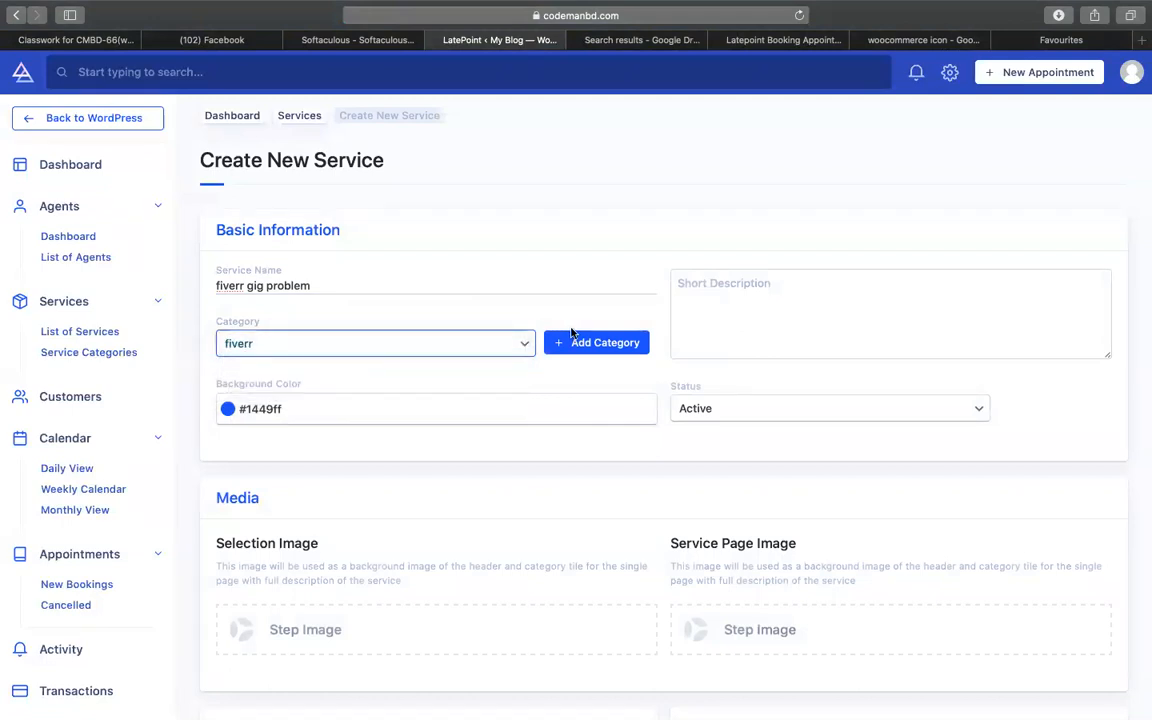
{"action": "left_click", "coordinate": [228, 408]}
{"action": "left_click", "coordinate": [265, 451]}
{"action": "left_click", "coordinate": [299, 463]}
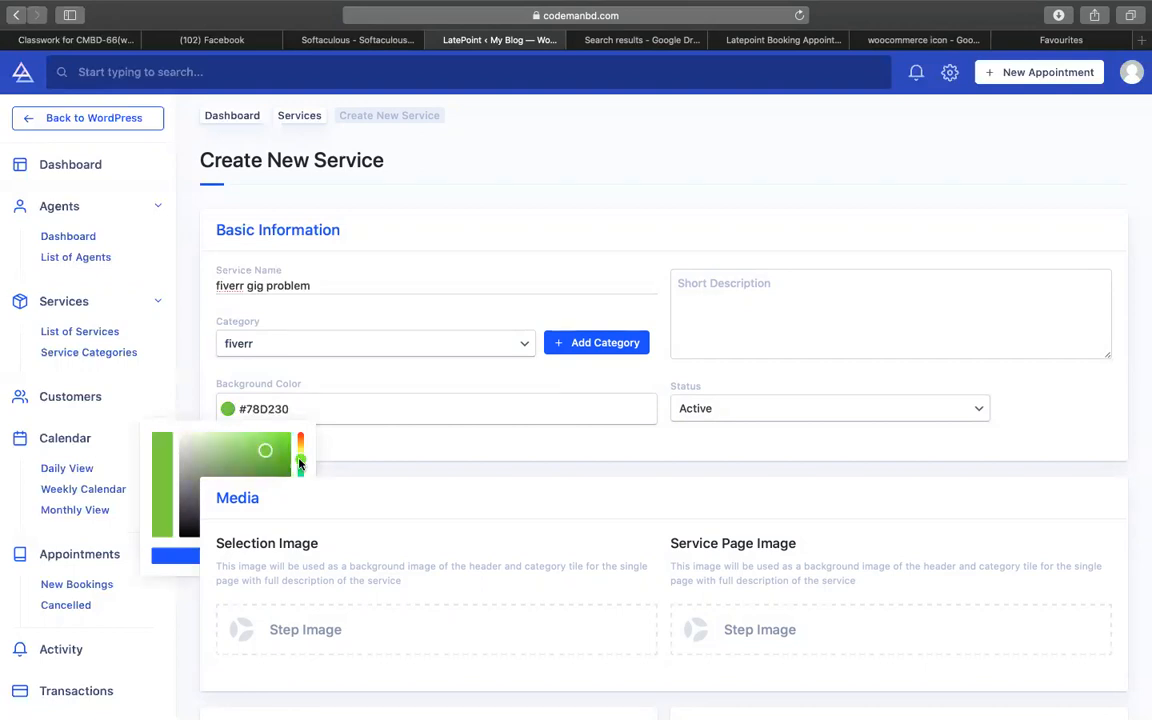
{"action": "left_click", "coordinate": [299, 470]}
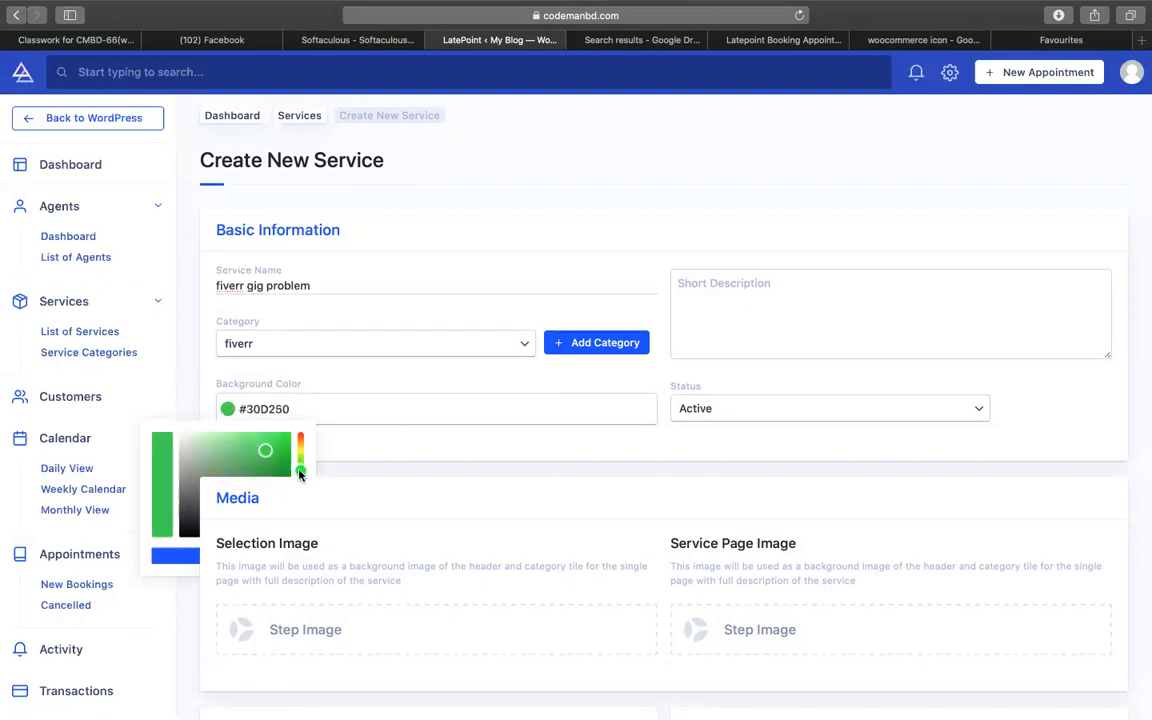
{"action": "left_click", "coordinate": [626, 389]}
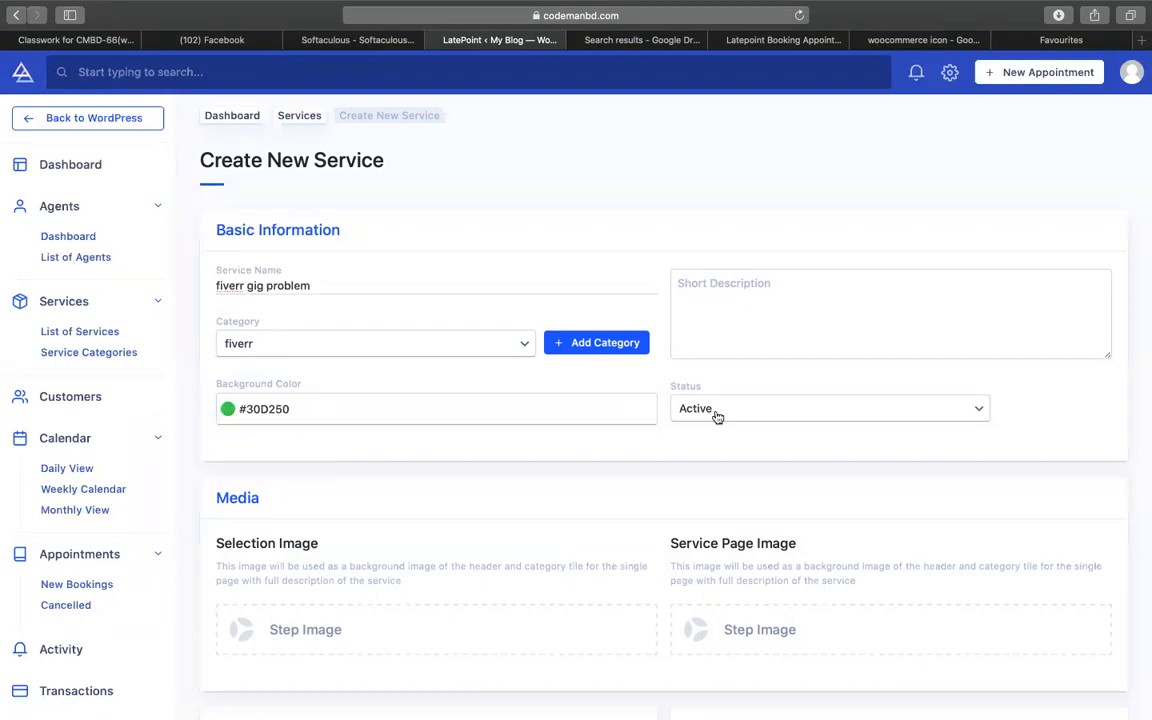
- Set both the selection image and service page image to the green fi logo
{"action": "scroll", "coordinate": [458, 458], "scroll_direction": "down", "scroll_amount": 3}
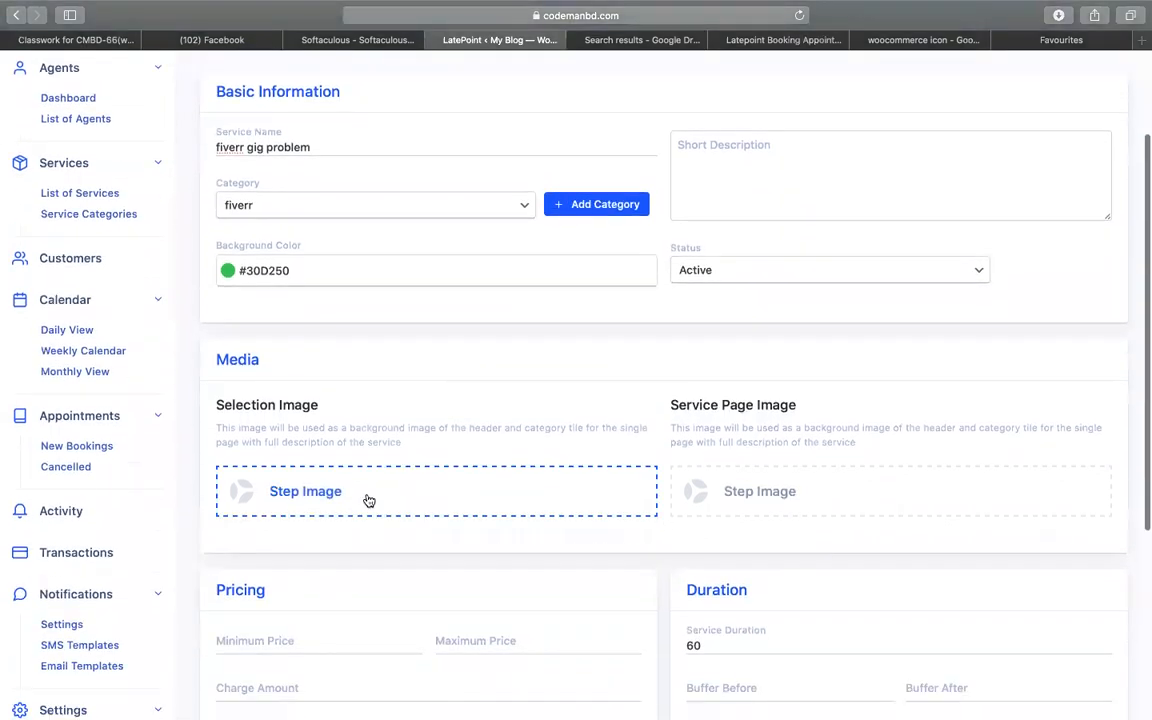
{"action": "left_click", "coordinate": [368, 500]}
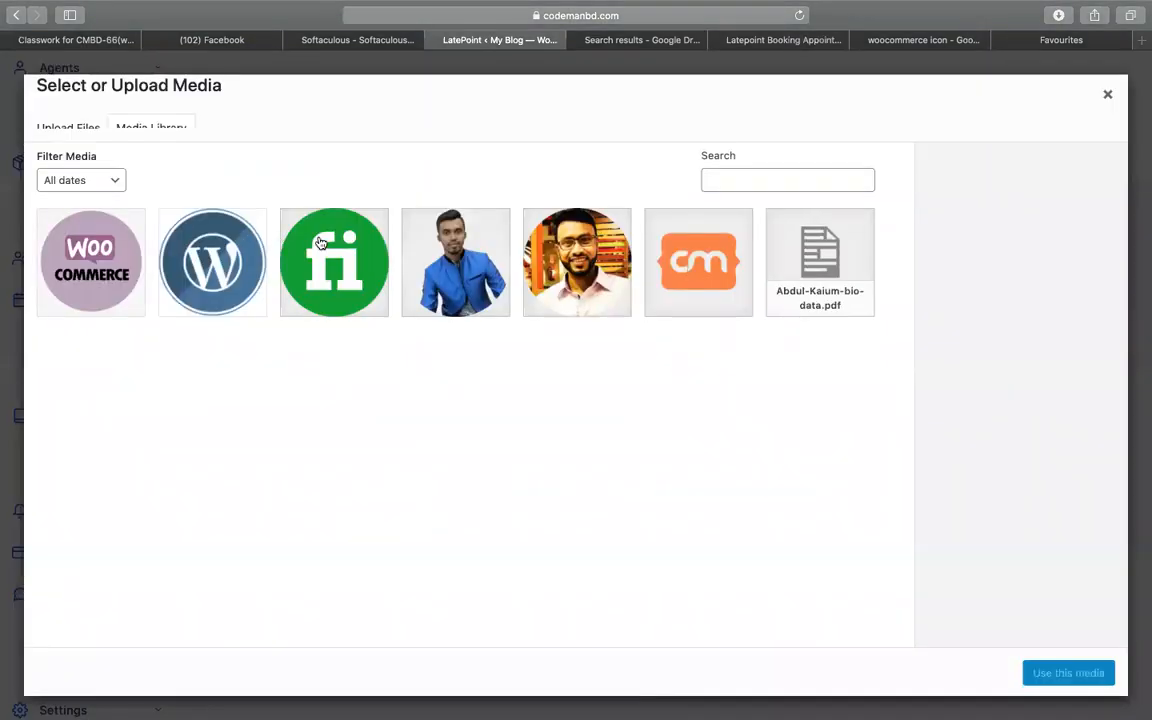
{"action": "left_click", "coordinate": [312, 226]}
{"action": "left_click", "coordinate": [1055, 690]}
{"action": "scroll", "coordinate": [586, 465], "scroll_direction": "down", "scroll_amount": 2}
{"action": "left_click", "coordinate": [777, 342]}
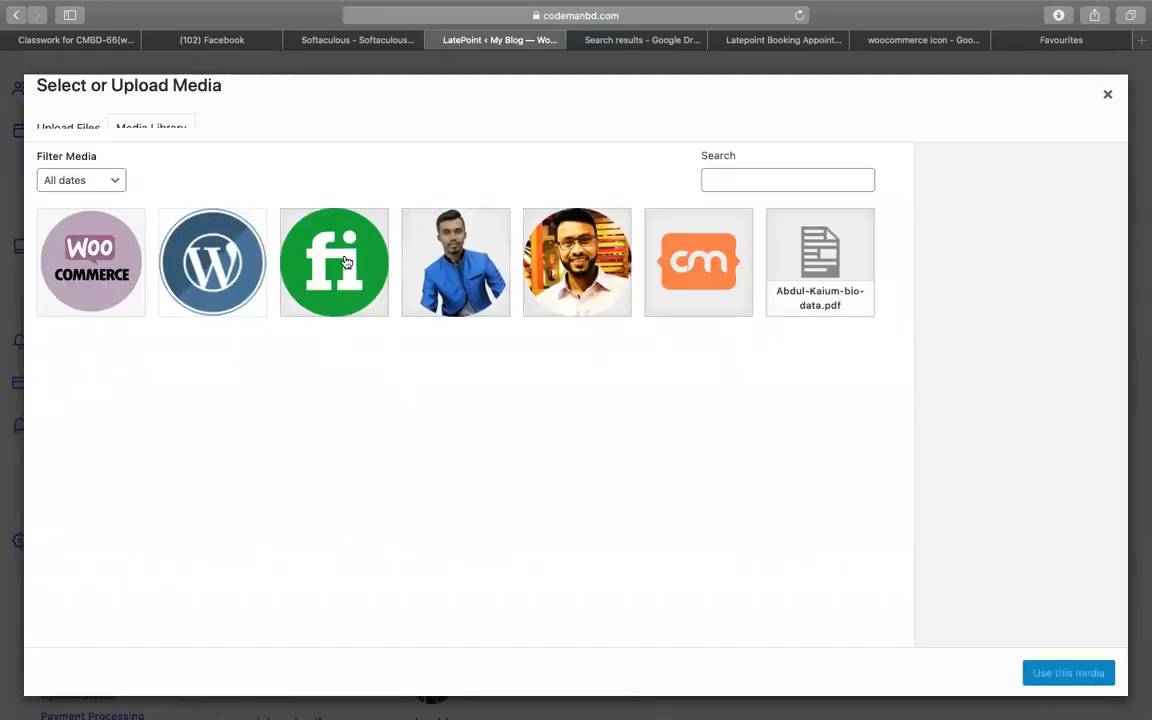
{"action": "left_click", "coordinate": [315, 238]}
{"action": "left_click", "coordinate": [1066, 675]}
- Keep the service status set to Active
{"action": "scroll", "coordinate": [470, 390], "scroll_direction": "down", "scroll_amount": 2}
{"action": "left_click", "coordinate": [321, 321]}
{"action": "scroll", "coordinate": [614, 332], "scroll_direction": "up", "scroll_amount": 4}
{"action": "scroll", "coordinate": [614, 332], "scroll_direction": "up", "scroll_amount": 2}
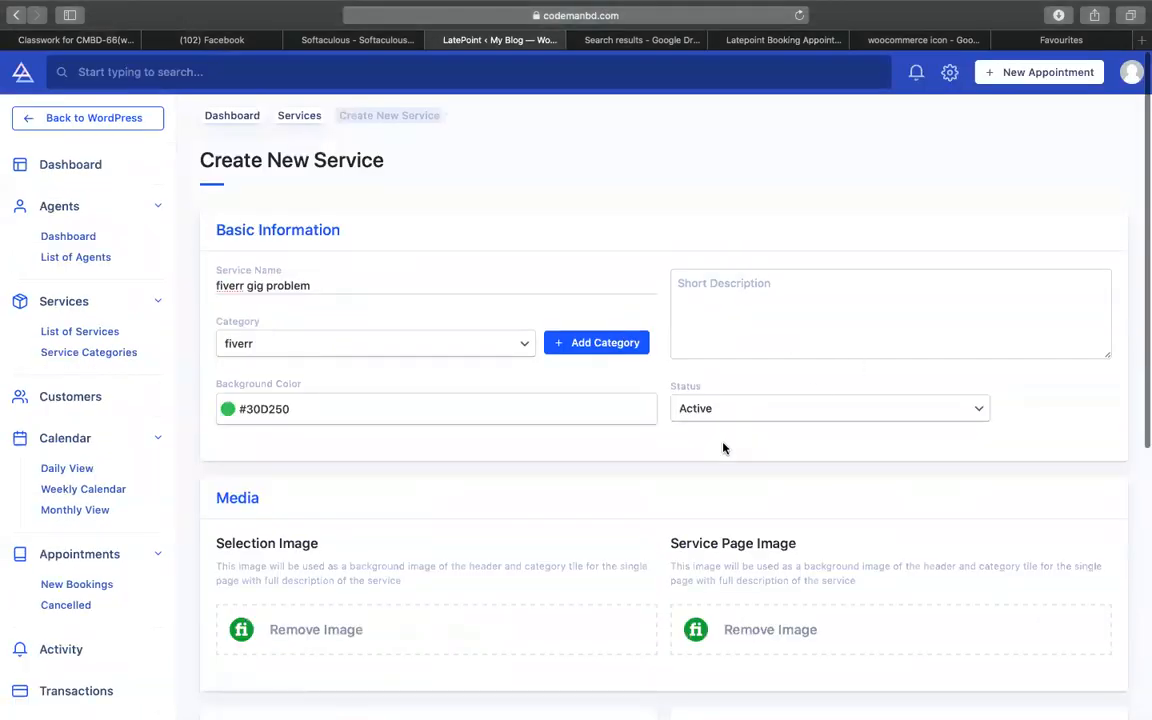
{"action": "left_click", "coordinate": [722, 417]}
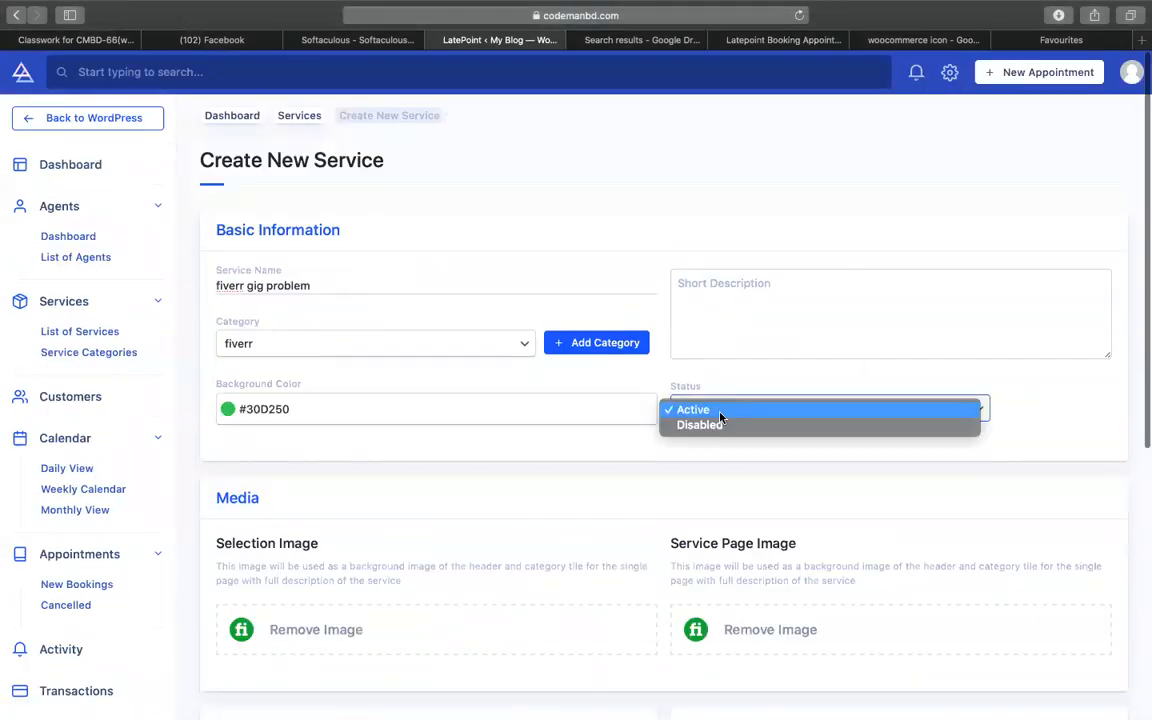
{"action": "left_click", "coordinate": [630, 452]}
{"action": "scroll", "coordinate": [620, 473], "scroll_direction": "down", "scroll_amount": 5}
- Set charge amount 0 and service duration 15, leaving minimum price empty
{"action": "left_click", "coordinate": [275, 395]}
{"action": "type", "text": "0"}
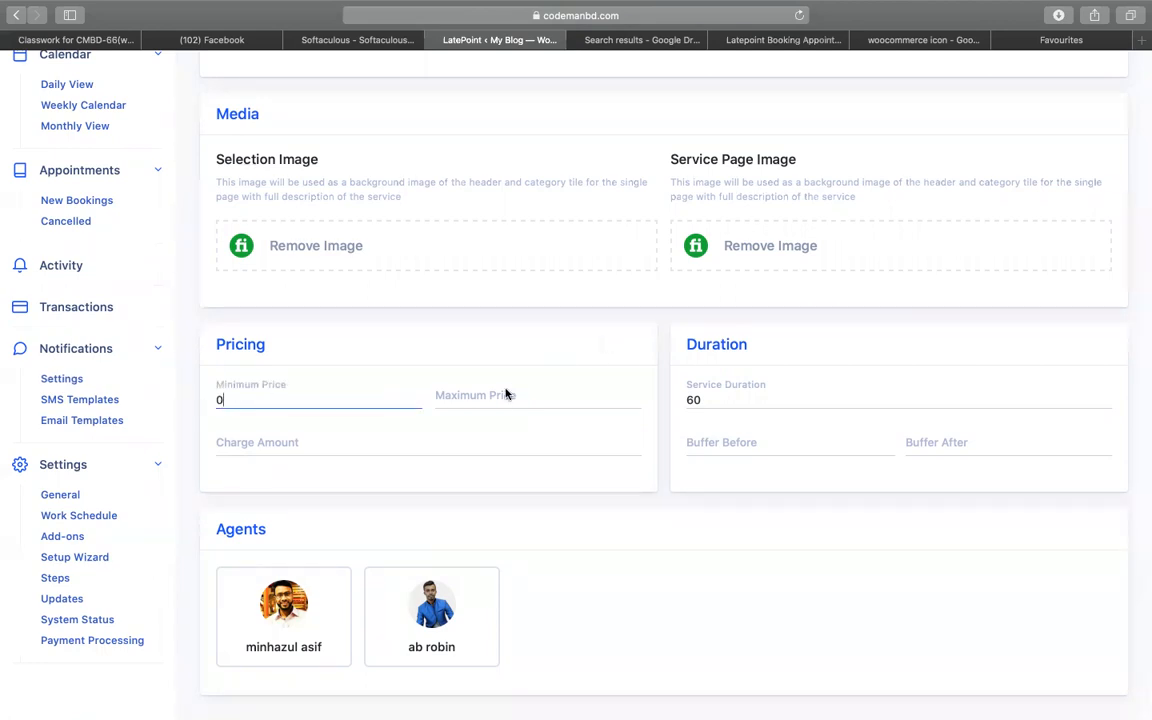
{"action": "key", "text": "BackSpace"}
{"action": "left_click", "coordinate": [226, 442]}
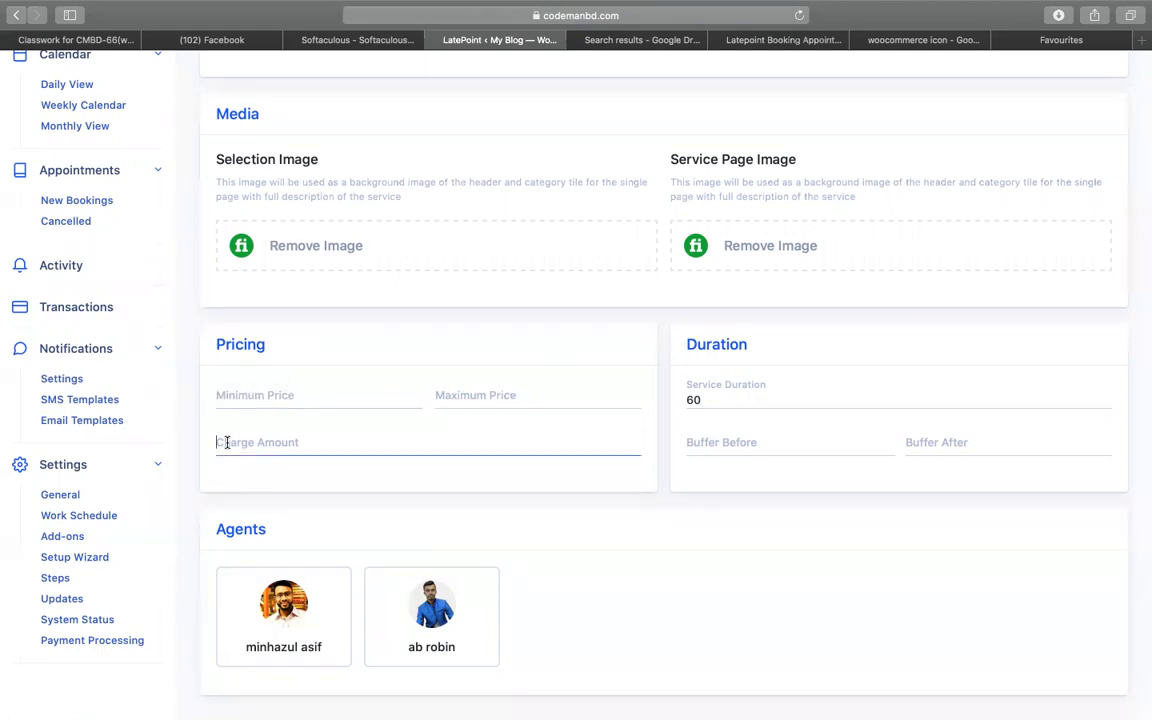
{"action": "type", "text": "0"}
{"action": "double_click", "coordinate": [726, 401]}
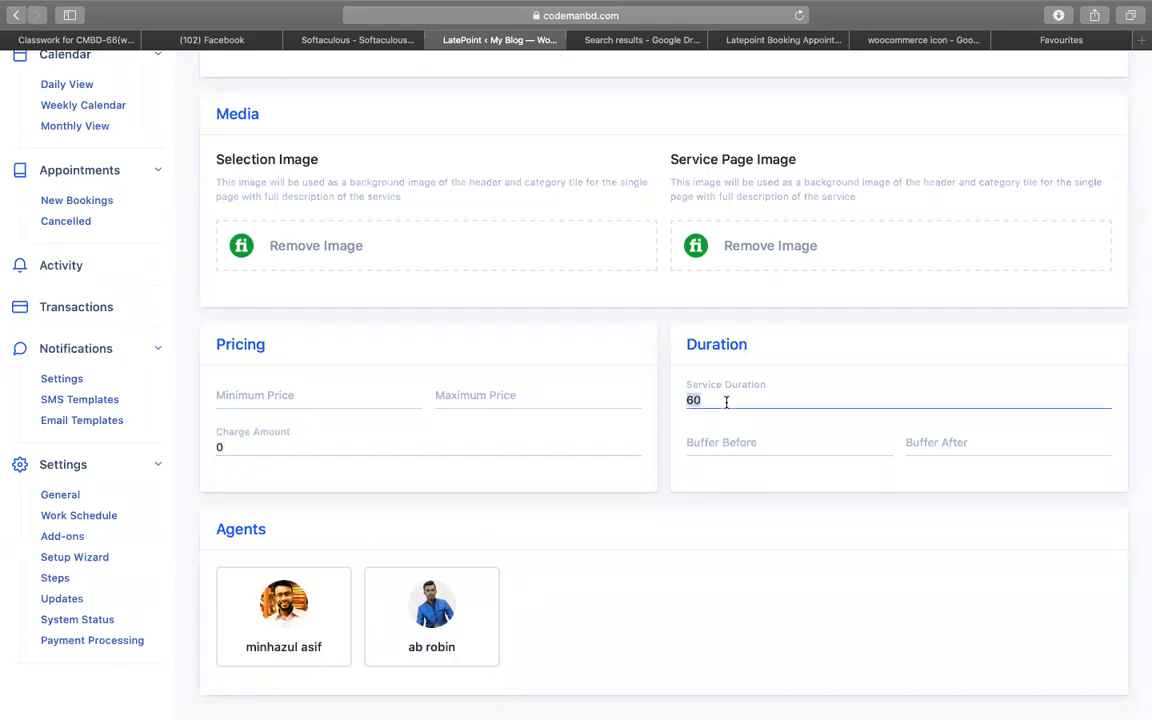
{"action": "type", "text": "15"}
- Assign both agents and save the fiverr gig problem service
{"action": "scroll", "coordinate": [829, 419], "scroll_direction": "down", "scroll_amount": 2}
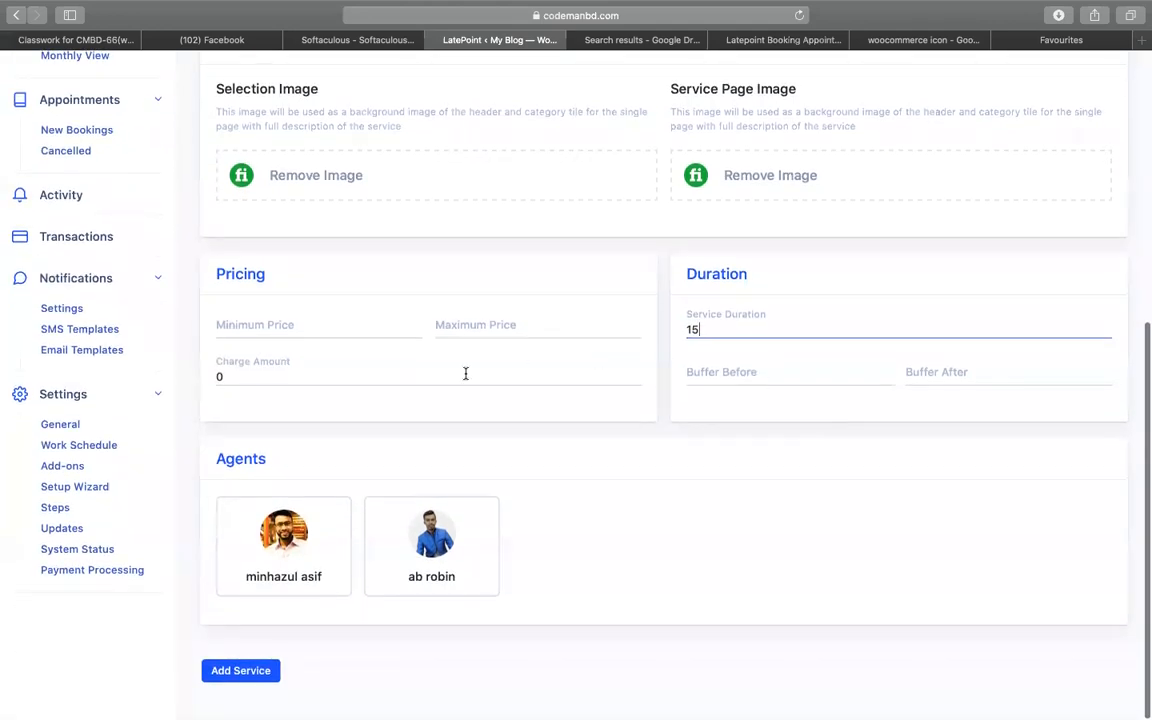
{"action": "left_click", "coordinate": [298, 530]}
{"action": "left_click", "coordinate": [398, 563]}
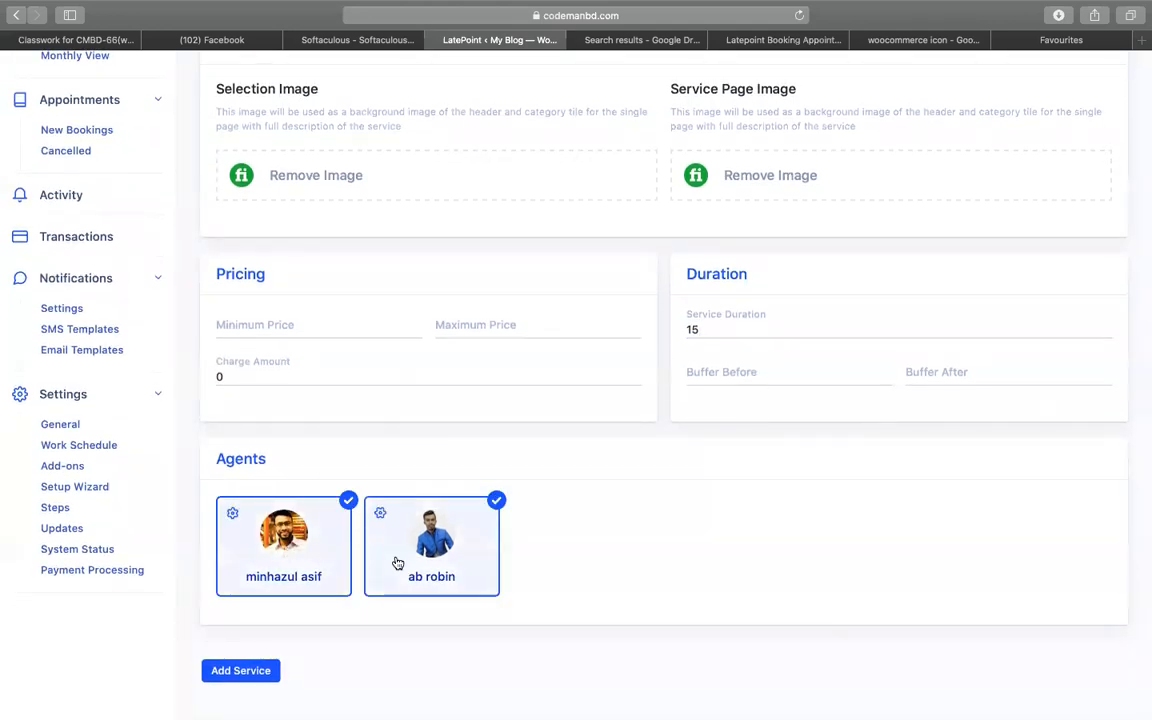
{"action": "left_click", "coordinate": [255, 669]}
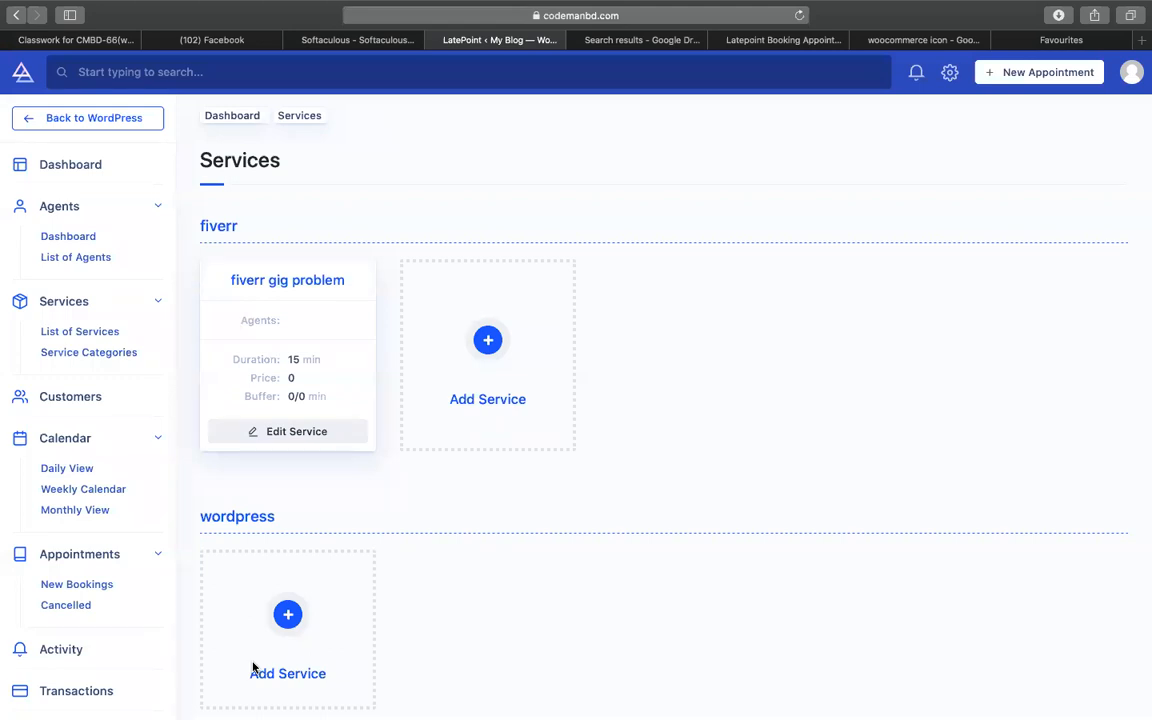
- Create a fiverr-category service named 'fiverr order problem' with green #67FF14 background colour
{"action": "left_click", "coordinate": [468, 352]}
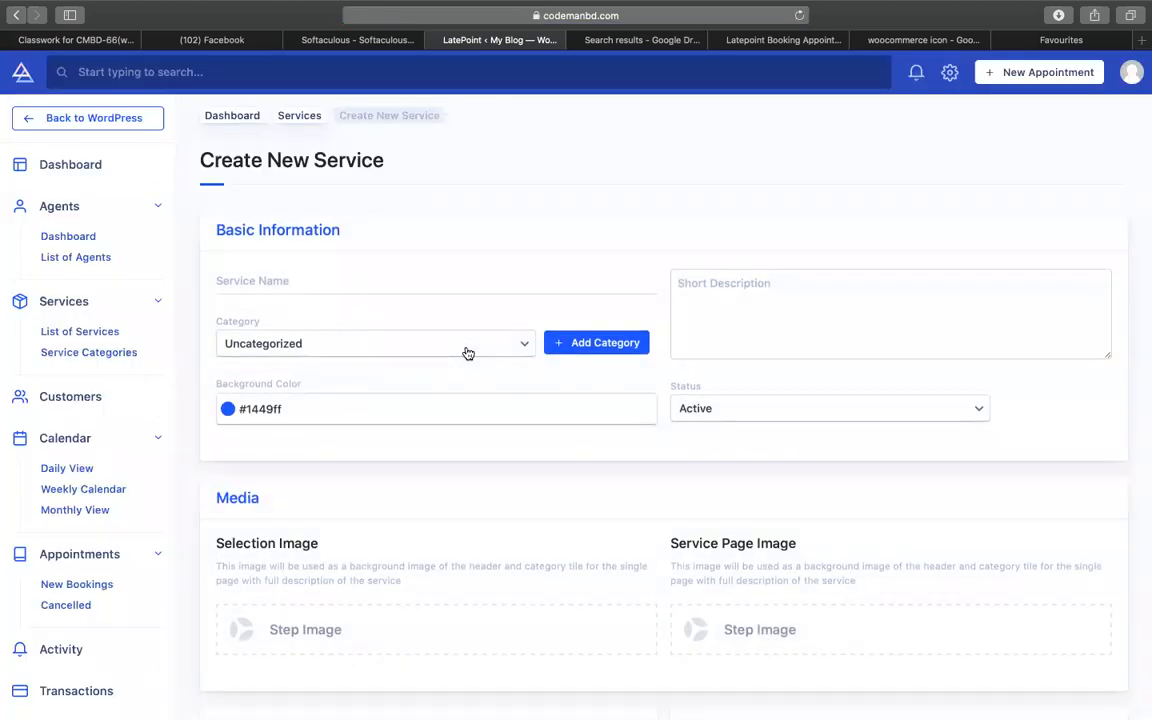
{"action": "left_click", "coordinate": [378, 282]}
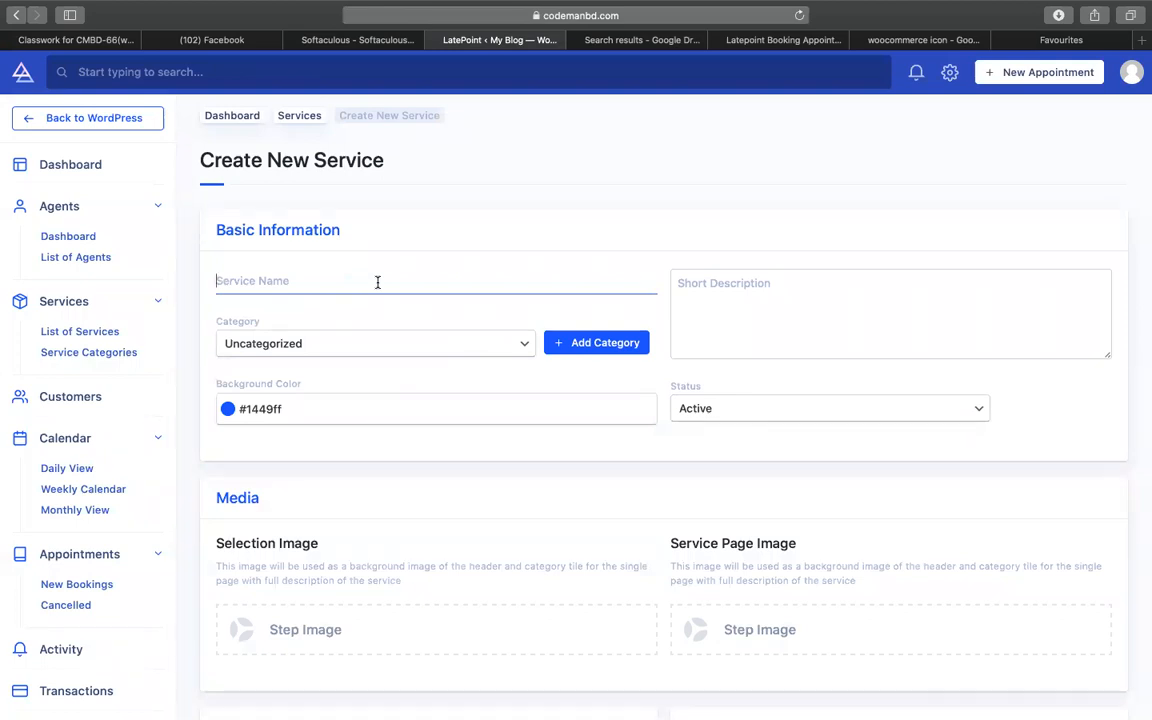
{"action": "type", "text": "fiverr order p"}
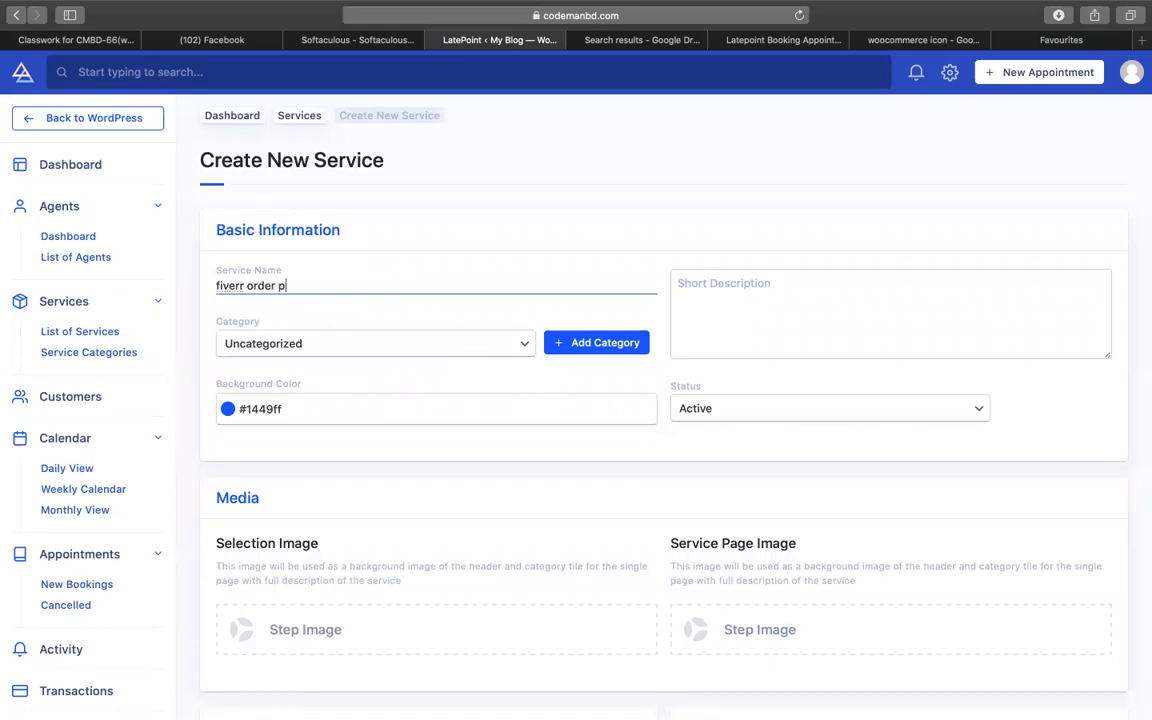
{"action": "type", "text": "roblem"}
{"action": "left_click", "coordinate": [393, 348]}
{"action": "left_click", "coordinate": [388, 361]}
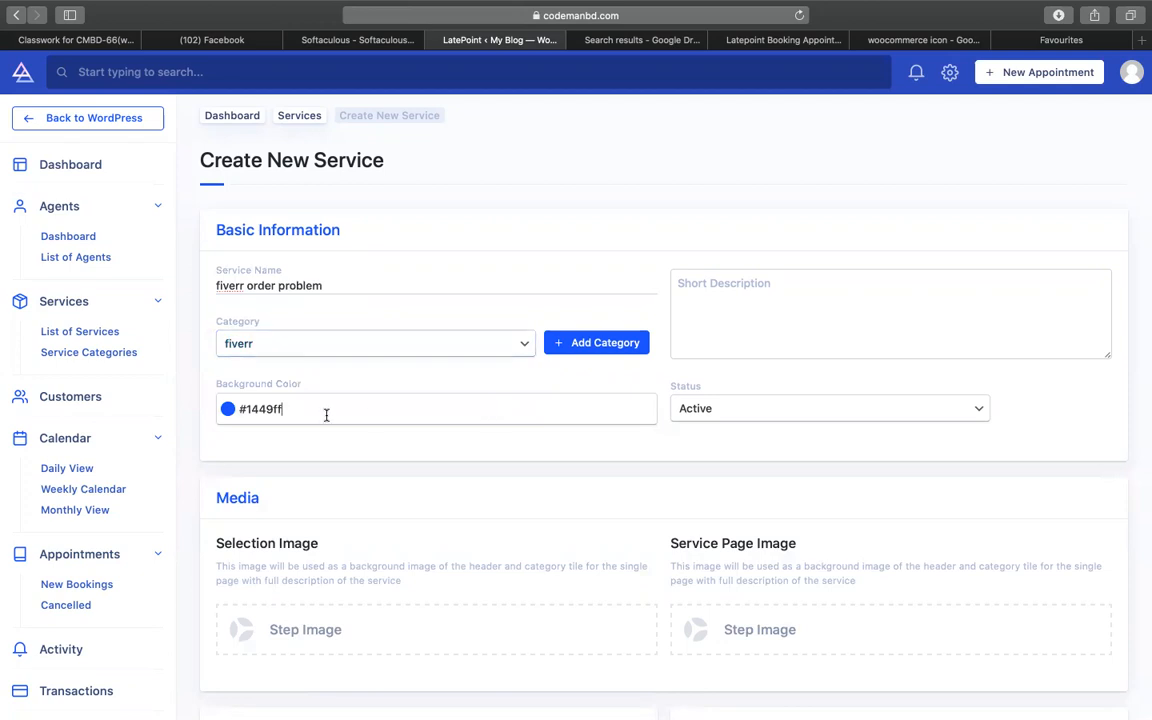
{"action": "left_click", "coordinate": [229, 410]}
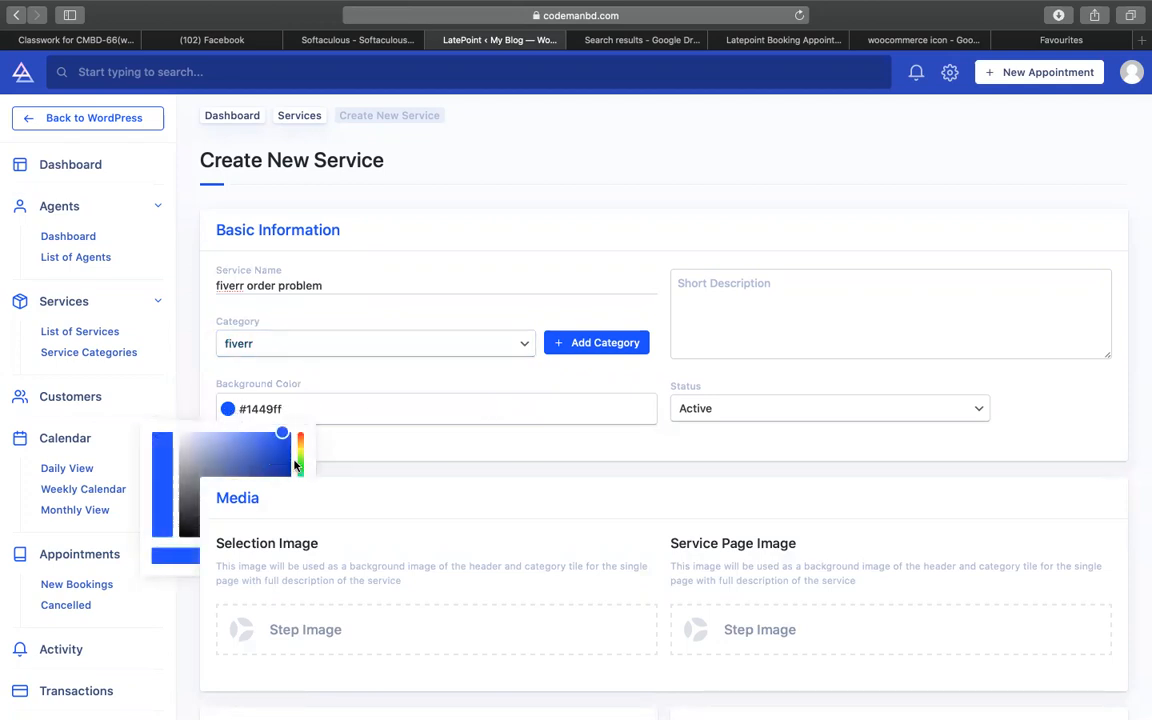
{"action": "left_click", "coordinate": [299, 465]}
{"action": "left_click", "coordinate": [430, 452]}
{"action": "scroll", "coordinate": [509, 447], "scroll_direction": "down", "scroll_amount": 2}
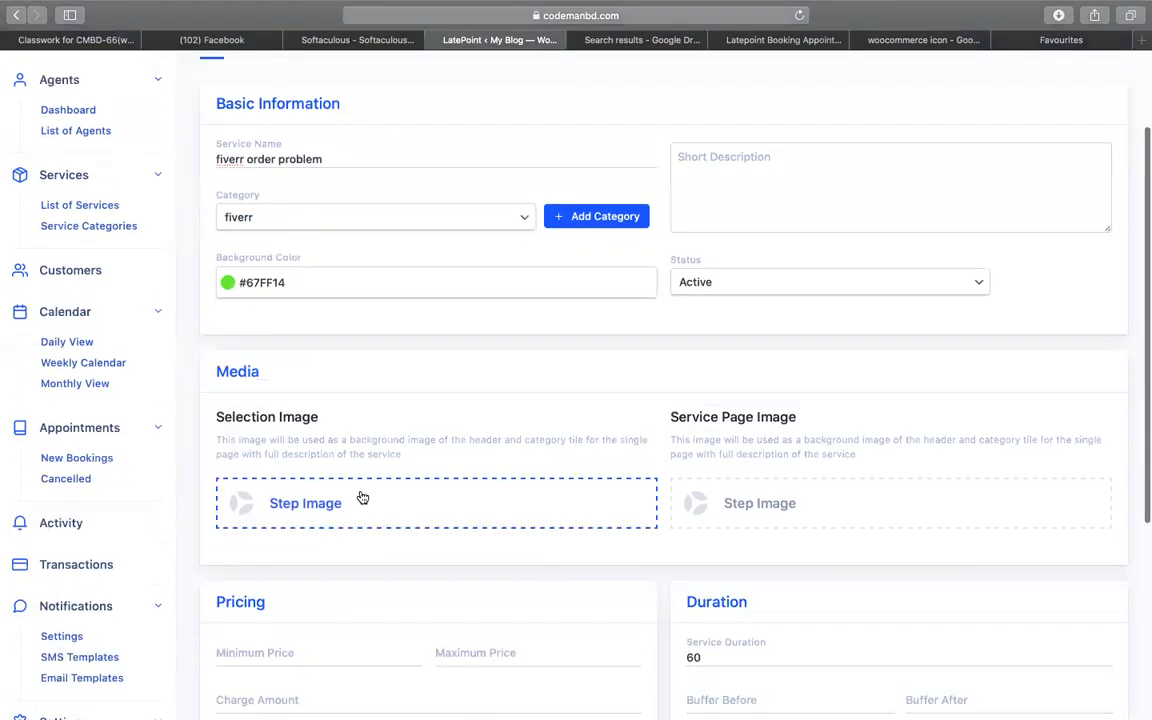
{"action": "left_click", "coordinate": [368, 501]}
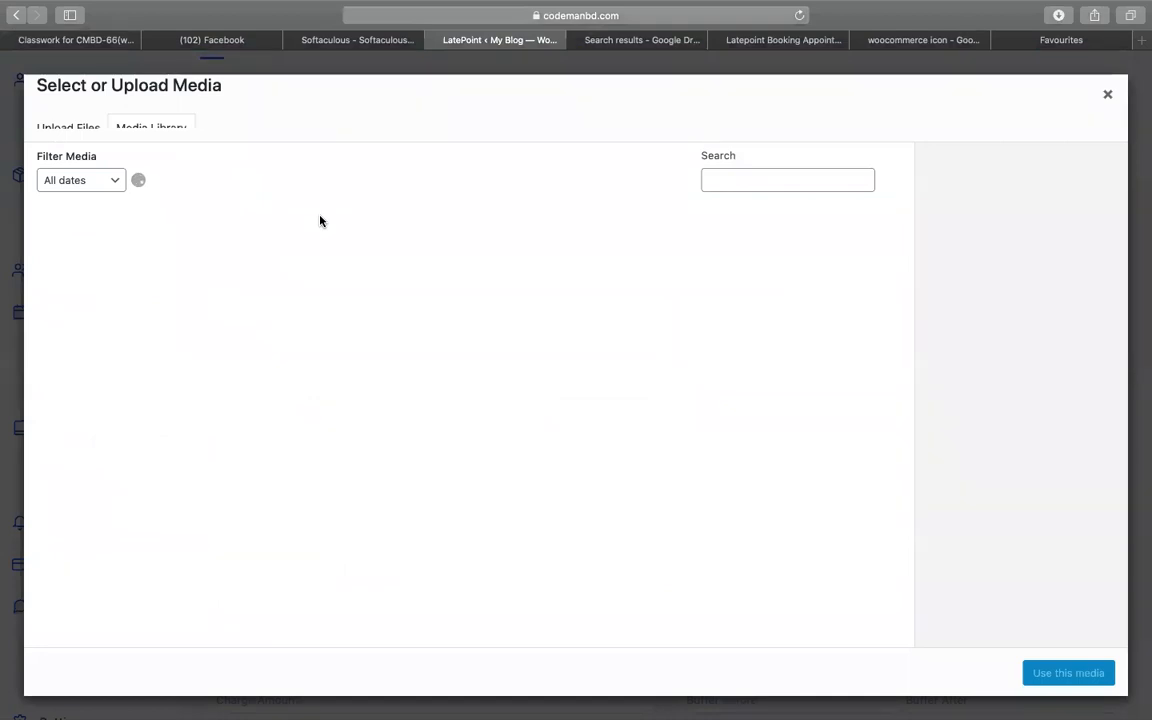
- Use the fi image (f.png) for both the selection and service page images
{"action": "left_click", "coordinate": [288, 252]}
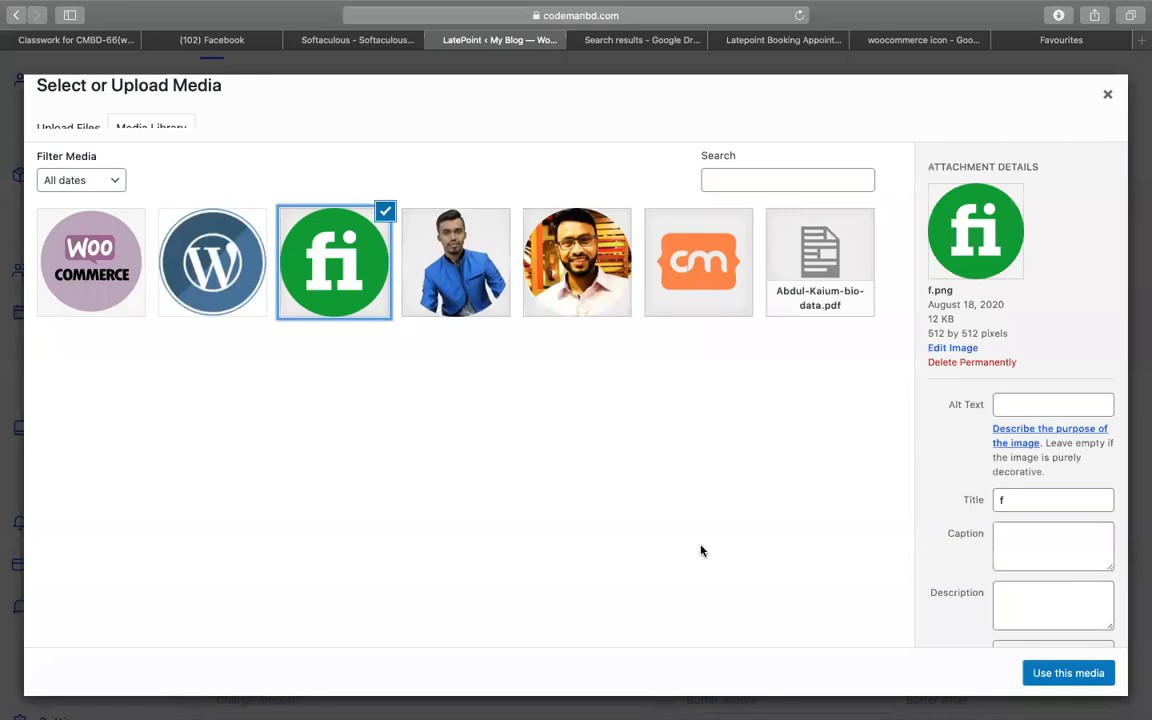
{"action": "left_click", "coordinate": [1053, 682]}
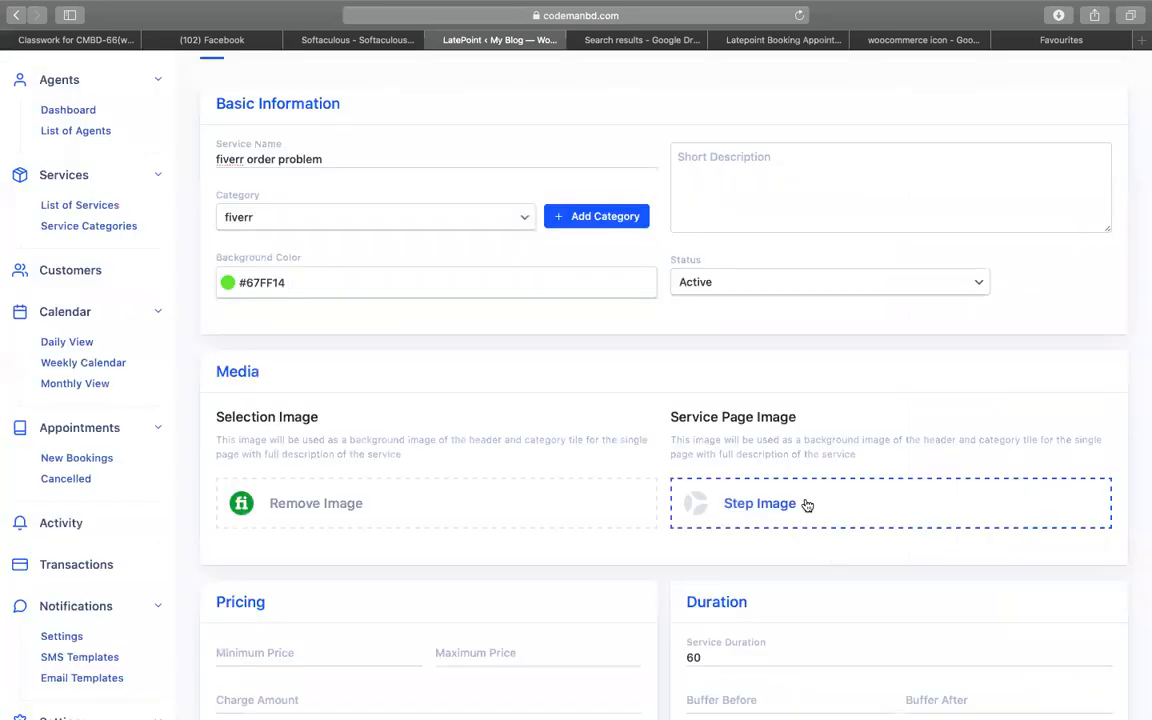
{"action": "left_click", "coordinate": [805, 503]}
{"action": "left_click", "coordinate": [298, 226]}
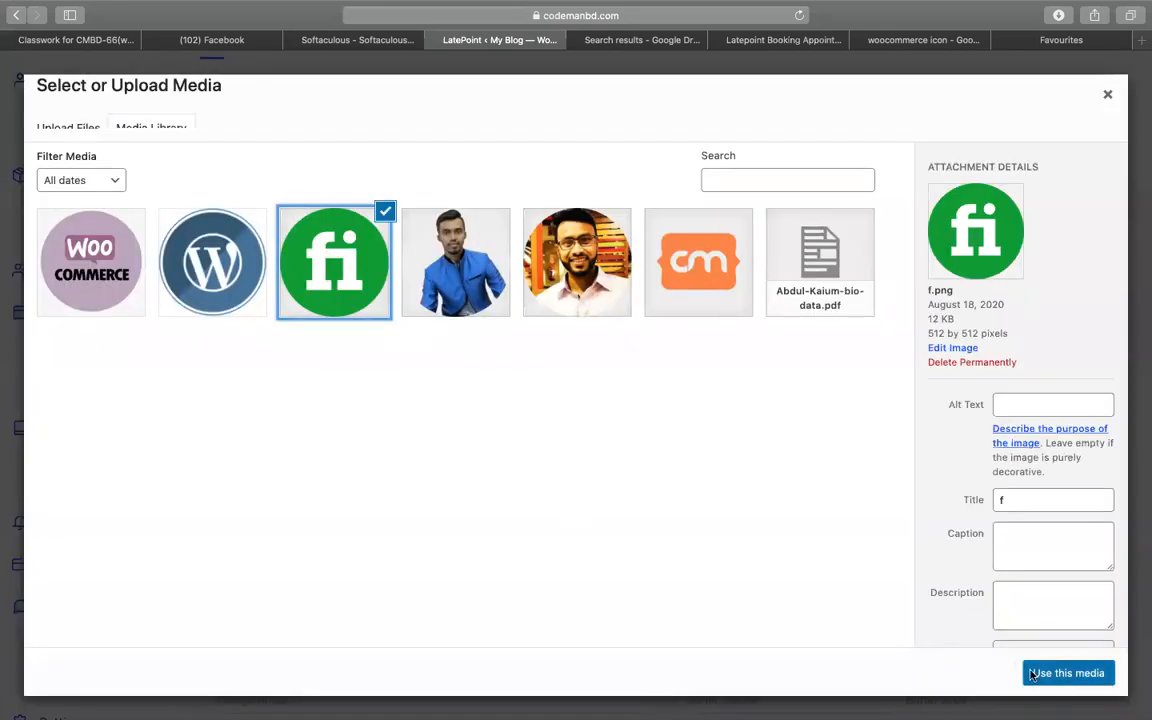
{"action": "left_click", "coordinate": [1059, 678]}
{"action": "scroll", "coordinate": [527, 556], "scroll_direction": "down", "scroll_amount": 3}
{"action": "left_click", "coordinate": [256, 501]}
{"action": "type", "text": "0"}
{"action": "key", "text": "BackSpace"}
{"action": "type", "text": "0"}
{"action": "left_click", "coordinate": [746, 448]}
{"action": "key", "text": "BackSpace"}
{"action": "key", "text": "BackSpace"}
{"action": "type", "text": "15"}
{"action": "scroll", "coordinate": [744, 455], "scroll_direction": "down", "scroll_amount": 2}
{"action": "left_click", "coordinate": [321, 525]}
{"action": "left_click", "coordinate": [424, 541]}
{"action": "left_click", "coordinate": [422, 540]}
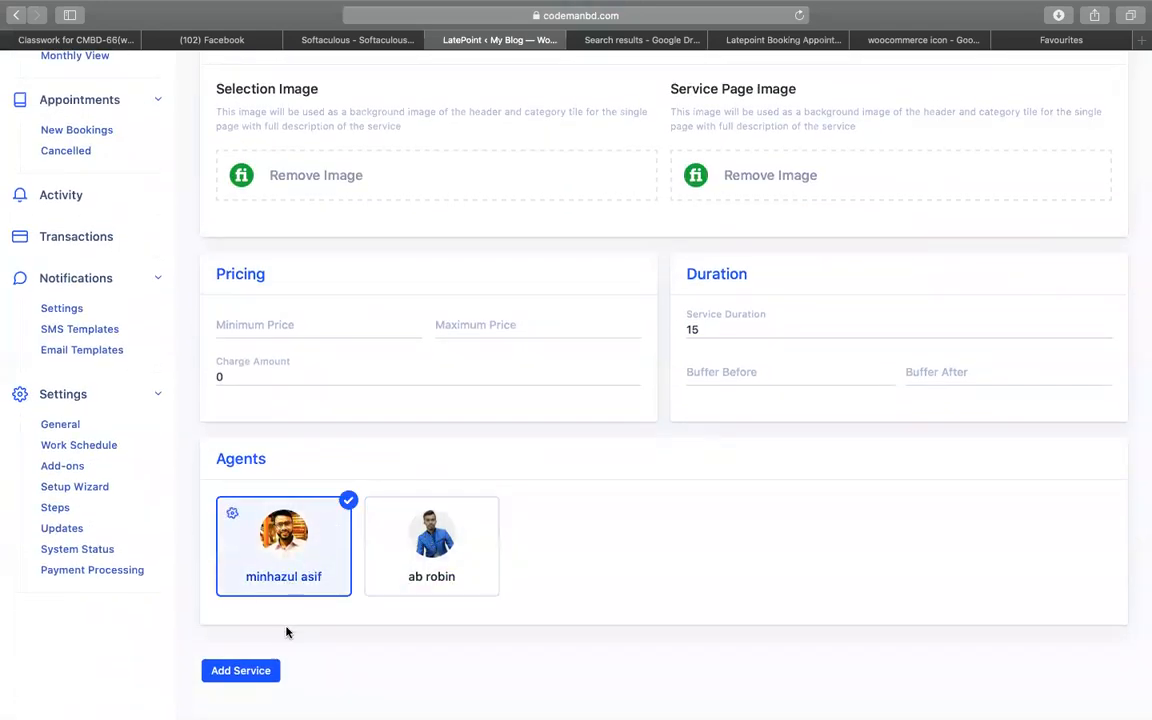
- Save the fiverr order problem service and start a new service in the wordpress category
{"action": "left_click", "coordinate": [244, 671]}
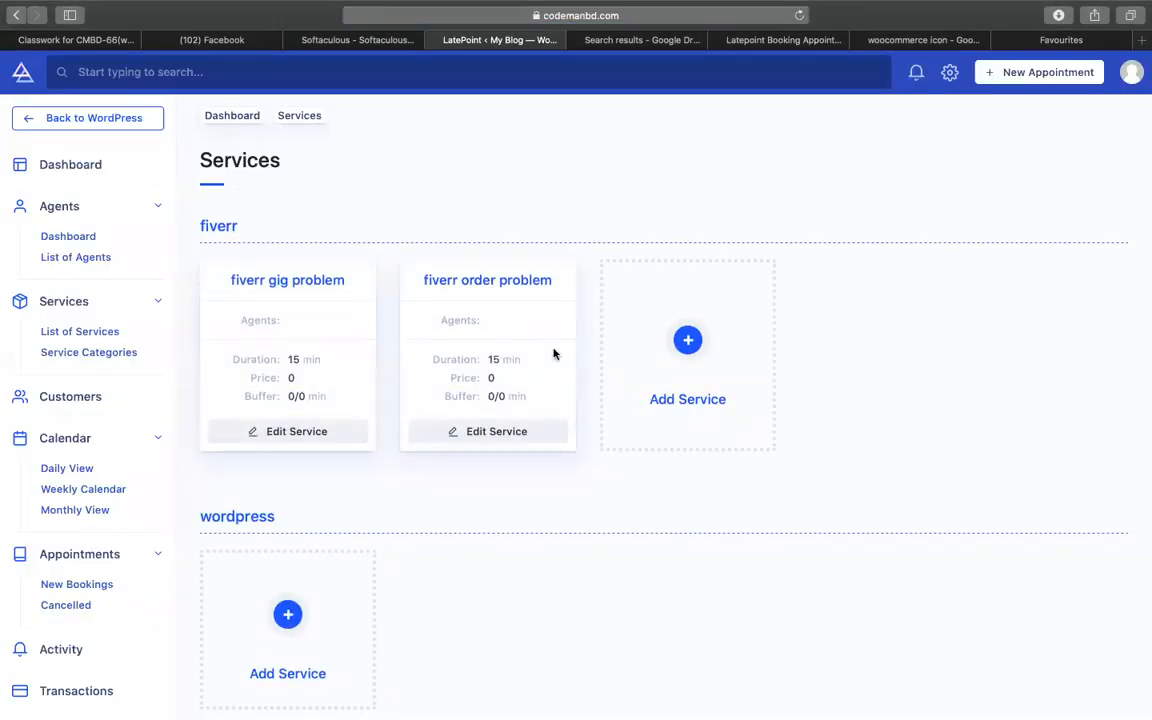
{"action": "scroll", "coordinate": [514, 437], "scroll_direction": "down", "scroll_amount": 5}
{"action": "left_click", "coordinate": [304, 418]}
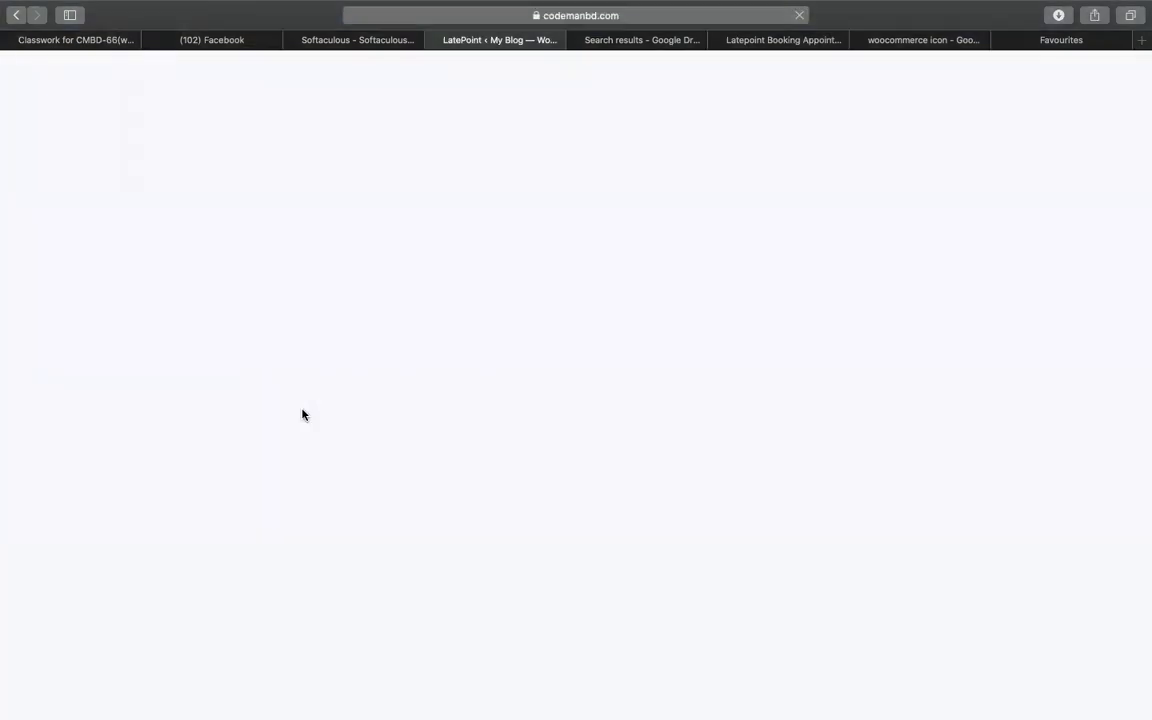
- Name the service 'wordpress website issues', put it in the wordpress category, colour #163CBB
{"action": "left_click", "coordinate": [314, 281]}
{"action": "type", "text": "wordpress website issue"}
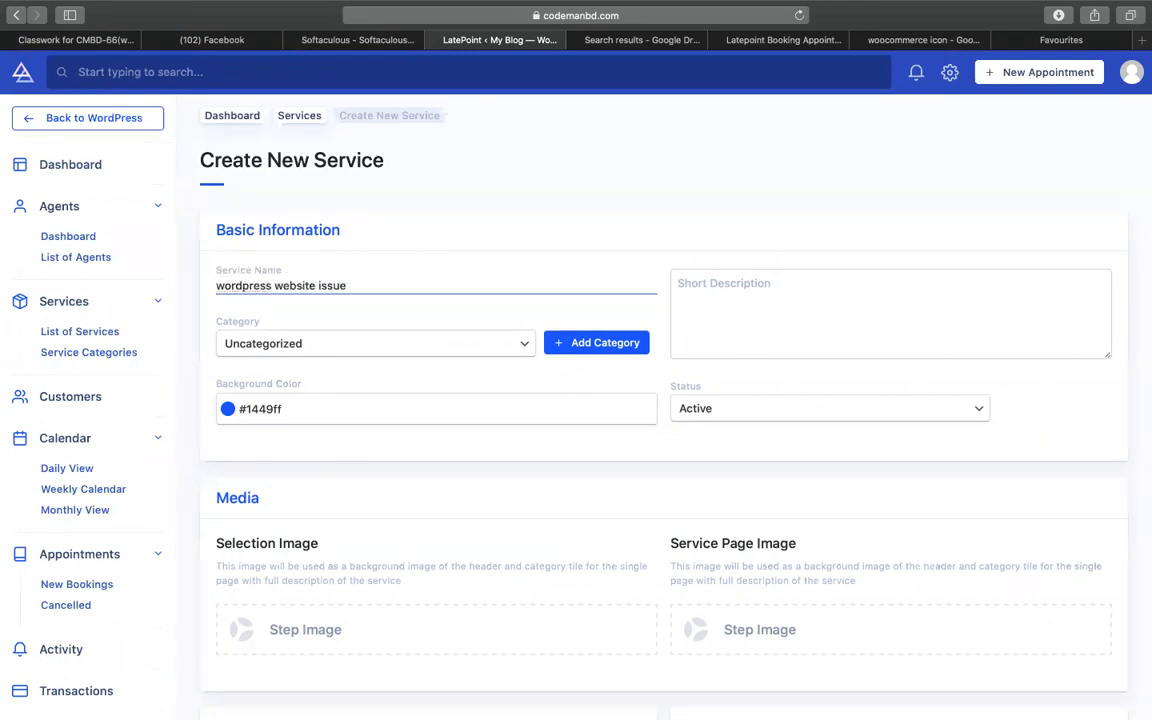
{"action": "left_click", "coordinate": [303, 345]}
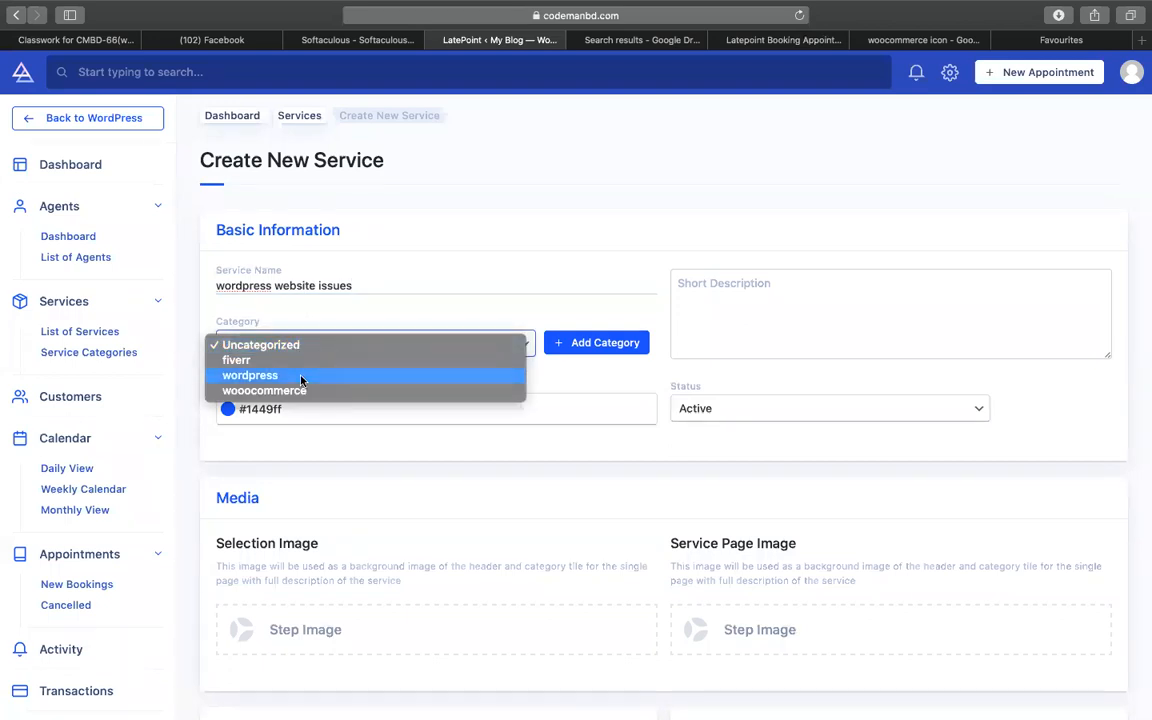
{"action": "left_click", "coordinate": [300, 373]}
{"action": "left_click", "coordinate": [261, 418]}
{"action": "left_click", "coordinate": [277, 460]}
{"action": "left_click", "coordinate": [378, 463]}
{"action": "scroll", "coordinate": [365, 470], "scroll_direction": "down", "scroll_amount": 5}
- Use the WordPress logo (wp.png) for both the selection and service page images
{"action": "left_click", "coordinate": [311, 427]}
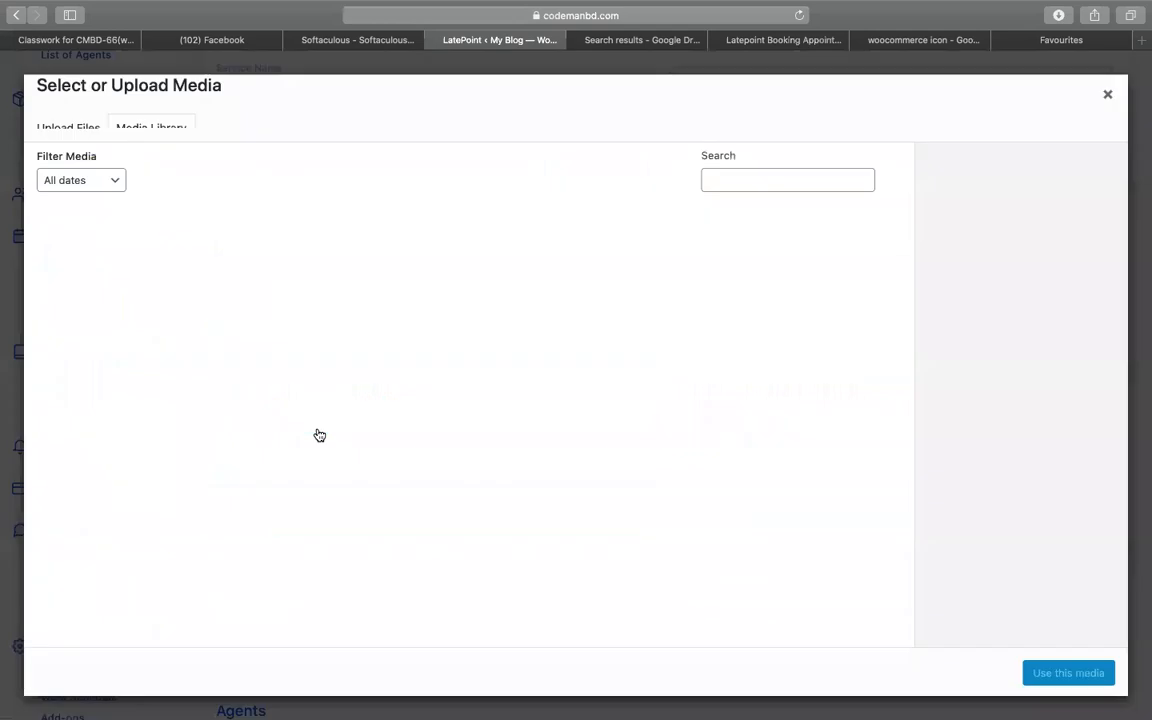
{"action": "left_click", "coordinate": [212, 250]}
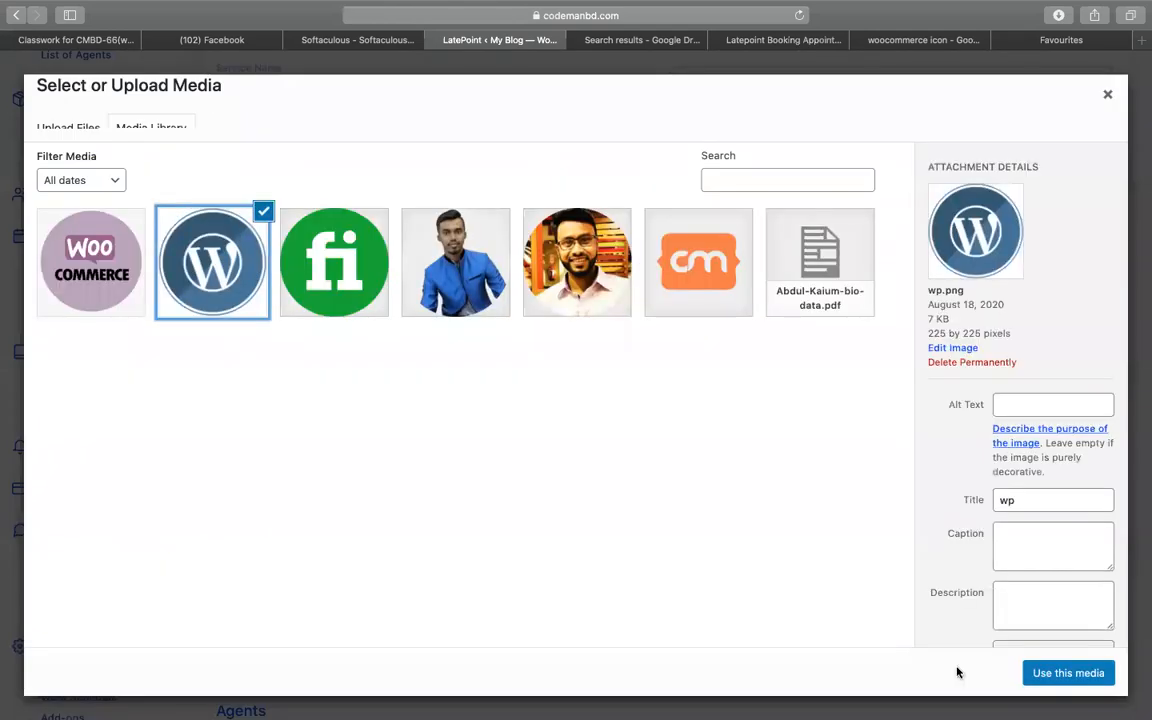
{"action": "left_click", "coordinate": [1068, 674]}
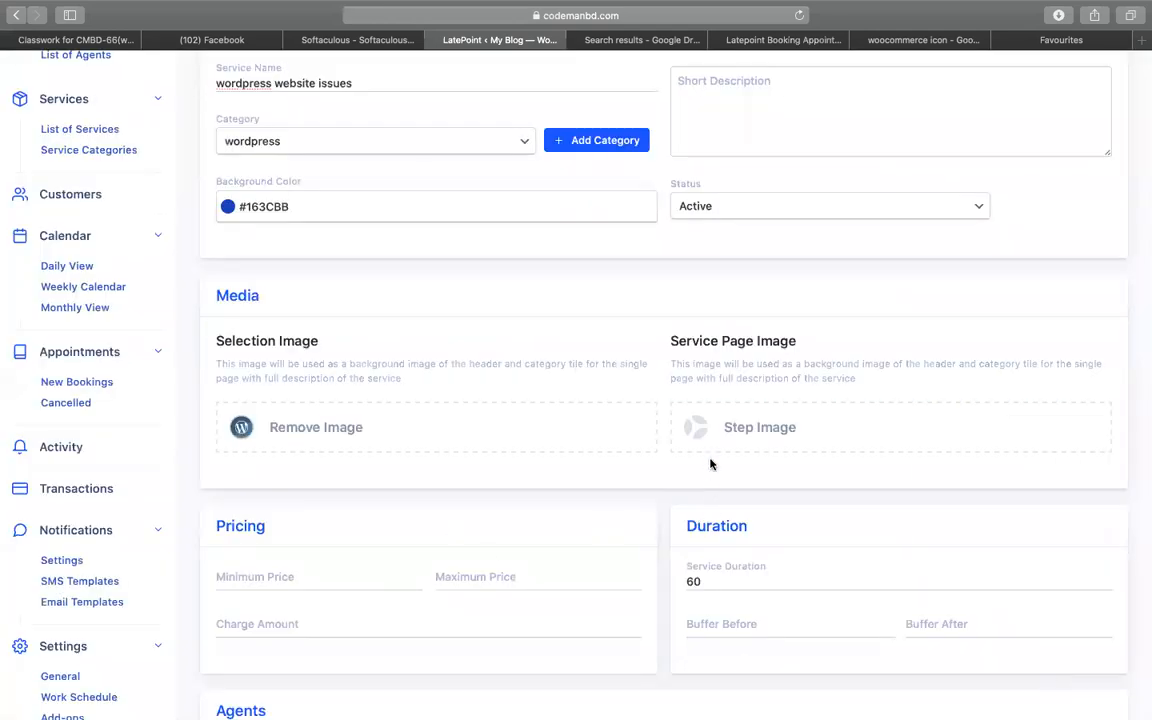
{"action": "left_click", "coordinate": [711, 445]}
{"action": "left_click", "coordinate": [212, 262]}
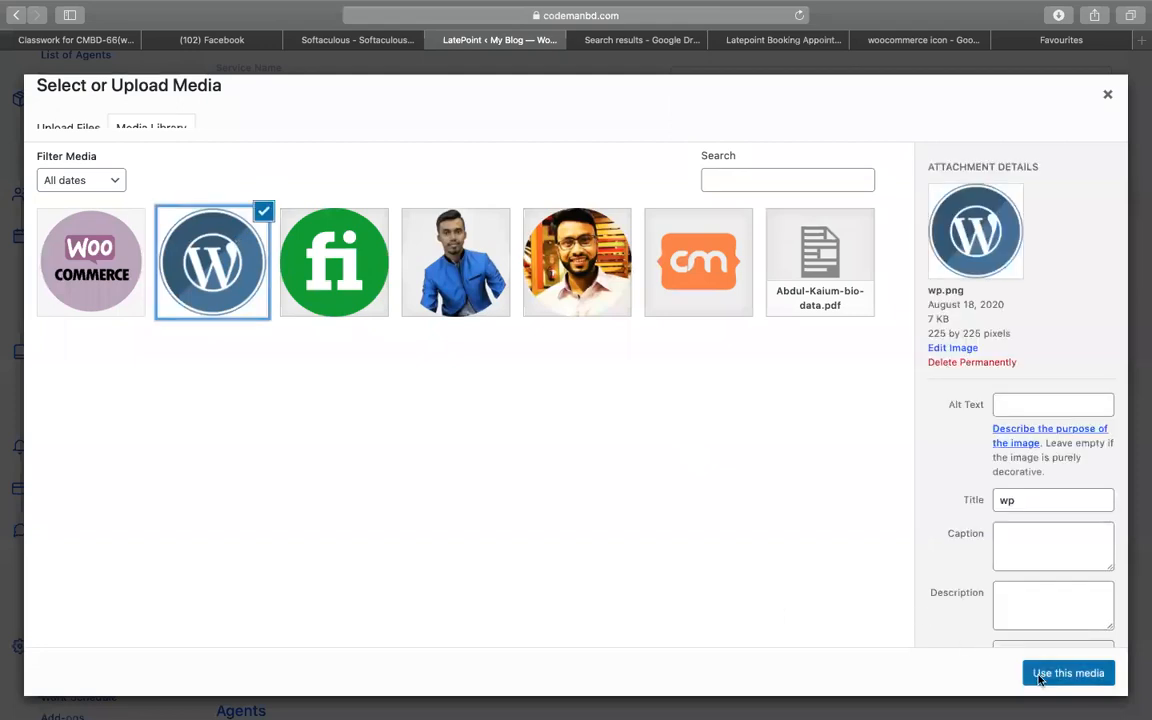
{"action": "left_click", "coordinate": [1040, 677]}
- Set charge 0 and duration 30 minutes, assign both agents, and save the service
{"action": "scroll", "coordinate": [312, 567], "scroll_direction": "down", "scroll_amount": 3}
{"action": "left_click", "coordinate": [307, 376]}
{"action": "type", "text": "0"}
{"action": "double_click", "coordinate": [764, 330]}
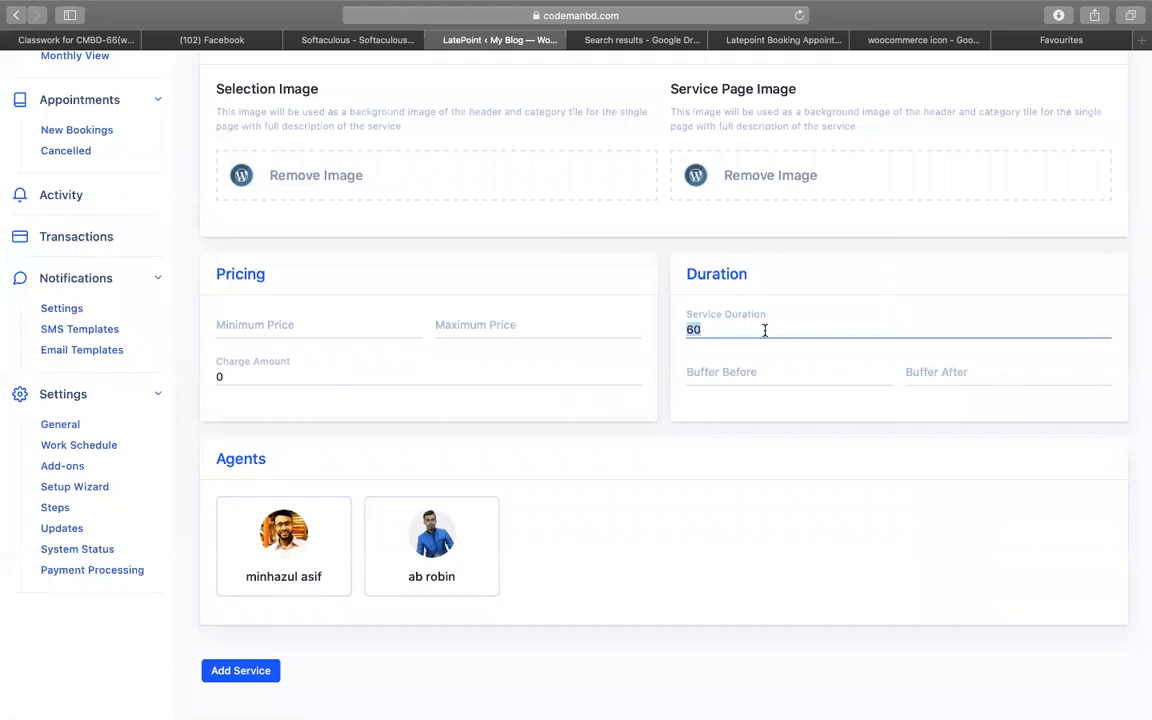
{"action": "type", "text": "30"}
{"action": "left_click", "coordinate": [290, 545]}
{"action": "left_click", "coordinate": [413, 545]}
{"action": "left_click", "coordinate": [241, 674]}
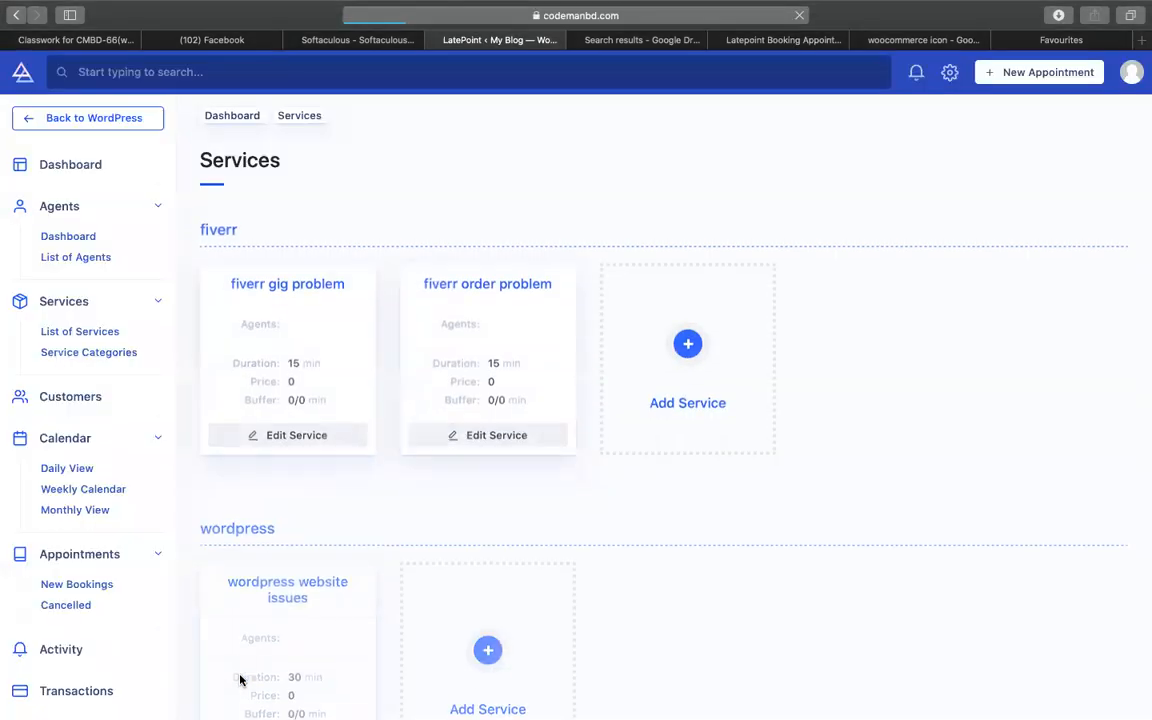
- Start a new service in the wooocommerce category and enter the name 'Woocommerce services'
{"action": "scroll", "coordinate": [289, 616], "scroll_direction": "down", "scroll_amount": 5}
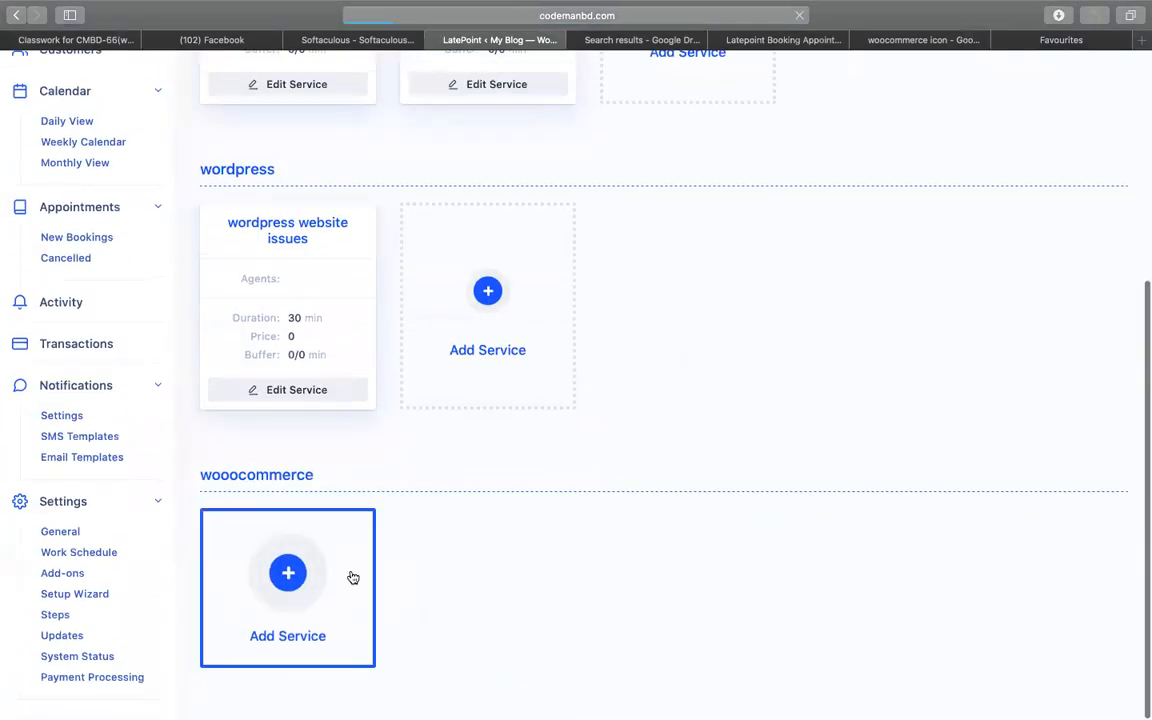
{"action": "left_click", "coordinate": [353, 578]}
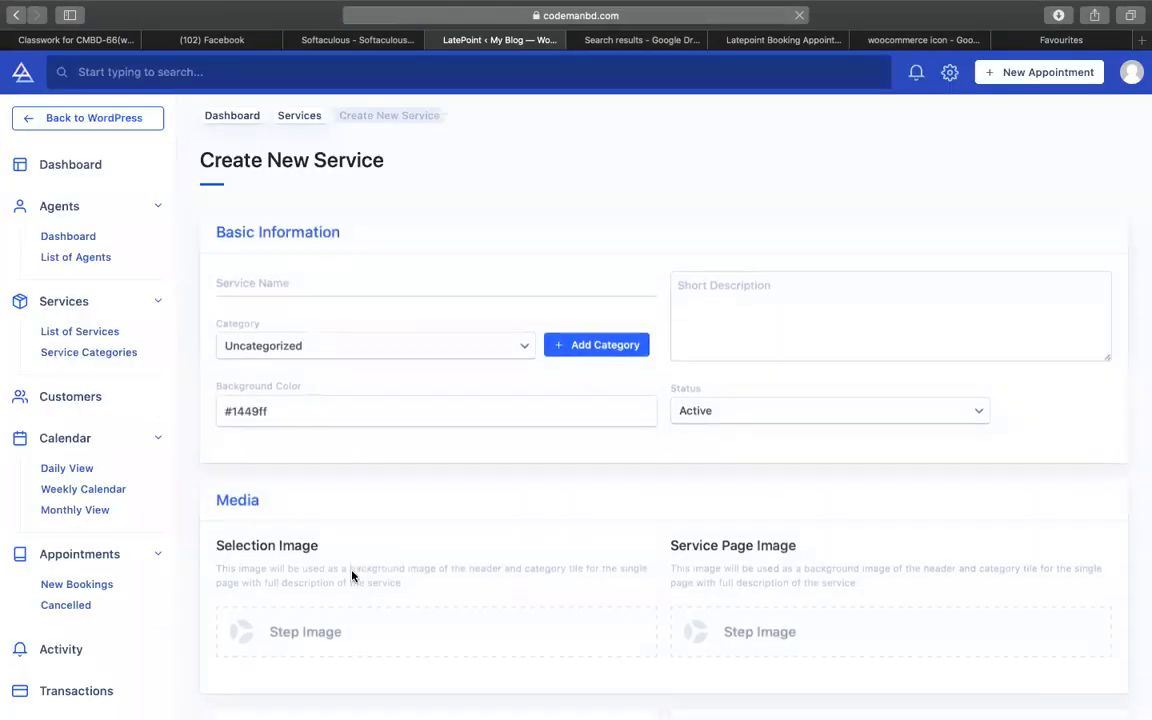
{"action": "left_click", "coordinate": [347, 278]}
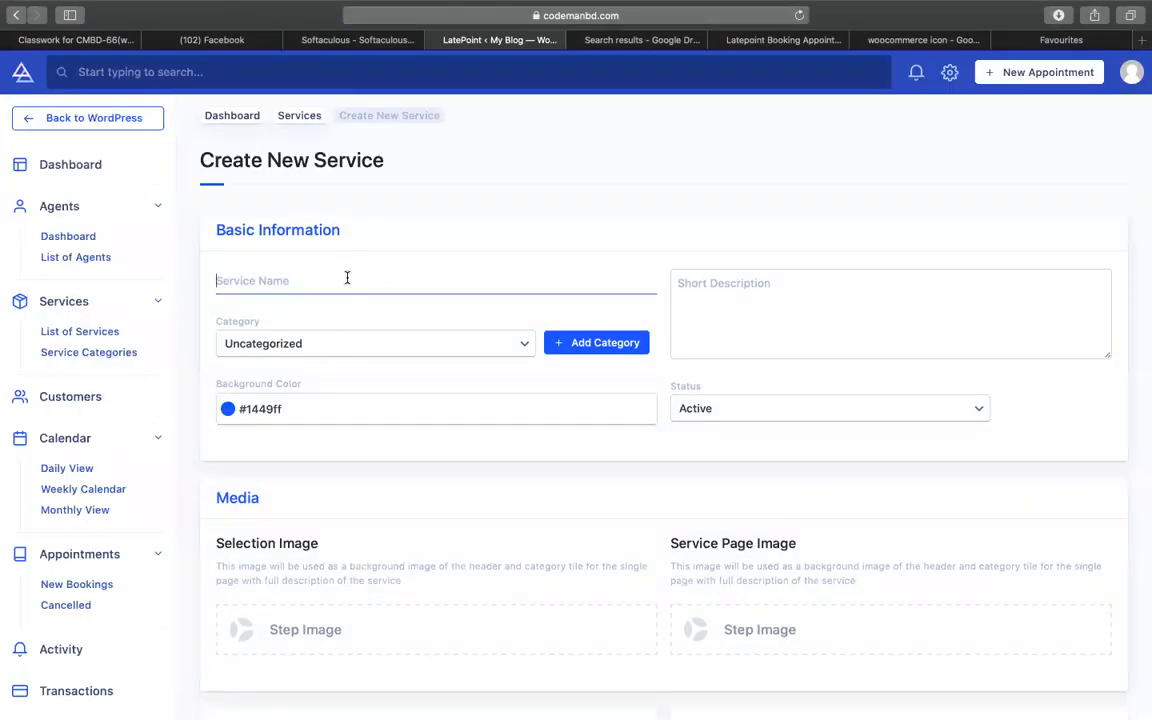
{"action": "type", "text": "woocommerce."}
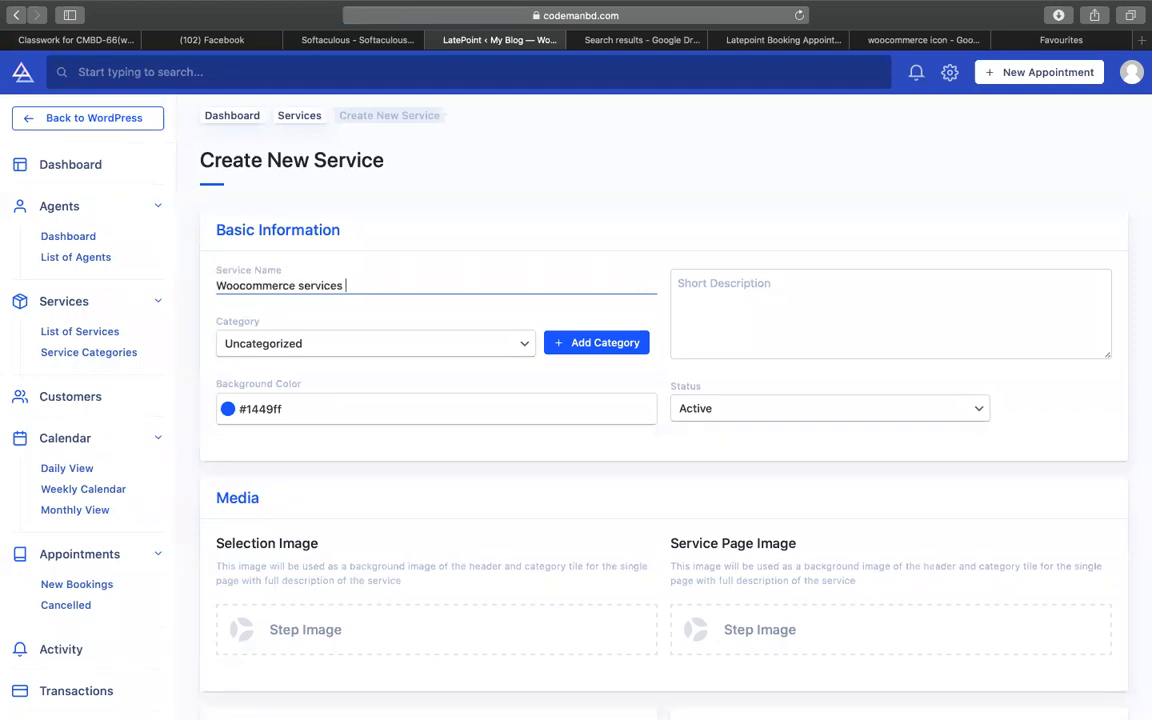
- Choose the wooocommerce category and set the background colour to olive #A9950D
{"action": "scroll", "coordinate": [566, 283], "scroll_direction": "down", "scroll_amount": 2}
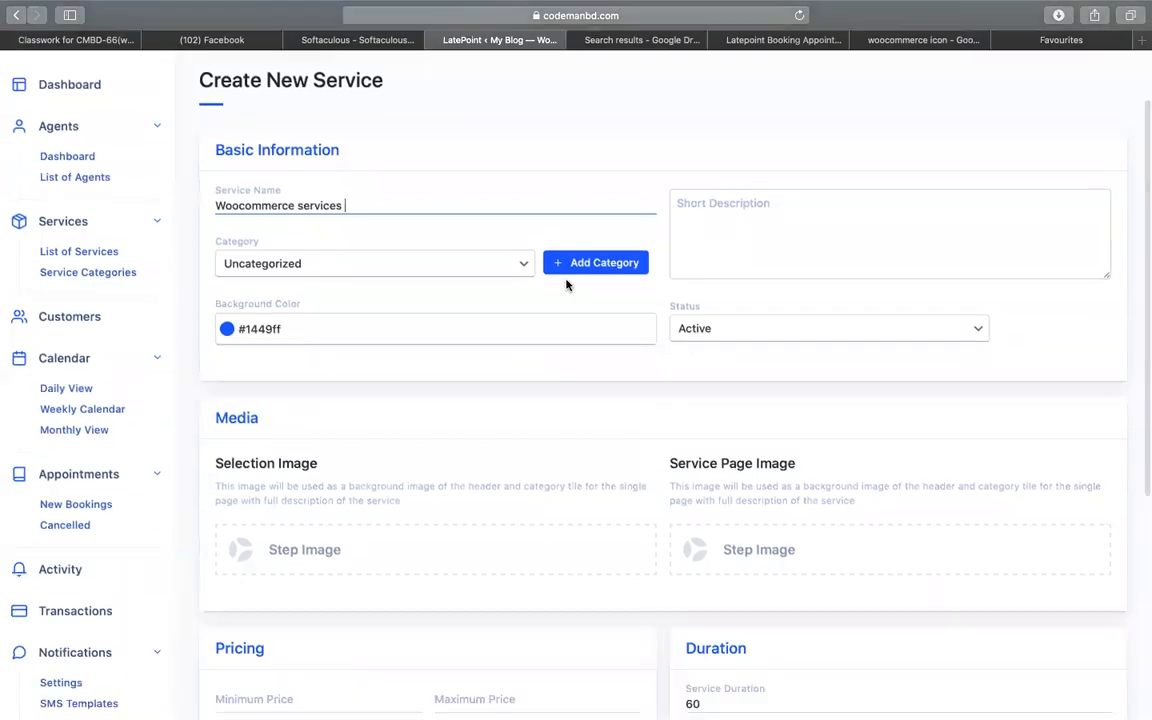
{"action": "left_click", "coordinate": [347, 263]}
{"action": "left_click", "coordinate": [305, 308]}
{"action": "left_click", "coordinate": [243, 336]}
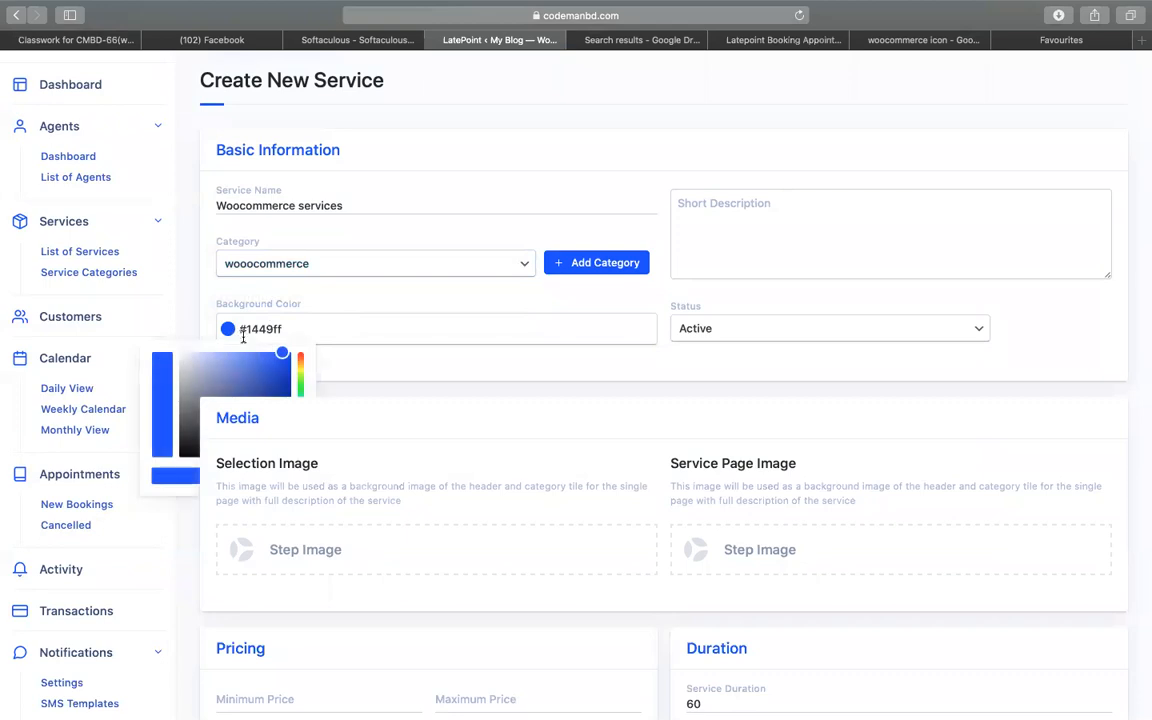
{"action": "left_click", "coordinate": [300, 370]}
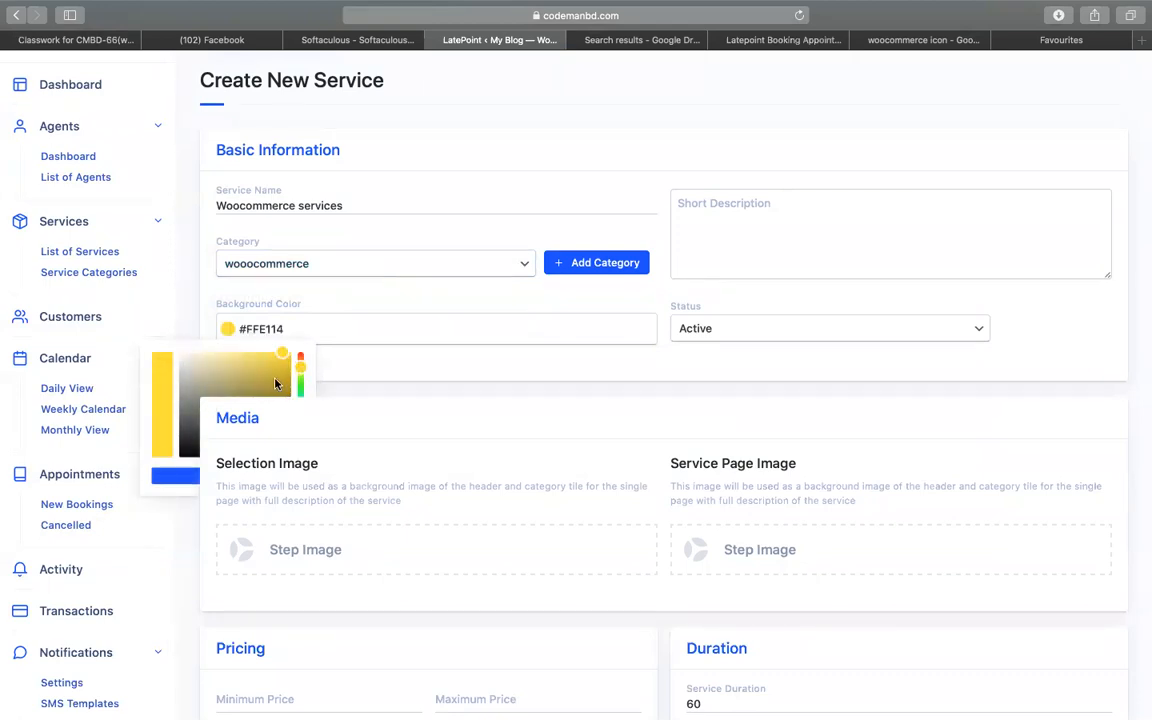
{"action": "scroll", "coordinate": [297, 392], "scroll_direction": "down", "scroll_amount": 2}
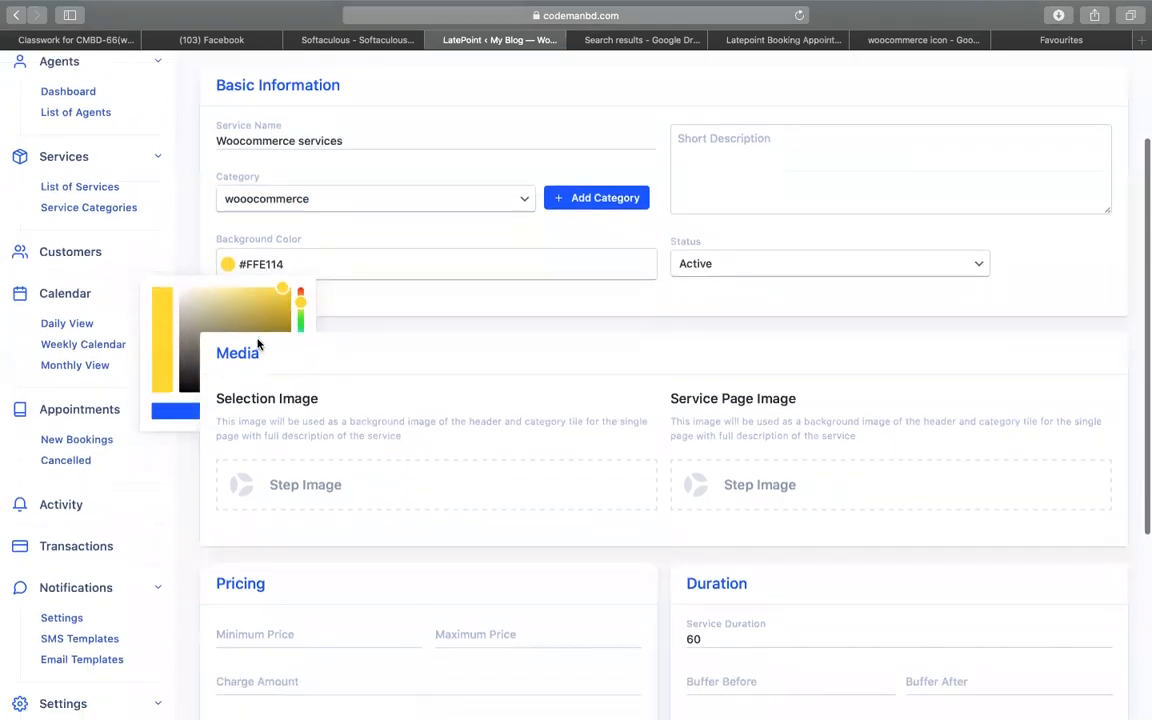
{"action": "left_click", "coordinate": [192, 389]}
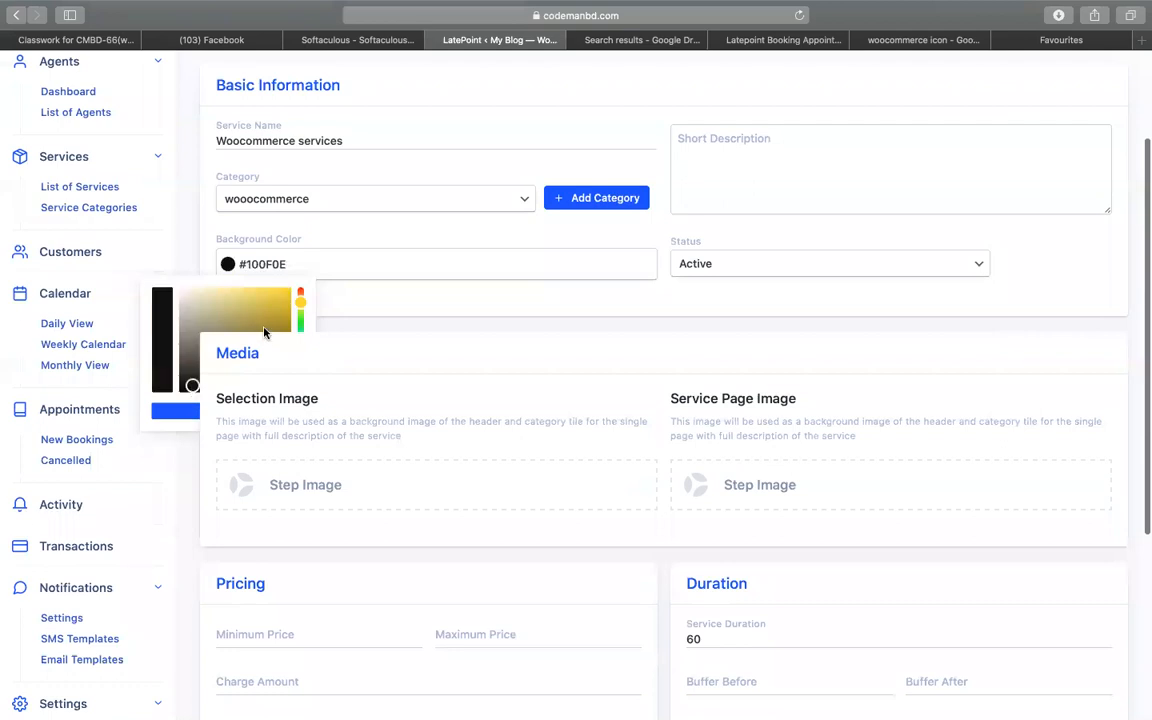
{"action": "left_click", "coordinate": [273, 325]}
{"action": "left_click_drag", "start_coordinate": [273, 324], "coordinate": [340, 321]}
{"action": "scroll", "coordinate": [374, 317], "scroll_direction": "down", "scroll_amount": 1}
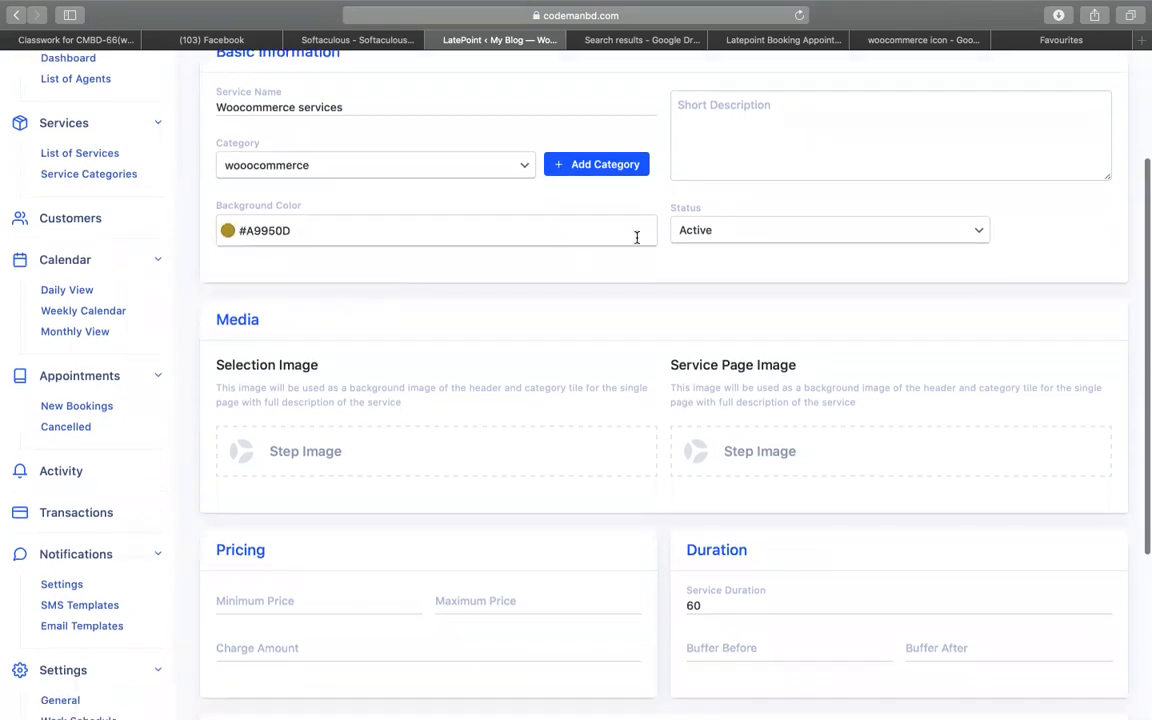
- Use the WooCommerce logo (woo.png) for both the selection and service page images
{"action": "left_click", "coordinate": [342, 445]}
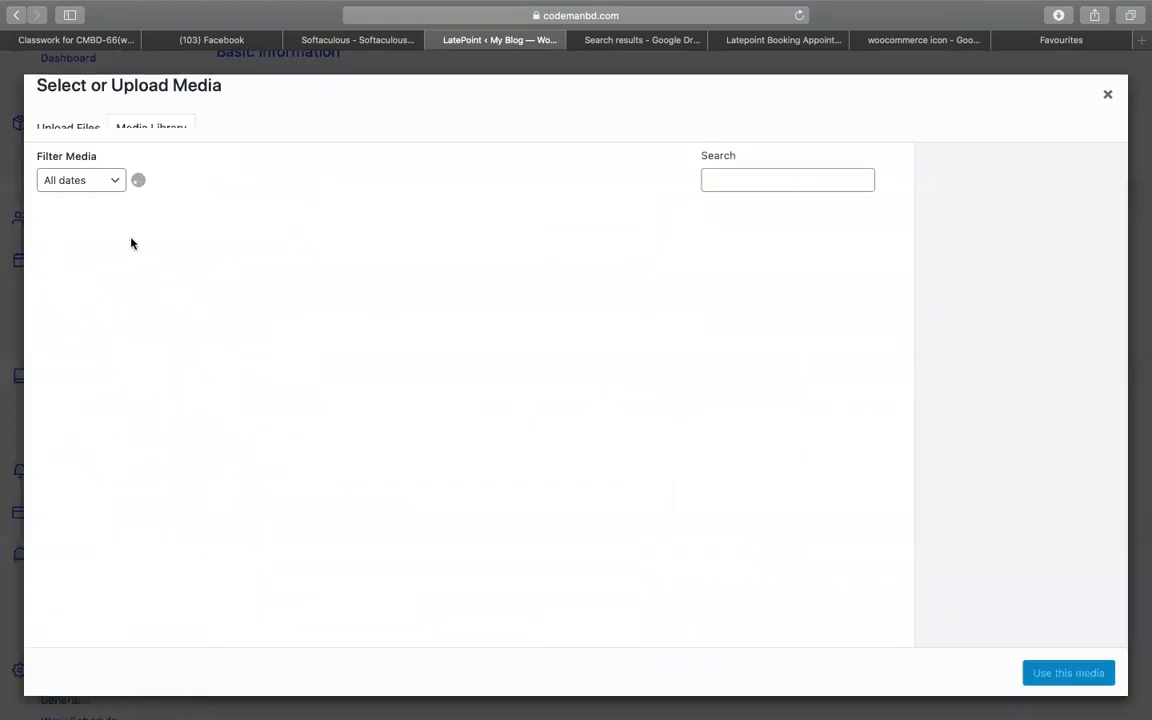
{"action": "left_click", "coordinate": [95, 285]}
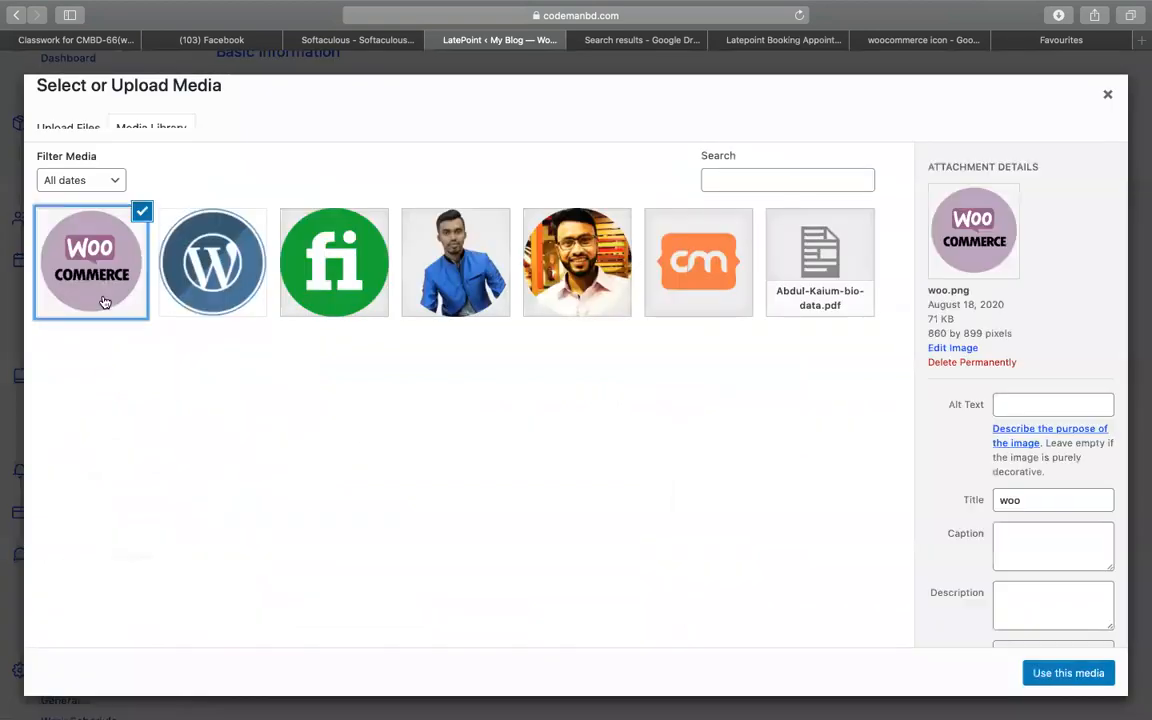
{"action": "left_click", "coordinate": [1078, 673]}
{"action": "scroll", "coordinate": [720, 496], "scroll_direction": "down", "scroll_amount": 3}
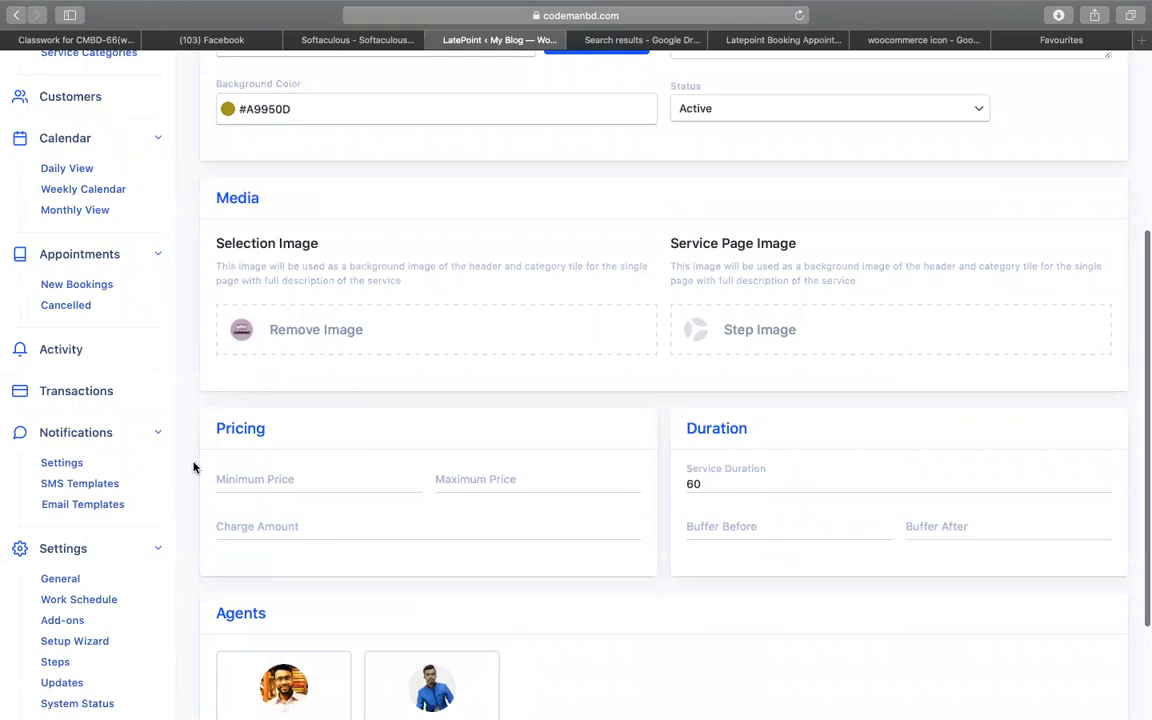
{"action": "left_click", "coordinate": [766, 329]}
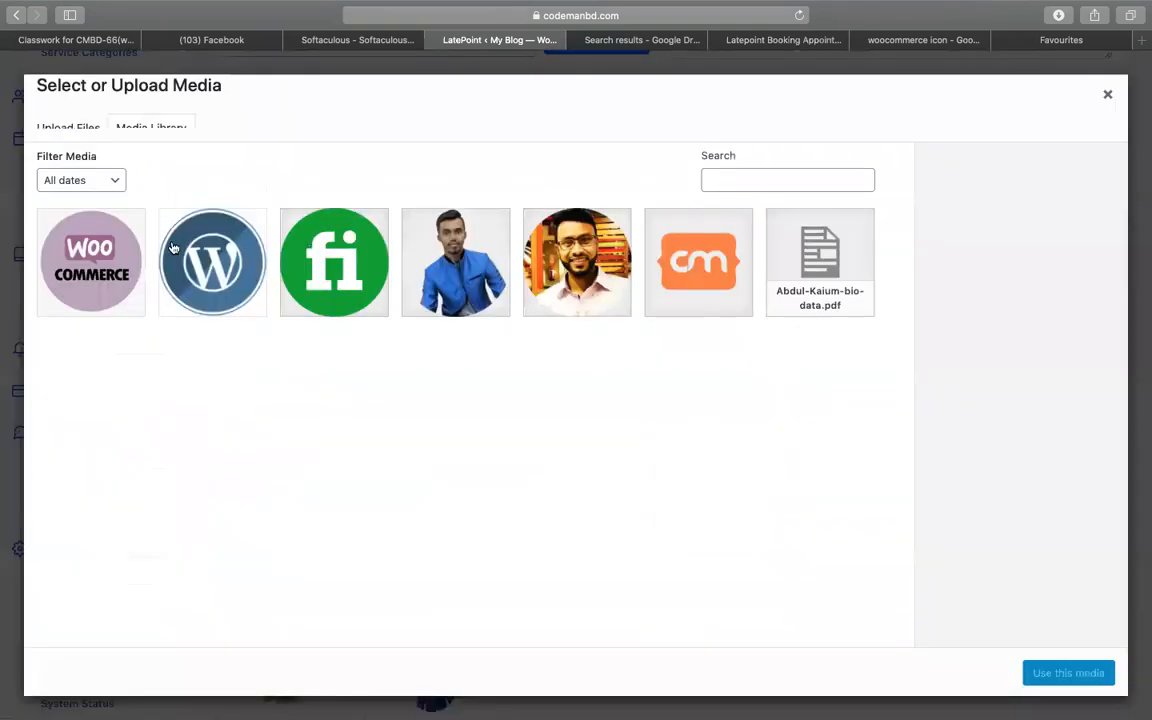
{"action": "left_click", "coordinate": [96, 242]}
{"action": "left_click", "coordinate": [1049, 684]}
- Enter charge amount 30, assign both agents, and save the Woocommerce services service
{"action": "scroll", "coordinate": [581, 427], "scroll_direction": "down", "scroll_amount": 3}
{"action": "left_click", "coordinate": [245, 370]}
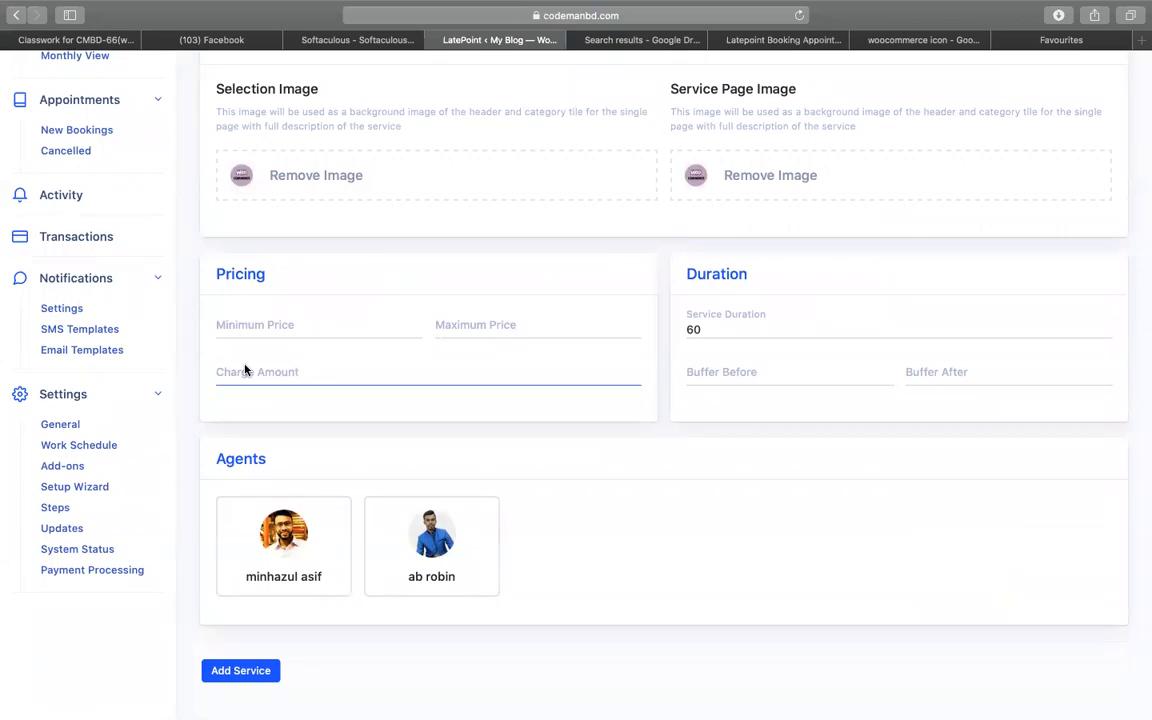
{"action": "type", "text": "30"}
{"action": "left_click", "coordinate": [812, 323]}
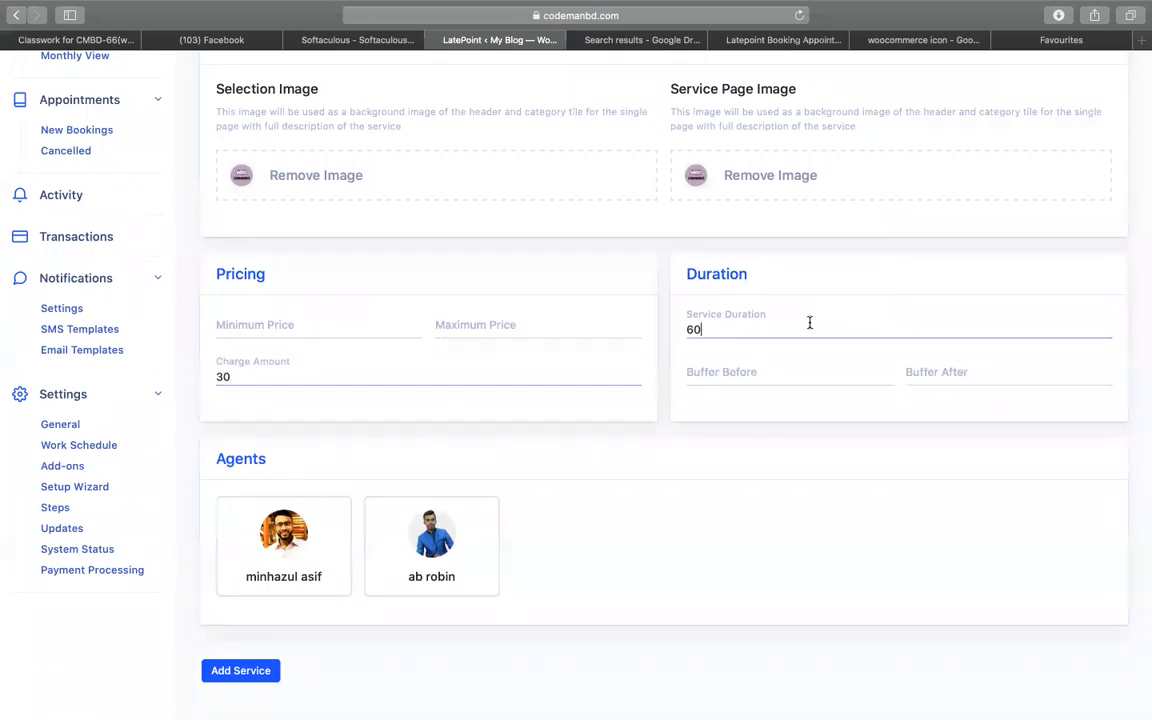
{"action": "left_click", "coordinate": [290, 548]}
{"action": "left_click", "coordinate": [430, 570]}
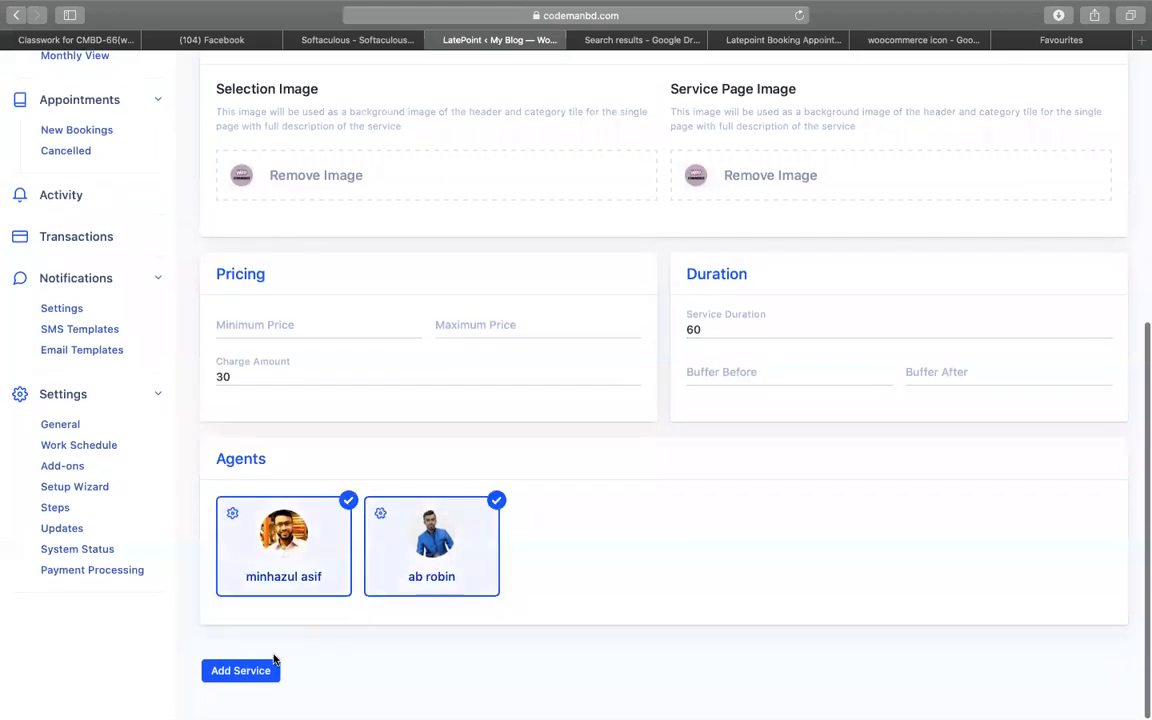
{"action": "left_click", "coordinate": [250, 674]}
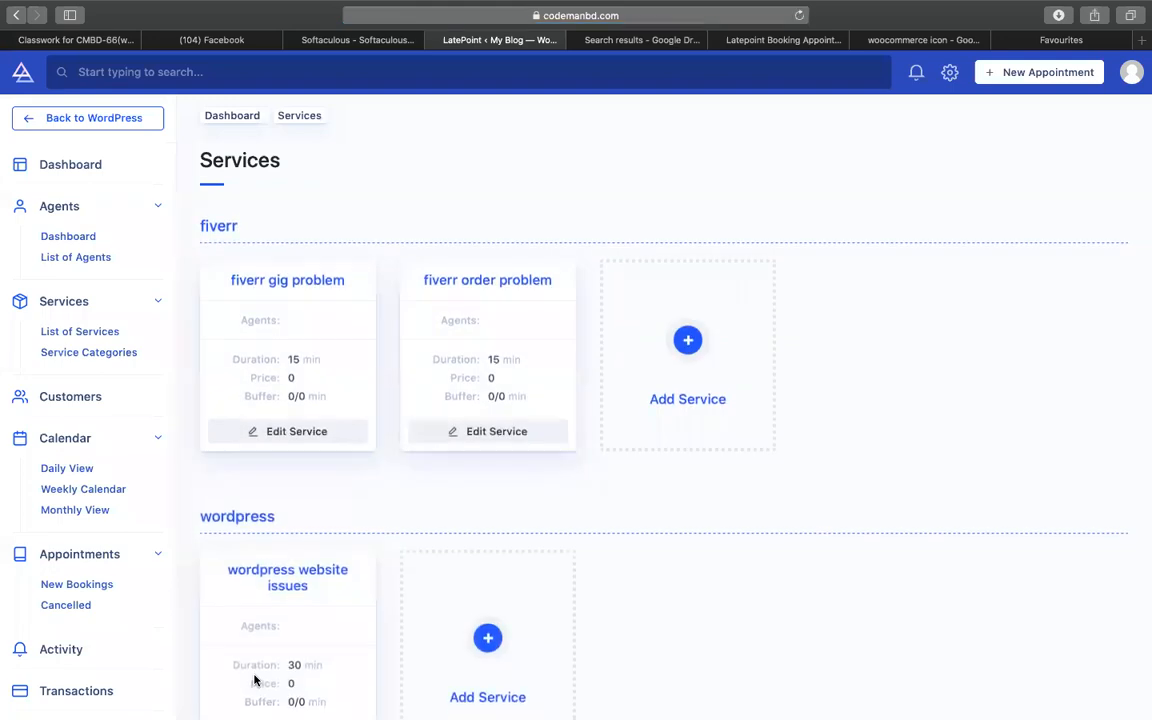
- Review the updated Services list, then switch to the LatePoint guide spreadsheet
{"action": "scroll", "coordinate": [245, 670], "scroll_direction": "down", "scroll_amount": 5}
{"action": "scroll", "coordinate": [840, 445], "scroll_direction": "up", "scroll_amount": 5}
{"action": "scroll", "coordinate": [840, 445], "scroll_direction": "down", "scroll_amount": 5}
{"action": "scroll", "coordinate": [840, 445], "scroll_direction": "up", "scroll_amount": 5}
{"action": "scroll", "coordinate": [840, 445], "scroll_direction": "down", "scroll_amount": 5}
{"action": "scroll", "coordinate": [840, 445], "scroll_direction": "up", "scroll_amount": 5}
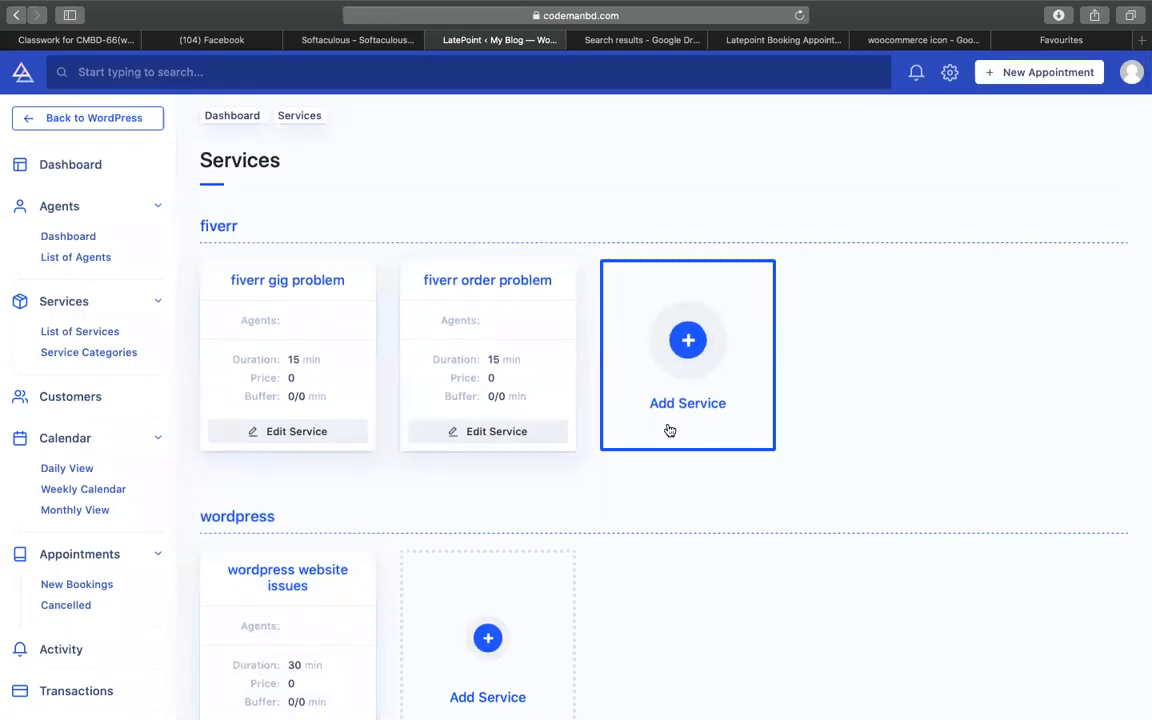
{"action": "scroll", "coordinate": [670, 430], "scroll_direction": "down", "scroll_amount": 5}
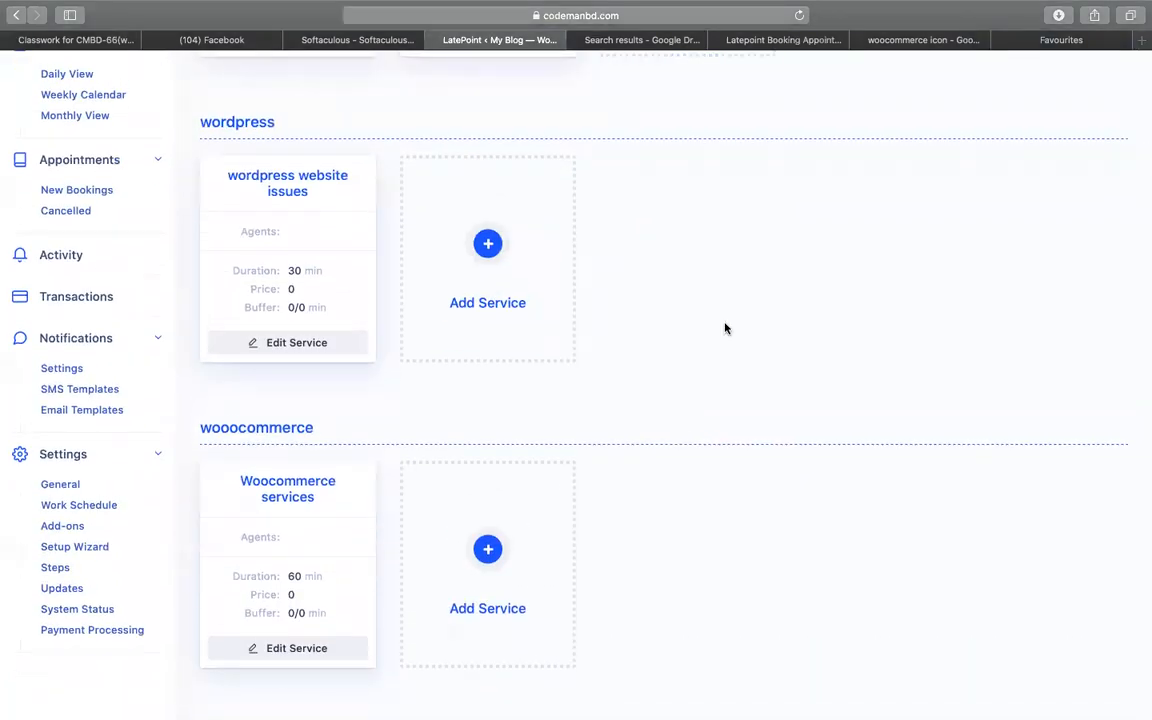
{"action": "scroll", "coordinate": [715, 310], "scroll_direction": "up", "scroll_amount": 5}
{"action": "left_click", "coordinate": [772, 40]}
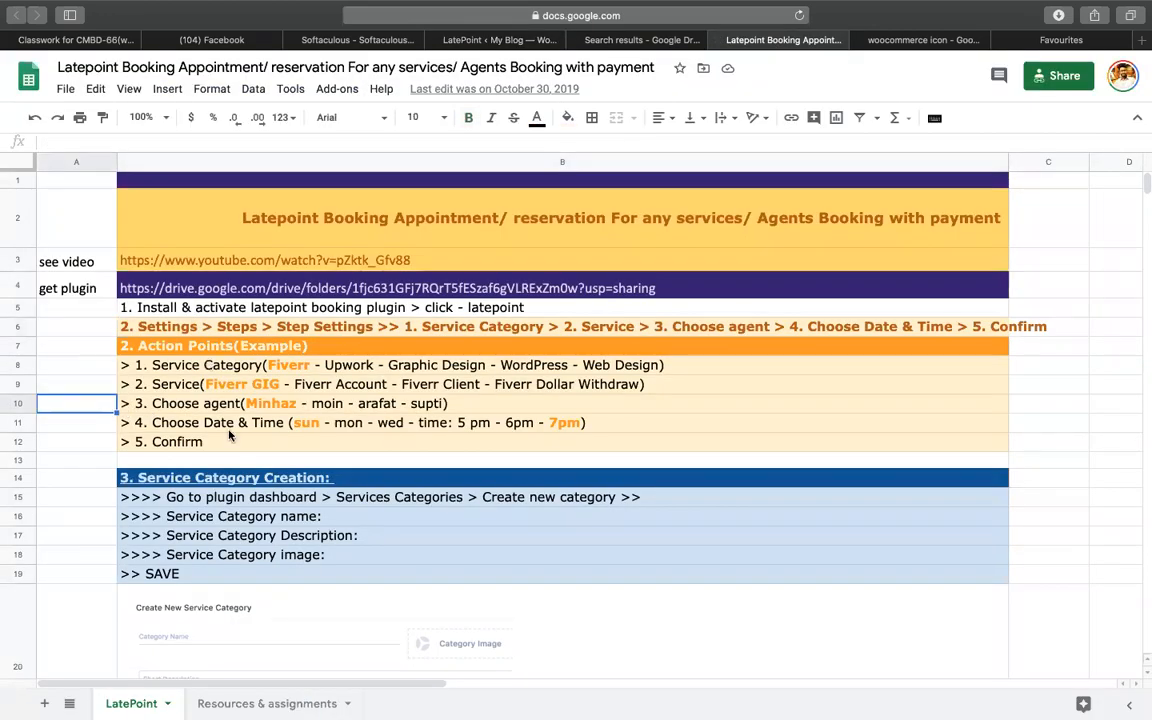
- Review the guide's category, service and agent creation sections and mark the Settings > Steps notes
{"action": "scroll", "coordinate": [229, 435], "scroll_direction": "down", "scroll_amount": 5}
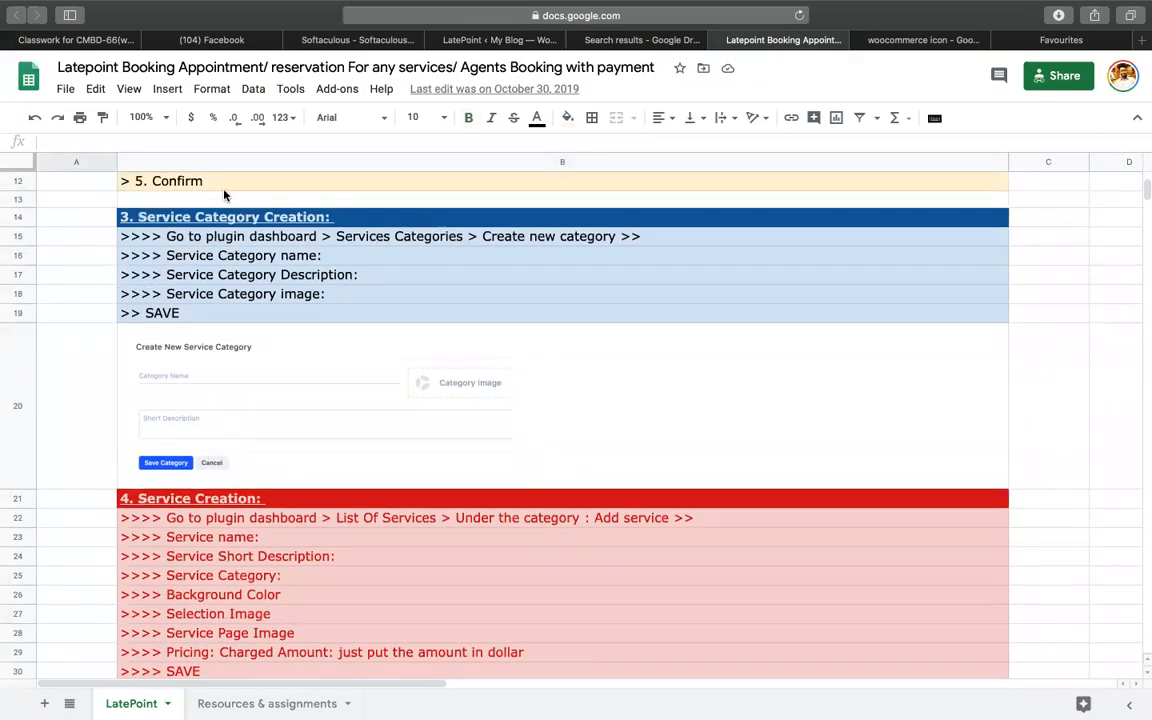
{"action": "left_click", "coordinate": [226, 217]}
{"action": "scroll", "coordinate": [241, 344], "scroll_direction": "down", "scroll_amount": 2}
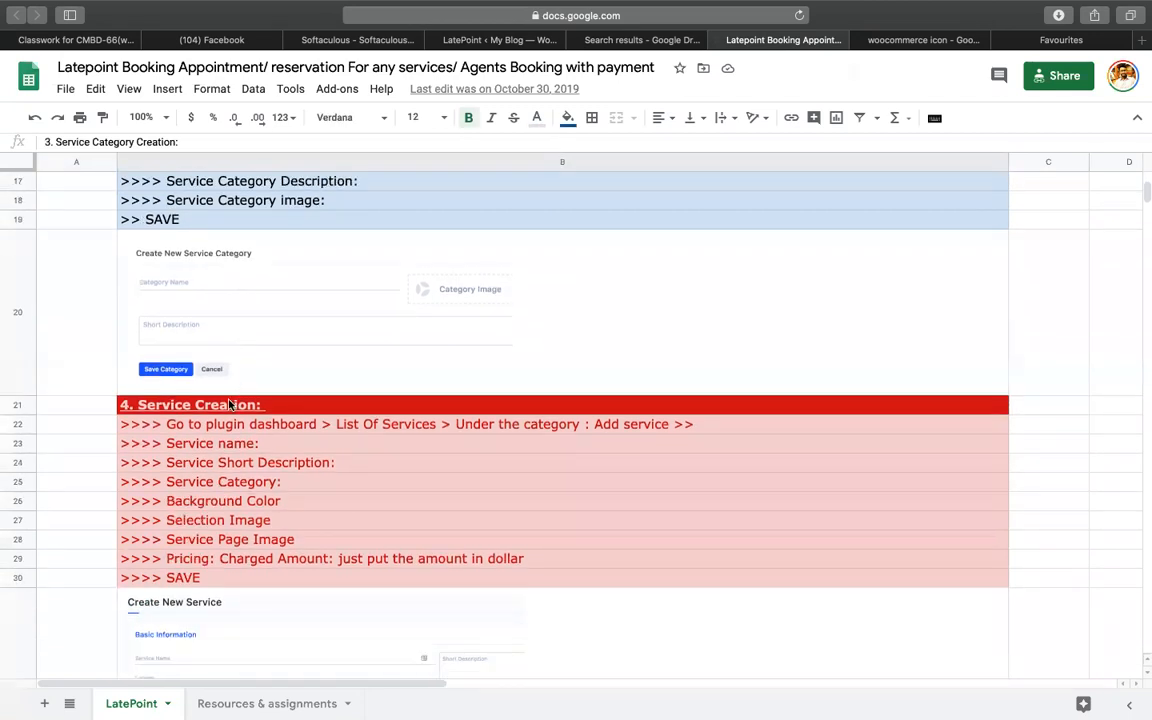
{"action": "left_click", "coordinate": [229, 404]}
{"action": "scroll", "coordinate": [229, 404], "scroll_direction": "down", "scroll_amount": 15}
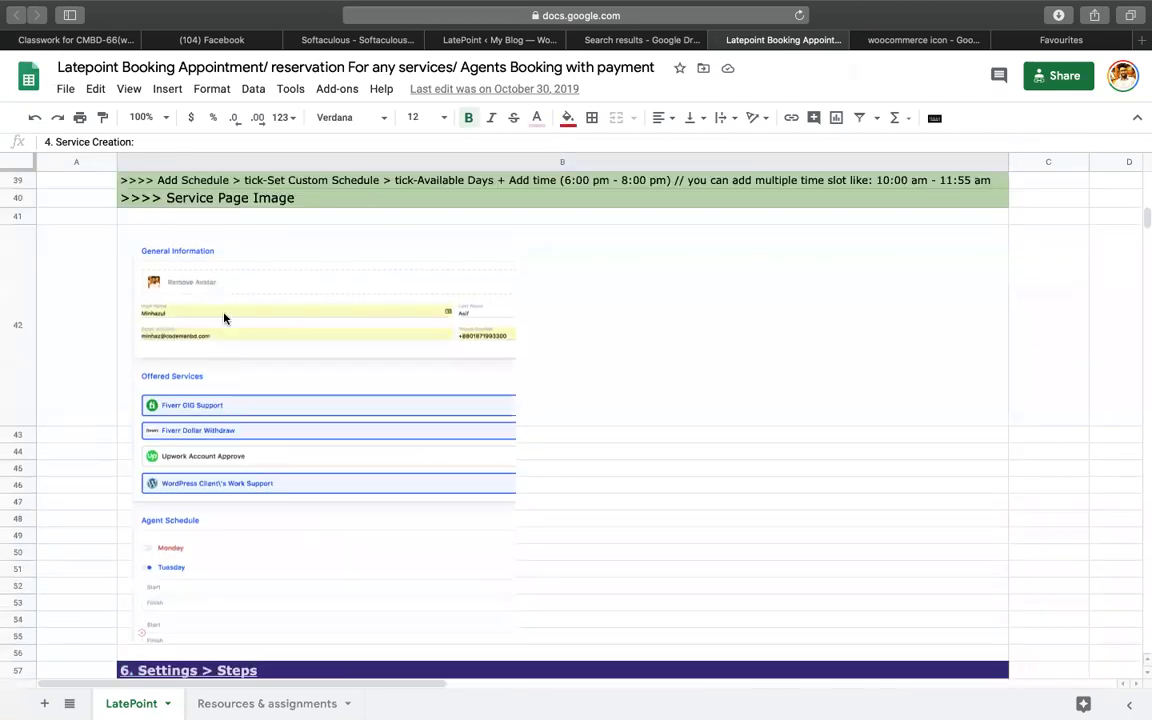
{"action": "scroll", "coordinate": [224, 318], "scroll_direction": "up", "scroll_amount": 12}
{"action": "scroll", "coordinate": [224, 337], "scroll_direction": "down", "scroll_amount": 8}
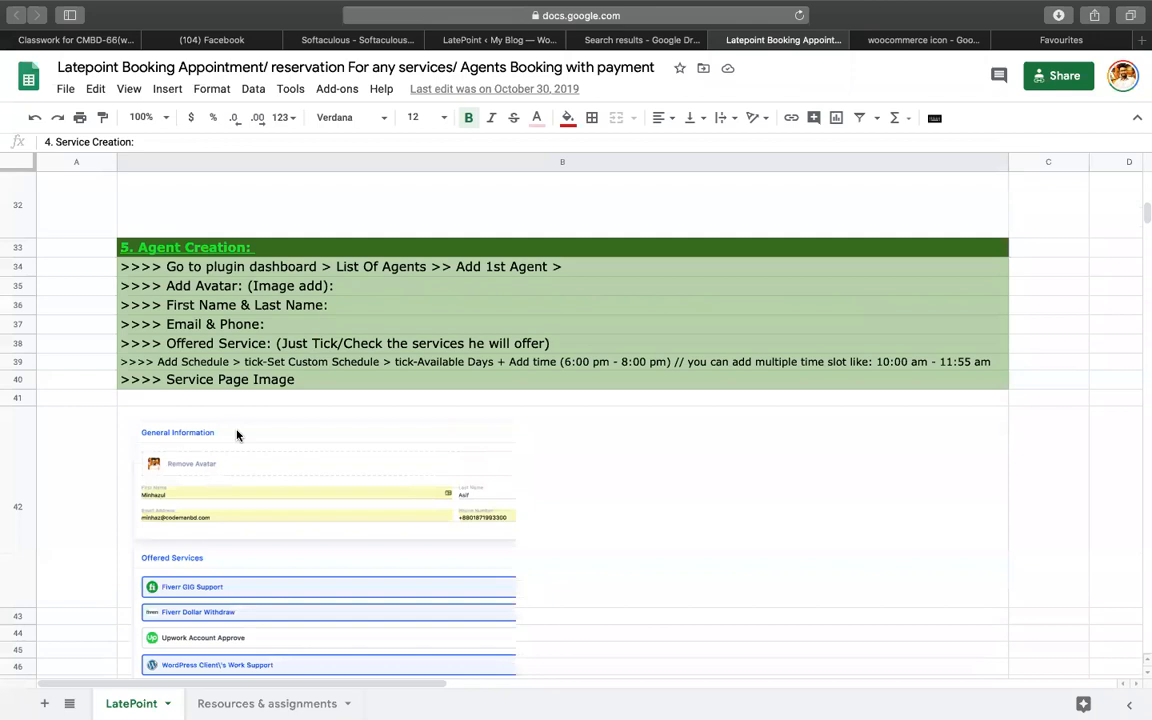
{"action": "left_click", "coordinate": [245, 252]}
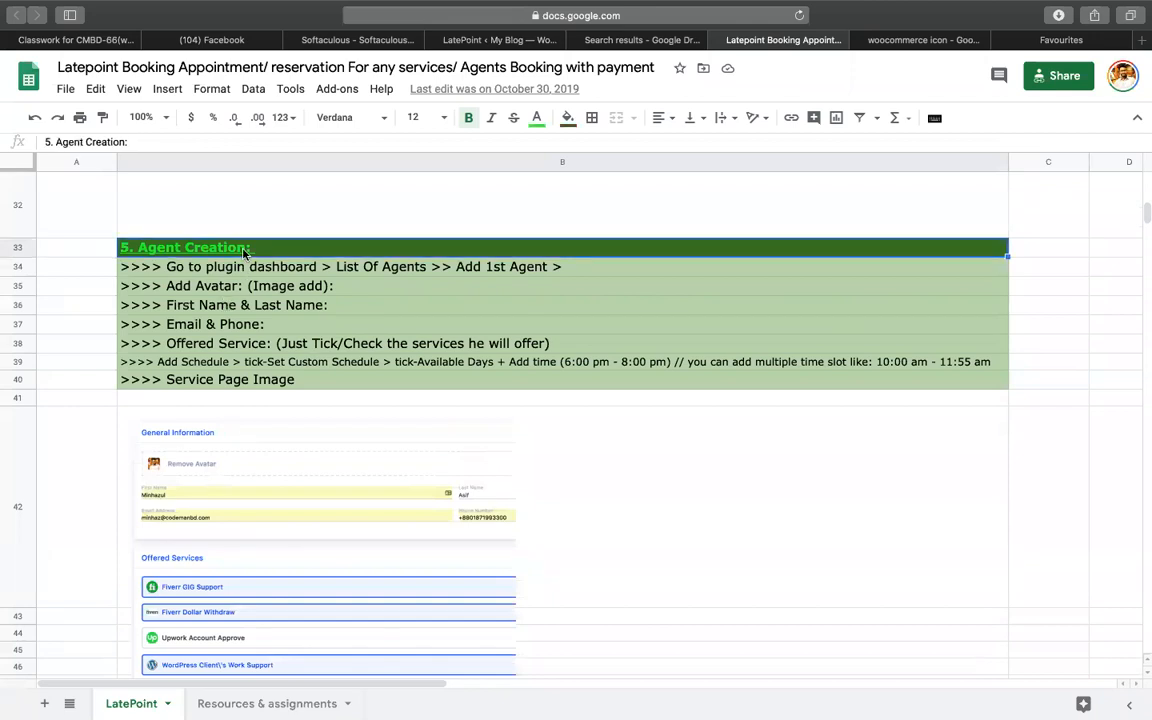
{"action": "scroll", "coordinate": [553, 437], "scroll_direction": "down", "scroll_amount": 8}
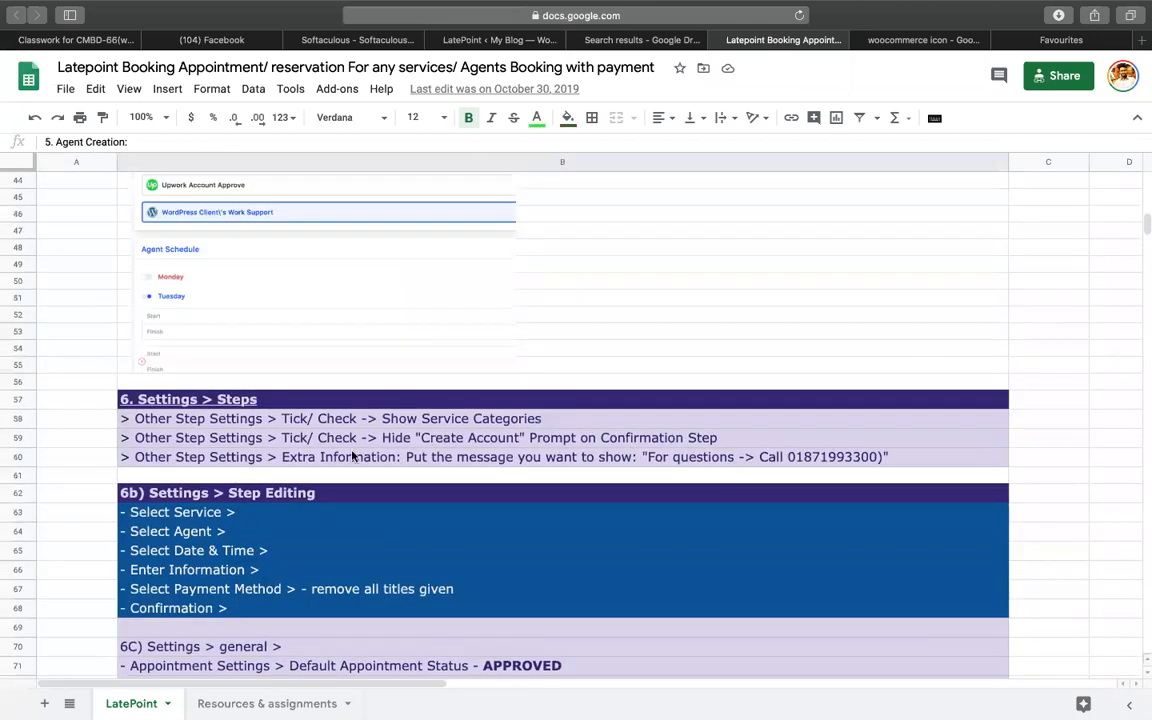
{"action": "left_click_drag", "start_coordinate": [183, 418], "coordinate": [192, 461]}
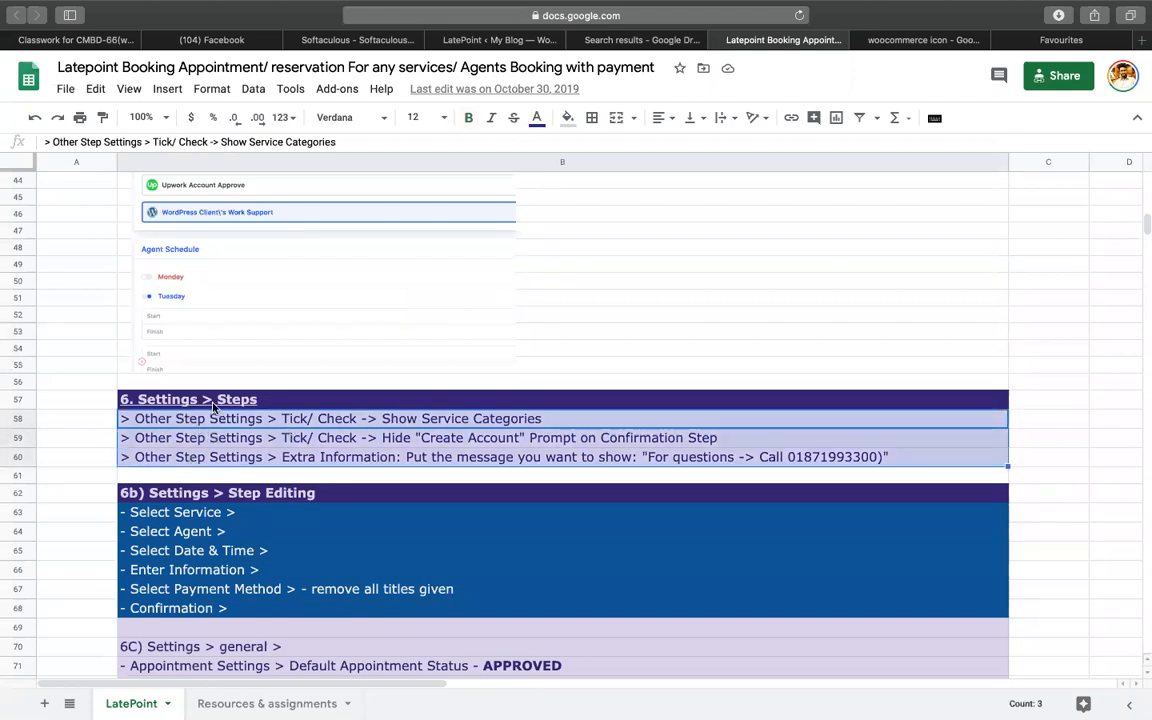
- Close the WooCommerce icon and Google Drive search tabs, then open LatePoint's Settings > Steps
{"action": "left_click", "coordinate": [500, 40]}
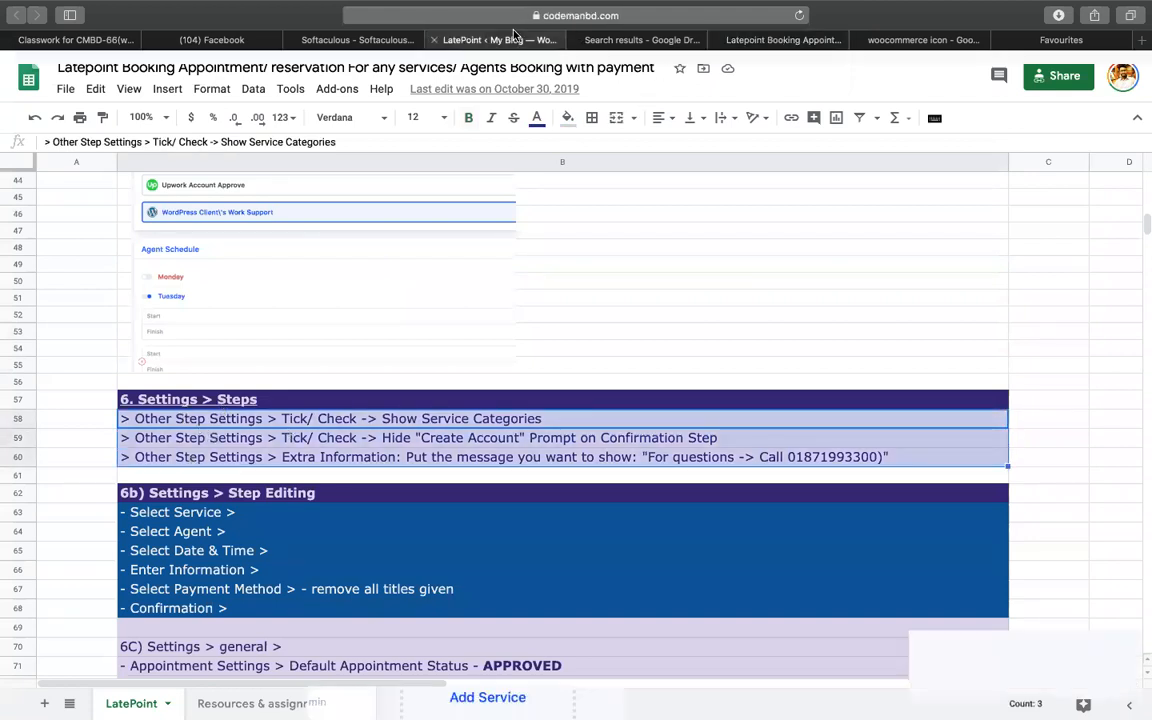
{"action": "left_click", "coordinate": [1040, 40]}
{"action": "left_click", "coordinate": [984, 42]}
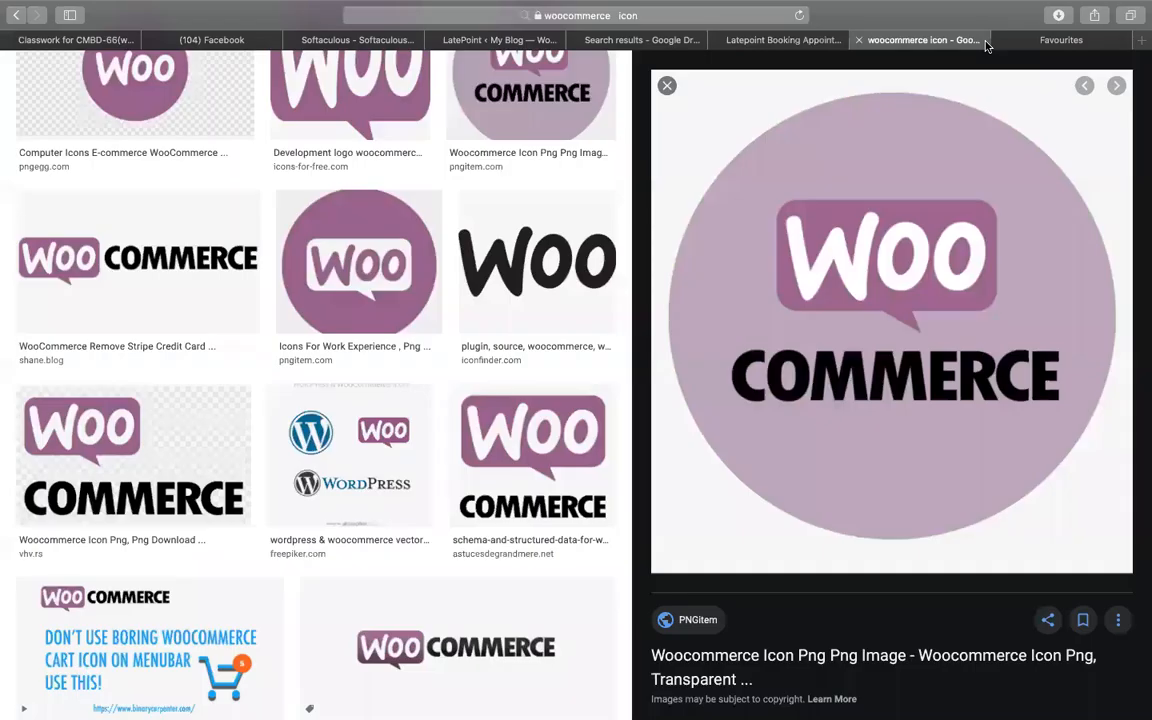
{"action": "left_click", "coordinate": [986, 42]}
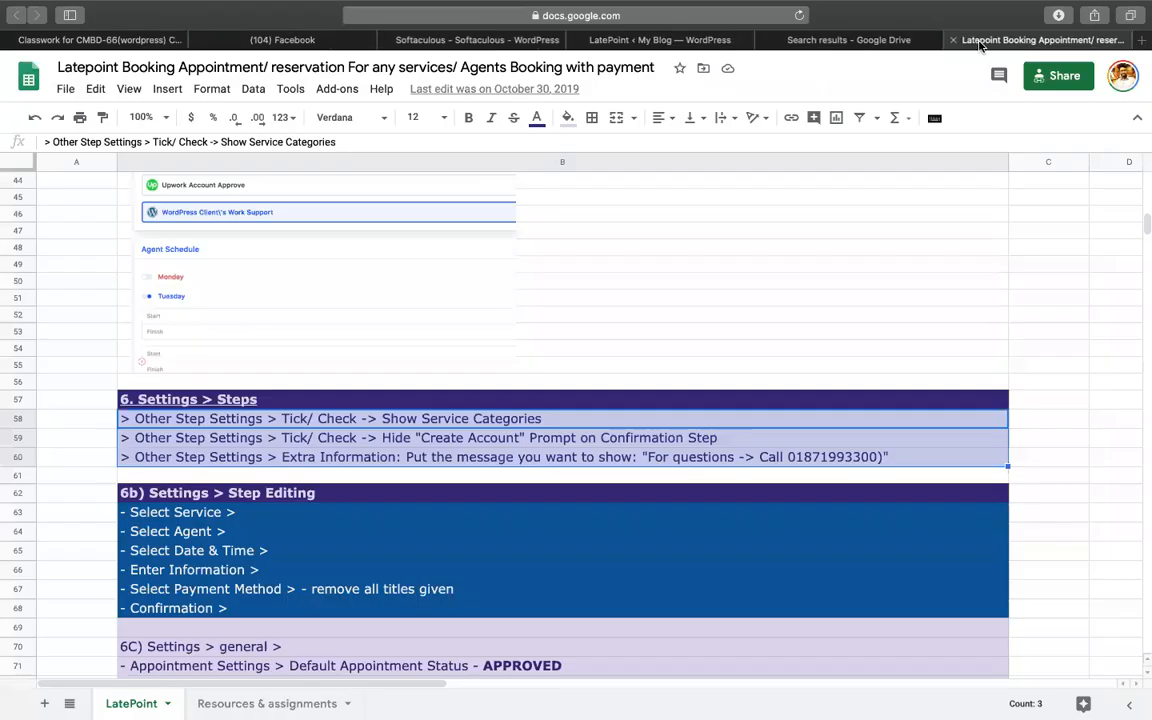
{"action": "left_click", "coordinate": [866, 38]}
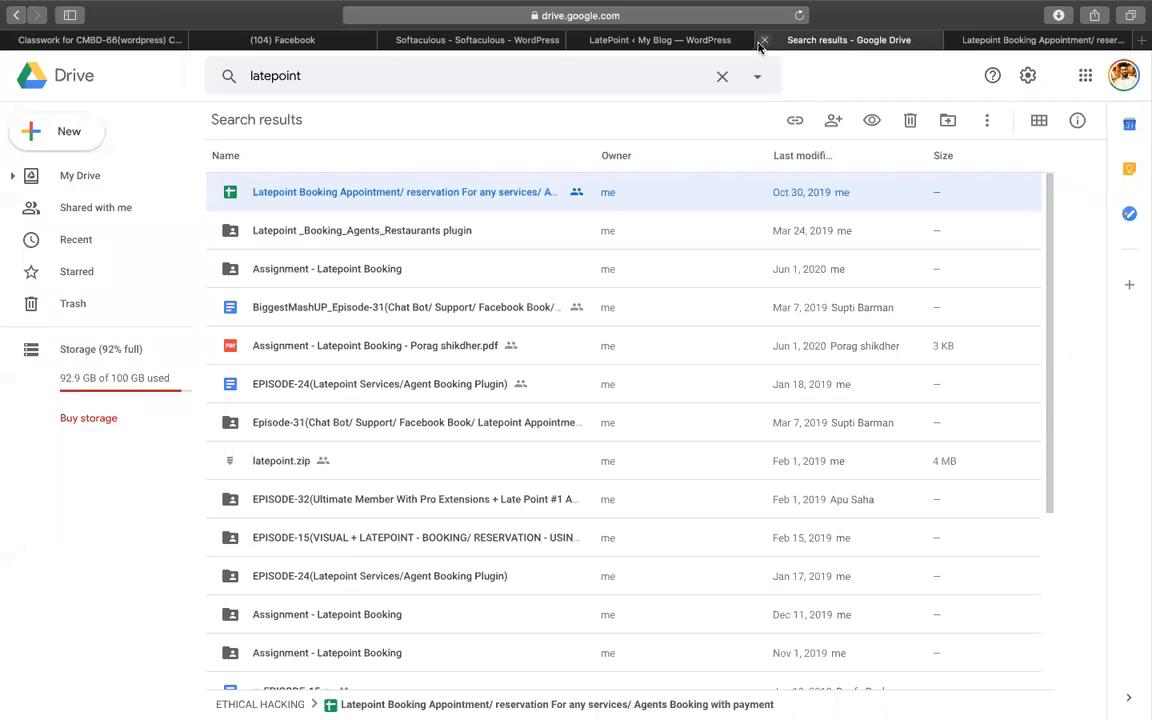
{"action": "left_click", "coordinate": [764, 40]}
{"action": "left_click", "coordinate": [690, 40]}
{"action": "scroll", "coordinate": [12, 585], "scroll_direction": "down", "scroll_amount": 5}
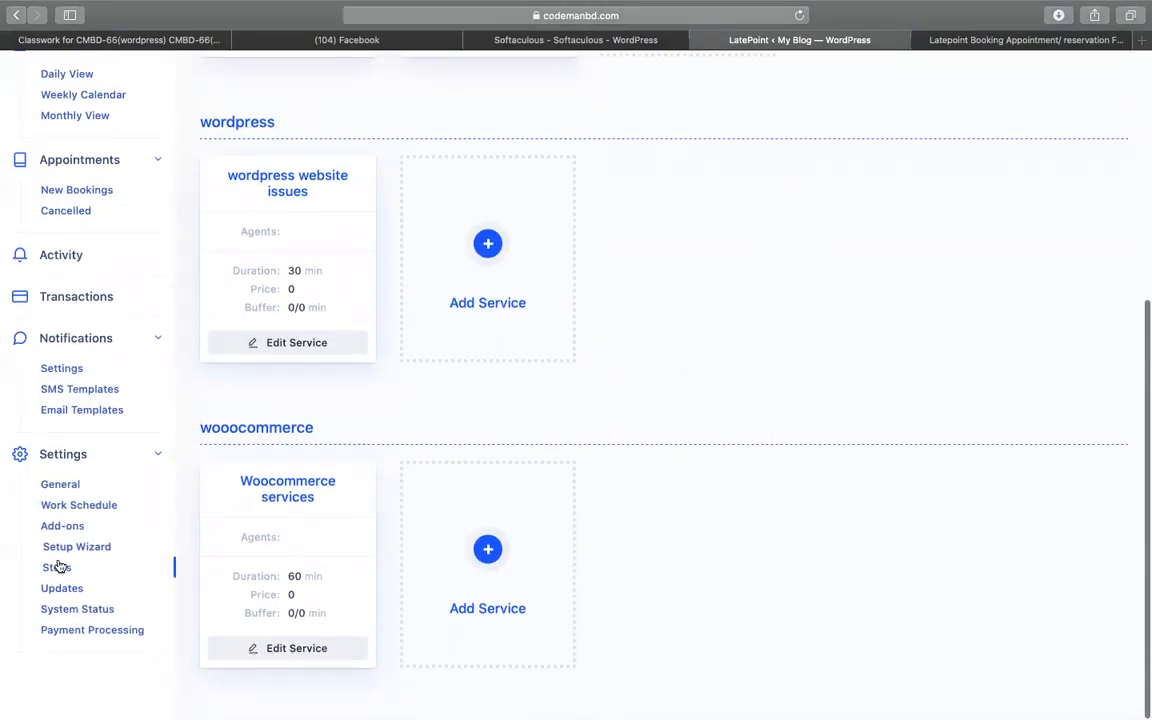
{"action": "left_click", "coordinate": [58, 567]}
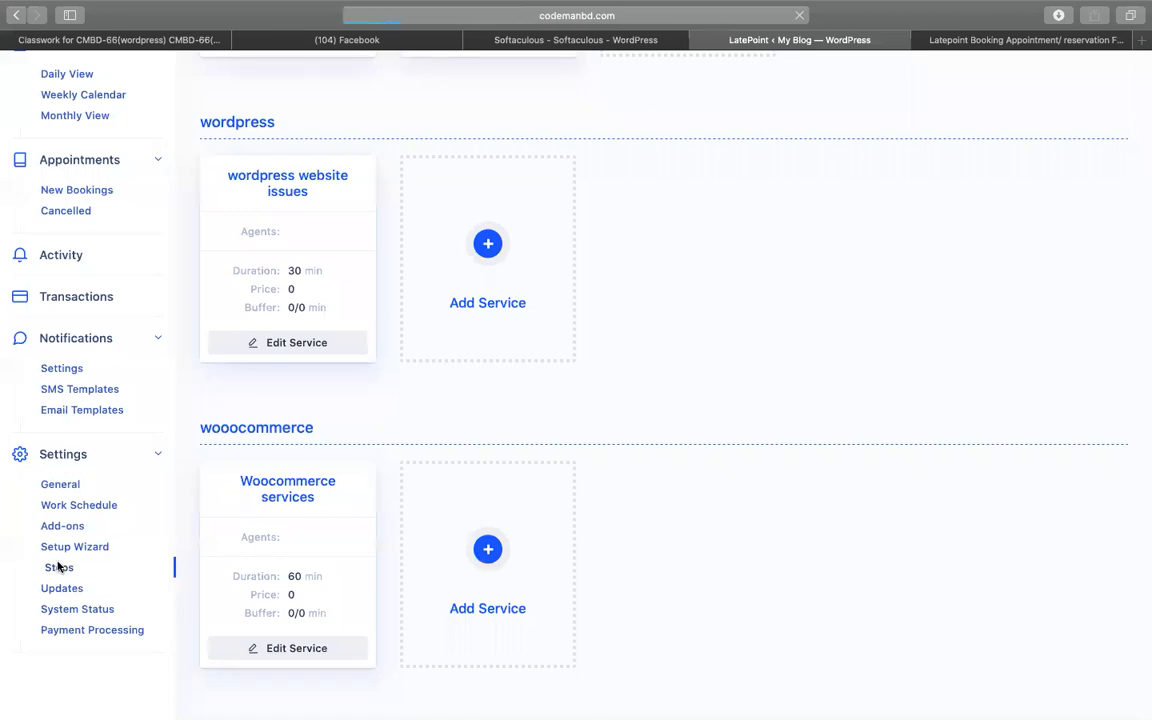
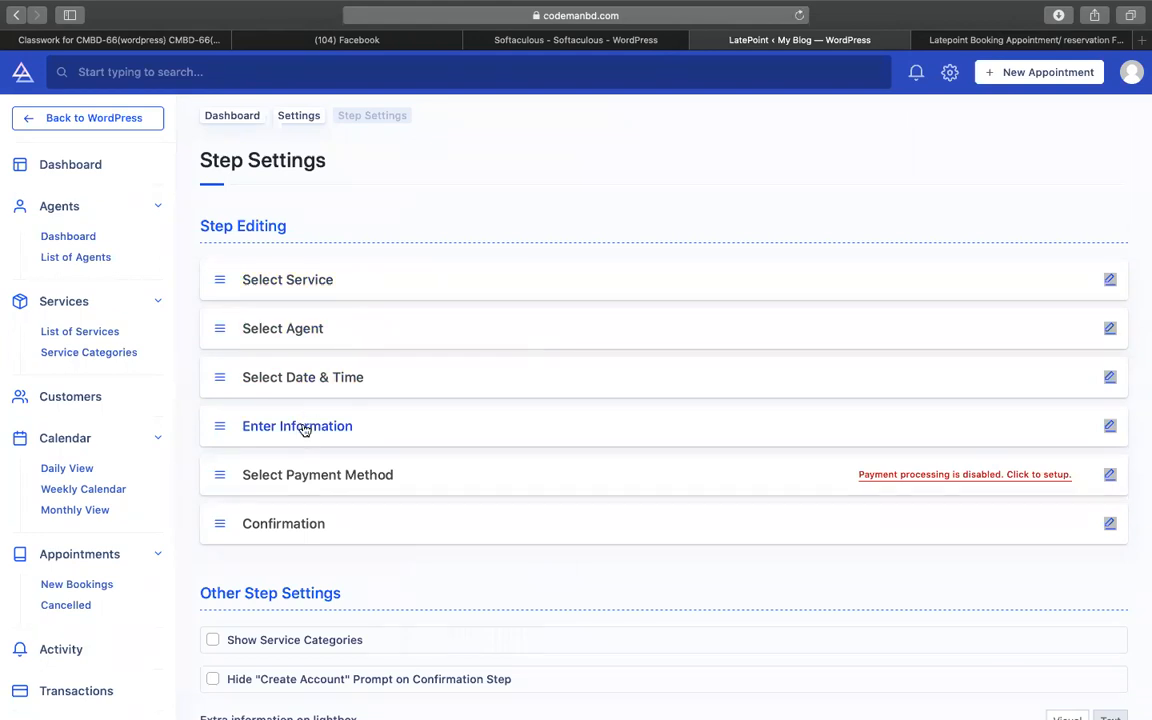
- Tick Show Service Categories under Other Step Settings
{"action": "scroll", "coordinate": [300, 480], "scroll_direction": "down", "scroll_amount": 2}
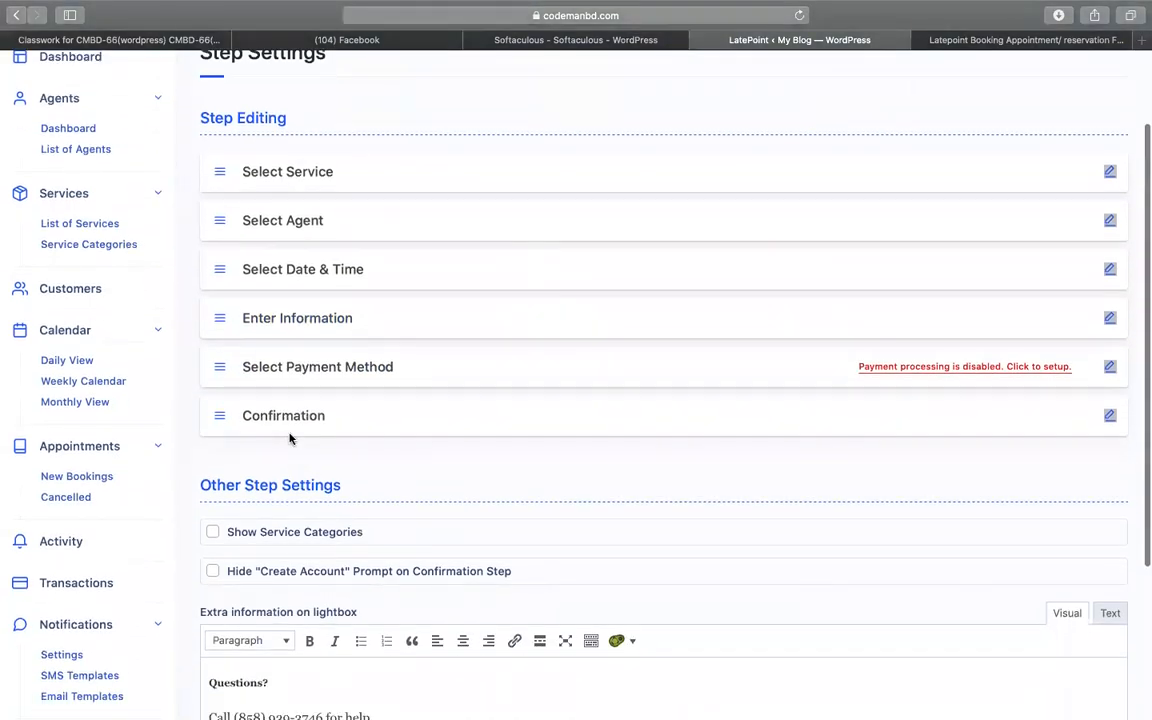
{"action": "scroll", "coordinate": [290, 438], "scroll_direction": "down", "scroll_amount": 2}
{"action": "left_click", "coordinate": [213, 421]}
{"action": "scroll", "coordinate": [355, 399], "scroll_direction": "up", "scroll_amount": 3}
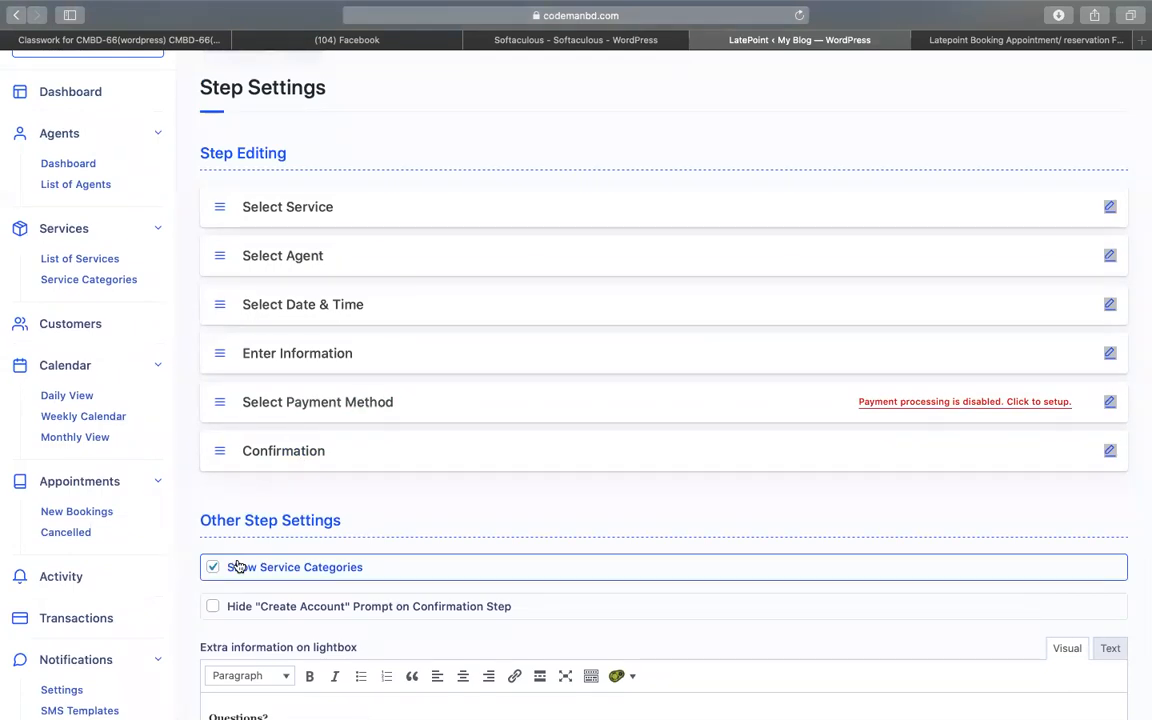
{"action": "scroll", "coordinate": [236, 560], "scroll_direction": "down", "scroll_amount": 4}
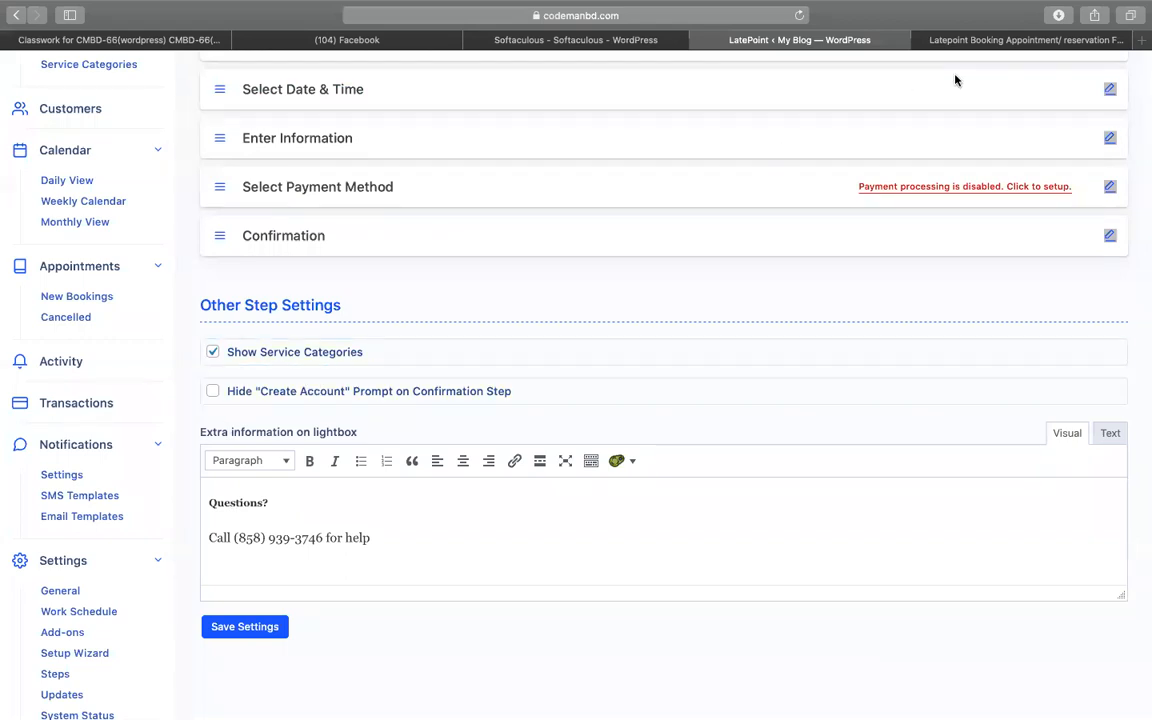
- Check the row 58–59 notes, then tick Hide "Create Account" Prompt on Confirmation Step
{"action": "left_click", "coordinate": [985, 40]}
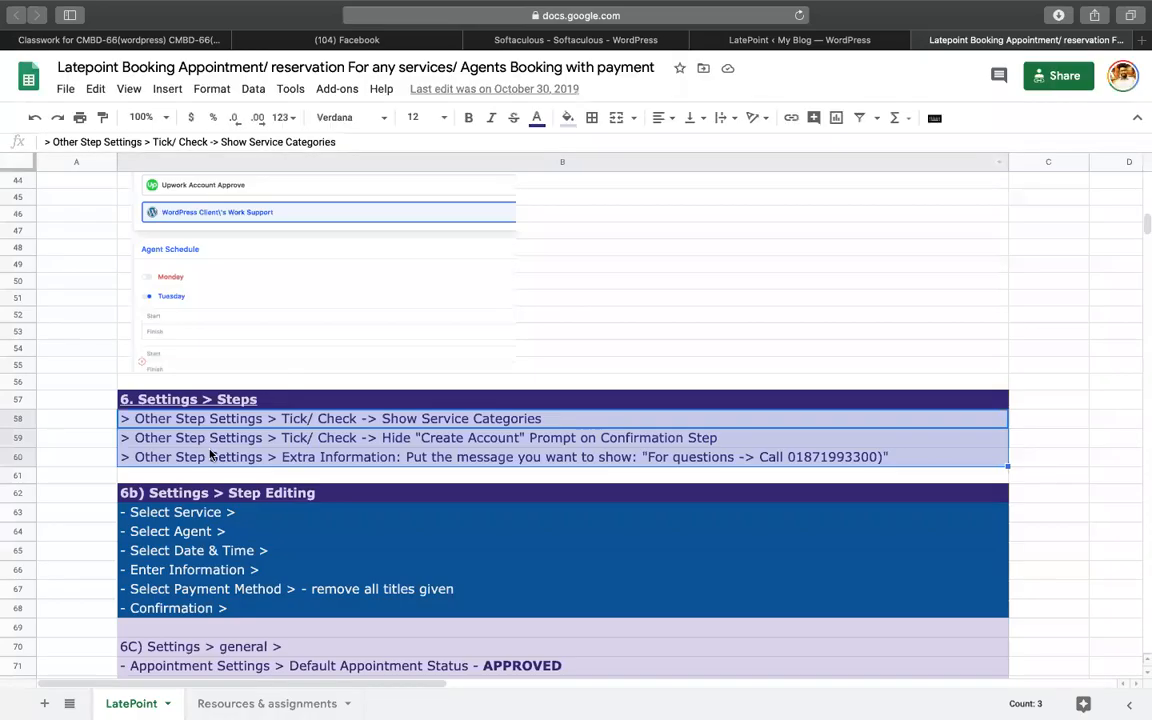
{"action": "double_click", "coordinate": [314, 421]}
{"action": "left_click_drag", "start_coordinate": [281, 418], "coordinate": [563, 421]}
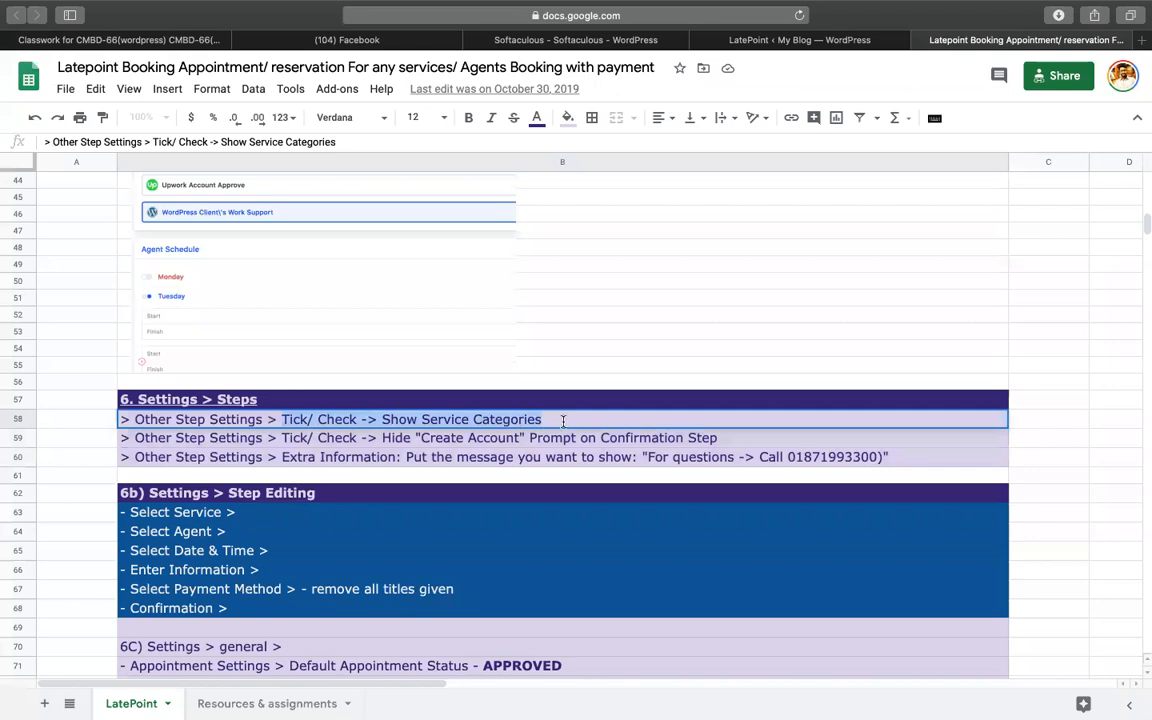
{"action": "left_click", "coordinate": [282, 439]}
{"action": "left_click_drag", "start_coordinate": [282, 439], "coordinate": [748, 428]}
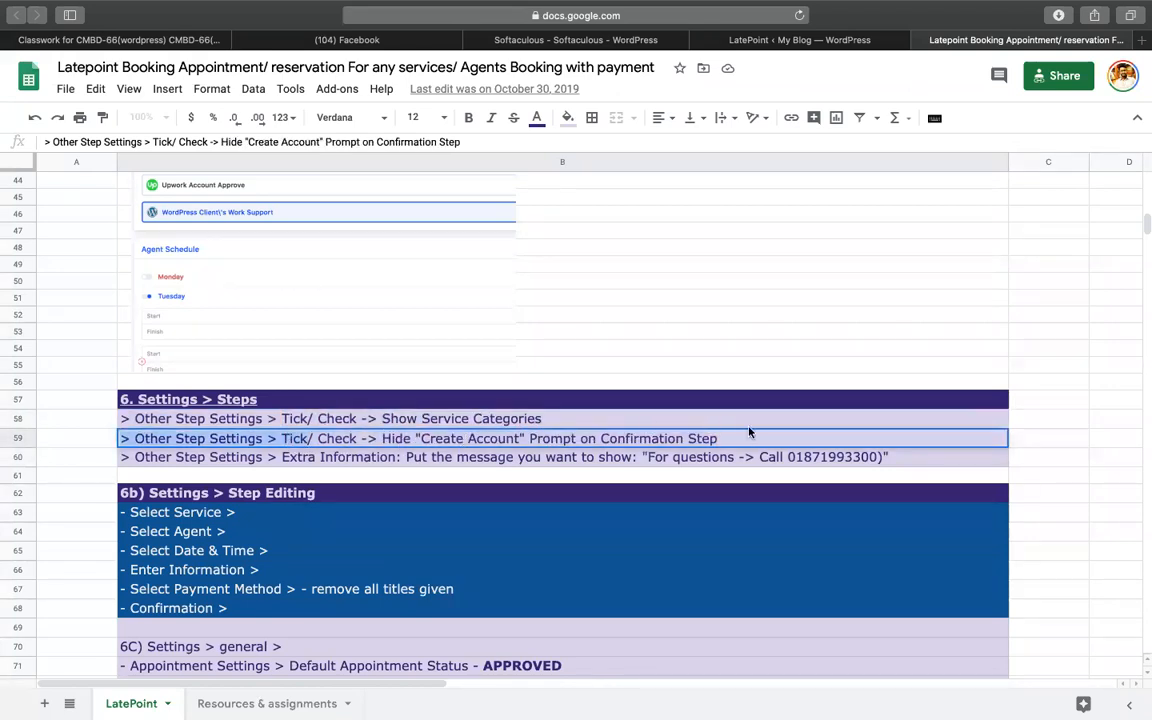
{"action": "left_click", "coordinate": [740, 41]}
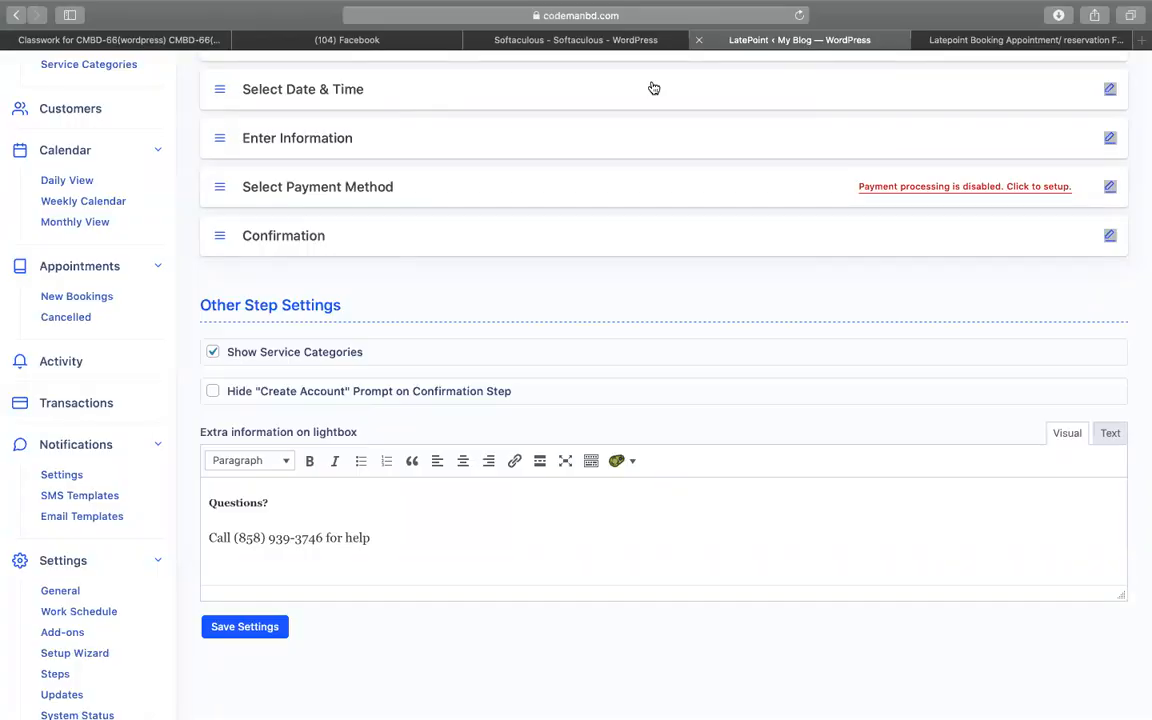
{"action": "left_click", "coordinate": [212, 392]}
- Read the row 60 Extra Information note and select the phone line in the lightbox message
{"action": "left_click", "coordinate": [985, 41]}
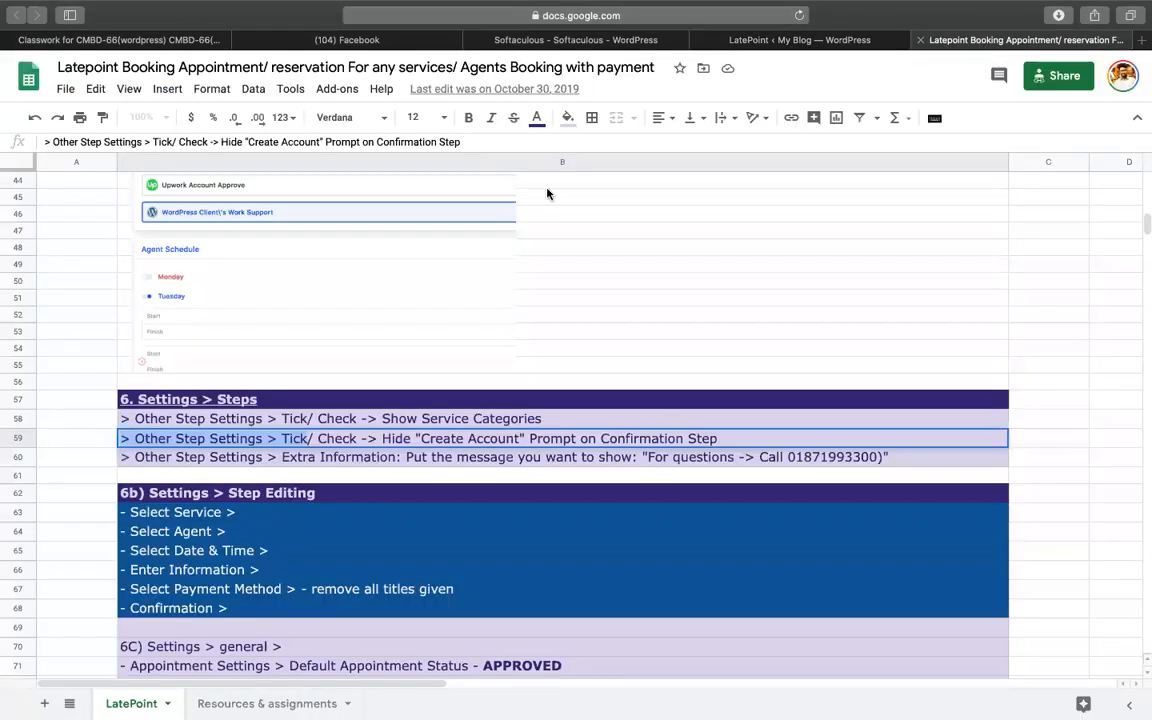
{"action": "left_click", "coordinate": [189, 462]}
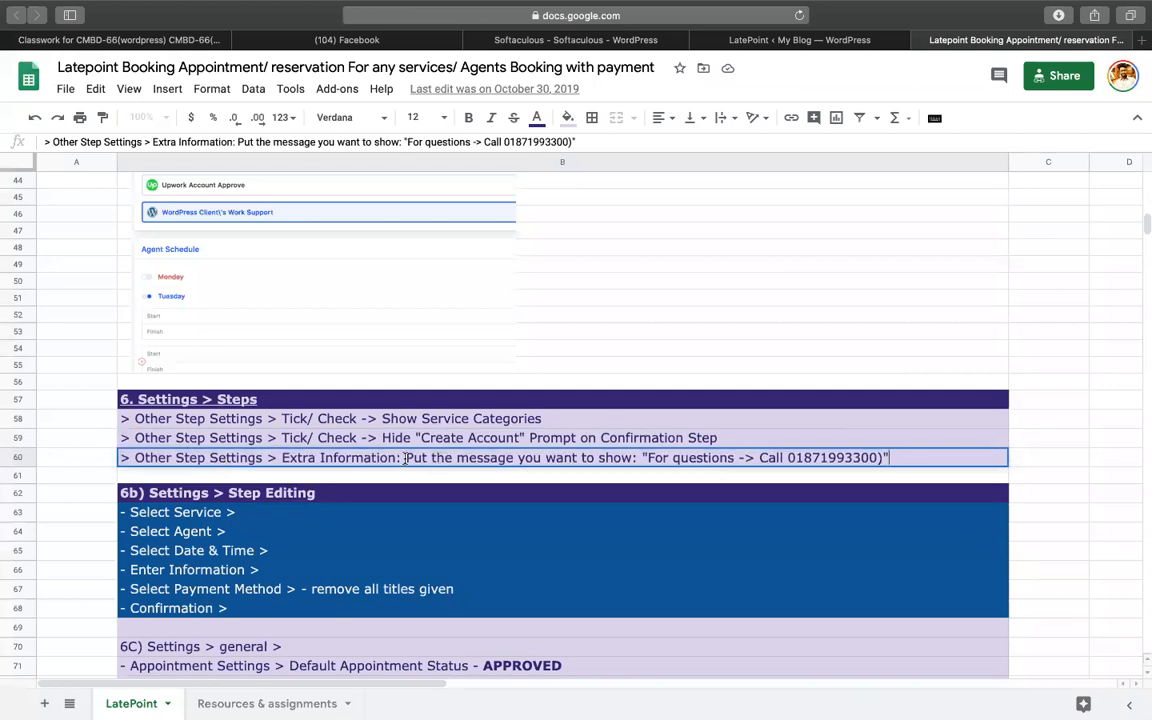
{"action": "left_click_drag", "start_coordinate": [405, 459], "coordinate": [920, 460]}
{"action": "left_click", "coordinate": [800, 40]}
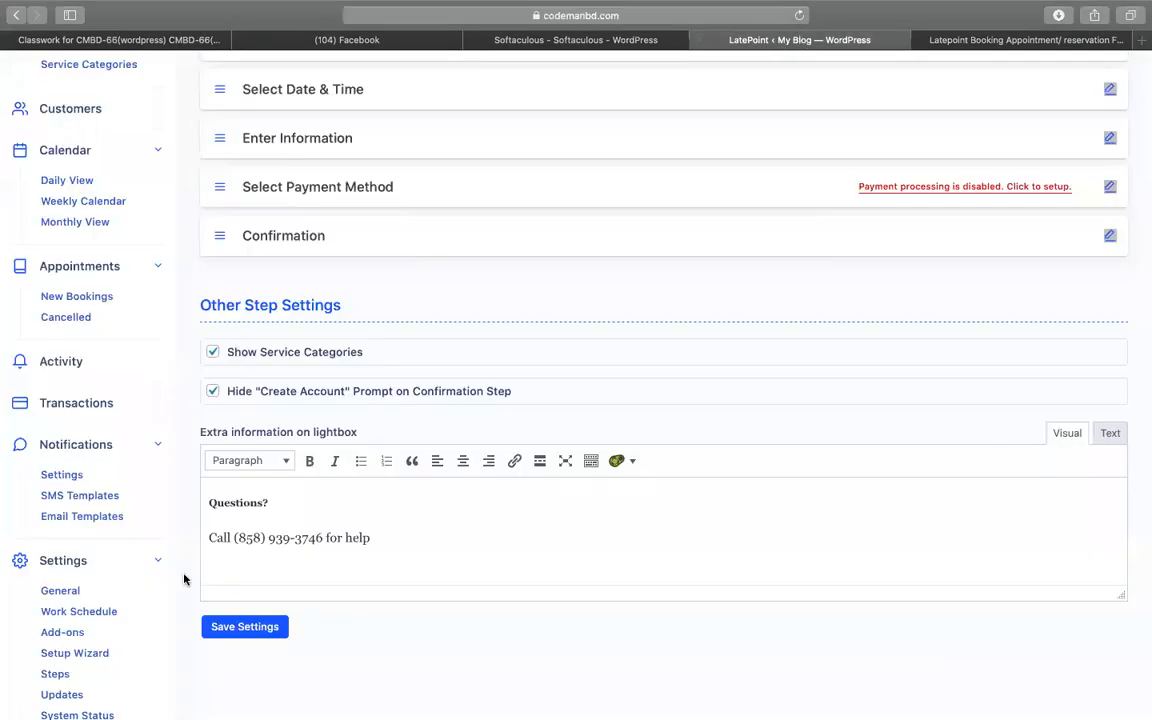
{"action": "left_click_drag", "start_coordinate": [465, 530], "coordinate": [179, 534]}
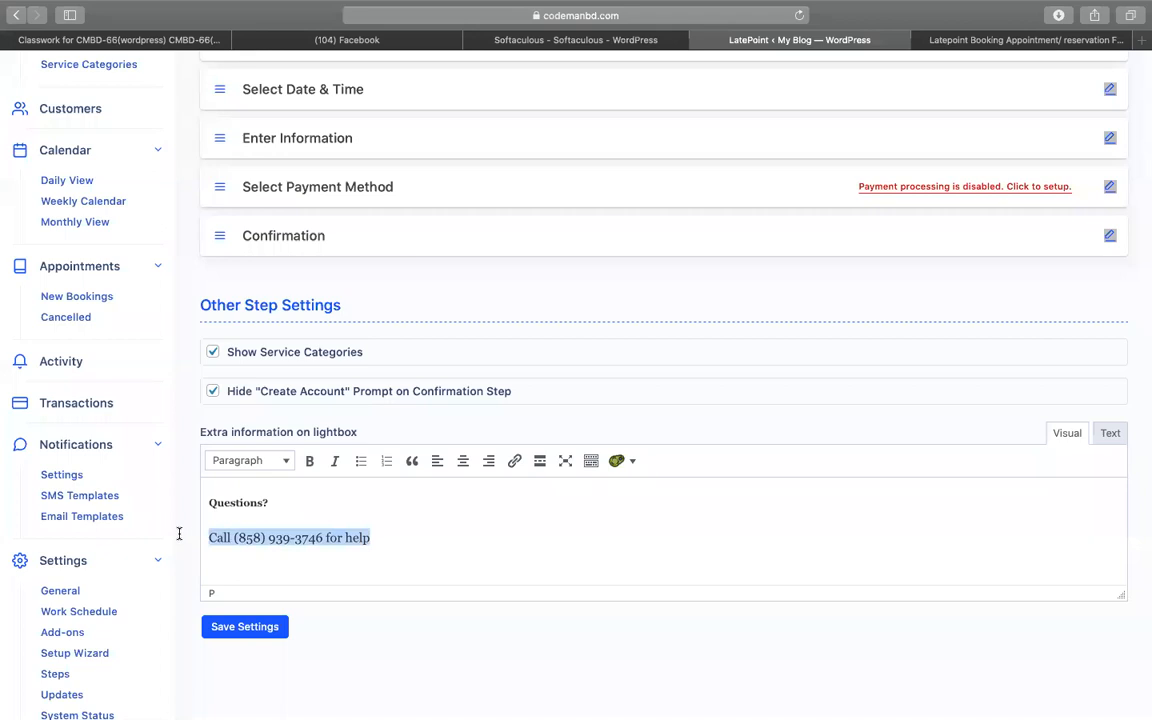
- Replace the lightbox extra information with a 'for any issue call us' line and phone number, then save
{"action": "left_click", "coordinate": [347, 497]}
{"action": "key", "text": "super+a"}
{"action": "type", "text": "for "}
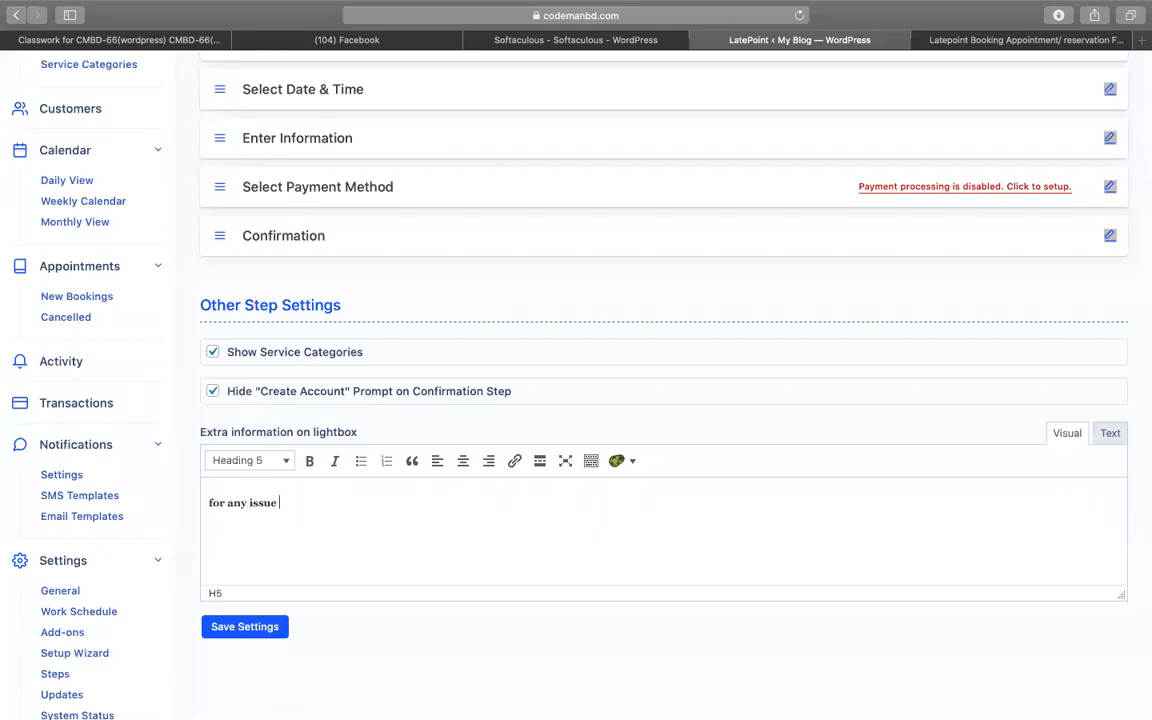
{"action": "type", "text": "any issue cal m"}
{"action": "type", "text": "3300"}
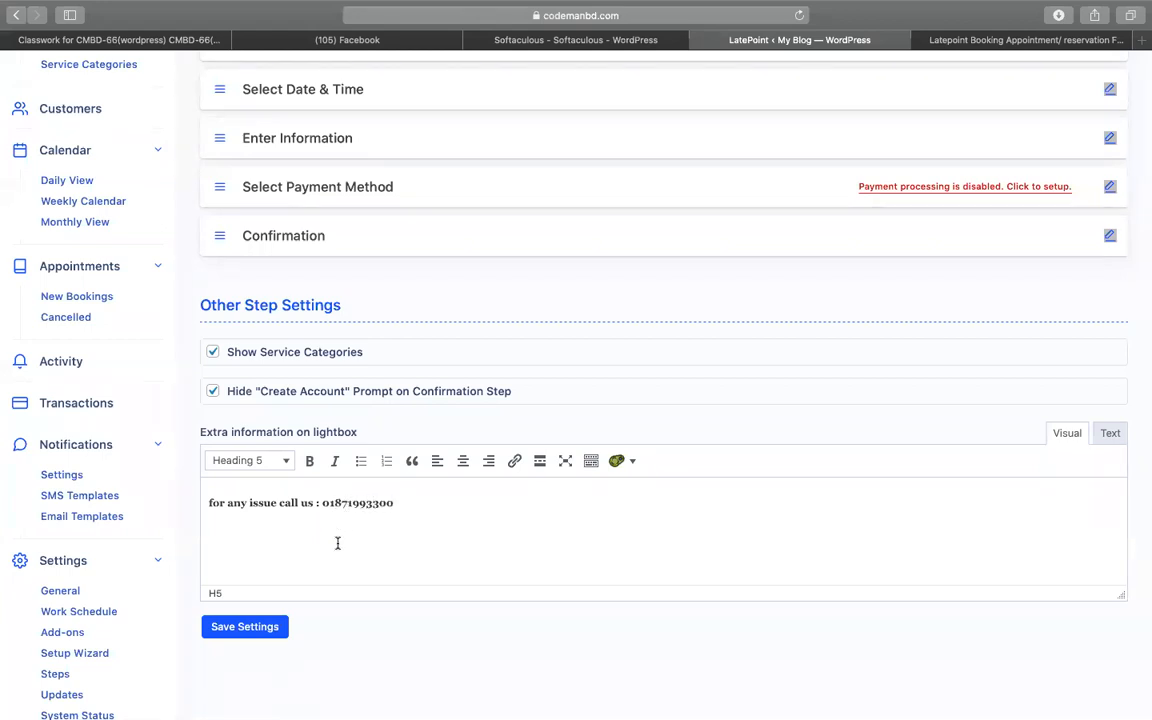
{"action": "left_click", "coordinate": [245, 627]}
- Review the Step Editing and General Settings notes in rows 62–71 of the spreadsheet
{"action": "left_click", "coordinate": [955, 45]}
{"action": "scroll", "coordinate": [585, 232], "scroll_direction": "down", "scroll_amount": 1}
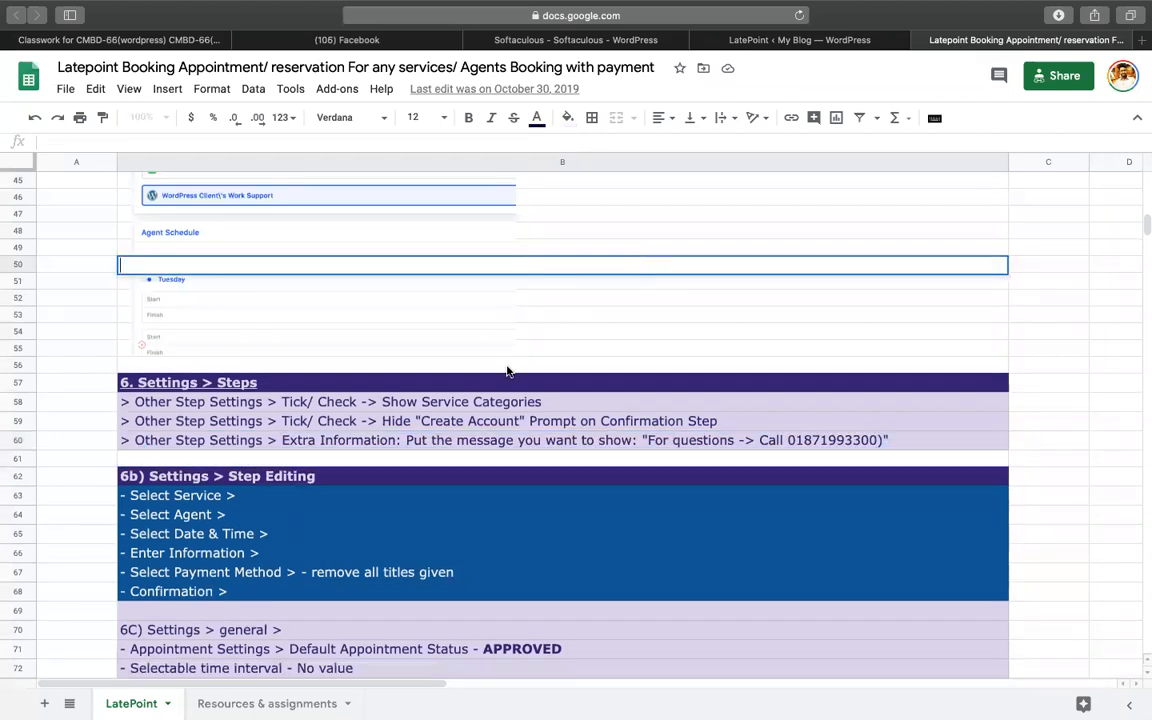
{"action": "scroll", "coordinate": [507, 371], "scroll_direction": "down", "scroll_amount": 3}
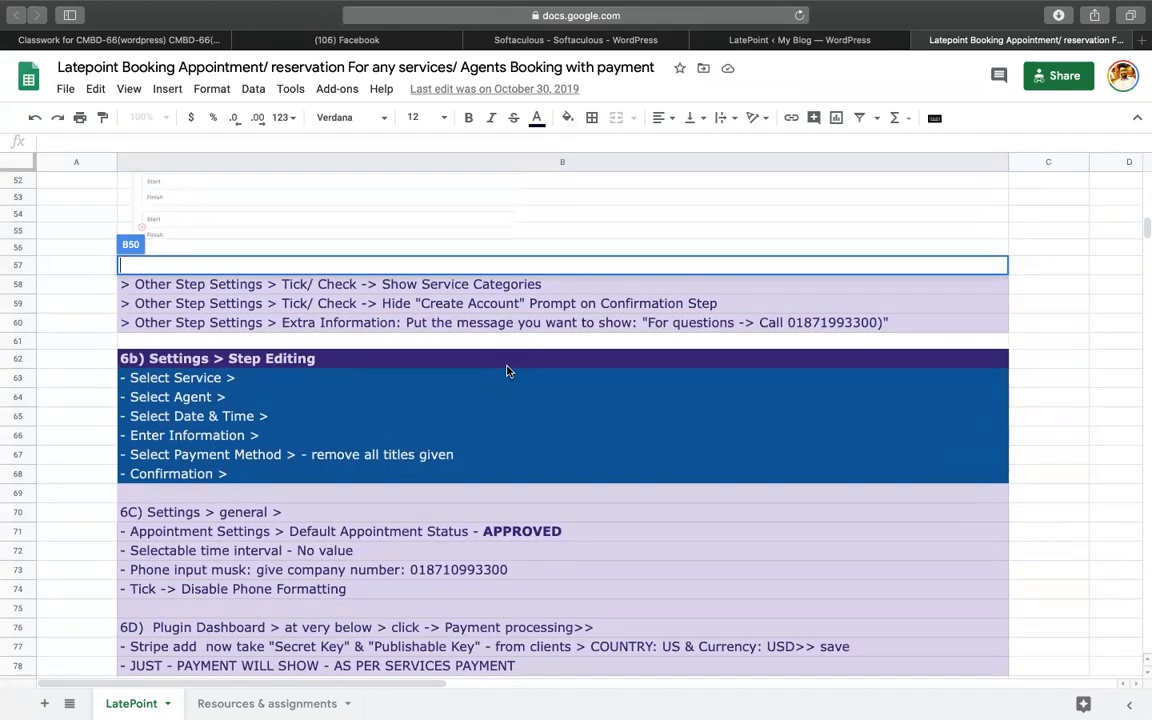
{"action": "left_click", "coordinate": [270, 357]}
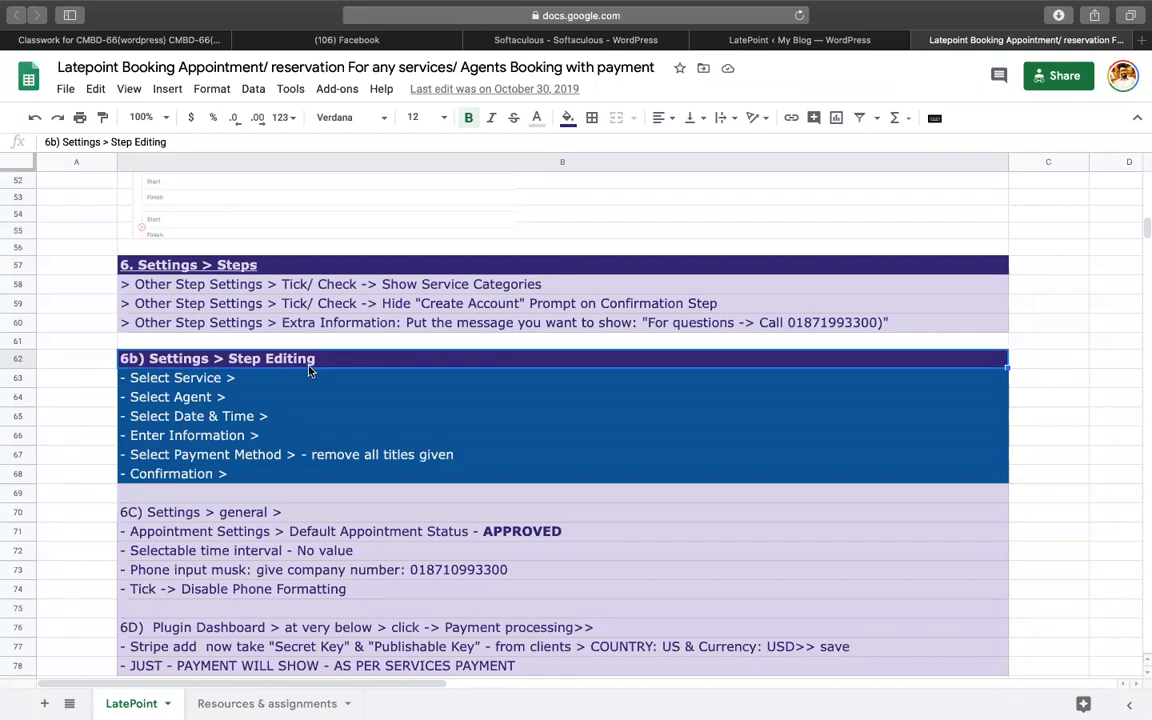
{"action": "left_click_drag", "start_coordinate": [216, 377], "coordinate": [220, 472]}
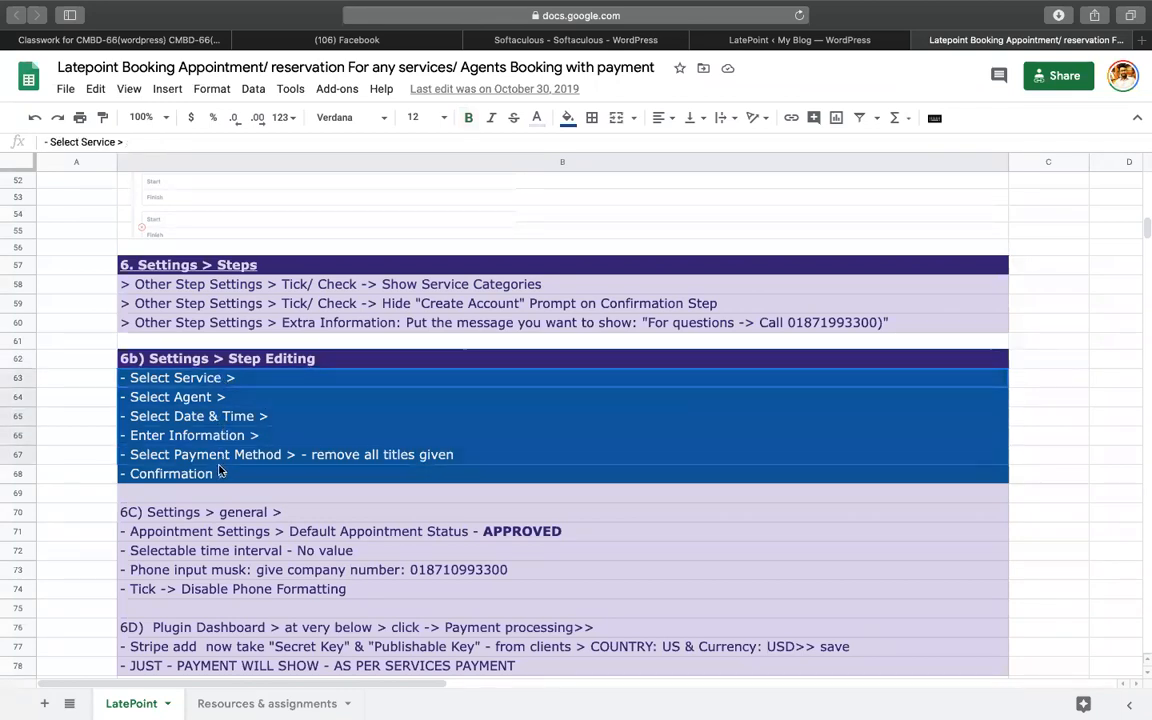
{"action": "scroll", "coordinate": [222, 470], "scroll_direction": "down", "scroll_amount": 2}
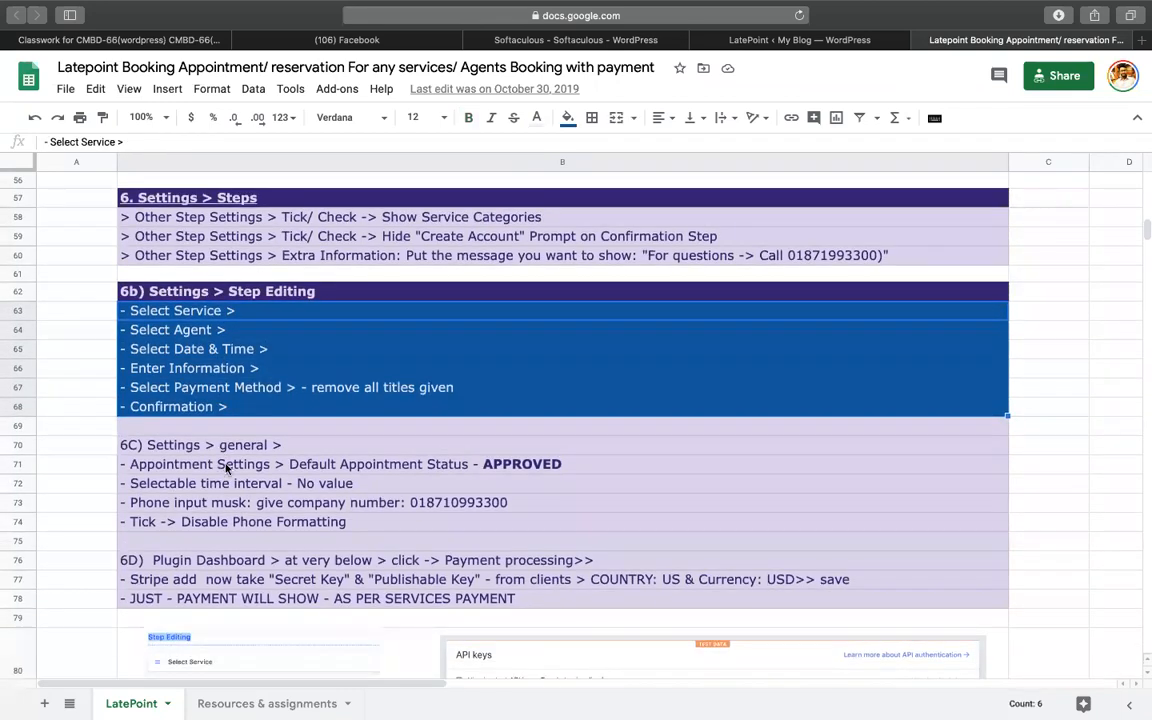
{"action": "left_click", "coordinate": [241, 466]}
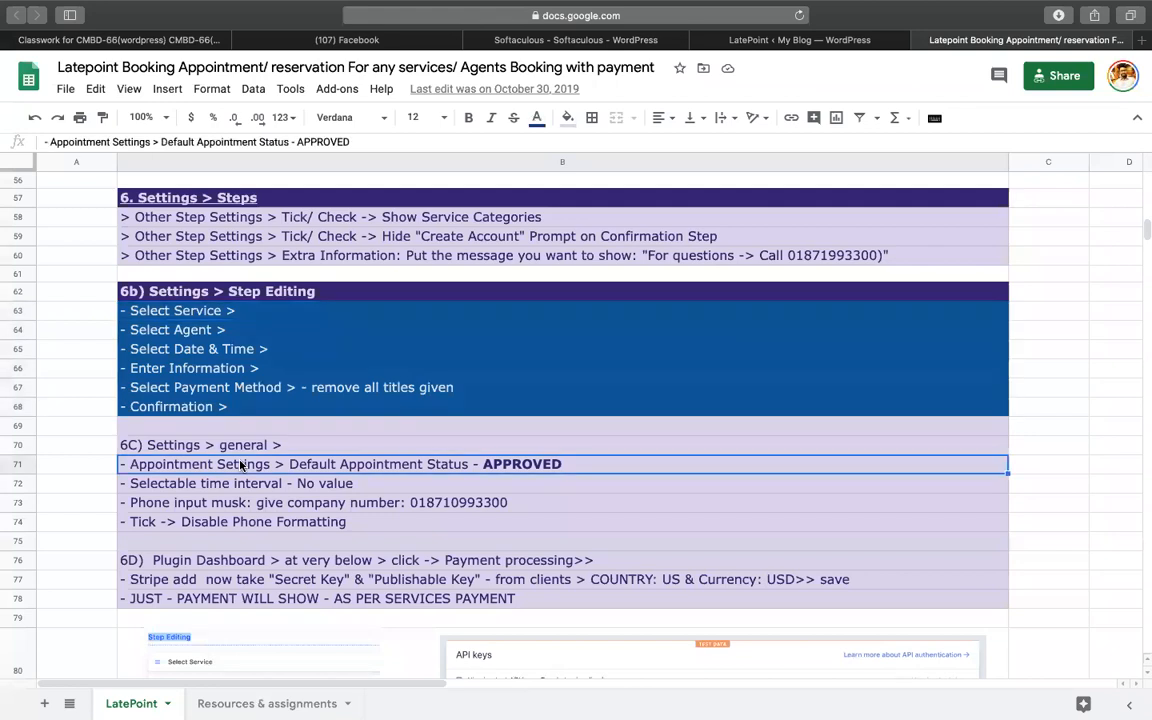
{"action": "key", "text": "Up"}
{"action": "key", "text": "Return"}
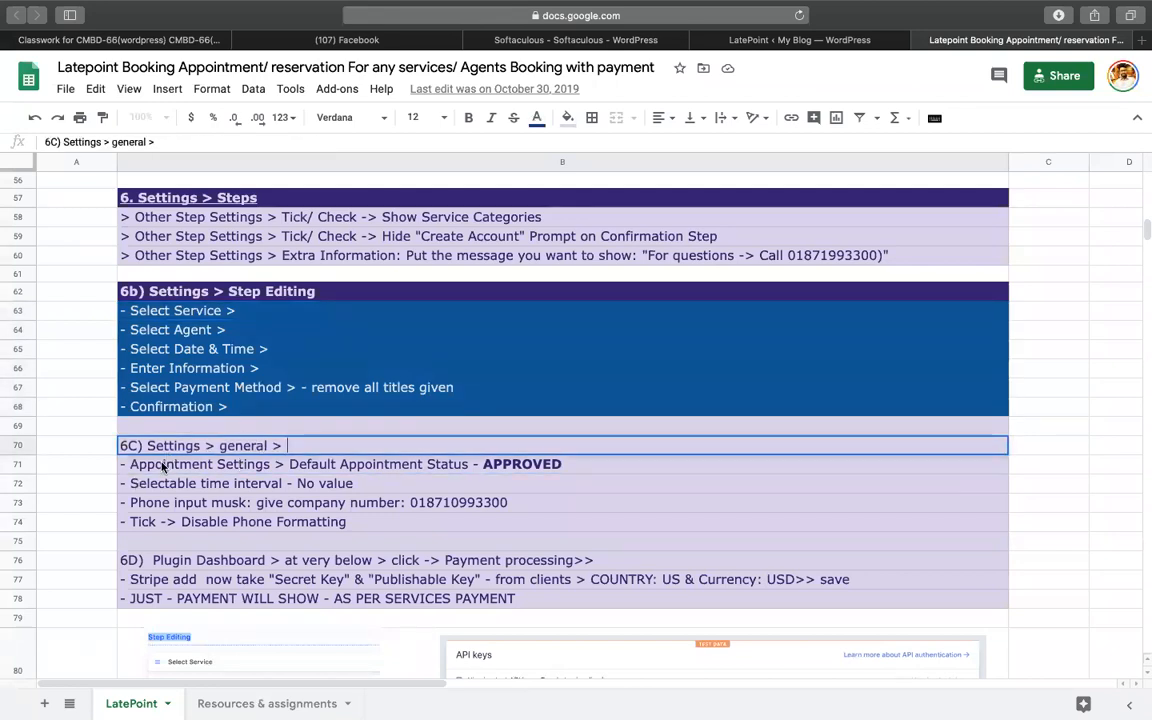
{"action": "key", "text": "Return"}
{"action": "left_click", "coordinate": [801, 41]}
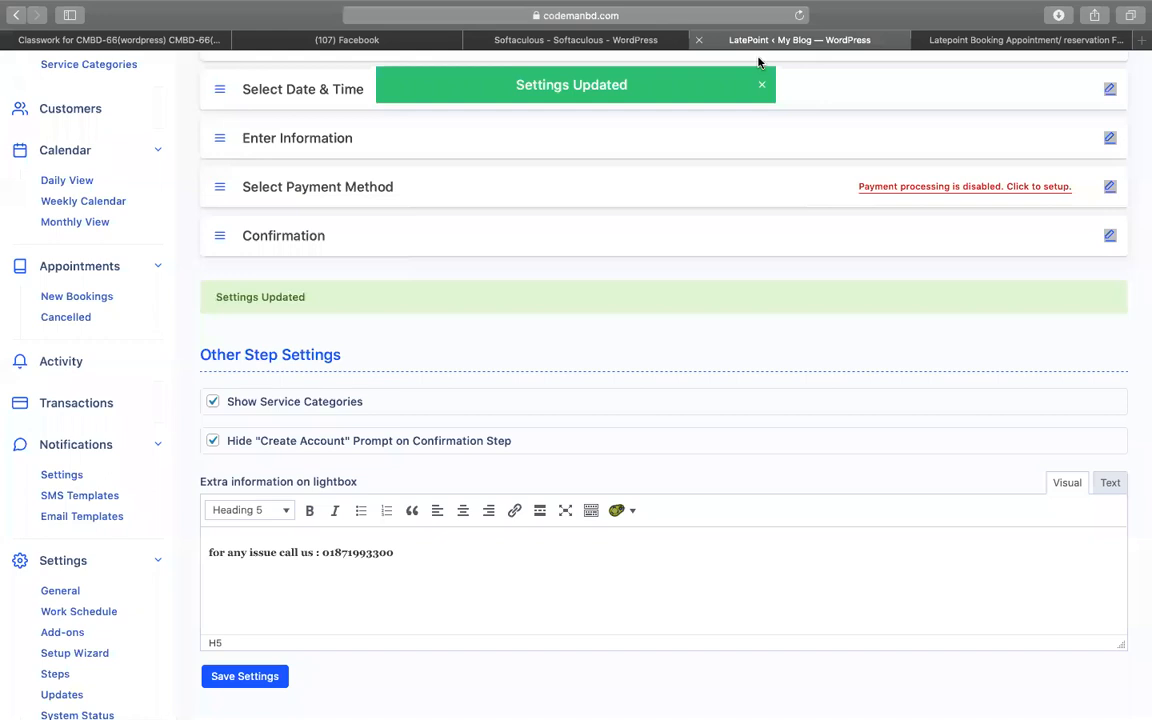
- Open General settings, keep the default appointment status Approved, and check the row 72 time-interval note
{"action": "left_click", "coordinate": [66, 592]}
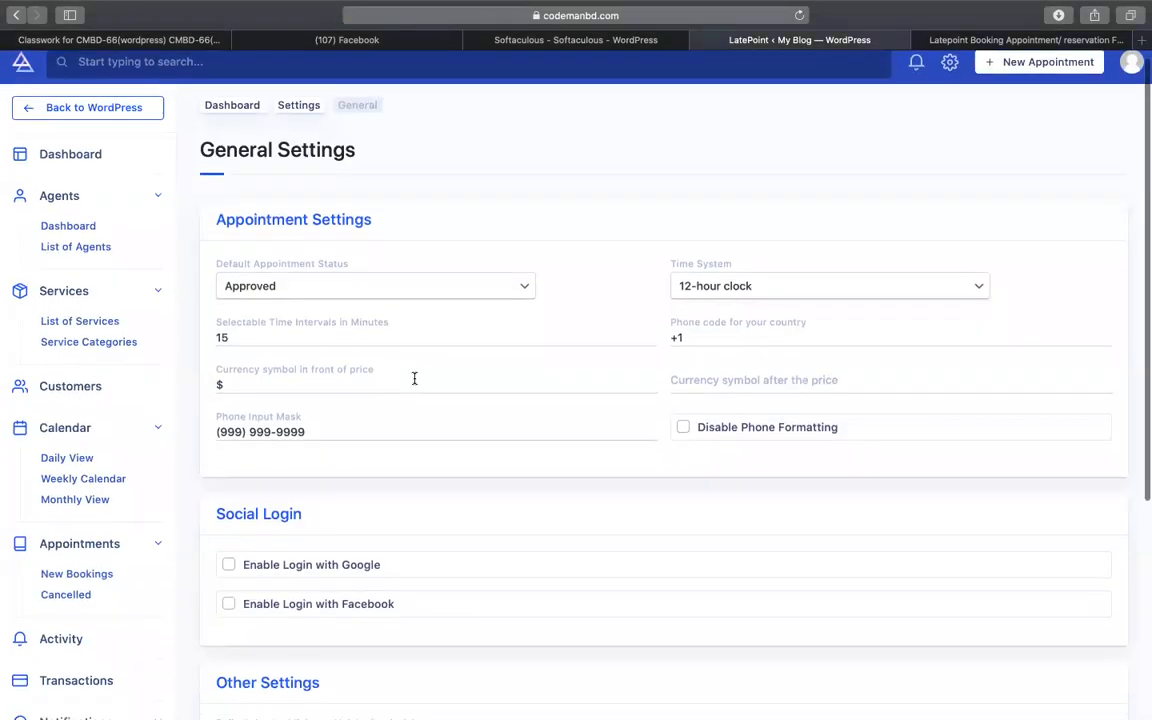
{"action": "scroll", "coordinate": [414, 378], "scroll_direction": "down", "scroll_amount": 1}
{"action": "left_click", "coordinate": [350, 255]}
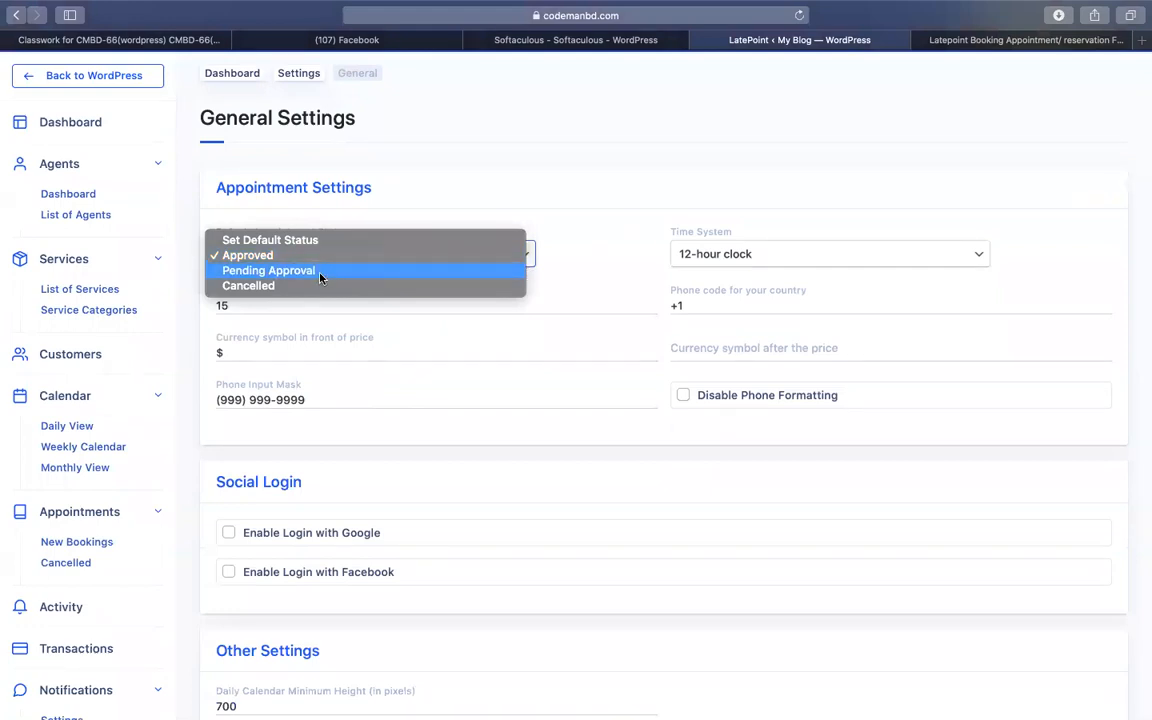
{"action": "left_click", "coordinate": [528, 139]}
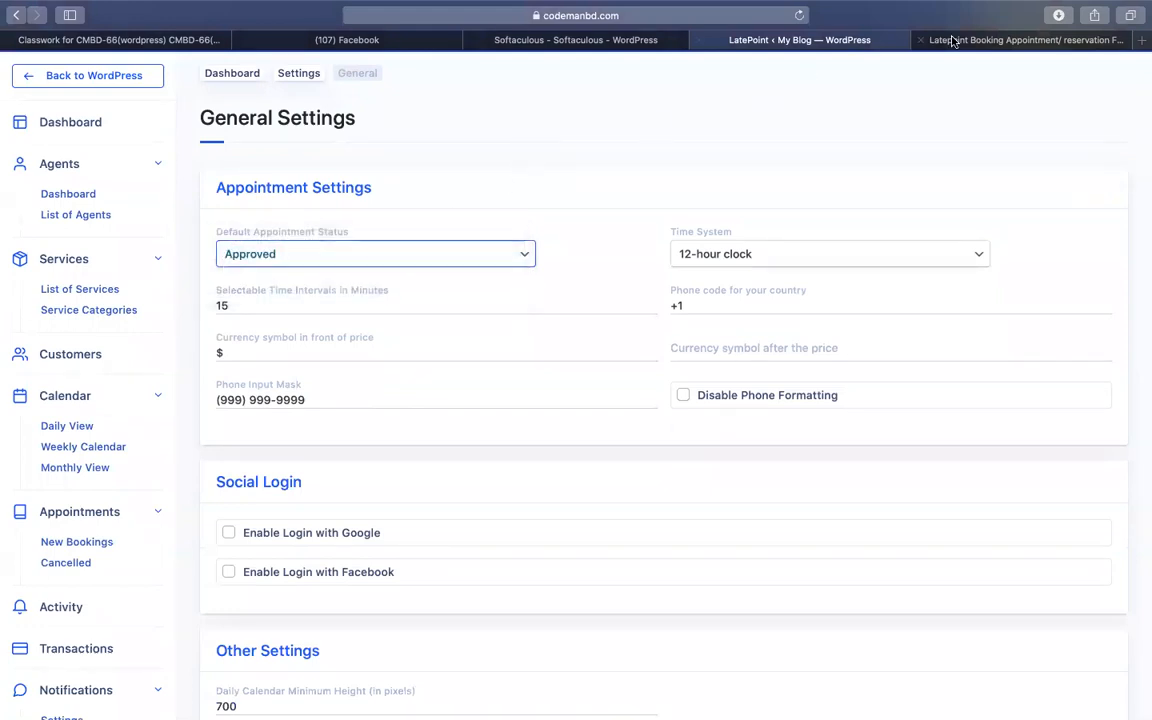
{"action": "left_click", "coordinate": [882, 40]}
{"action": "double_click", "coordinate": [210, 490]}
{"action": "triple_click", "coordinate": [226, 486]}
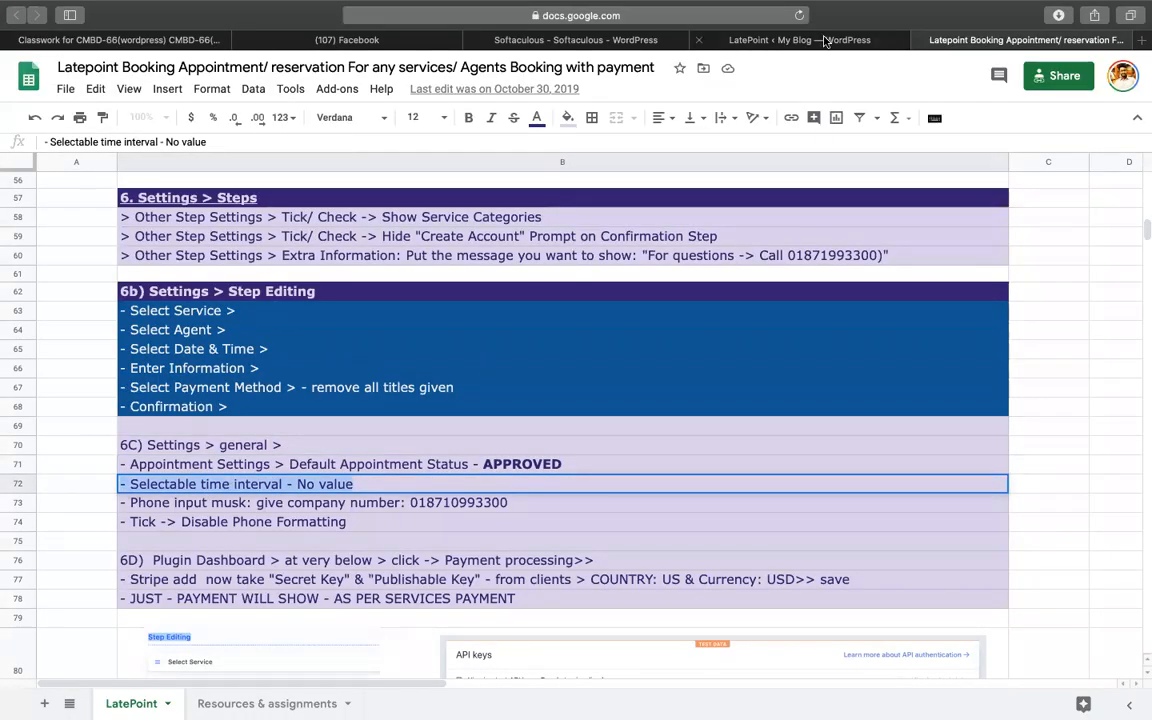
{"action": "left_click", "coordinate": [799, 40]}
{"action": "scroll", "coordinate": [363, 430], "scroll_direction": "down", "scroll_amount": 1}
{"action": "scroll", "coordinate": [363, 430], "scroll_direction": "down", "scroll_amount": 1}
{"action": "scroll", "coordinate": [363, 430], "scroll_direction": "up", "scroll_amount": 2}
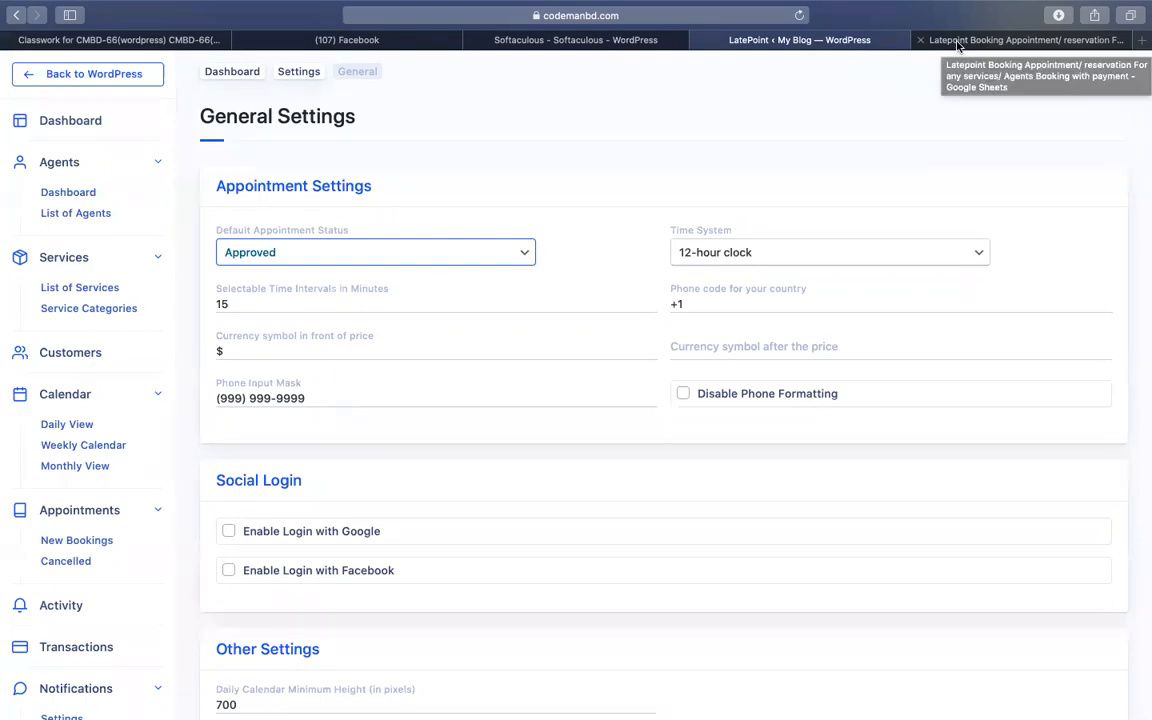
- Copy the company phone number from the row 73 phone input mask note
{"action": "left_click", "coordinate": [957, 40]}
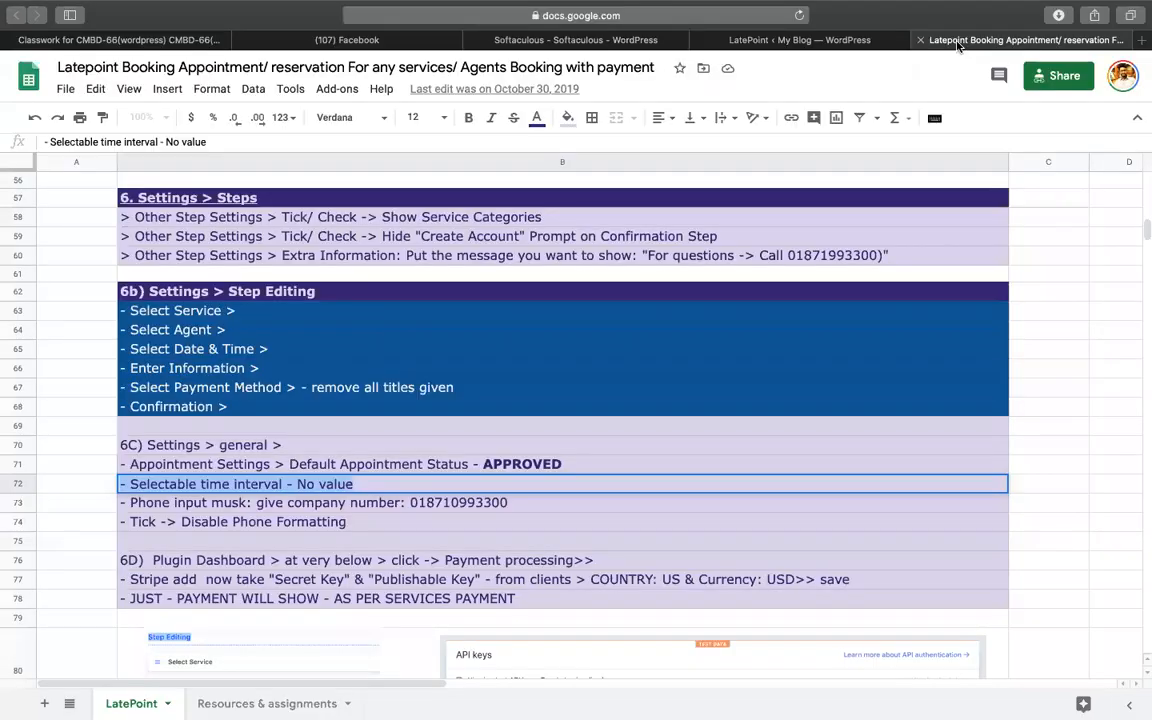
{"action": "left_click", "coordinate": [157, 467]}
{"action": "left_click", "coordinate": [167, 485]}
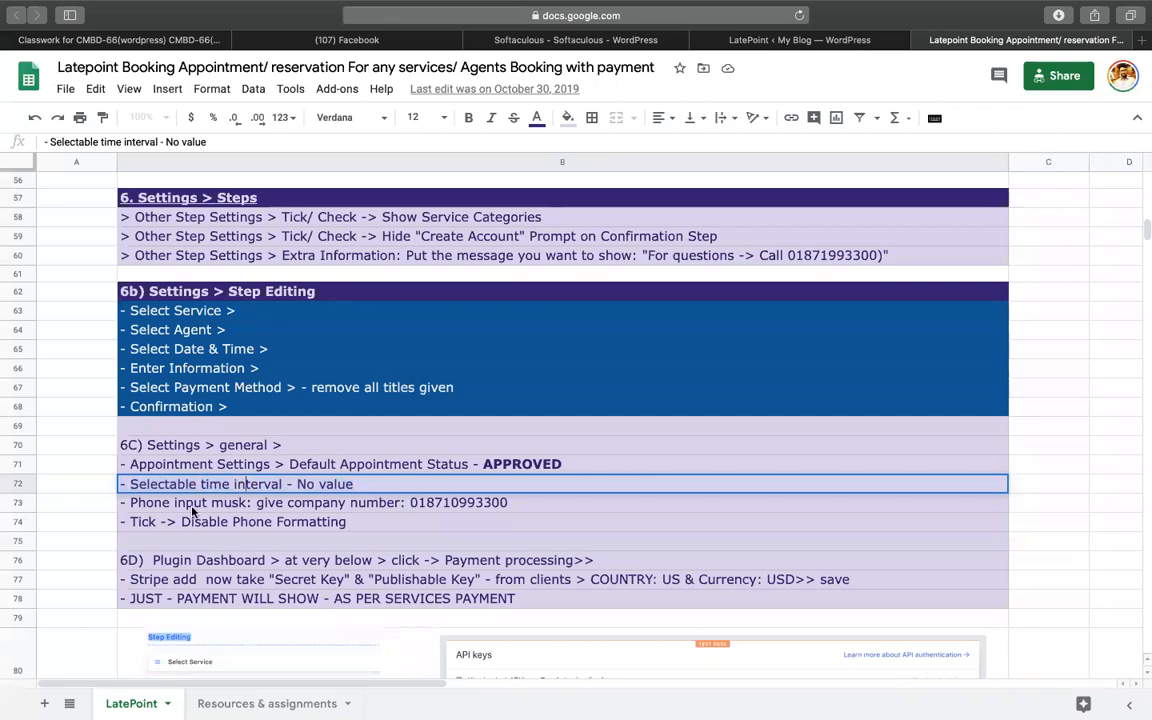
{"action": "left_click", "coordinate": [188, 505]}
{"action": "double_click", "coordinate": [187, 505]}
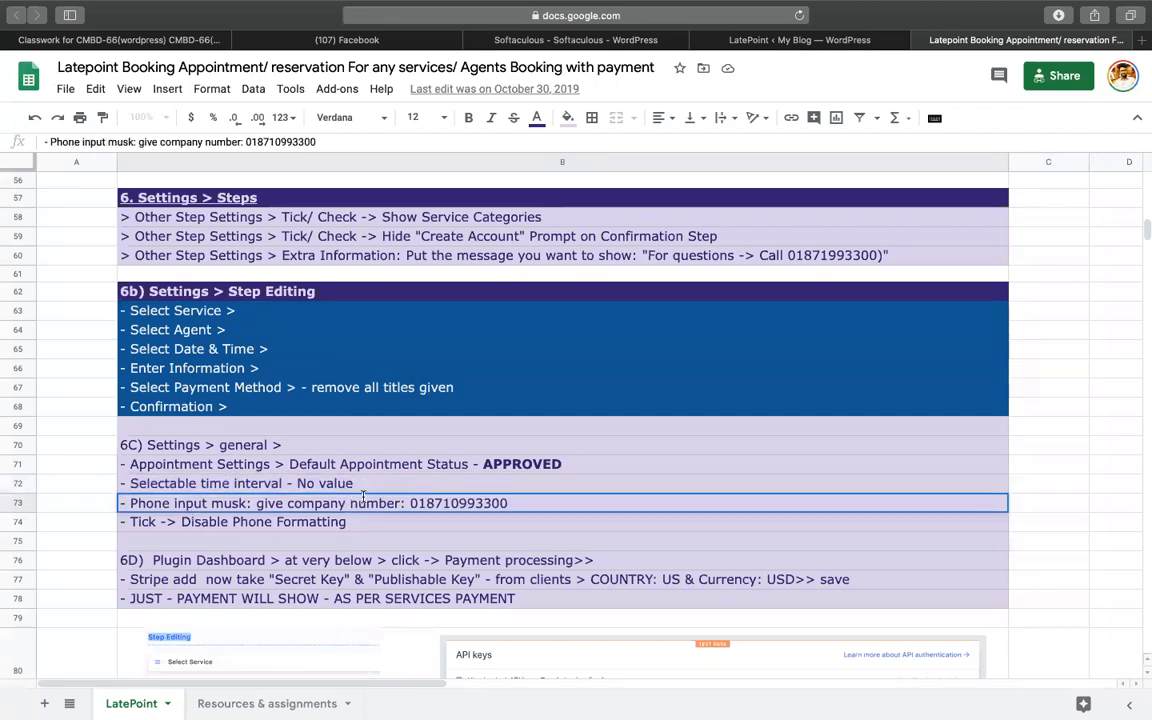
{"action": "left_click_drag", "start_coordinate": [411, 503], "coordinate": [560, 509]}
{"action": "key", "text": "super+c"}
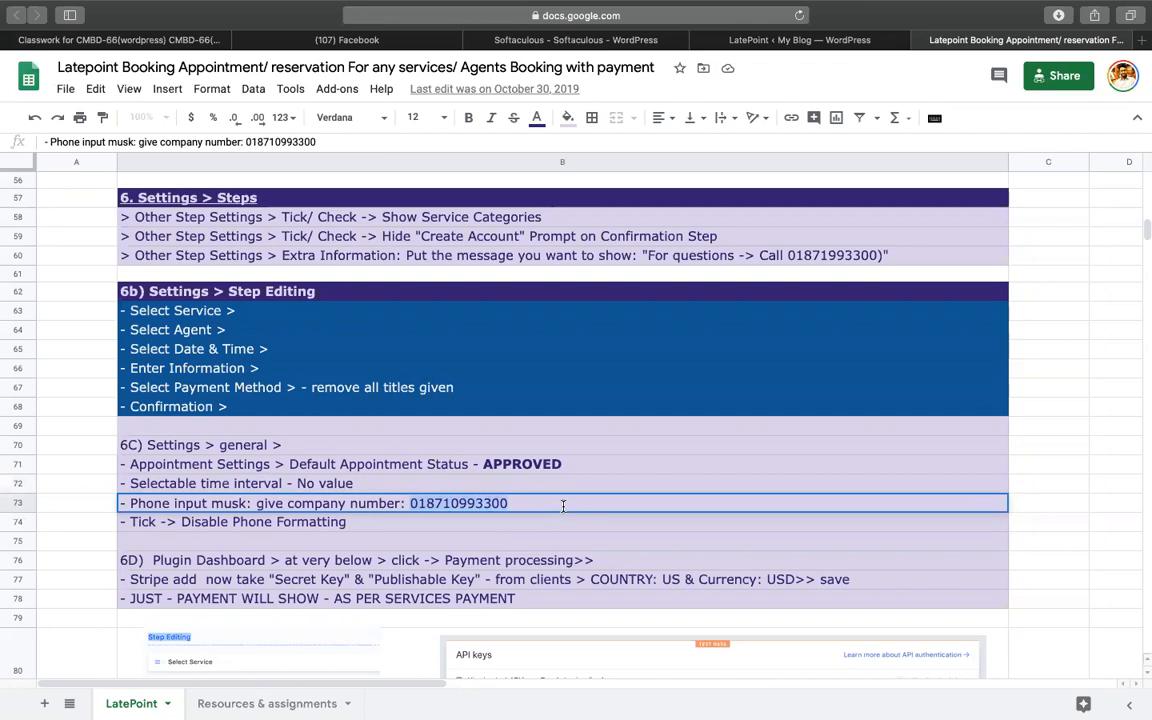
- Tick Disable Phone Formatting and paste the phone number into Phone Input Mask
{"action": "left_click", "coordinate": [751, 44]}
{"action": "left_click", "coordinate": [310, 392]}
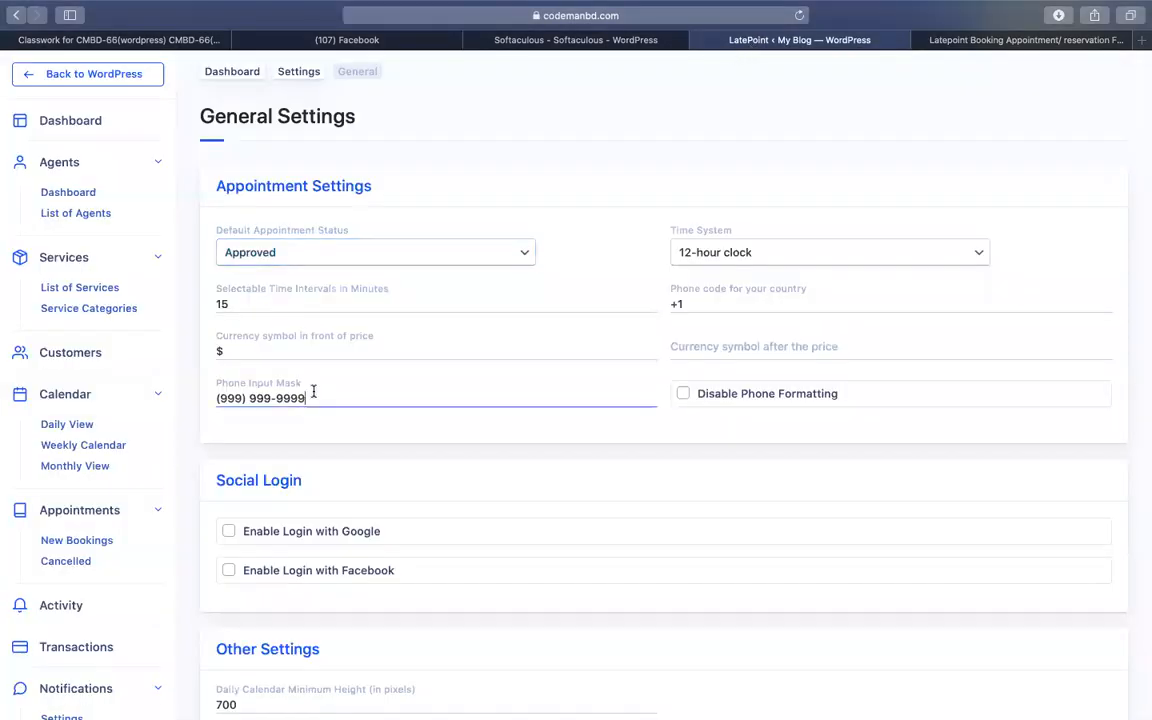
{"action": "left_click", "coordinate": [682, 393]}
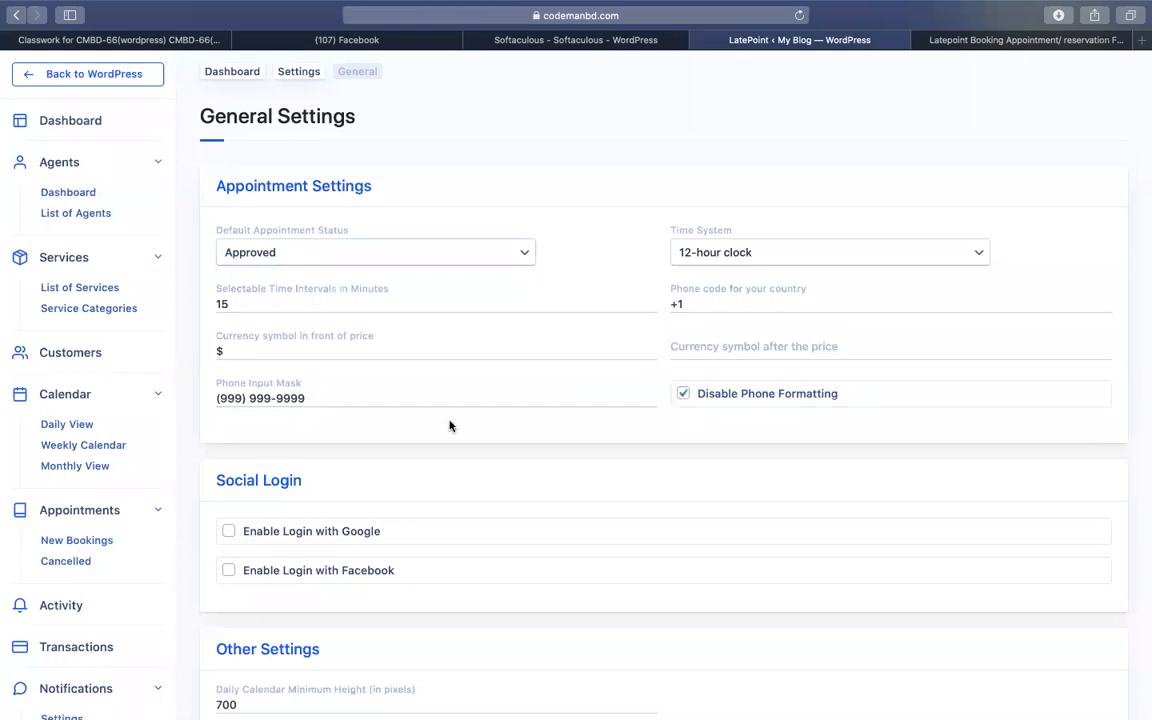
{"action": "left_click", "coordinate": [366, 400]}
{"action": "key", "text": "super+a"}
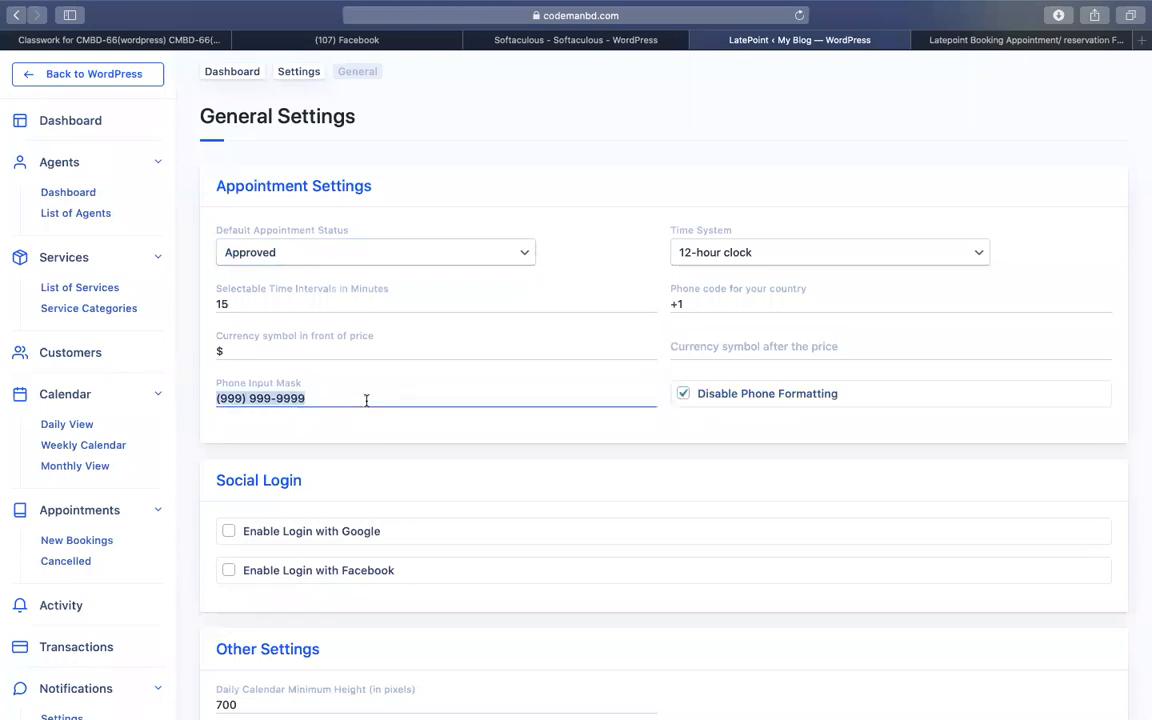
{"action": "key", "text": "super+v"}
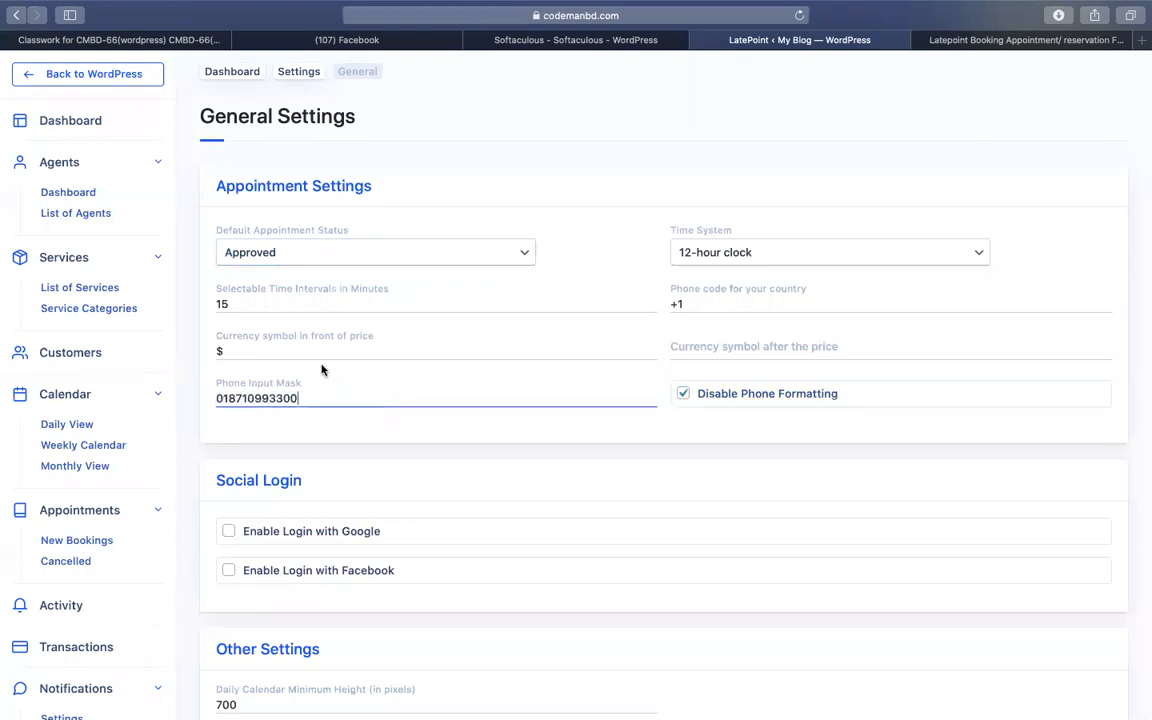
{"action": "left_click", "coordinate": [309, 352]}
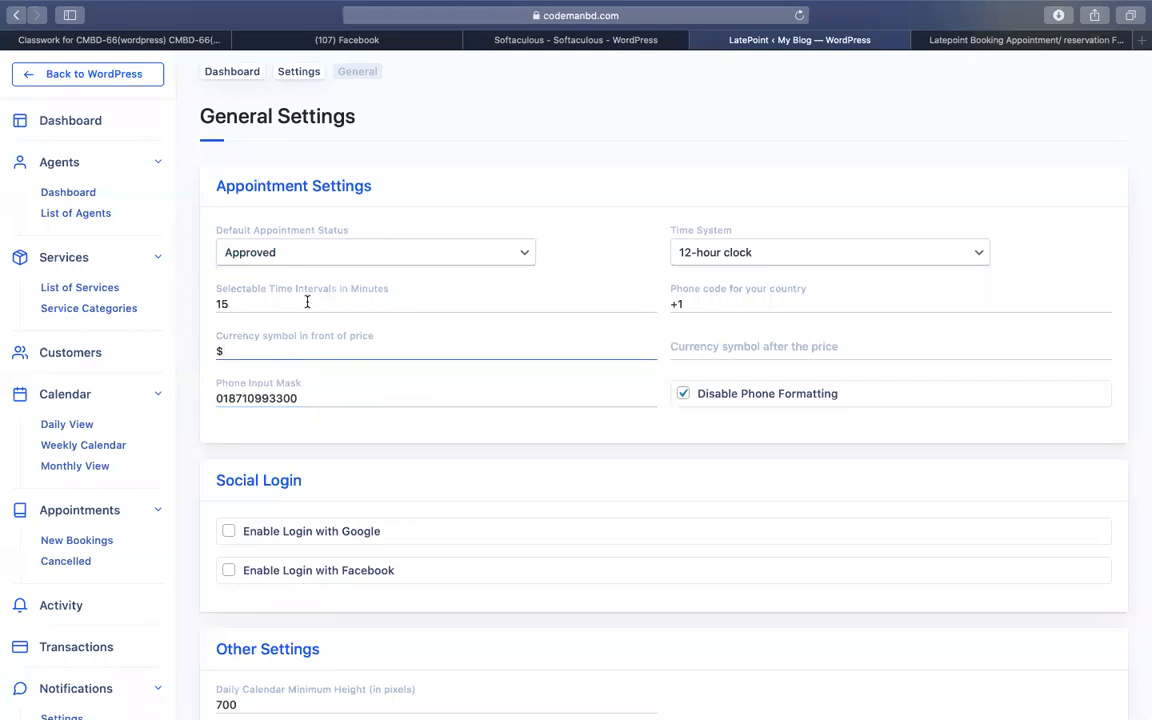
- Save the LatePoint general settings
{"action": "scroll", "coordinate": [496, 399], "scroll_direction": "down", "scroll_amount": 3}
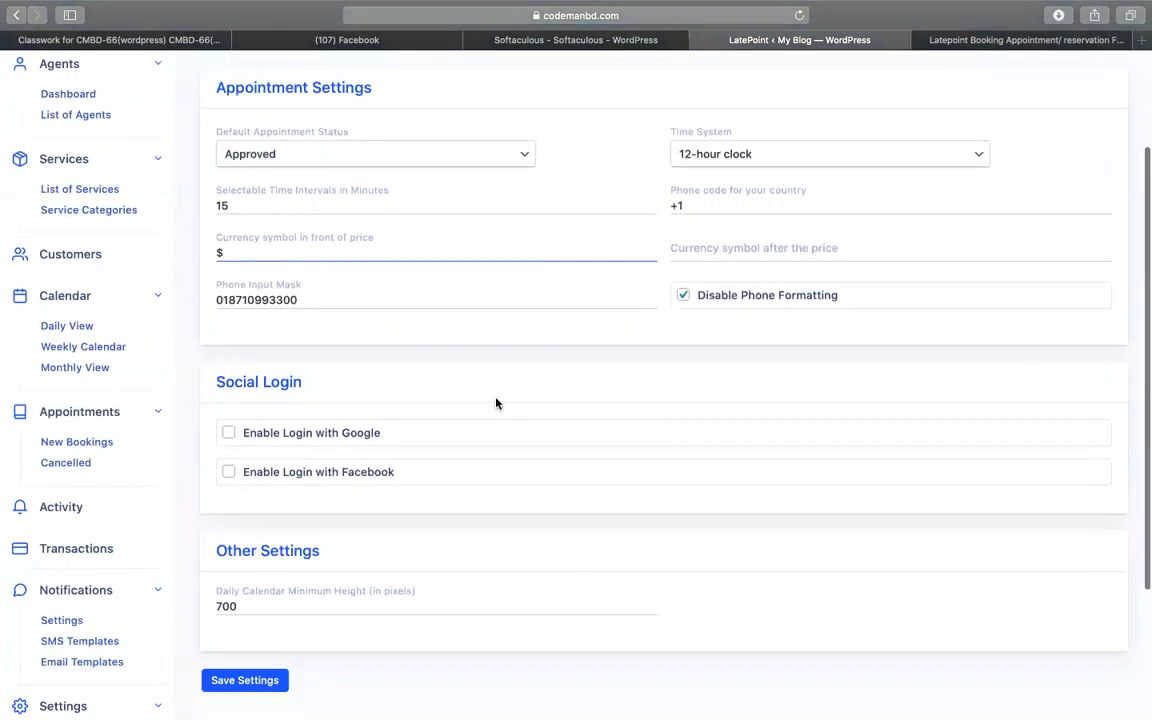
{"action": "scroll", "coordinate": [432, 414], "scroll_direction": "down", "scroll_amount": 1}
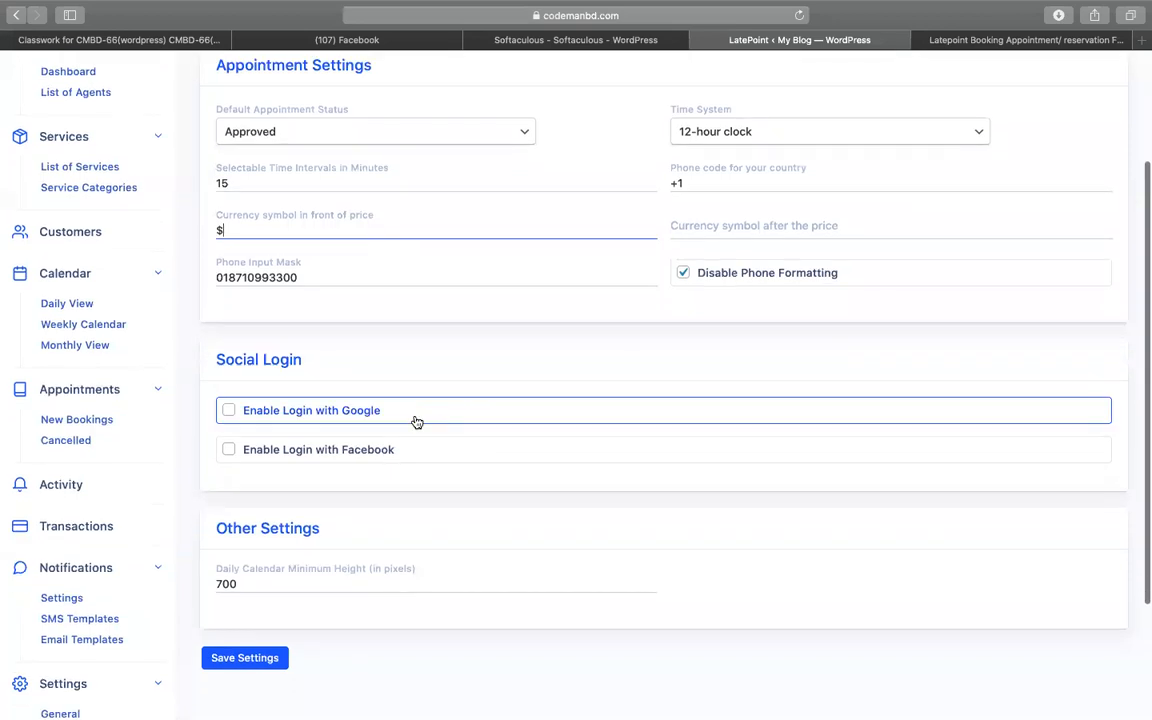
{"action": "left_click", "coordinate": [258, 660]}
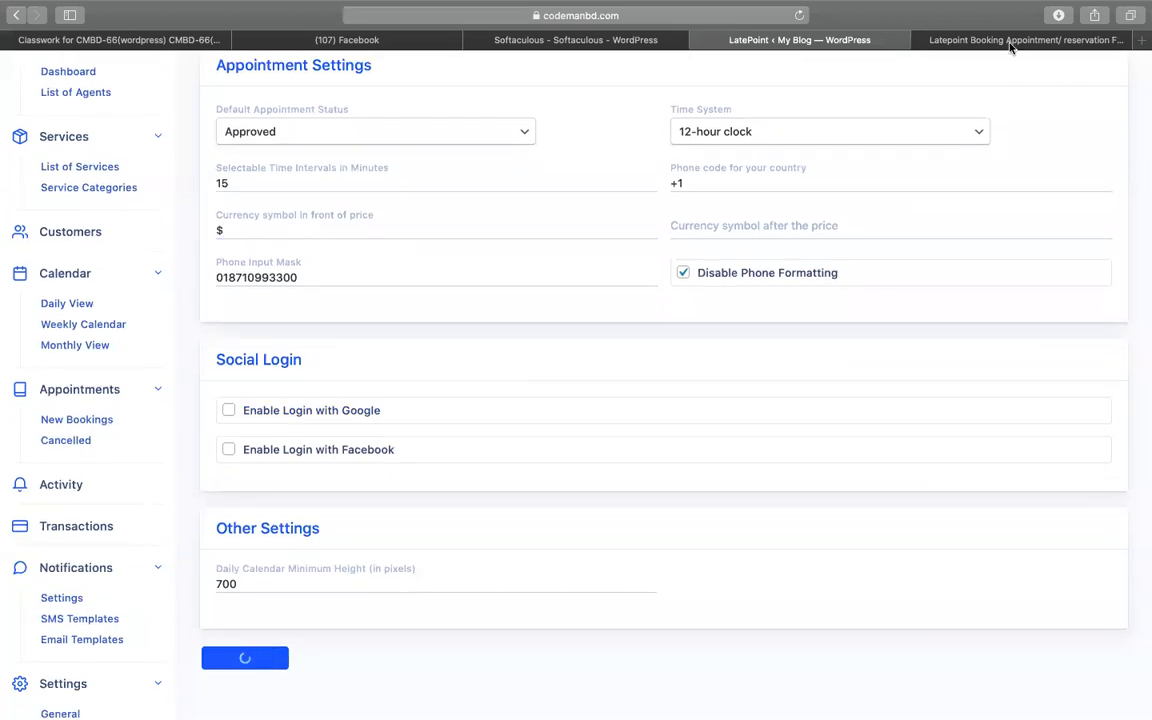
{"action": "left_click", "coordinate": [912, 41]}
- Review the payment processing and Stripe keys notes in rows 76–78
{"action": "left_click", "coordinate": [238, 558]}
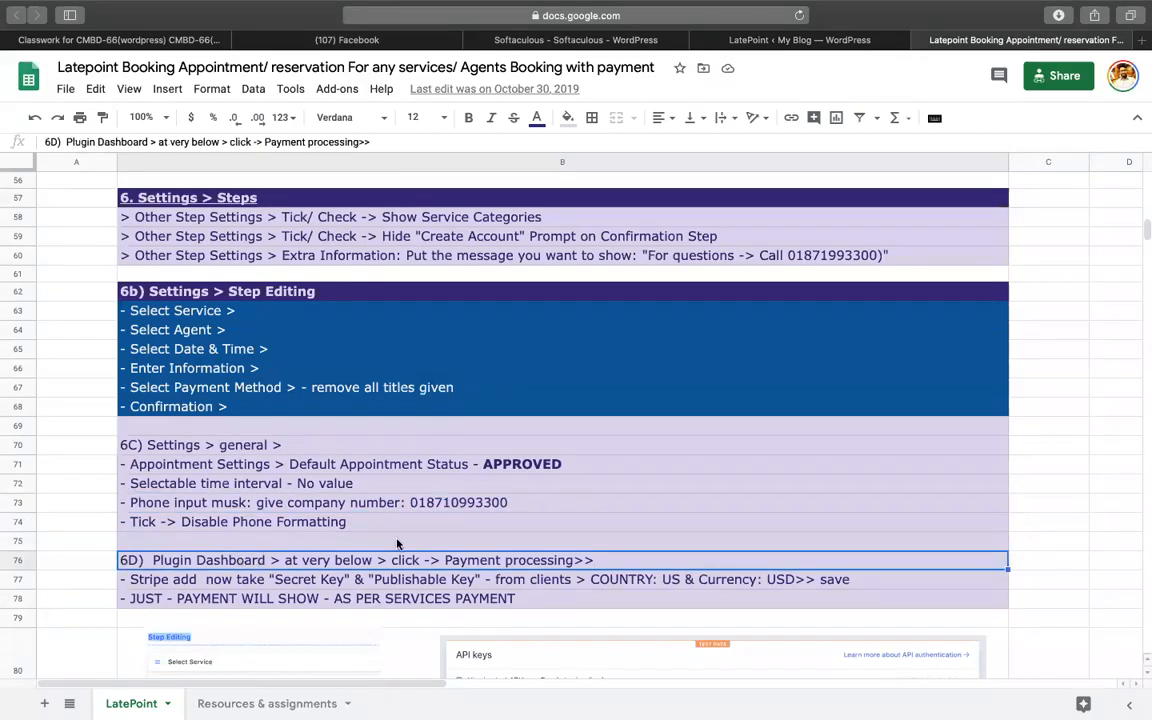
{"action": "scroll", "coordinate": [396, 540], "scroll_direction": "down", "scroll_amount": 2}
{"action": "left_click", "coordinate": [290, 468]}
{"action": "left_click", "coordinate": [296, 451]}
{"action": "left_click", "coordinate": [295, 468]}
{"action": "left_click", "coordinate": [296, 488]}
{"action": "left_click_drag", "start_coordinate": [296, 451], "coordinate": [297, 492]}
{"action": "scroll", "coordinate": [297, 493], "scroll_direction": "down", "scroll_amount": 5}
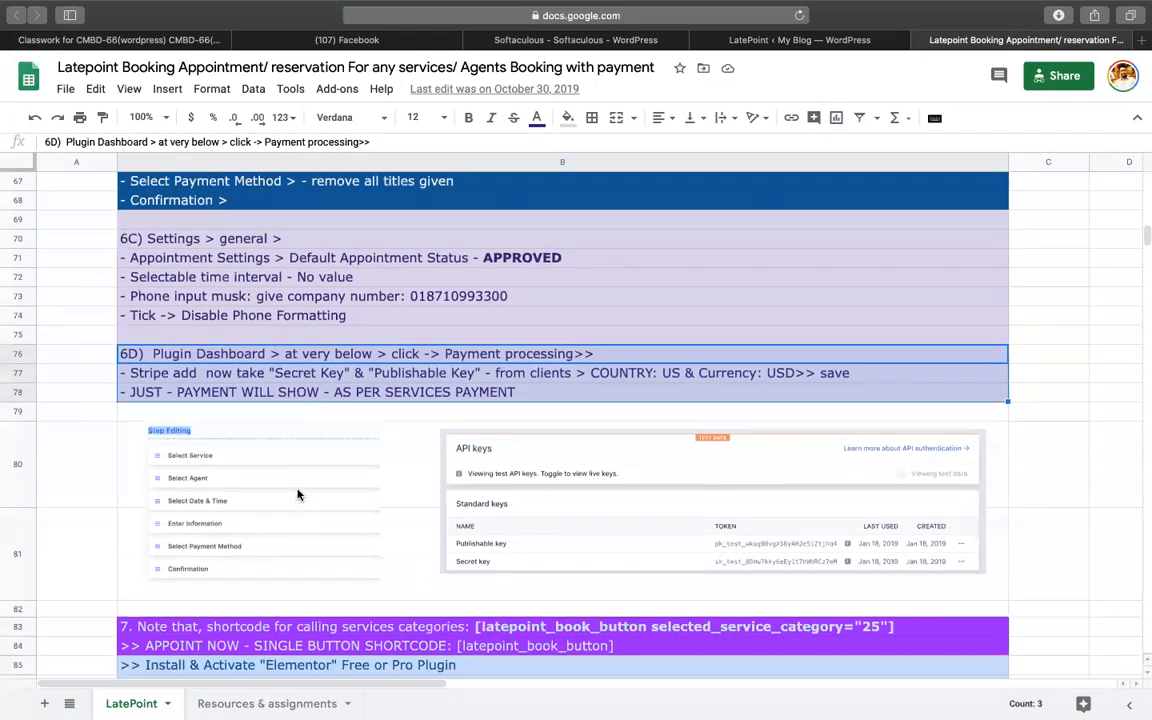
{"action": "scroll", "coordinate": [297, 493], "scroll_direction": "down", "scroll_amount": 3}
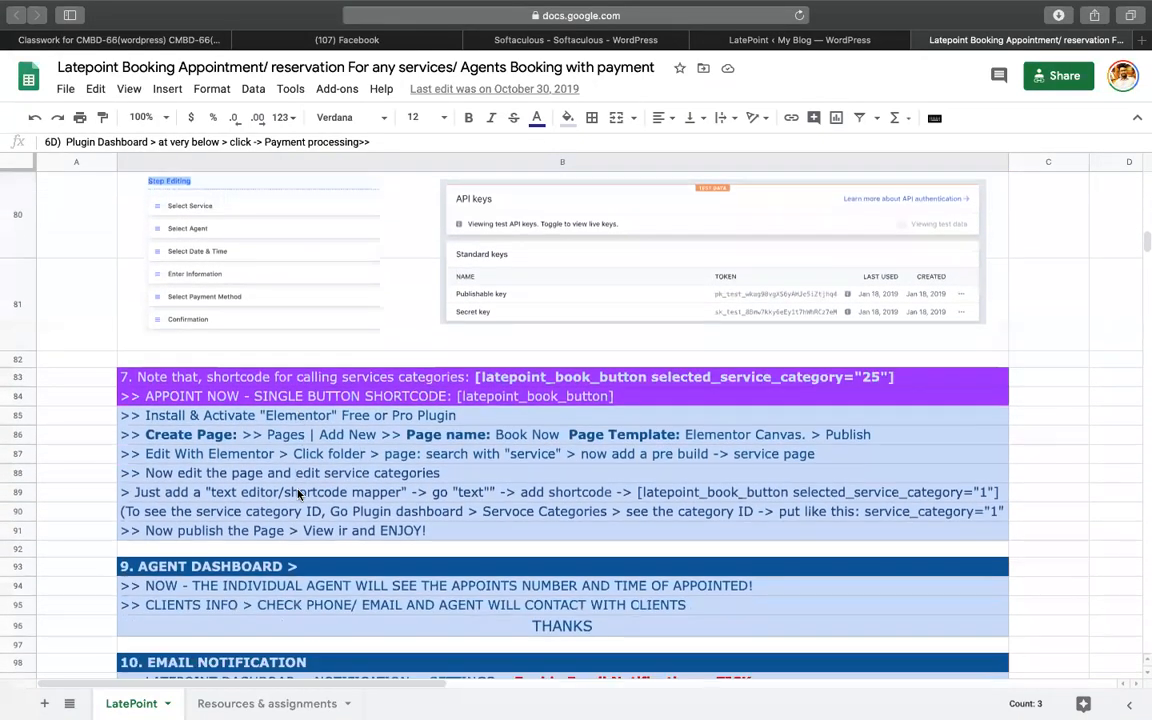
- Copy the [latepoint_book_button] shortcode from the notes and return to LatePoint
{"action": "double_click", "coordinate": [529, 386]}
{"action": "left_click_drag", "start_coordinate": [477, 386], "coordinate": [910, 377]}
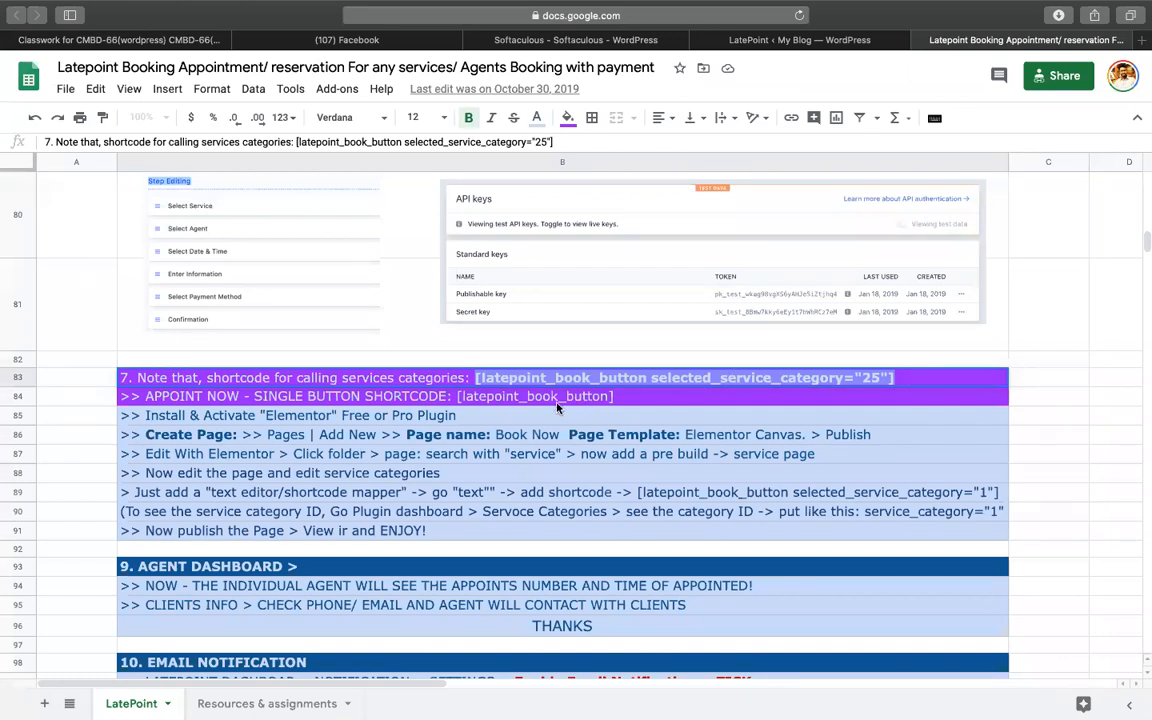
{"action": "double_click", "coordinate": [548, 400]}
{"action": "left_click_drag", "start_coordinate": [455, 398], "coordinate": [656, 397]}
{"action": "key", "text": "super+c"}
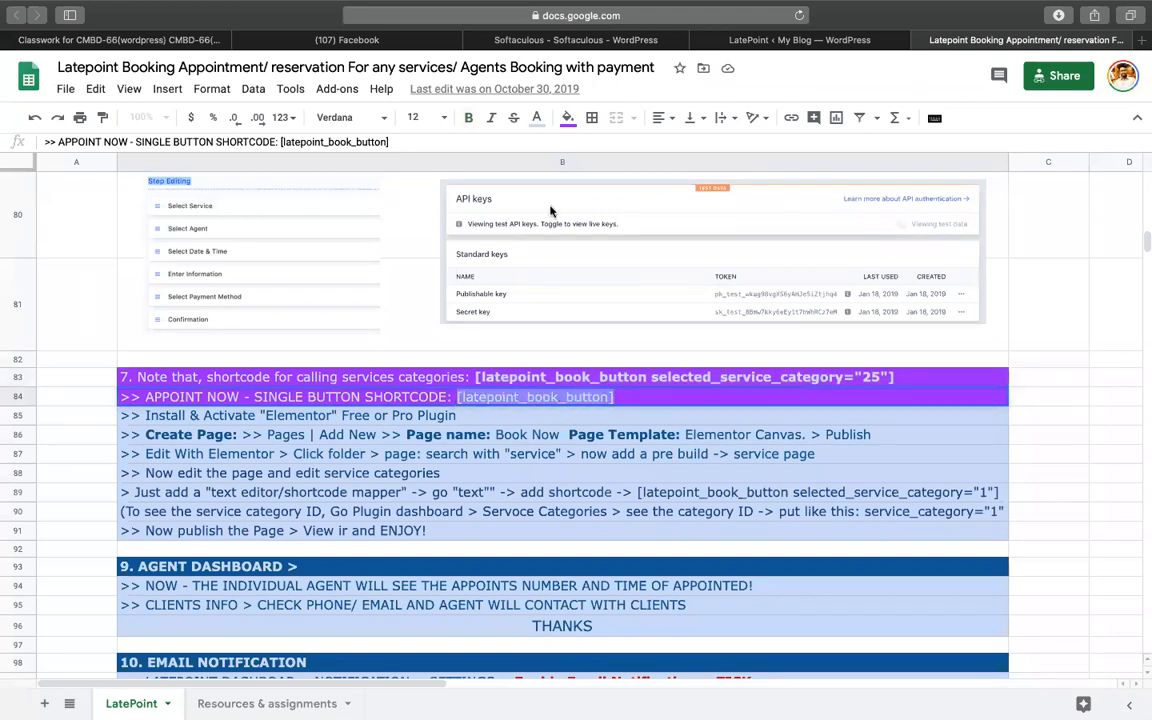
{"action": "left_click", "coordinate": [795, 40]}
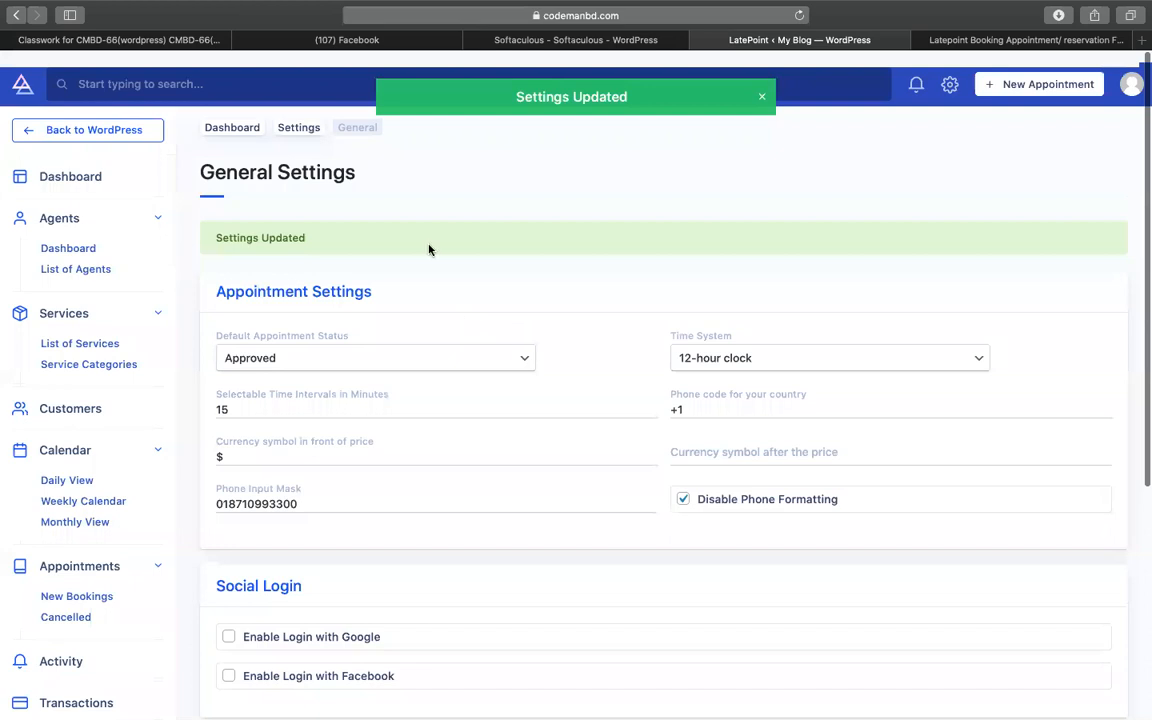
- Add a new page titled 'book now', publish it, and open it with Elementor
{"action": "left_click", "coordinate": [122, 119]}
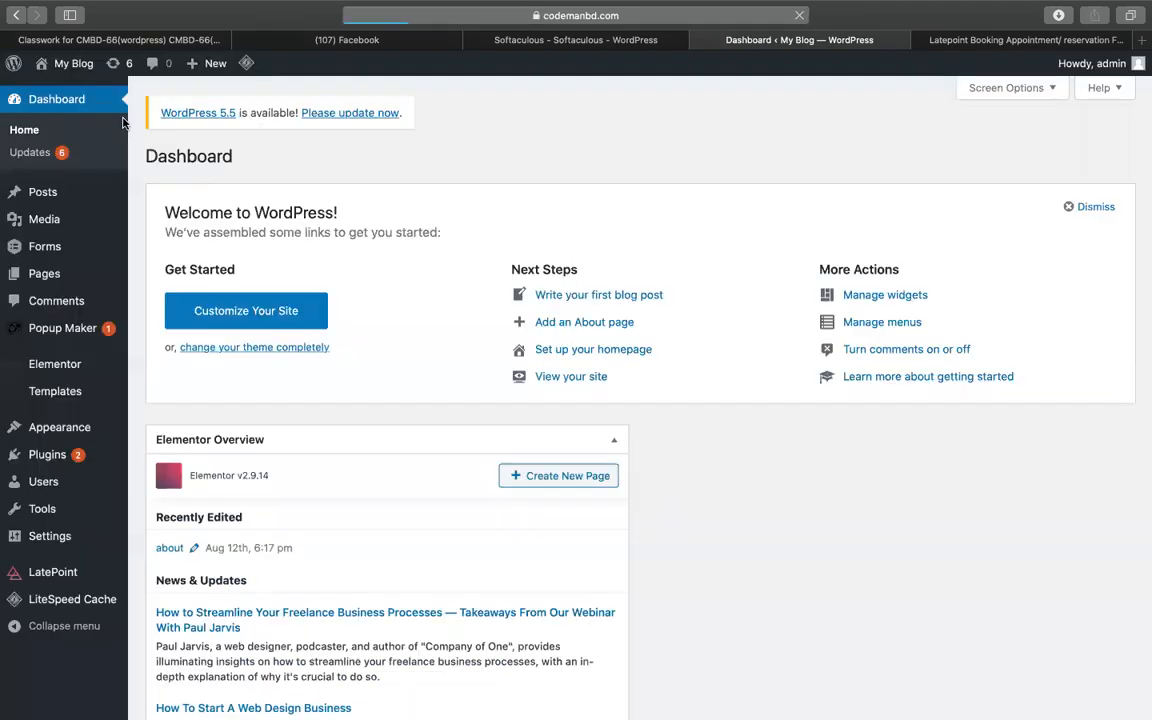
{"action": "mouse_move", "coordinate": [60, 283]}
{"action": "left_click", "coordinate": [140, 299]}
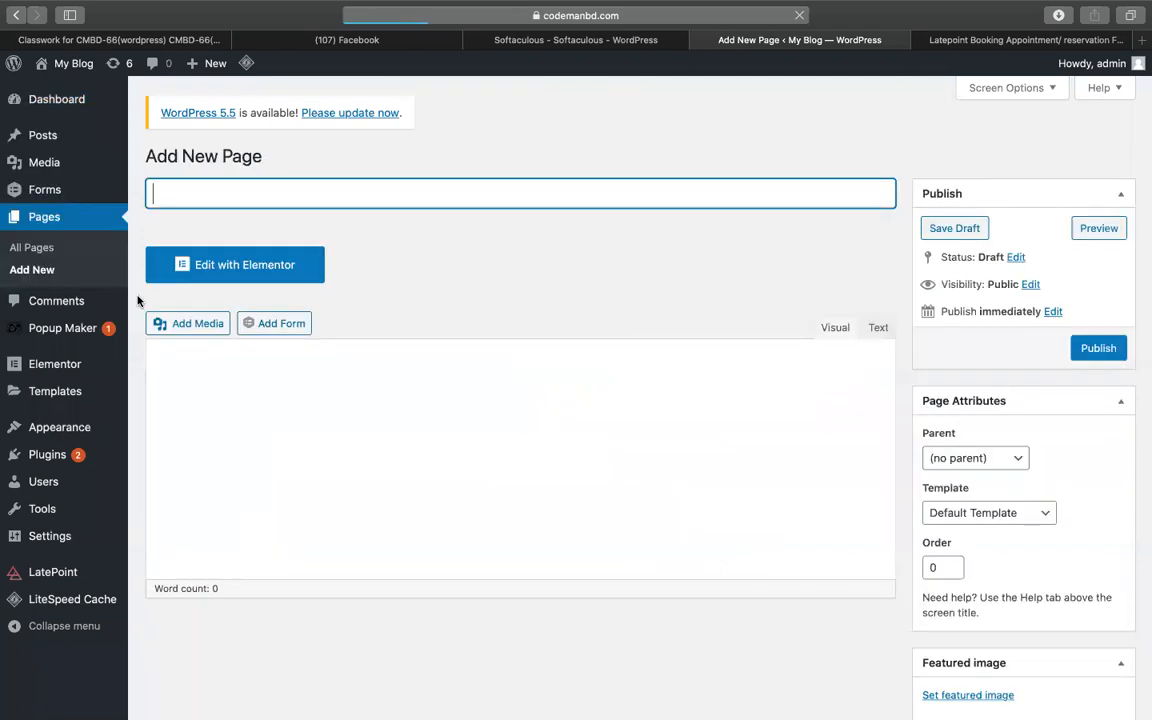
{"action": "type", "text": "V"}
{"action": "key", "text": "BackSpace"}
{"action": "type", "text": "book now"}
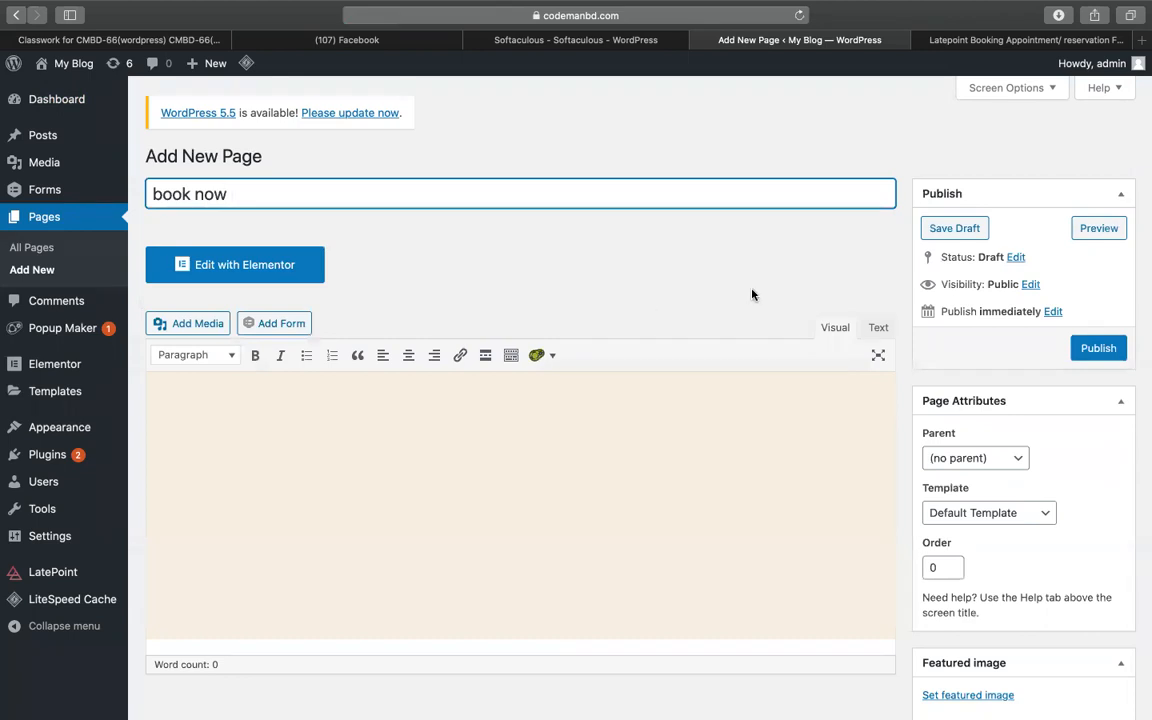
{"action": "left_click", "coordinate": [1098, 347]}
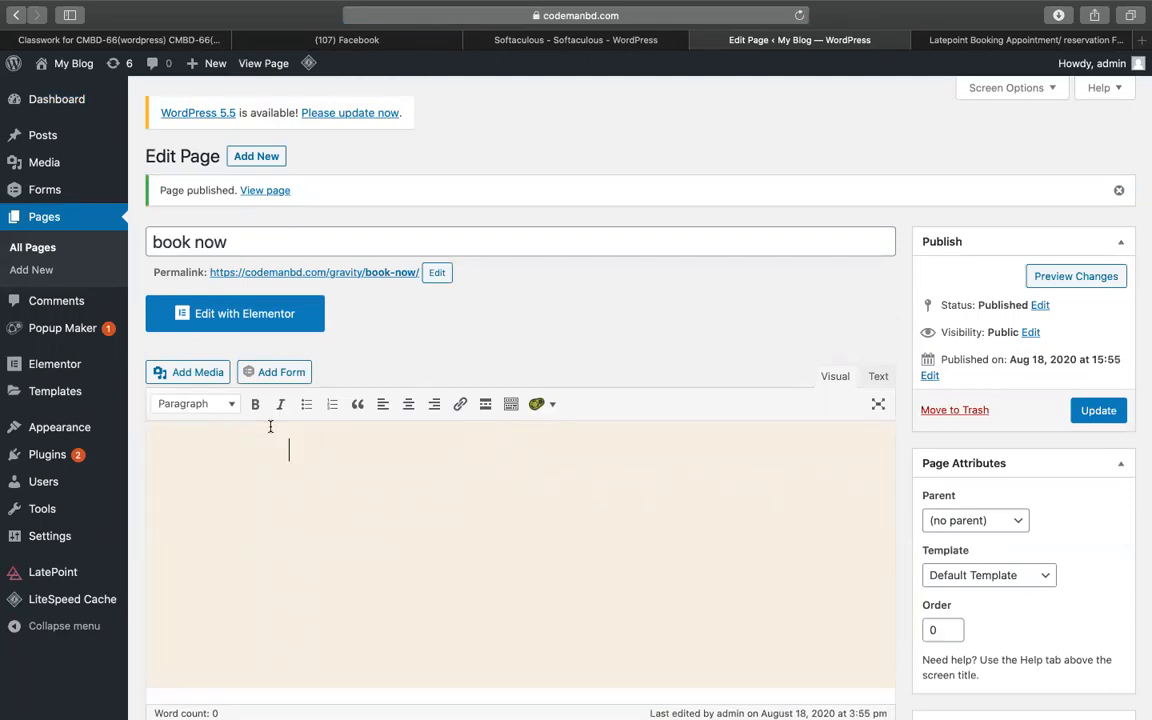
{"action": "left_click", "coordinate": [254, 318]}
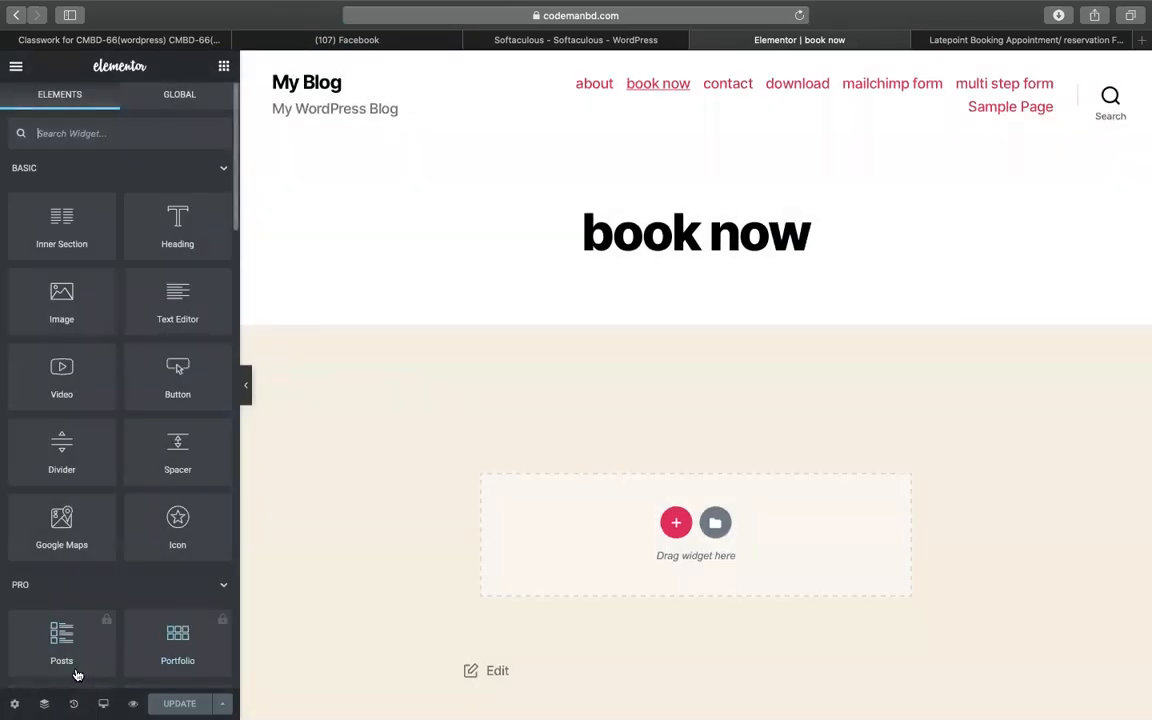
- Set the page layout to Elementor Canvas and add a stretched one-column section
{"action": "left_click", "coordinate": [14, 703]}
{"action": "left_click", "coordinate": [150, 455]}
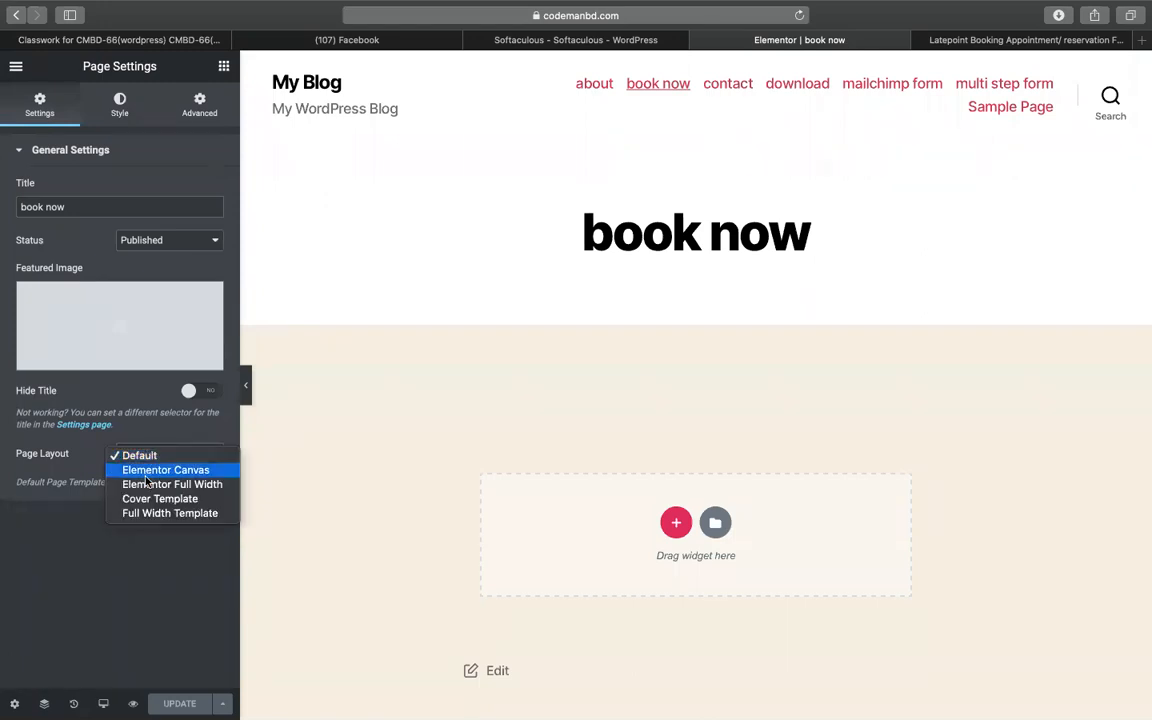
{"action": "left_click", "coordinate": [150, 470]}
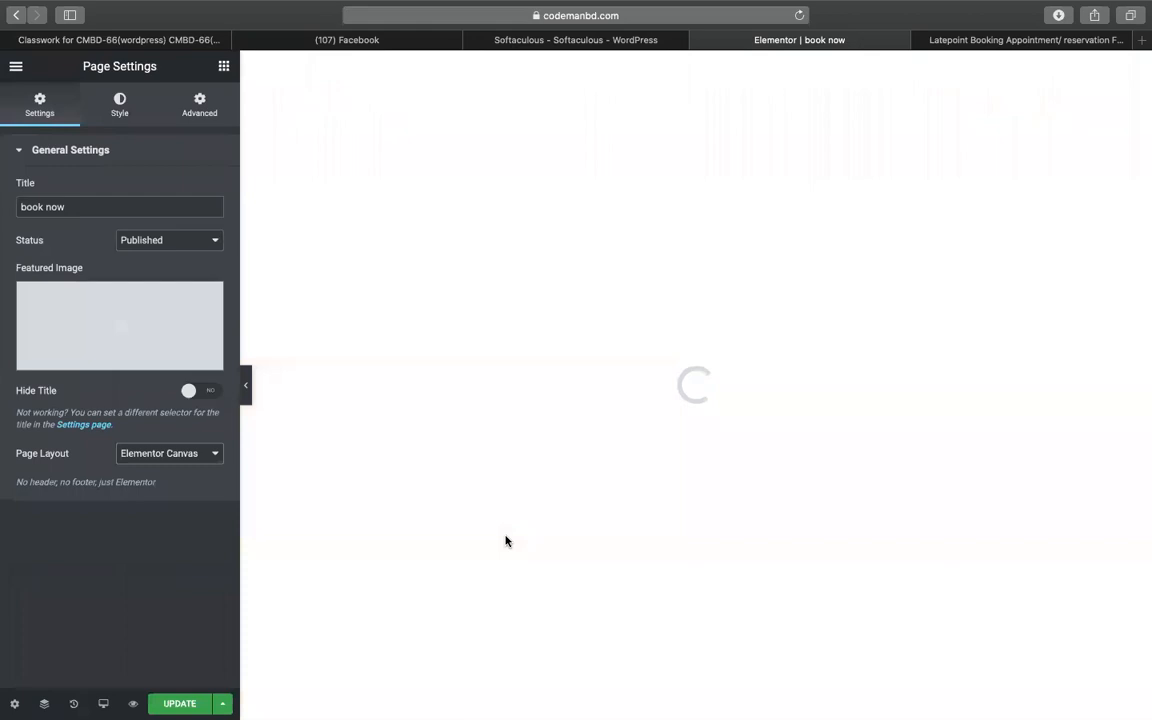
{"action": "left_click", "coordinate": [675, 522]}
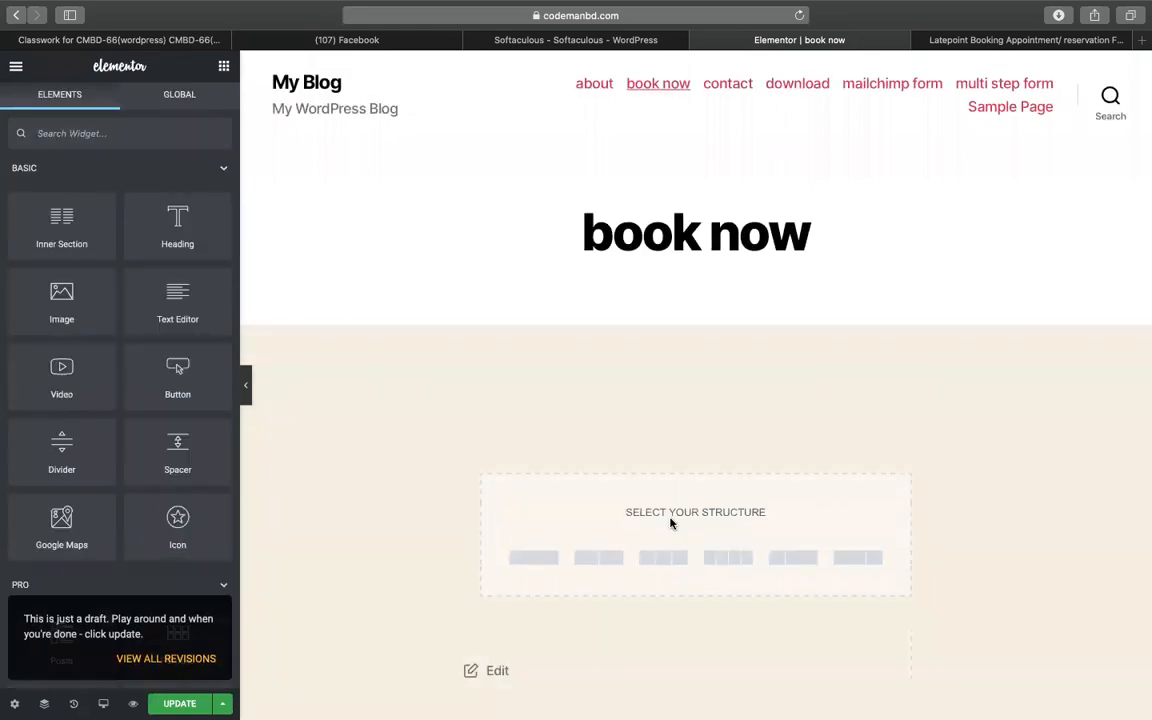
{"action": "left_click", "coordinate": [545, 580]}
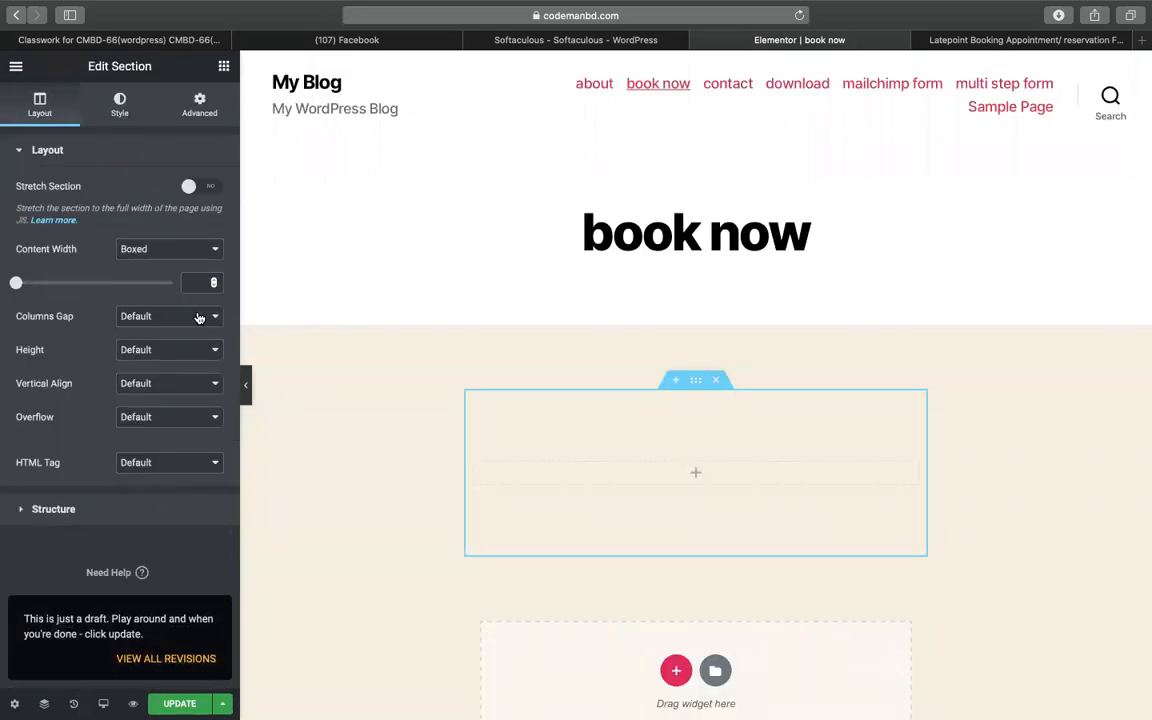
{"action": "left_click", "coordinate": [201, 188]}
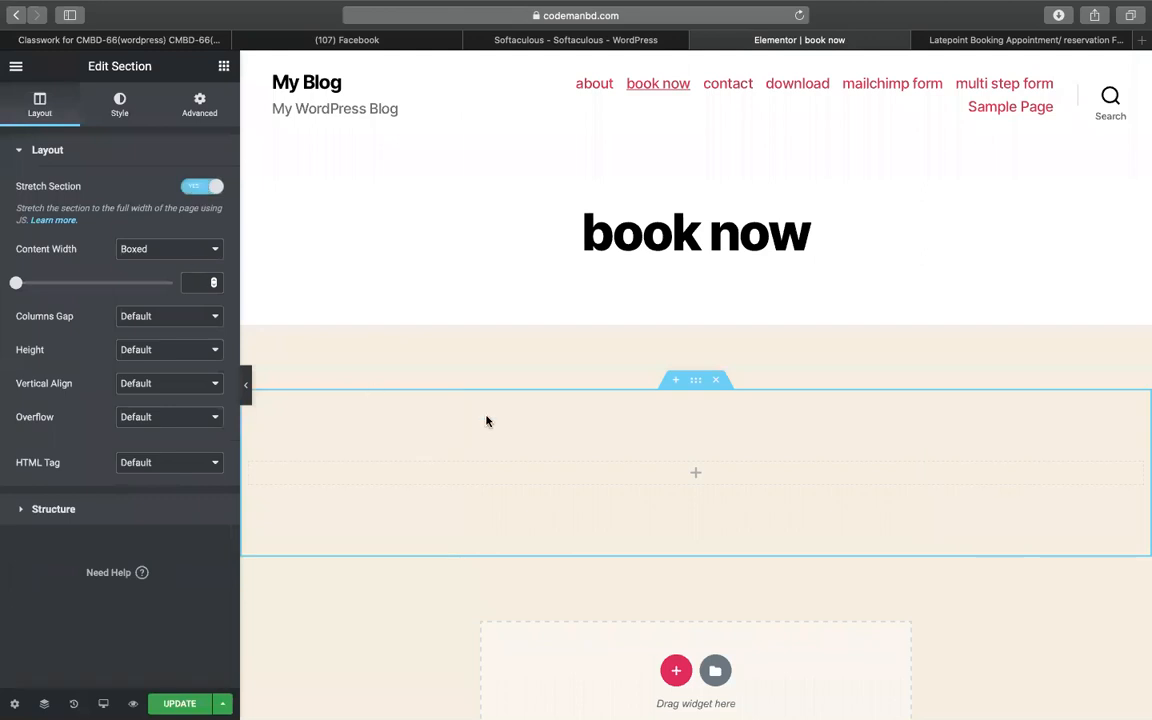
- Add a Shortcode widget containing [latepoint_book_button] to the section
{"action": "left_click", "coordinate": [224, 68]}
{"action": "type", "text": "sh"}
{"action": "left_click_drag", "start_coordinate": [60, 180], "coordinate": [746, 476]}
{"action": "left_click", "coordinate": [92, 265]}
{"action": "key", "text": "super+v"}
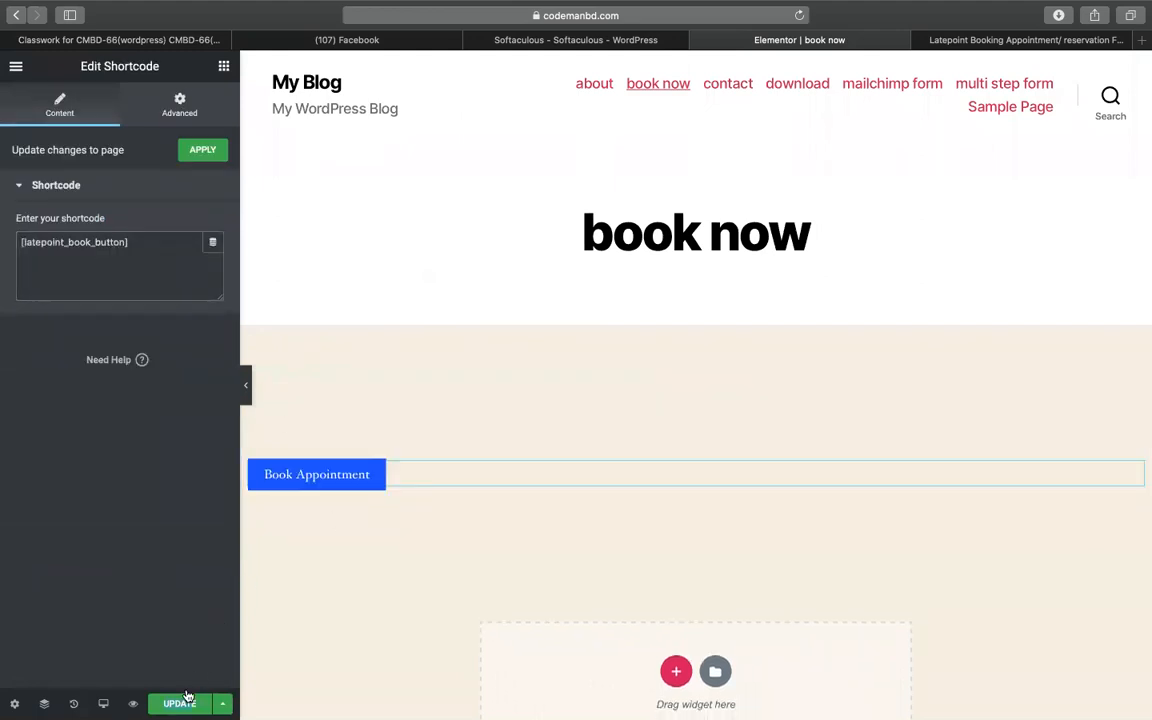
- Update the page and preview the live Book Appointment button
{"action": "left_click", "coordinate": [183, 700]}
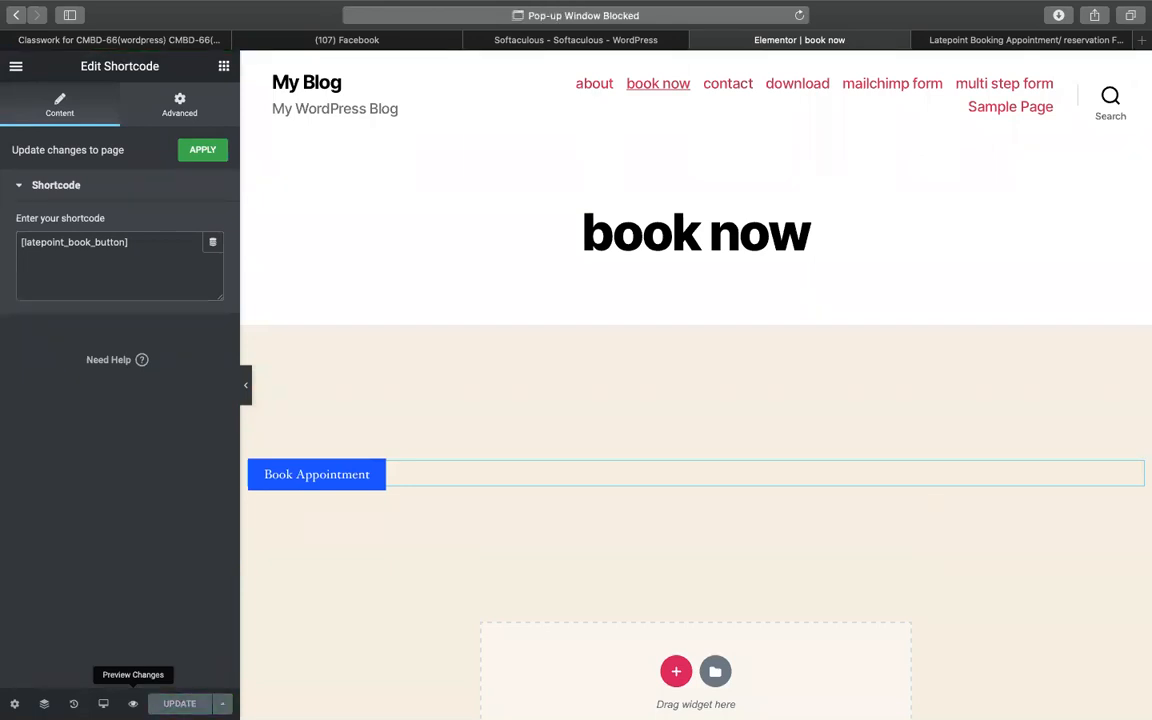
{"action": "left_click", "coordinate": [132, 704]}
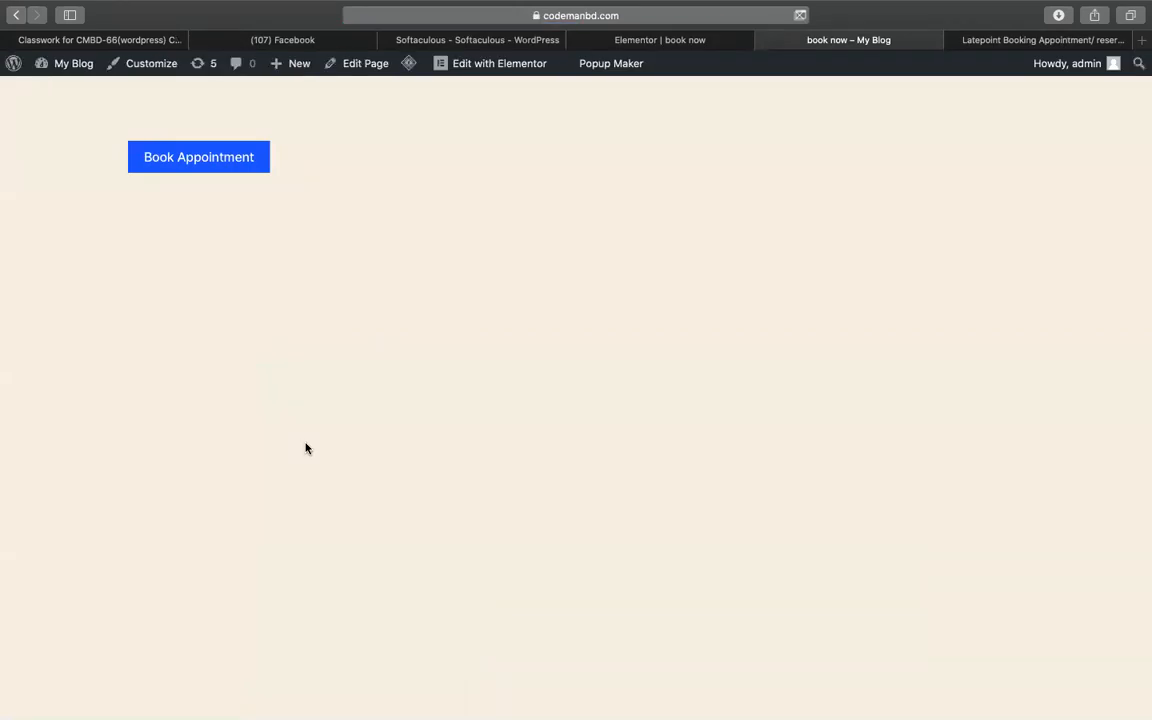
{"action": "left_click", "coordinate": [676, 42]}
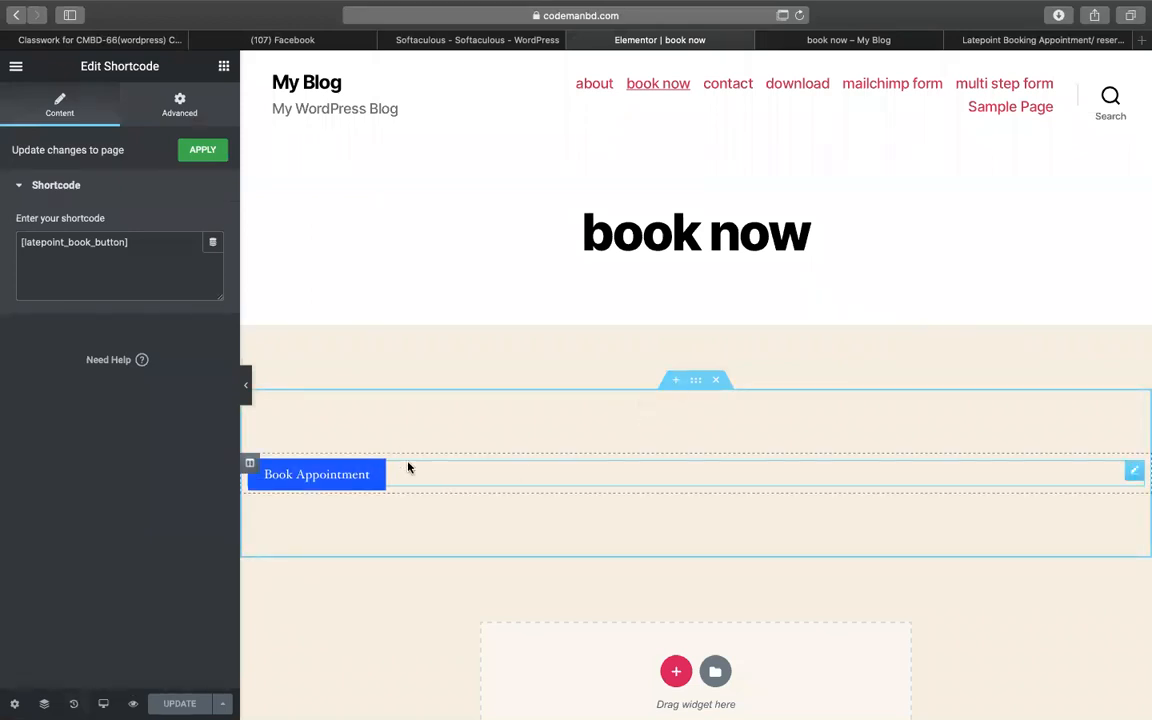
- Add a Heading widget reading 'for booking click below' above the Book Appointment button
{"action": "left_click", "coordinate": [222, 66]}
{"action": "left_click_drag", "start_coordinate": [141, 223], "coordinate": [734, 470]}
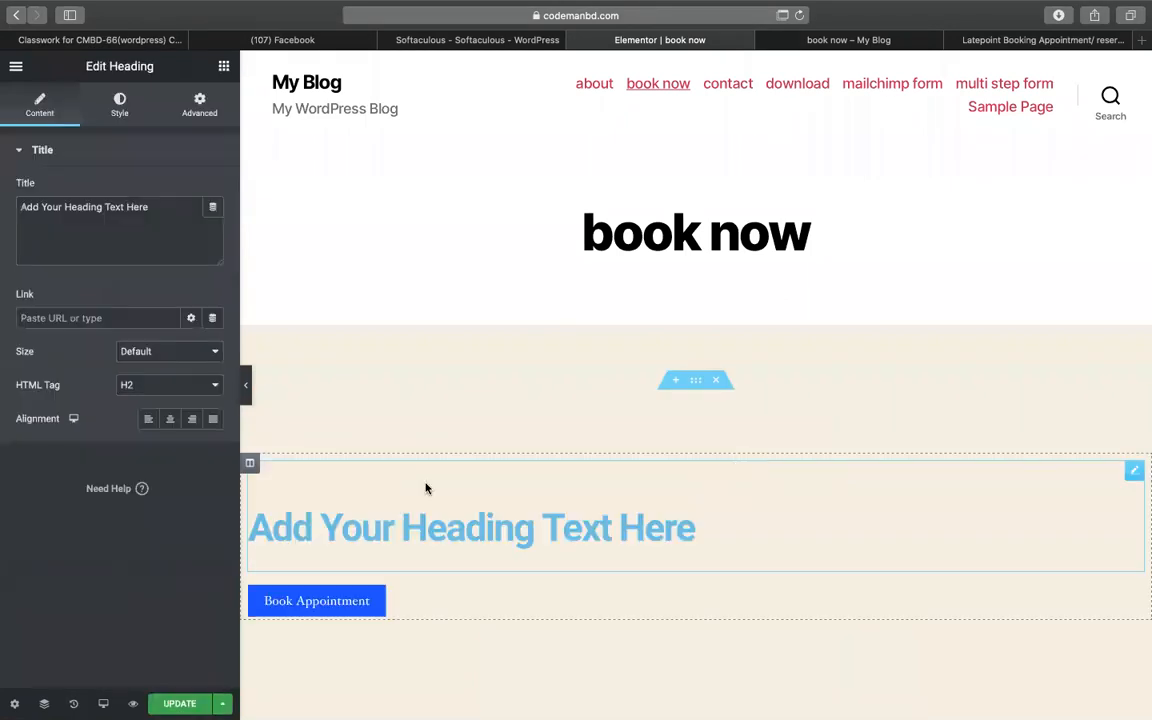
{"action": "triple_click", "coordinate": [134, 221]}
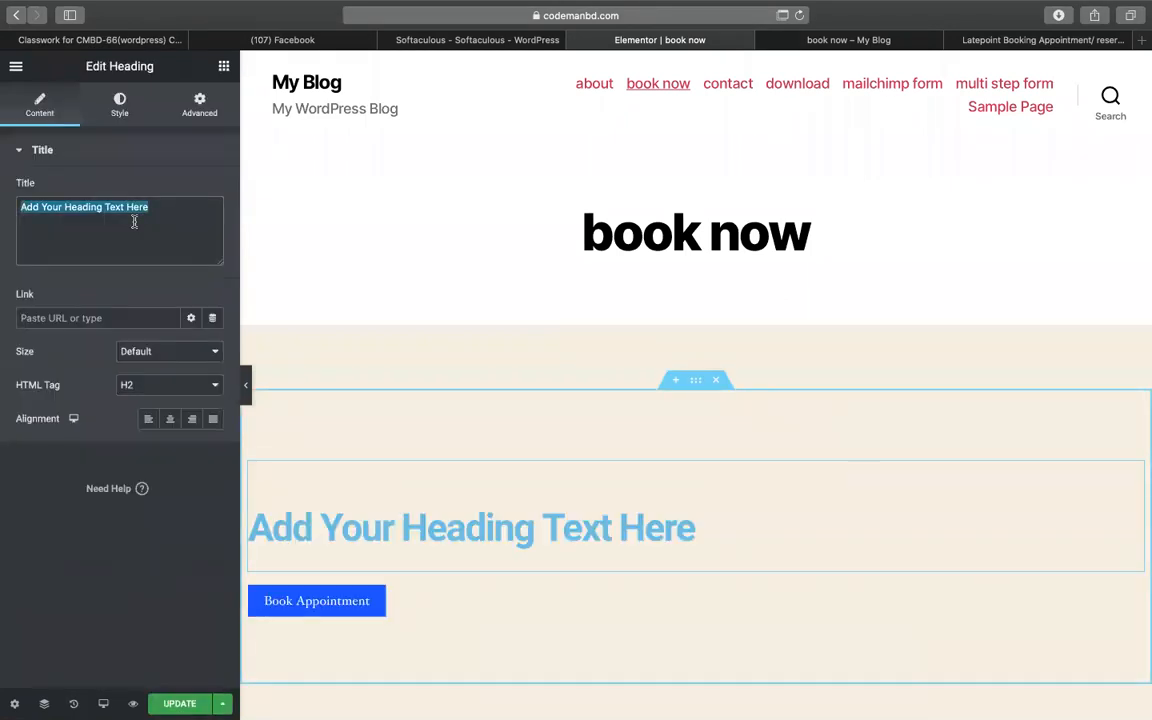
{"action": "type", "text": "for booking"}
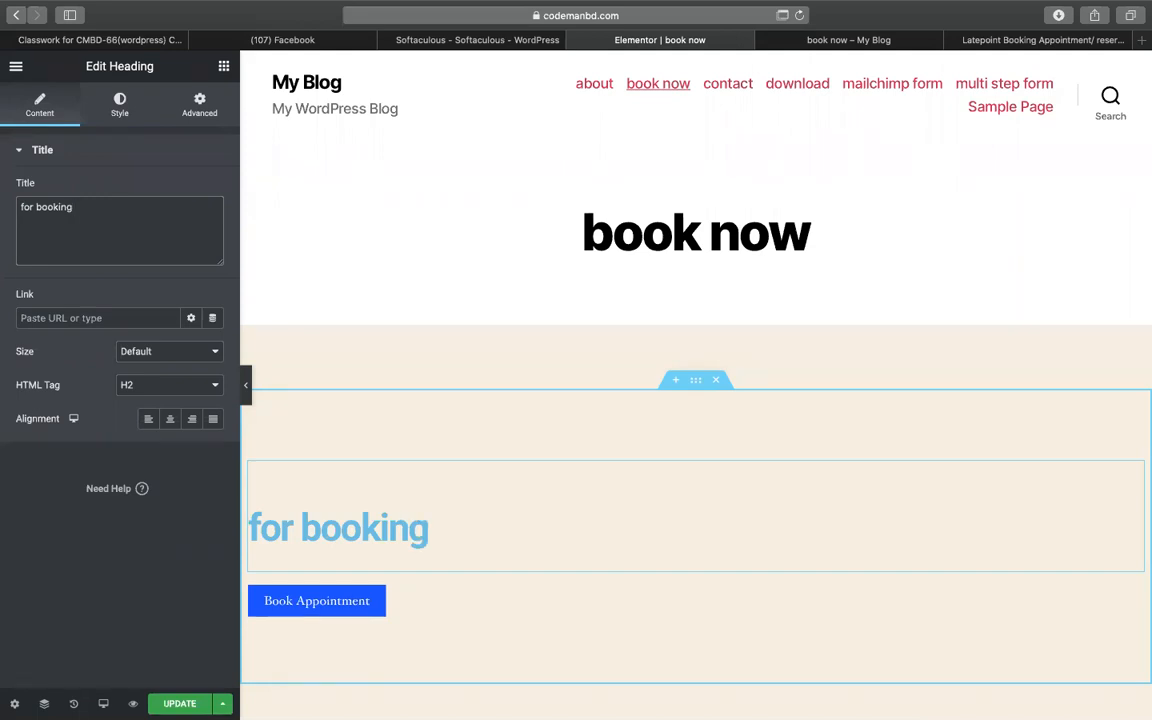
{"action": "type", "text": "click below"}
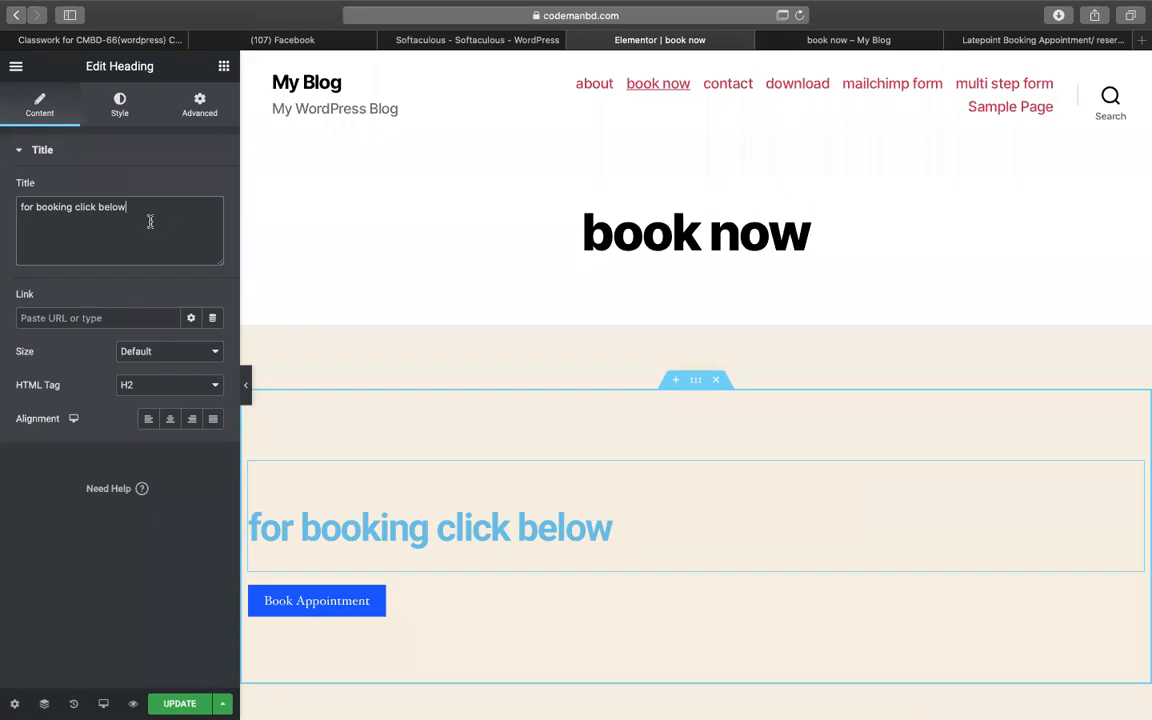
- Update the page and check the heading on the live book now page
{"action": "left_click", "coordinate": [224, 68]}
{"action": "scroll", "coordinate": [78, 345], "scroll_direction": "down", "scroll_amount": 1}
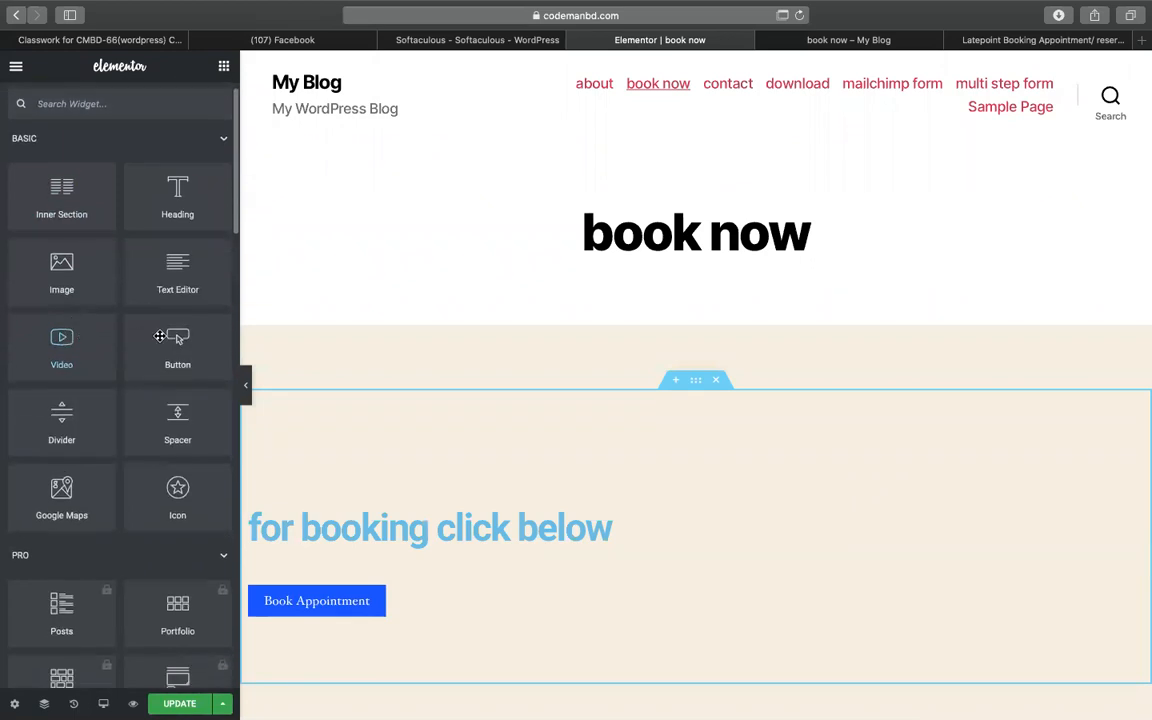
{"action": "scroll", "coordinate": [339, 528], "scroll_direction": "down", "scroll_amount": 2}
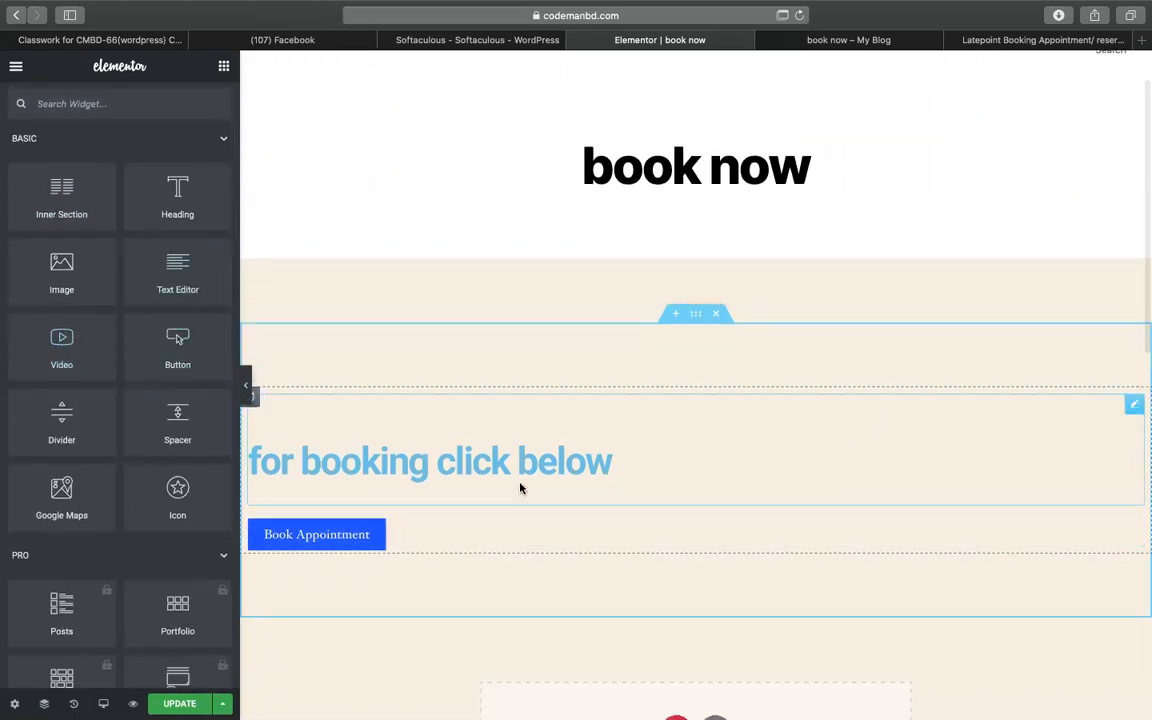
{"action": "left_click", "coordinate": [193, 703]}
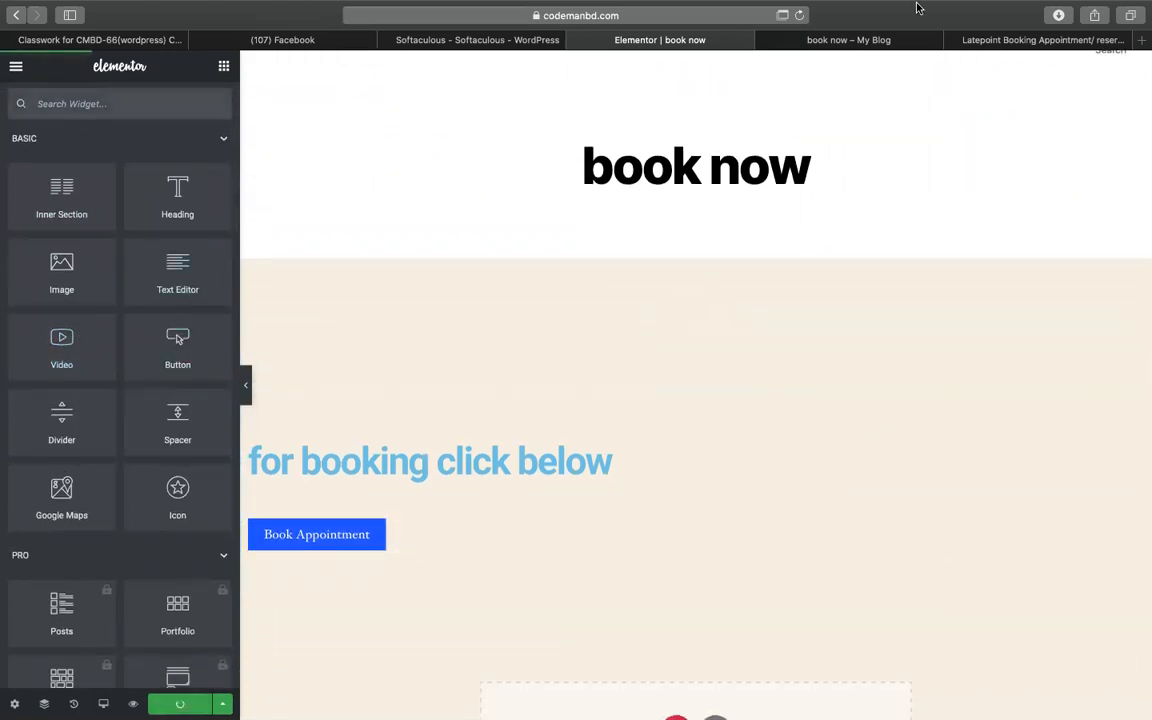
{"action": "left_click", "coordinate": [882, 38]}
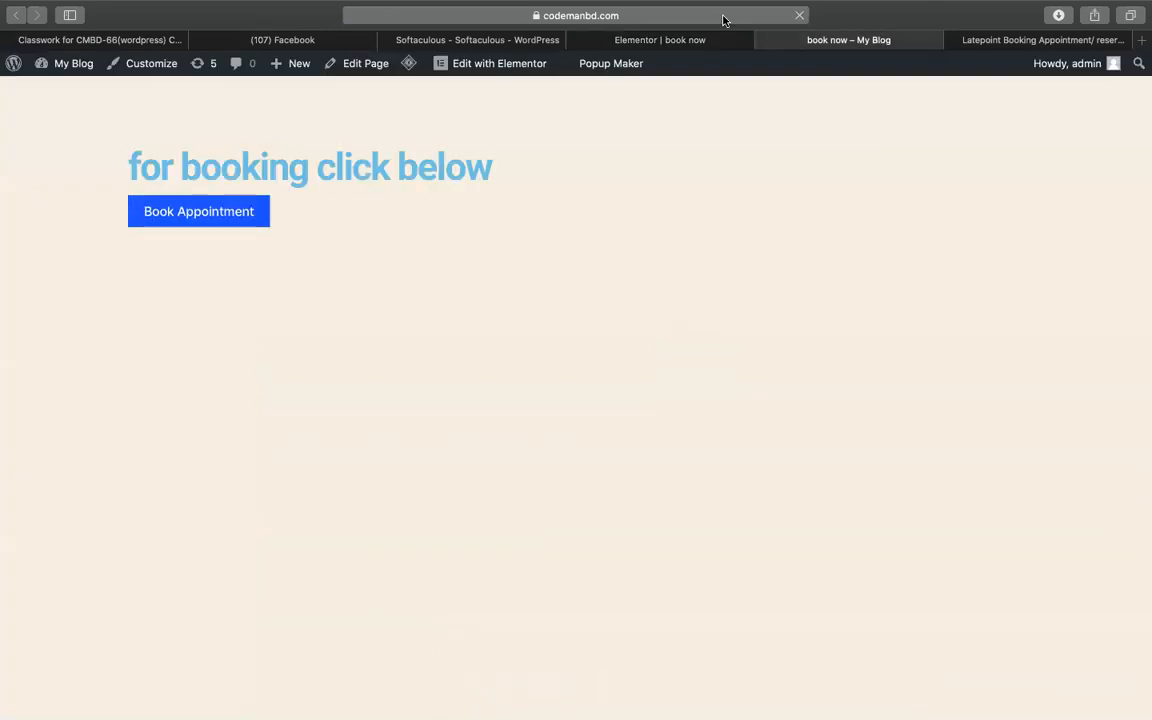
{"action": "left_click", "coordinate": [725, 17]}
{"action": "left_click", "coordinate": [190, 503]}
{"action": "left_click", "coordinate": [216, 220]}
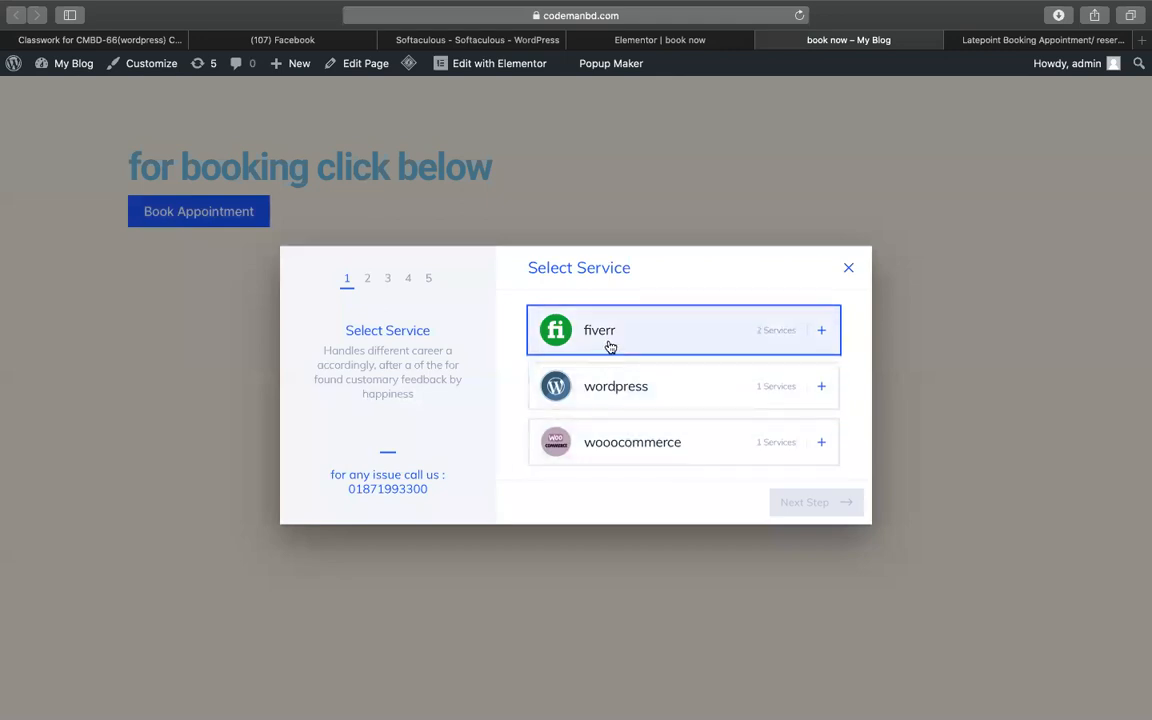
{"action": "mouse_move", "coordinate": [320, 480]}
{"action": "left_mouse_down"}
{"action": "mouse_move", "coordinate": [440, 476]}
{"action": "mouse_move", "coordinate": [331, 490]}
{"action": "left_mouse_up"}
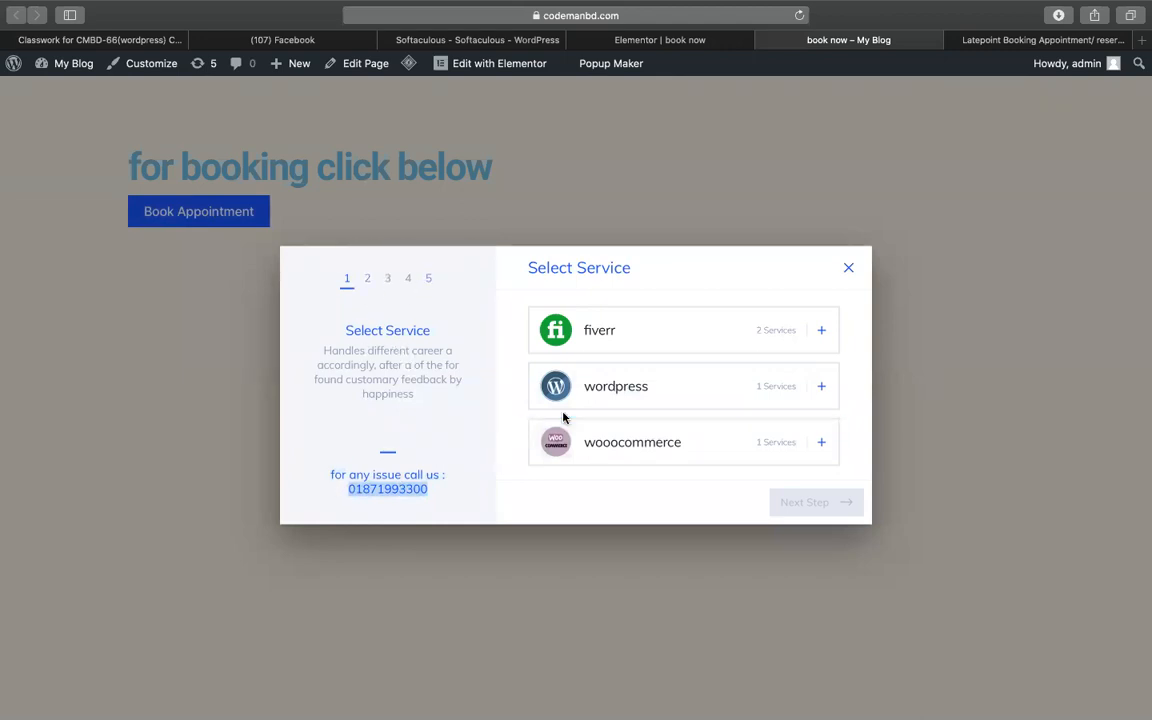
{"action": "left_click", "coordinate": [660, 344]}
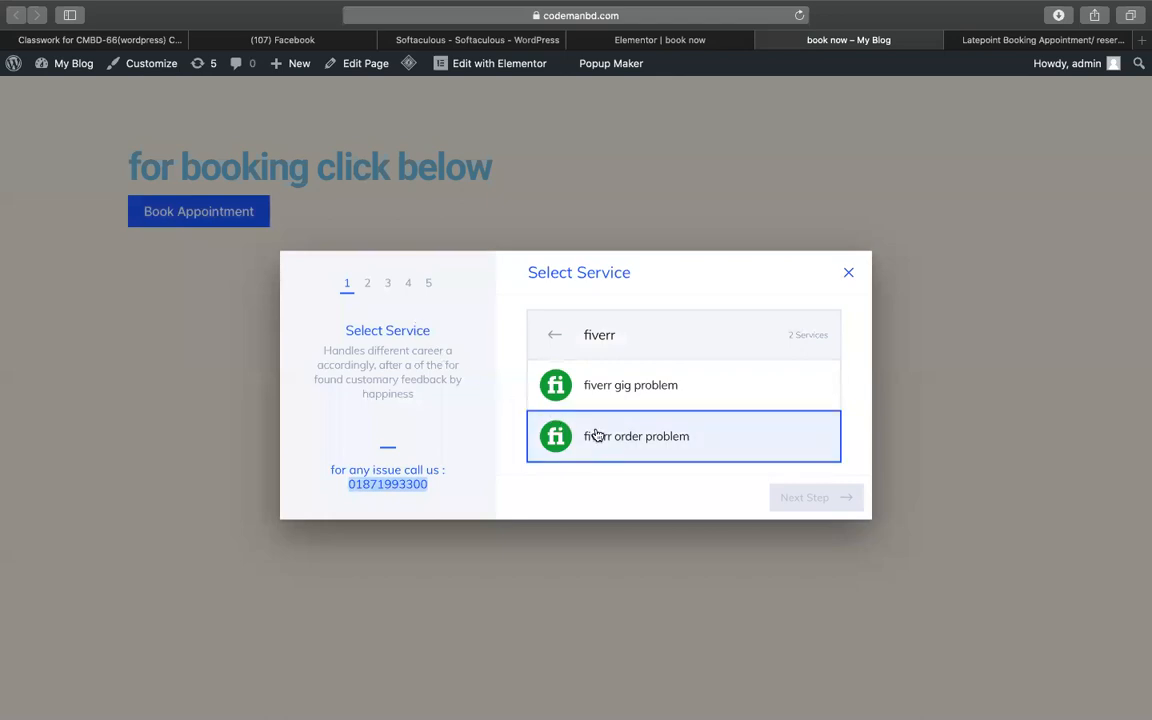
{"action": "left_click", "coordinate": [635, 401]}
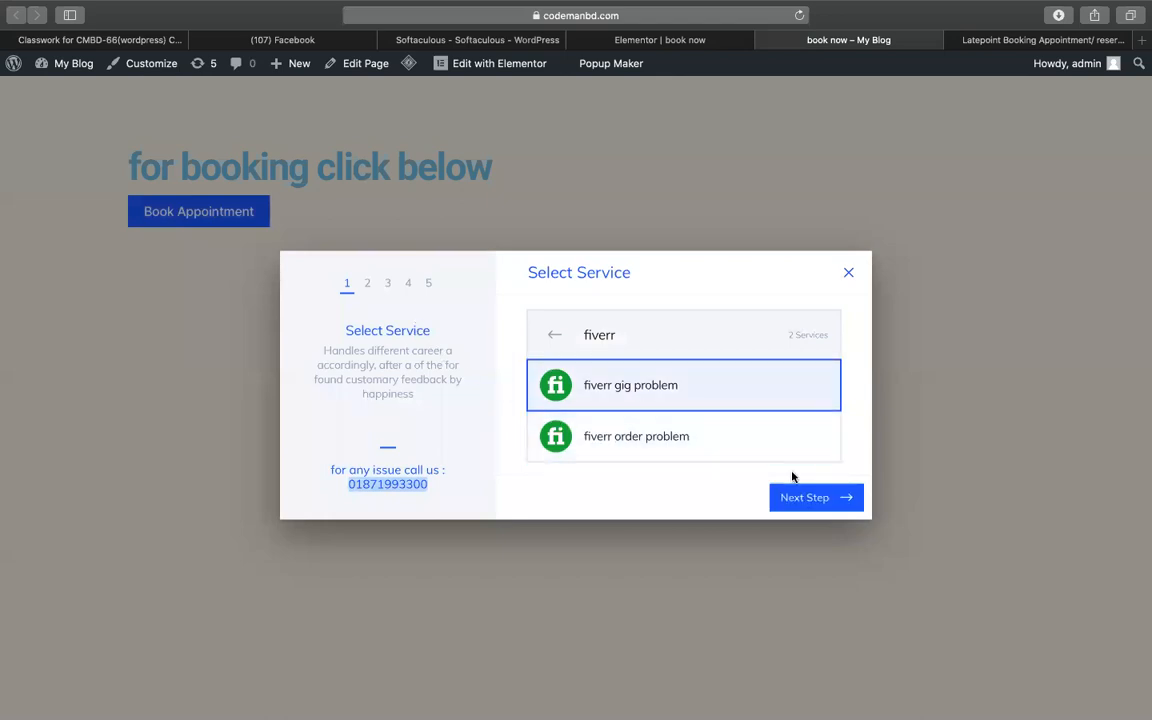
{"action": "left_click", "coordinate": [851, 509]}
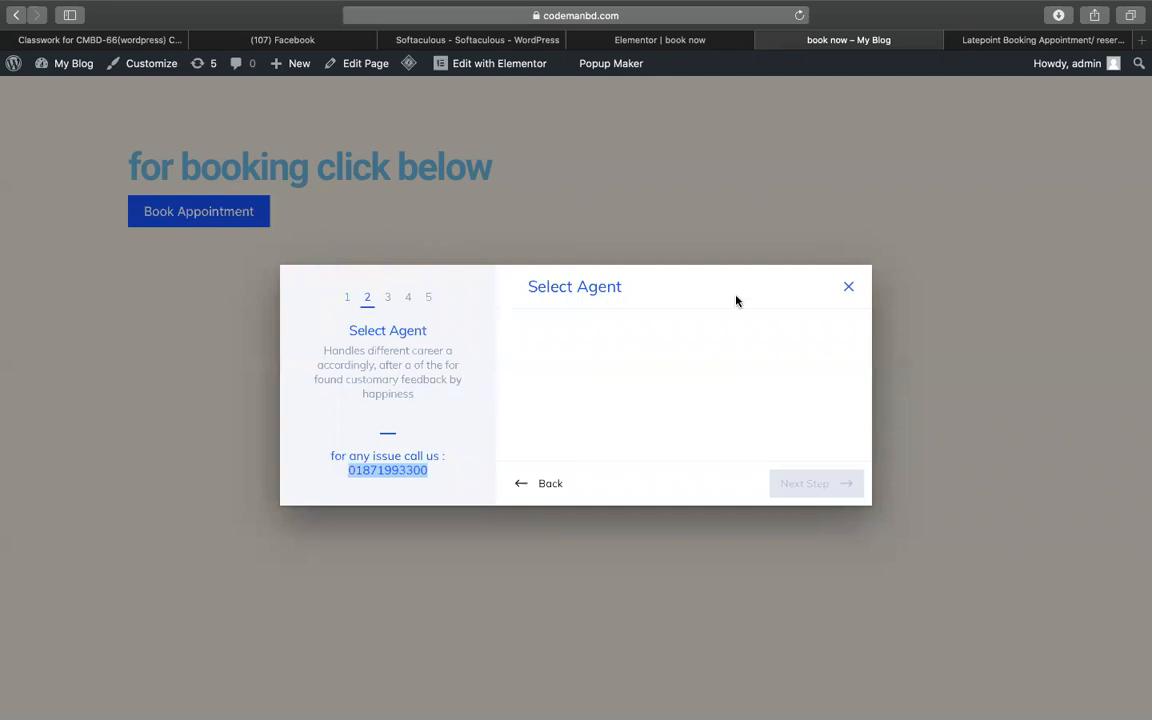
{"action": "left_click", "coordinate": [536, 485]}
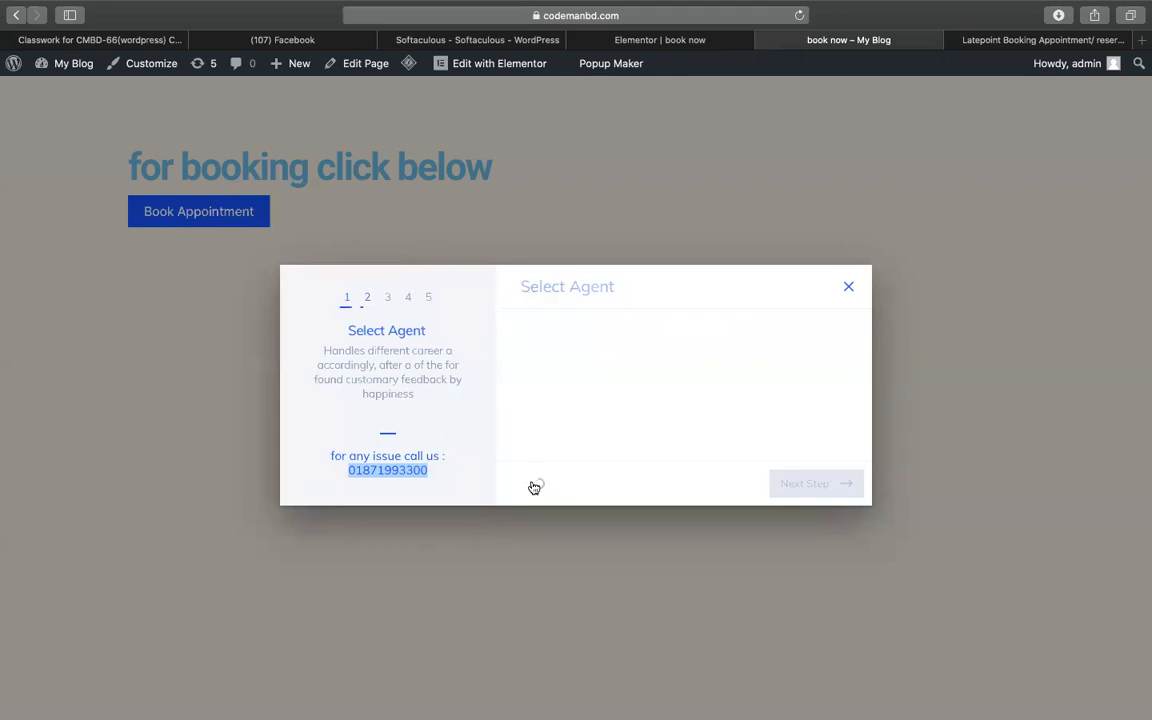
{"action": "left_click", "coordinate": [639, 427]}
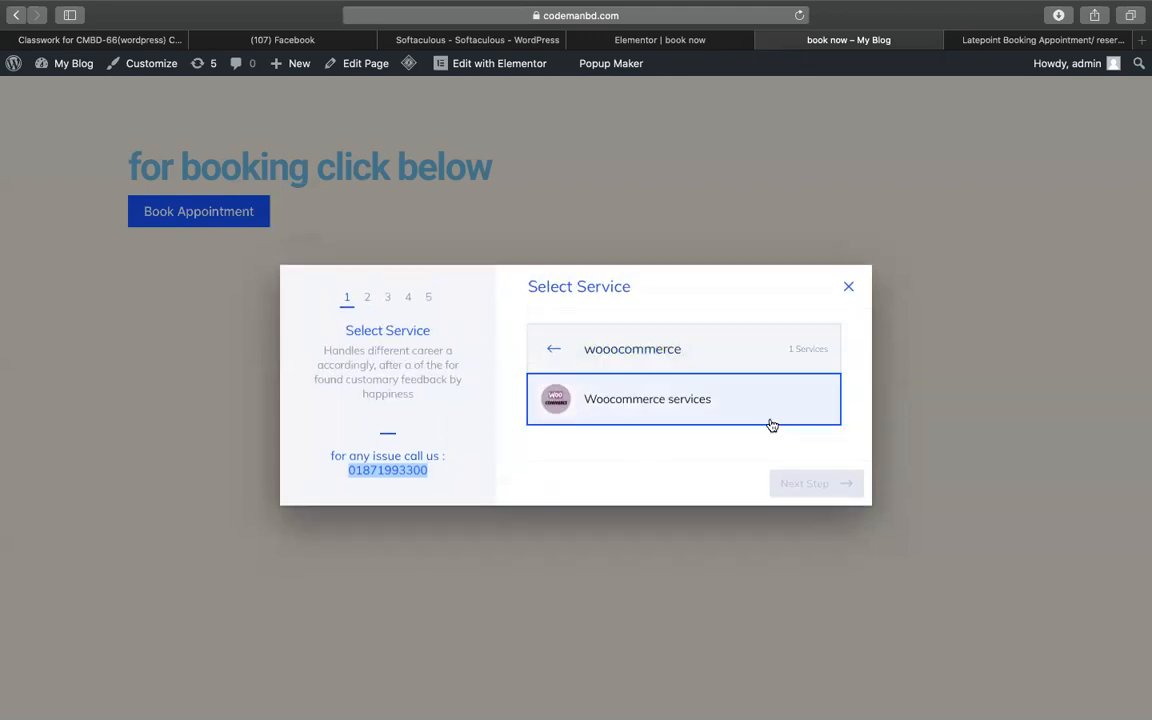
{"action": "left_click", "coordinate": [753, 424]}
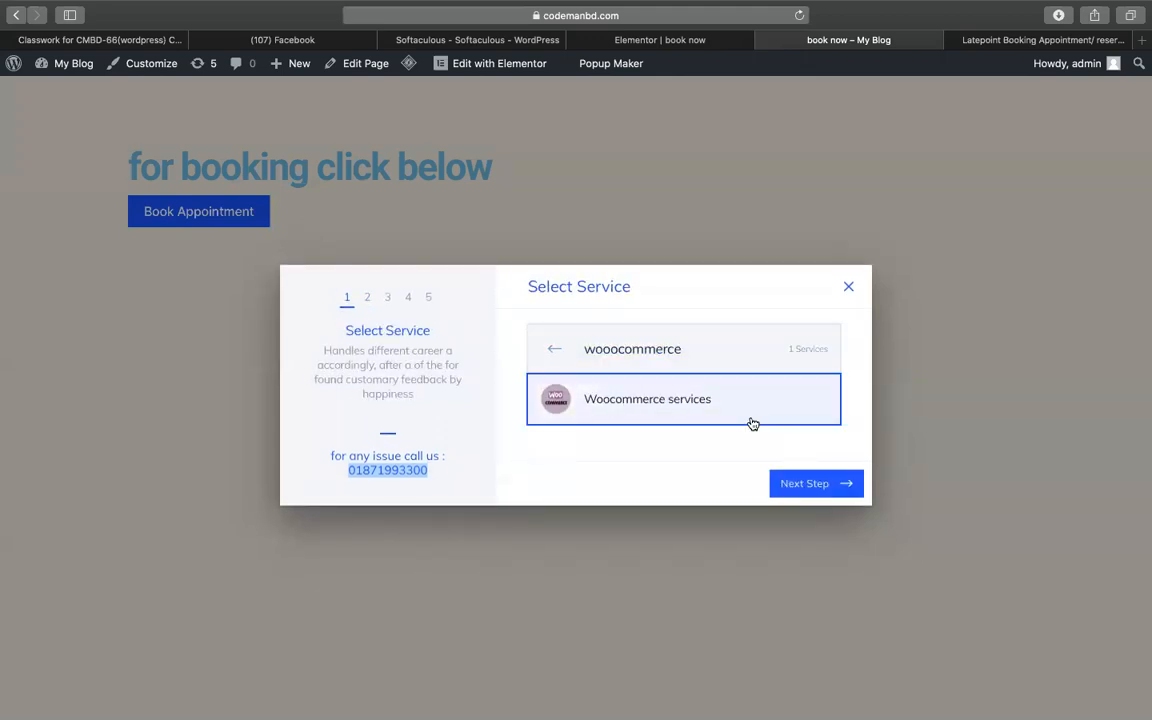
{"action": "left_click", "coordinate": [790, 481]}
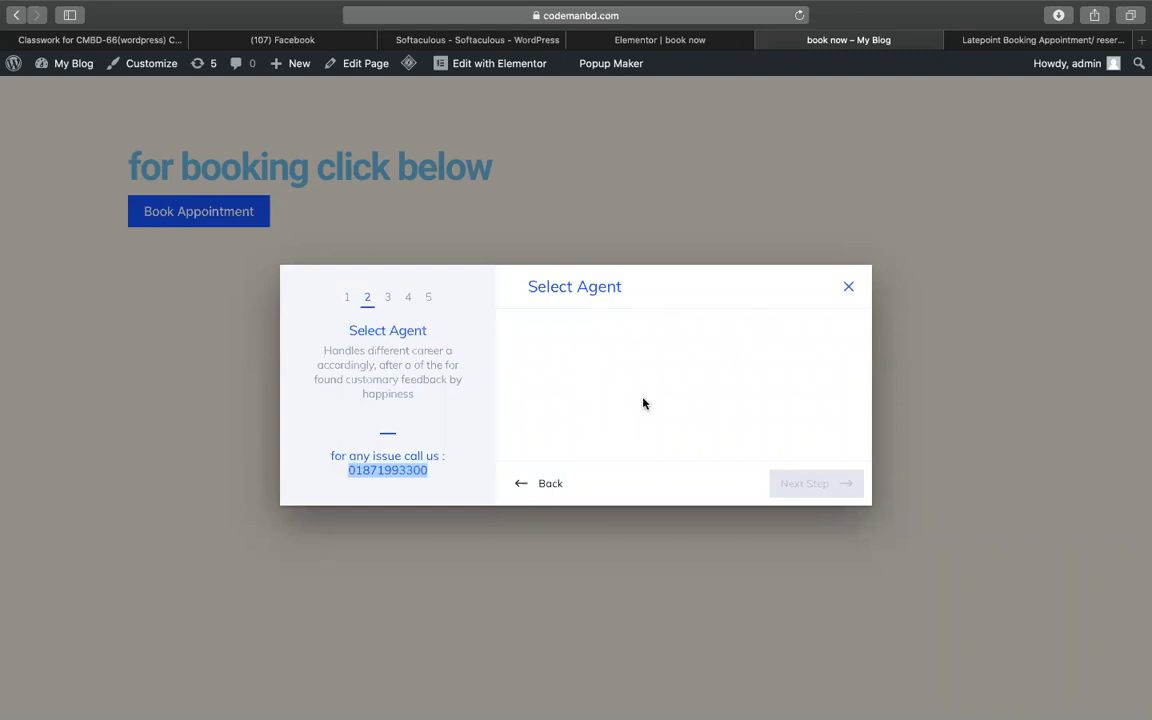
{"action": "left_click", "coordinate": [846, 288]}
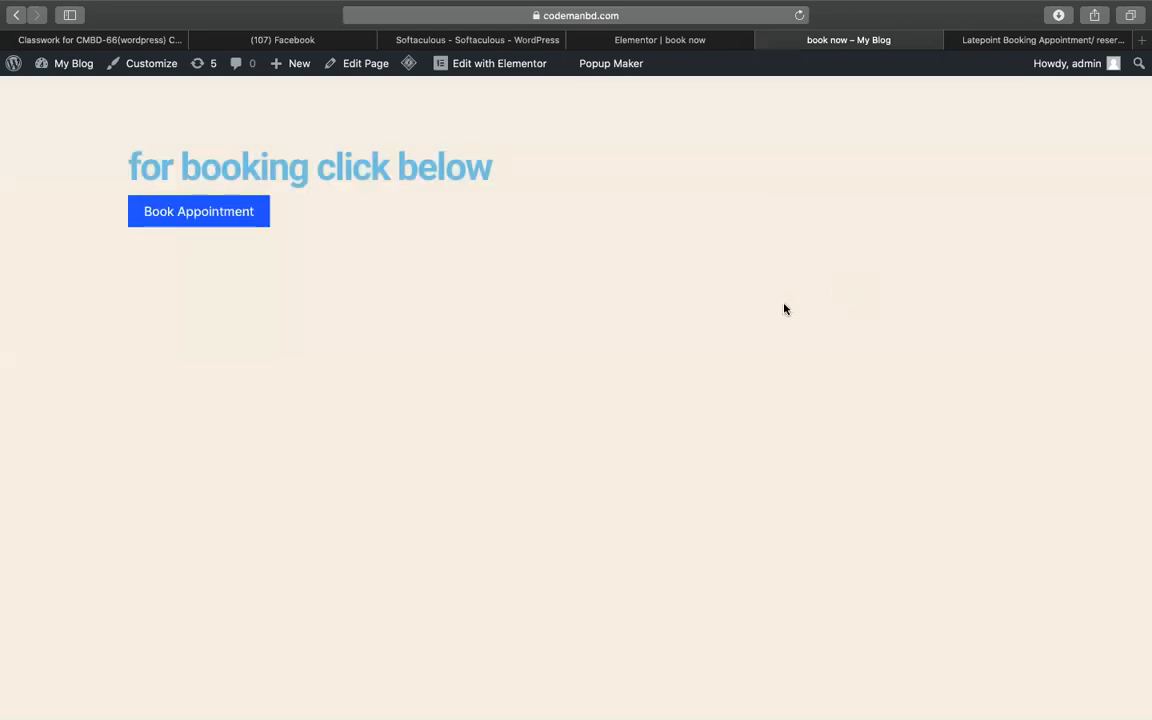
{"action": "key", "text": "ctrl+Up"}
- Bring Safari back via Mission Control and open the LatePoint tutorial sheet at Agent Creation
{"action": "left_click", "coordinate": [1090, 487]}
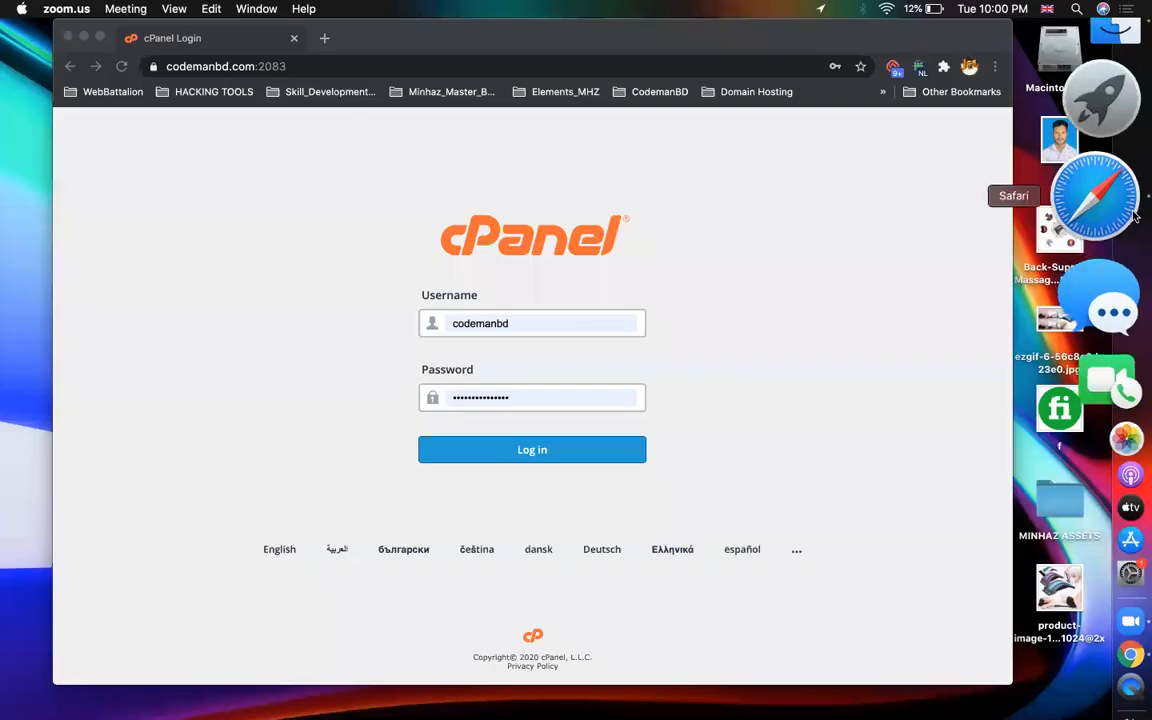
{"action": "left_click", "coordinate": [1093, 211]}
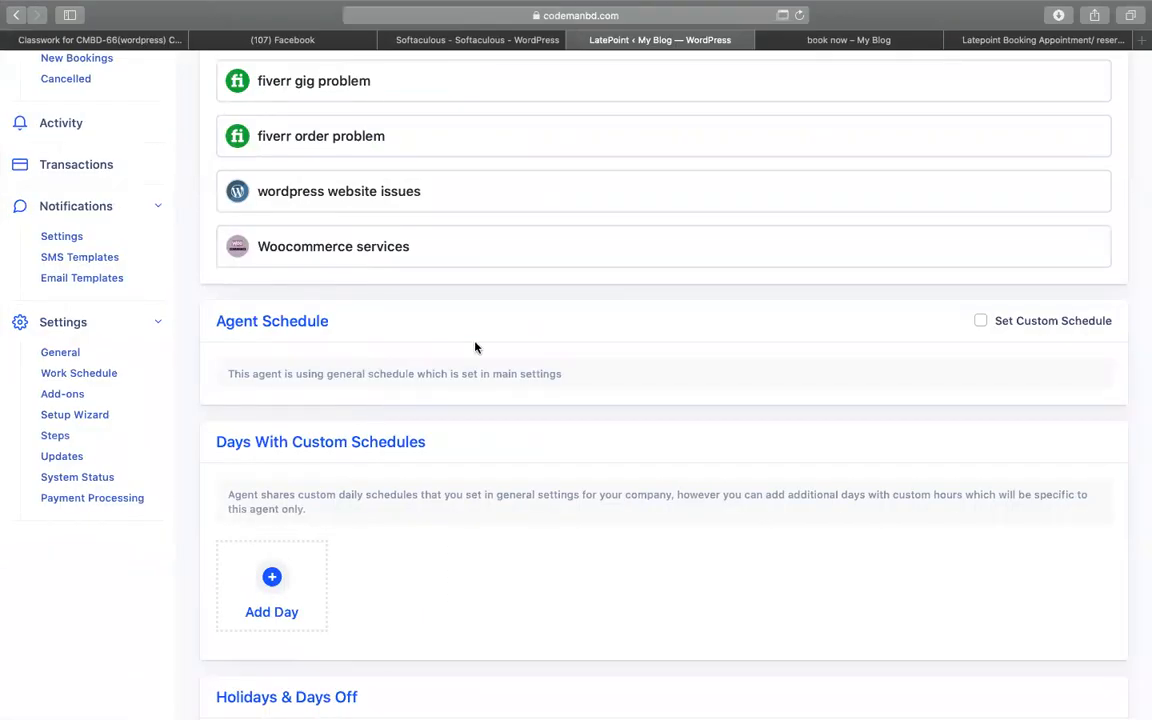
{"action": "scroll", "coordinate": [475, 347], "scroll_direction": "up", "scroll_amount": 5}
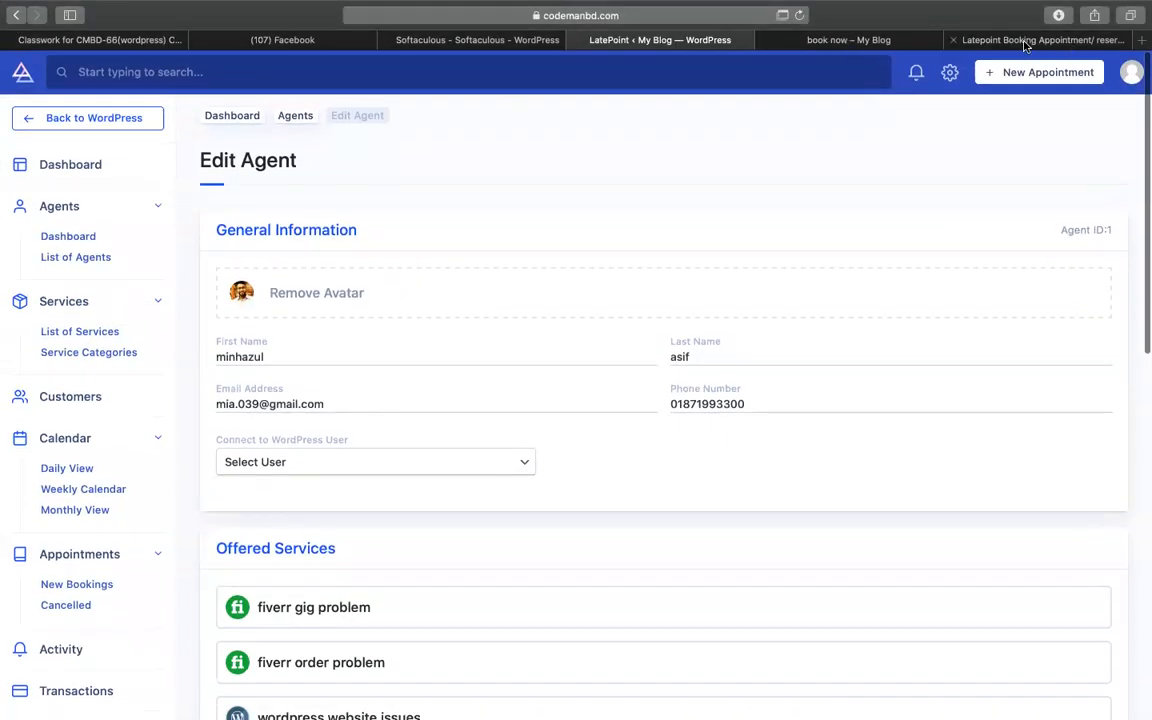
{"action": "left_click", "coordinate": [1024, 40]}
{"action": "left_click", "coordinate": [250, 457]}
{"action": "scroll", "coordinate": [250, 457], "scroll_direction": "up", "scroll_amount": 10}
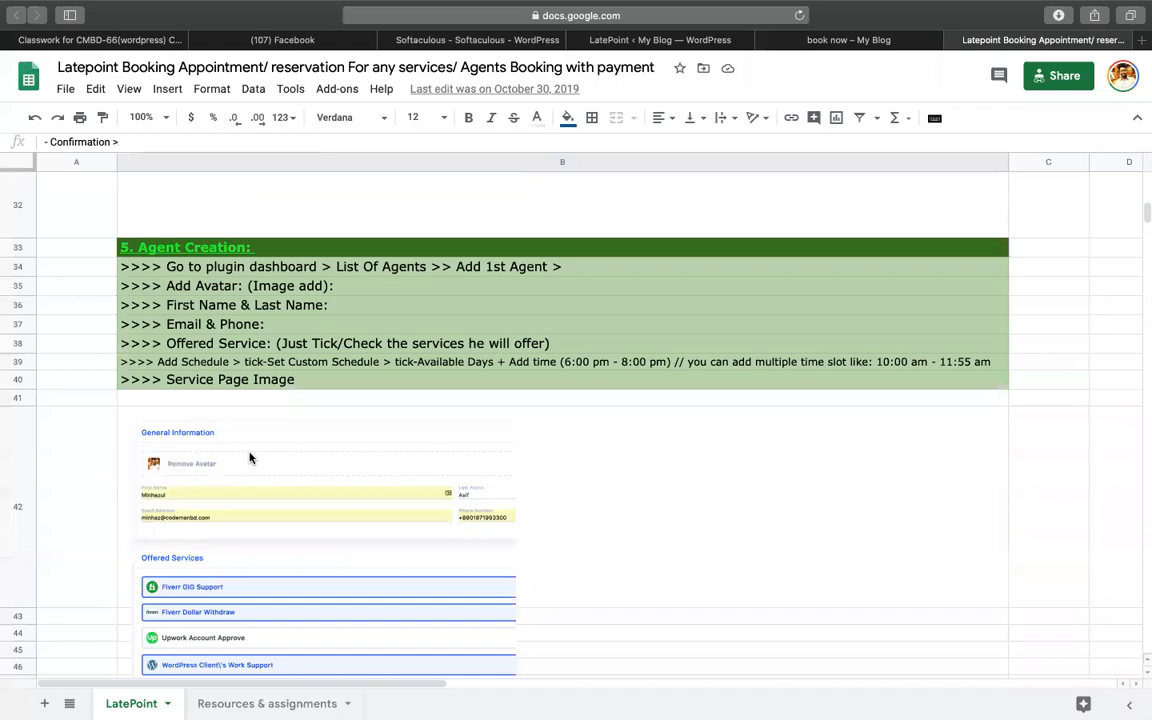
- Review the Offered Service and Add Schedule notes in B38–B39, then return to the book now page
{"action": "scroll", "coordinate": [250, 457], "scroll_direction": "up", "scroll_amount": 5}
{"action": "scroll", "coordinate": [250, 457], "scroll_direction": "down", "scroll_amount": 15}
{"action": "scroll", "coordinate": [250, 457], "scroll_direction": "up", "scroll_amount": 5}
{"action": "scroll", "coordinate": [250, 457], "scroll_direction": "down", "scroll_amount": 4}
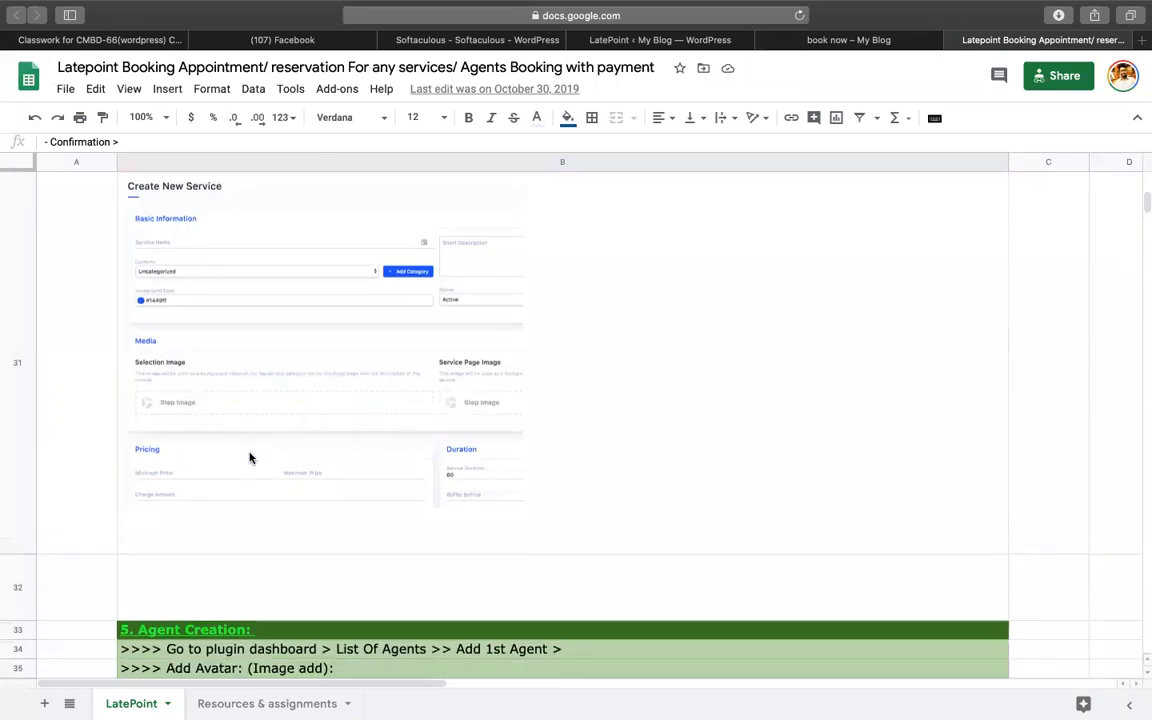
{"action": "scroll", "coordinate": [250, 457], "scroll_direction": "up", "scroll_amount": 1}
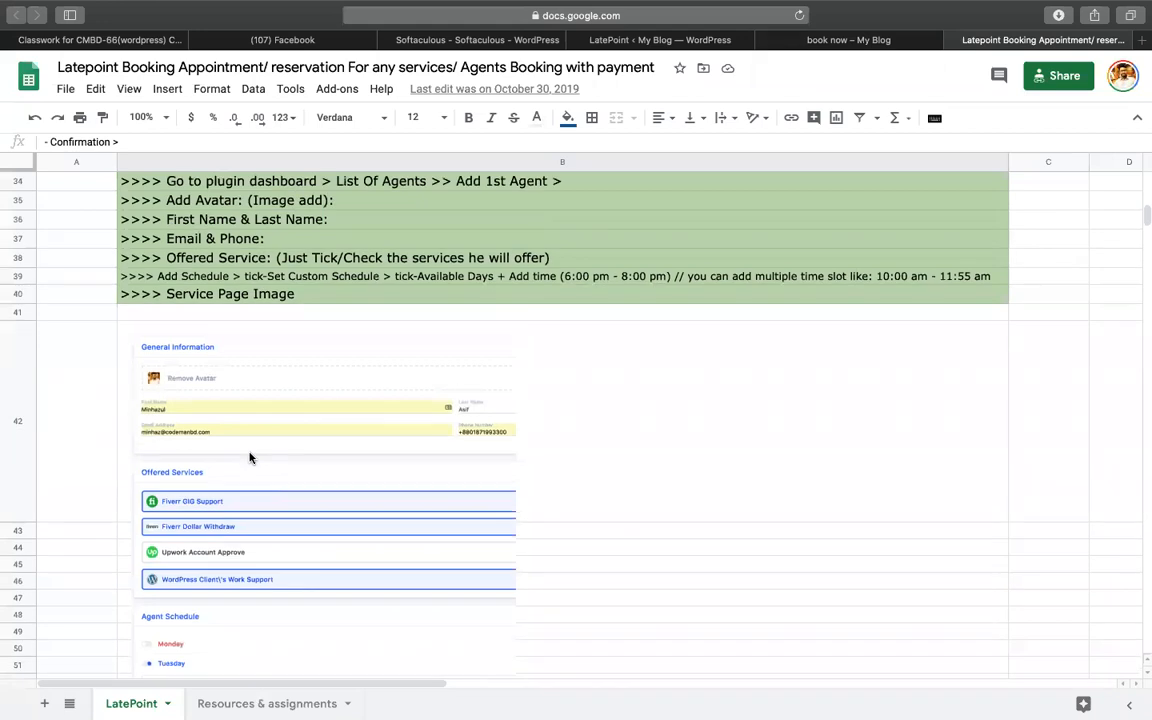
{"action": "left_click", "coordinate": [226, 259]}
{"action": "left_click", "coordinate": [210, 277]}
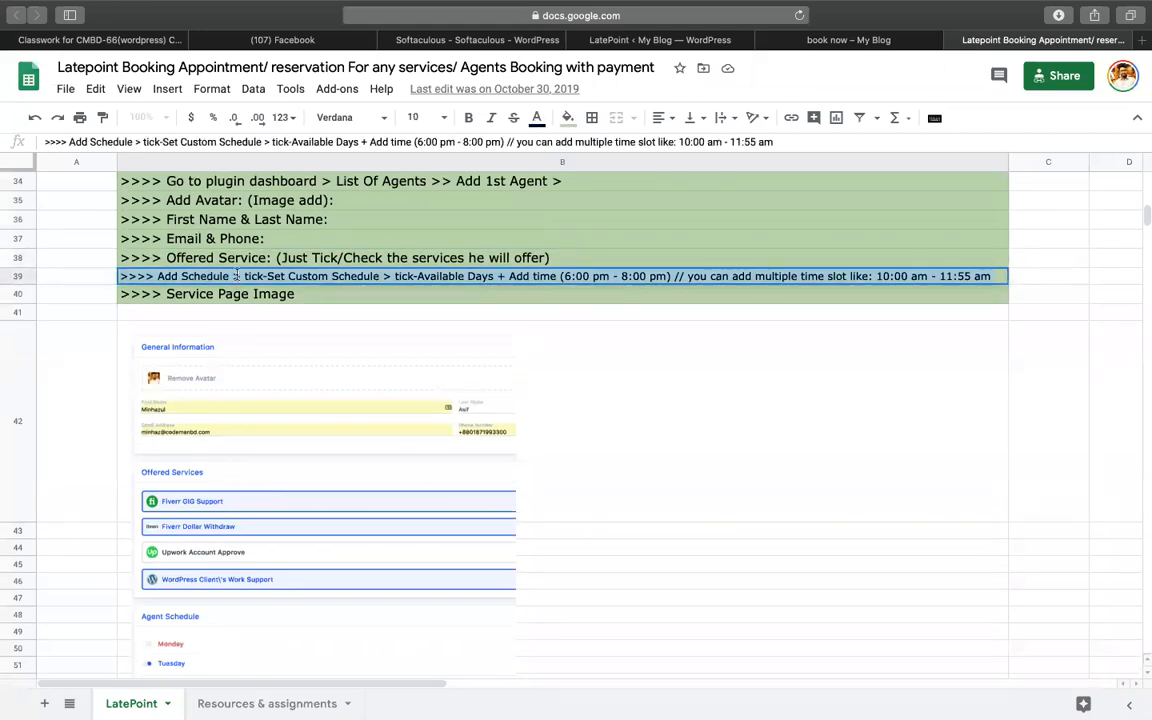
{"action": "left_click", "coordinate": [812, 42]}
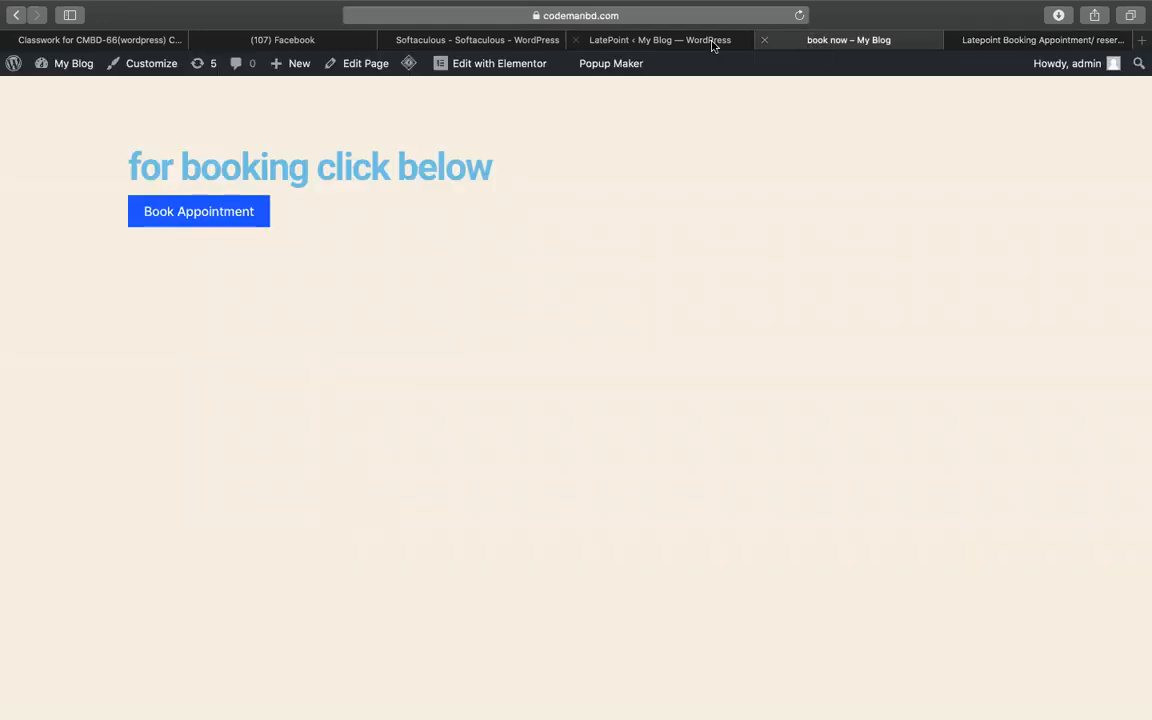
- Open the agent's edit form from the LatePoint agents list
{"action": "left_click", "coordinate": [712, 42]}
{"action": "scroll", "coordinate": [442, 417], "scroll_direction": "down", "scroll_amount": 1}
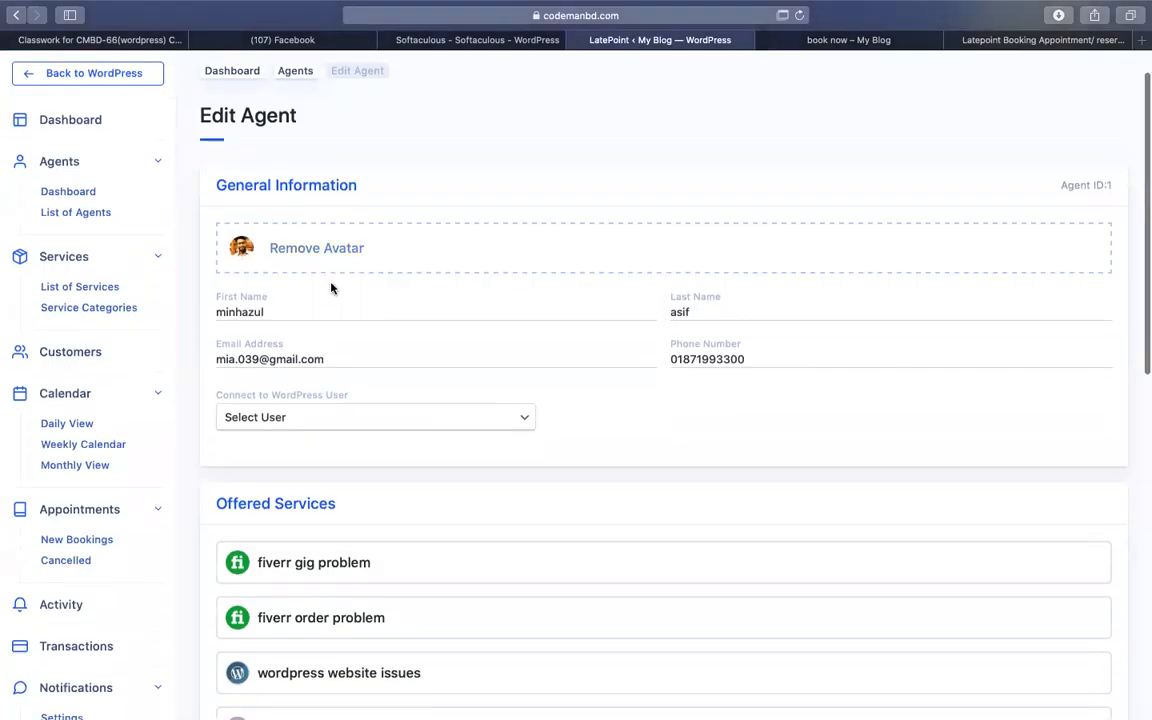
{"action": "left_click", "coordinate": [108, 214]}
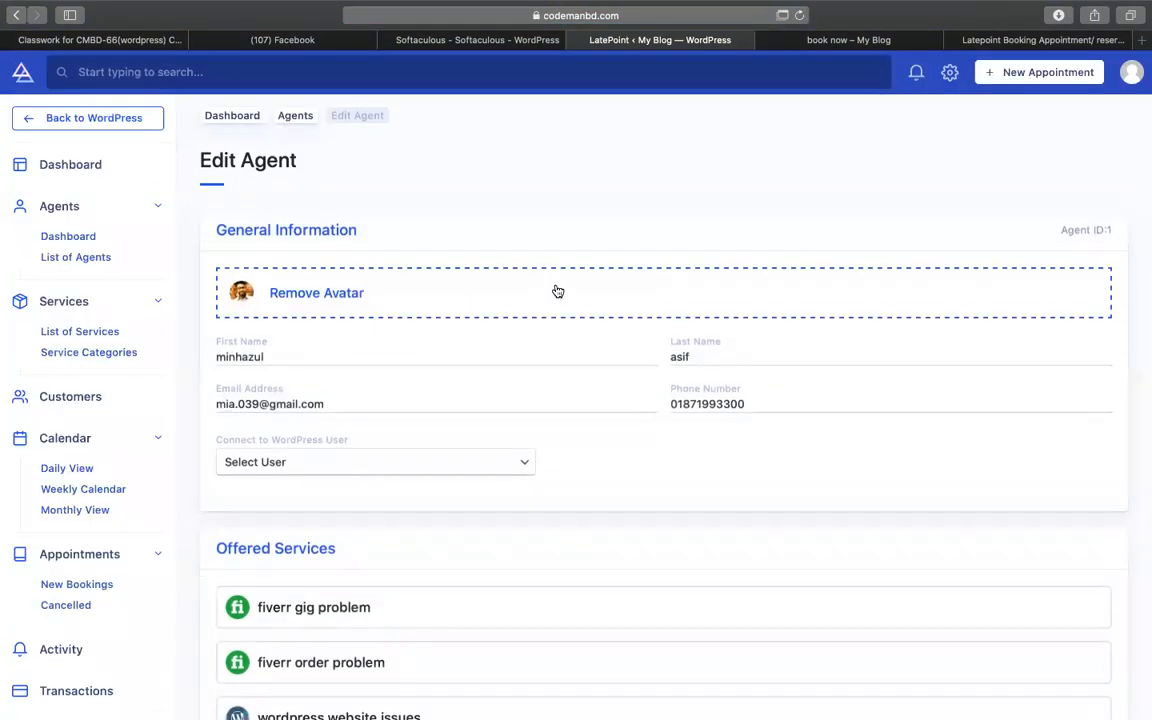
{"action": "scroll", "coordinate": [557, 291], "scroll_direction": "down", "scroll_amount": 5}
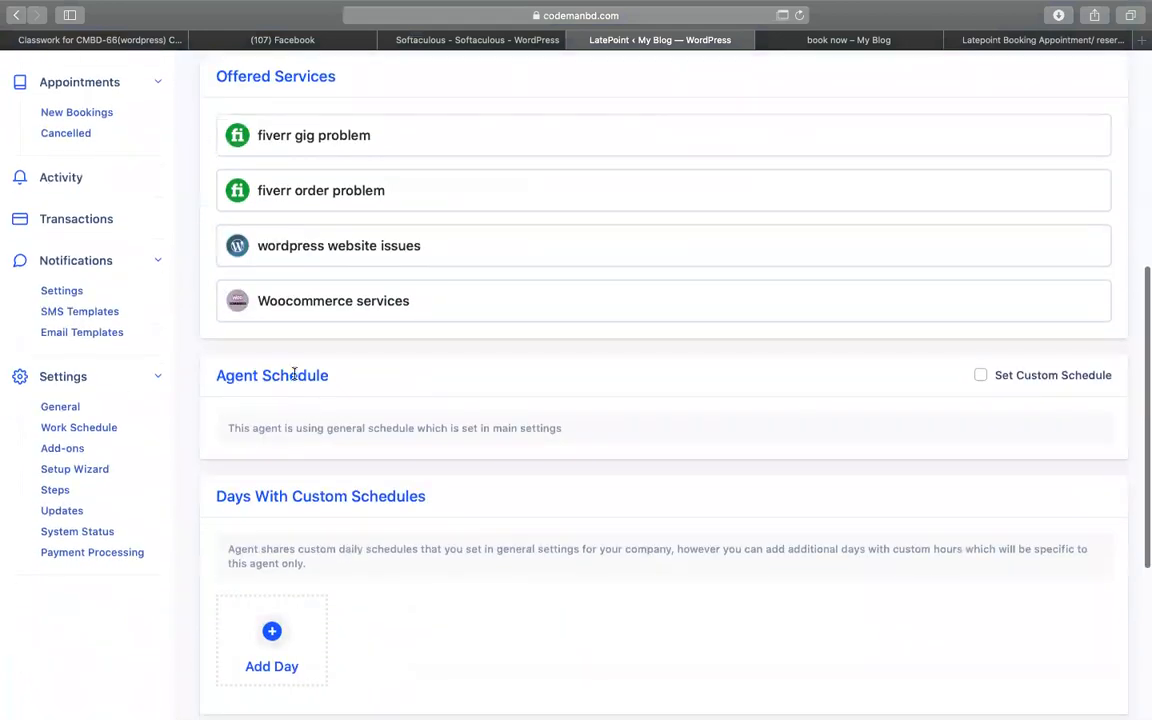
- Enable a custom schedule and switch off Monday–Thursday and Sunday, leaving Friday and Saturday
{"action": "left_click", "coordinate": [981, 376]}
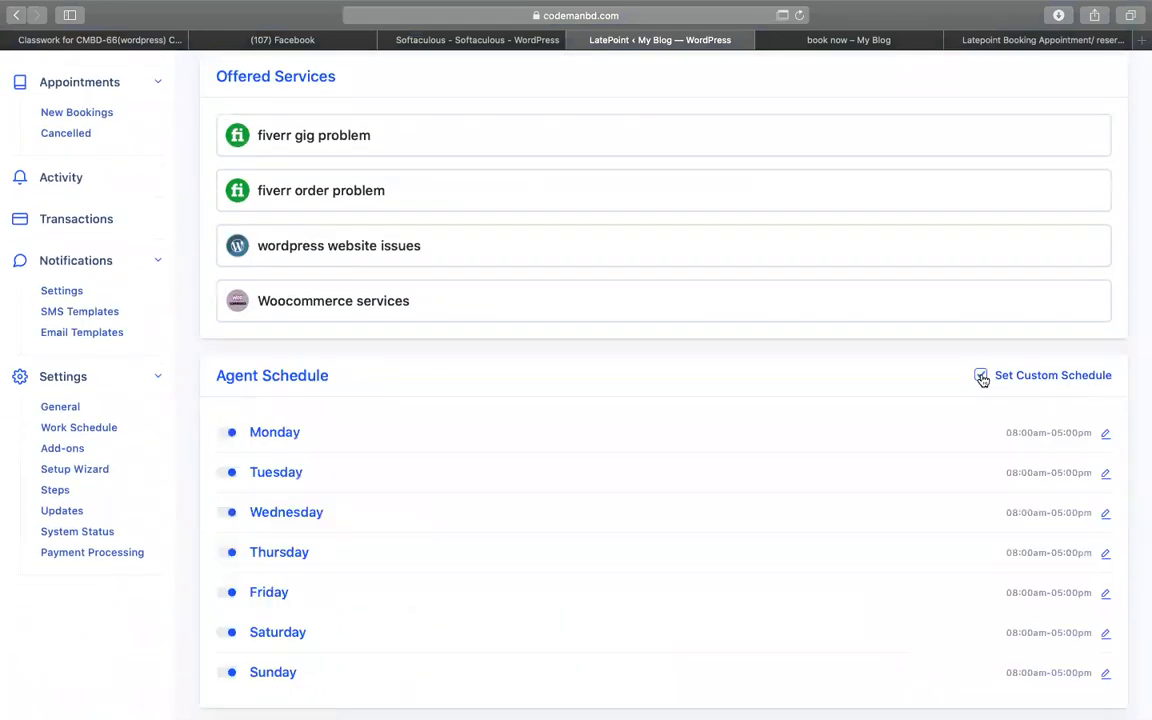
{"action": "scroll", "coordinate": [519, 399], "scroll_direction": "down", "scroll_amount": 2}
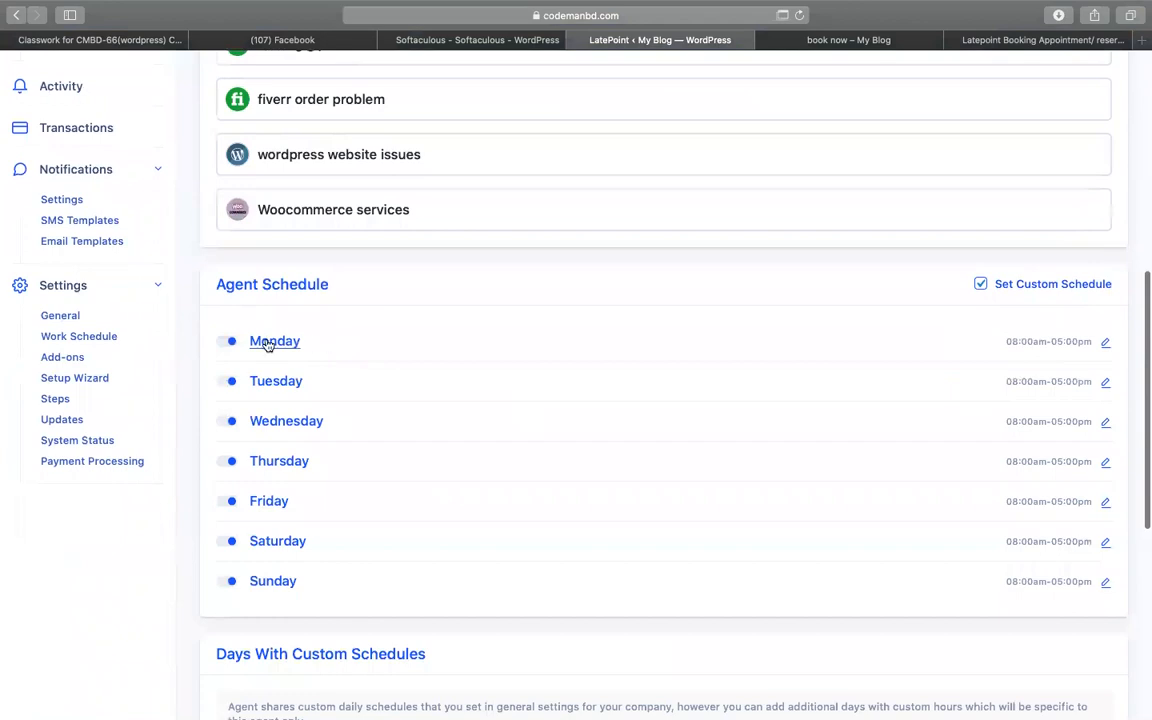
{"action": "left_click", "coordinate": [229, 341]}
{"action": "left_click", "coordinate": [229, 381]}
{"action": "left_click", "coordinate": [229, 421]}
{"action": "left_click", "coordinate": [229, 461]}
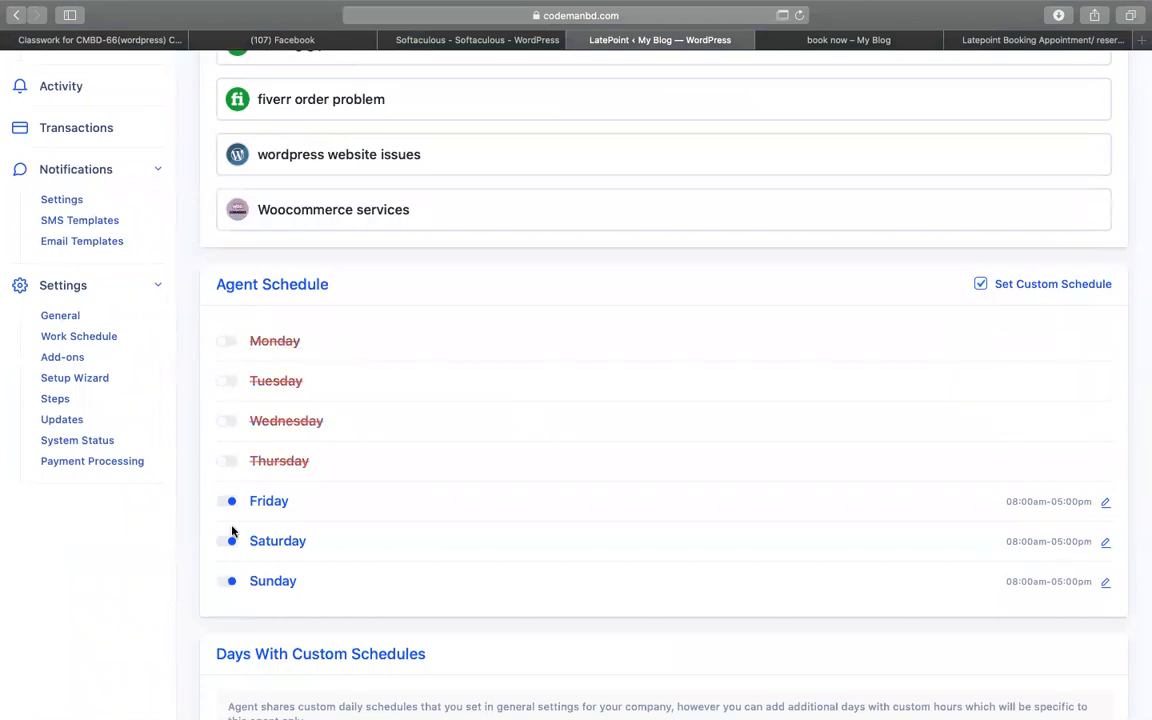
{"action": "left_click", "coordinate": [229, 581]}
{"action": "scroll", "coordinate": [300, 530], "scroll_direction": "down", "scroll_amount": 2}
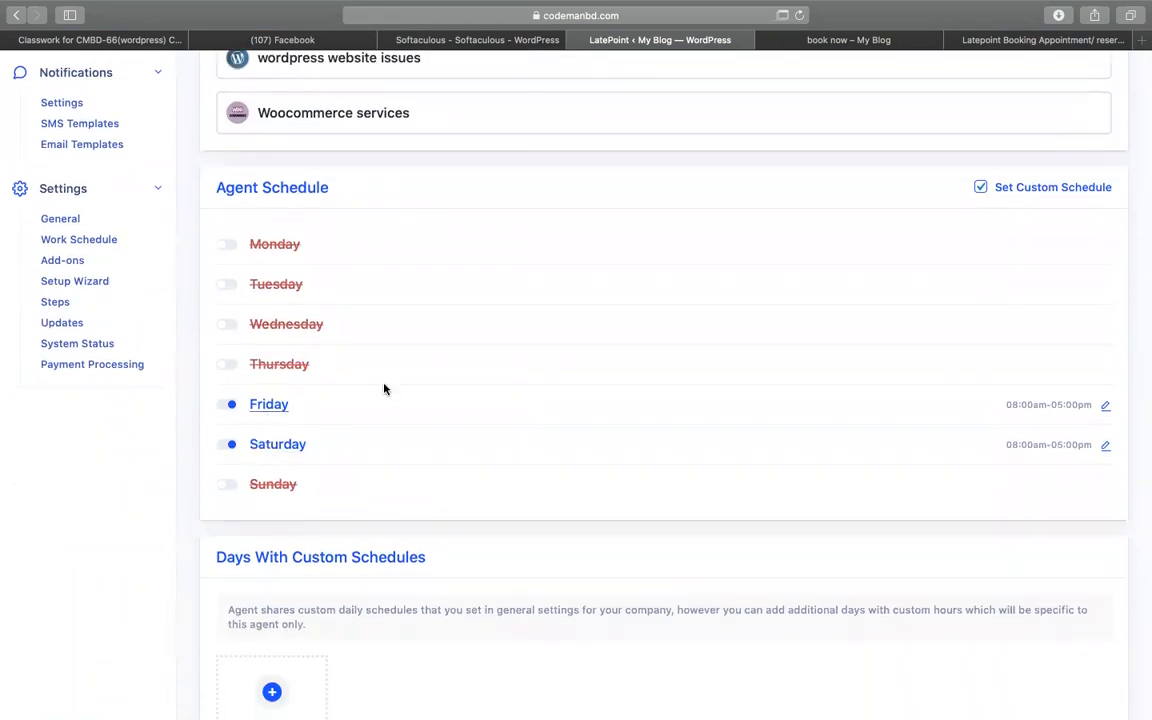
{"action": "scroll", "coordinate": [420, 389], "scroll_direction": "down", "scroll_amount": 4}
{"action": "scroll", "coordinate": [455, 391], "scroll_direction": "up", "scroll_amount": 8}
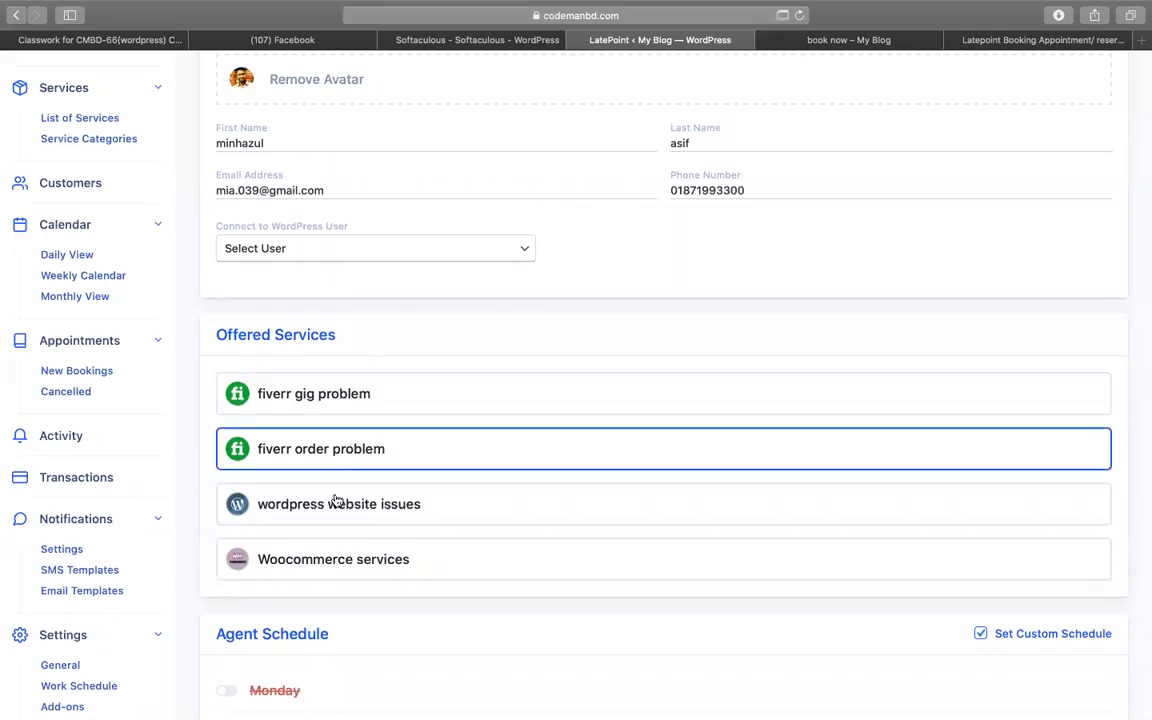
{"action": "scroll", "coordinate": [338, 512], "scroll_direction": "down", "scroll_amount": 1}
{"action": "scroll", "coordinate": [341, 524], "scroll_direction": "down", "scroll_amount": 8}
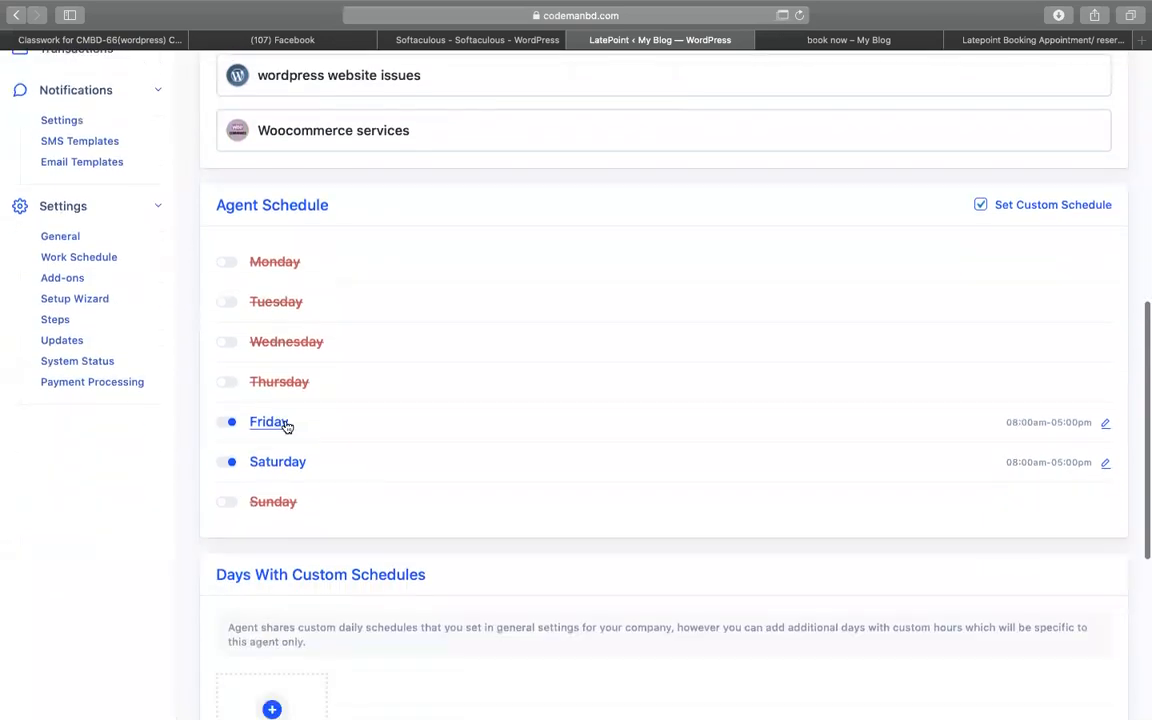
- Set Friday's first work period to 10:00 am–12:00
{"action": "left_click", "coordinate": [1105, 424]}
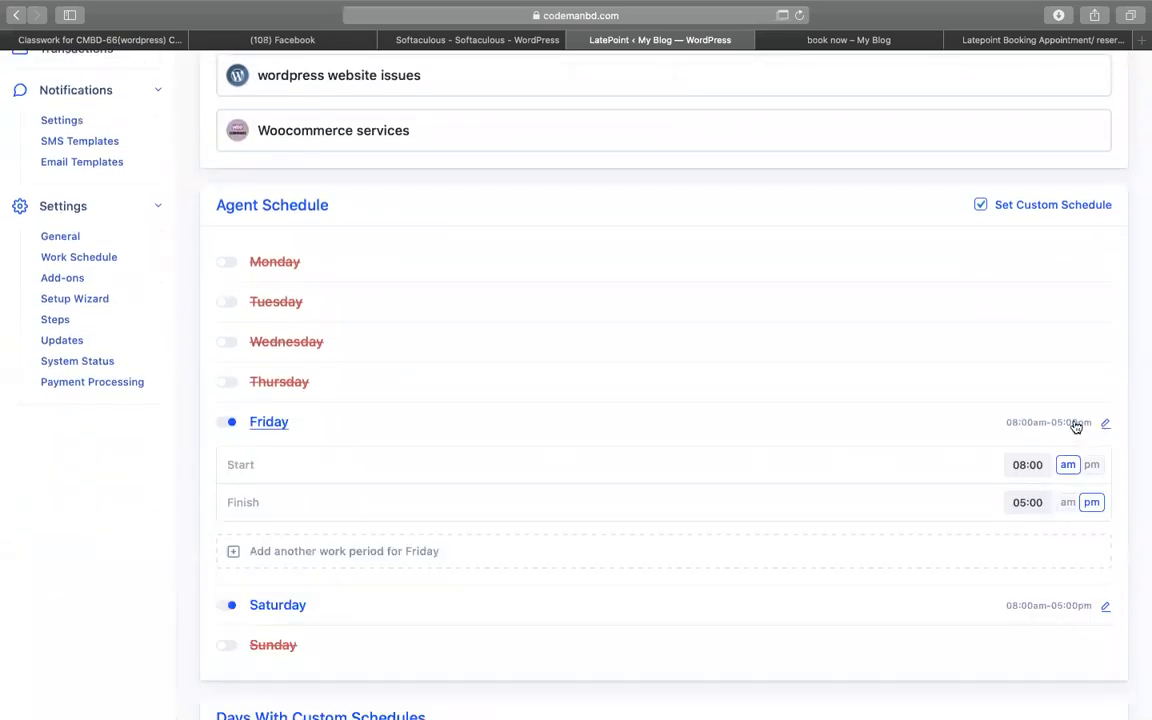
{"action": "left_click", "coordinate": [1025, 465]}
{"action": "type", "text": "10:MM"}
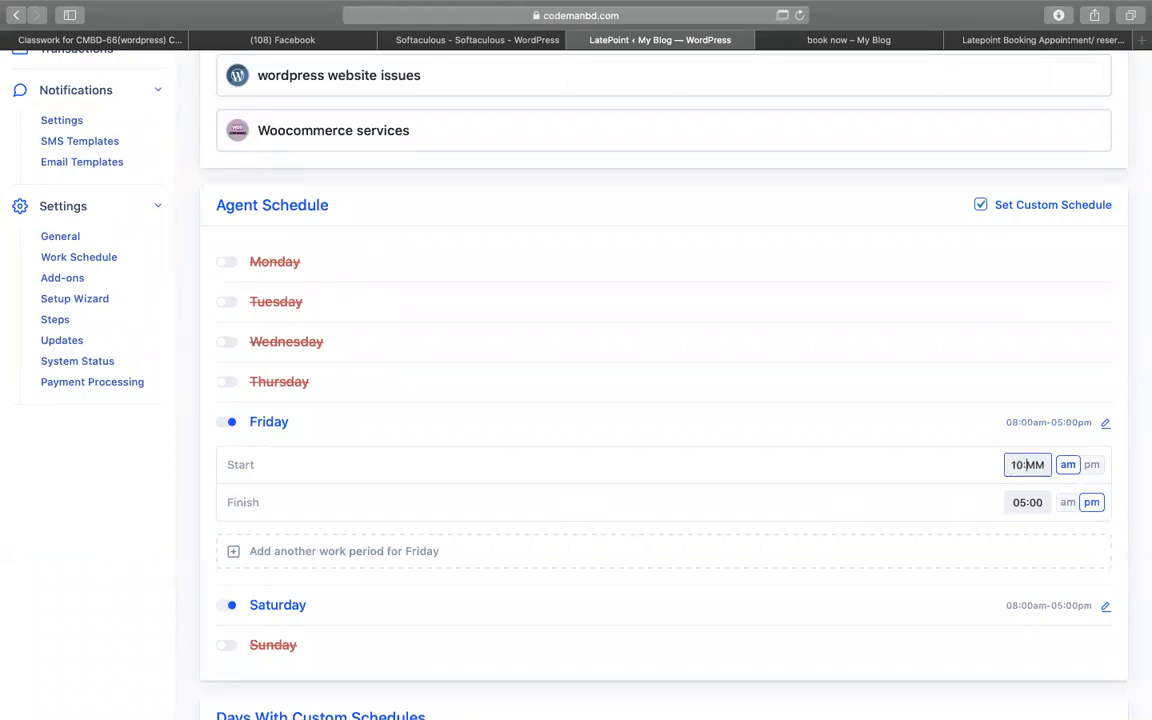
{"action": "double_click", "coordinate": [1036, 465]}
{"action": "type", "text": "00"}
{"action": "left_click", "coordinate": [1036, 500]}
{"action": "left_click", "coordinate": [1067, 506]}
{"action": "left_click", "coordinate": [1026, 509]}
{"action": "double_click", "coordinate": [1026, 509]}
{"action": "type", "text": "12:"}
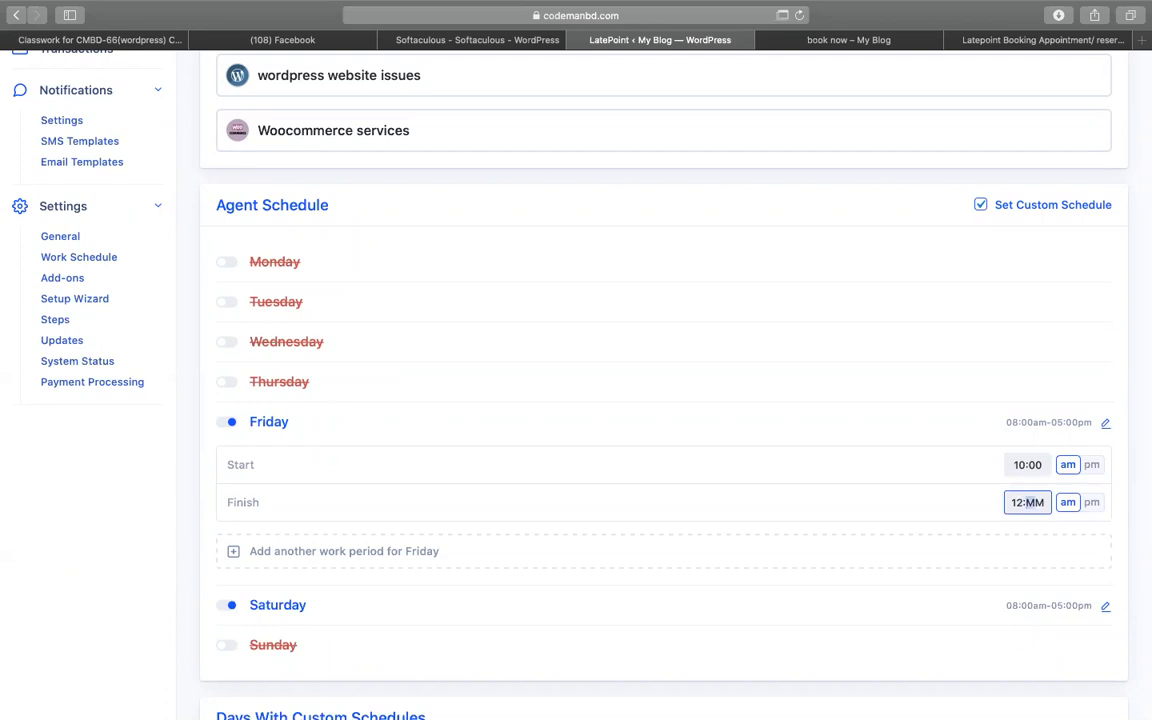
{"action": "type", "text": "00"}
- Add a second Friday period from 08:00 pm to 10:00 pm and verify both periods
{"action": "left_click", "coordinate": [975, 492]}
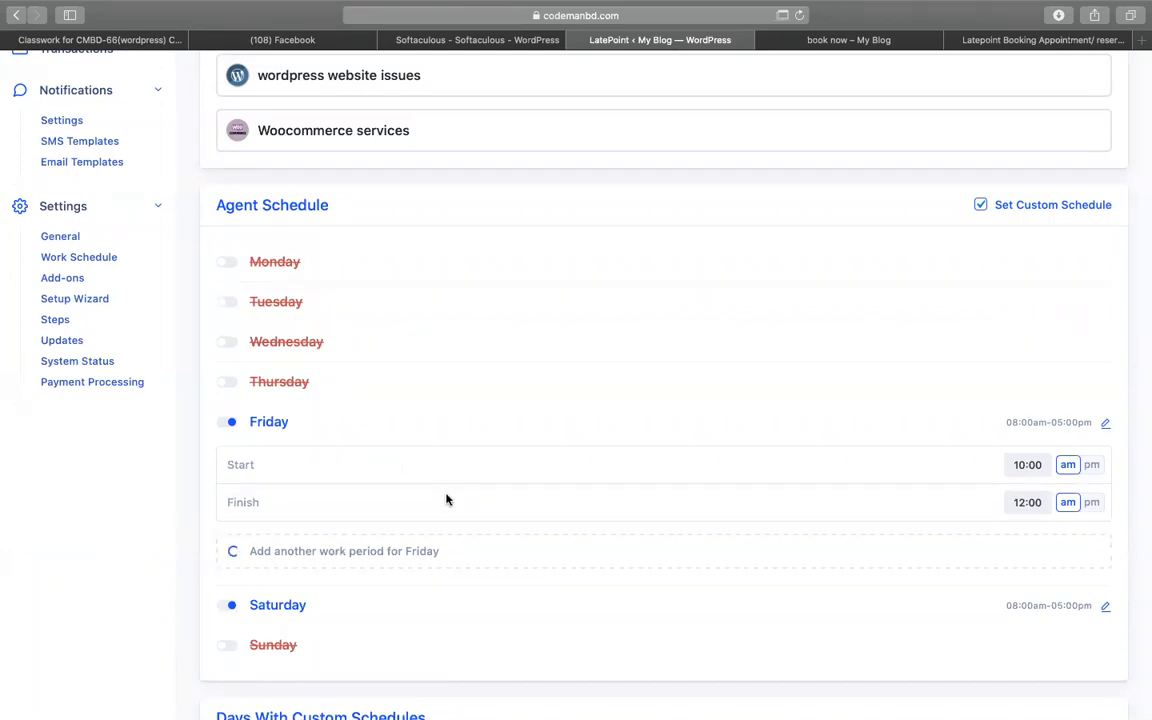
{"action": "scroll", "coordinate": [600, 480], "scroll_direction": "down", "scroll_amount": 2}
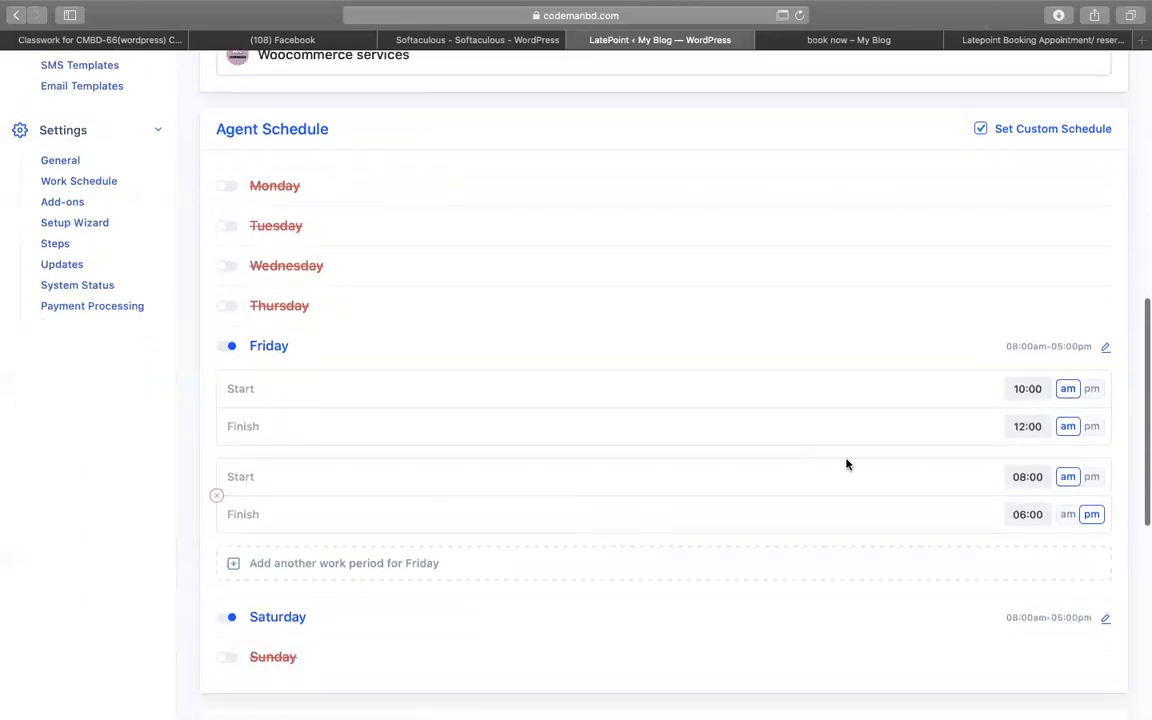
{"action": "left_click", "coordinate": [1092, 477]}
{"action": "left_click", "coordinate": [1045, 476]}
{"action": "left_click", "coordinate": [1043, 510]}
{"action": "type", "text": "10:00"}
{"action": "left_click", "coordinate": [1092, 514]}
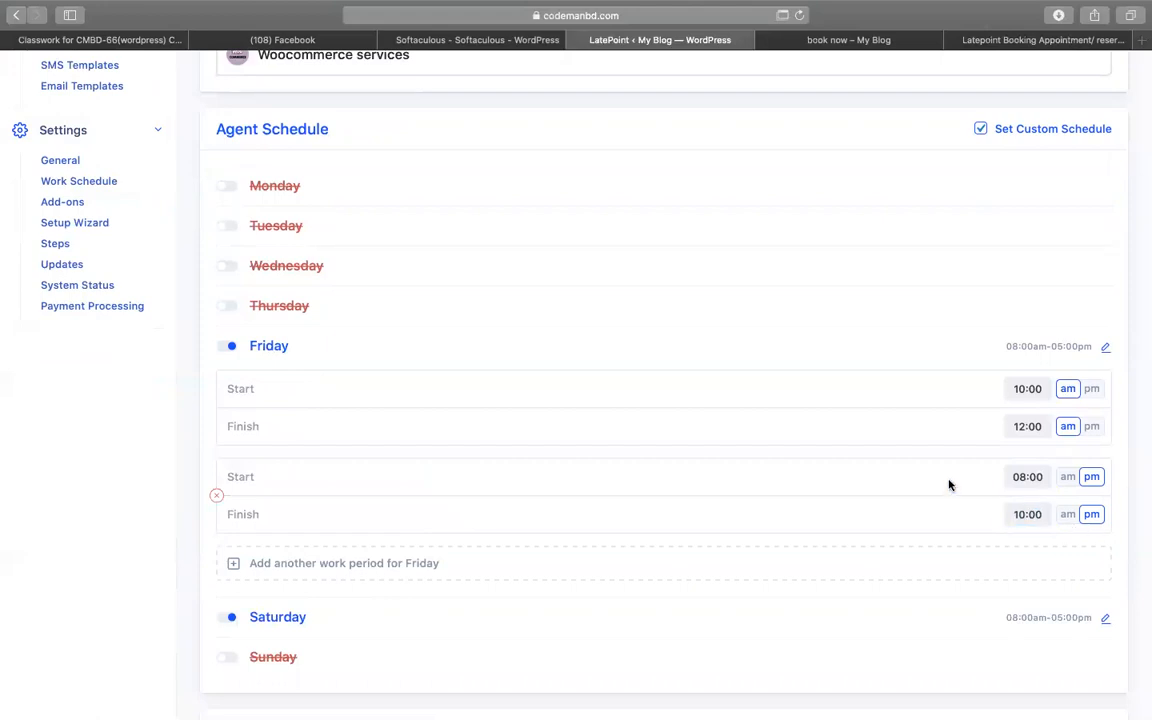
{"action": "left_click", "coordinate": [1032, 387]}
{"action": "left_click", "coordinate": [1031, 426]}
{"action": "left_click", "coordinate": [1021, 476]}
{"action": "left_click", "coordinate": [1021, 514]}
{"action": "scroll", "coordinate": [967, 506], "scroll_direction": "down", "scroll_amount": 2}
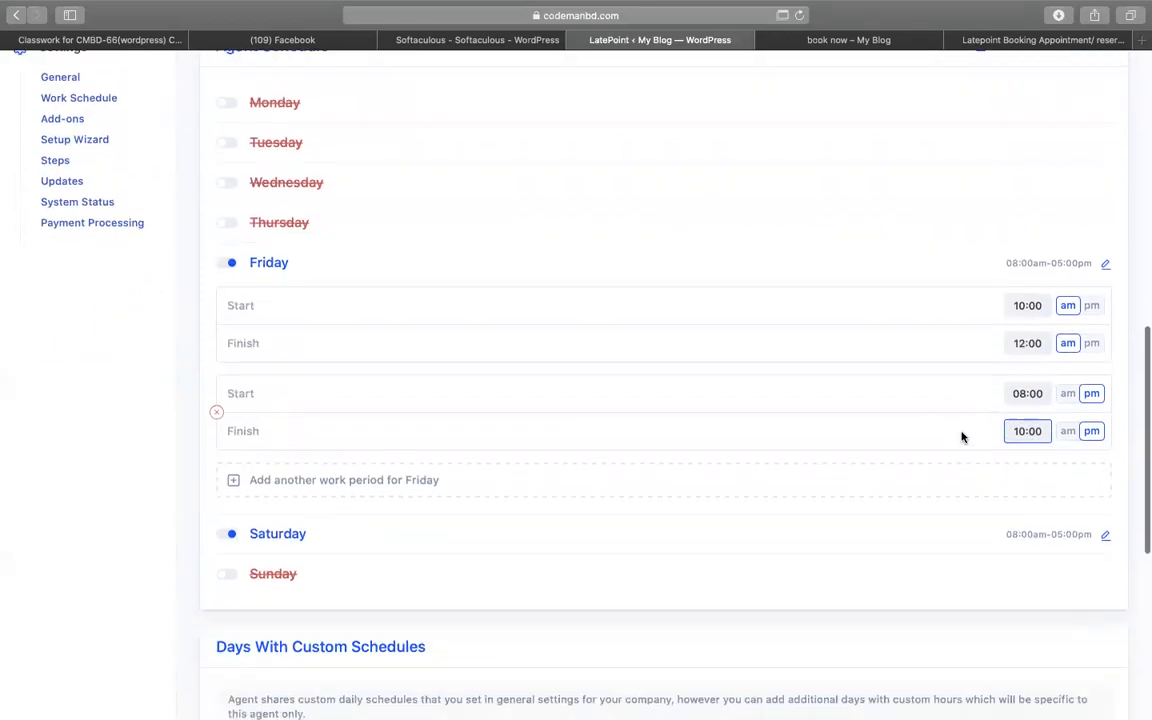
- Set Saturday to 08:00 pm–10:00 pm and save the agent's schedule
{"action": "left_click", "coordinate": [1057, 538]}
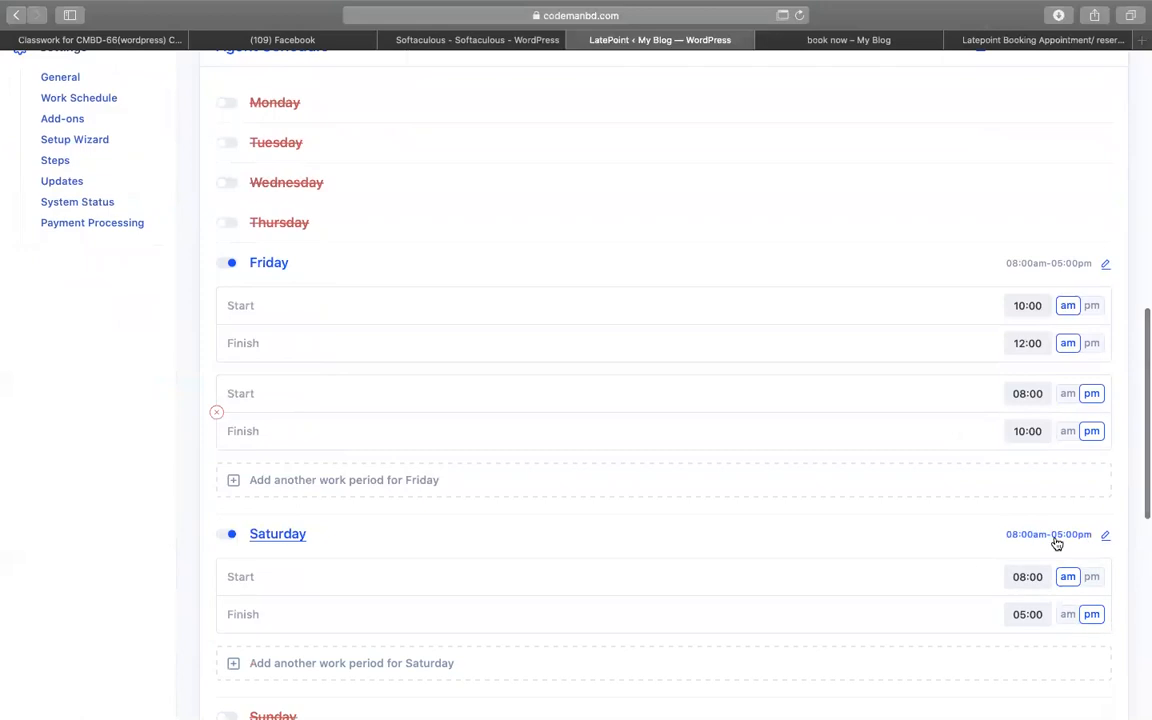
{"action": "scroll", "coordinate": [1000, 550], "scroll_direction": "down", "scroll_amount": 4}
{"action": "left_click", "coordinate": [1090, 406]}
{"action": "left_click", "coordinate": [1031, 445]}
{"action": "type", "text": "10"}
{"action": "left_click", "coordinate": [942, 407]}
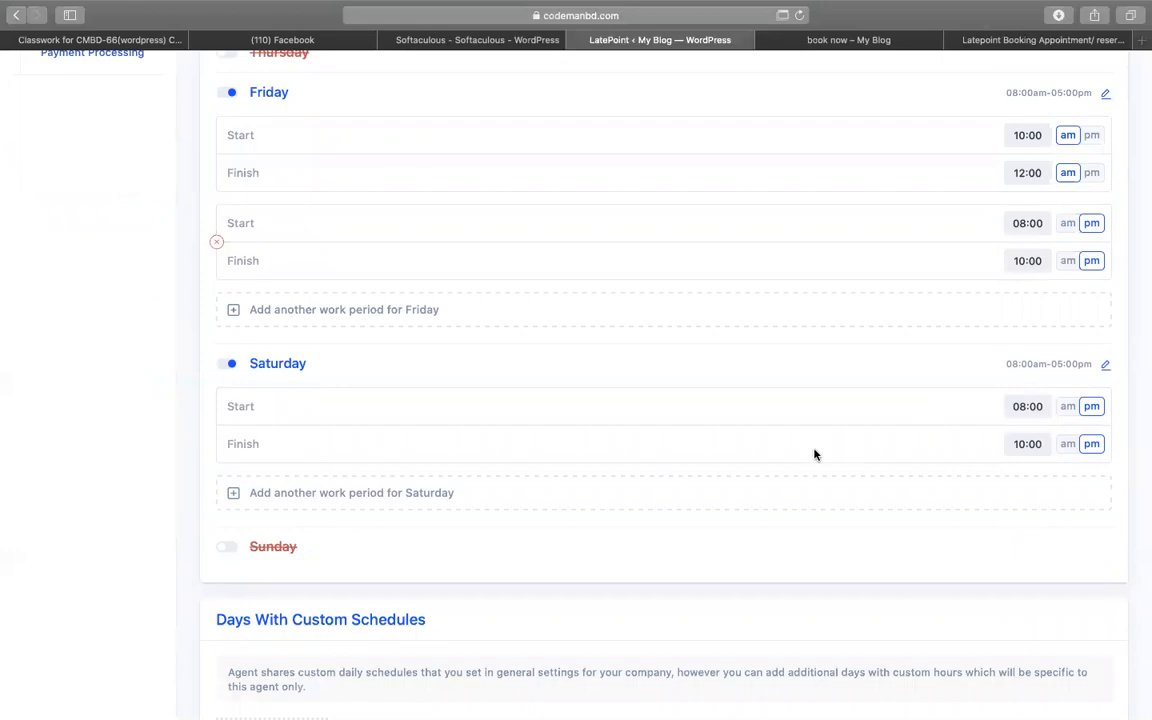
{"action": "scroll", "coordinate": [650, 445], "scroll_direction": "down", "scroll_amount": 2}
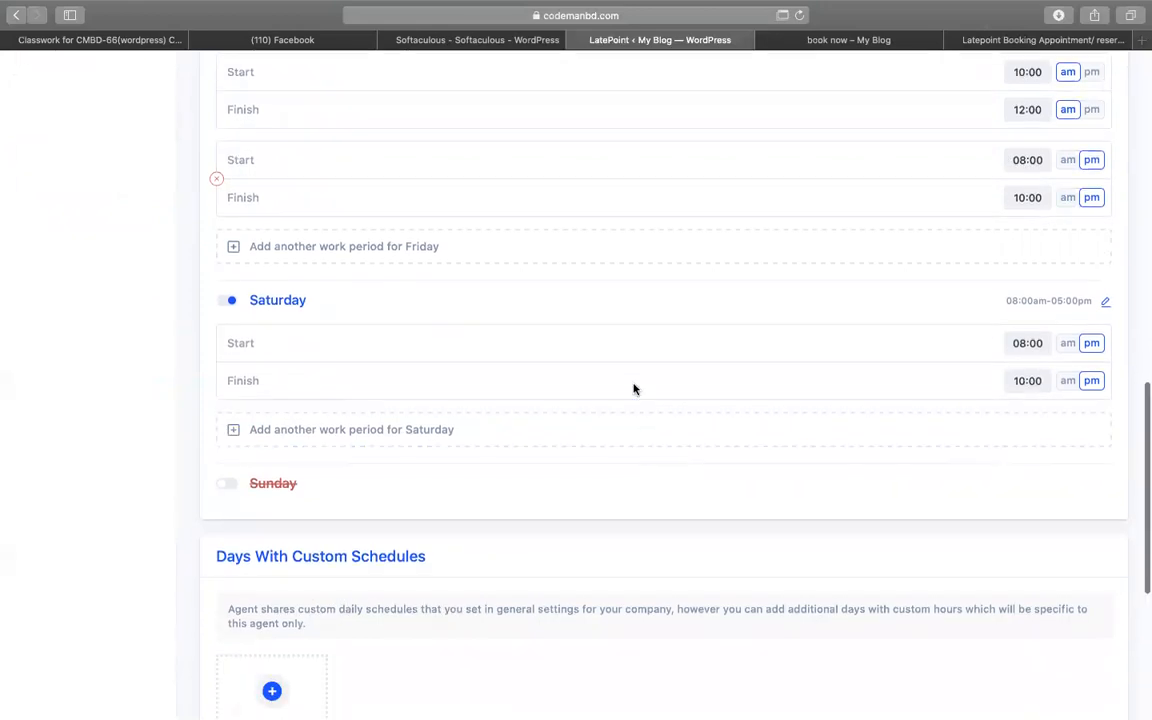
{"action": "scroll", "coordinate": [635, 388], "scroll_direction": "up", "scroll_amount": 1}
{"action": "scroll", "coordinate": [633, 465], "scroll_direction": "down", "scroll_amount": 5}
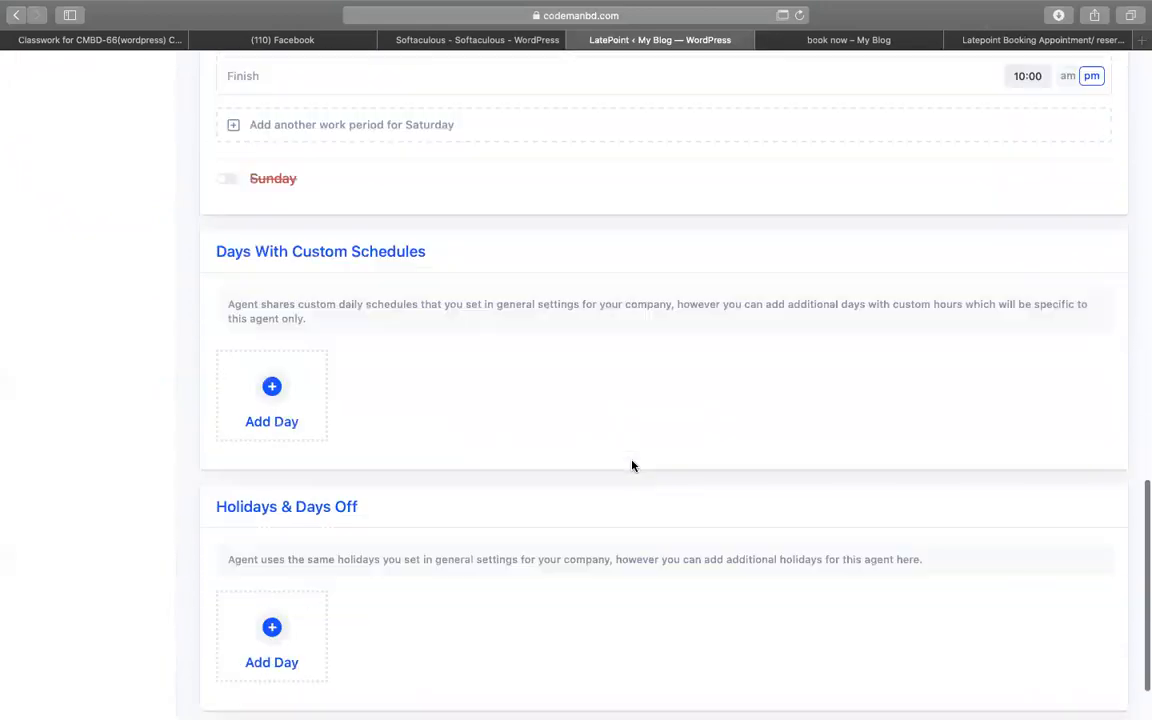
{"action": "left_click", "coordinate": [232, 671]}
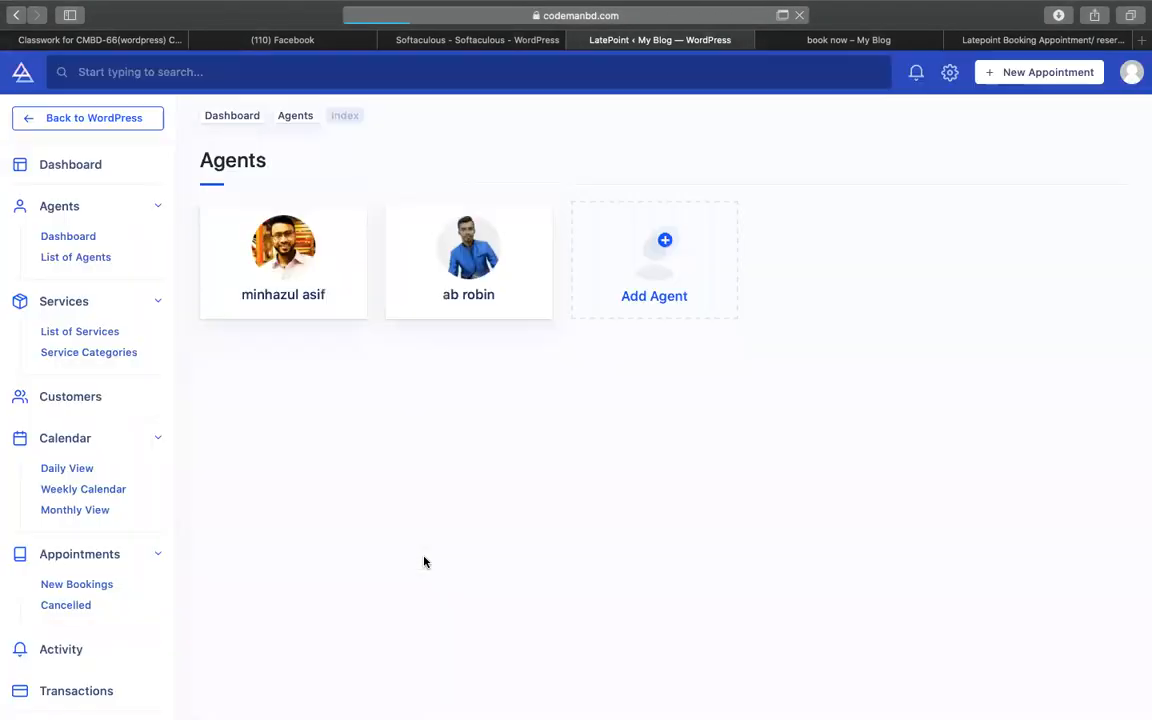
- Enable a custom schedule for the second agent with Friday turned off
{"action": "left_click", "coordinate": [458, 277]}
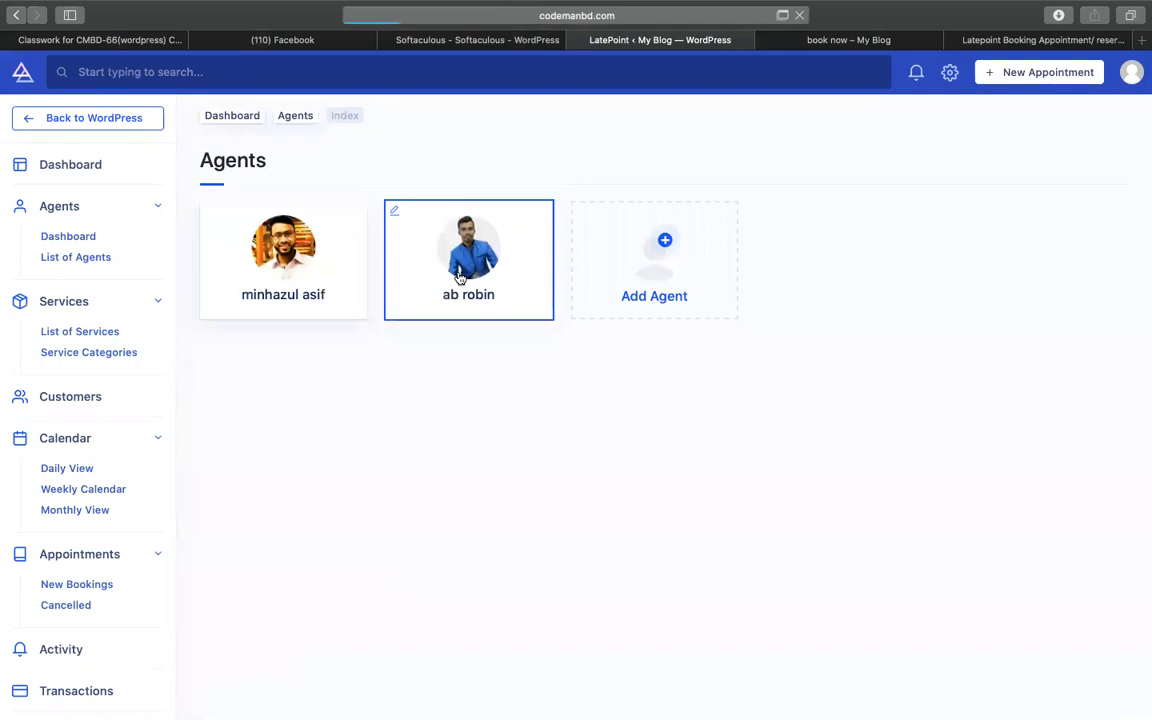
{"action": "scroll", "coordinate": [609, 357], "scroll_direction": "down", "scroll_amount": 6}
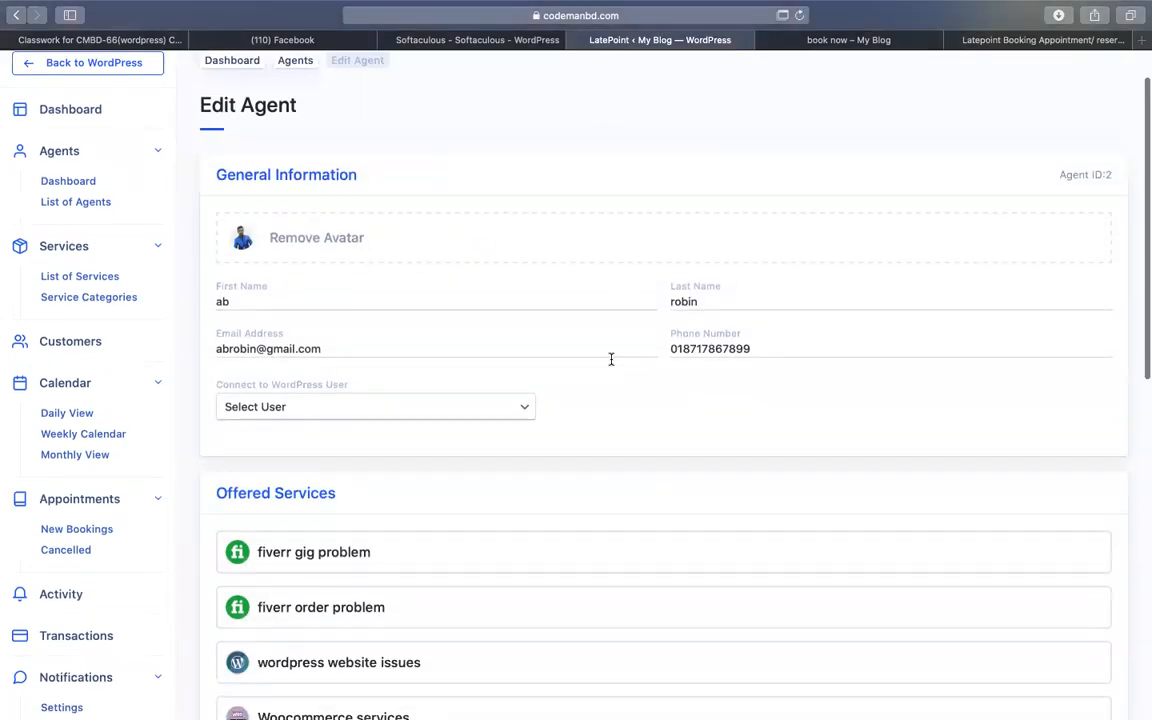
{"action": "left_click", "coordinate": [982, 274]}
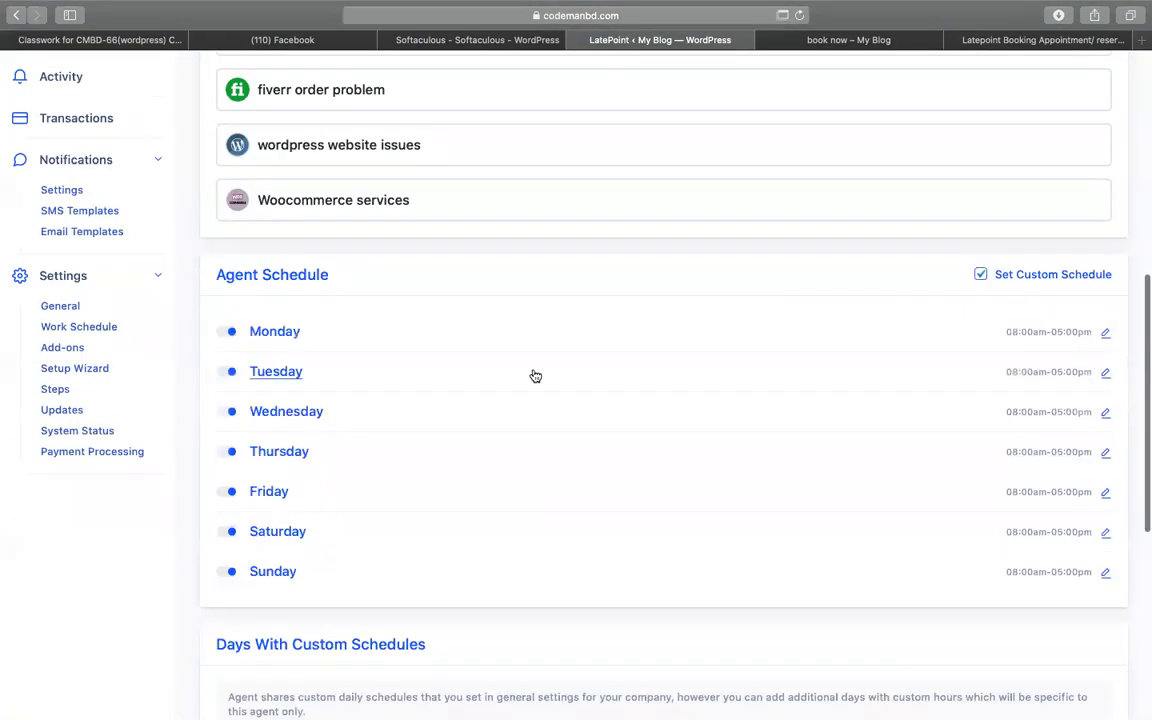
{"action": "scroll", "coordinate": [400, 320], "scroll_direction": "down", "scroll_amount": 2}
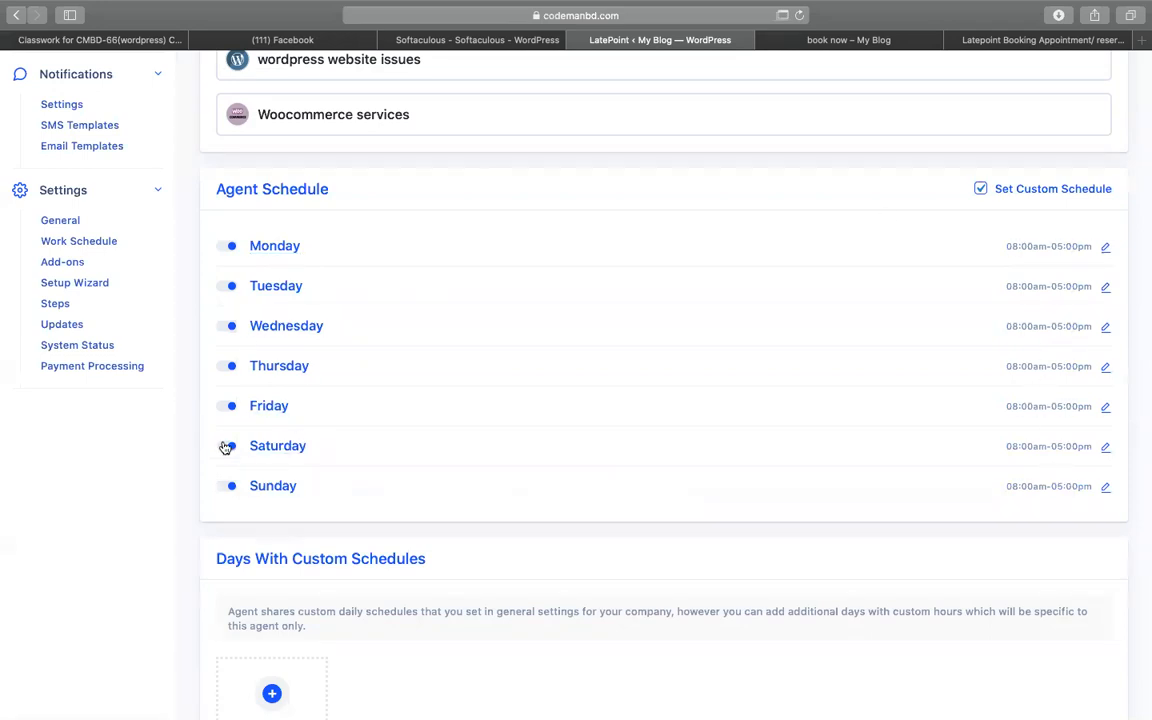
{"action": "left_click", "coordinate": [229, 406]}
{"action": "scroll", "coordinate": [550, 442], "scroll_direction": "down", "scroll_amount": 5}
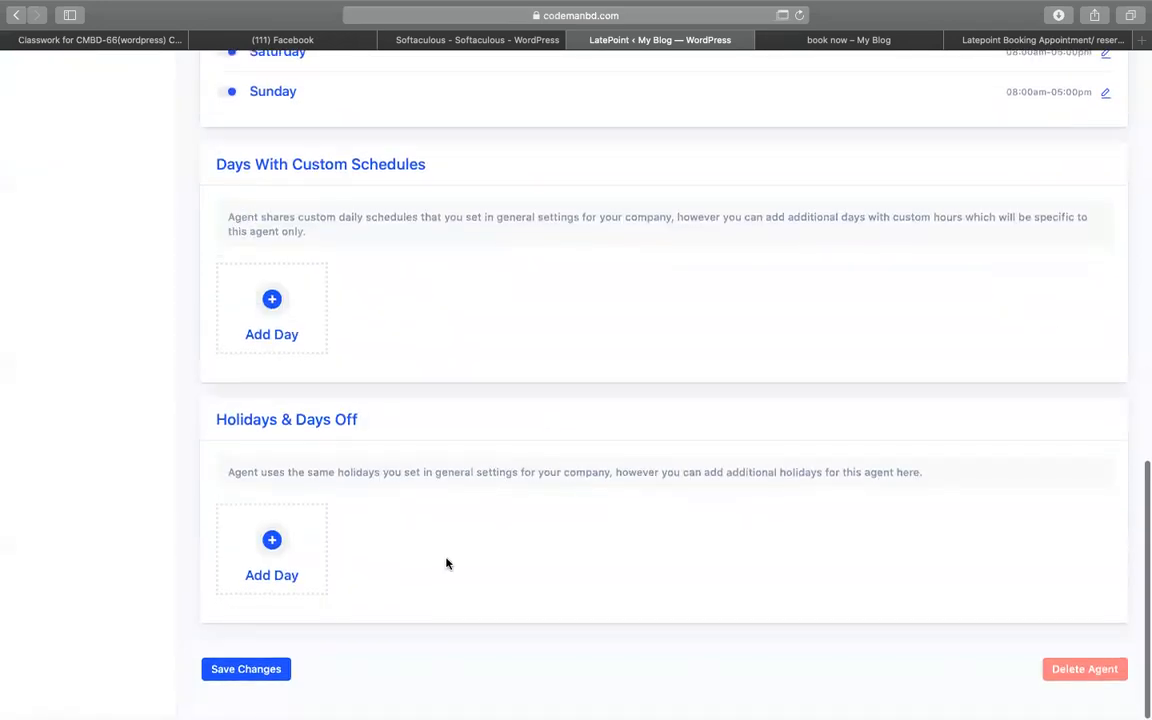
- Save the second agent's changes and reload the book now page
{"action": "left_click", "coordinate": [262, 672]}
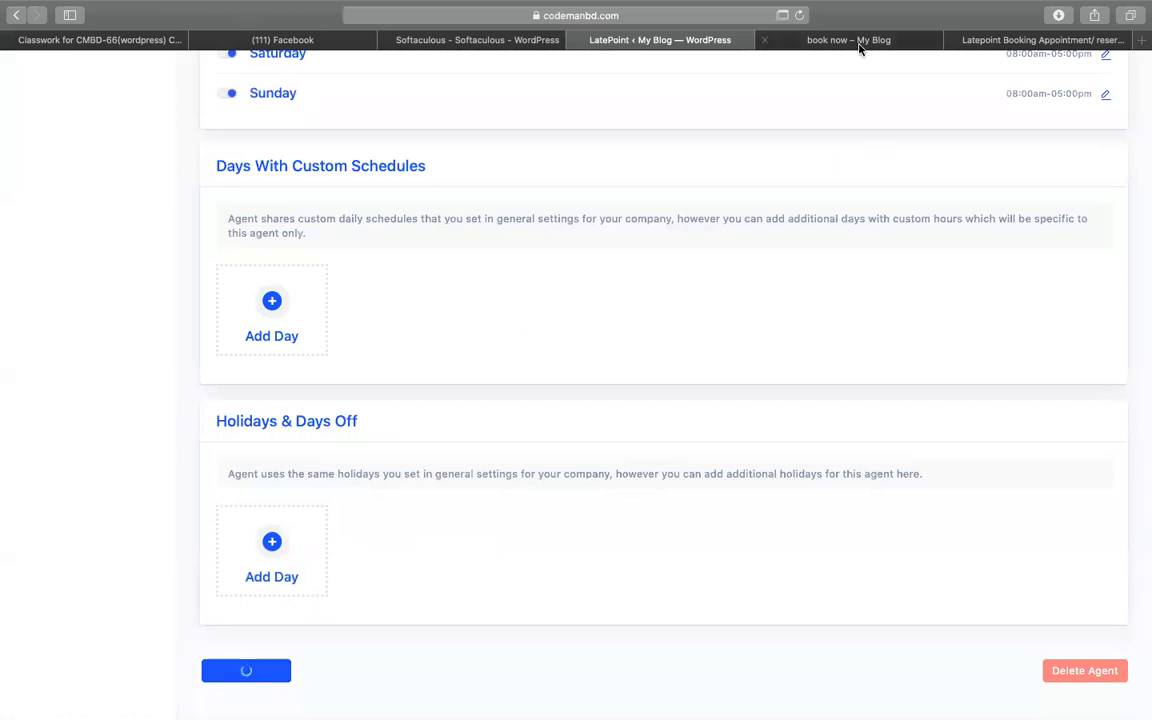
{"action": "left_click", "coordinate": [859, 43]}
{"action": "left_click", "coordinate": [799, 15]}
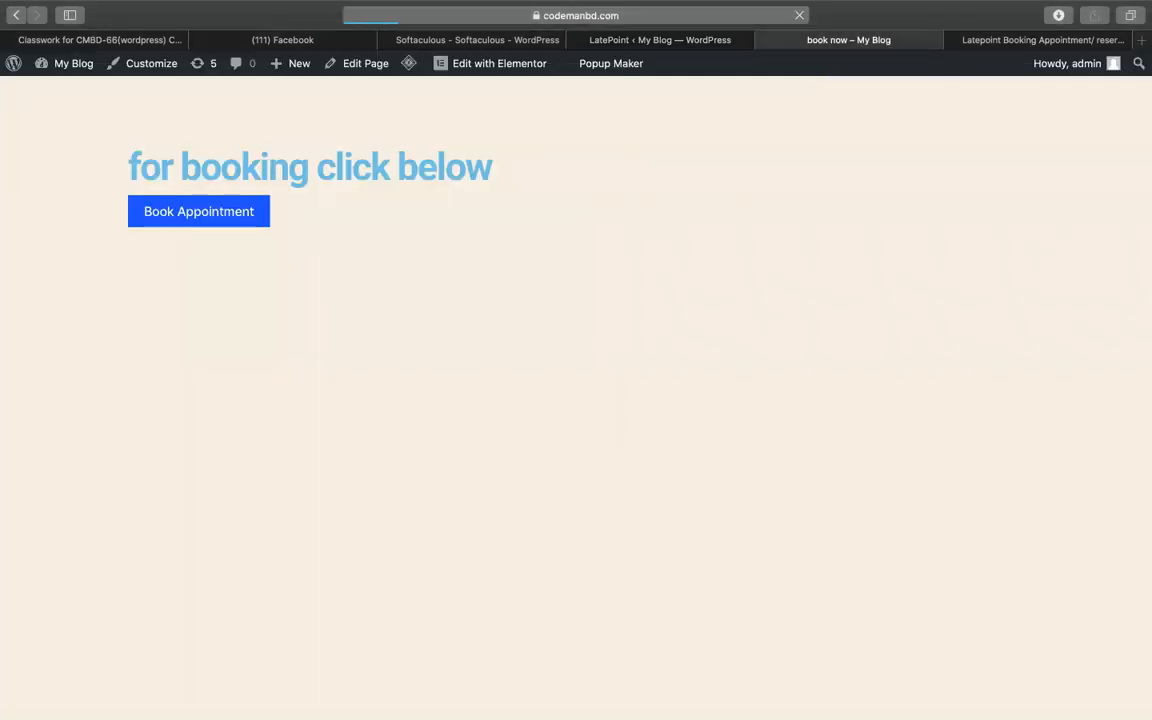
- Try booking the wordpress website issues service, then return to service selection
{"action": "left_click", "coordinate": [218, 205]}
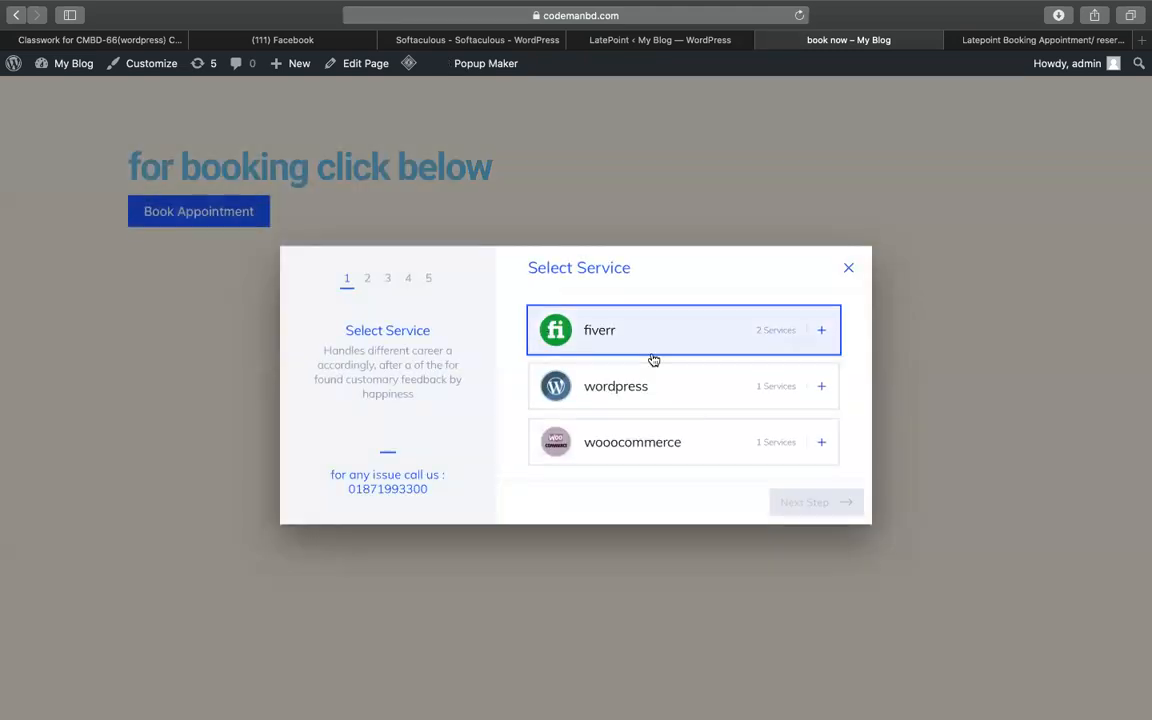
{"action": "left_click", "coordinate": [649, 388]}
{"action": "left_click", "coordinate": [658, 408]}
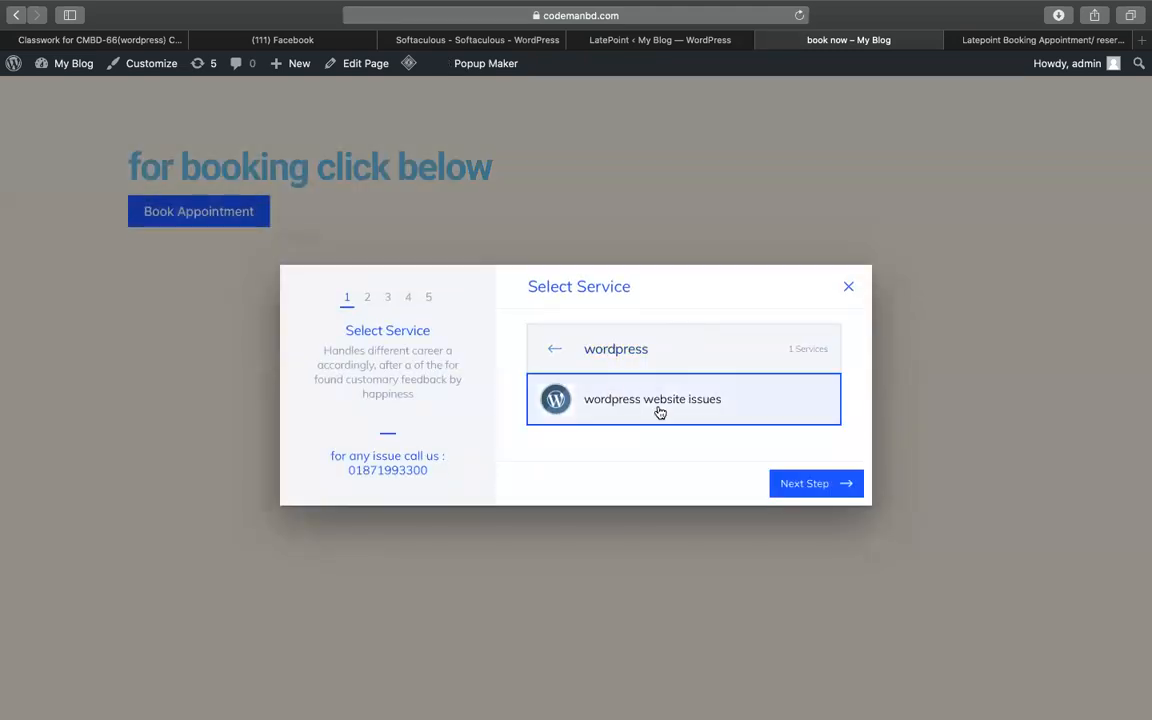
{"action": "left_click", "coordinate": [802, 480]}
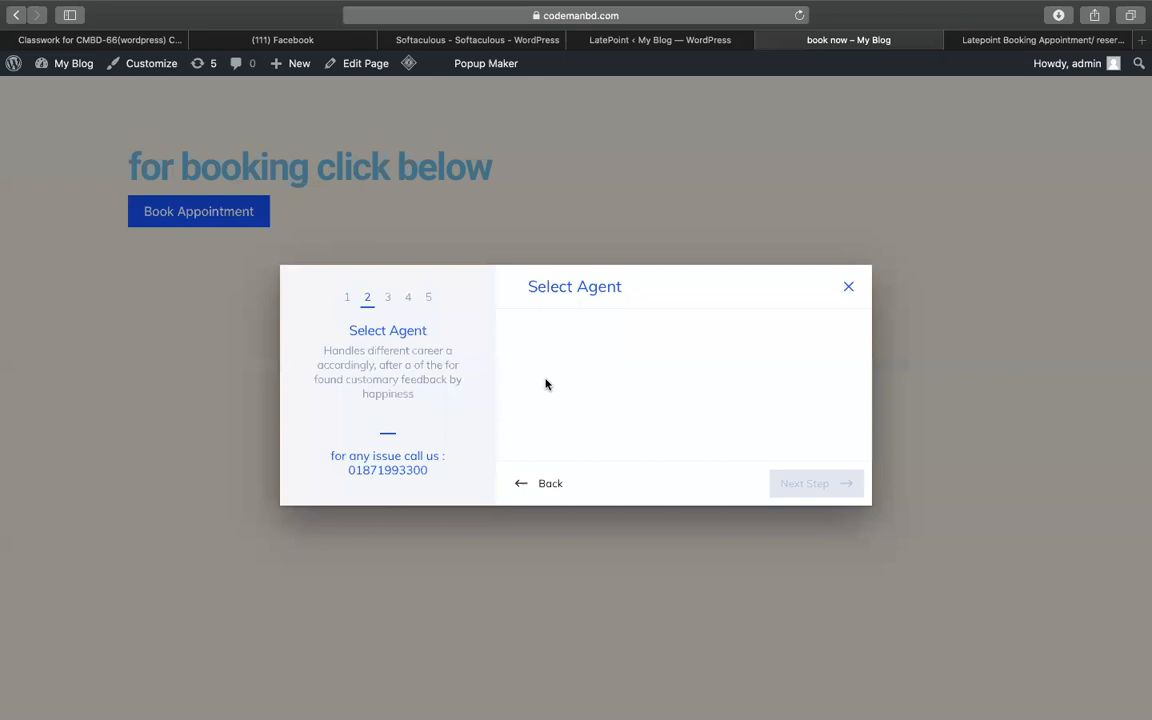
{"action": "left_click", "coordinate": [540, 483]}
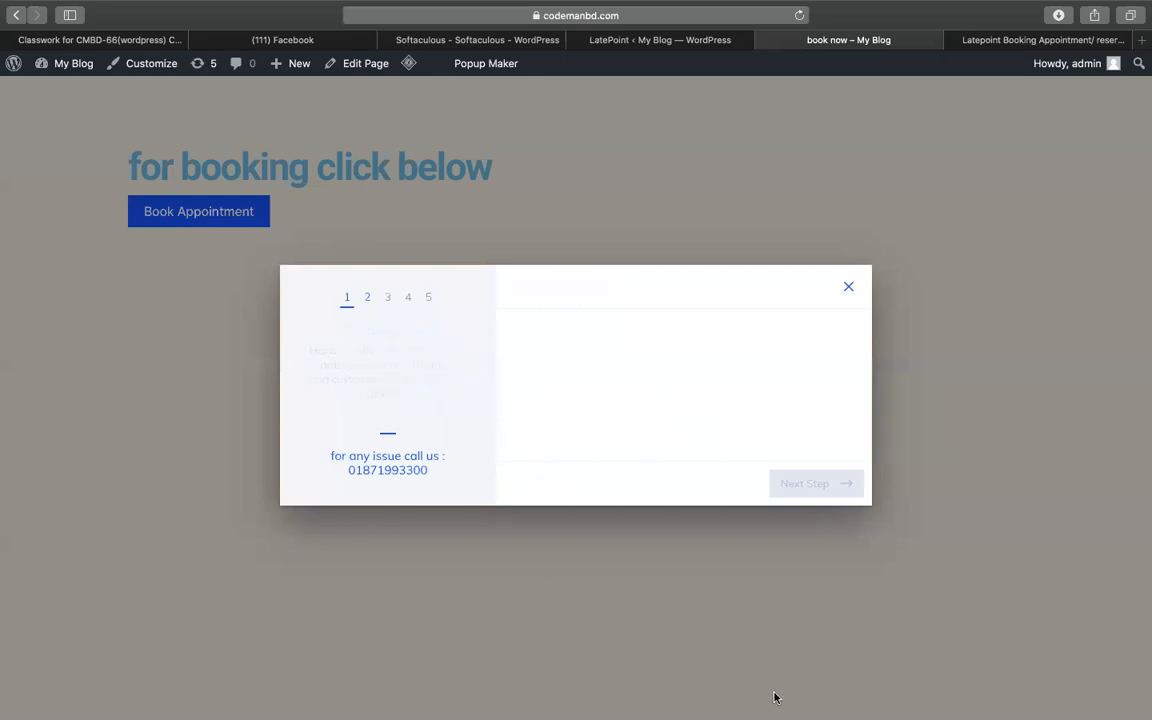
- Choose fiverr gig problem, advance to Select Agent, and return to the LatePoint admin tab
{"action": "left_click", "coordinate": [609, 337]}
{"action": "left_click", "coordinate": [700, 397]}
{"action": "left_click", "coordinate": [811, 499]}
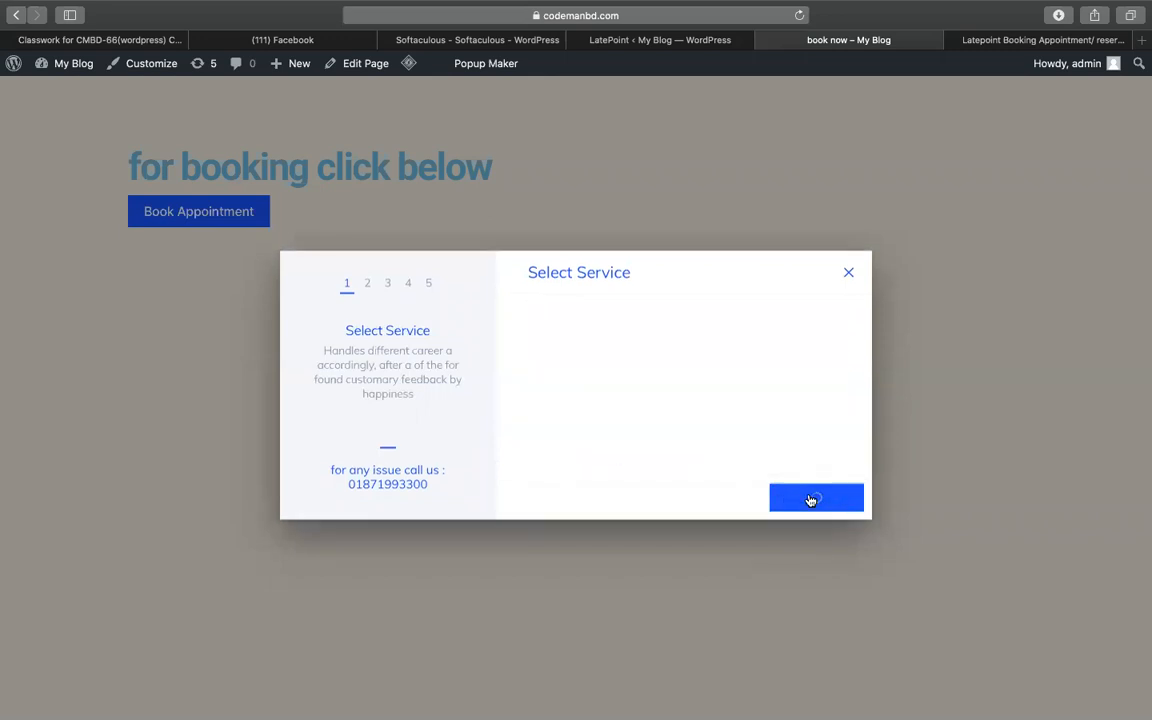
{"action": "left_click", "coordinate": [673, 40]}
{"action": "scroll", "coordinate": [85, 661], "scroll_direction": "down", "scroll_amount": 5}
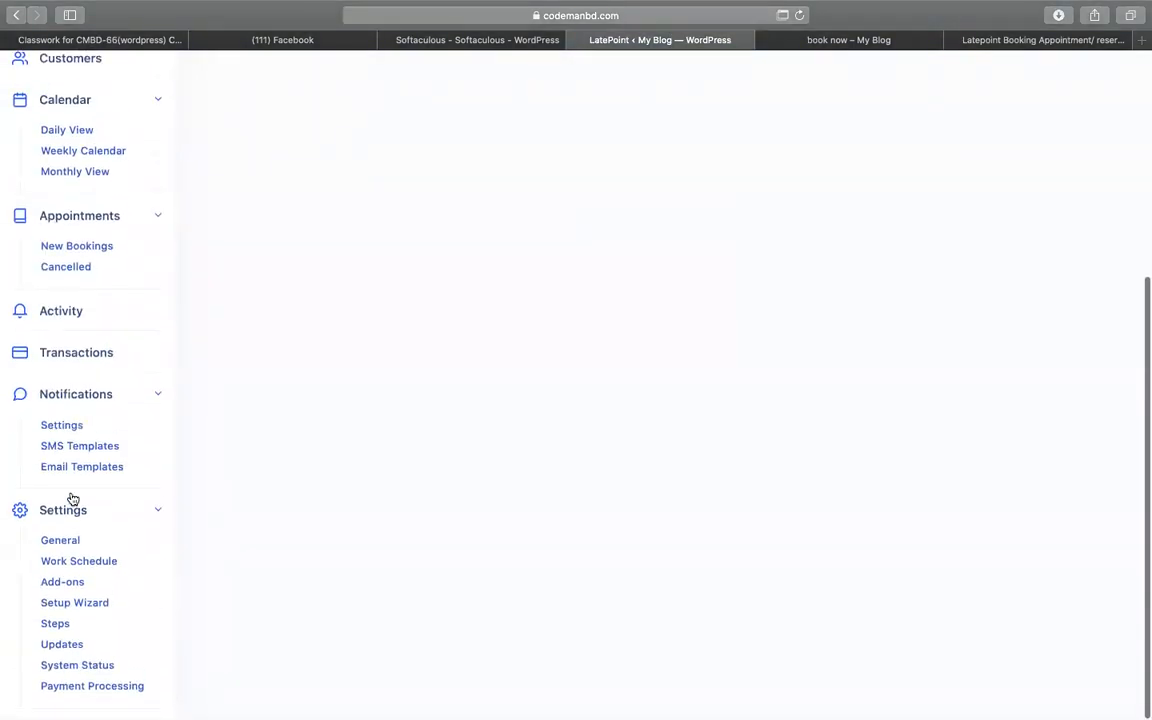
- Look through LatePoint's General settings, including the country phone code field
{"action": "left_click", "coordinate": [71, 551]}
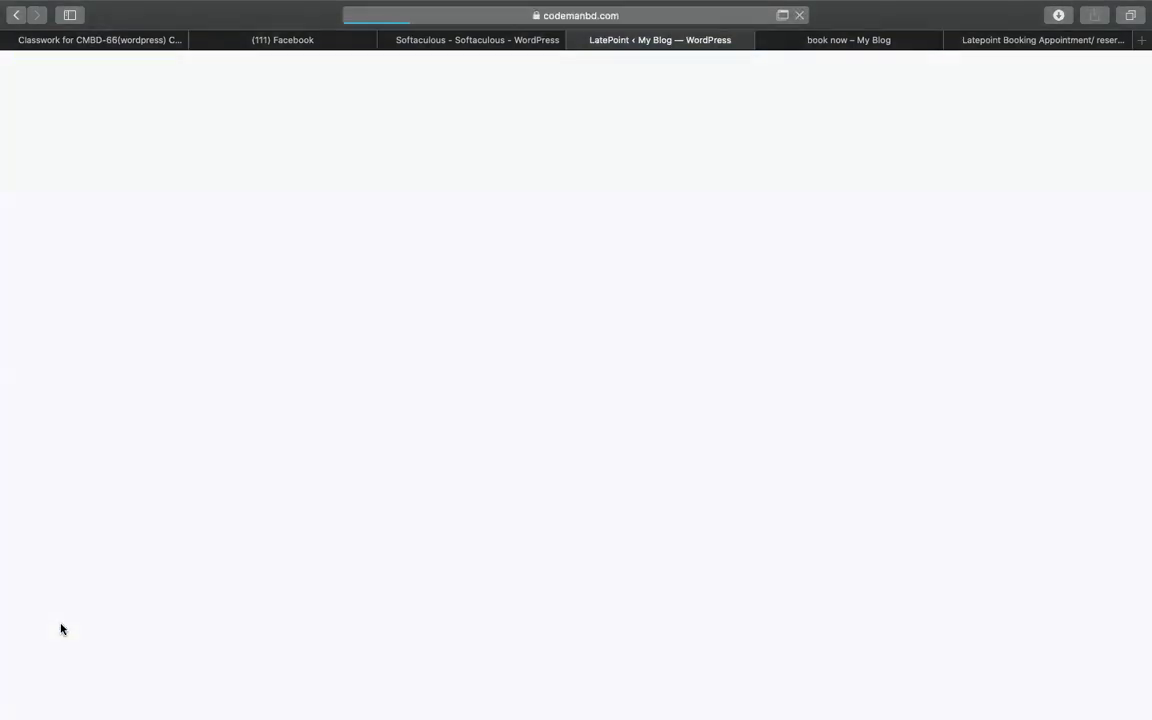
{"action": "scroll", "coordinate": [200, 429], "scroll_direction": "down", "scroll_amount": 5}
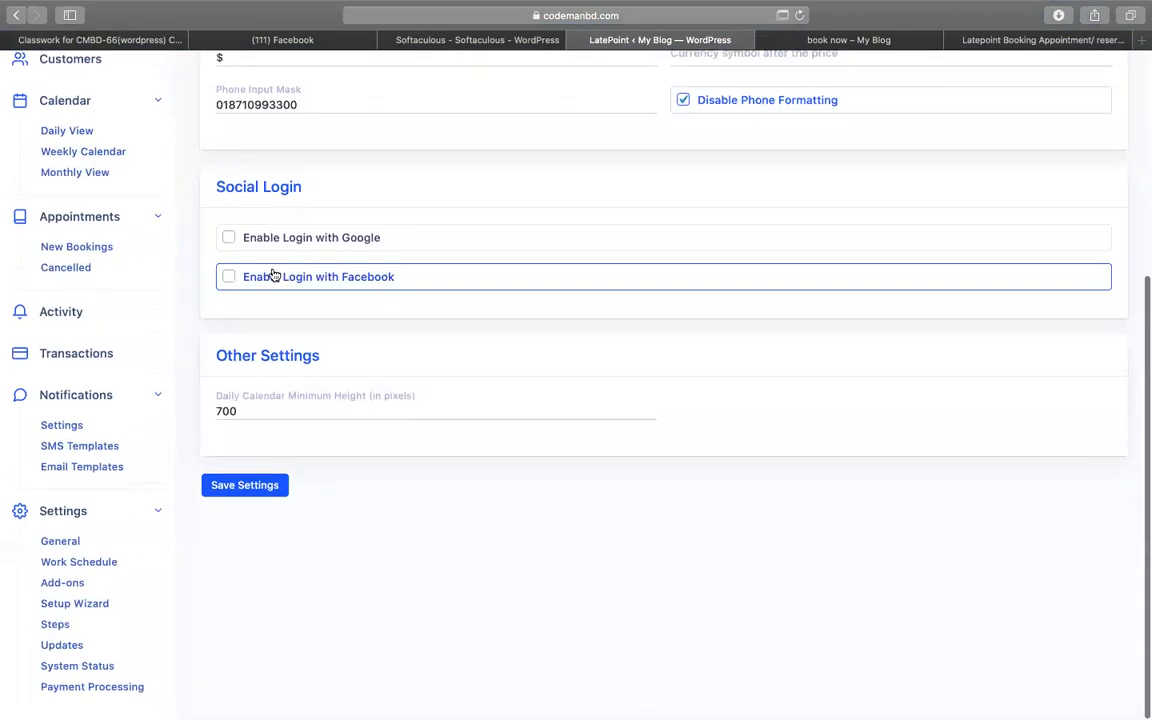
{"action": "scroll", "coordinate": [581, 264], "scroll_direction": "up", "scroll_amount": 2}
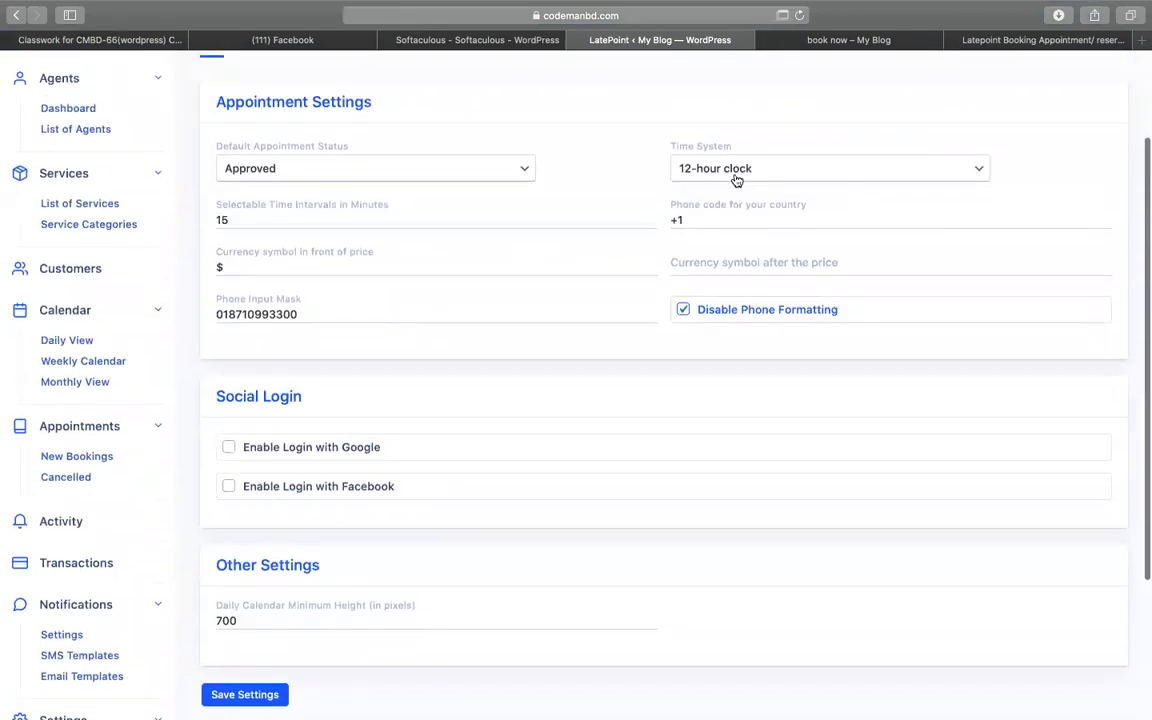
{"action": "left_click", "coordinate": [720, 220]}
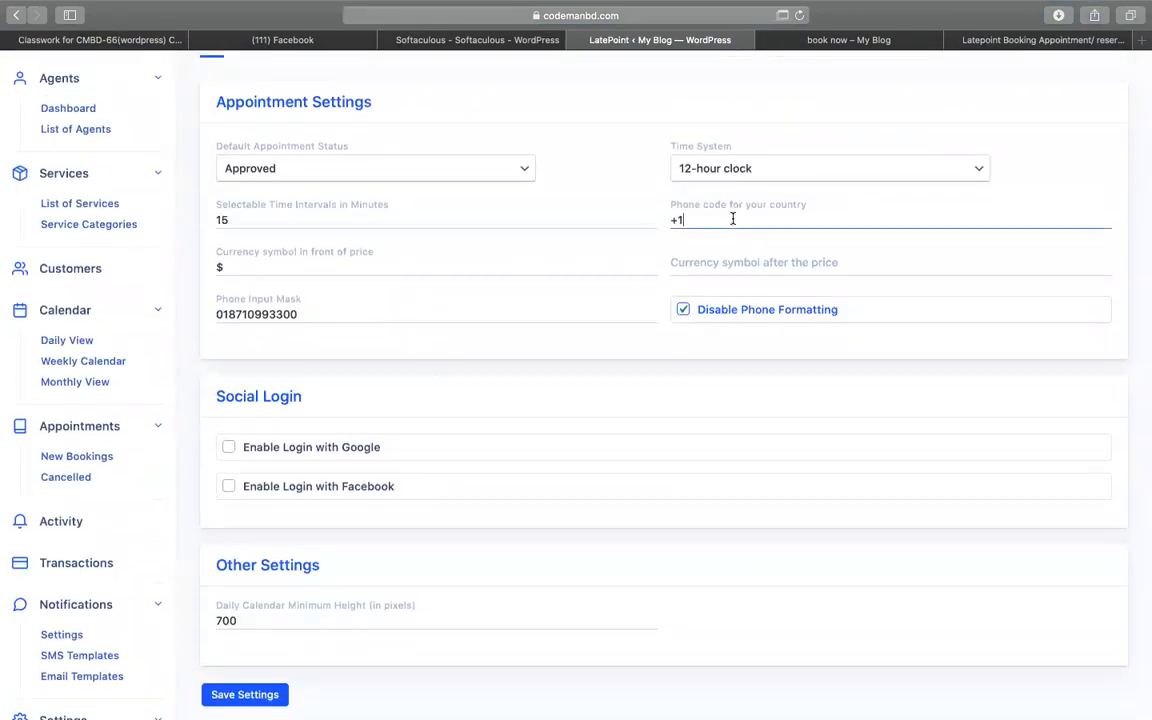
{"action": "scroll", "coordinate": [360, 423], "scroll_direction": "down", "scroll_amount": 1}
{"action": "scroll", "coordinate": [360, 423], "scroll_direction": "down", "scroll_amount": 4}
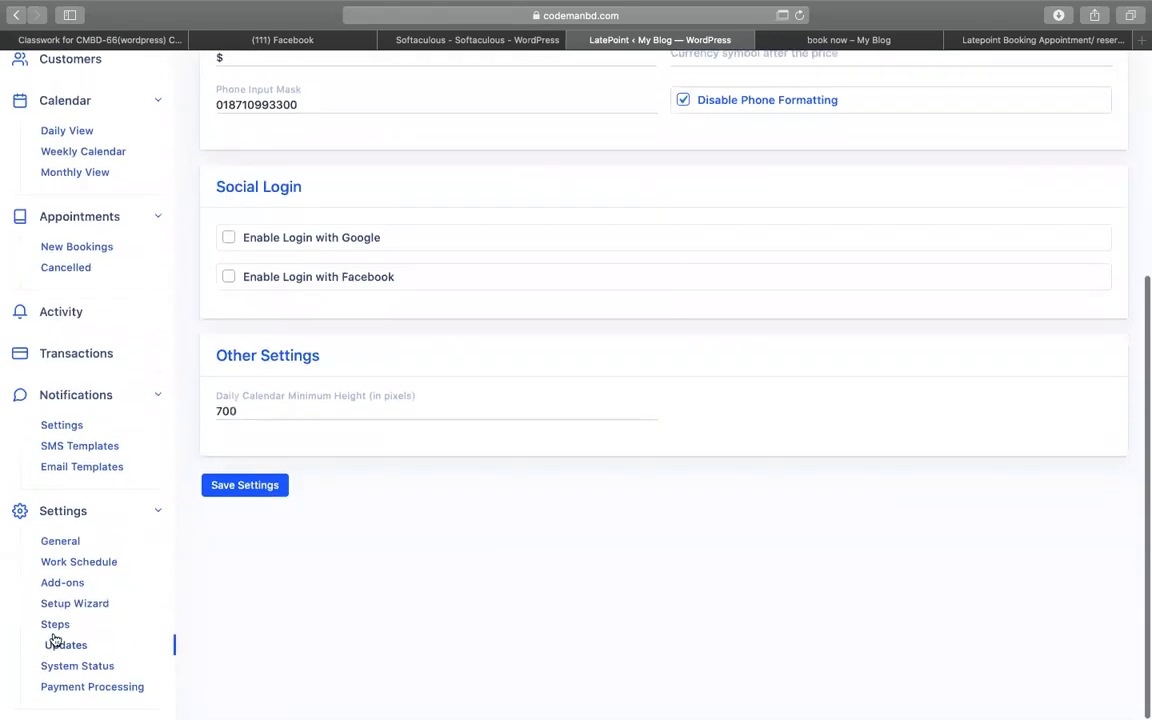
- Move Select Agent to the top of the booking steps, save, and return to book now
{"action": "left_click", "coordinate": [57, 627]}
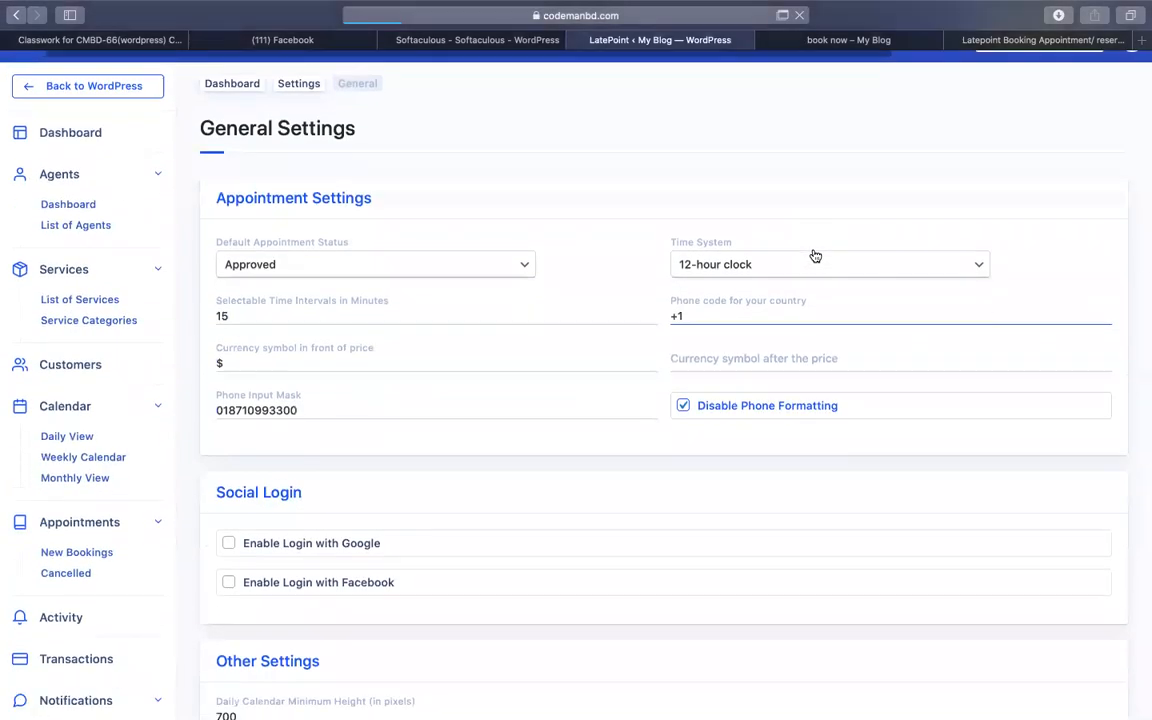
{"action": "left_click_drag", "start_coordinate": [320, 336], "coordinate": [213, 261]}
{"action": "scroll", "coordinate": [495, 325], "scroll_direction": "down", "scroll_amount": 5}
{"action": "left_click", "coordinate": [274, 577]}
{"action": "scroll", "coordinate": [600, 420], "scroll_direction": "up", "scroll_amount": 4}
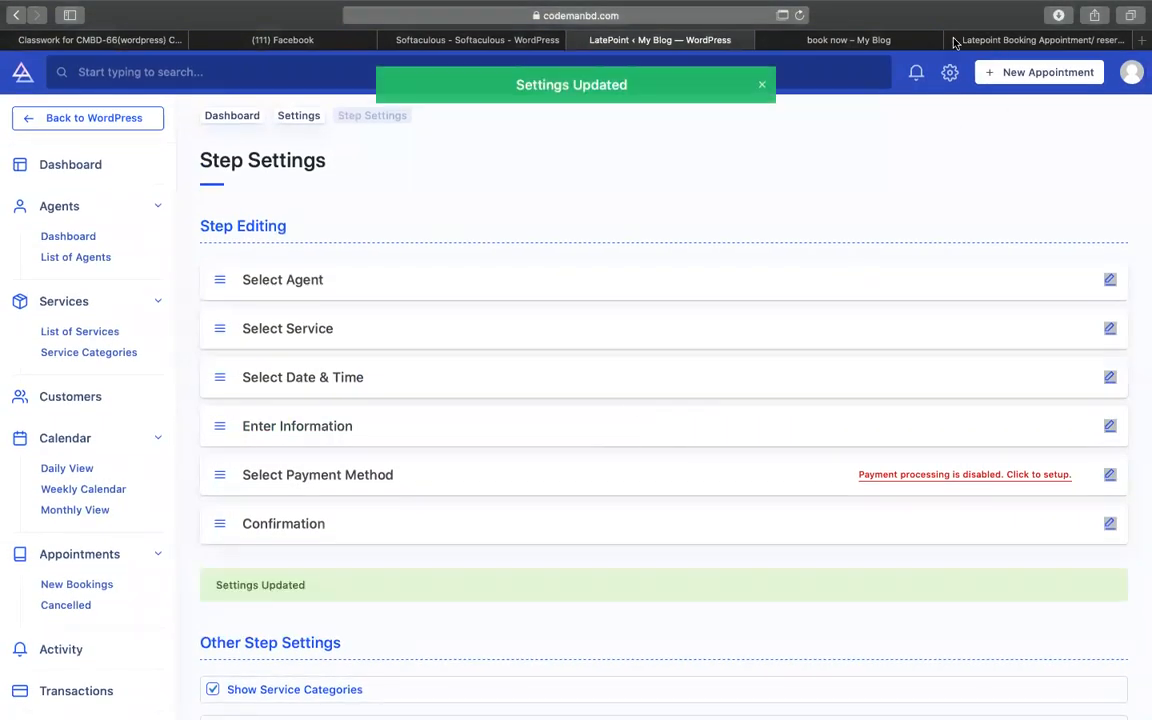
{"action": "left_click", "coordinate": [800, 40]}
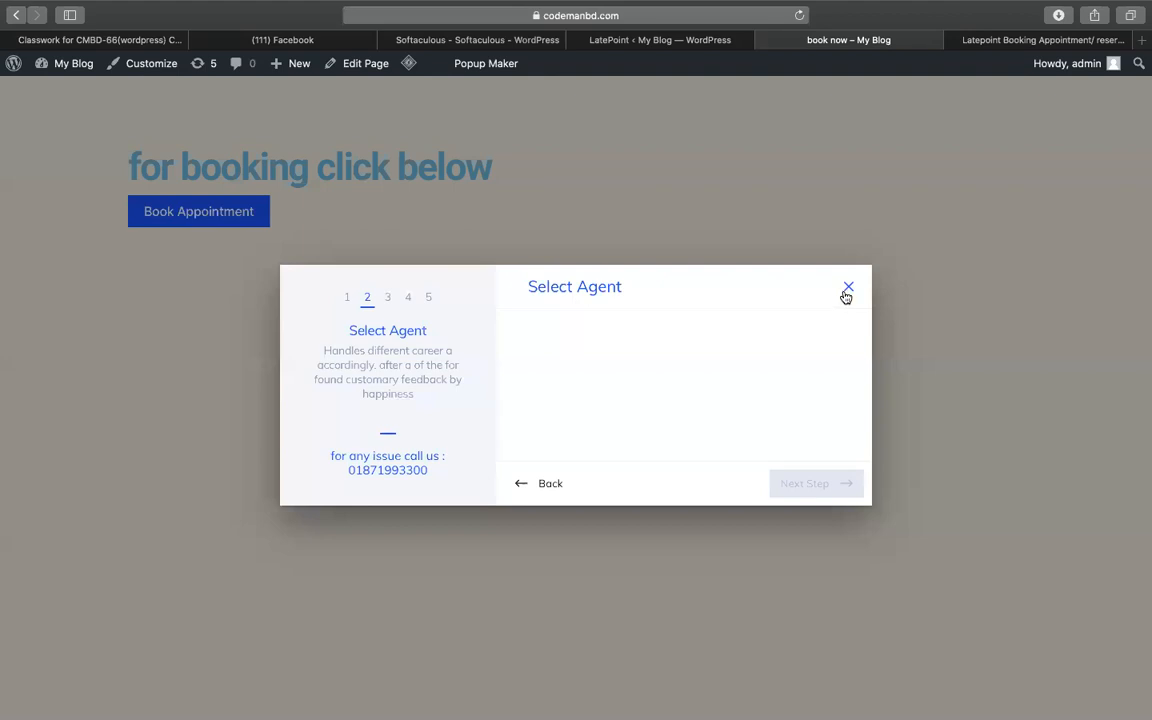
- Reload the book now page and test that the booking popup opens on agent selection
{"action": "left_click", "coordinate": [847, 290]}
{"action": "key", "text": "super+r"}
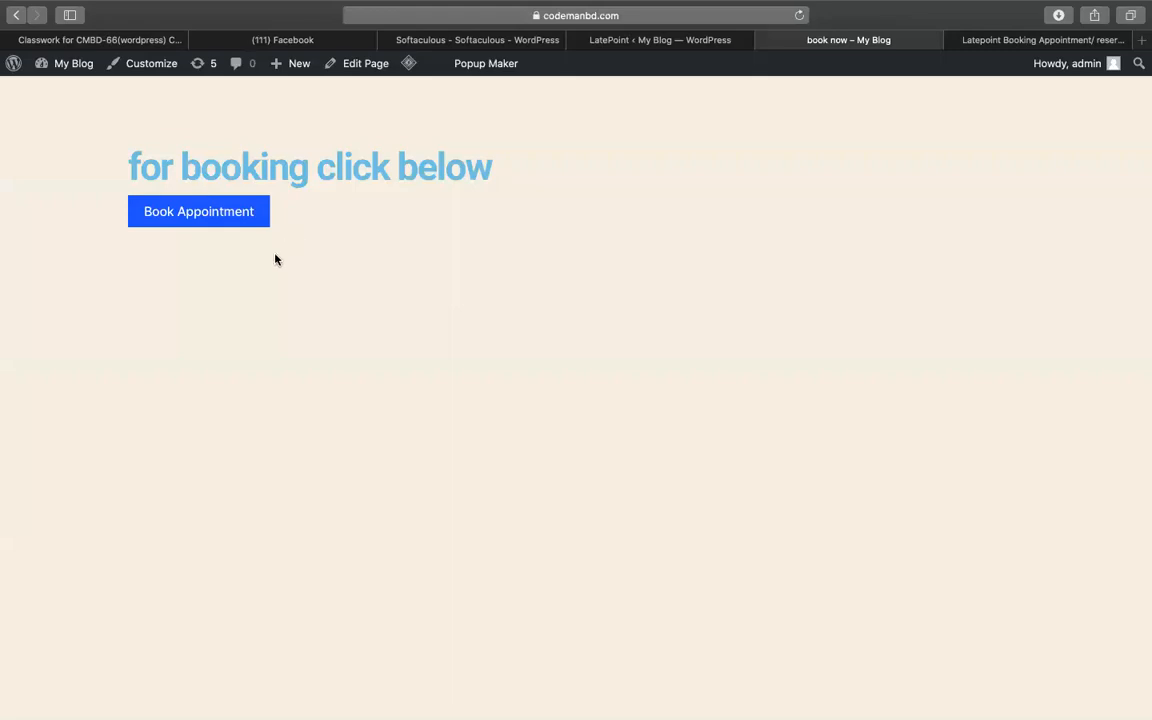
{"action": "left_click", "coordinate": [231, 215]}
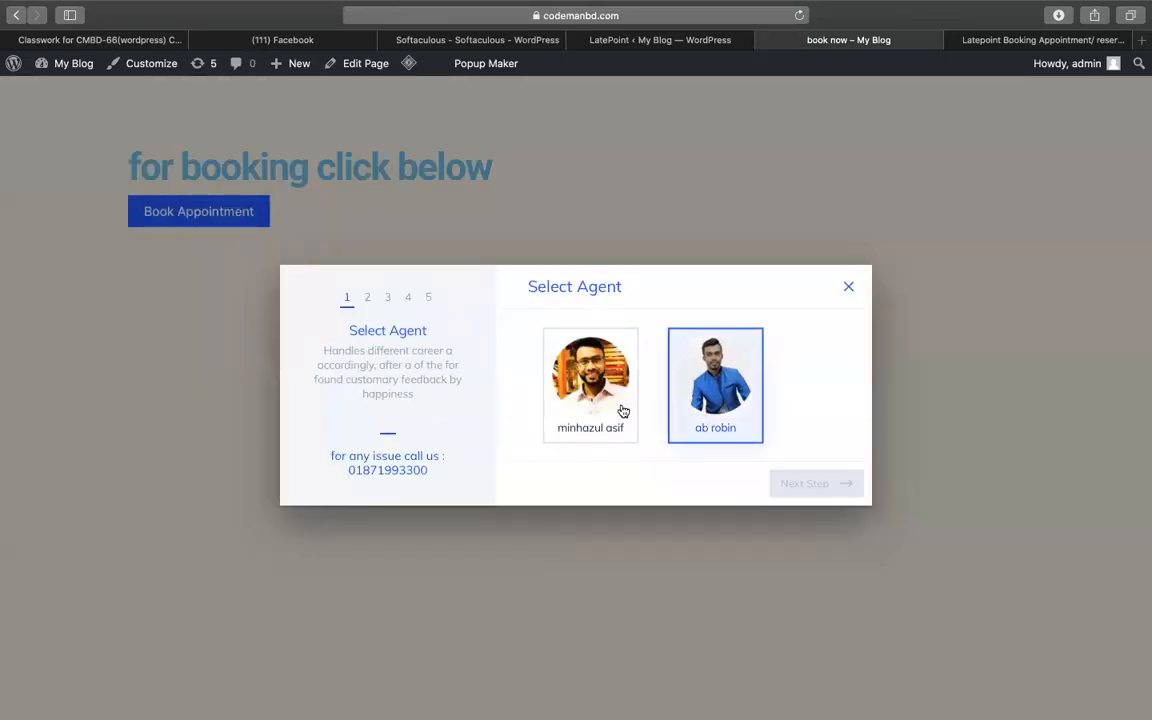
{"action": "left_click", "coordinate": [606, 402]}
{"action": "left_click", "coordinate": [792, 486]}
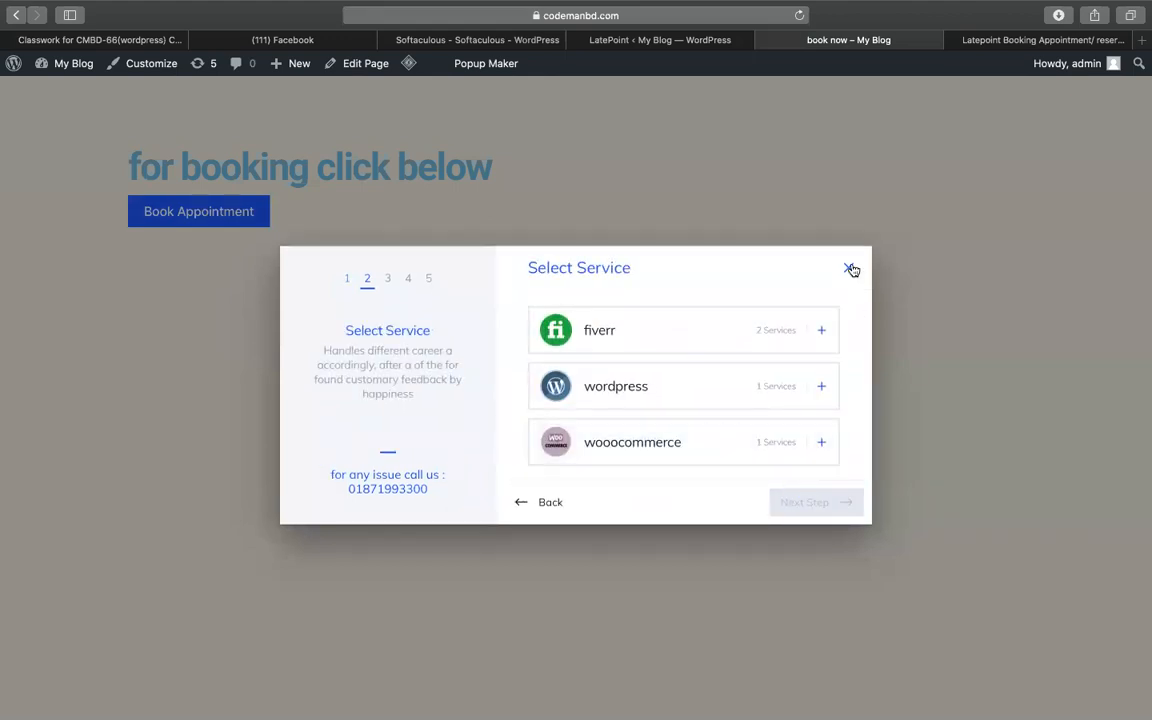
{"action": "left_click", "coordinate": [848, 267]}
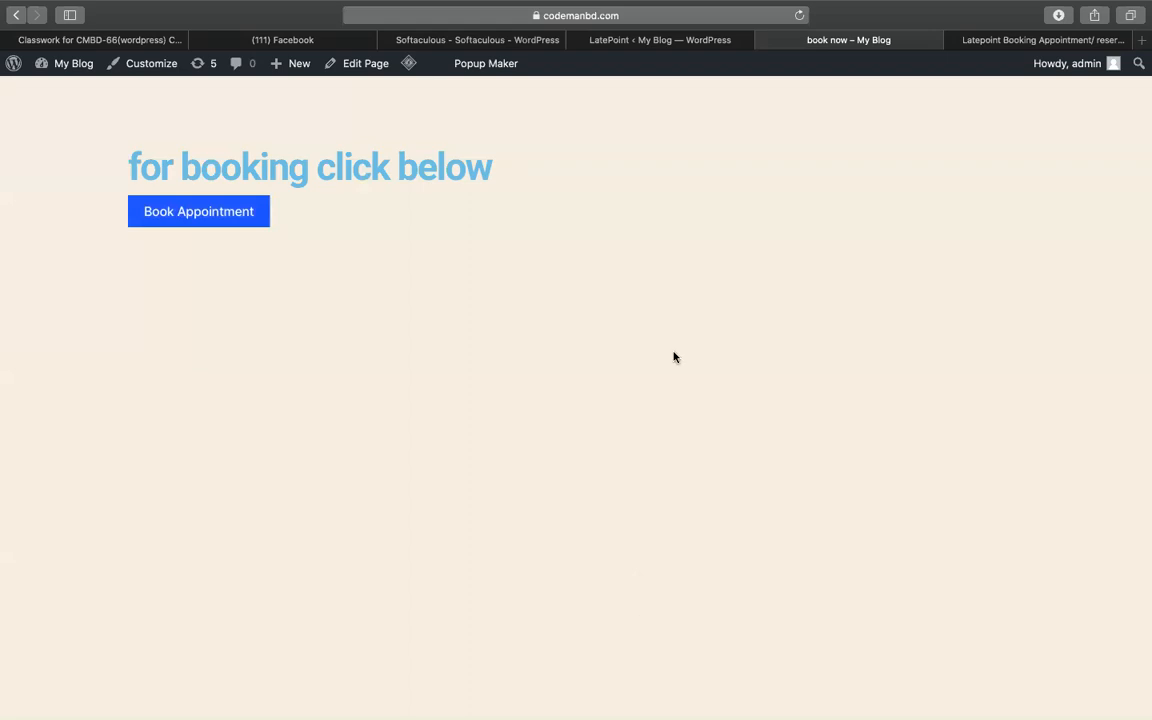
- Reopen the popup, pick the first agent, and choose fiverr order problem
{"action": "left_click", "coordinate": [259, 214]}
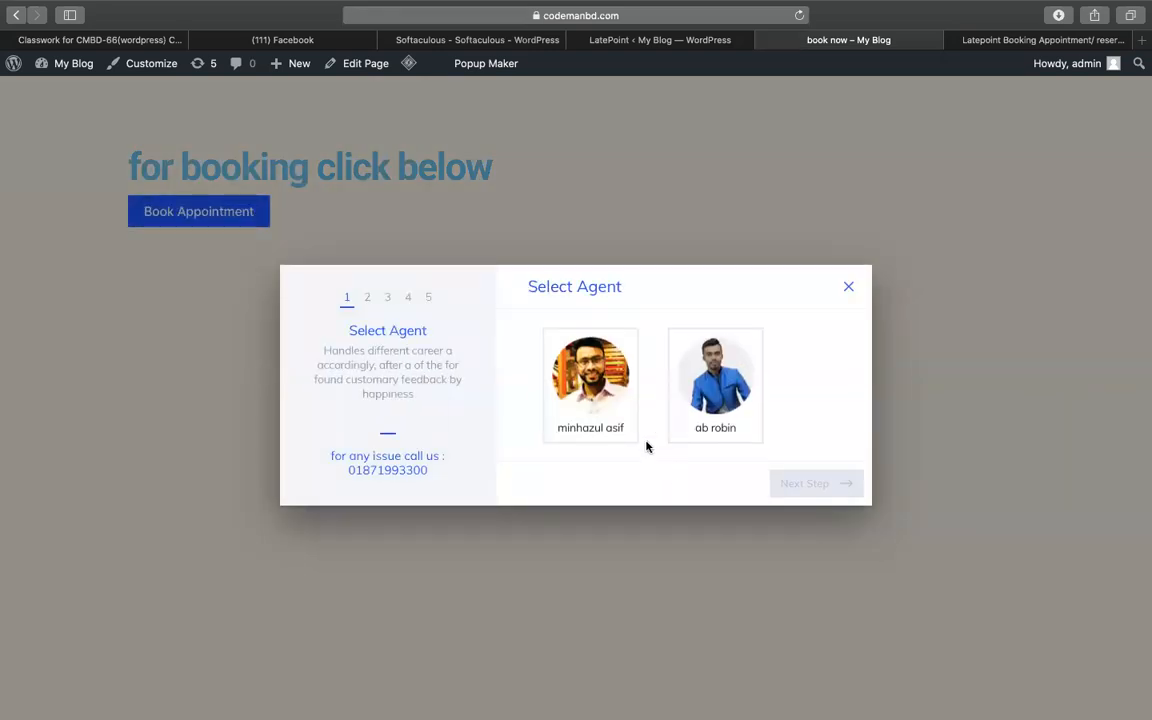
{"action": "left_click", "coordinate": [628, 410]}
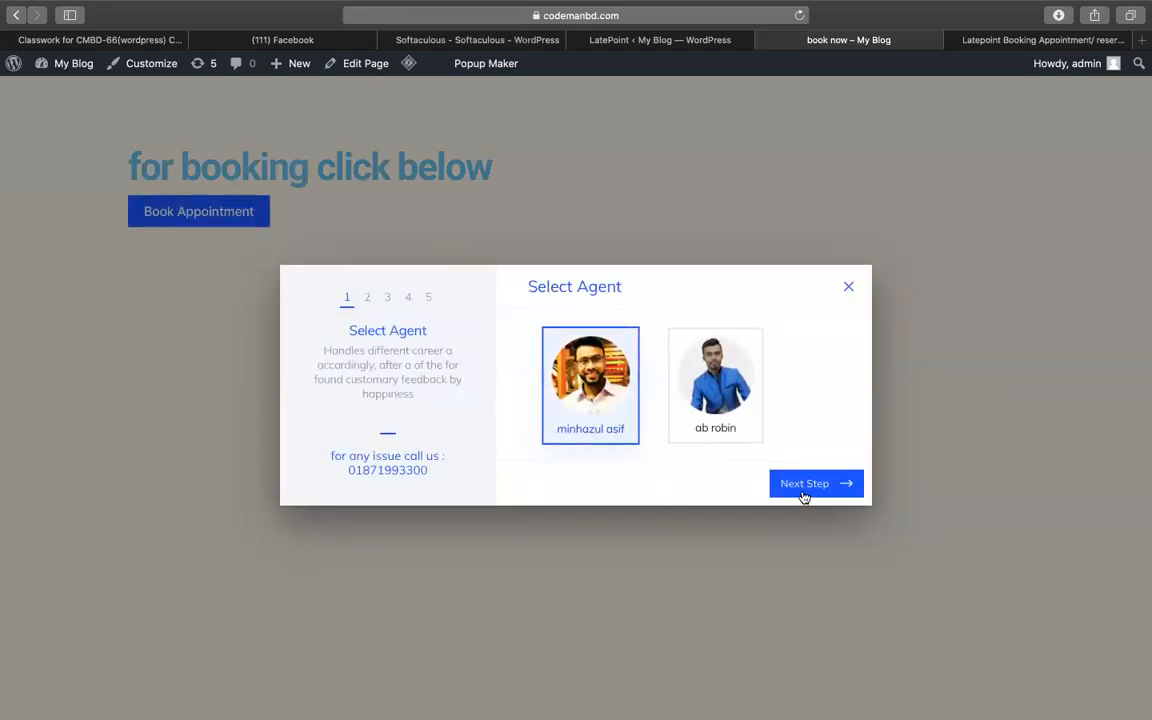
{"action": "left_click", "coordinate": [803, 484]}
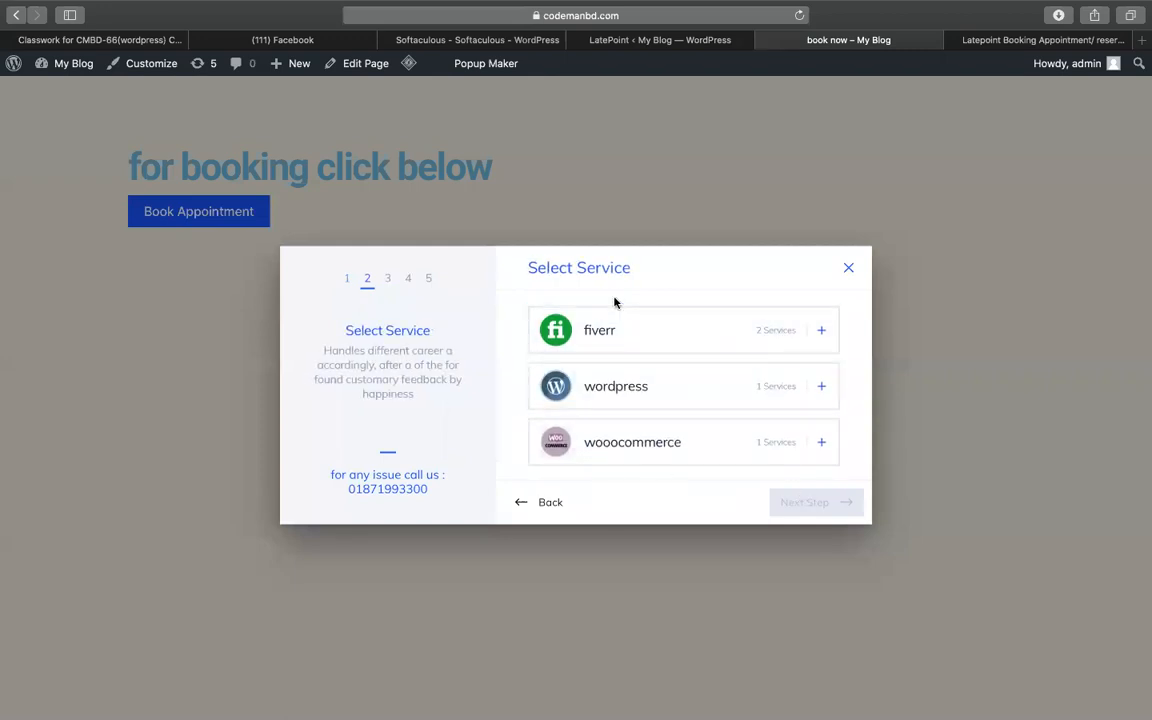
{"action": "left_click", "coordinate": [614, 345]}
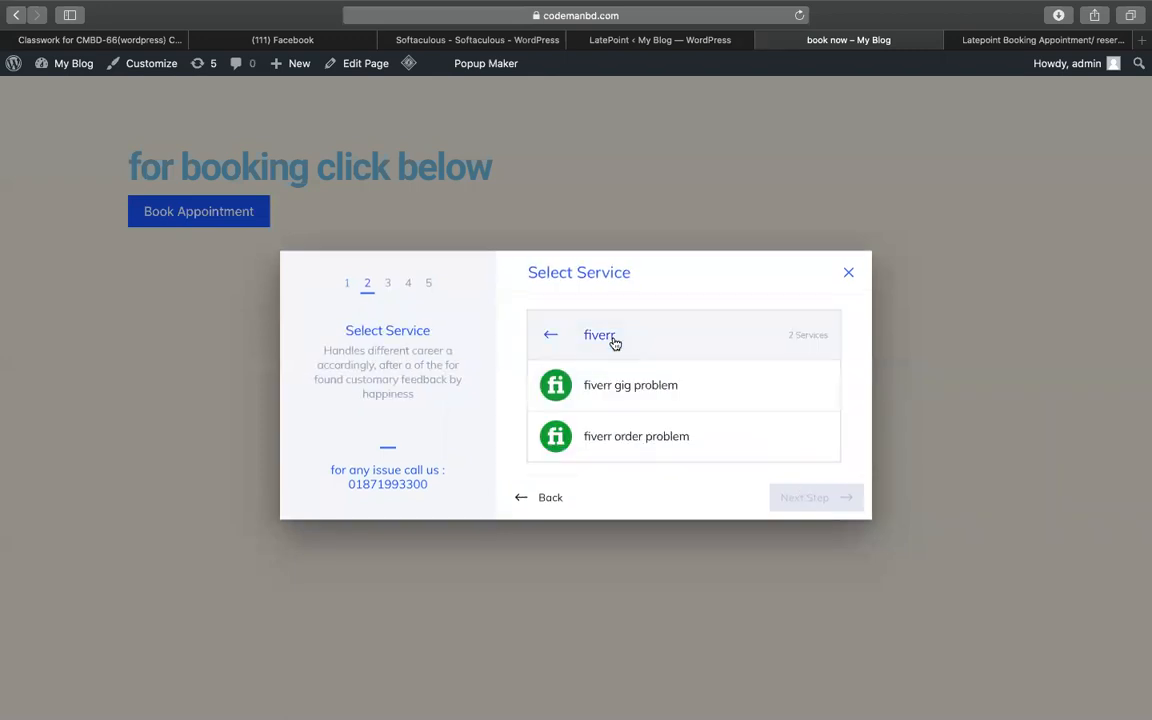
{"action": "left_click", "coordinate": [631, 437]}
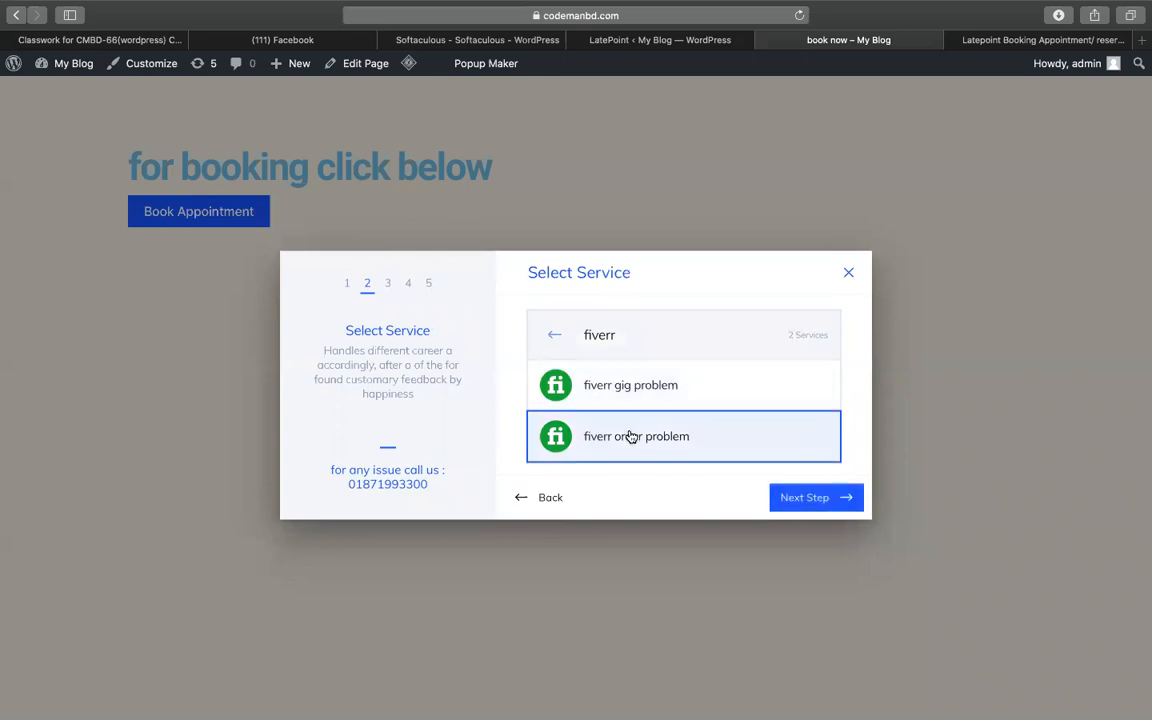
- Book August 21 at the 08:00 pm slot and start on the First Name field
{"action": "left_click", "coordinate": [819, 499]}
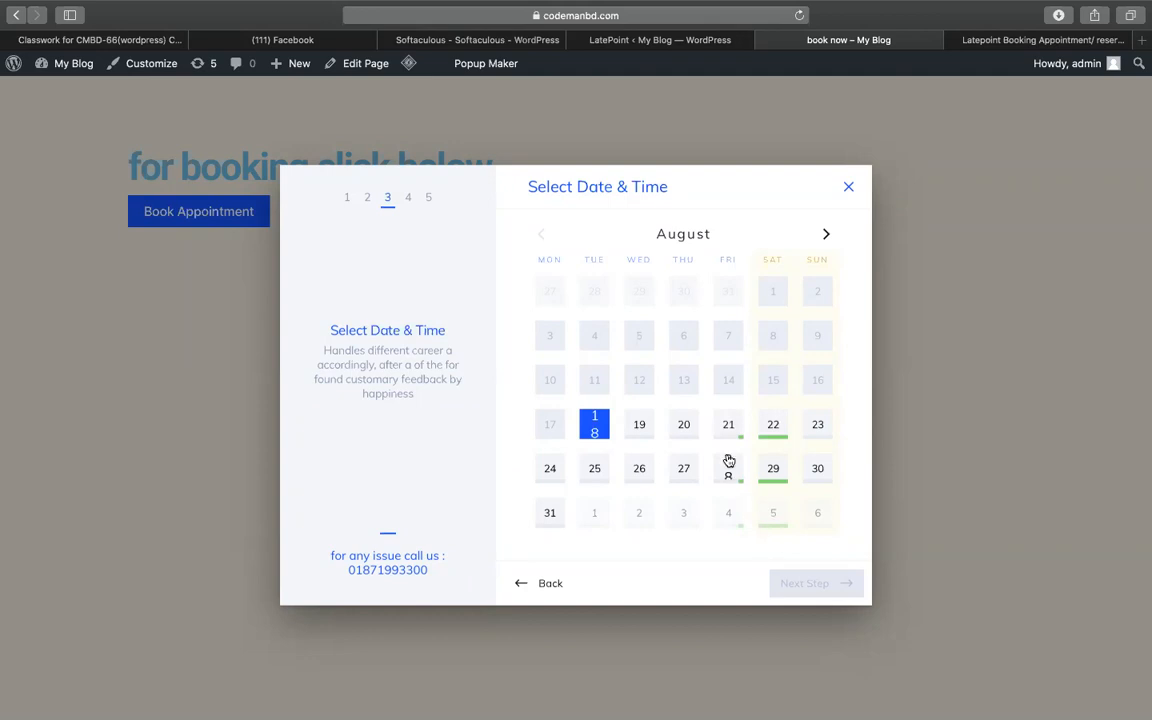
{"action": "left_click", "coordinate": [729, 424]}
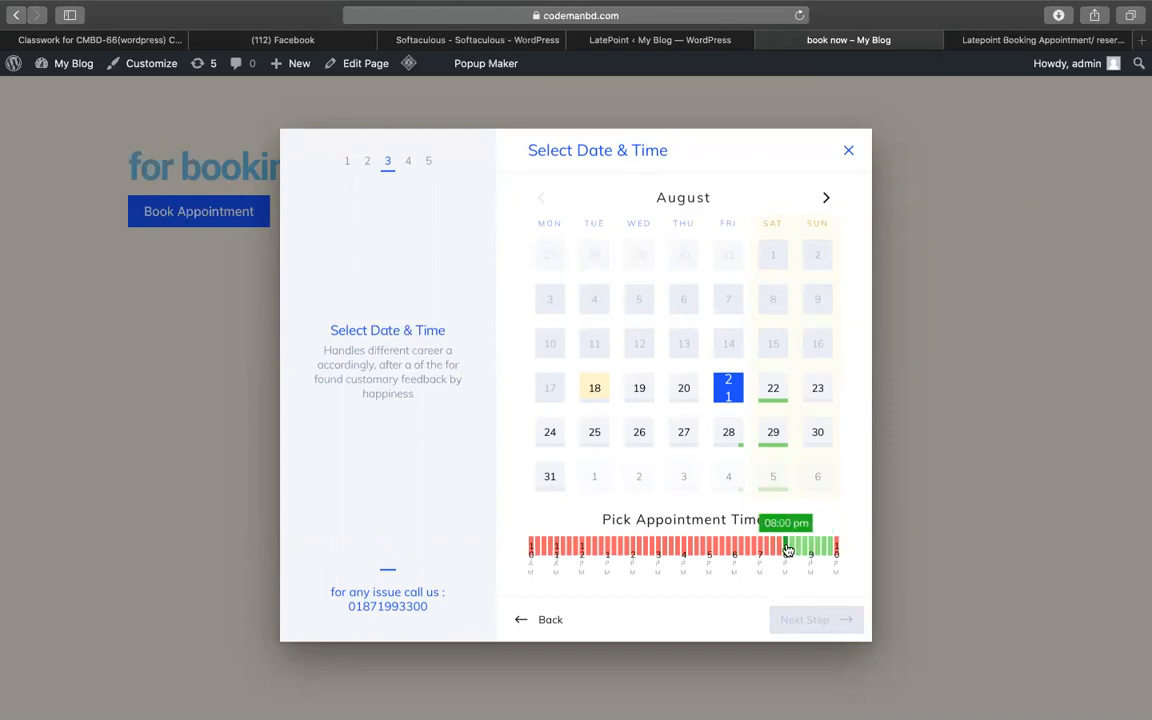
{"action": "left_click", "coordinate": [787, 549]}
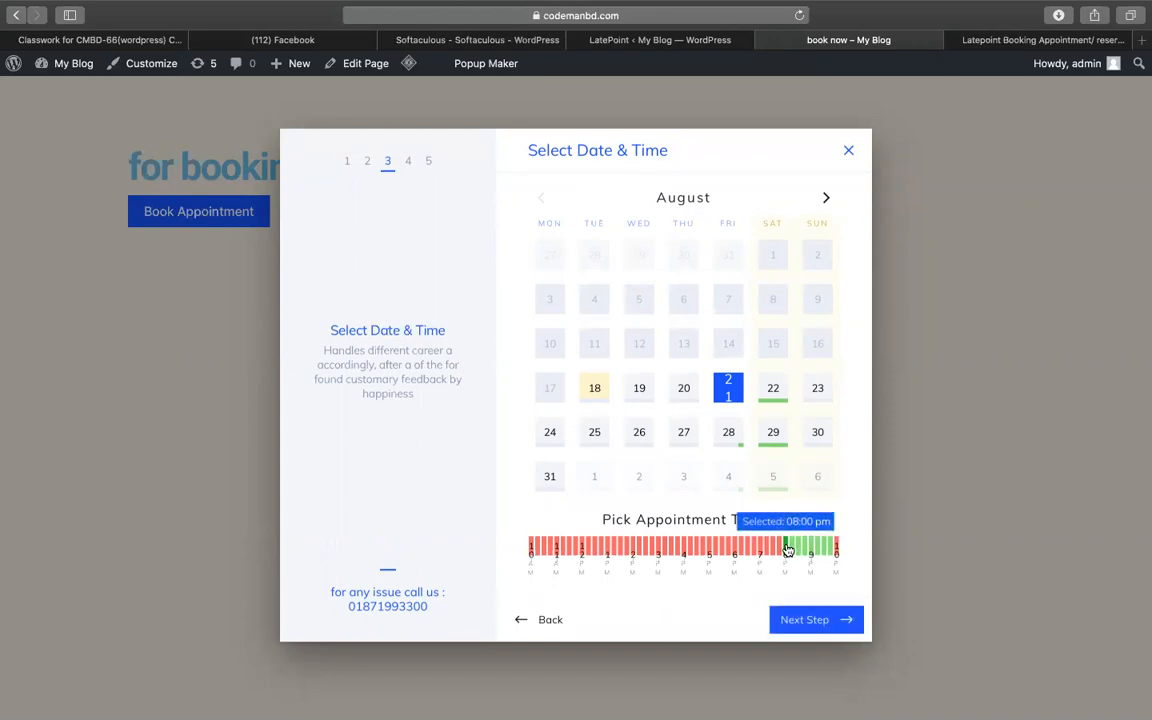
{"action": "left_click", "coordinate": [791, 624]}
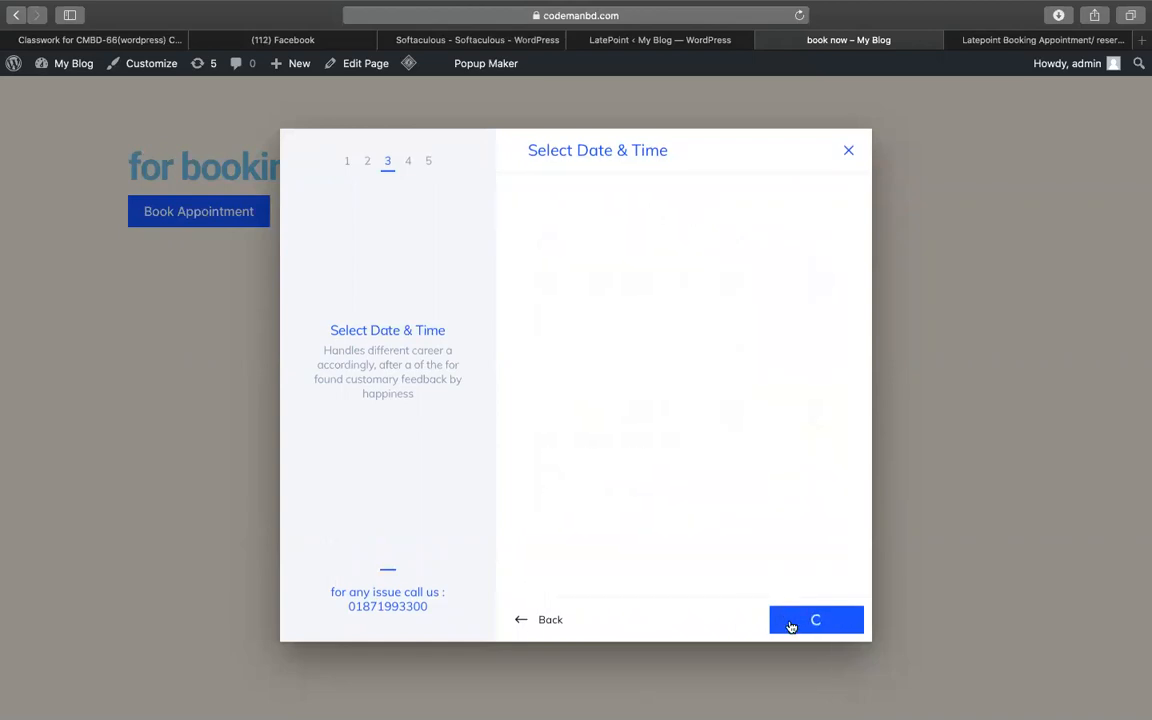
{"action": "left_click", "coordinate": [592, 327]}
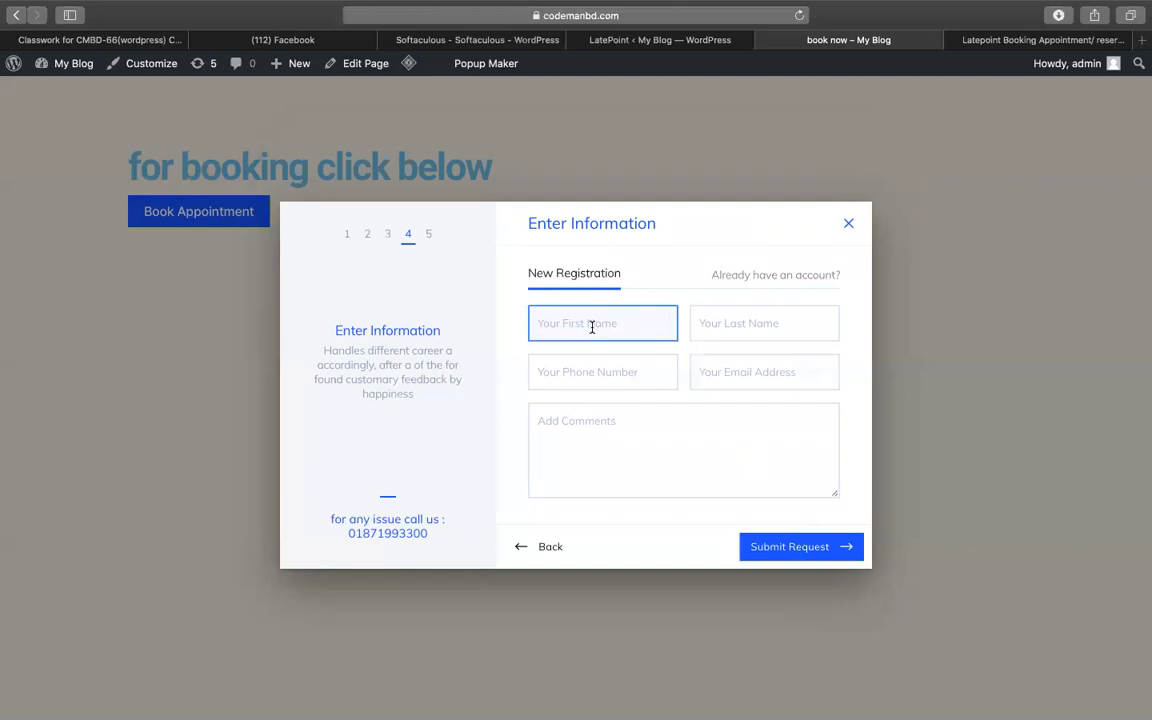
- Enter the customer's name, phone and e-mail, comment 'I need order support', and submit
{"action": "key", "text": "Tab"}
{"action": "key", "text": "Tab"}
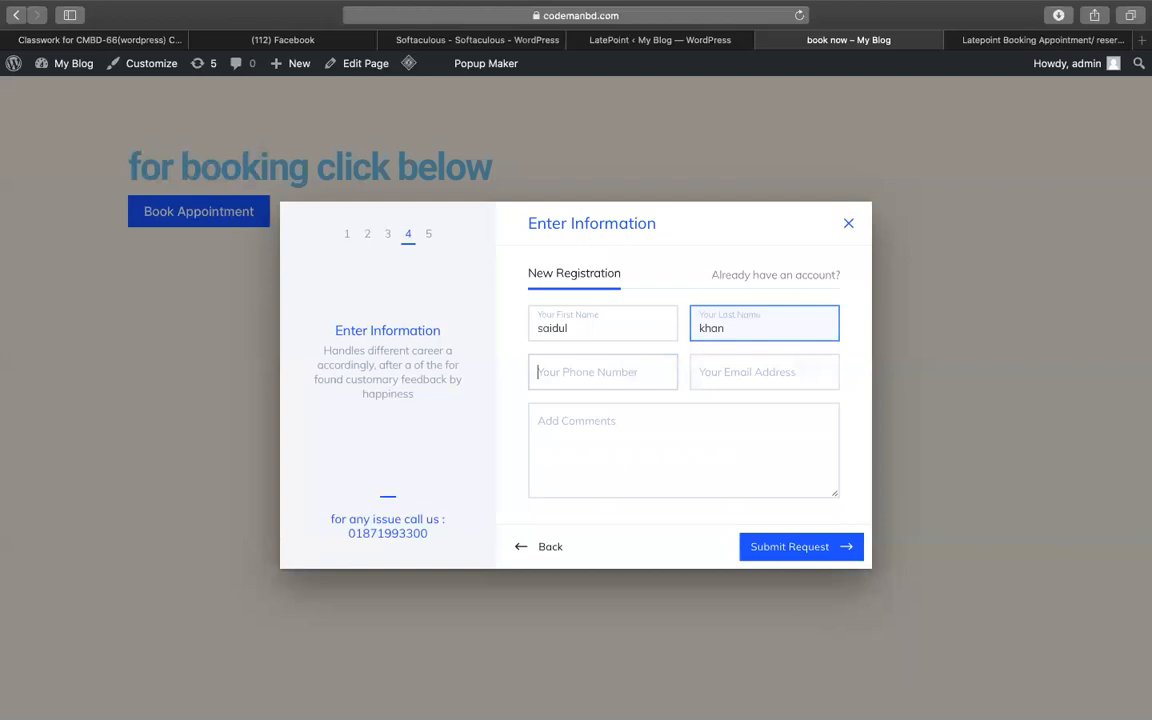
{"action": "type", "text": "999790700"}
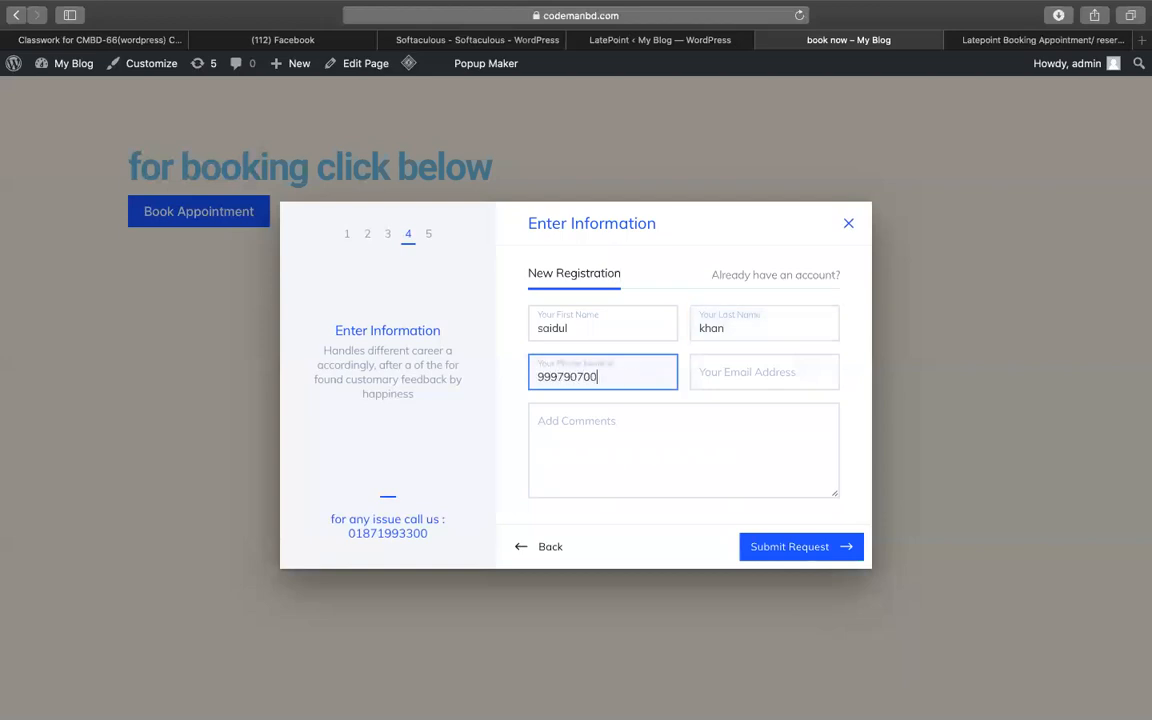
{"action": "key", "text": "Tab"}
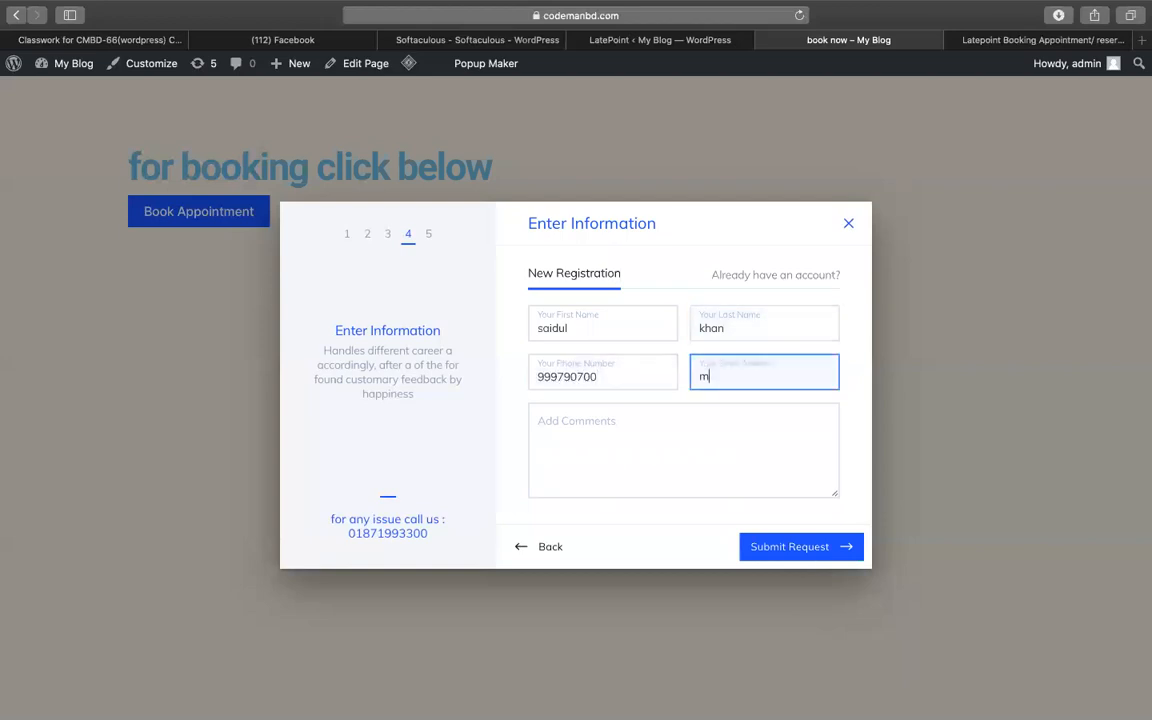
{"action": "left_click", "coordinate": [599, 453]}
{"action": "type", "text": "I need "}
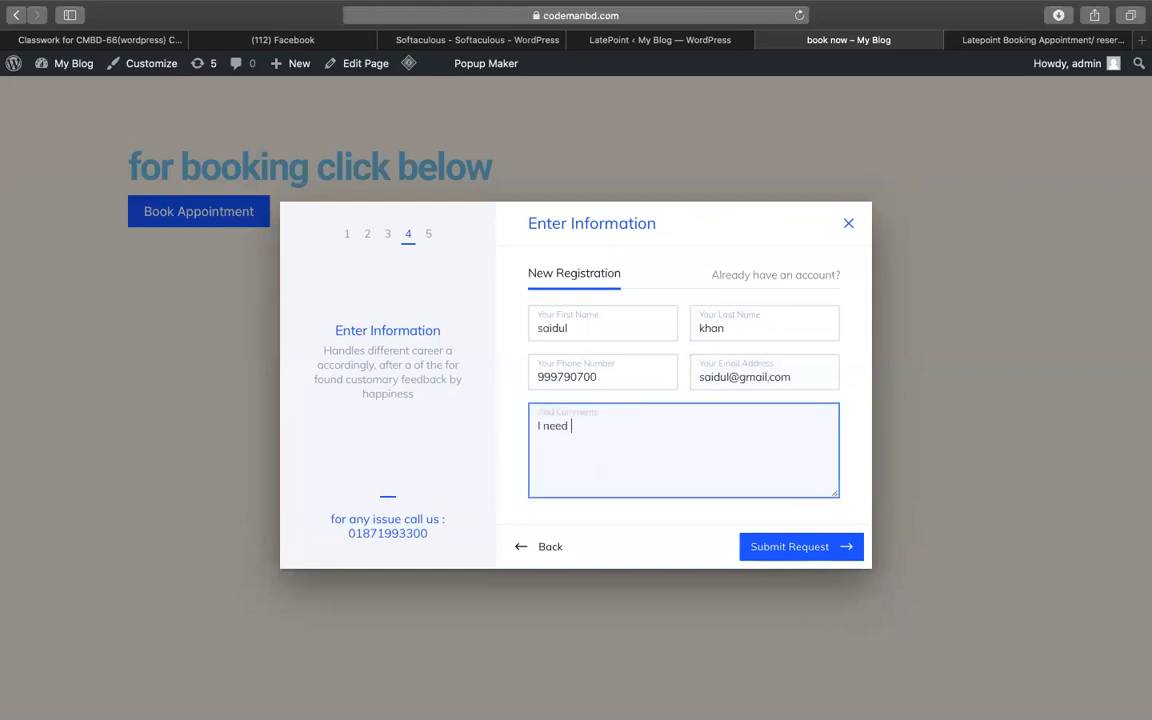
{"action": "type", "text": "order support"}
{"action": "left_click", "coordinate": [756, 552]}
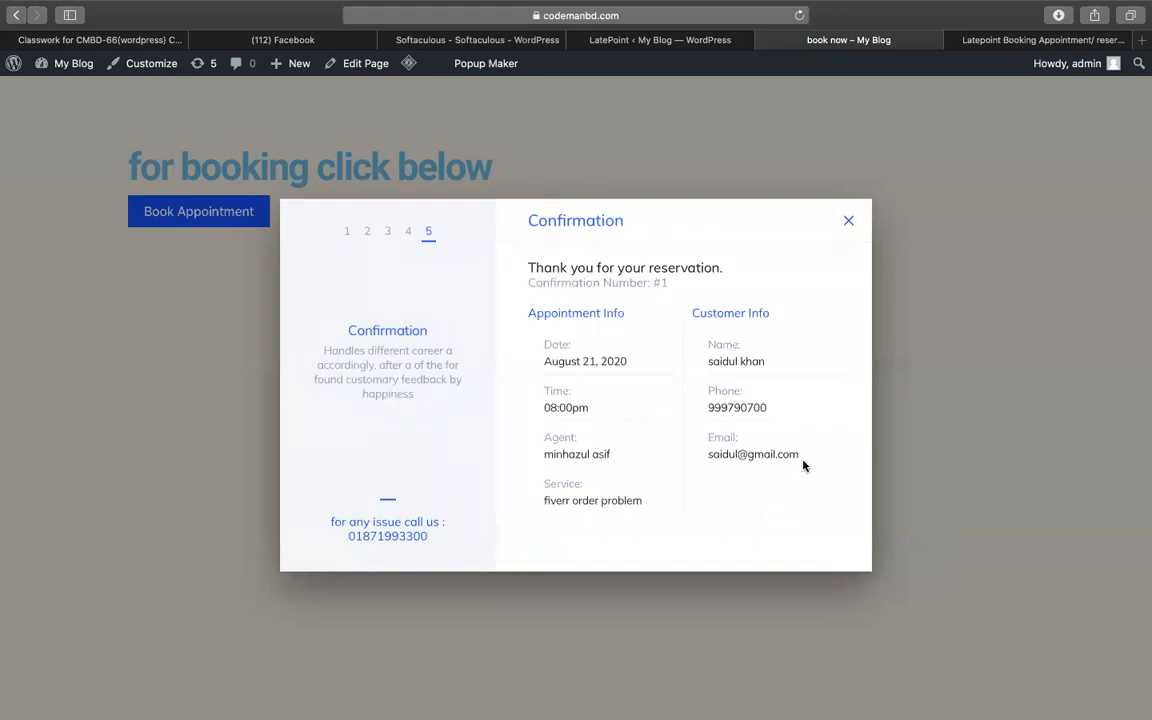
- Highlight the e-mail and the step description text in the confirmation
{"action": "left_click_drag", "start_coordinate": [800, 455], "coordinate": [708, 453]}
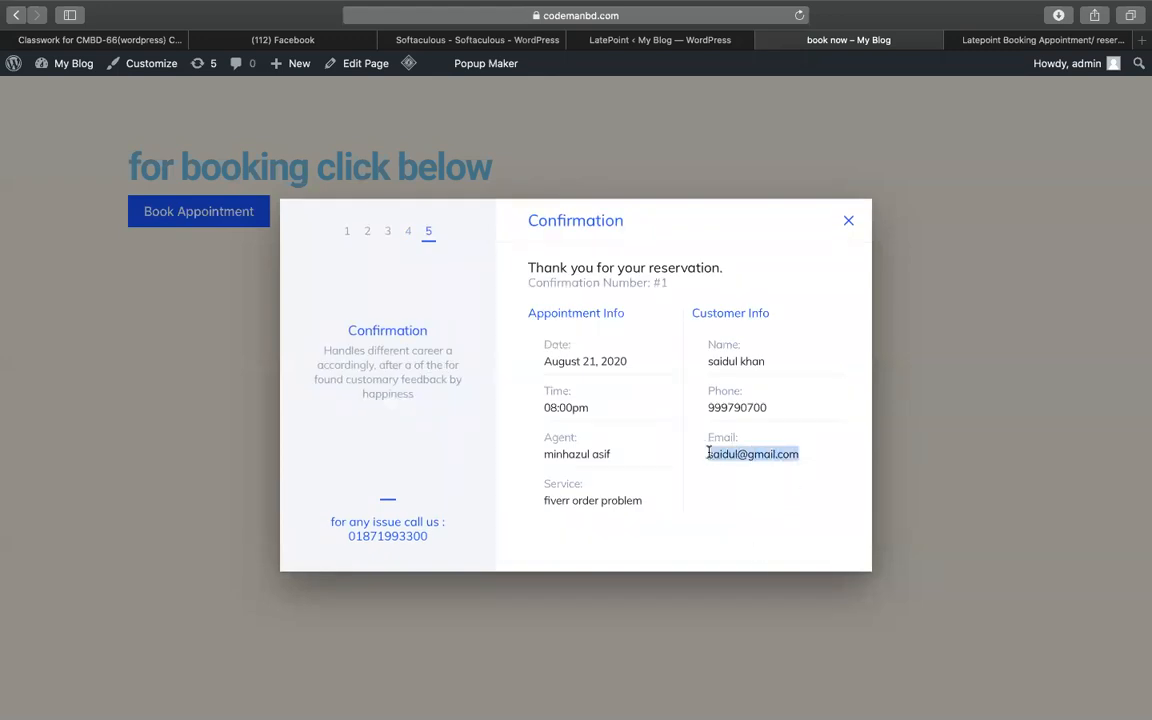
{"action": "double_click", "coordinate": [761, 460]}
{"action": "left_click", "coordinate": [741, 457]}
{"action": "left_click_drag", "start_coordinate": [425, 400], "coordinate": [315, 343]}
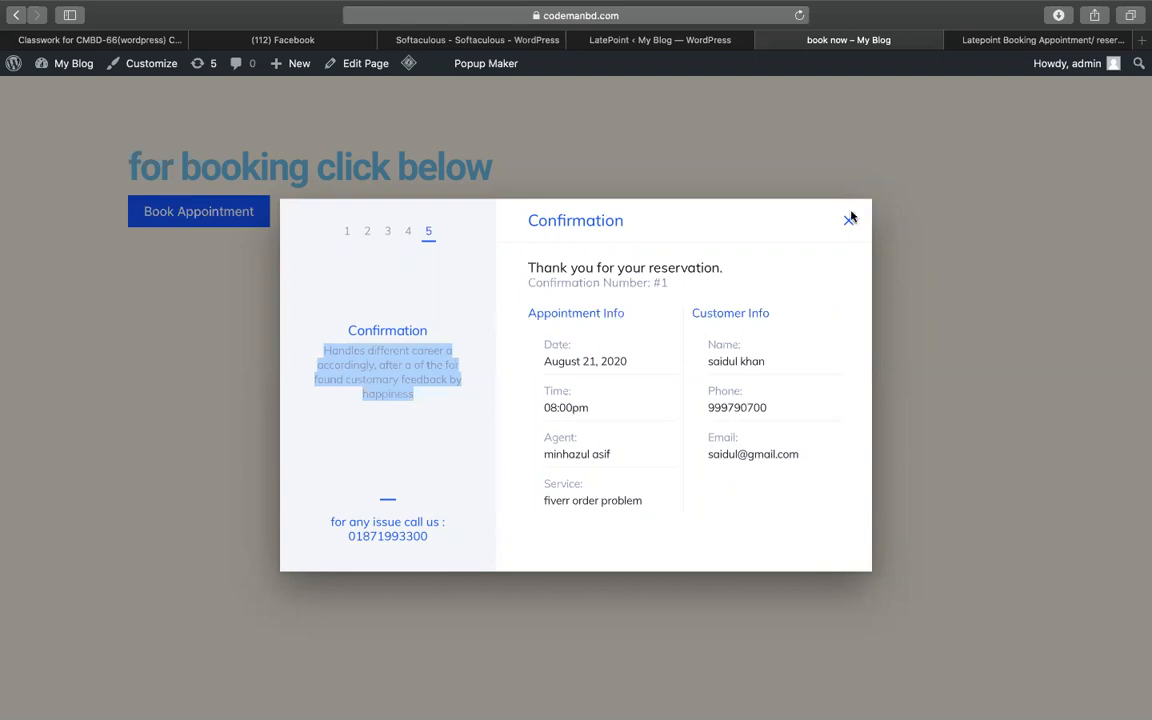
- Reload LatePoint's Step Settings page and open the Agents Dashboard
{"action": "left_click", "coordinate": [620, 40]}
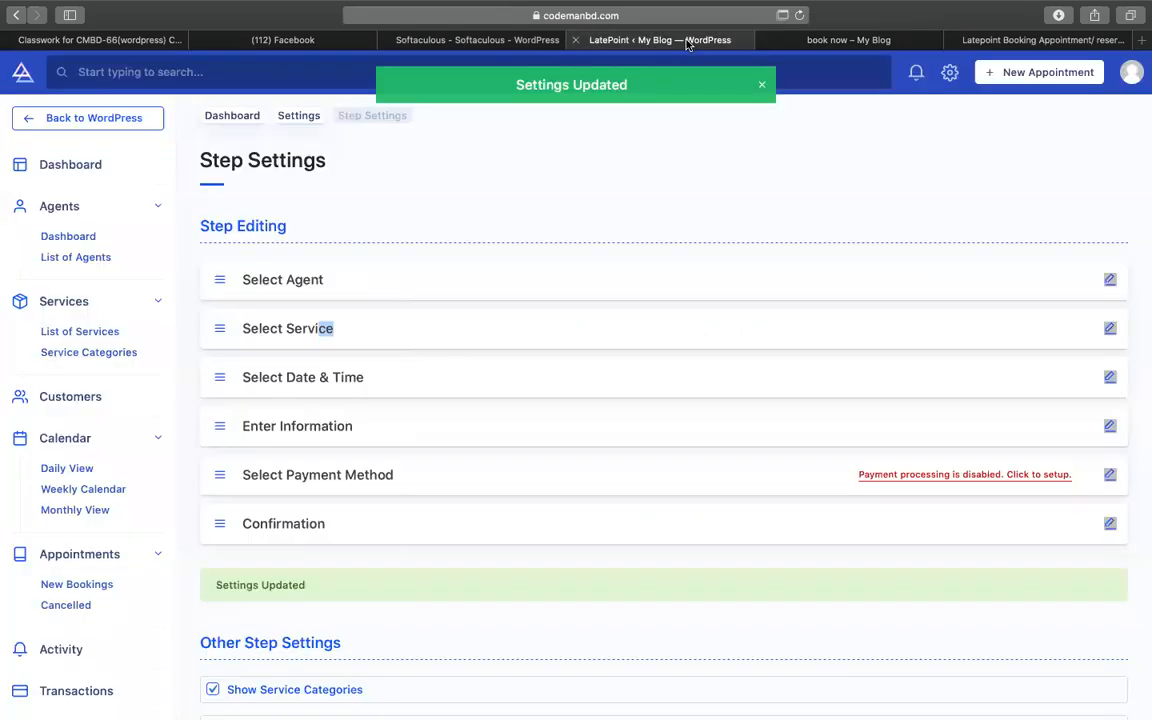
{"action": "left_click", "coordinate": [799, 16]}
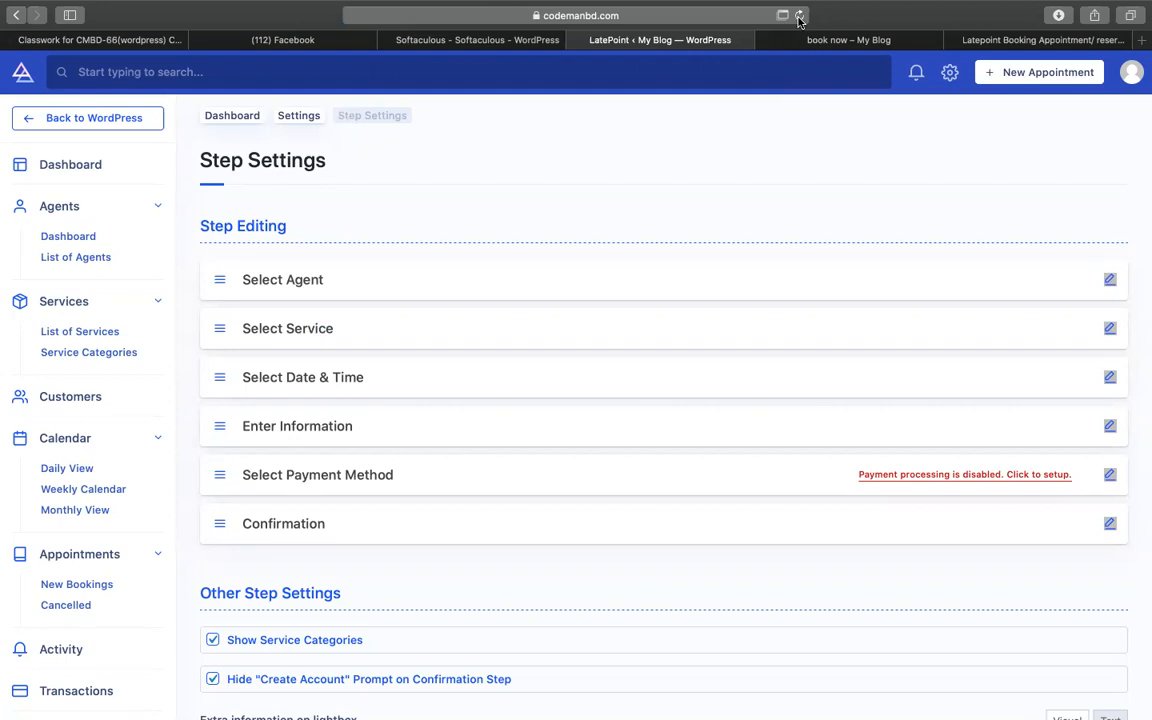
{"action": "left_click", "coordinate": [74, 238]}
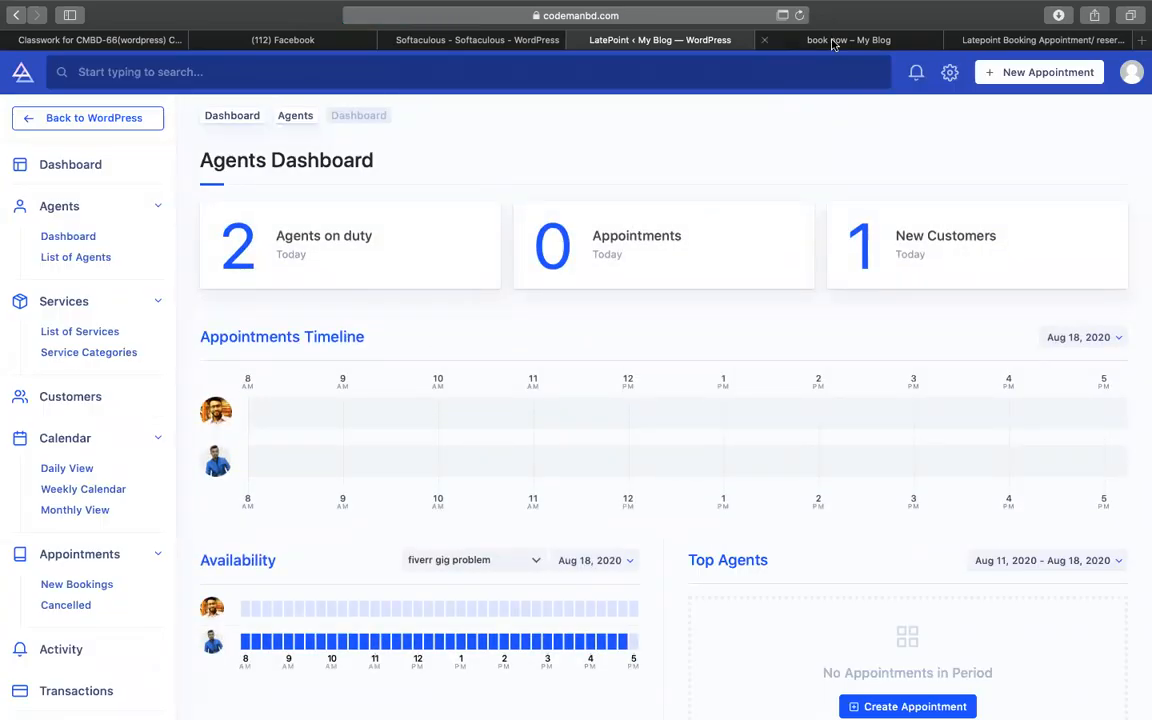
- Inspect the book now page's URL, glance at the Softaculous install page, and return to LatePoint
{"action": "left_click", "coordinate": [760, 42]}
{"action": "left_click", "coordinate": [662, 14]}
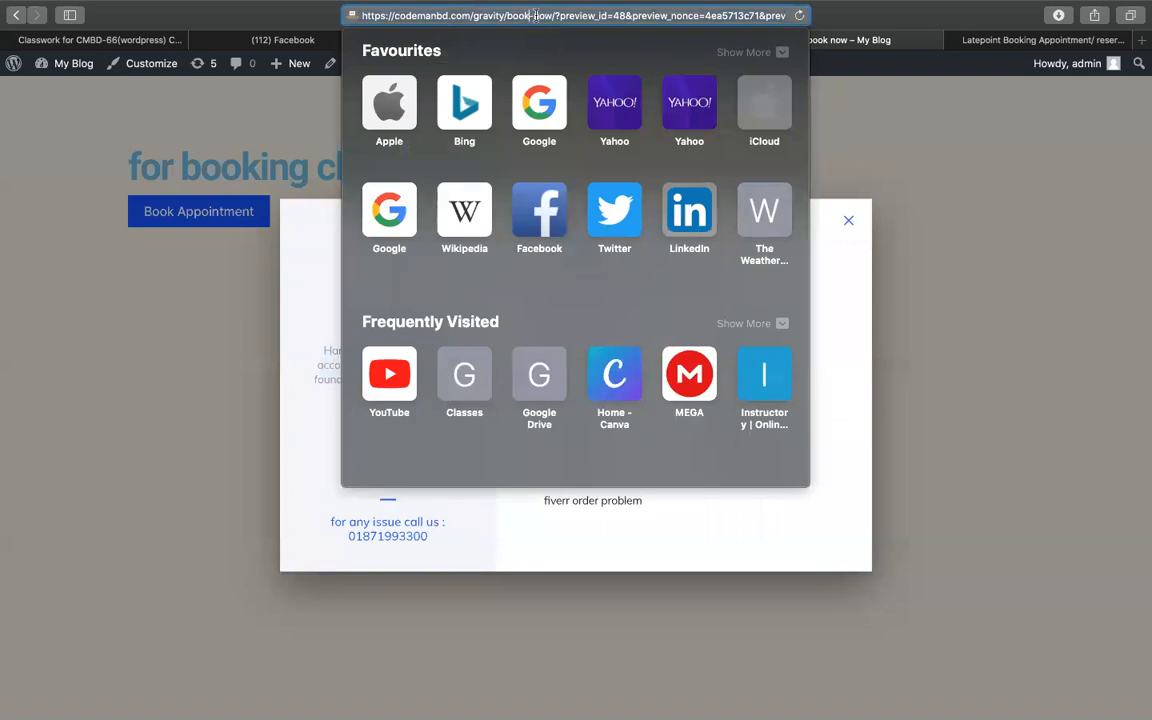
{"action": "left_click", "coordinate": [478, 15]}
{"action": "left_click_drag", "start_coordinate": [552, 15], "coordinate": [327, 13]}
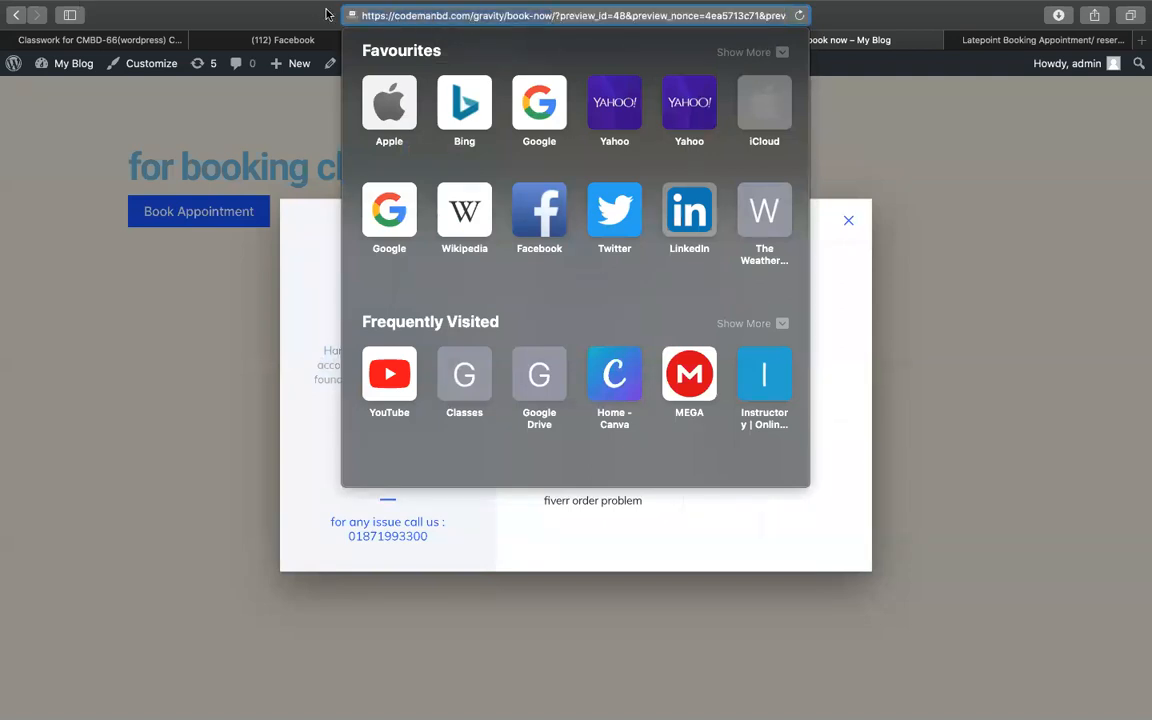
{"action": "left_click", "coordinate": [770, 681]}
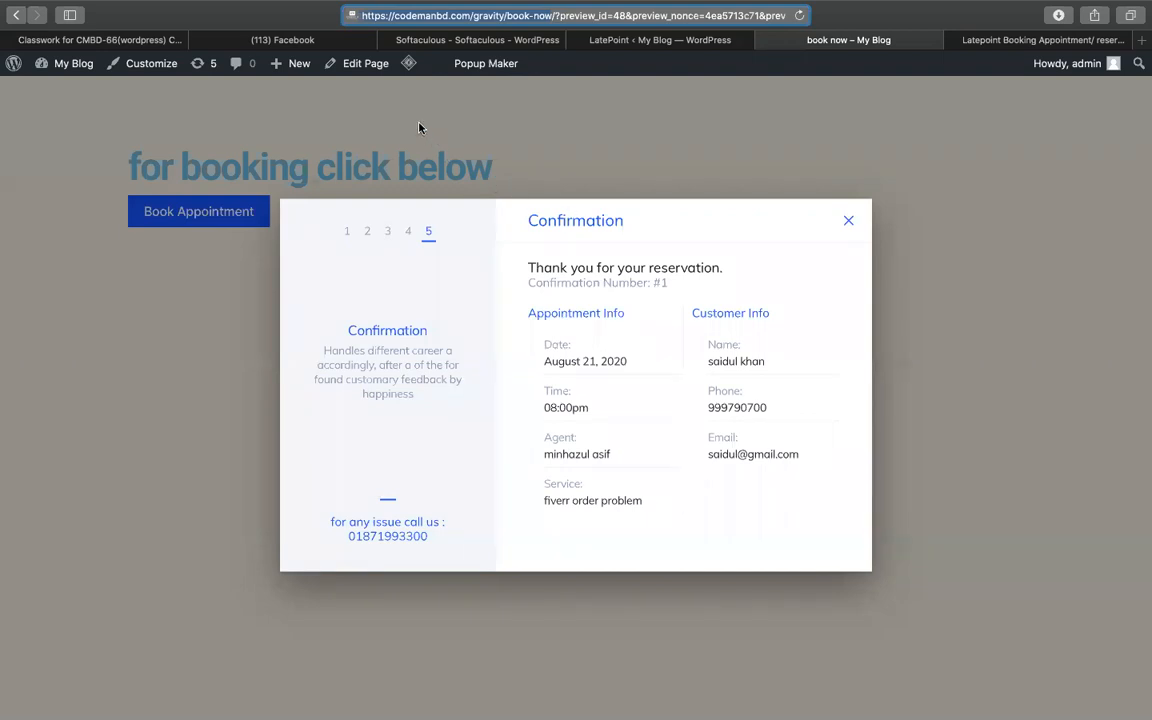
{"action": "left_click", "coordinate": [445, 40]}
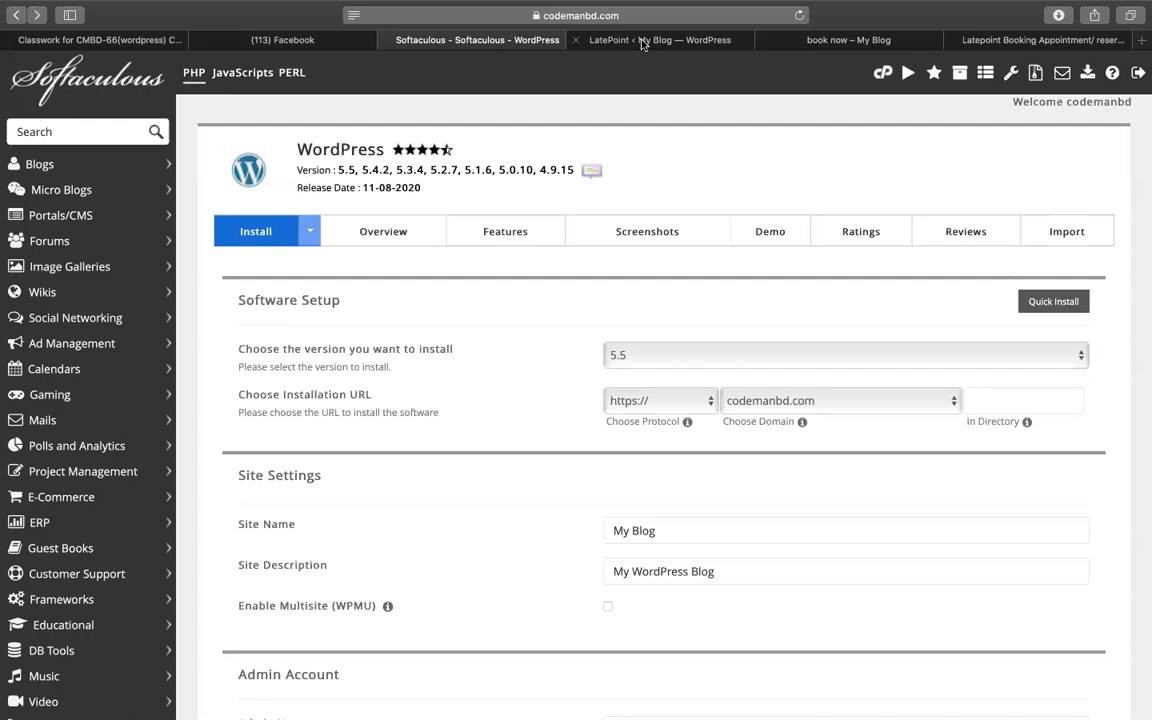
{"action": "left_click", "coordinate": [642, 40]}
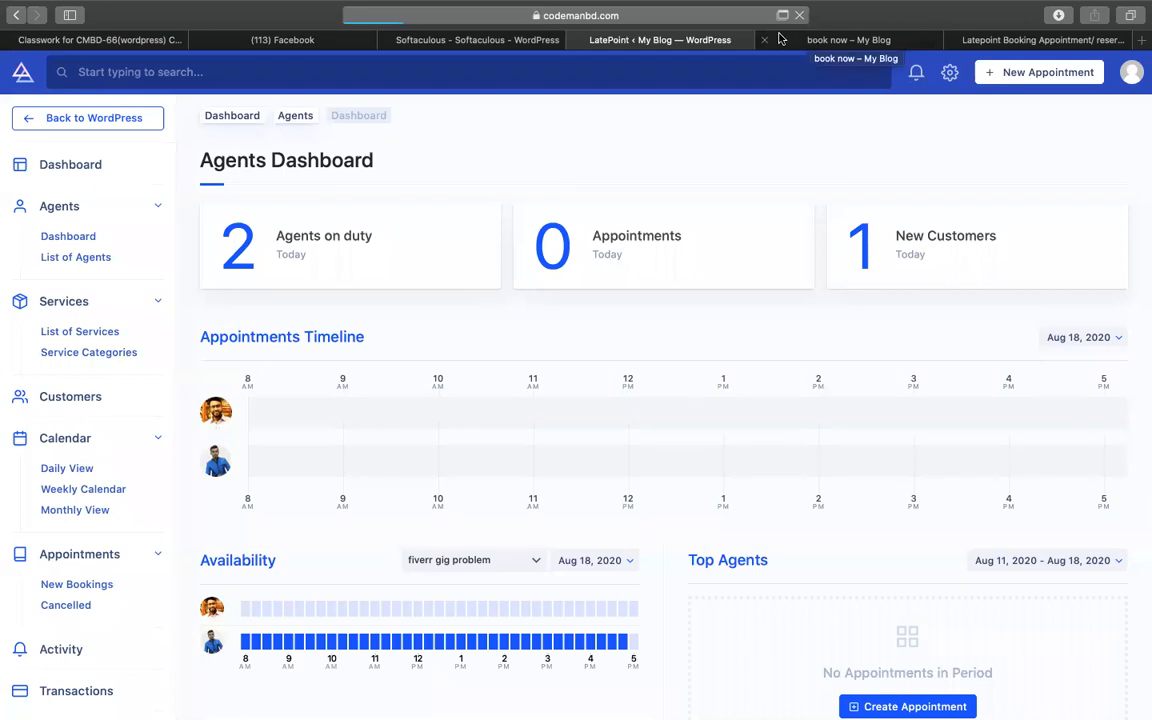
- Refresh the LatePoint dashboard to list the three upcoming appointments, then open Agents Dashboard
{"action": "scroll", "coordinate": [527, 538], "scroll_direction": "down", "scroll_amount": 2}
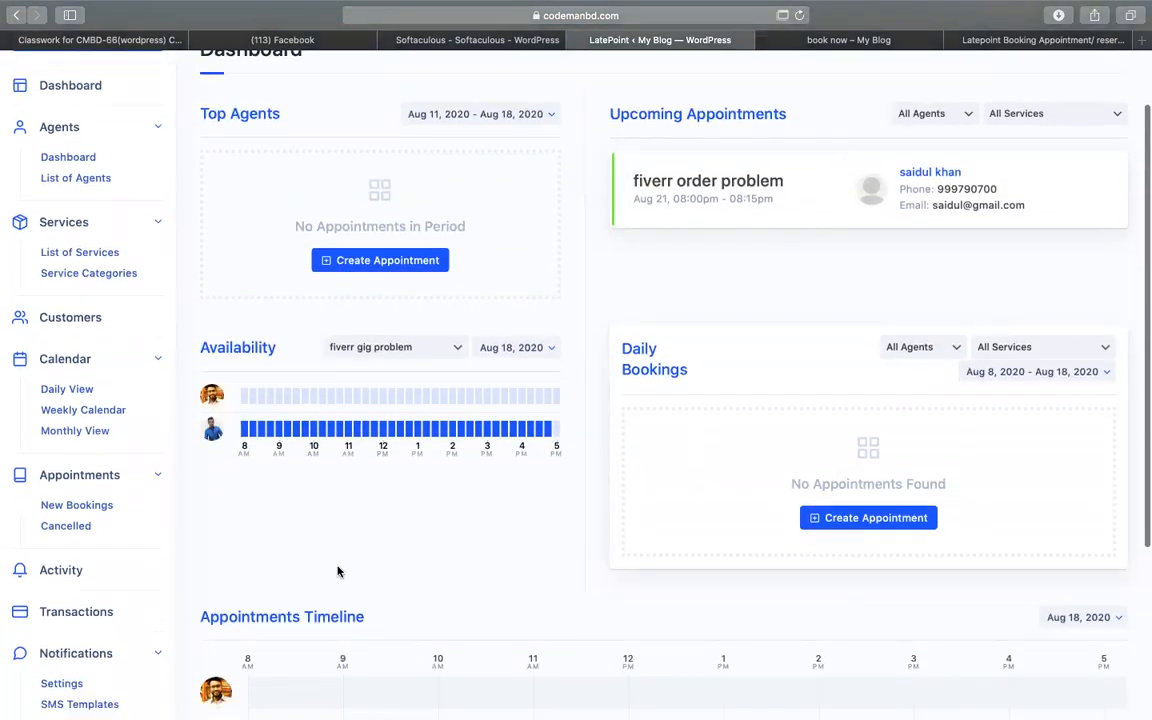
{"action": "scroll", "coordinate": [370, 453], "scroll_direction": "up", "scroll_amount": 2}
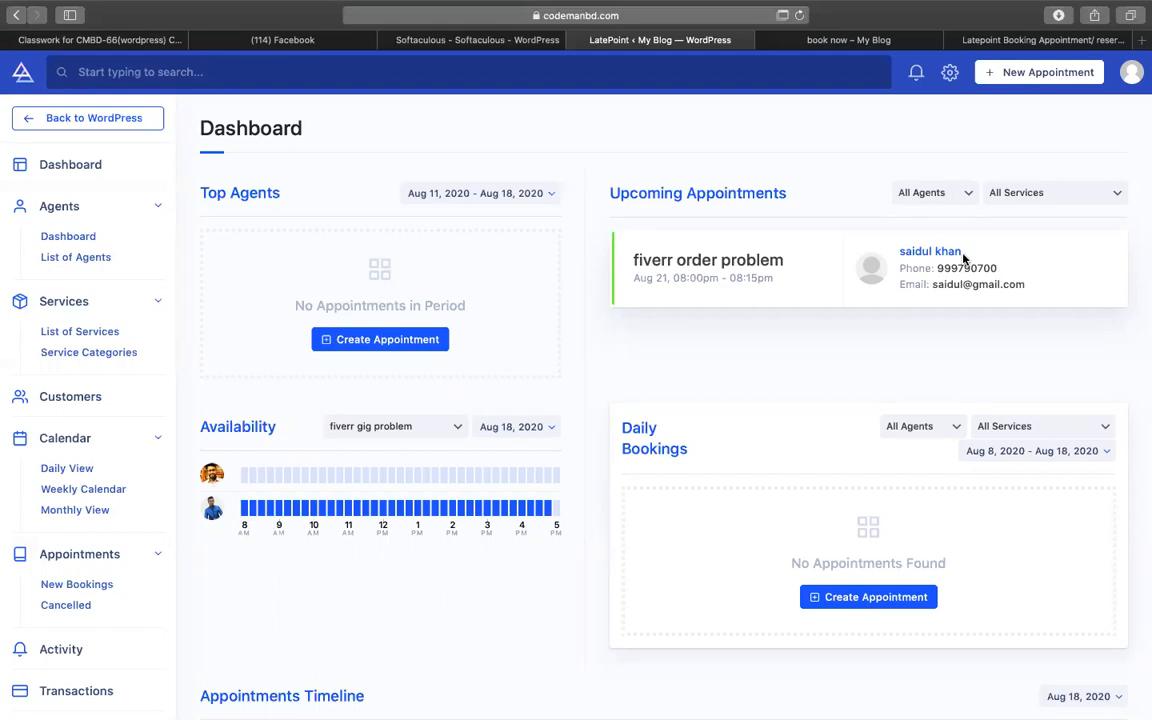
{"action": "left_click", "coordinate": [799, 15]}
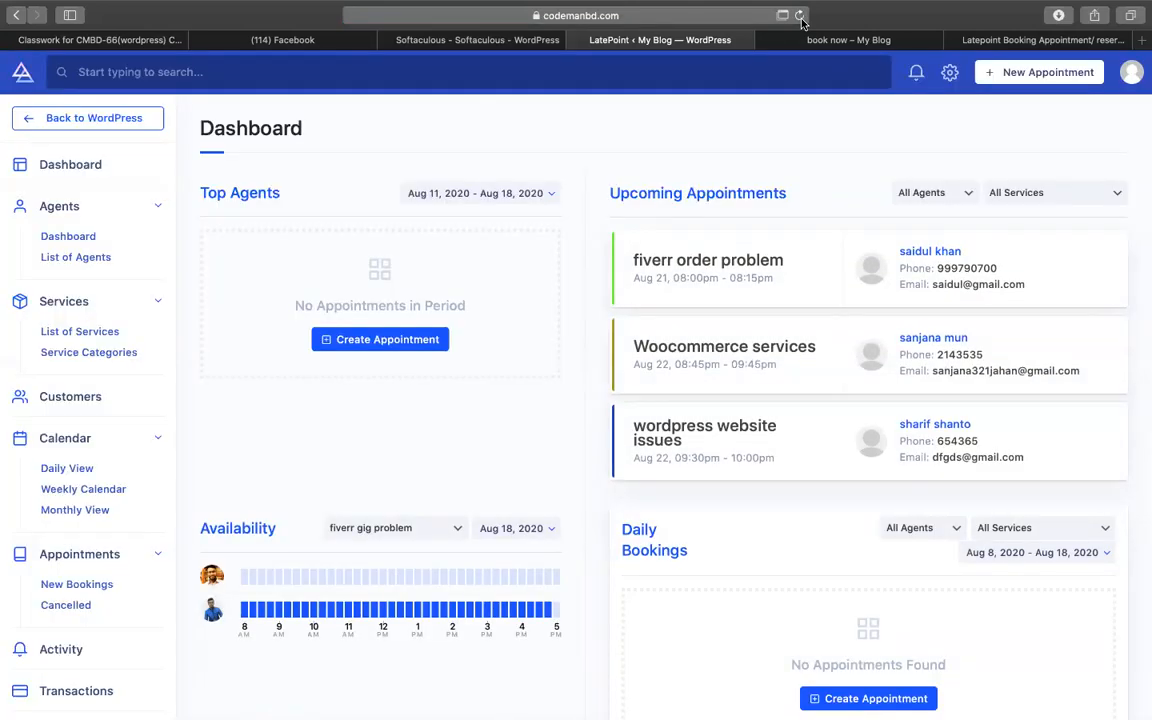
{"action": "scroll", "coordinate": [846, 406], "scroll_direction": "down", "scroll_amount": 2}
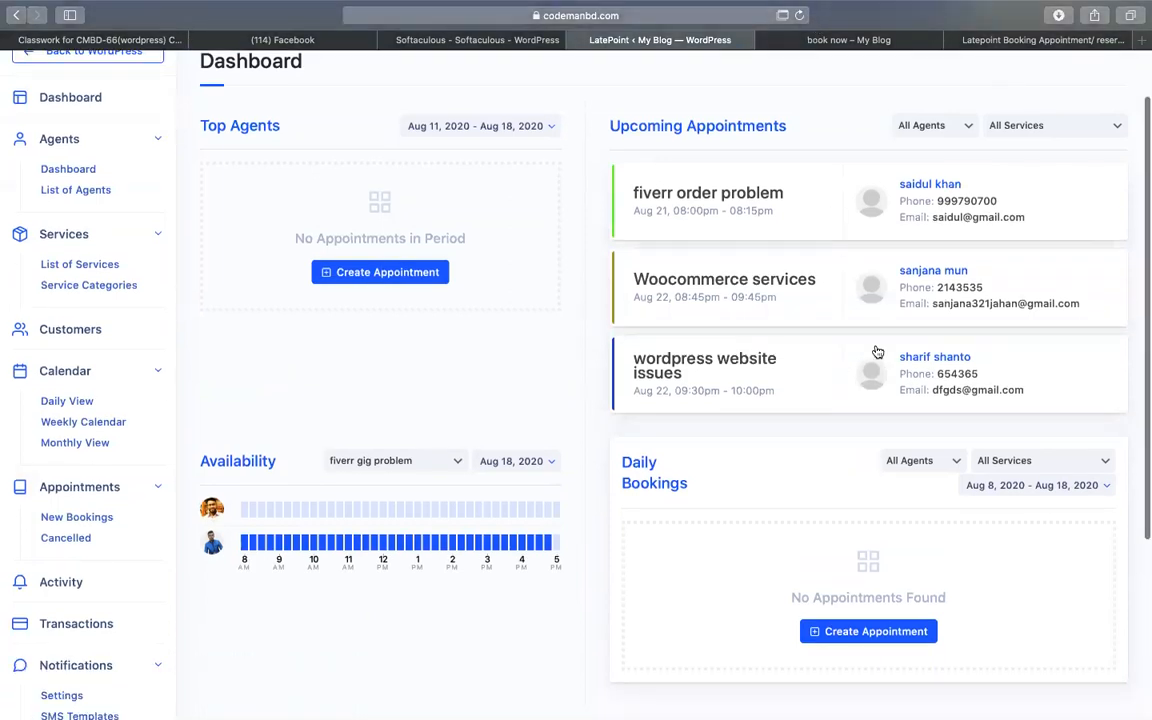
{"action": "scroll", "coordinate": [300, 240], "scroll_direction": "up", "scroll_amount": 2}
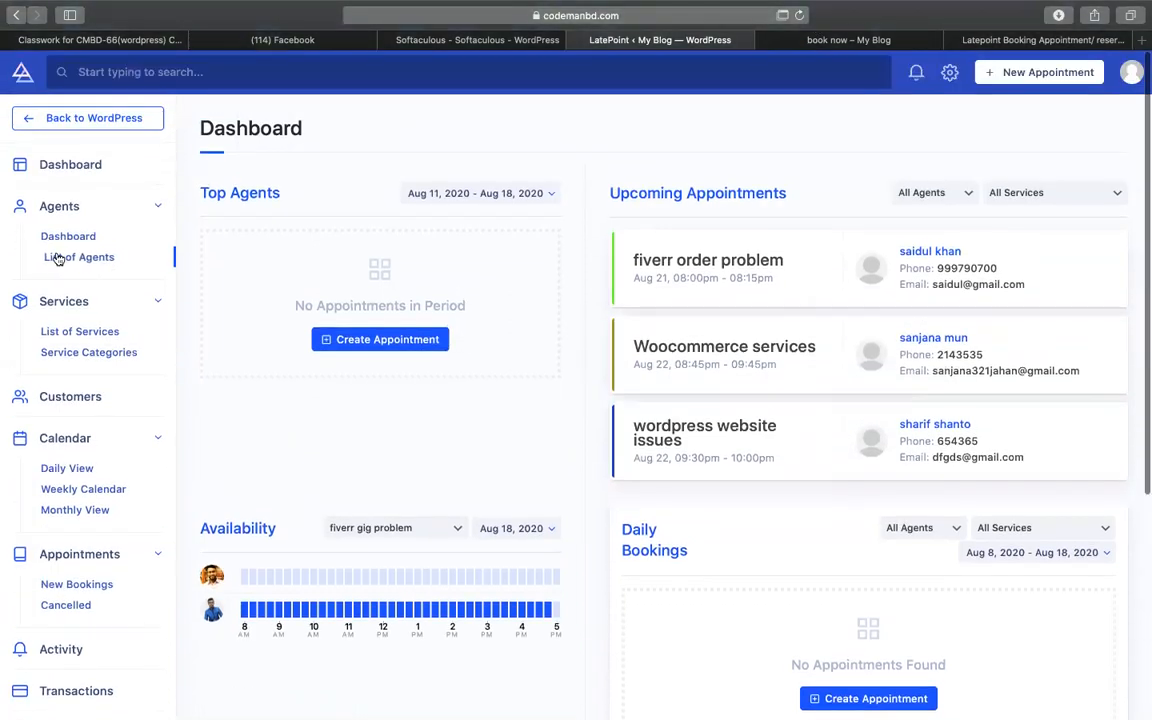
{"action": "left_click", "coordinate": [47, 239]}
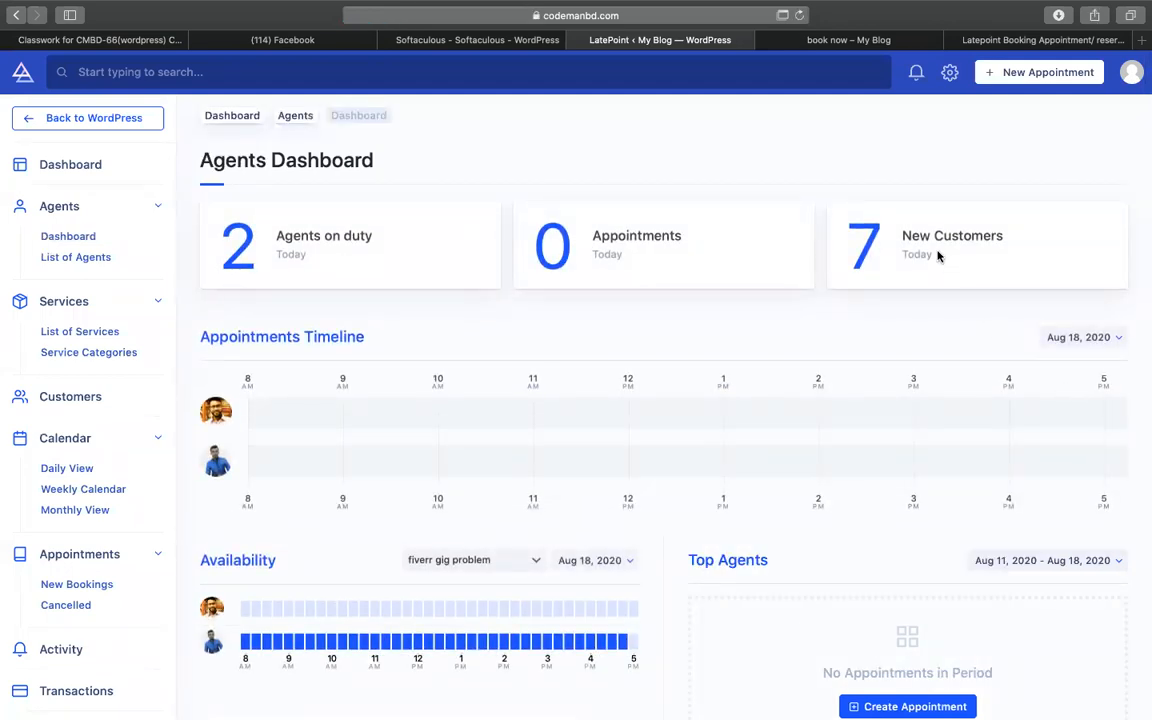
- Switch the Appointments Timeline to Aug 21, then to Aug 22, 2020
{"action": "scroll", "coordinate": [918, 288], "scroll_direction": "down", "scroll_amount": 2}
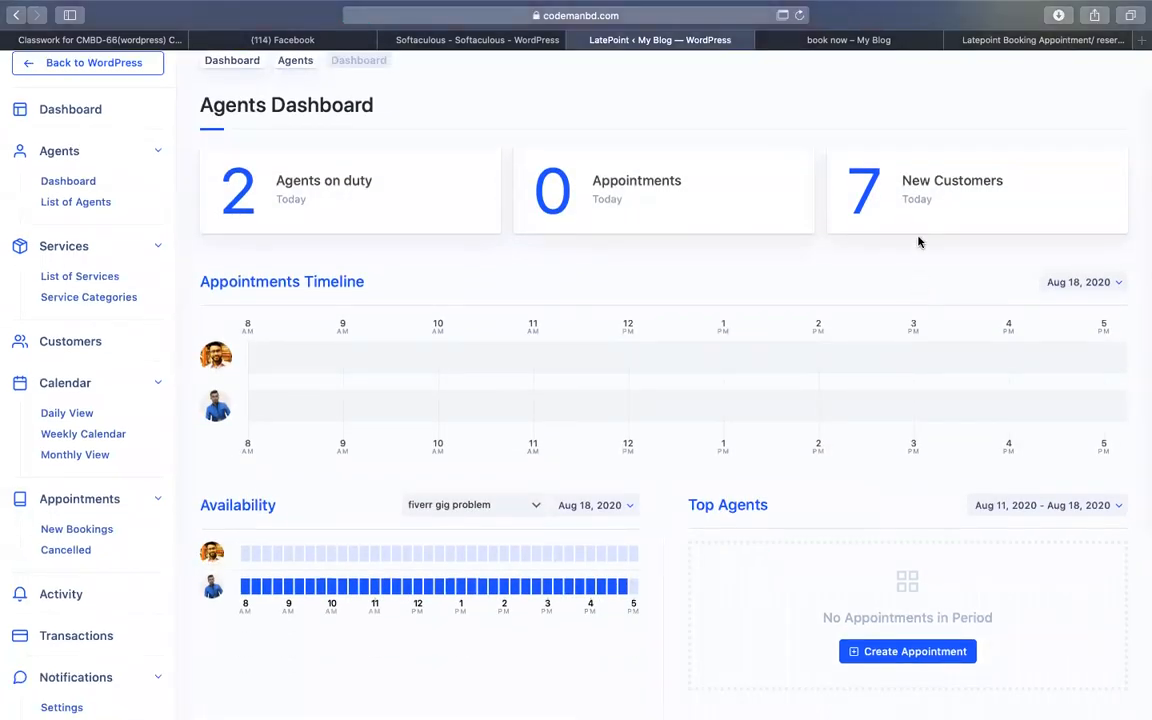
{"action": "scroll", "coordinate": [283, 393], "scroll_direction": "down", "scroll_amount": 3}
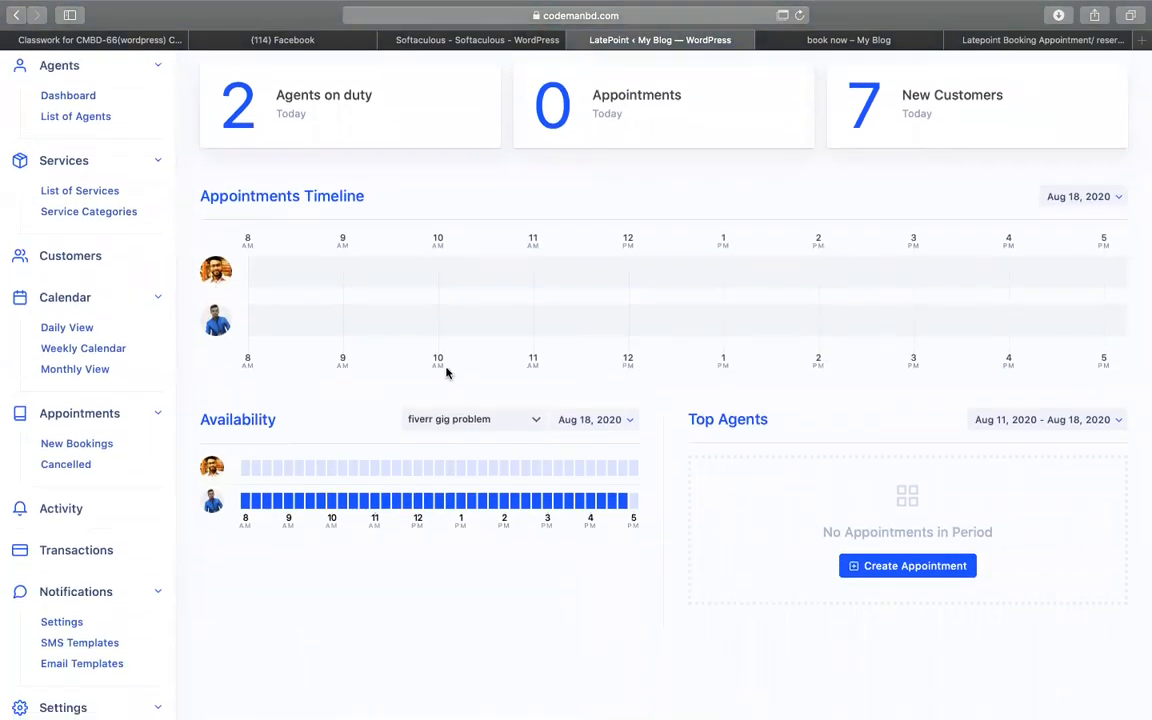
{"action": "left_click", "coordinate": [1072, 203]}
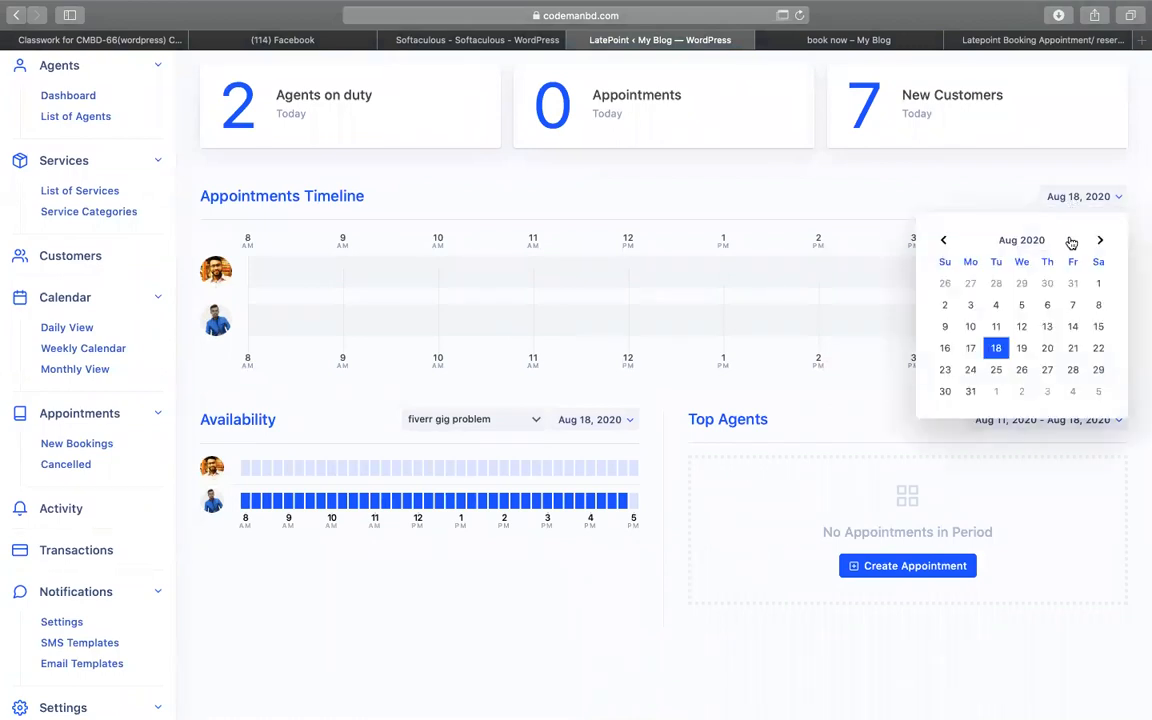
{"action": "left_click", "coordinate": [1072, 348]}
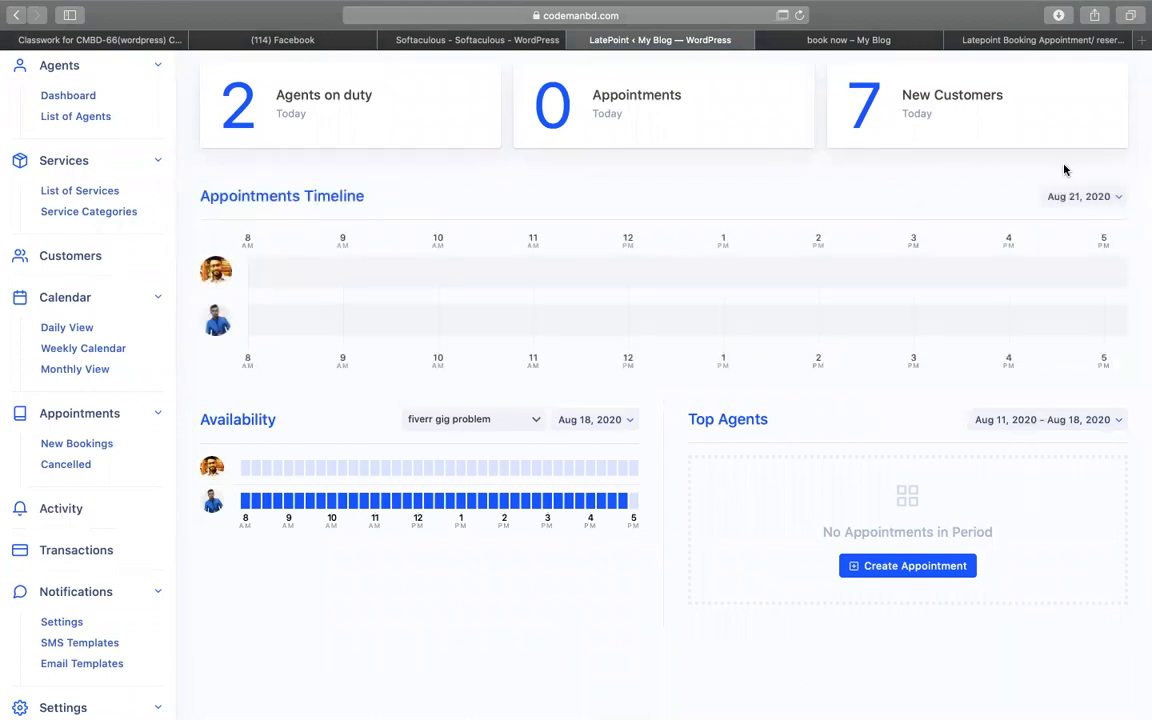
{"action": "left_click", "coordinate": [1077, 196]}
{"action": "left_click", "coordinate": [1097, 349]}
{"action": "scroll", "coordinate": [507, 473], "scroll_direction": "down", "scroll_amount": 3}
{"action": "scroll", "coordinate": [642, 371], "scroll_direction": "up", "scroll_amount": 5}
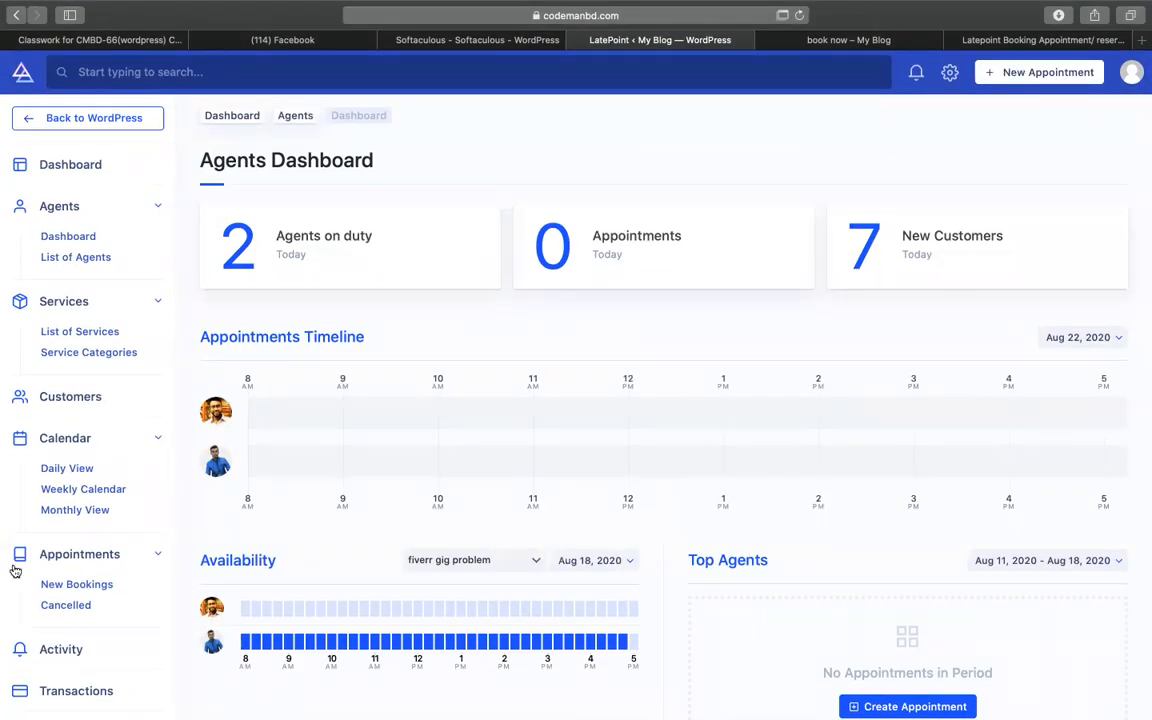
{"action": "scroll", "coordinate": [18, 560], "scroll_direction": "down", "scroll_amount": 5}
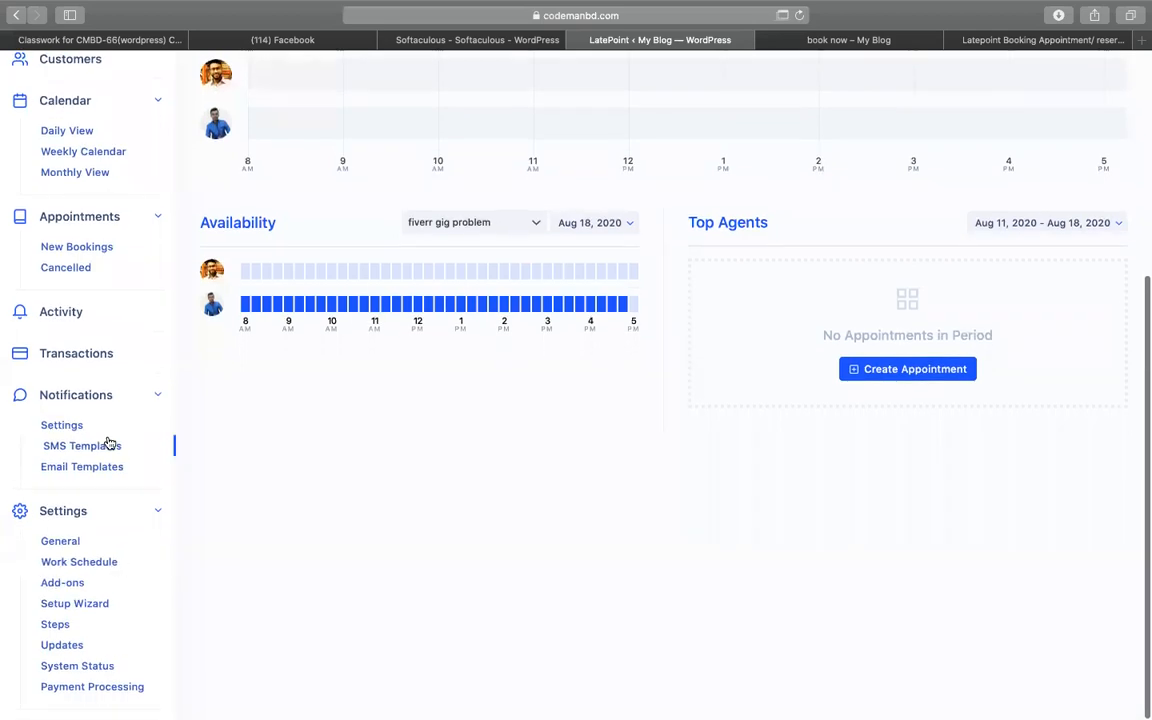
{"action": "scroll", "coordinate": [108, 442], "scroll_direction": "up", "scroll_amount": 3}
{"action": "scroll", "coordinate": [58, 496], "scroll_direction": "up", "scroll_amount": 3}
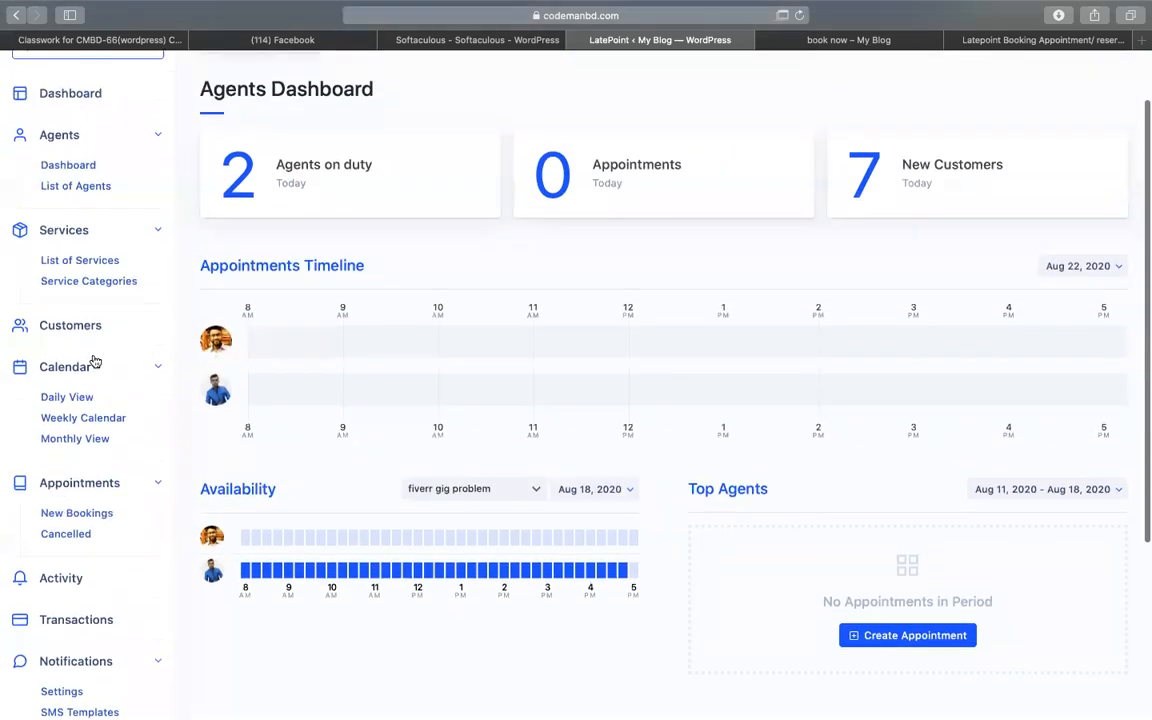
- Close the booking confirmation on the book now page and return to the agents dashboard
{"action": "left_click", "coordinate": [912, 41]}
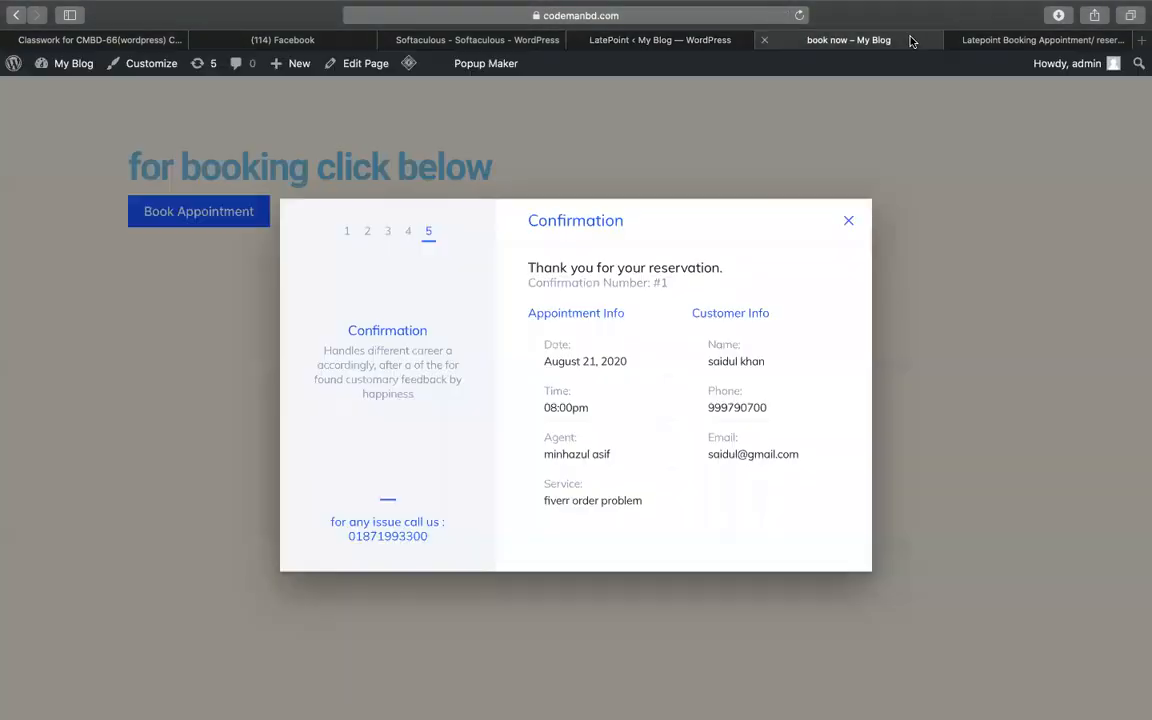
{"action": "left_click", "coordinate": [847, 222]}
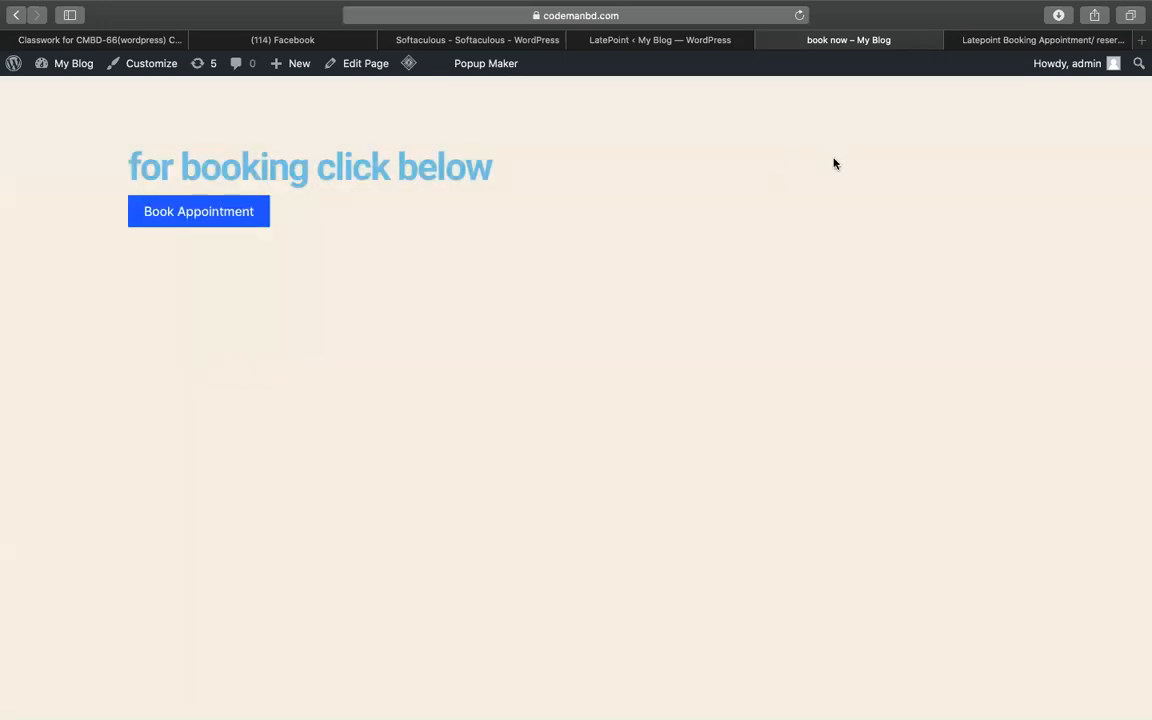
{"action": "left_click", "coordinate": [722, 41]}
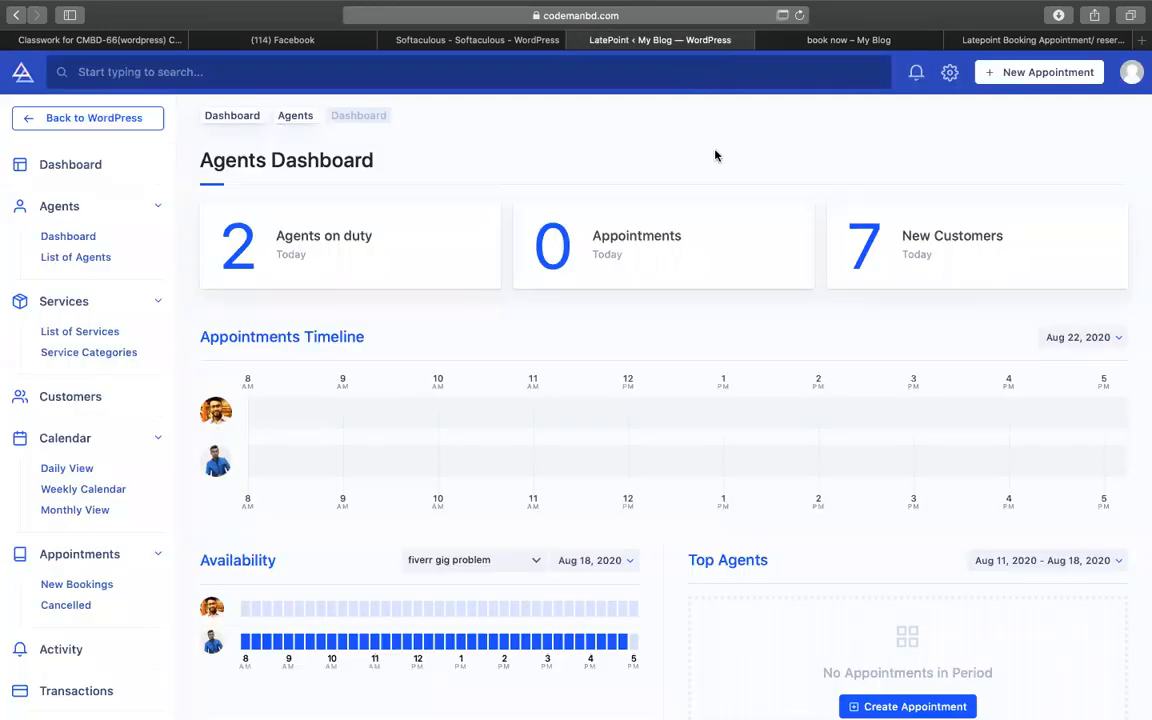
{"action": "scroll", "coordinate": [589, 275], "scroll_direction": "down", "scroll_amount": 2}
{"action": "scroll", "coordinate": [586, 276], "scroll_direction": "up", "scroll_amount": 3}
- On the book now page, start a test booking with the second agent for wordpress website issues
{"action": "left_click", "coordinate": [805, 42]}
{"action": "left_click", "coordinate": [198, 215]}
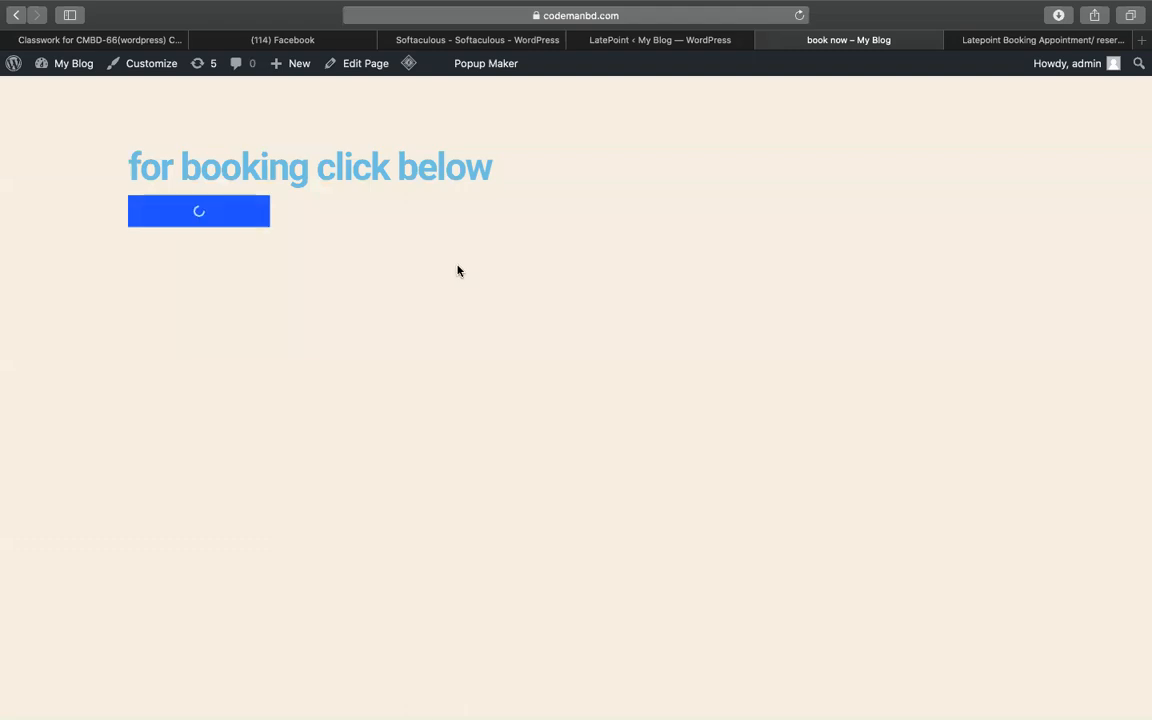
{"action": "left_click", "coordinate": [755, 363]}
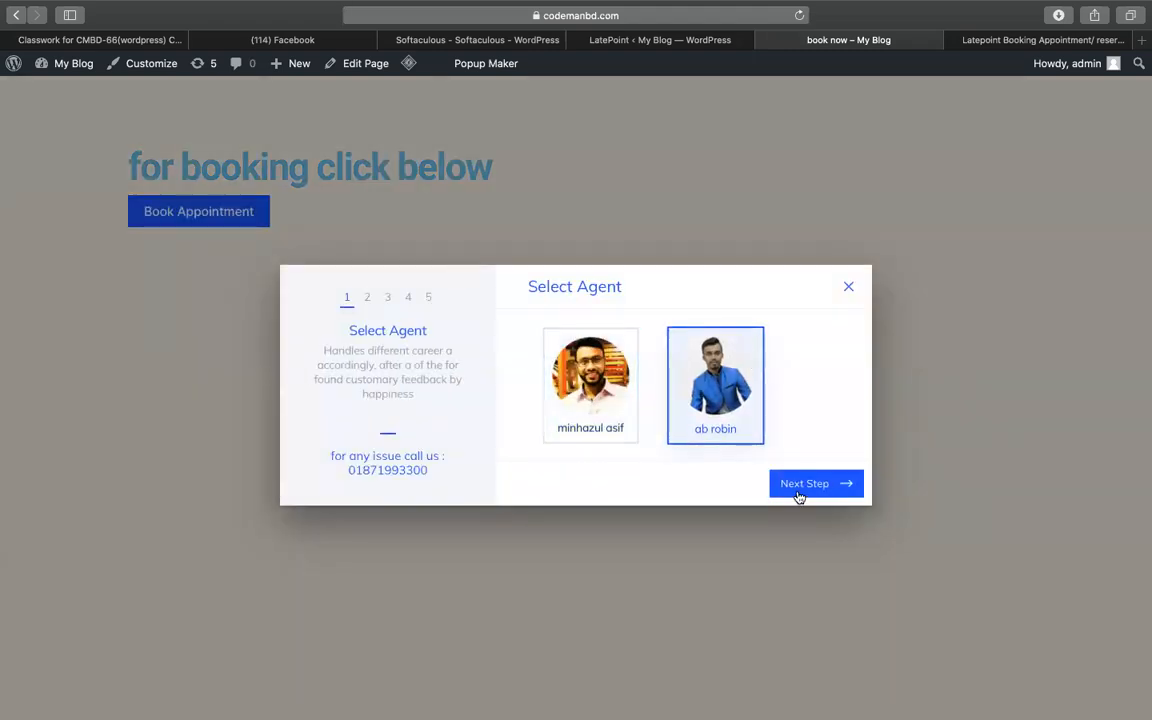
{"action": "left_click", "coordinate": [797, 490]}
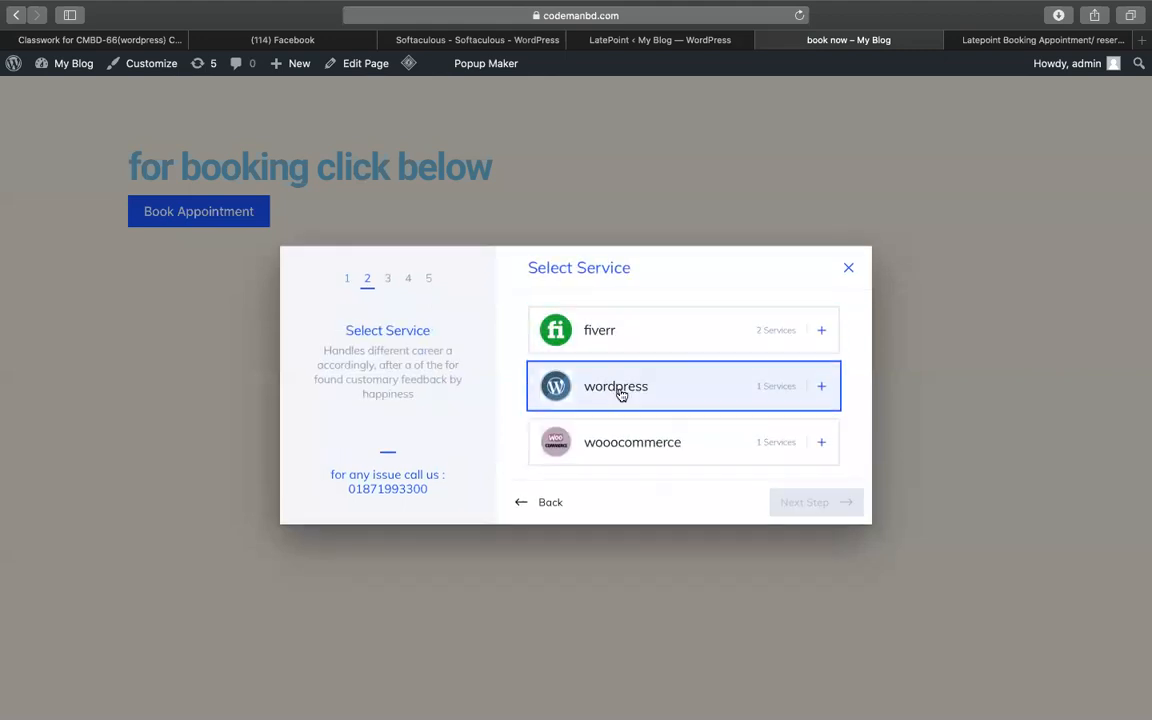
{"action": "left_click", "coordinate": [620, 391]}
{"action": "left_click", "coordinate": [742, 410]}
{"action": "left_click", "coordinate": [803, 480]}
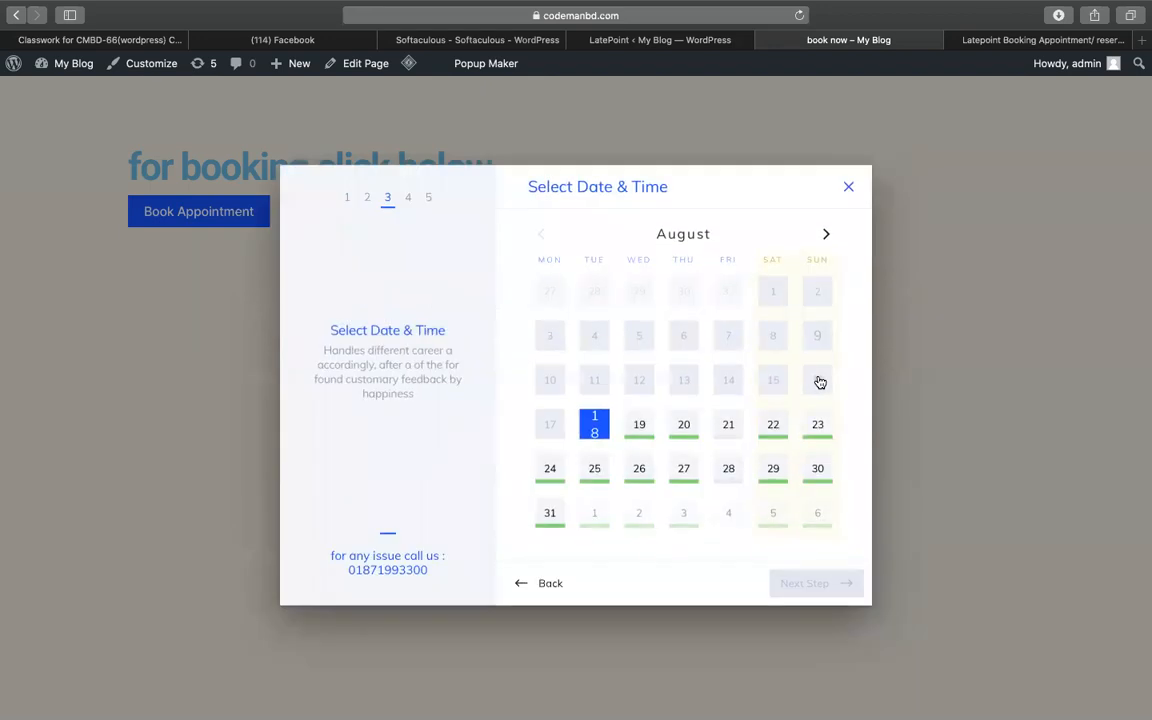
- Pick August 19 at 11:45 am, advance to Enter Information, then close the booking popup unsubmitted
{"action": "left_click", "coordinate": [639, 428]}
{"action": "left_click", "coordinate": [663, 548]}
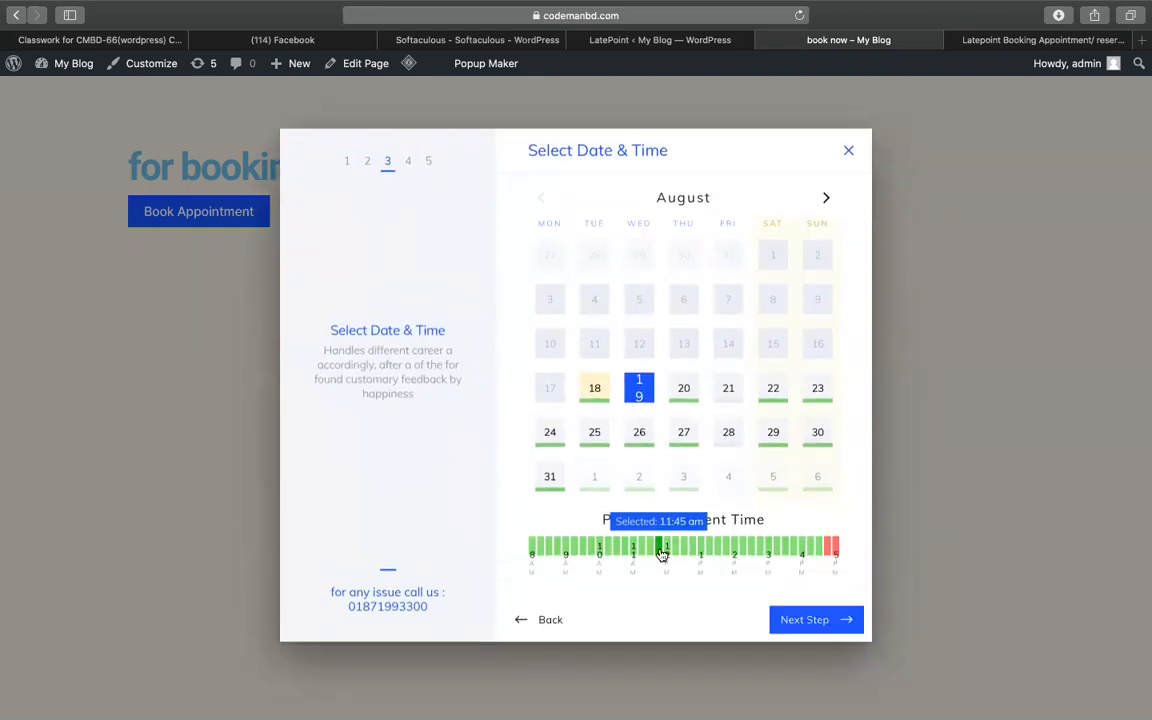
{"action": "left_click", "coordinate": [798, 626]}
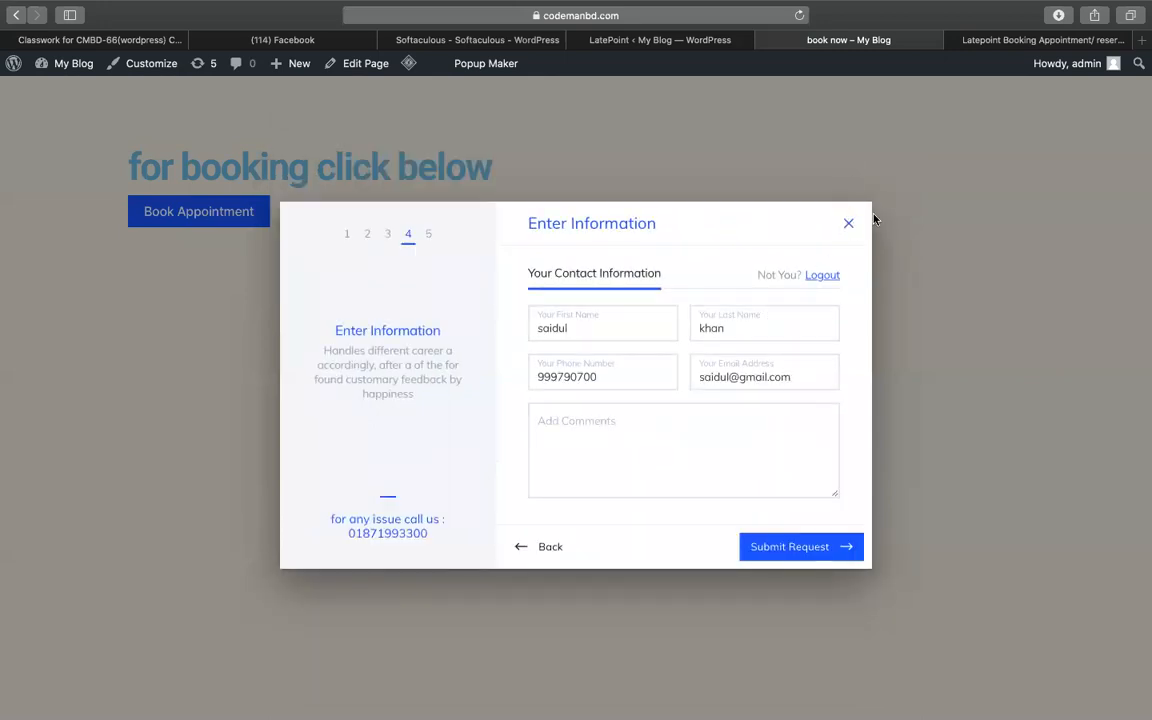
{"action": "left_click", "coordinate": [849, 222]}
{"action": "left_click", "coordinate": [637, 40]}
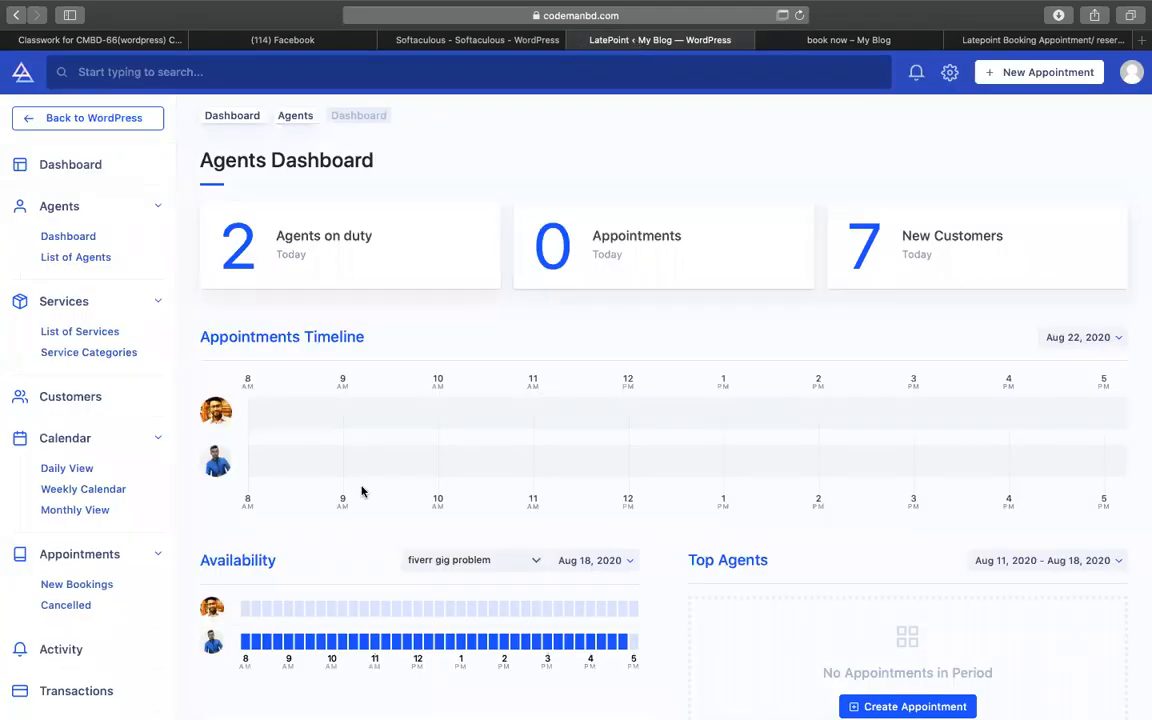
{"action": "scroll", "coordinate": [375, 519], "scroll_direction": "down", "scroll_amount": 3}
{"action": "scroll", "coordinate": [373, 519], "scroll_direction": "up", "scroll_amount": 3}
{"action": "scroll", "coordinate": [463, 452], "scroll_direction": "down", "scroll_amount": 5}
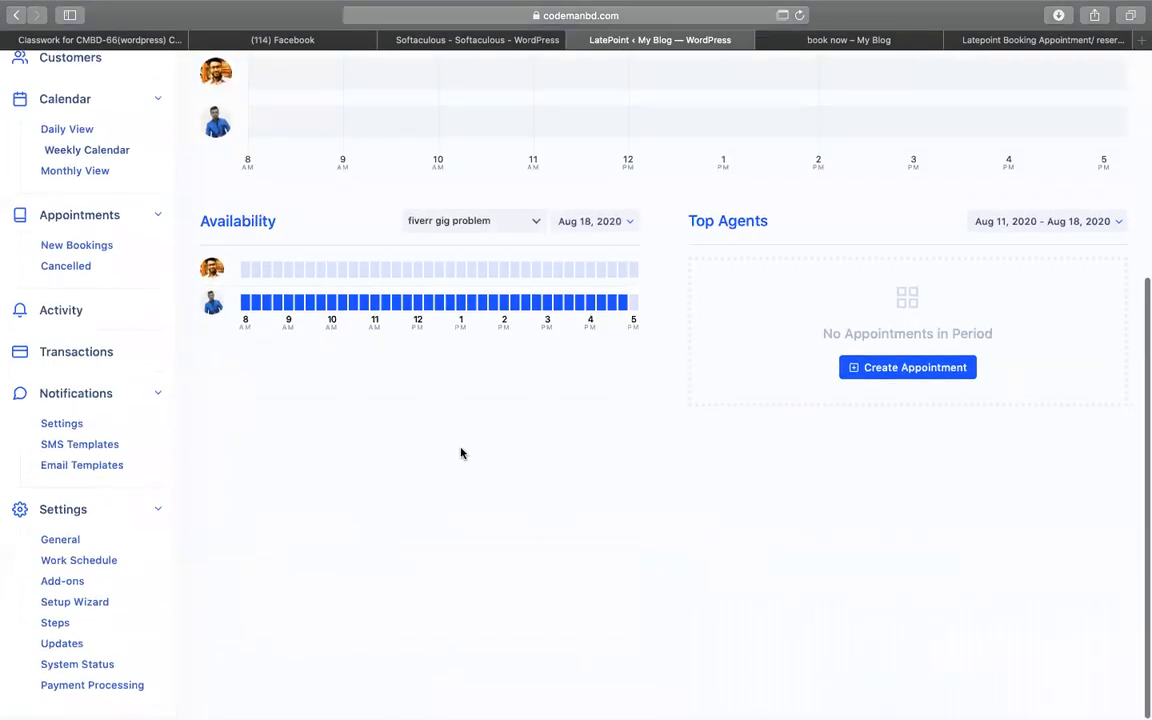
{"action": "scroll", "coordinate": [461, 453], "scroll_direction": "up", "scroll_amount": 5}
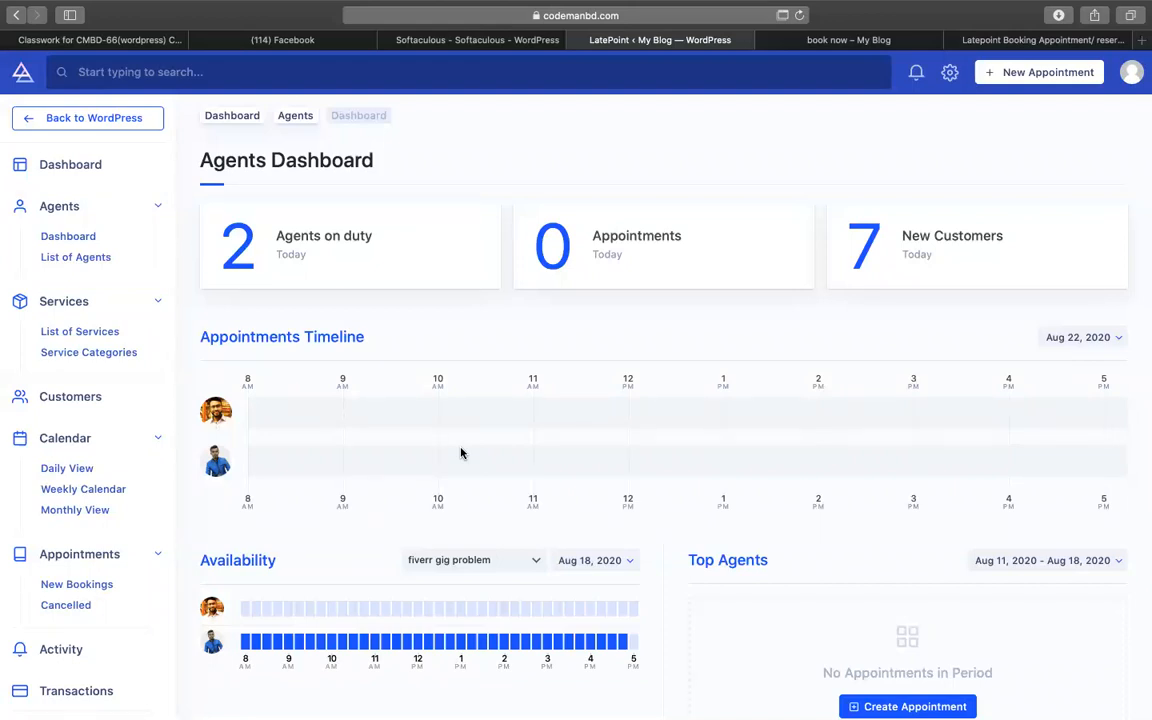
{"action": "left_click", "coordinate": [845, 42]}
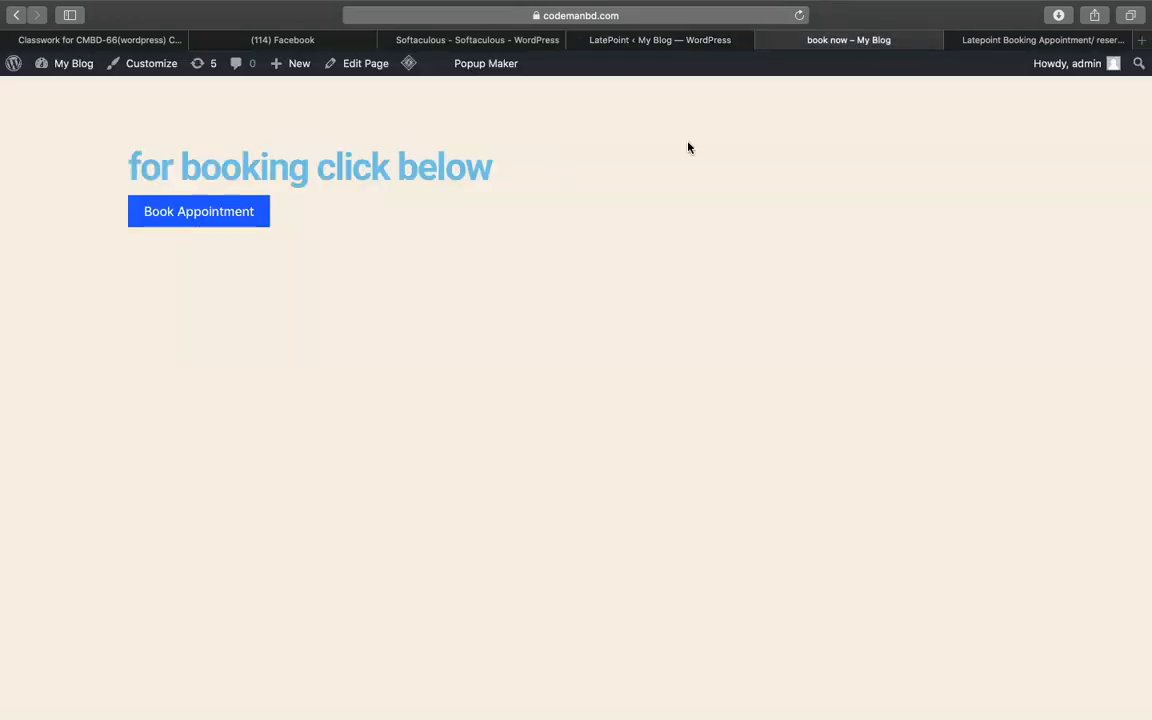
{"action": "left_click", "coordinate": [665, 38]}
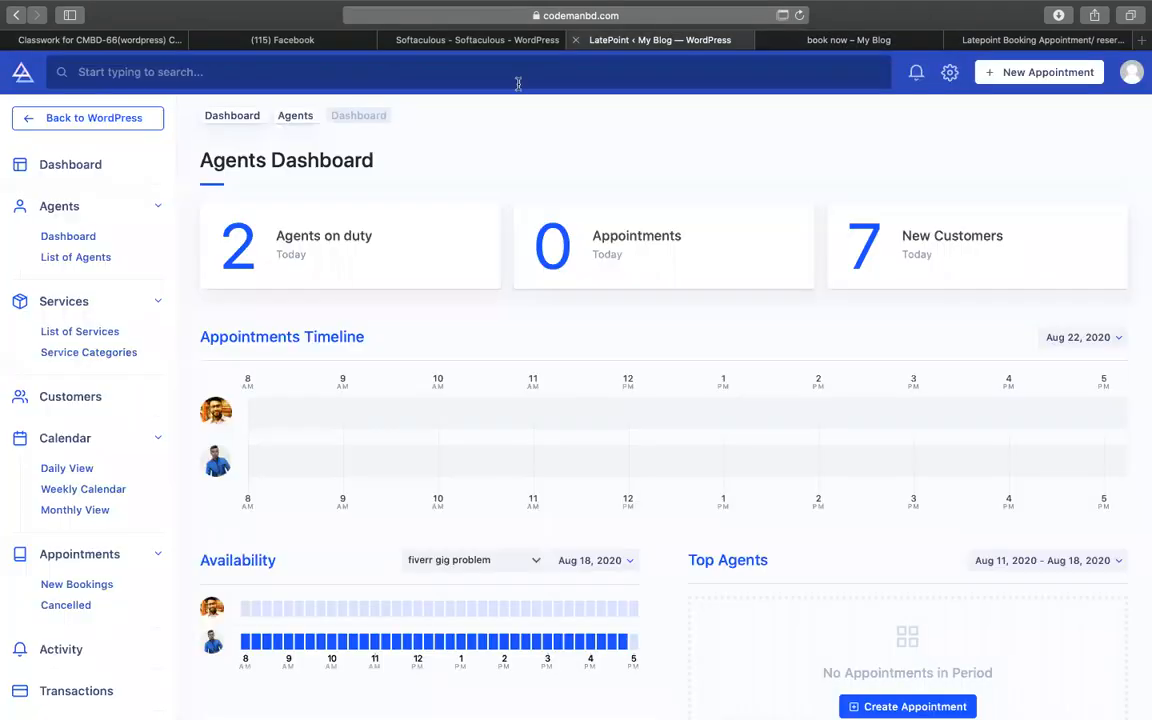
- Open the LatePoint Dashboard and scroll down to the upcoming appointments list
{"action": "left_click", "coordinate": [49, 172]}
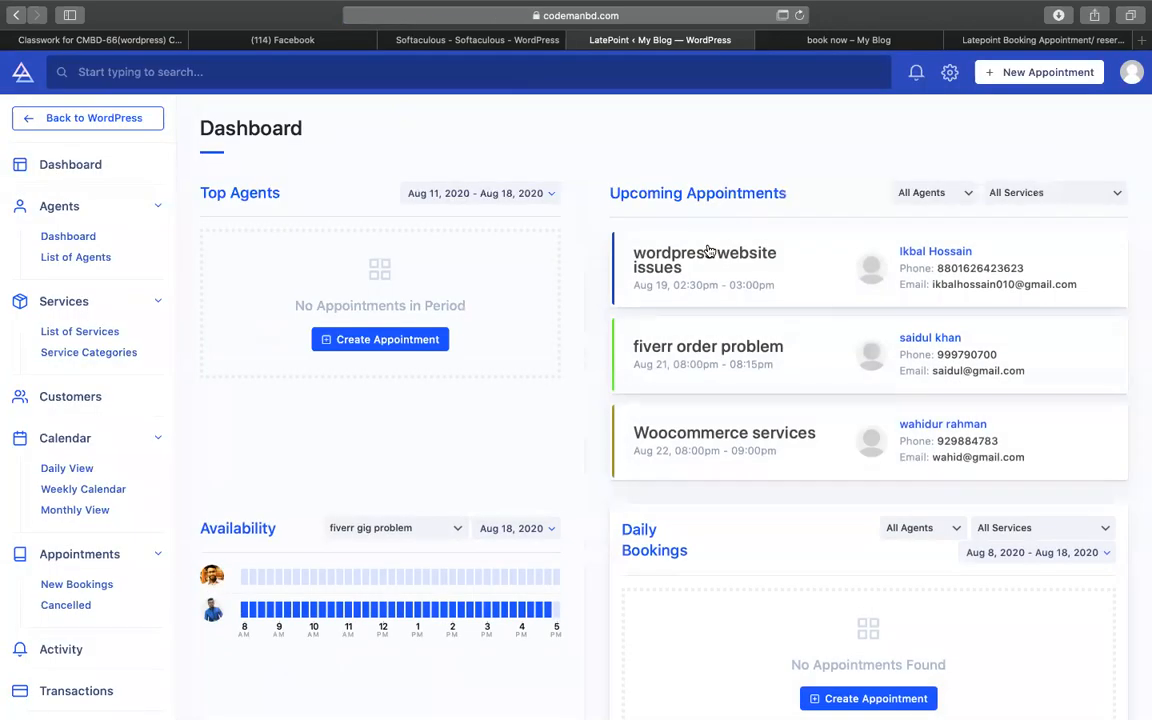
{"action": "scroll", "coordinate": [931, 349], "scroll_direction": "down", "scroll_amount": 1}
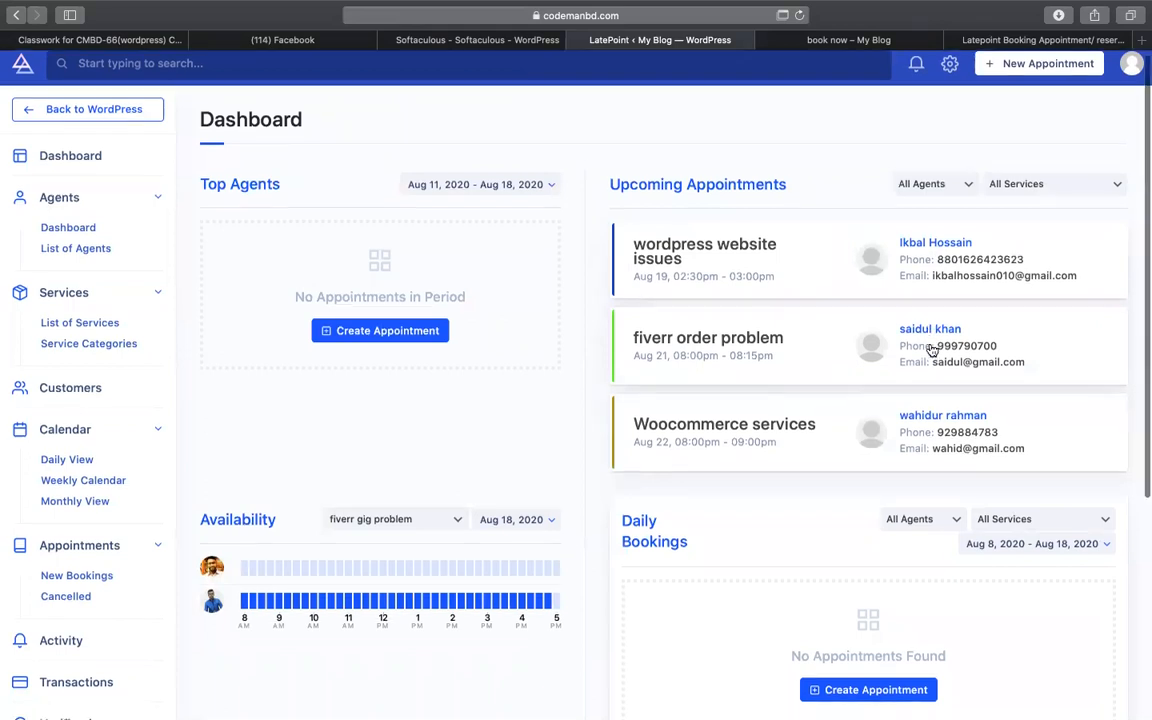
{"action": "scroll", "coordinate": [931, 349], "scroll_direction": "down", "scroll_amount": 2}
{"action": "scroll", "coordinate": [924, 408], "scroll_direction": "down", "scroll_amount": 2}
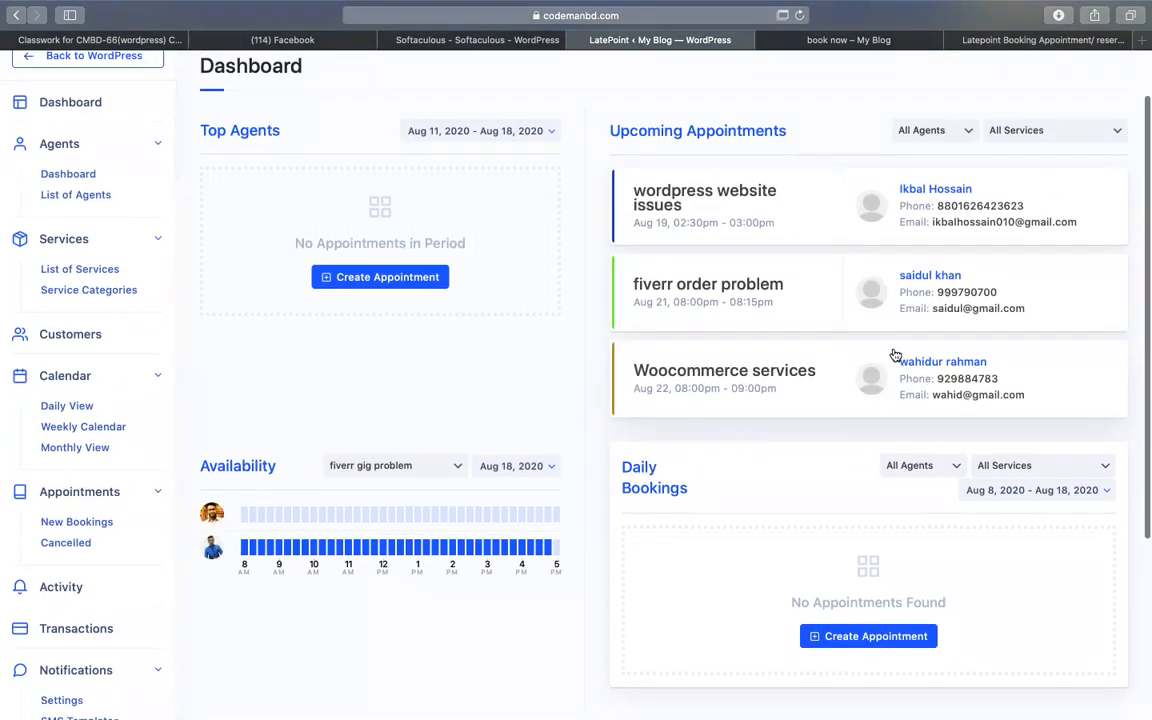
{"action": "scroll", "coordinate": [836, 342], "scroll_direction": "up", "scroll_amount": 3}
{"action": "scroll", "coordinate": [712, 410], "scroll_direction": "down", "scroll_amount": 2}
{"action": "scroll", "coordinate": [712, 410], "scroll_direction": "down", "scroll_amount": 5}
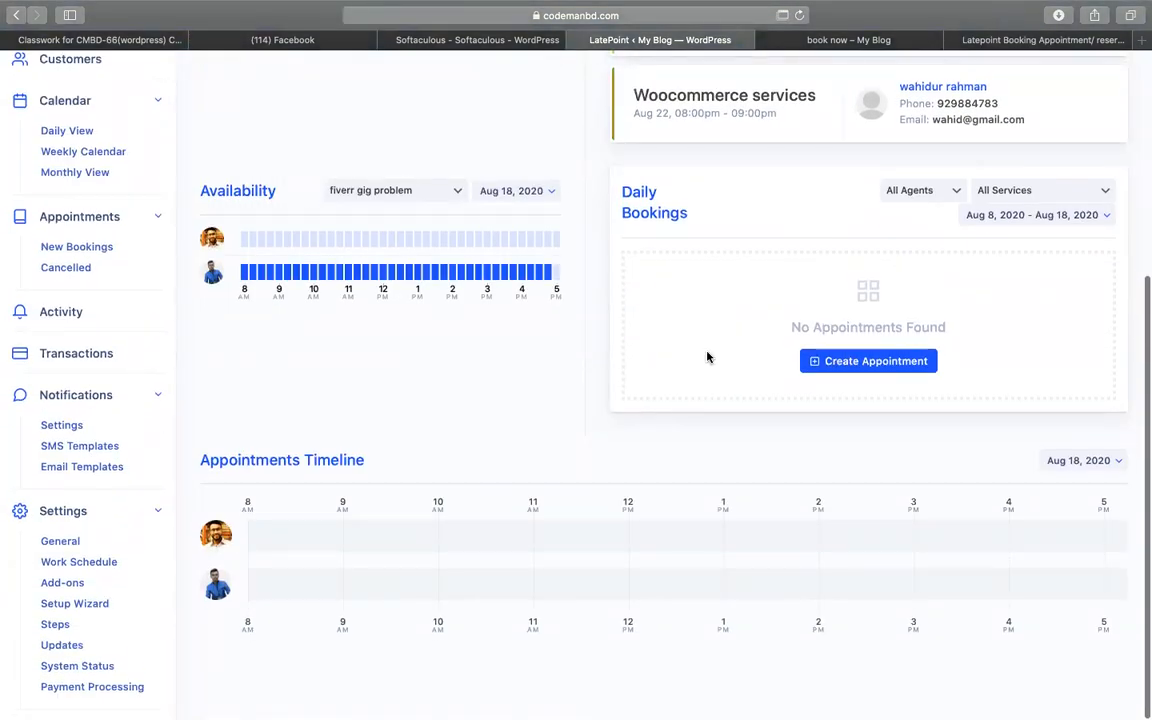
{"action": "scroll", "coordinate": [580, 466], "scroll_direction": "up", "scroll_amount": 5}
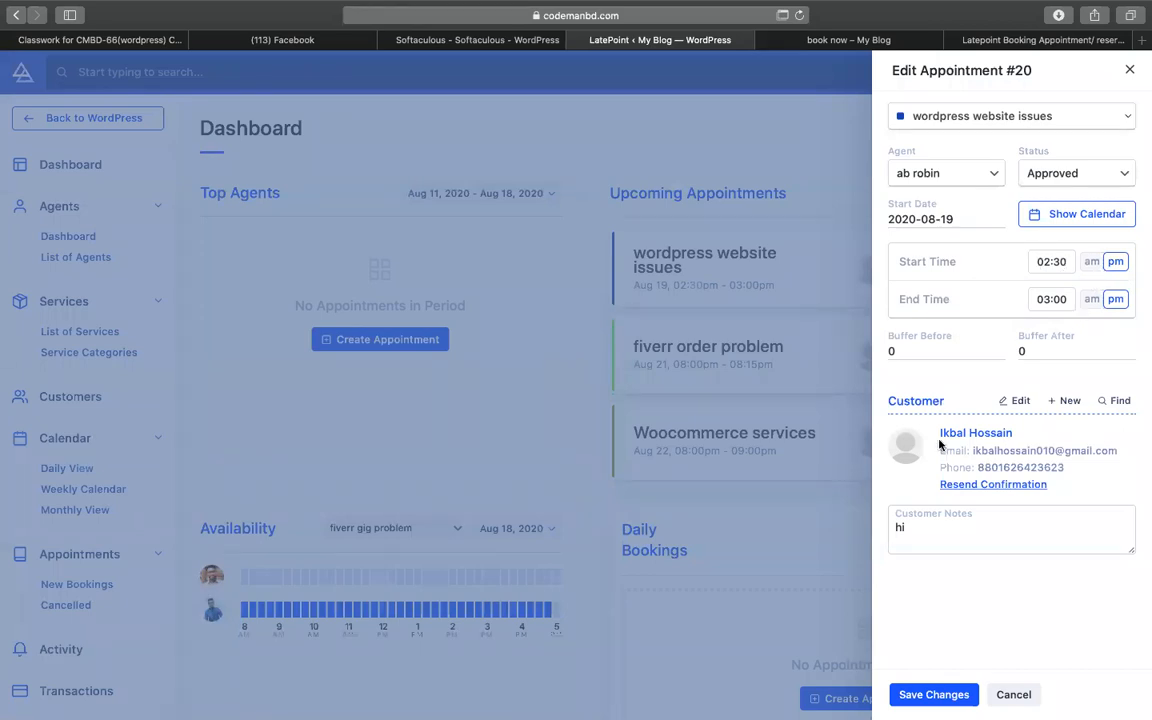
{"action": "scroll", "coordinate": [897, 470], "scroll_direction": "down", "scroll_amount": 4}
- Open appointment #20 for wordpress website issues, save its changes, and close the panel
{"action": "left_click", "coordinate": [929, 526]}
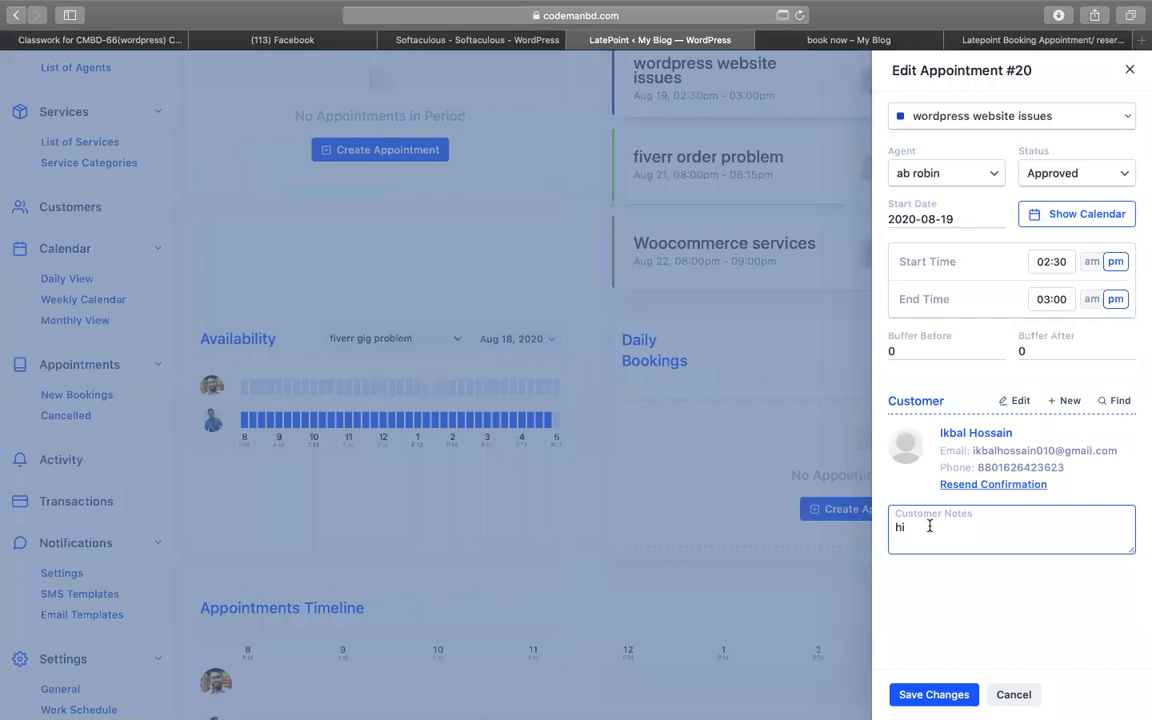
{"action": "left_click", "coordinate": [933, 692]}
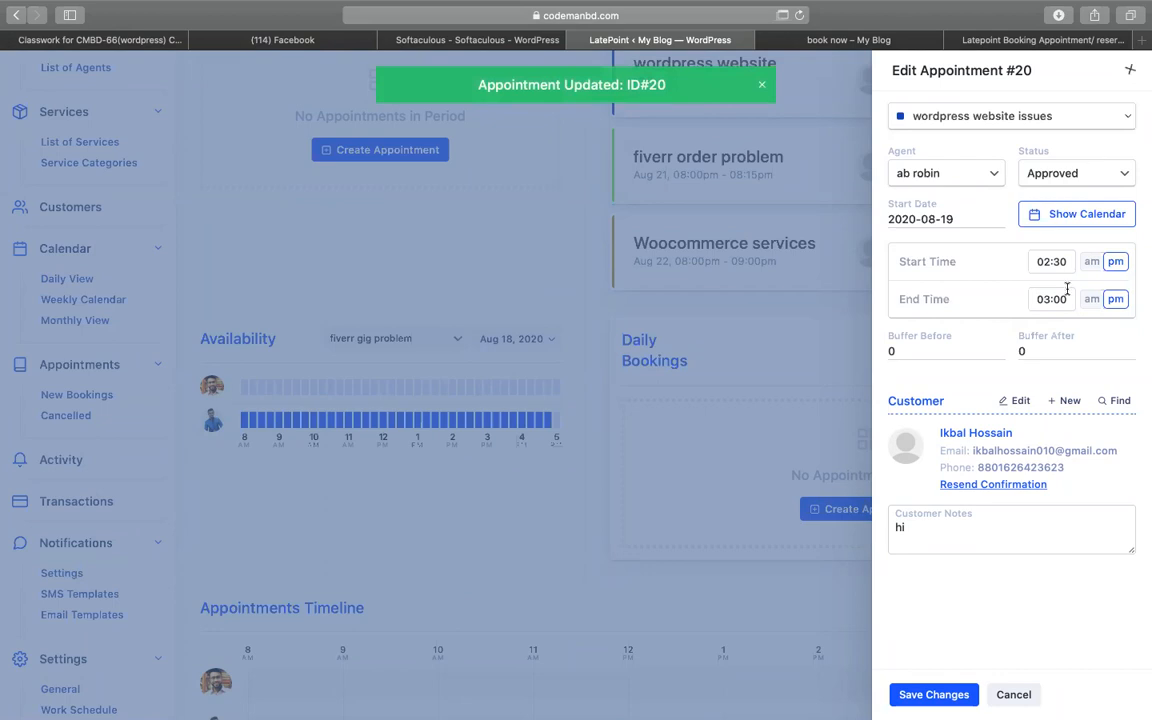
{"action": "left_click", "coordinate": [1128, 72]}
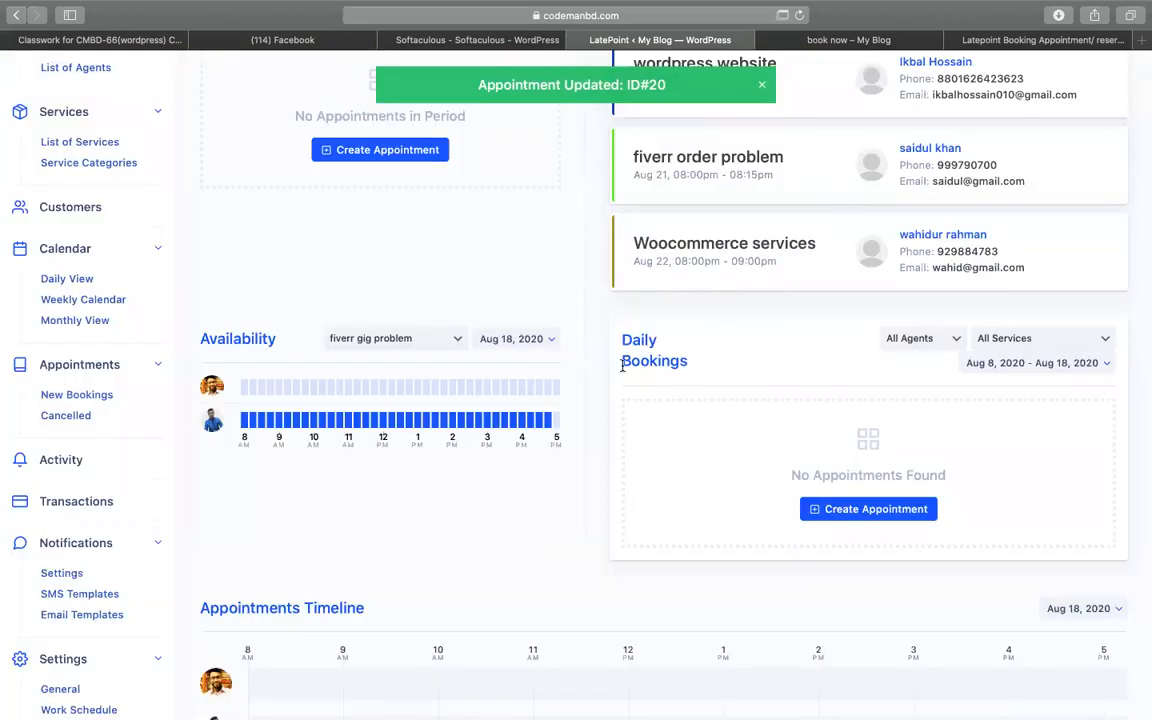
{"action": "scroll", "coordinate": [311, 365], "scroll_direction": "down", "scroll_amount": 3}
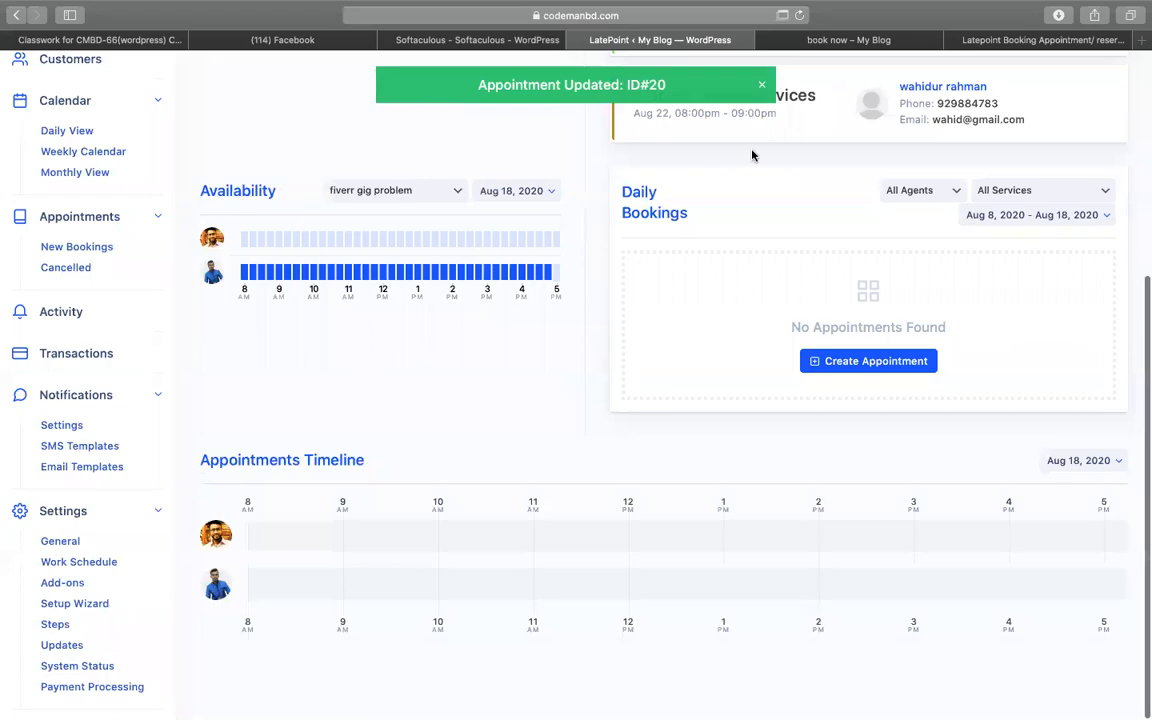
{"action": "left_click", "coordinate": [1000, 40]}
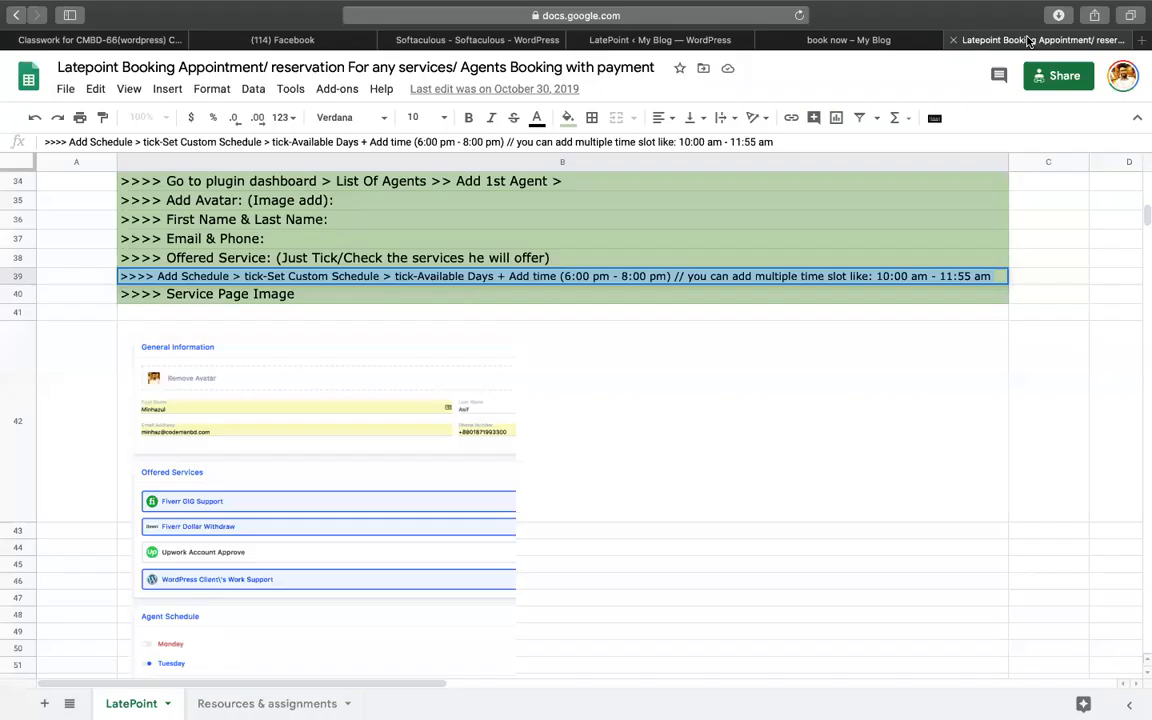
- Browse the LatePoint notes sheet around the agent form and 6b) Settings > Step Editing section
{"action": "left_click", "coordinate": [123, 365]}
{"action": "scroll", "coordinate": [315, 268], "scroll_direction": "up", "scroll_amount": 5}
{"action": "scroll", "coordinate": [316, 266], "scroll_direction": "up", "scroll_amount": 3}
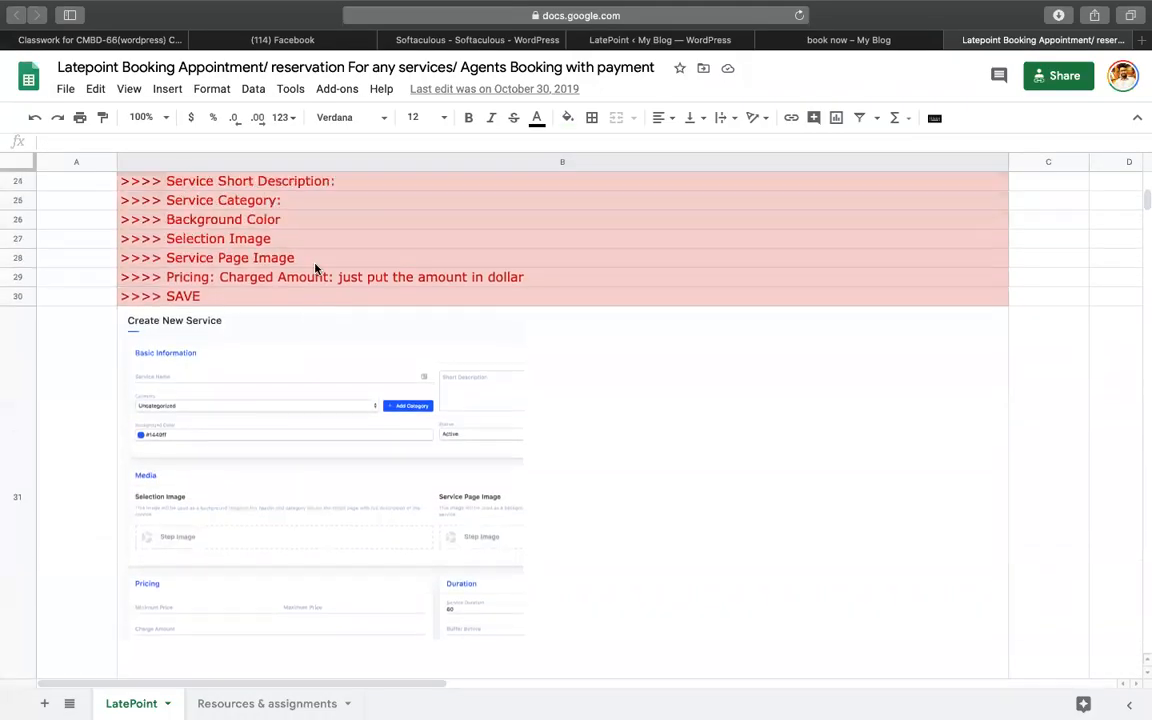
{"action": "scroll", "coordinate": [451, 240], "scroll_direction": "down", "scroll_amount": 5}
{"action": "scroll", "coordinate": [451, 240], "scroll_direction": "down", "scroll_amount": 10}
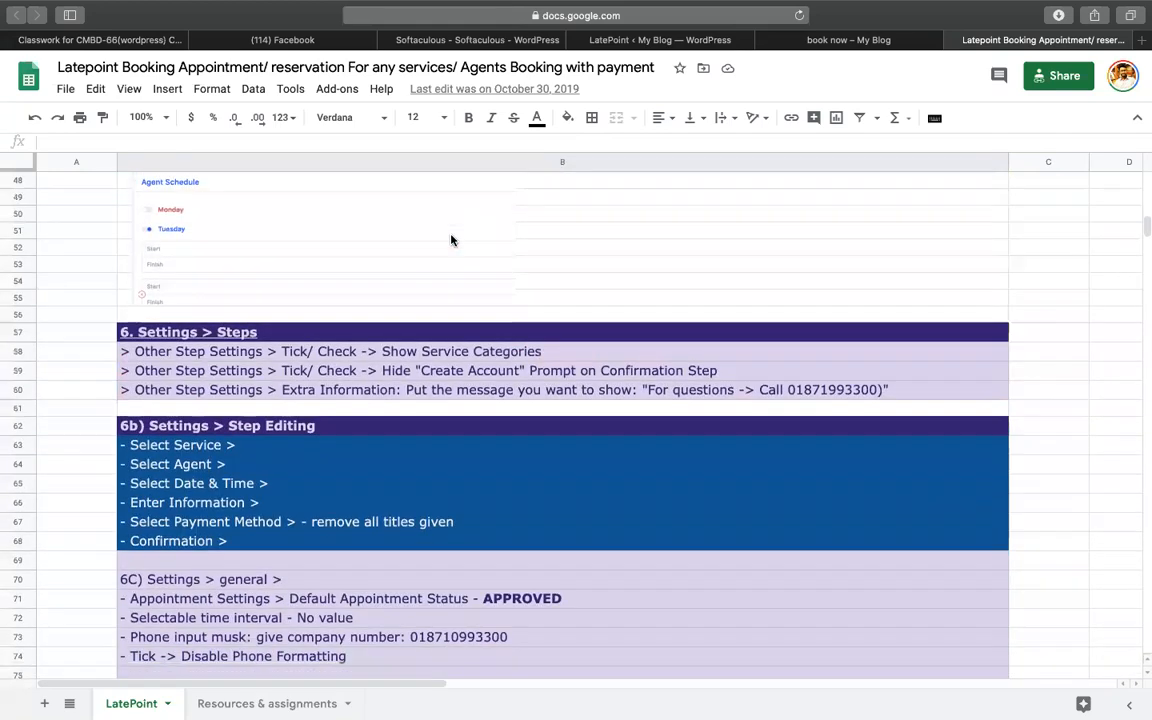
{"action": "left_click", "coordinate": [311, 427]}
{"action": "scroll", "coordinate": [311, 427], "scroll_direction": "down", "scroll_amount": 2}
{"action": "scroll", "coordinate": [313, 429], "scroll_direction": "down", "scroll_amount": 5}
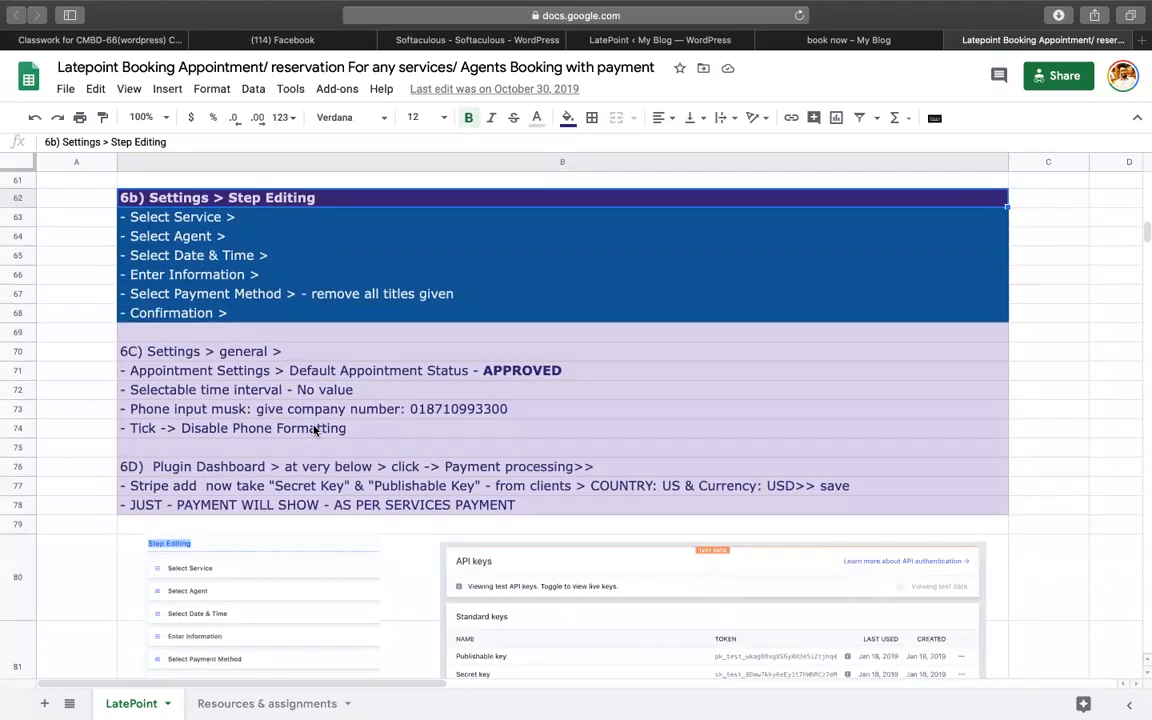
{"action": "scroll", "coordinate": [313, 430], "scroll_direction": "down", "scroll_amount": 2}
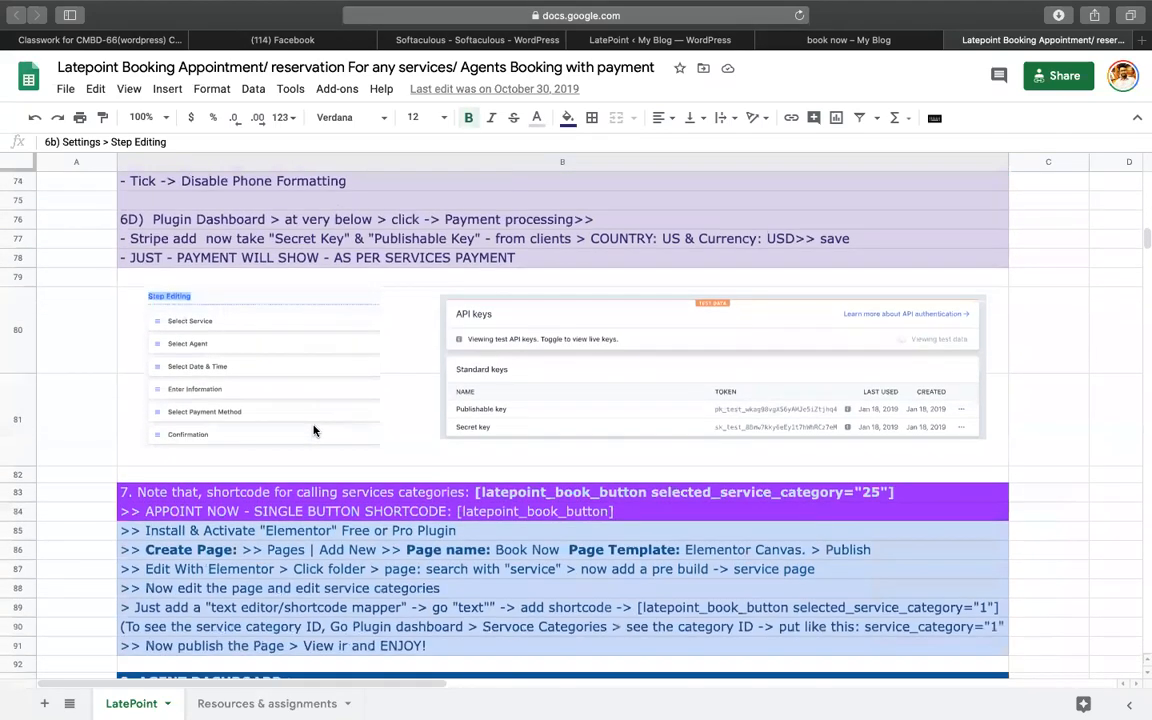
{"action": "scroll", "coordinate": [313, 430], "scroll_direction": "down", "scroll_amount": 1}
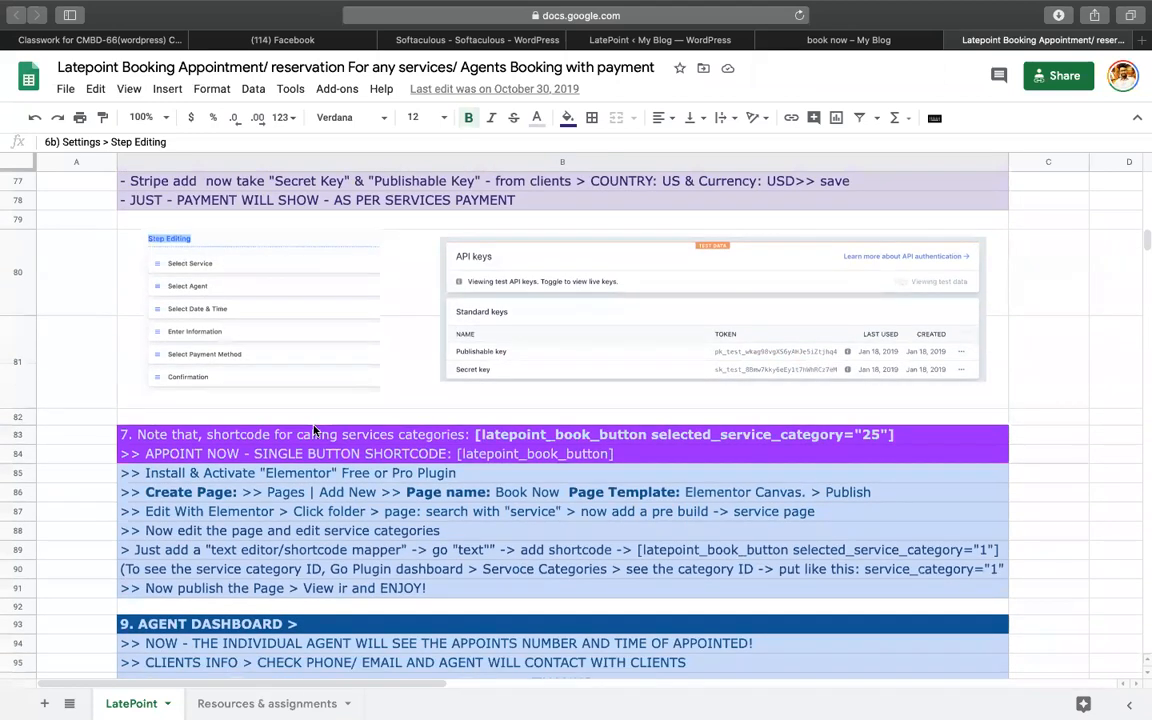
{"action": "scroll", "coordinate": [313, 430], "scroll_direction": "up", "scroll_amount": 4}
- Glance over the book now, LatePoint dashboard and Softaculous tabs before returning to the notes
{"action": "left_click", "coordinate": [883, 42]}
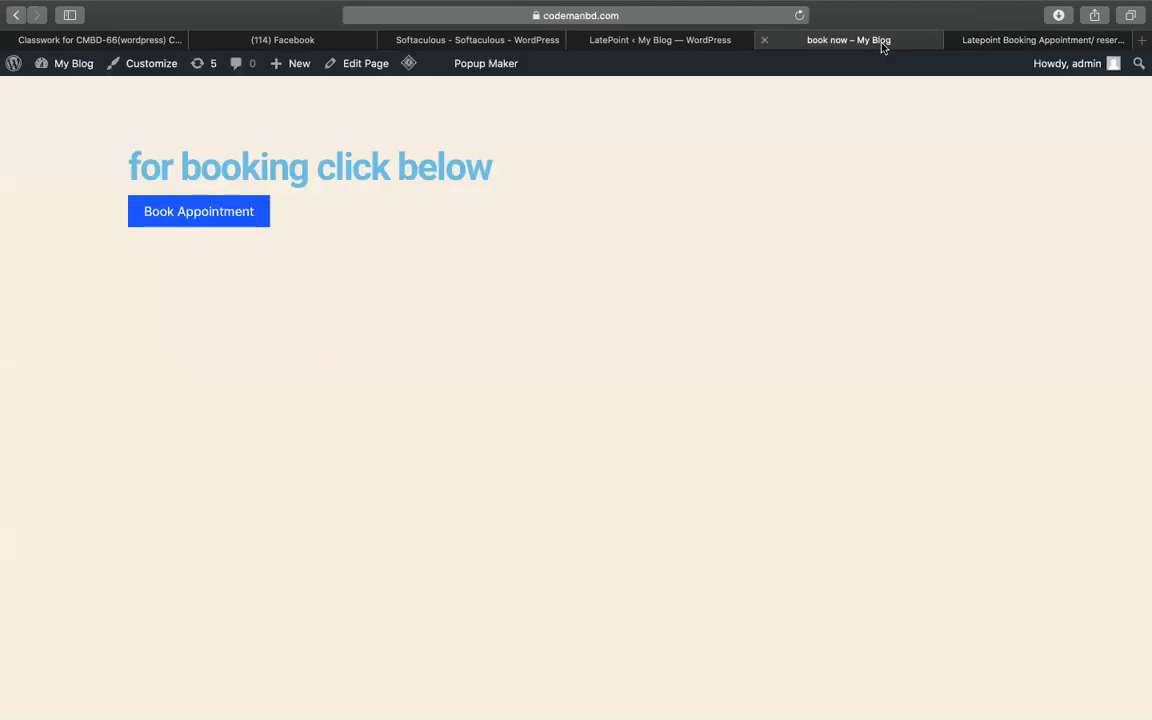
{"action": "left_click", "coordinate": [683, 44]}
{"action": "left_click", "coordinate": [836, 44]}
{"action": "left_click", "coordinate": [705, 44]}
{"action": "left_click", "coordinate": [477, 42]}
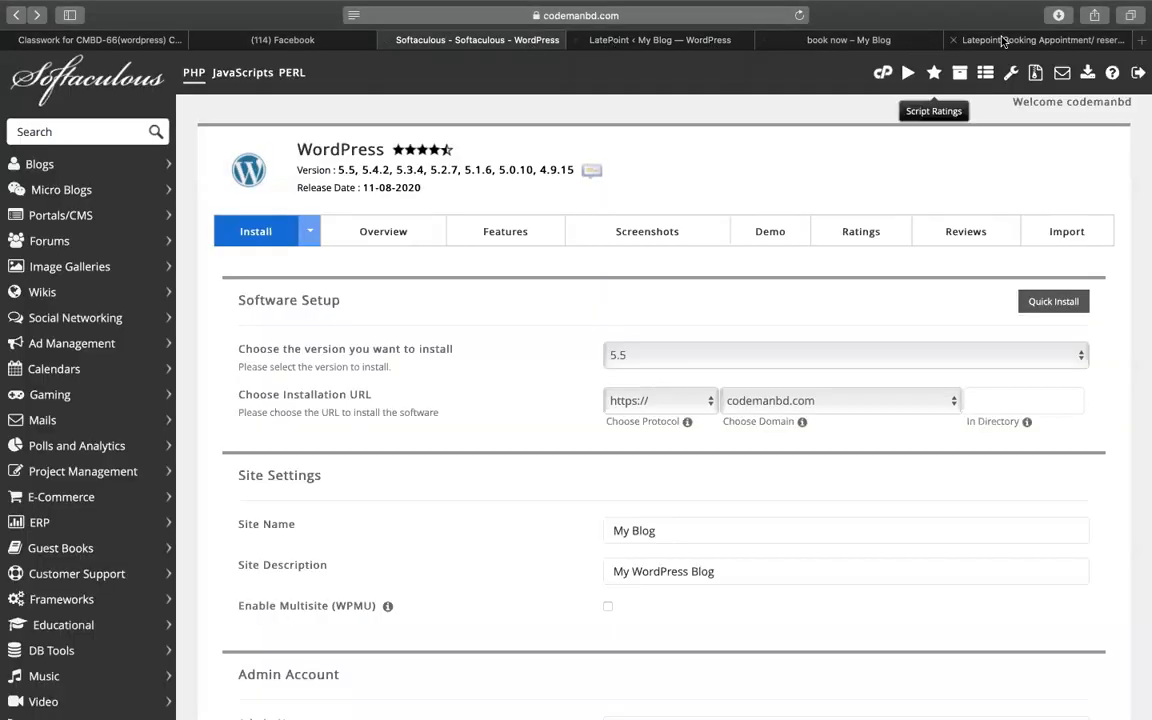
{"action": "left_click", "coordinate": [1035, 40]}
- Select the service category shortcode in row 83, then go to the live book now page
{"action": "scroll", "coordinate": [573, 400], "scroll_direction": "up", "scroll_amount": 10}
{"action": "scroll", "coordinate": [575, 401], "scroll_direction": "up", "scroll_amount": 5}
{"action": "scroll", "coordinate": [490, 497], "scroll_direction": "down", "scroll_amount": 15}
{"action": "scroll", "coordinate": [490, 497], "scroll_direction": "down", "scroll_amount": 15}
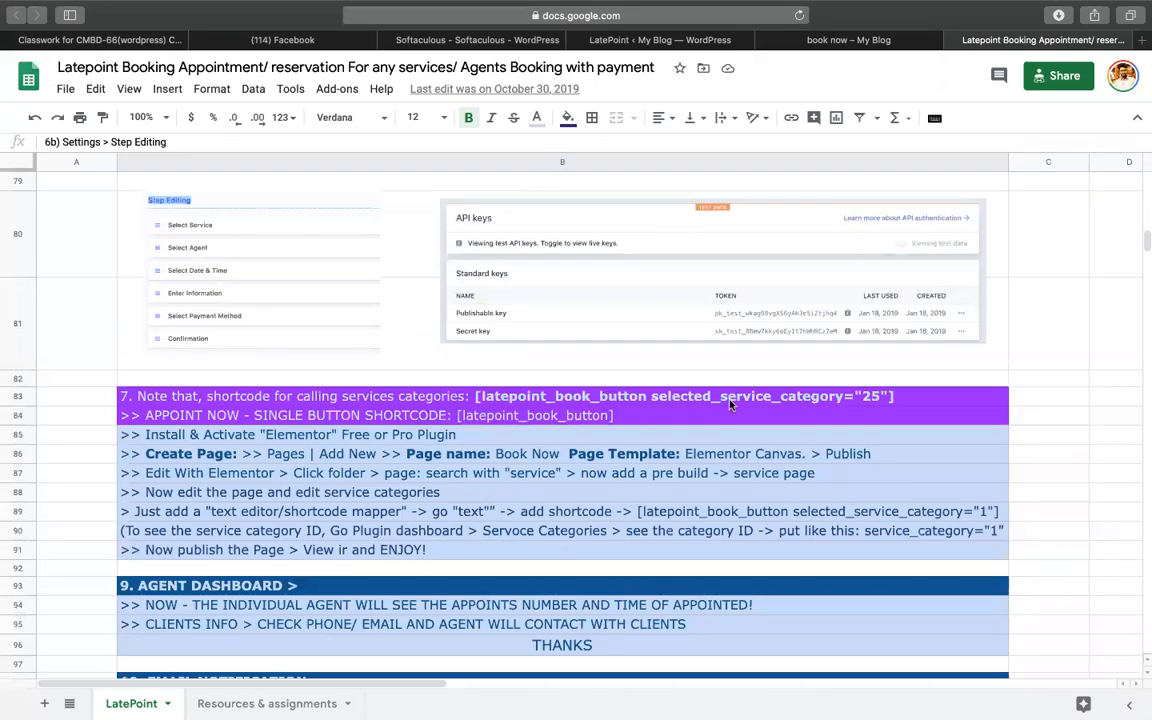
{"action": "left_click", "coordinate": [729, 400]}
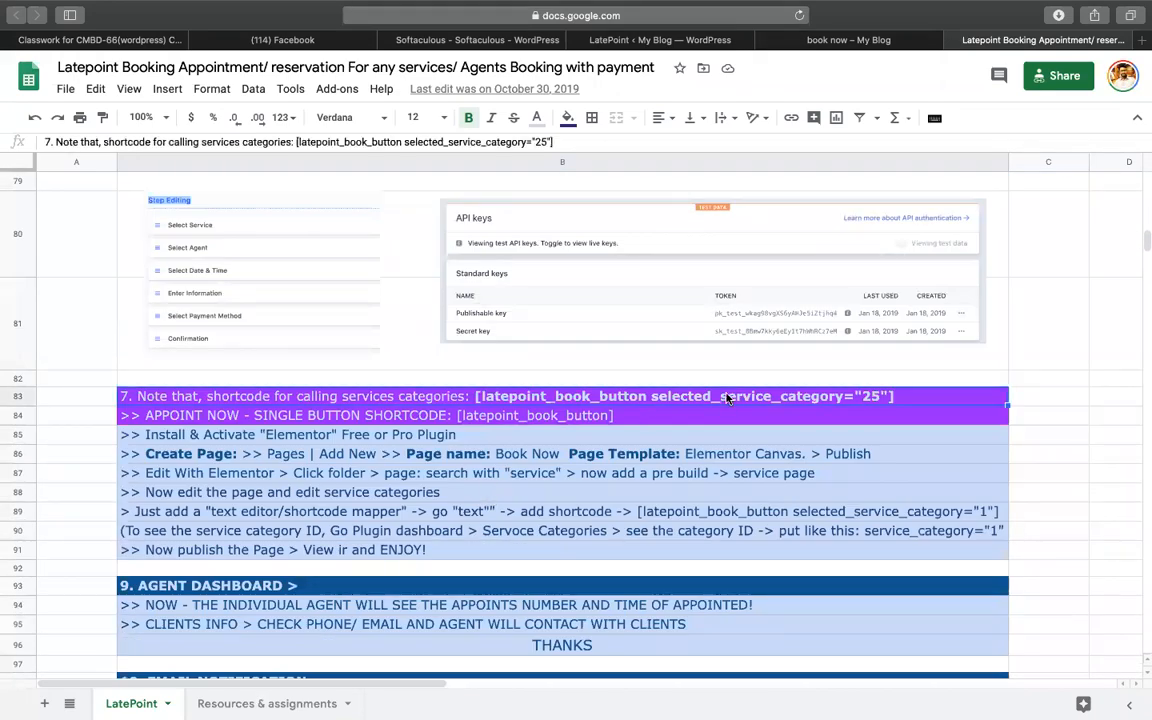
{"action": "double_click", "coordinate": [475, 397]}
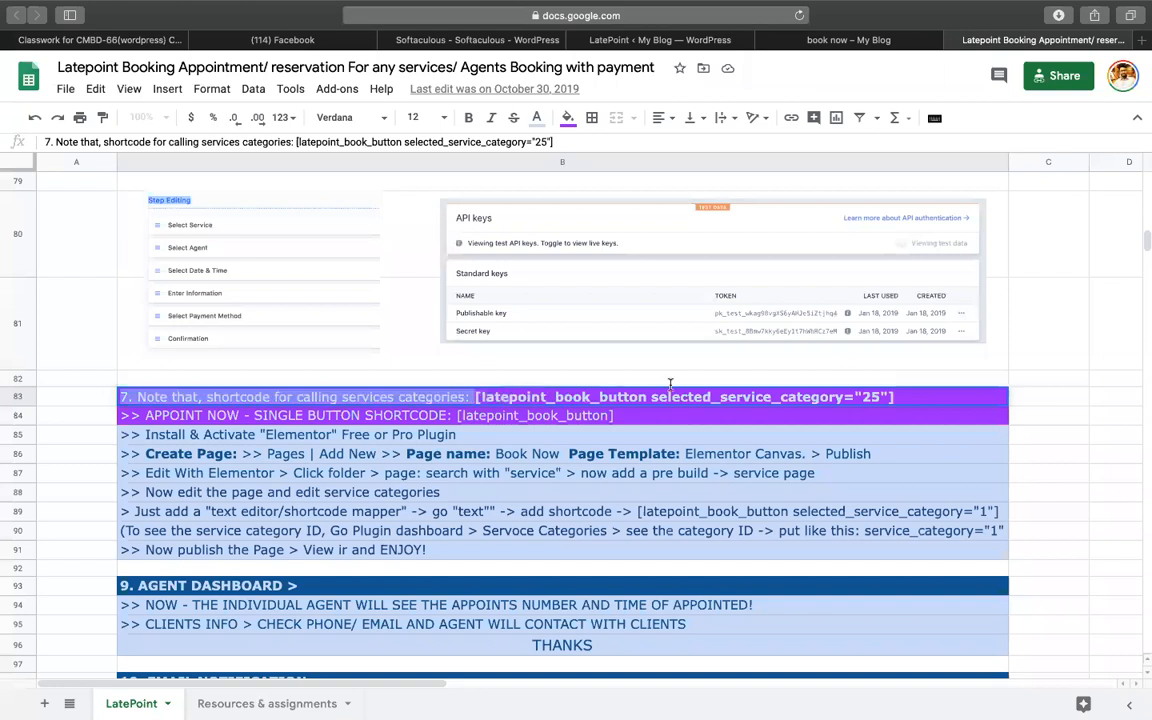
{"action": "left_click_drag", "start_coordinate": [475, 397], "coordinate": [940, 398]}
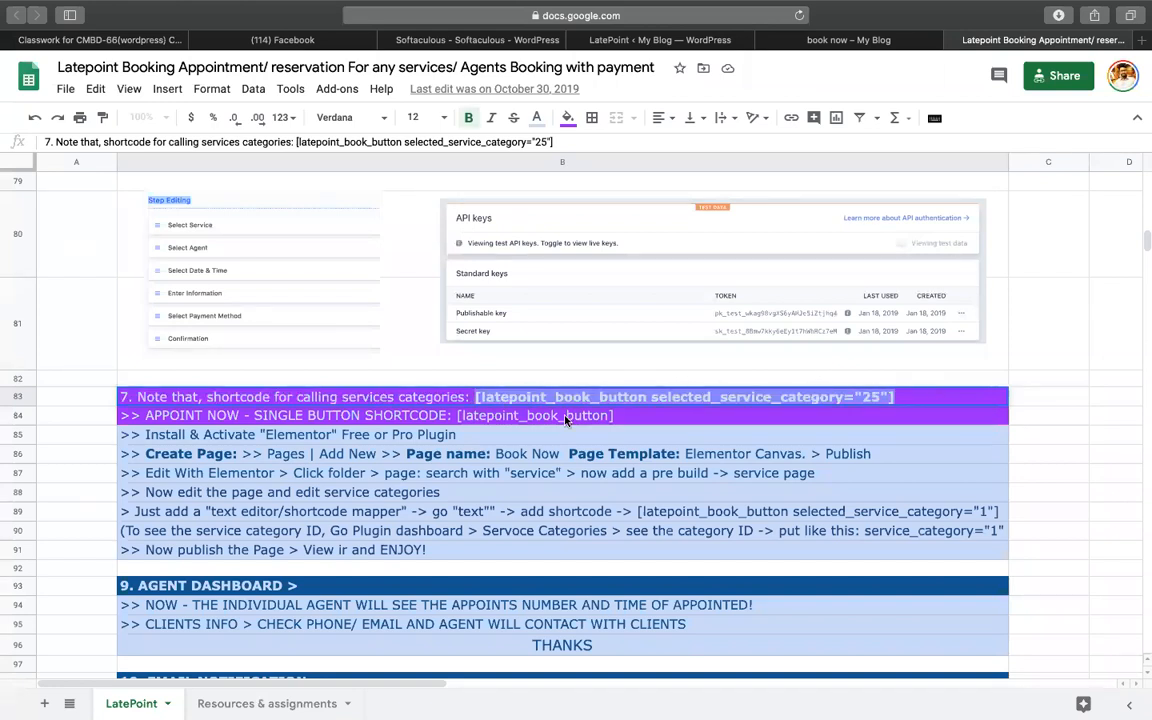
{"action": "left_click", "coordinate": [820, 41]}
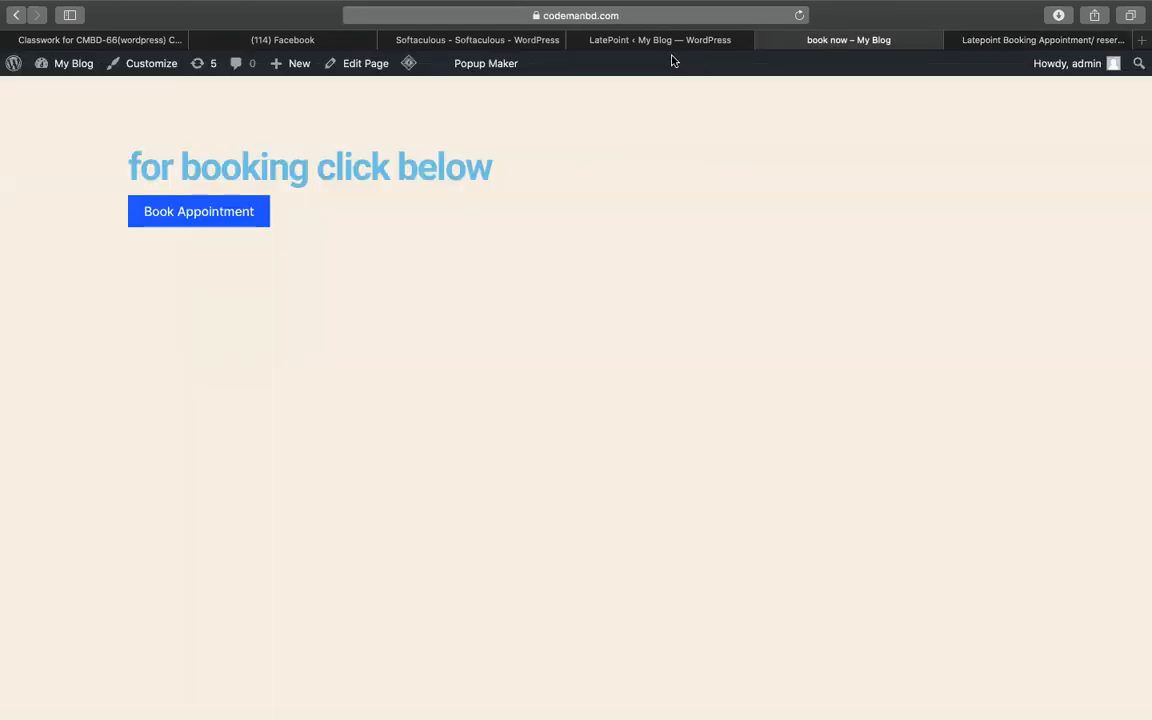
- Launch Edit with Elementor for the book now page from the admin bar's Edit Page
{"action": "left_click", "coordinate": [368, 66]}
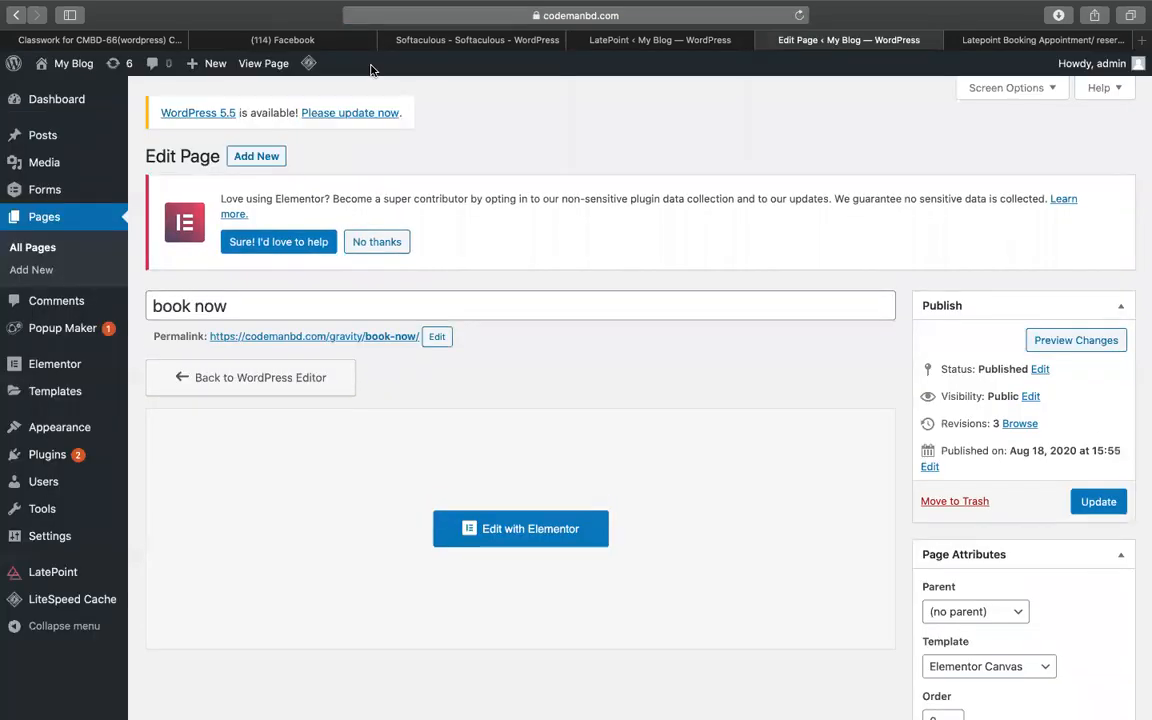
{"action": "left_click", "coordinate": [480, 542]}
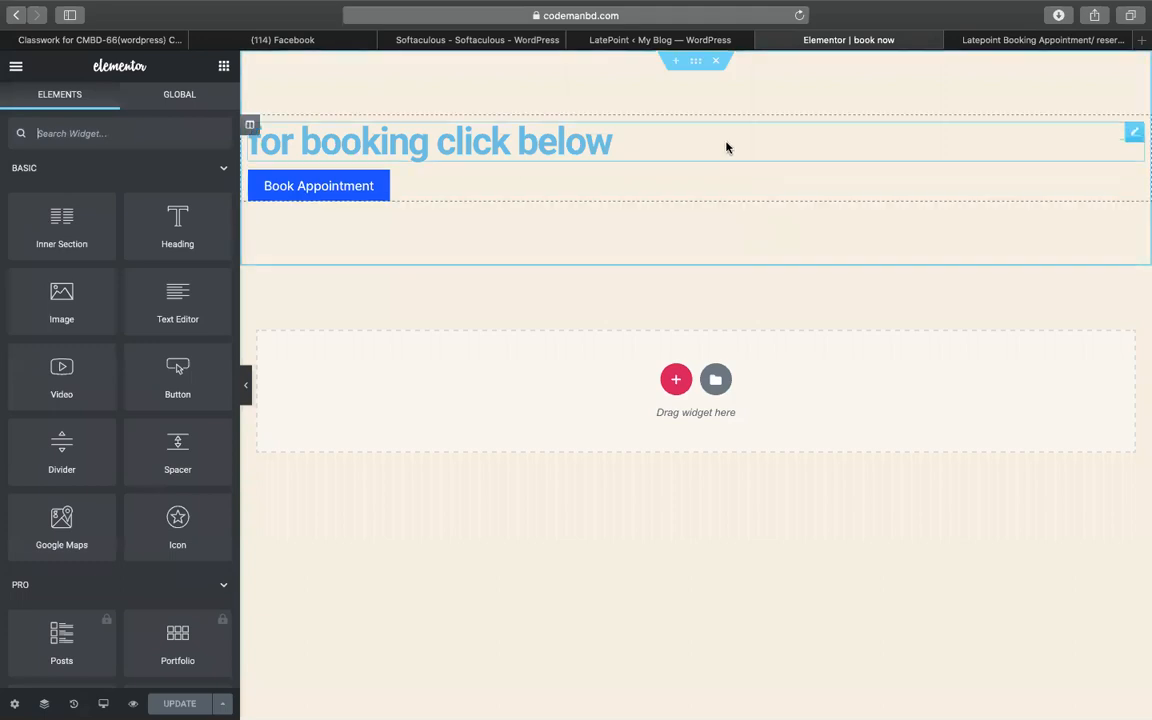
- Delete the heading-and-button section, discard a trial one-column section, and add a three-column section
{"action": "left_click", "coordinate": [716, 62]}
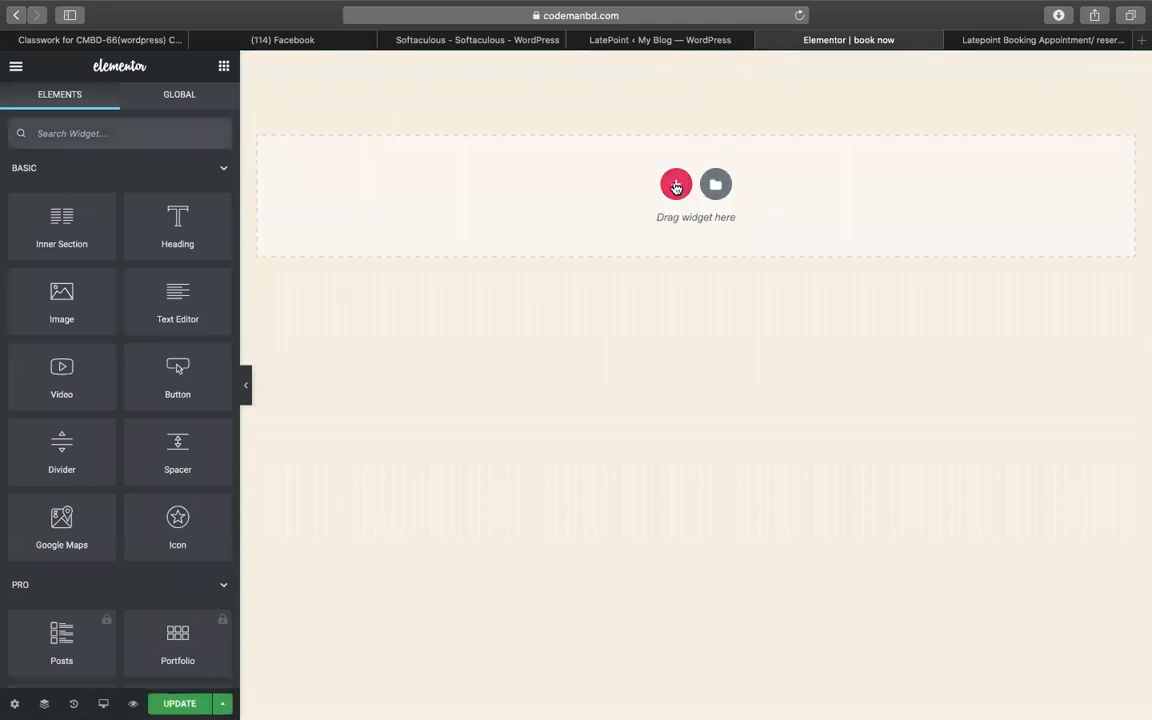
{"action": "left_click", "coordinate": [674, 182]}
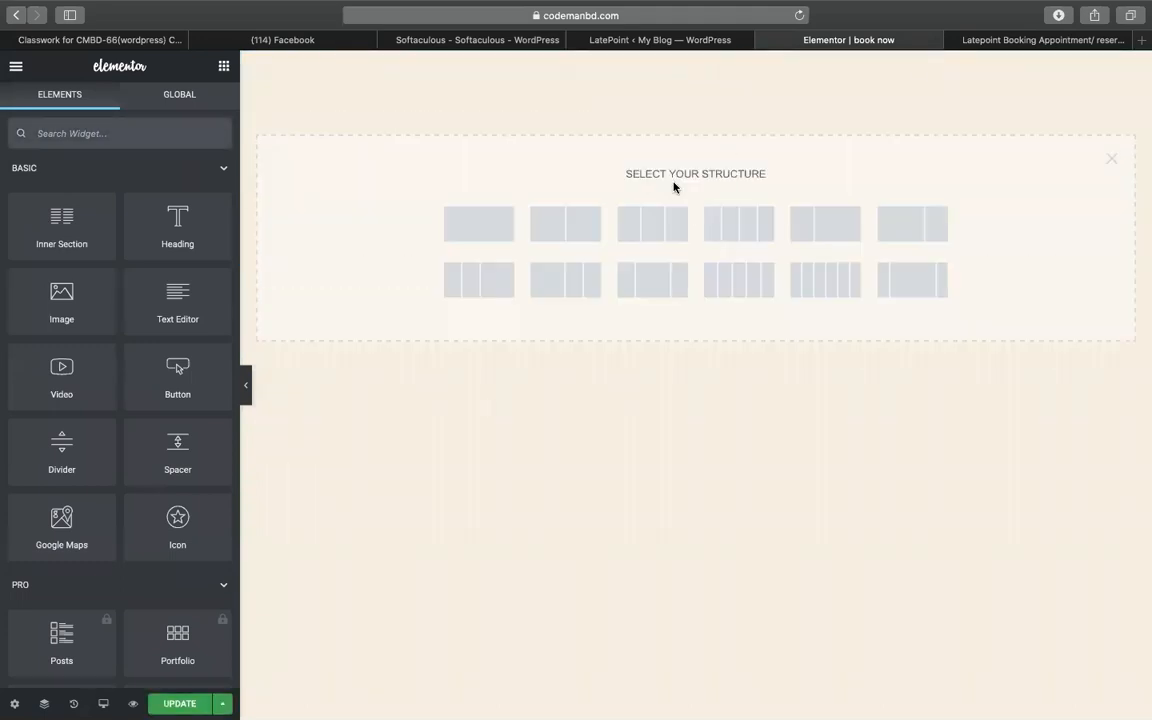
{"action": "left_click", "coordinate": [457, 233]}
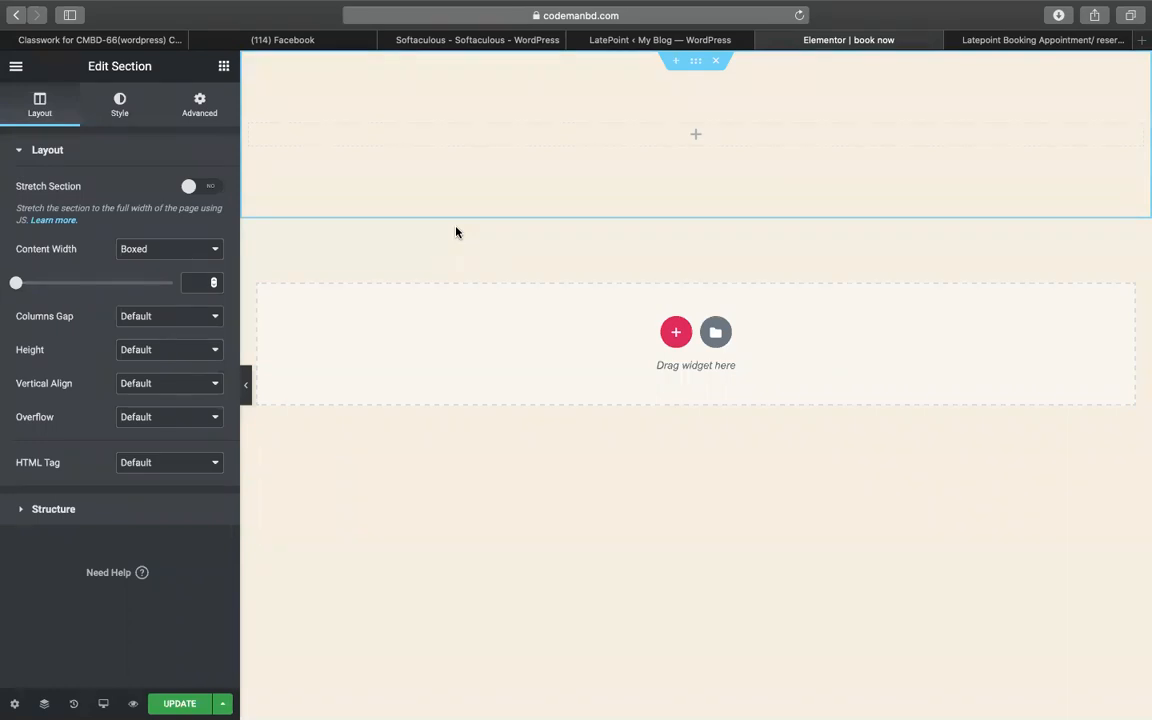
{"action": "left_click", "coordinate": [716, 61]}
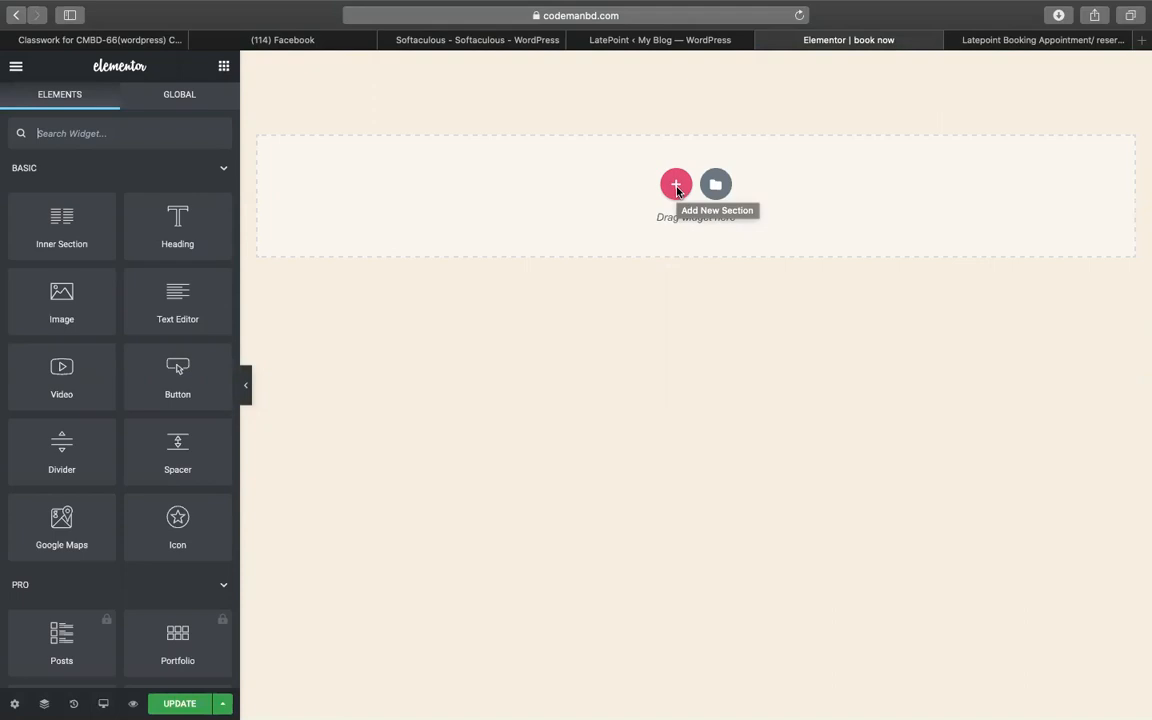
{"action": "left_click", "coordinate": [678, 190]}
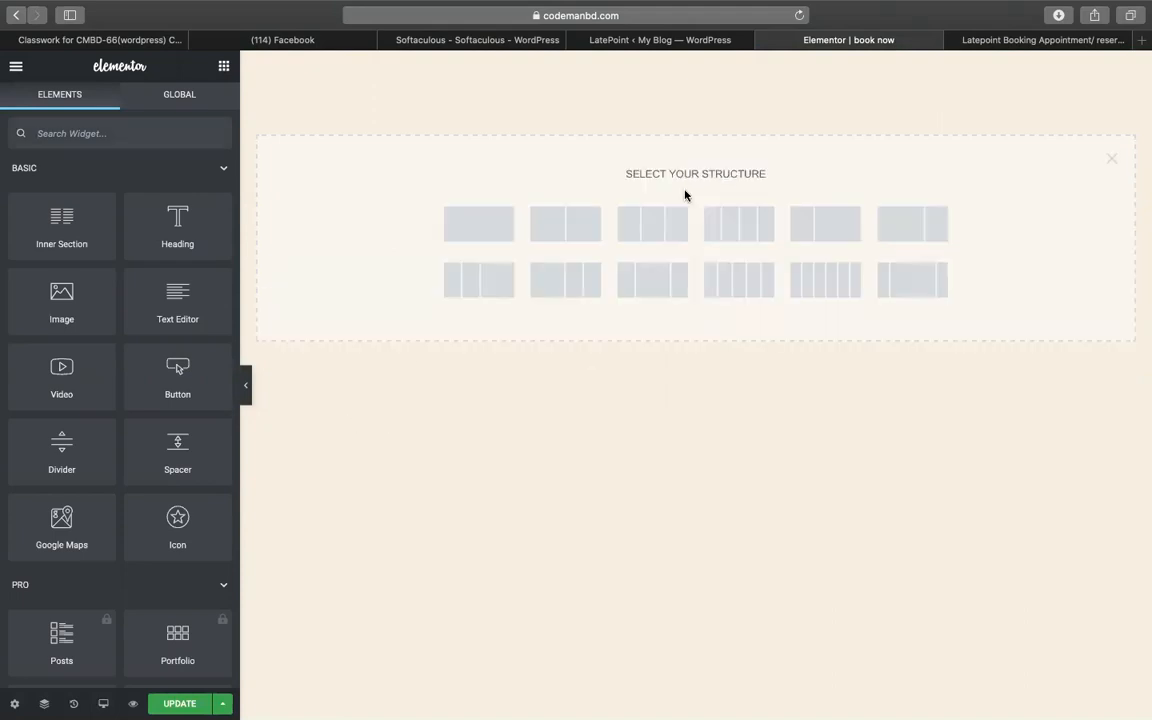
{"action": "left_click", "coordinate": [664, 242]}
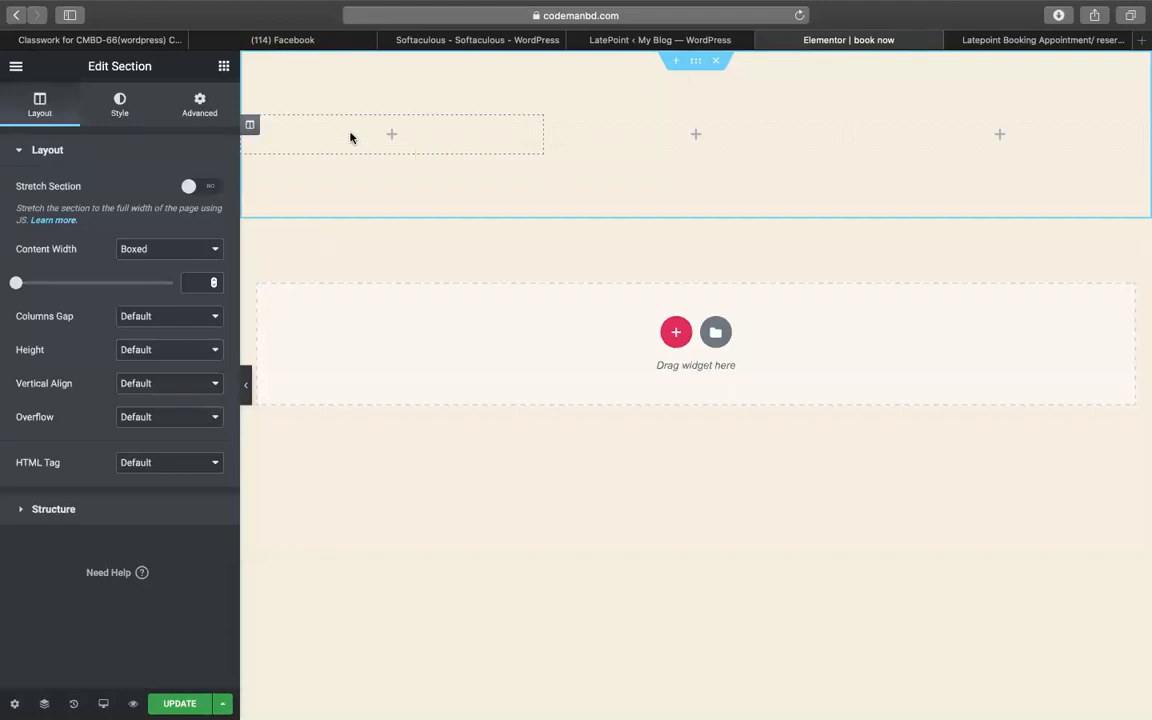
- Add an Image widget with the green fi logo f.png to the first column
{"action": "left_click", "coordinate": [224, 66]}
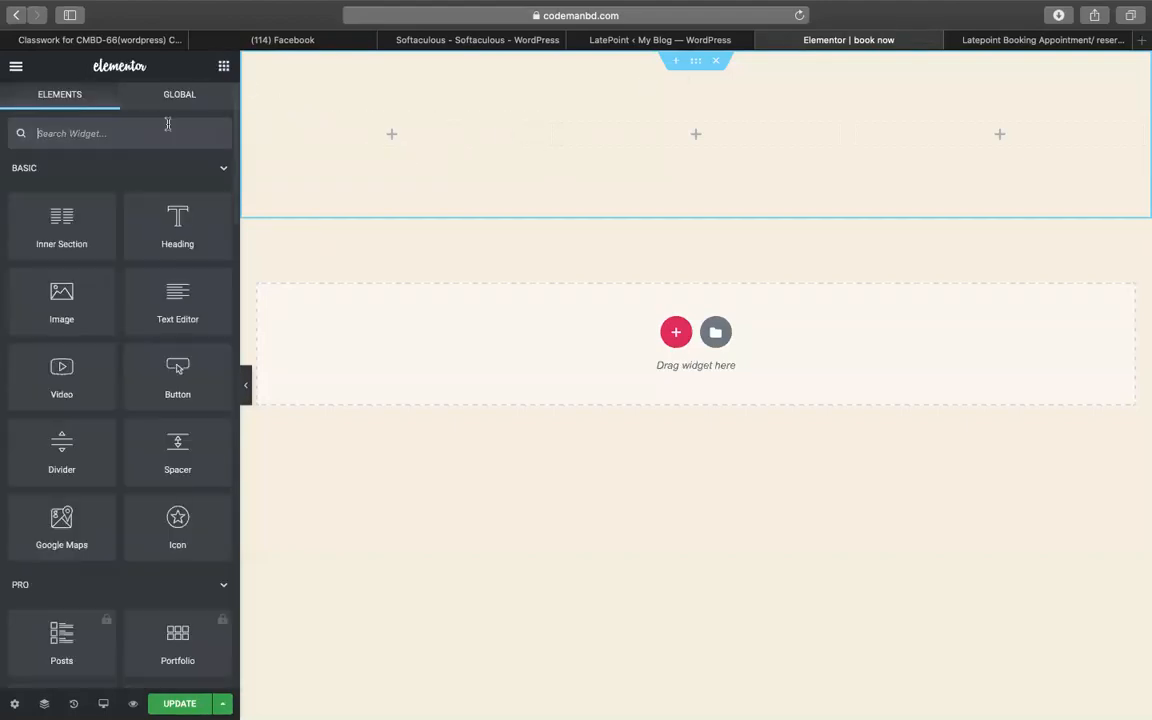
{"action": "left_click_drag", "start_coordinate": [60, 290], "coordinate": [368, 139]}
{"action": "left_click", "coordinate": [178, 233]}
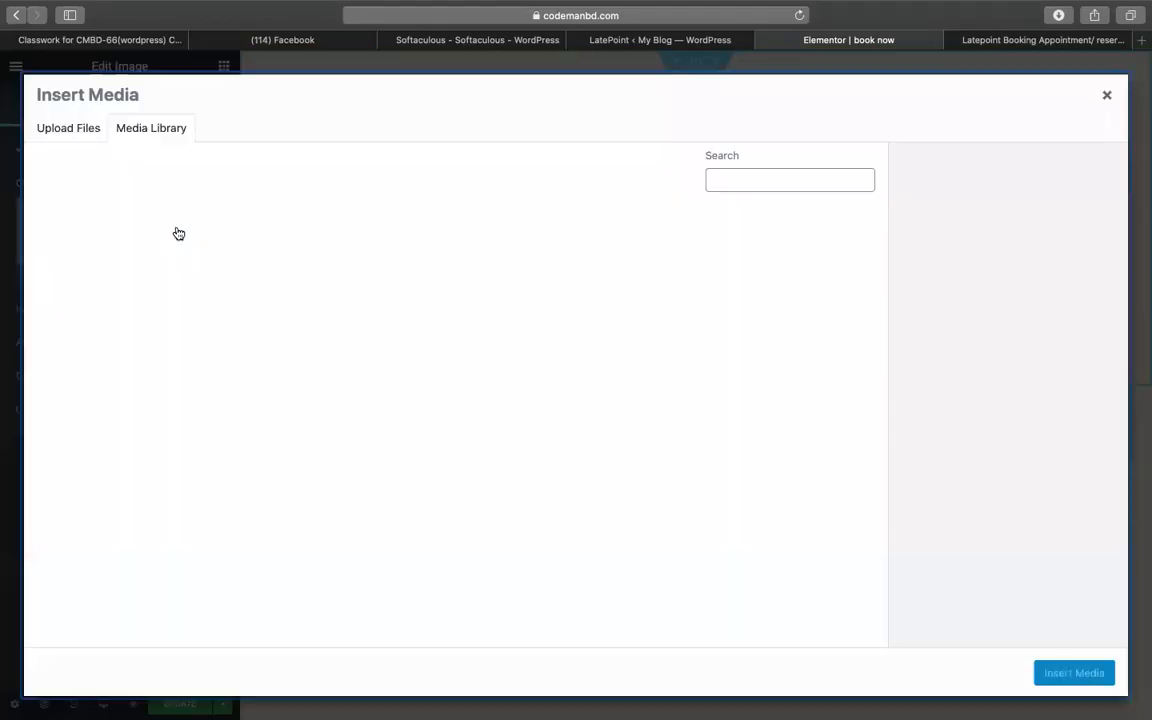
{"action": "left_click", "coordinate": [300, 263]}
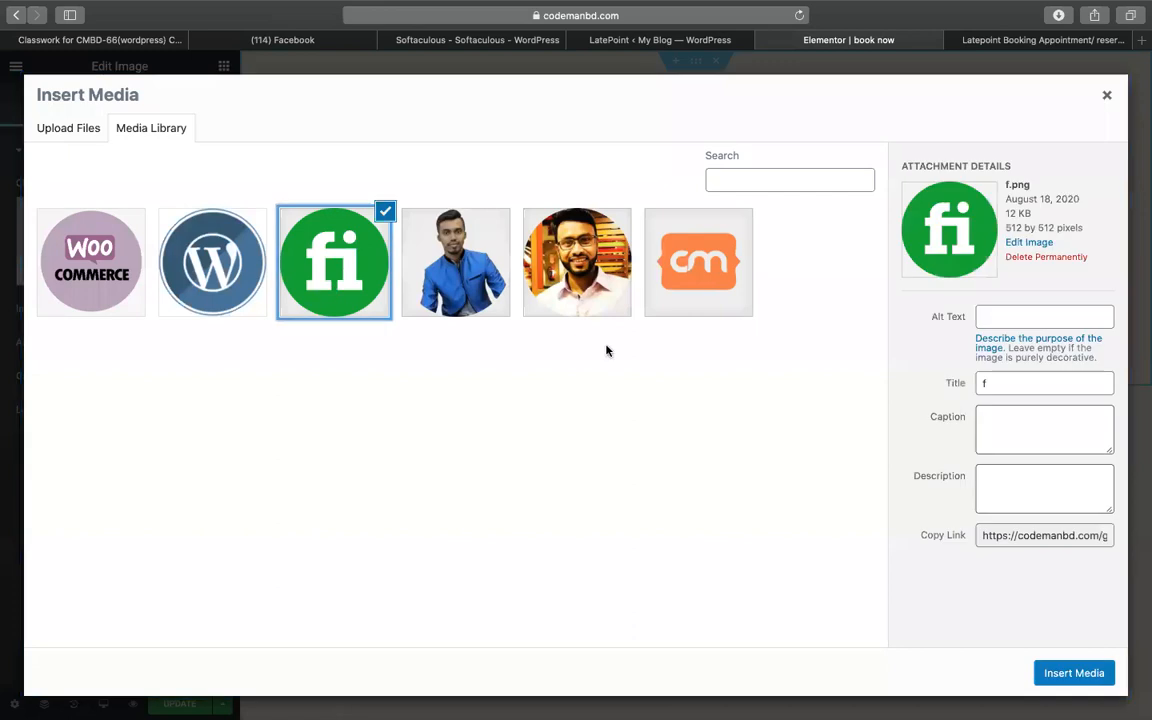
{"action": "left_click", "coordinate": [1069, 680]}
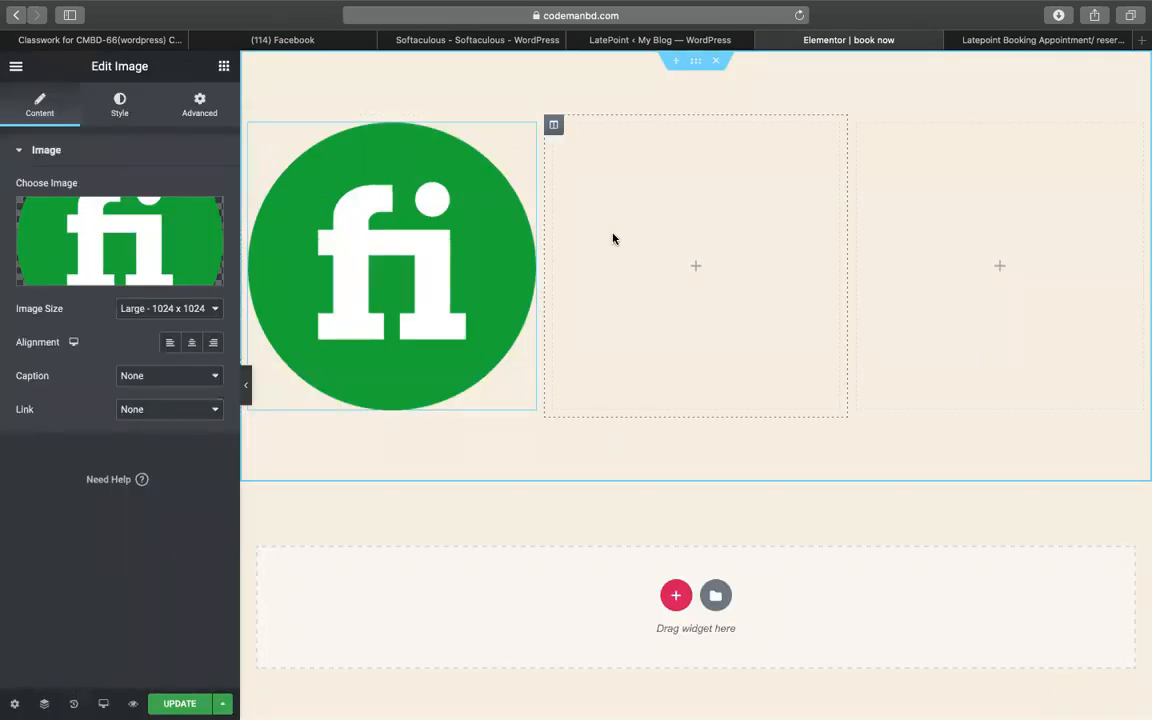
- Add a Shortcode widget below the logo with the LatePoint book button, category changed from 25 to 1
{"action": "left_click", "coordinate": [224, 68]}
{"action": "type", "text": "sh"}
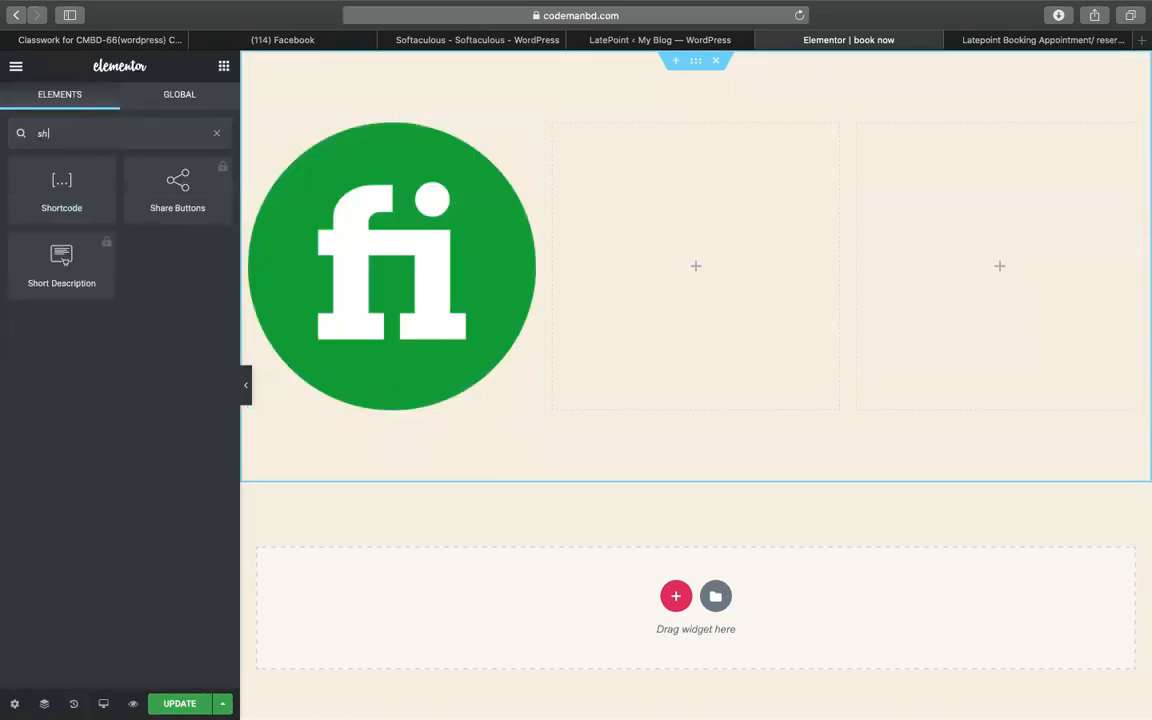
{"action": "left_click_drag", "start_coordinate": [59, 202], "coordinate": [360, 402]}
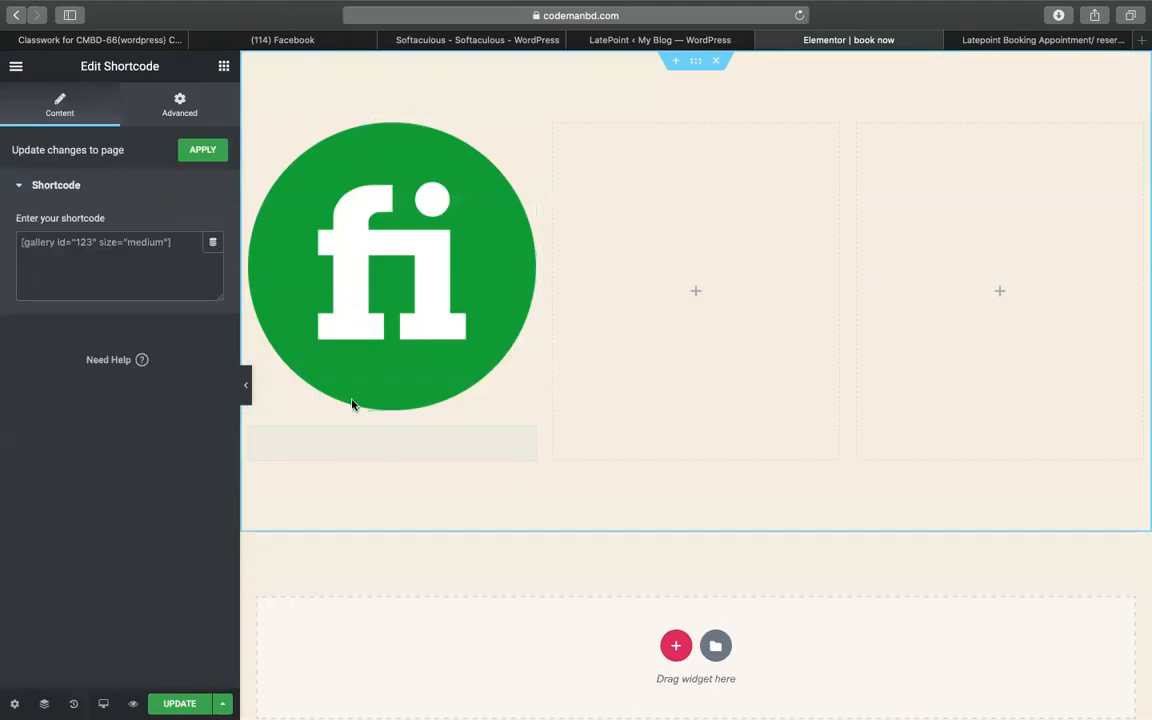
{"action": "type", "text": "[latepoint_book_button selected_service_category=\"25\"]"}
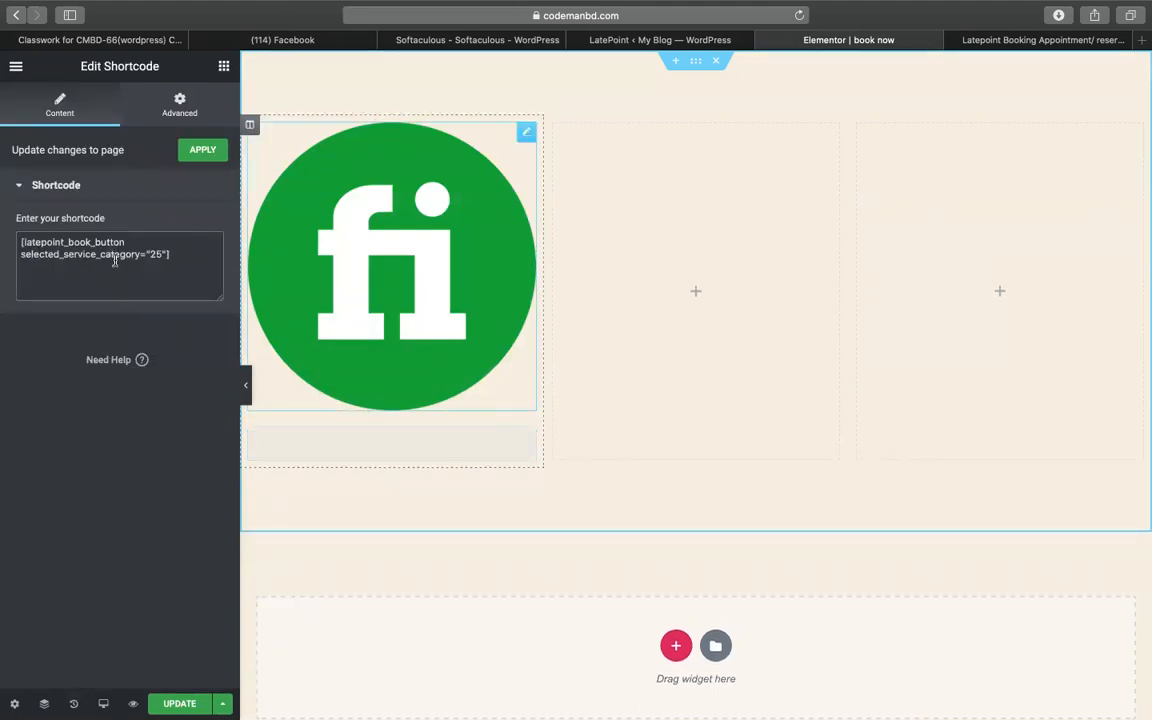
{"action": "double_click", "coordinate": [154, 254]}
{"action": "type", "text": "1"}
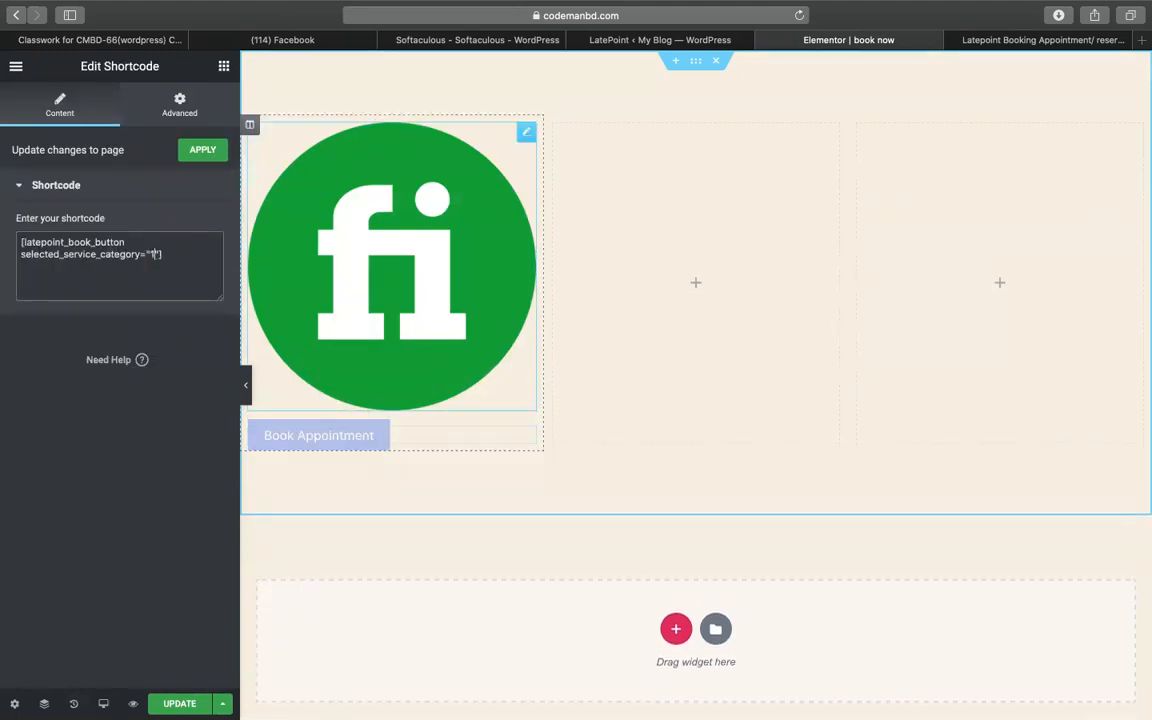
{"action": "left_click", "coordinate": [645, 40]}
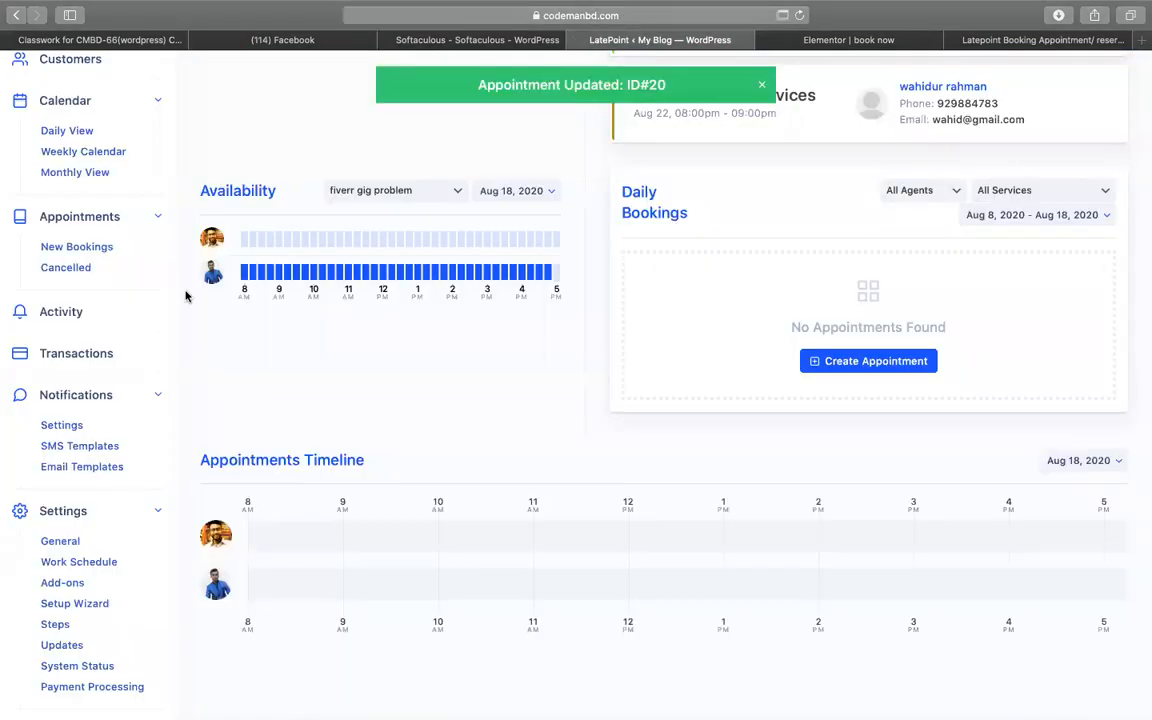
{"action": "scroll", "coordinate": [69, 265], "scroll_direction": "up", "scroll_amount": 5}
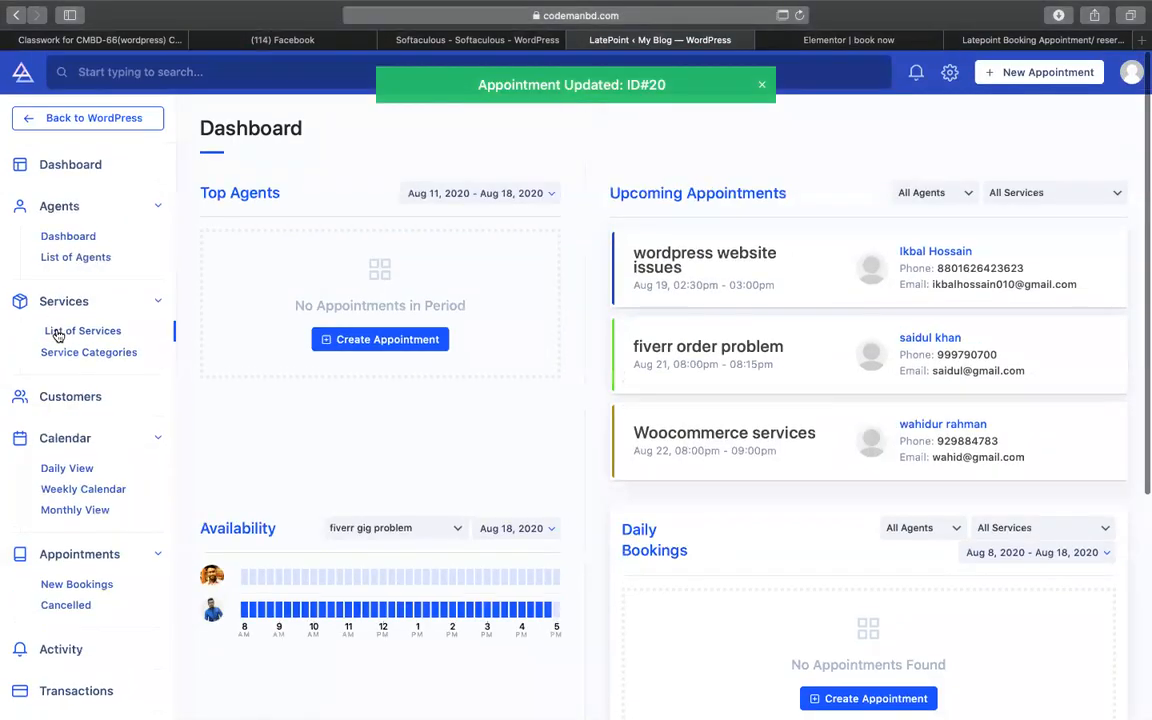
{"action": "left_click", "coordinate": [65, 353]}
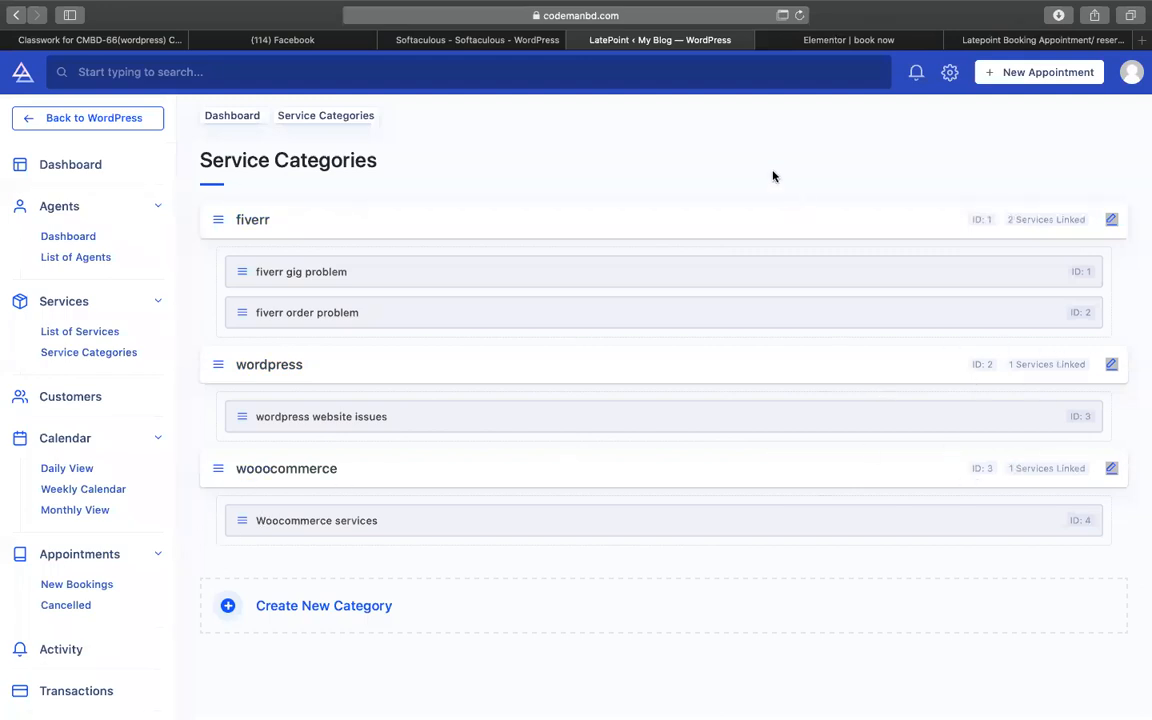
{"action": "left_click", "coordinate": [848, 40]}
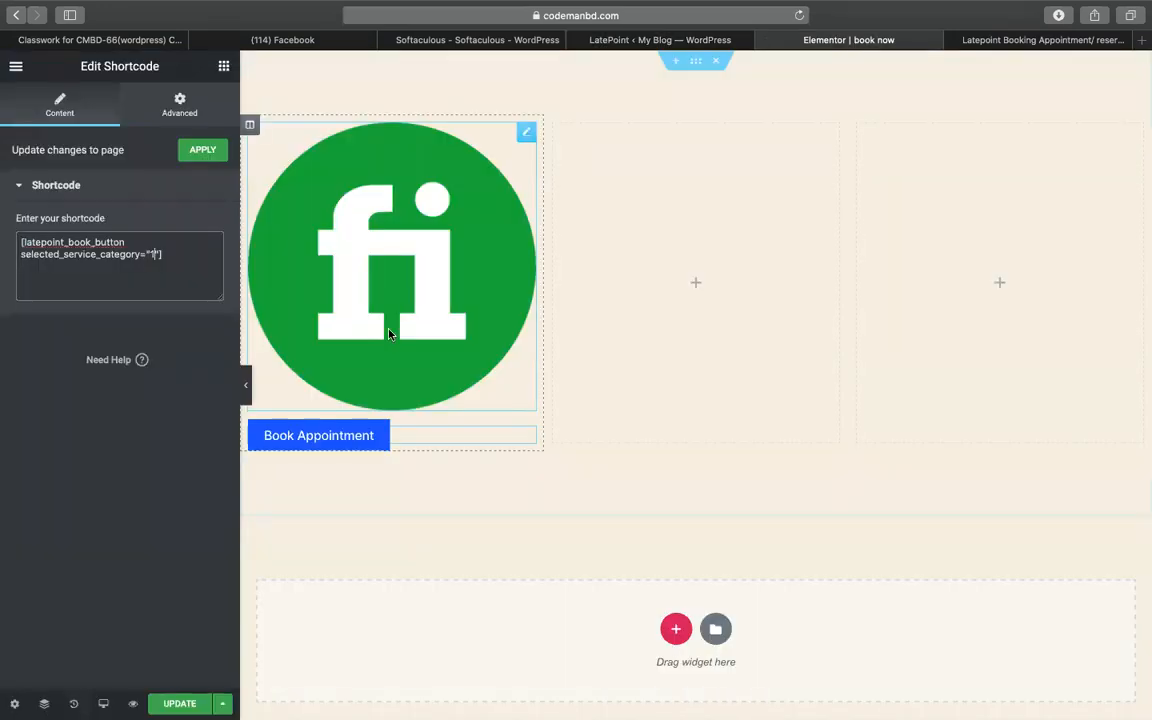
- Unlink the shortcode's padding and try a percent-based left padding value
{"action": "left_click", "coordinate": [168, 101]}
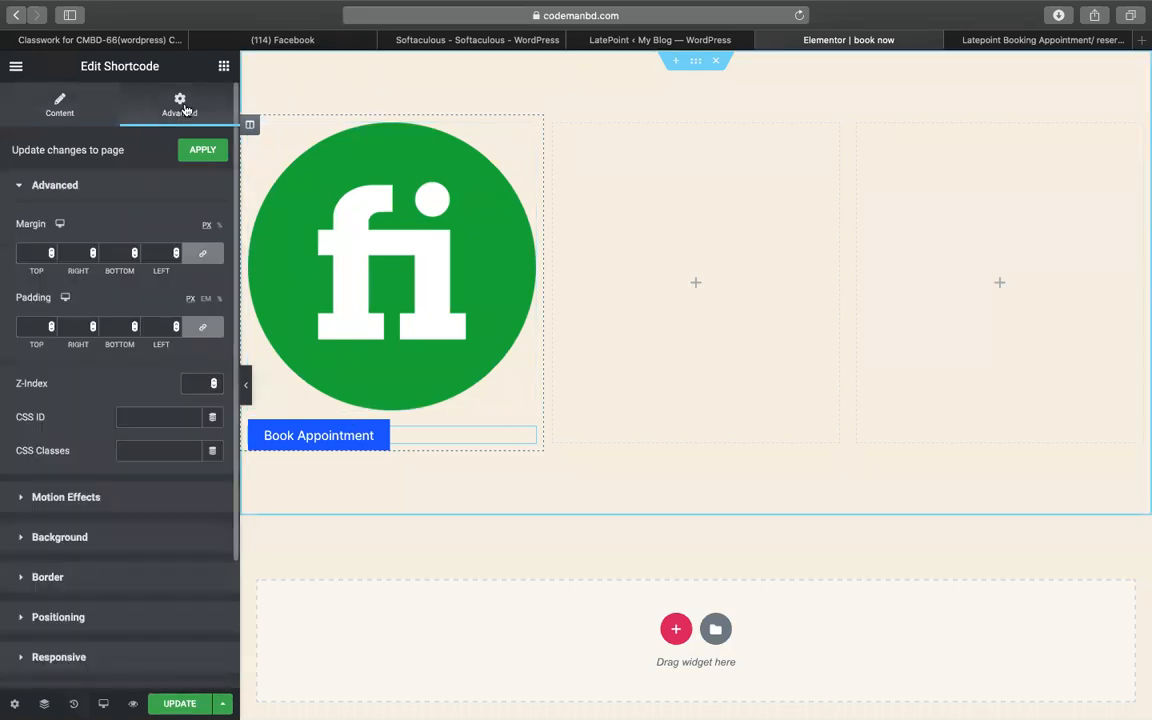
{"action": "left_click", "coordinate": [204, 329]}
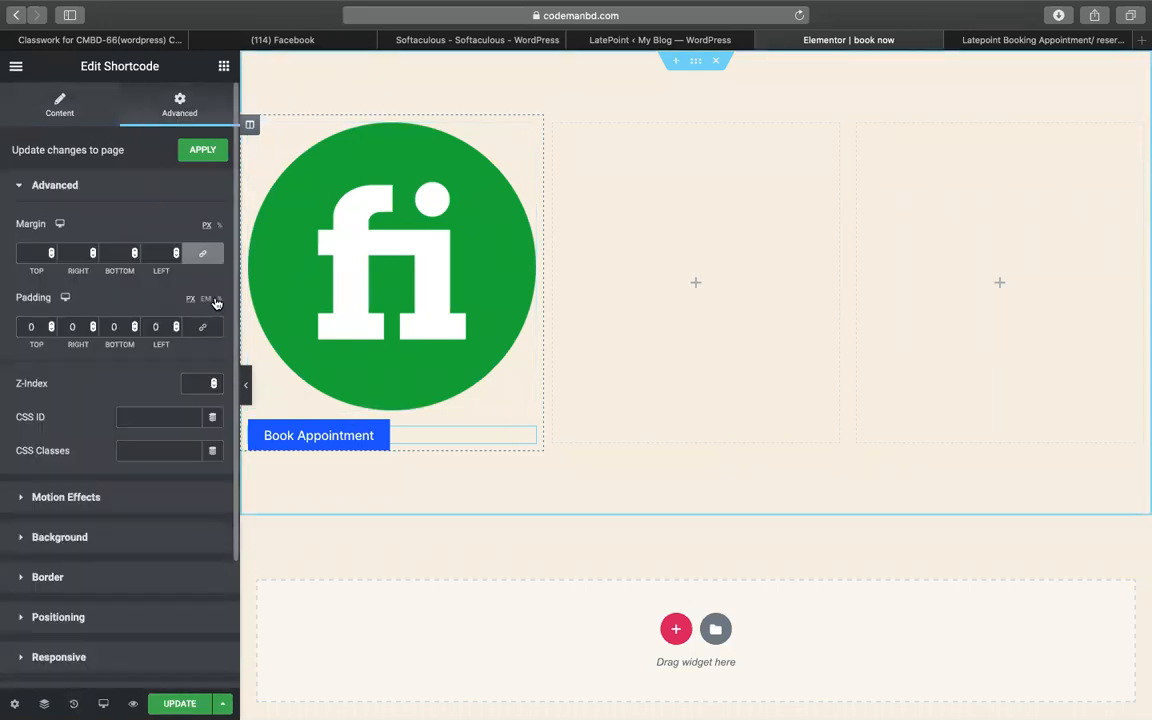
{"action": "left_click", "coordinate": [218, 300]}
{"action": "left_click", "coordinate": [161, 327]}
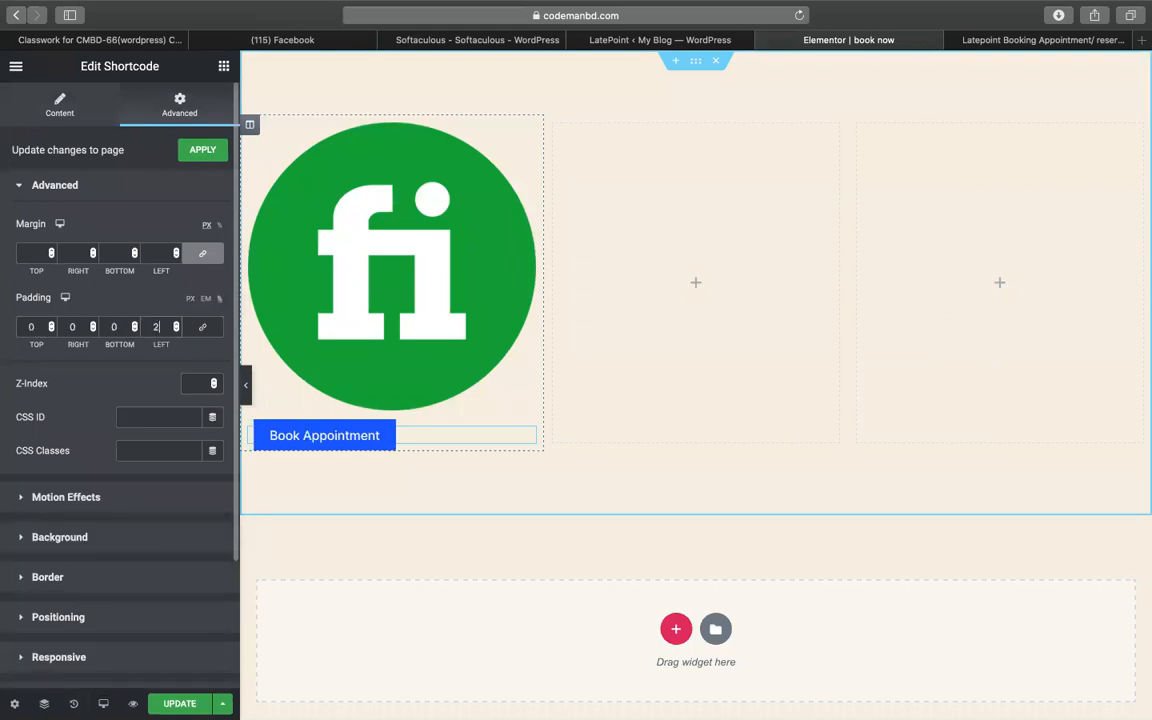
{"action": "type", "text": "20"}
{"action": "key", "text": "Up"}
{"action": "key", "text": "Up"}
{"action": "key", "text": "Up"}
{"action": "key", "text": "Up"}
{"action": "key", "text": "Up"}
{"action": "key", "text": "Up"}
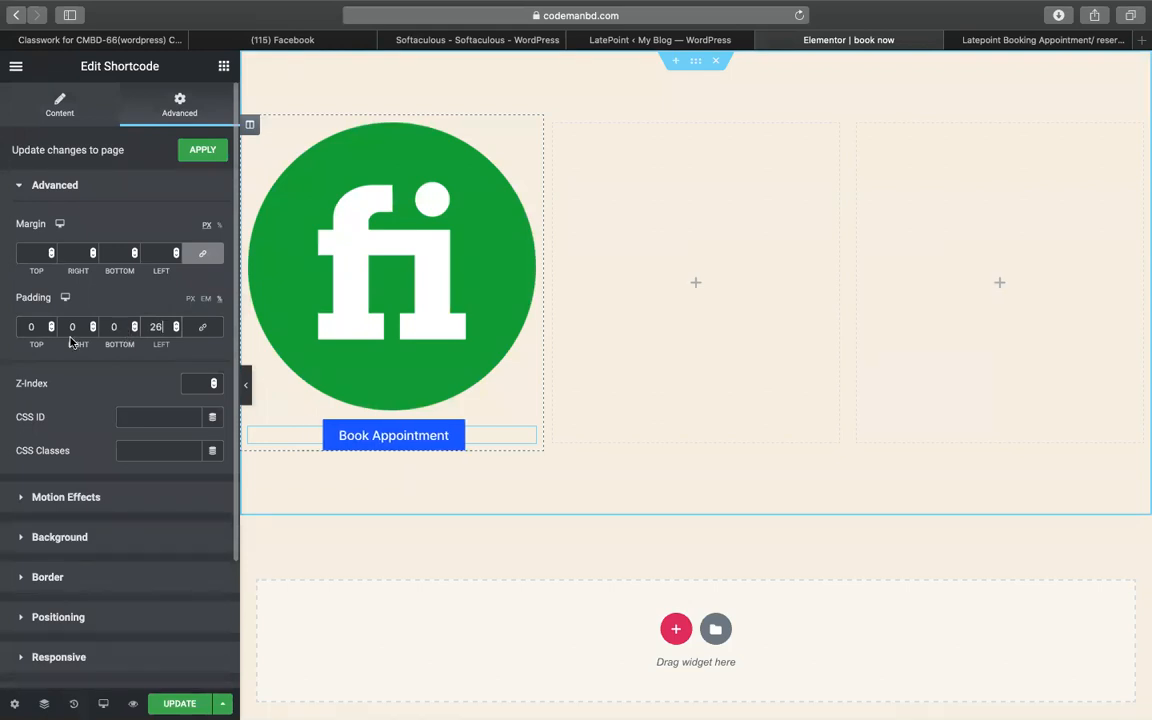
{"action": "type", "text": "6"}
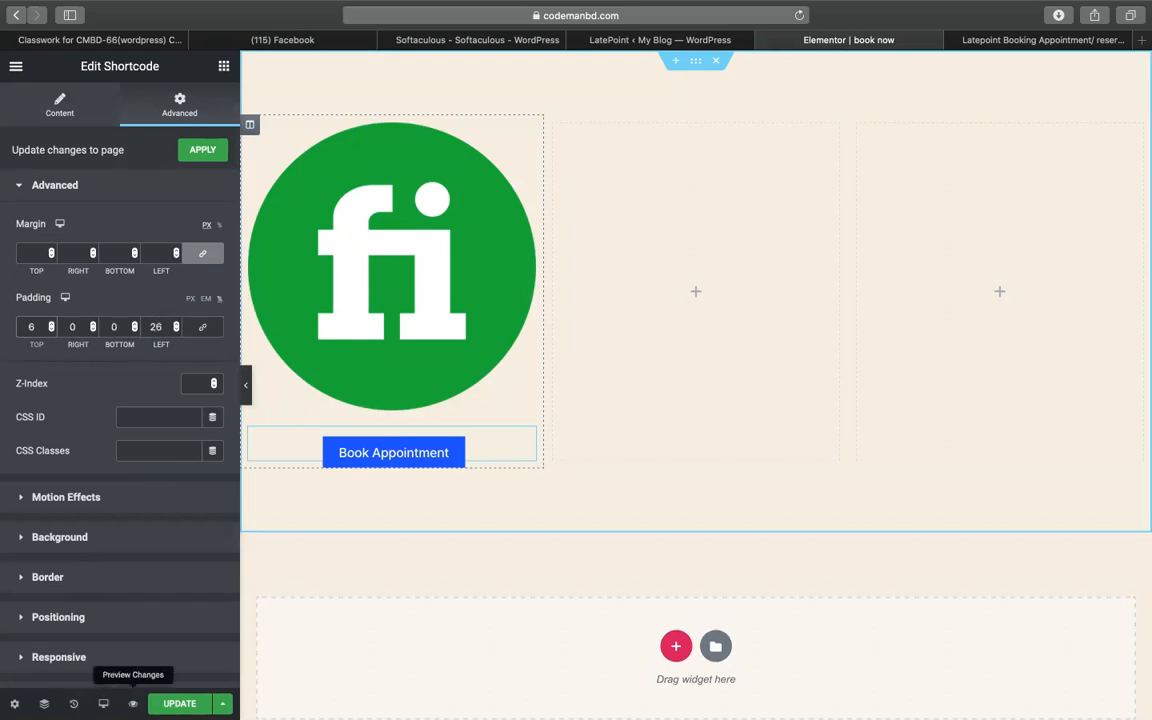
- Preview the page at mobile width, then switch back to desktop
{"action": "left_click", "coordinate": [103, 703]}
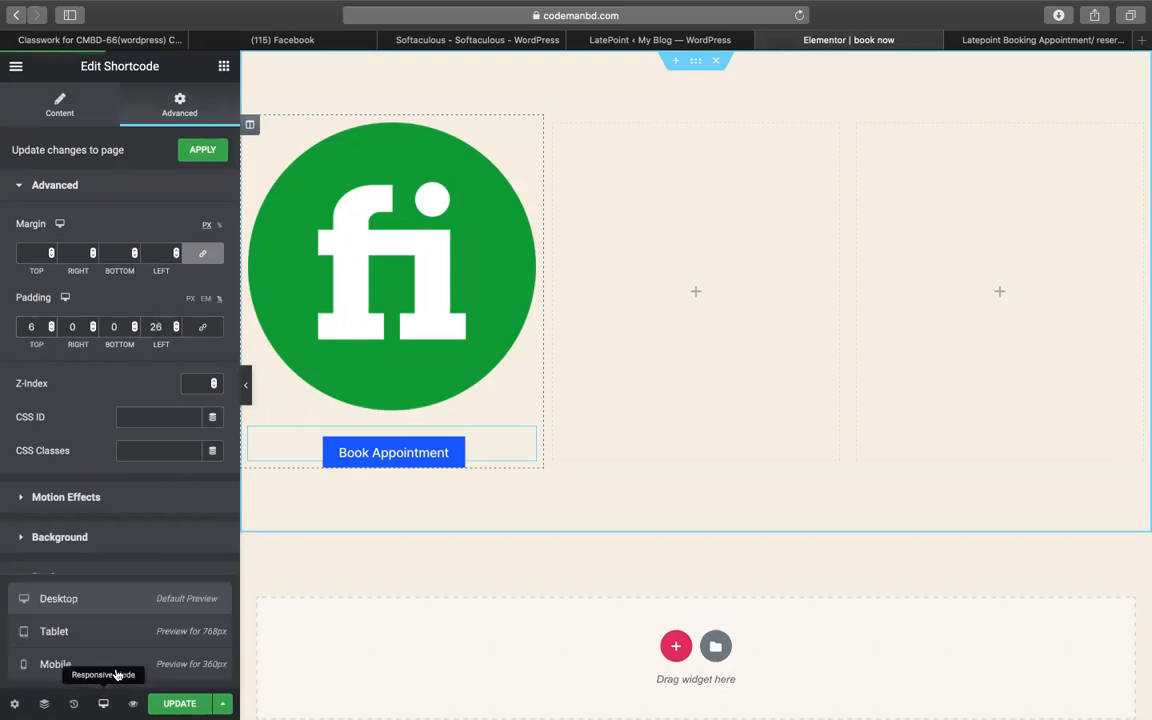
{"action": "left_click", "coordinate": [125, 661]}
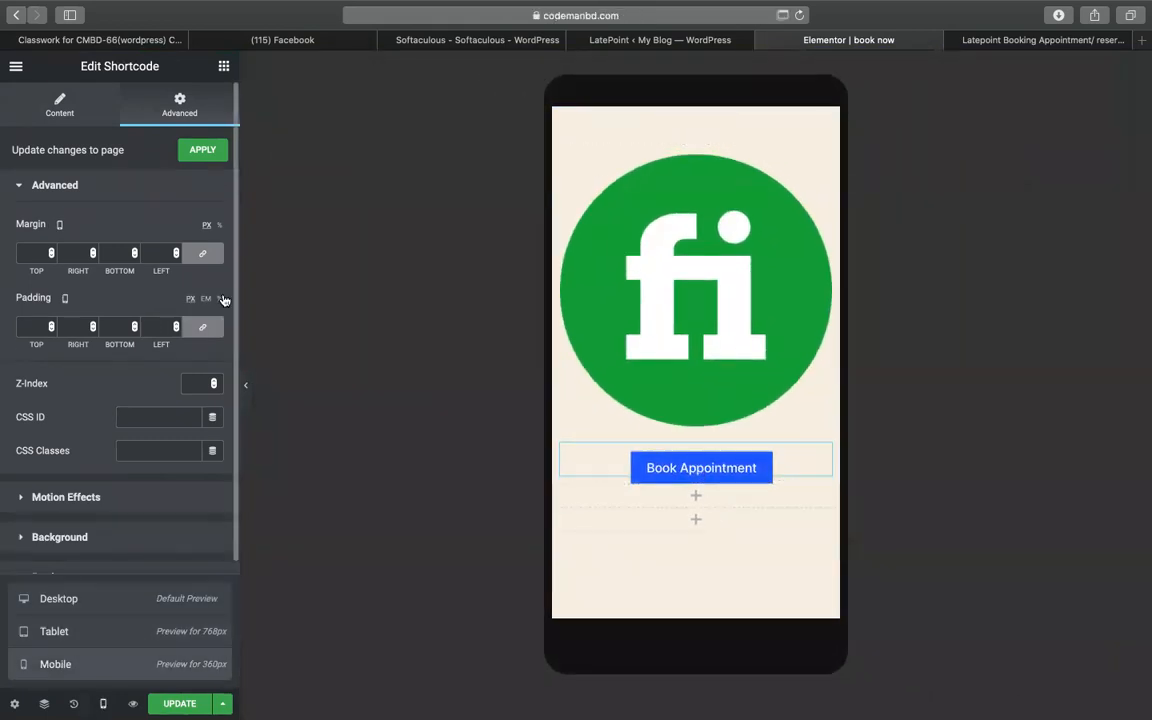
{"action": "left_click", "coordinate": [192, 302]}
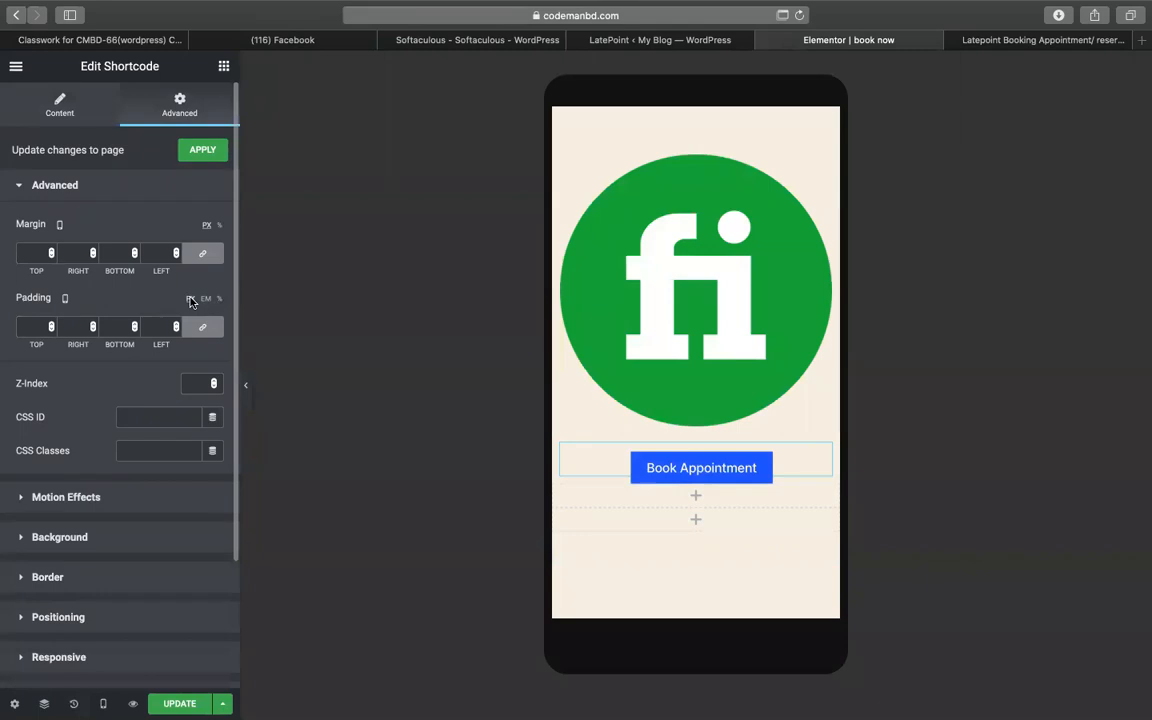
{"action": "left_click", "coordinate": [103, 703]}
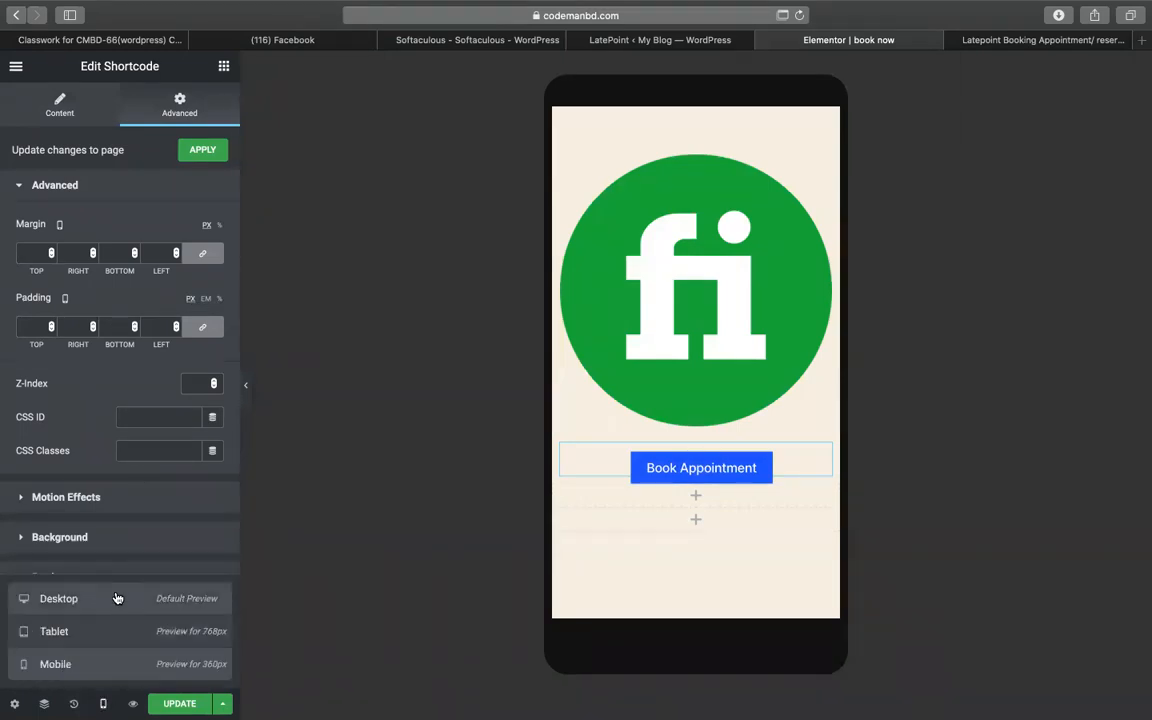
{"action": "left_click", "coordinate": [58, 598]}
{"action": "left_click", "coordinate": [163, 328]}
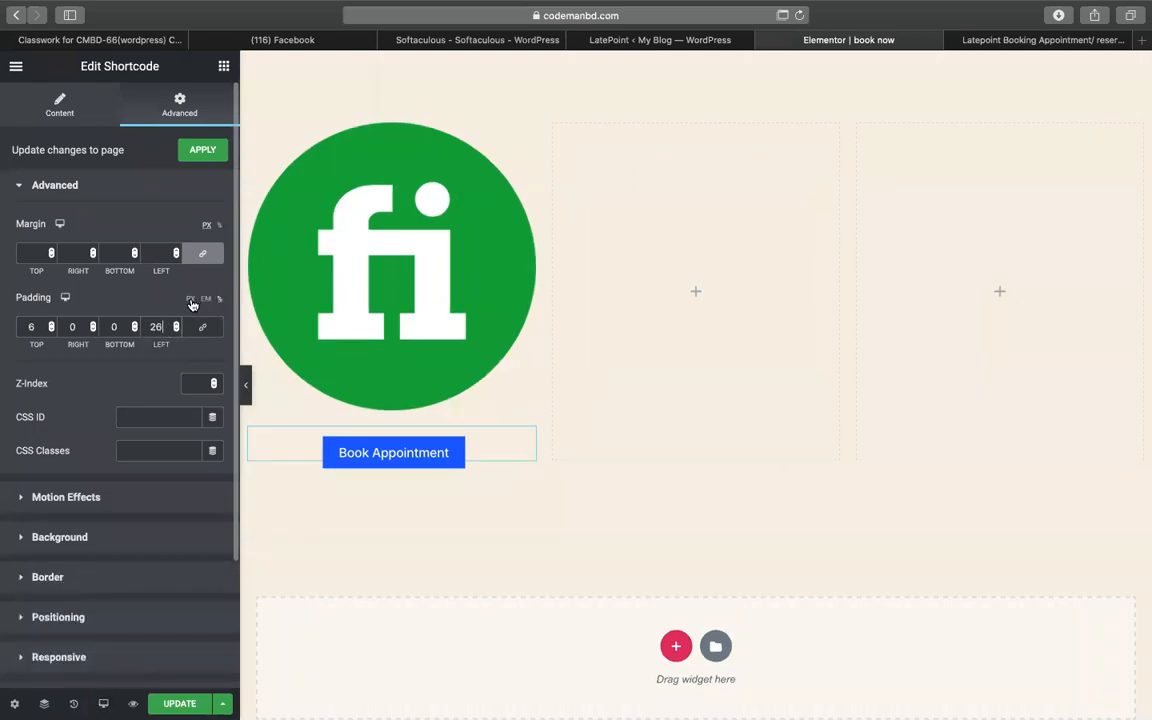
- Clear the padding values and set left padding to 50, then raise it to 99
{"action": "left_click", "coordinate": [192, 301]}
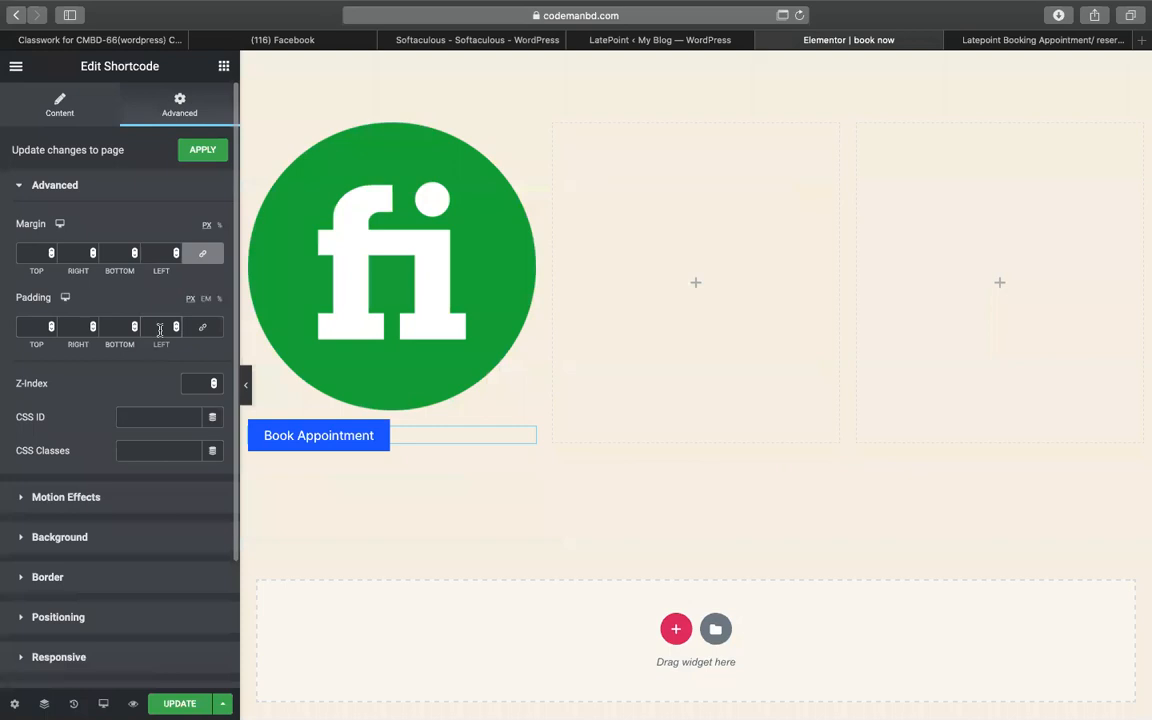
{"action": "left_click", "coordinate": [160, 329]}
{"action": "type", "text": "50"}
{"action": "key", "text": "Up"}
{"action": "key", "text": "Up"}
{"action": "key", "text": "Up"}
{"action": "key", "text": "Up"}
{"action": "key", "text": "Up"}
{"action": "key", "text": "Up"}
{"action": "key", "text": "Up"}
{"action": "key", "text": "Up"}
{"action": "key", "text": "Up"}
{"action": "key", "text": "Up"}
{"action": "key", "text": "Up"}
{"action": "key", "text": "Up"}
{"action": "key", "text": "Up"}
{"action": "key", "text": "Up"}
{"action": "key", "text": "Up"}
{"action": "key", "text": "Up"}
{"action": "key", "text": "Up"}
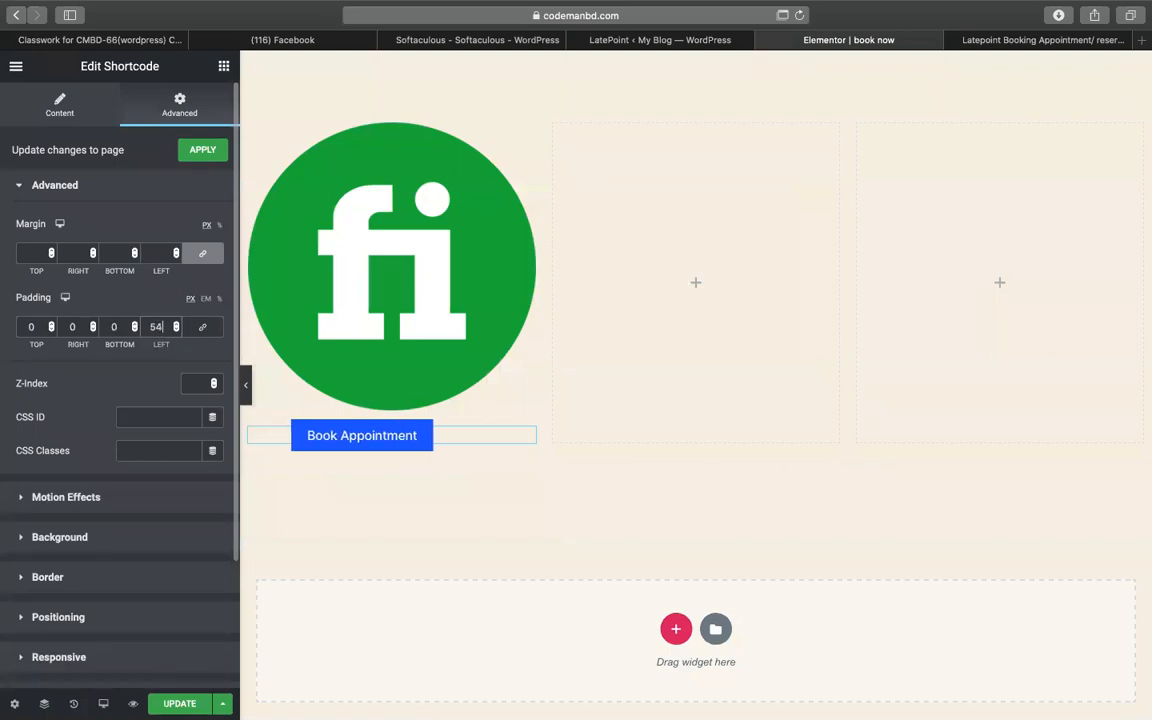
{"action": "key", "text": "Up"}
{"action": "key", "text": "Up"}
{"action": "key", "text": "Up"}
{"action": "key", "text": "Up"}
{"action": "key", "text": "Up"}
{"action": "key", "text": "Up"}
{"action": "key", "text": "Up"}
{"action": "key", "text": "Up"}
{"action": "key", "text": "Up"}
{"action": "key", "text": "Up"}
{"action": "key", "text": "Up"}
{"action": "key", "text": "Up"}
{"action": "key", "text": "Up"}
{"action": "key", "text": "Up"}
{"action": "key", "text": "Up"}
{"action": "key", "text": "Up"}
{"action": "key", "text": "Up"}
{"action": "key", "text": "Up"}
{"action": "key", "text": "Up"}
{"action": "key", "text": "Up"}
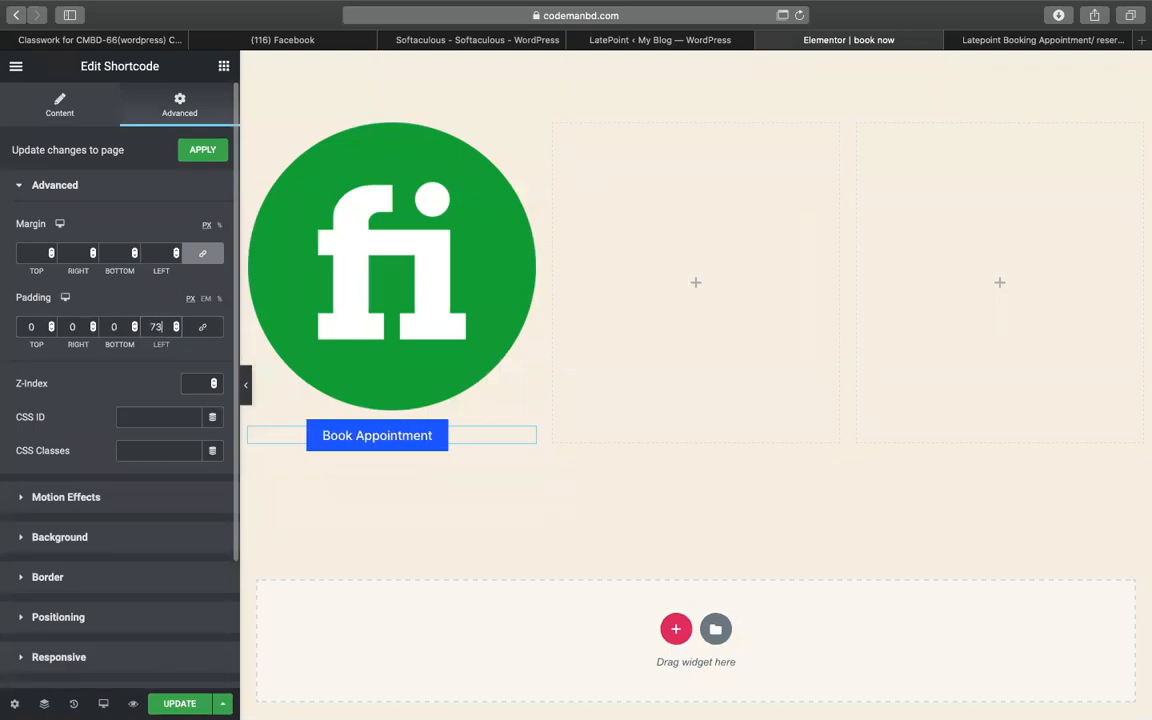
{"action": "key", "text": "Up"}
{"action": "key", "text": "Up"}
{"action": "key", "text": "Up"}
{"action": "key", "text": "Up"}
{"action": "key", "text": "Up"}
{"action": "key", "text": "Up"}
{"action": "key", "text": "Up"}
{"action": "key", "text": "Up"}
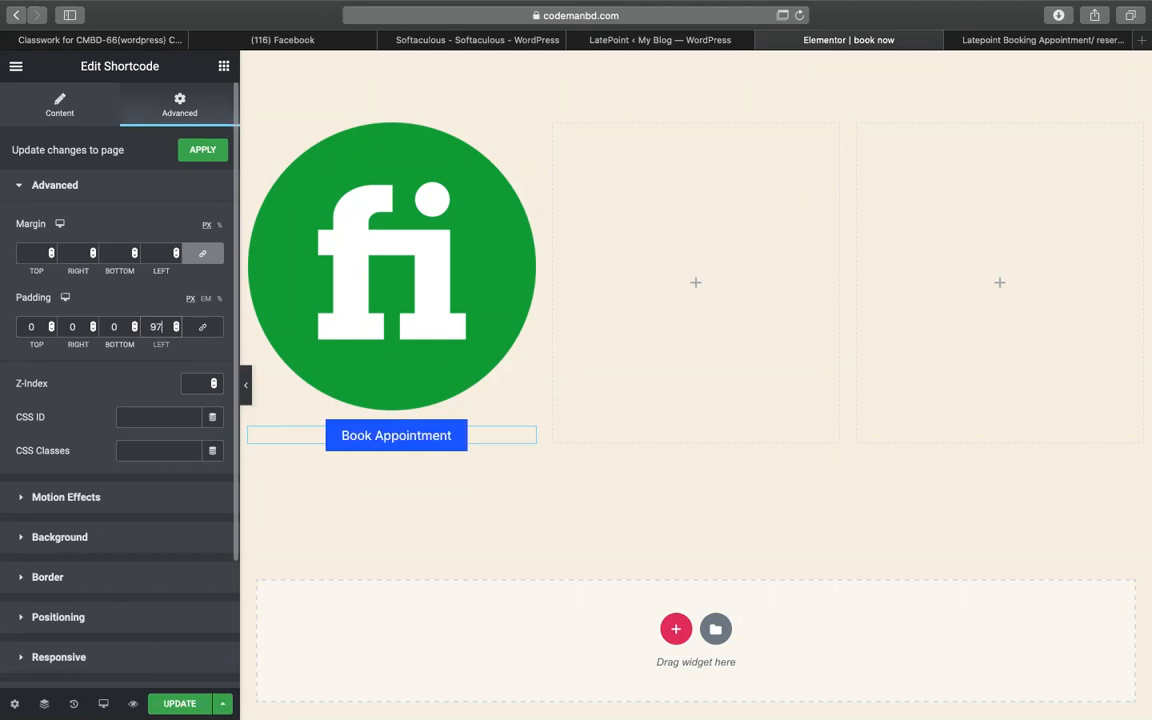
- Check the 99 left padding in the mobile preview, then return to desktop
{"action": "left_click", "coordinate": [134, 703]}
{"action": "left_click", "coordinate": [107, 664]}
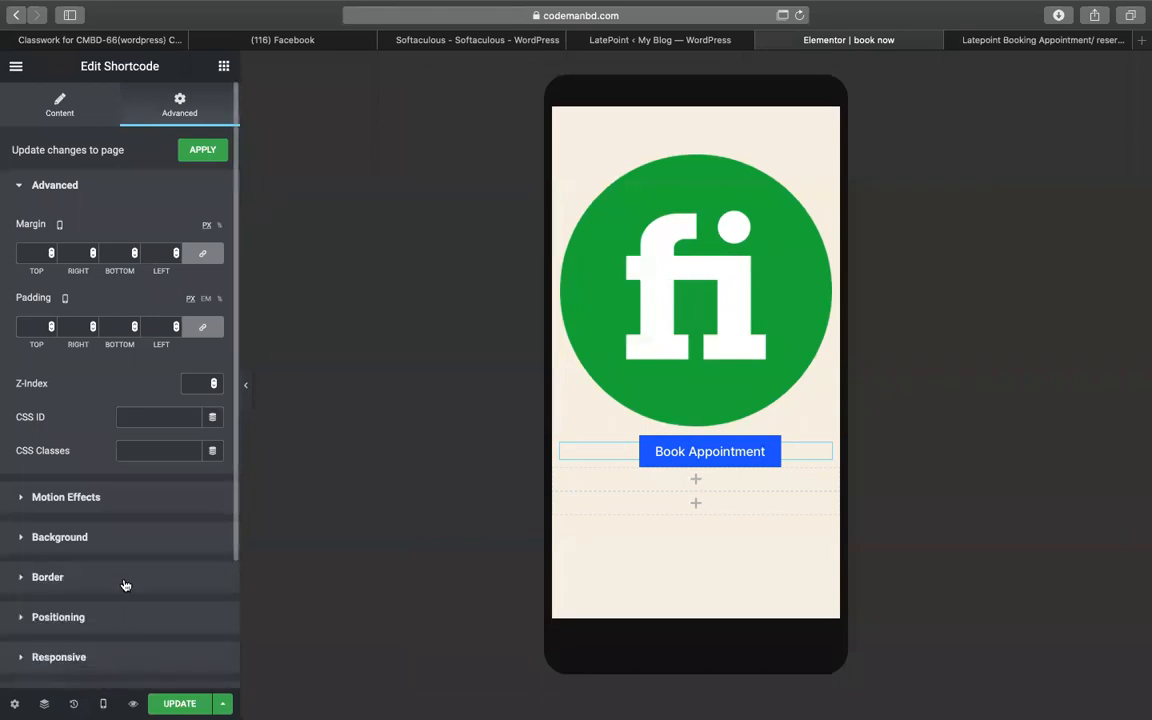
{"action": "left_click", "coordinate": [102, 702]}
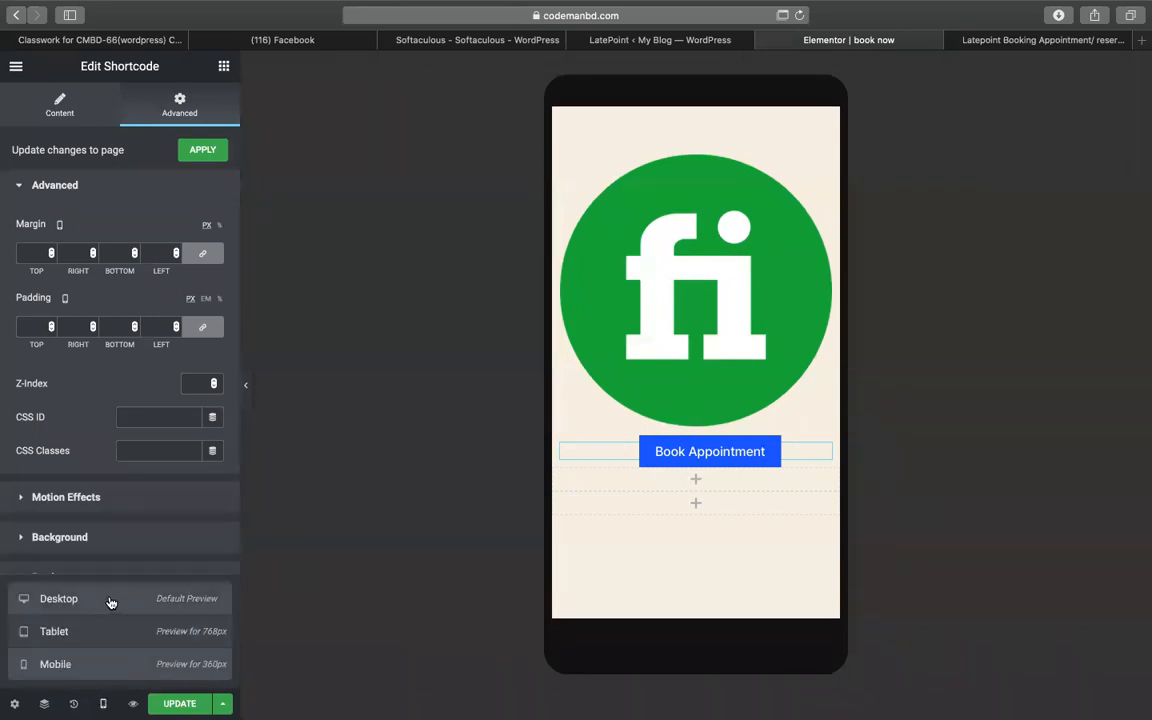
{"action": "left_click", "coordinate": [110, 600]}
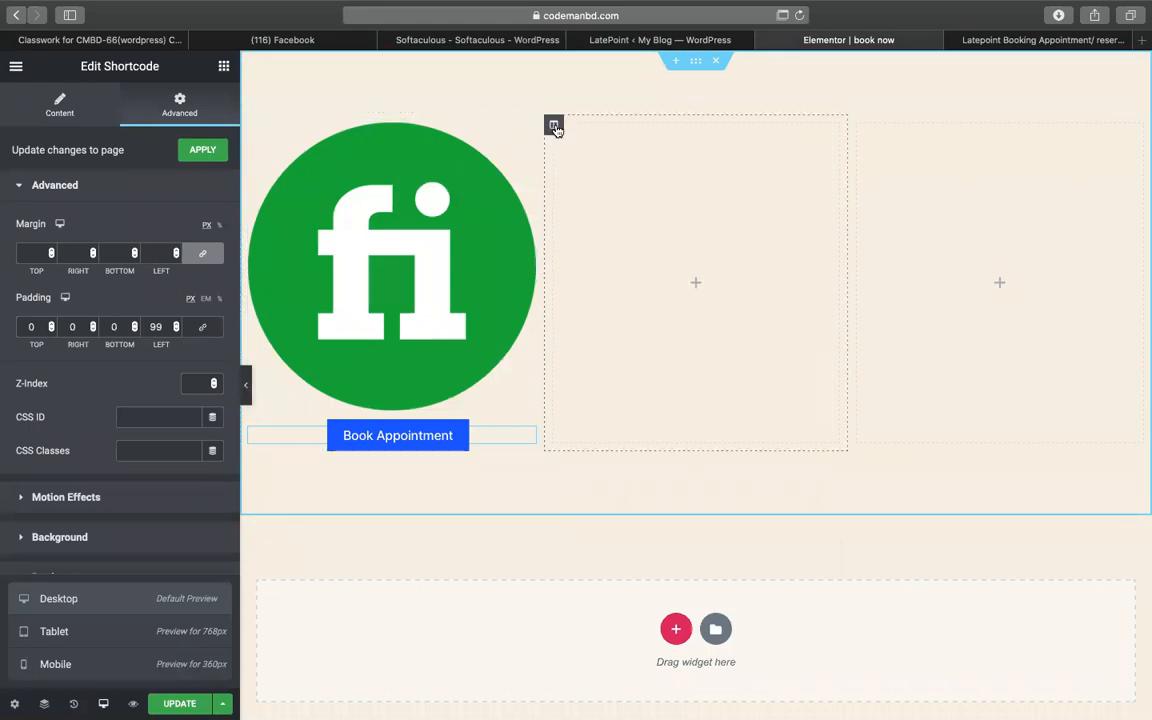
- Add a single-column section below the logo row and move the Book Appointment widget into it
{"action": "right_click", "coordinate": [555, 128]}
{"action": "left_click_drag", "start_coordinate": [480, 440], "coordinate": [581, 531]}
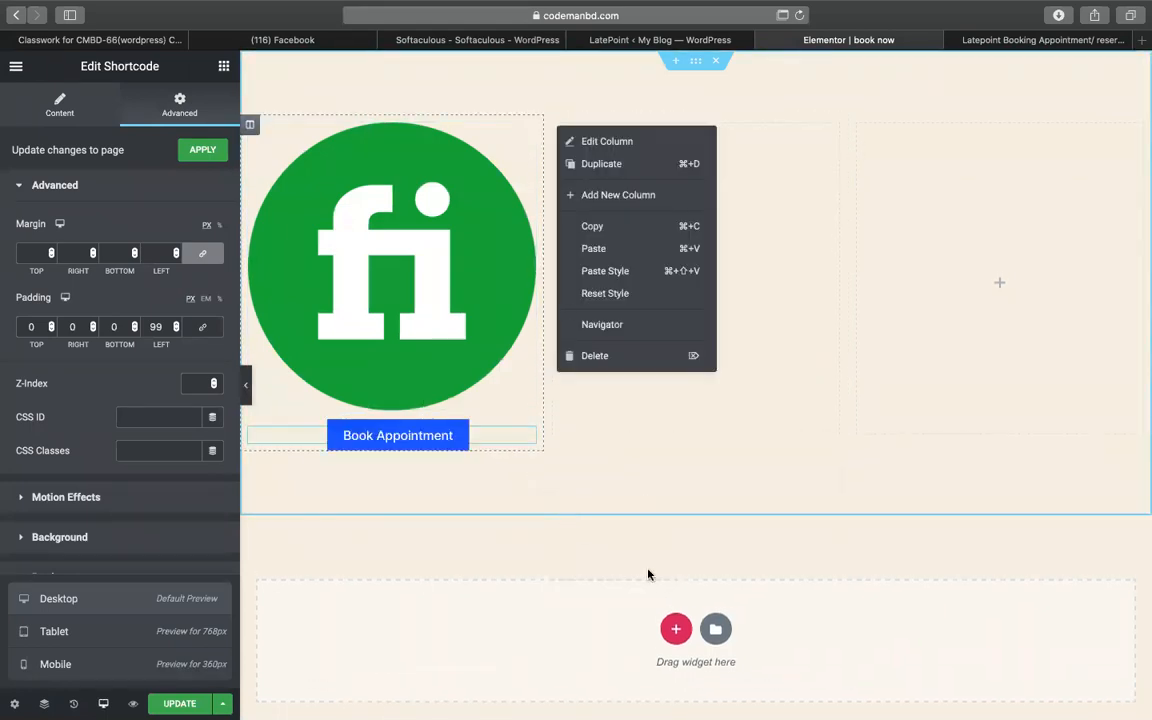
{"action": "left_click", "coordinate": [664, 624]}
{"action": "left_click", "coordinate": [481, 668]}
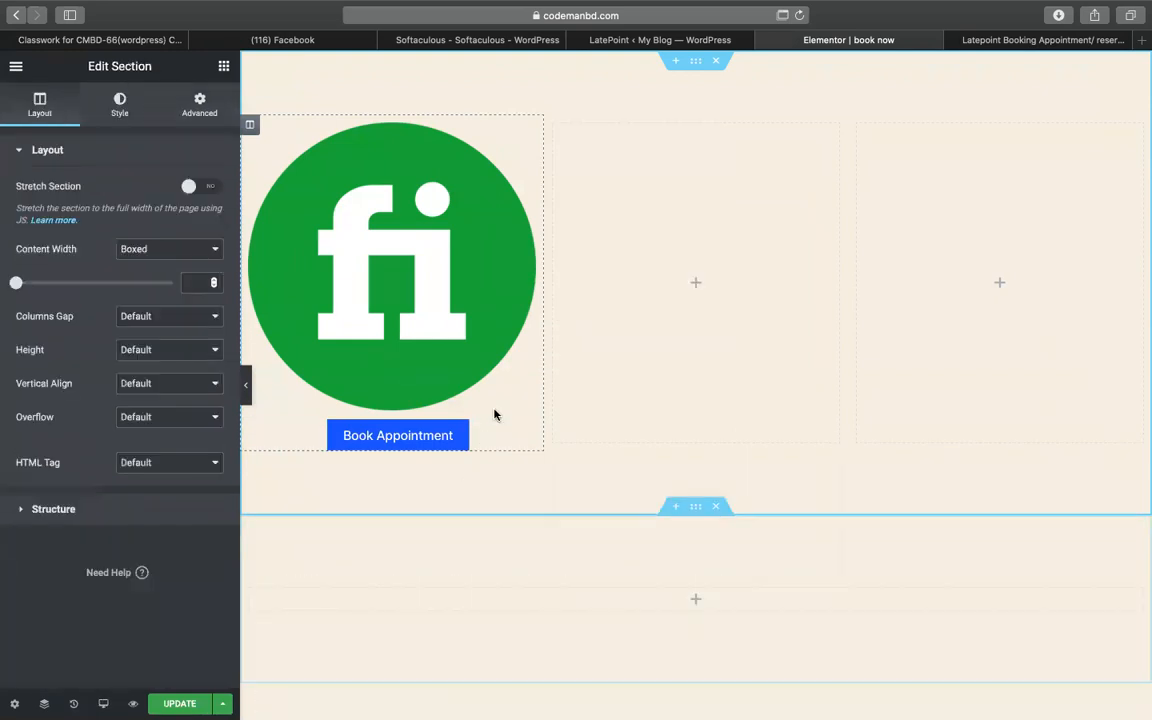
{"action": "left_click_drag", "start_coordinate": [524, 437], "coordinate": [625, 586]}
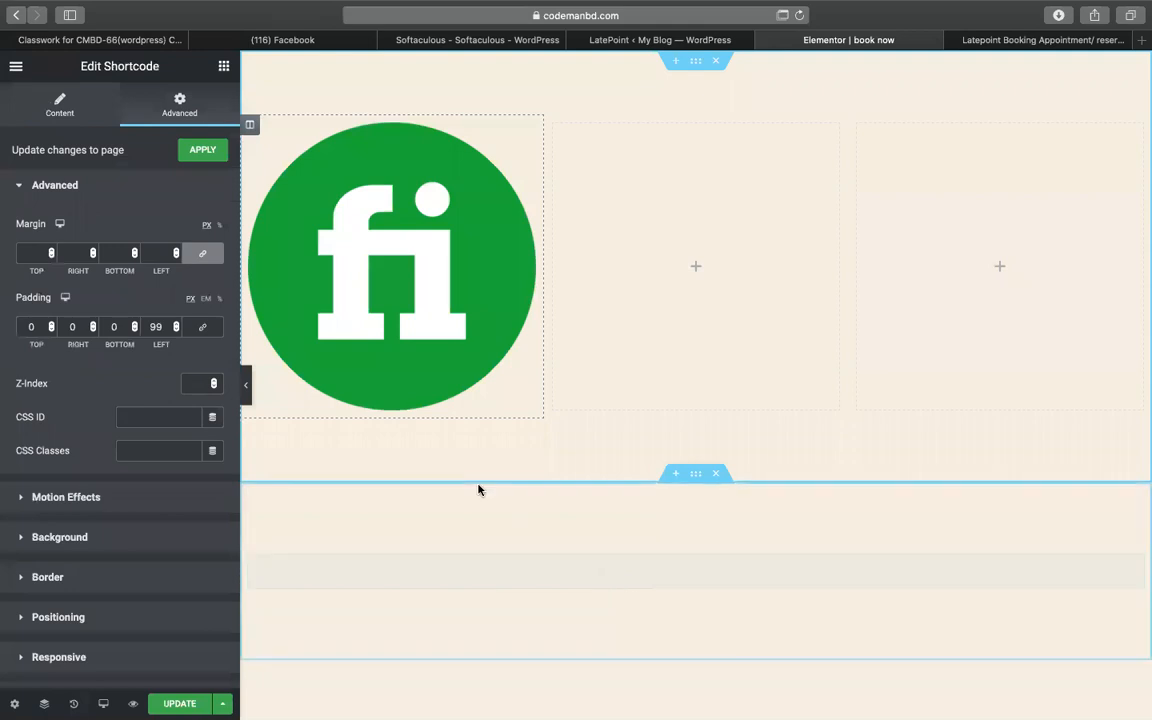
{"action": "scroll", "coordinate": [478, 489], "scroll_direction": "down", "scroll_amount": 3}
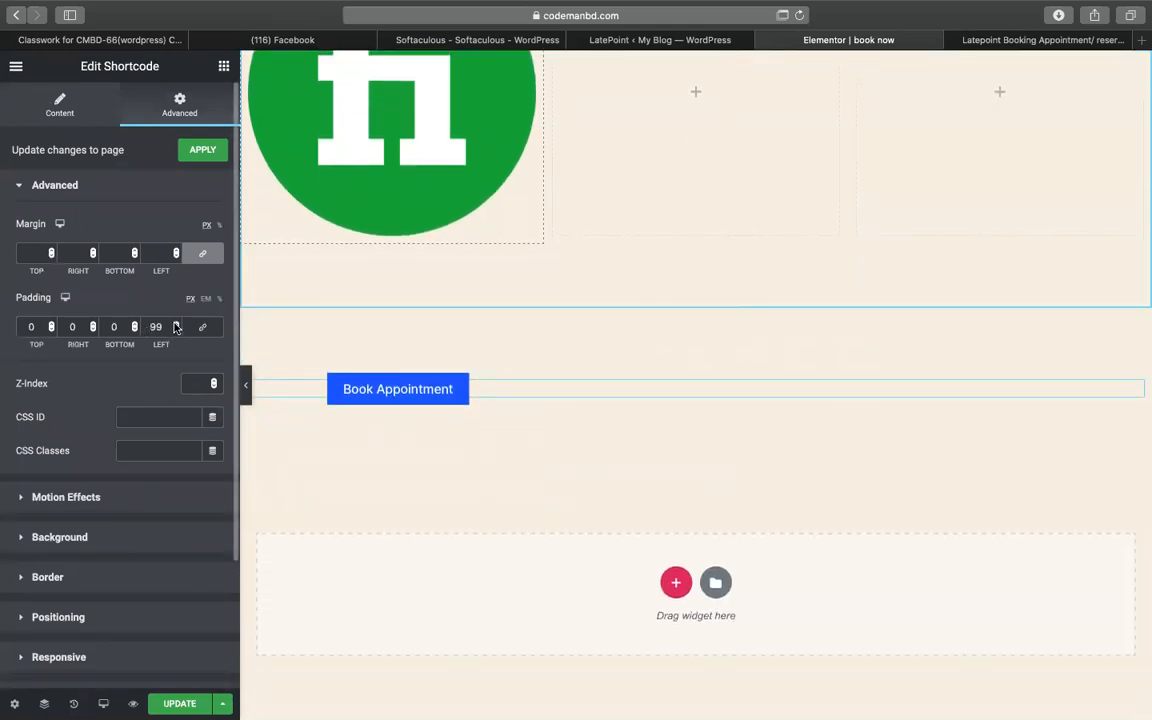
- Adjust the widget's left padding and review it in the mobile preview
{"action": "type", "text": "6"}
{"action": "key", "text": "BackSpace"}
{"action": "type", "text": "4"}
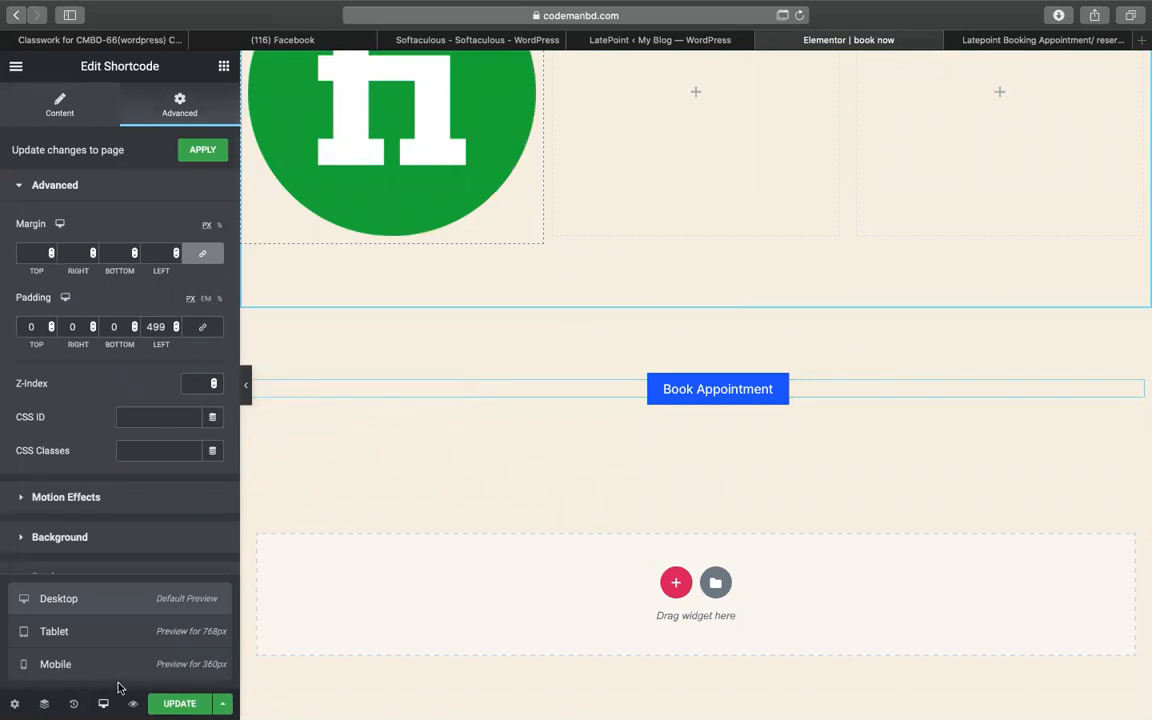
{"action": "left_click", "coordinate": [116, 676]}
{"action": "scroll", "coordinate": [767, 481], "scroll_direction": "right", "scroll_amount": 5}
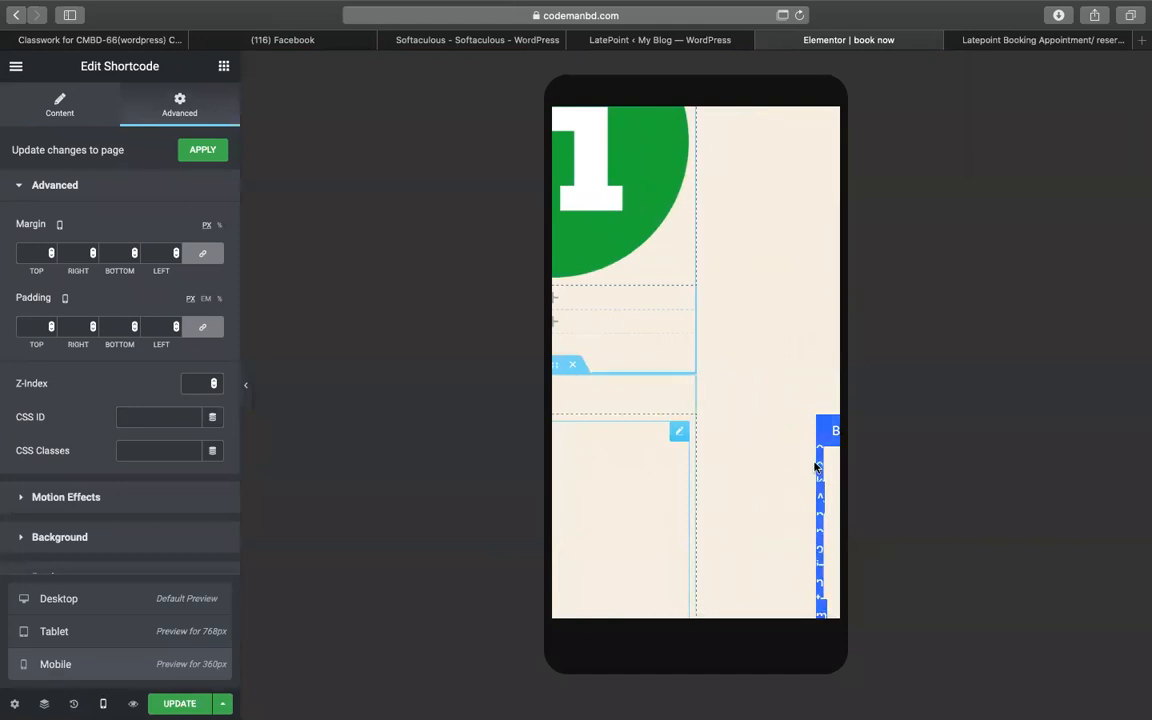
{"action": "scroll", "coordinate": [749, 469], "scroll_direction": "left", "scroll_amount": 3}
{"action": "scroll", "coordinate": [749, 469], "scroll_direction": "left", "scroll_amount": 2}
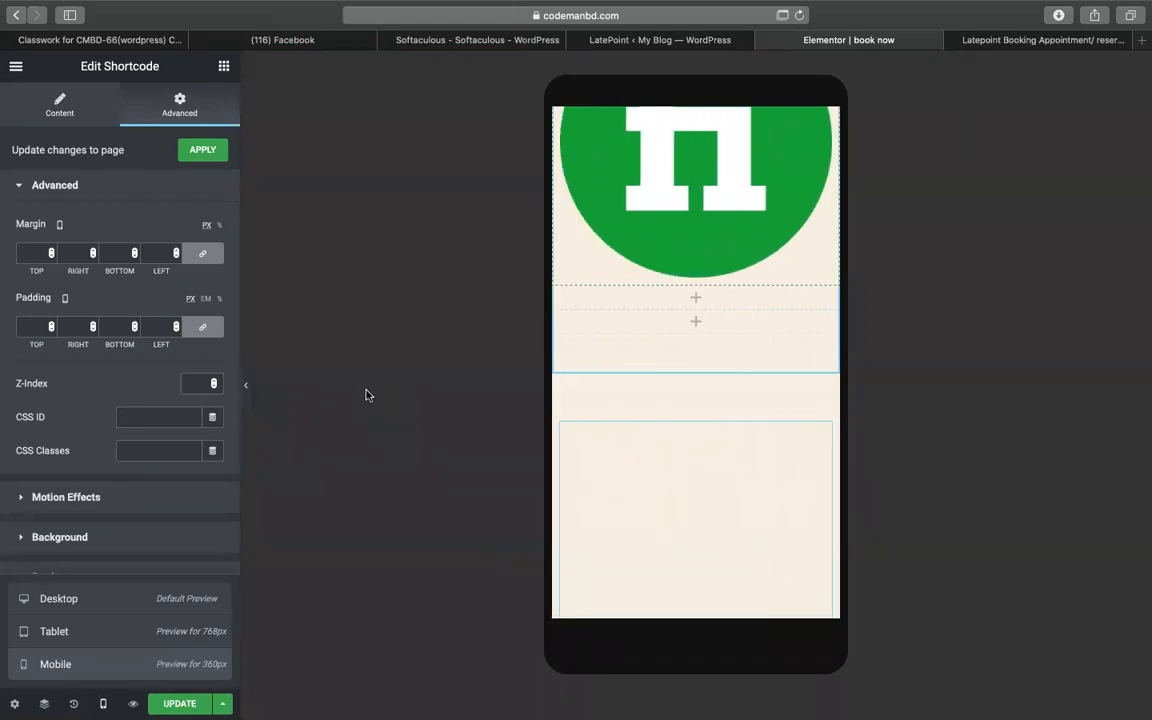
{"action": "left_click", "coordinate": [80, 602]}
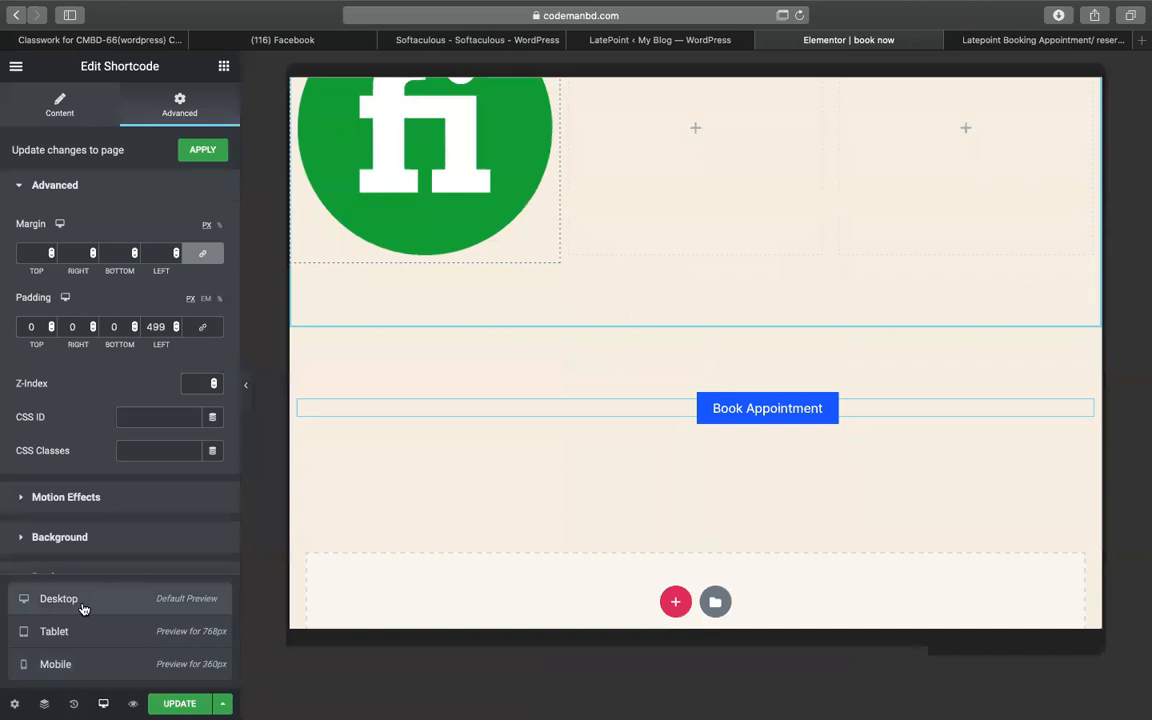
- Set the left padding to 40, recheck mobile, and reposition the widget within its section
{"action": "double_click", "coordinate": [156, 327]}
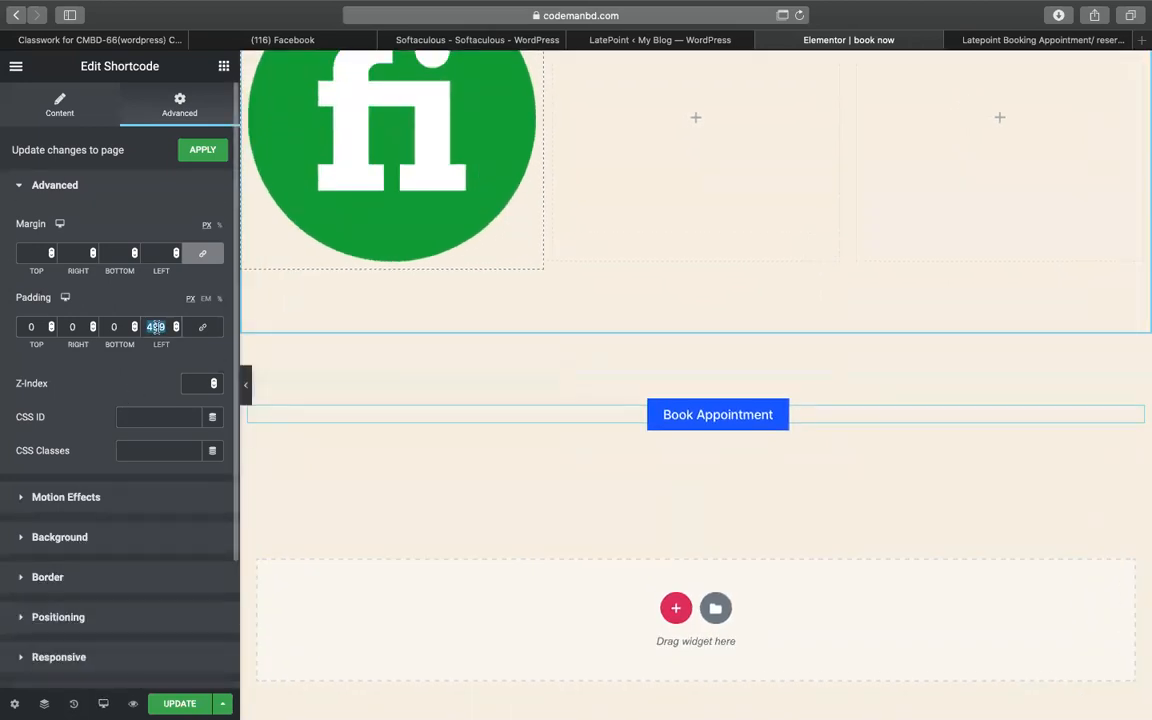
{"action": "type", "text": "0"}
{"action": "left_click", "coordinate": [220, 299]}
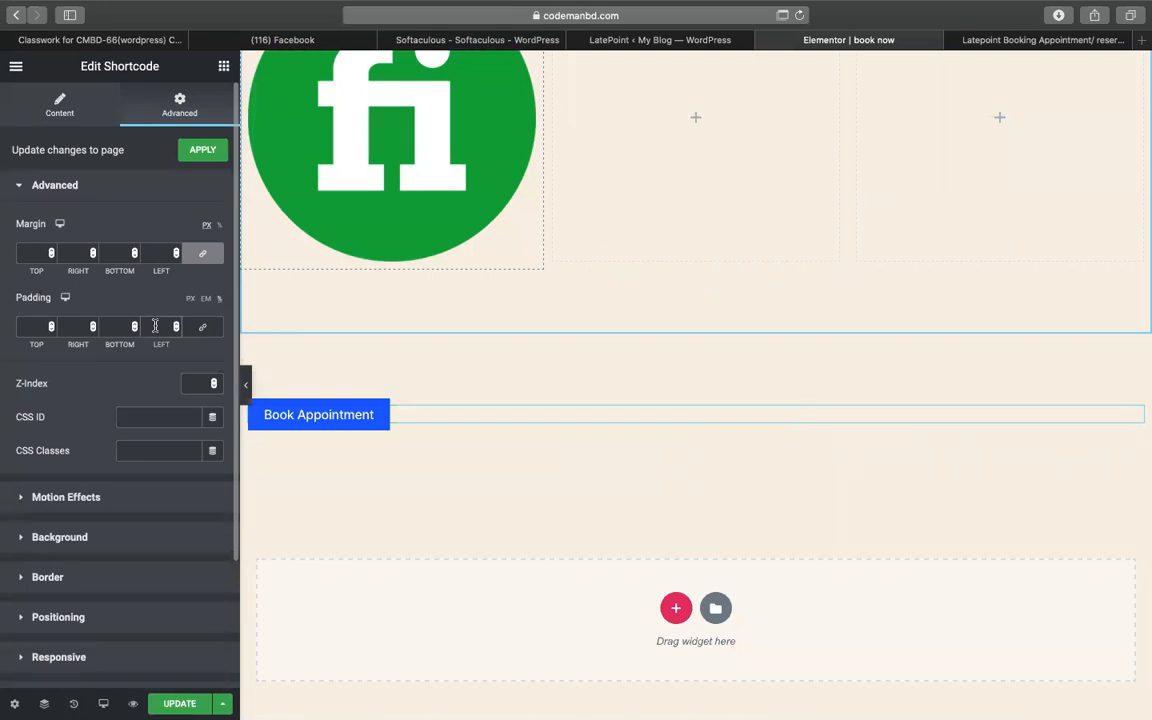
{"action": "type", "text": "40"}
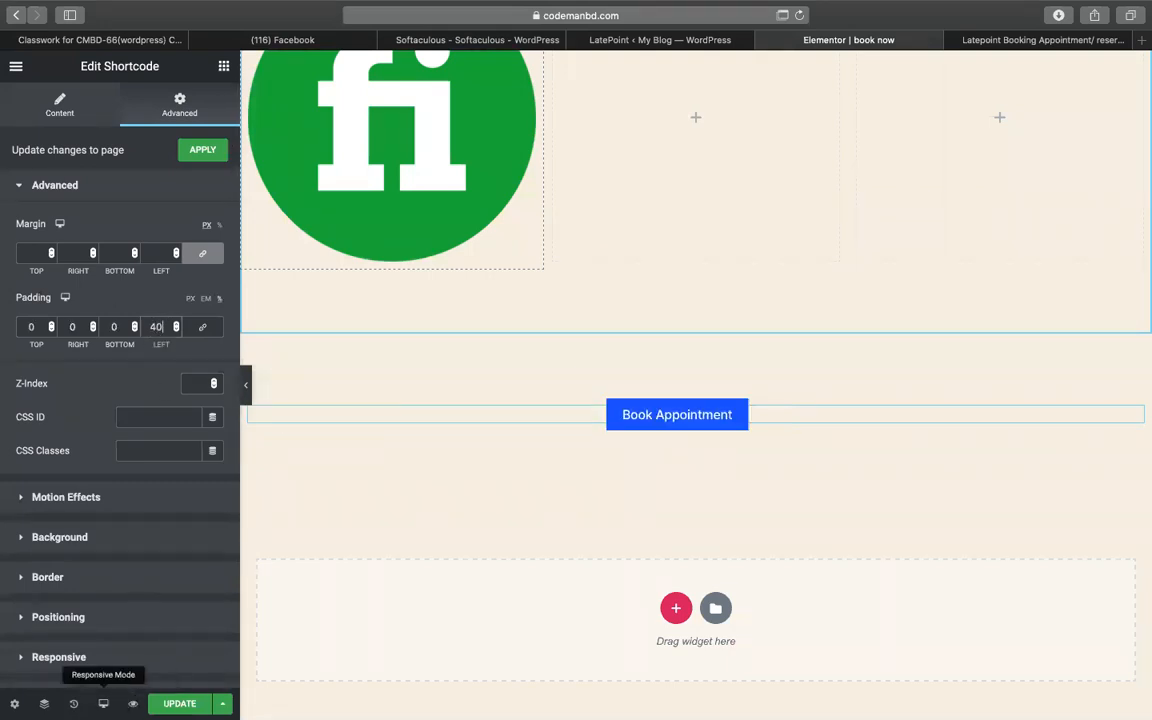
{"action": "left_click", "coordinate": [103, 704]}
{"action": "left_click", "coordinate": [112, 665]}
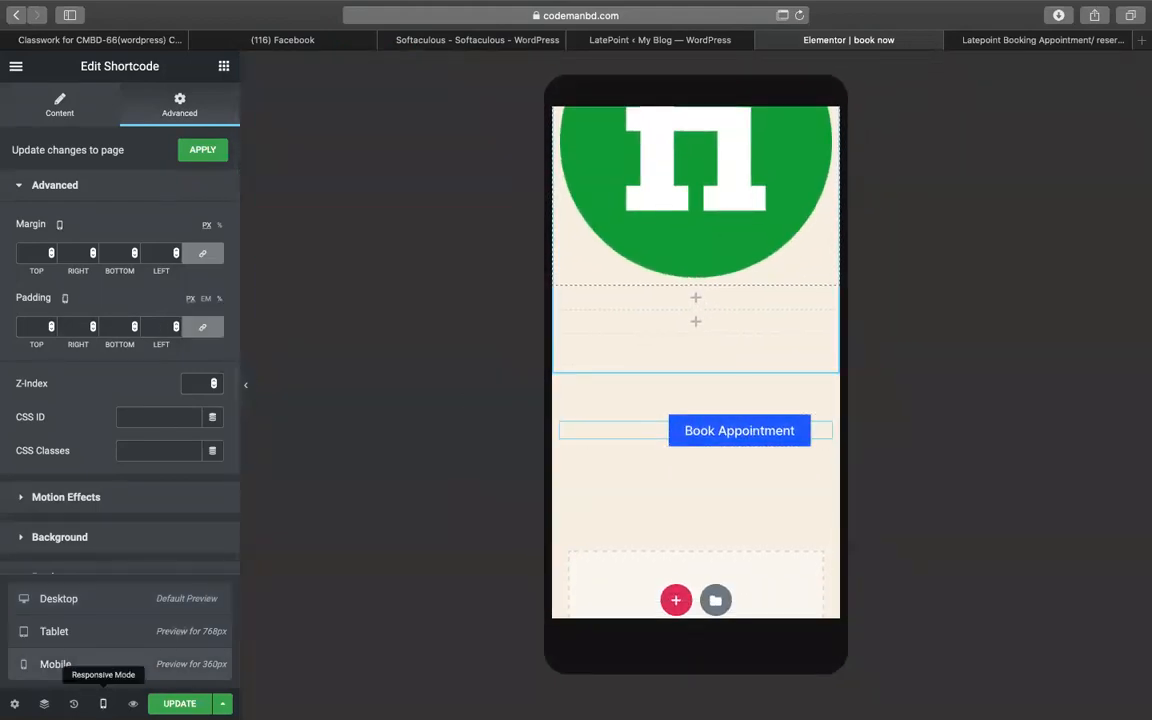
{"action": "left_click", "coordinate": [103, 704]}
{"action": "left_click", "coordinate": [103, 704]}
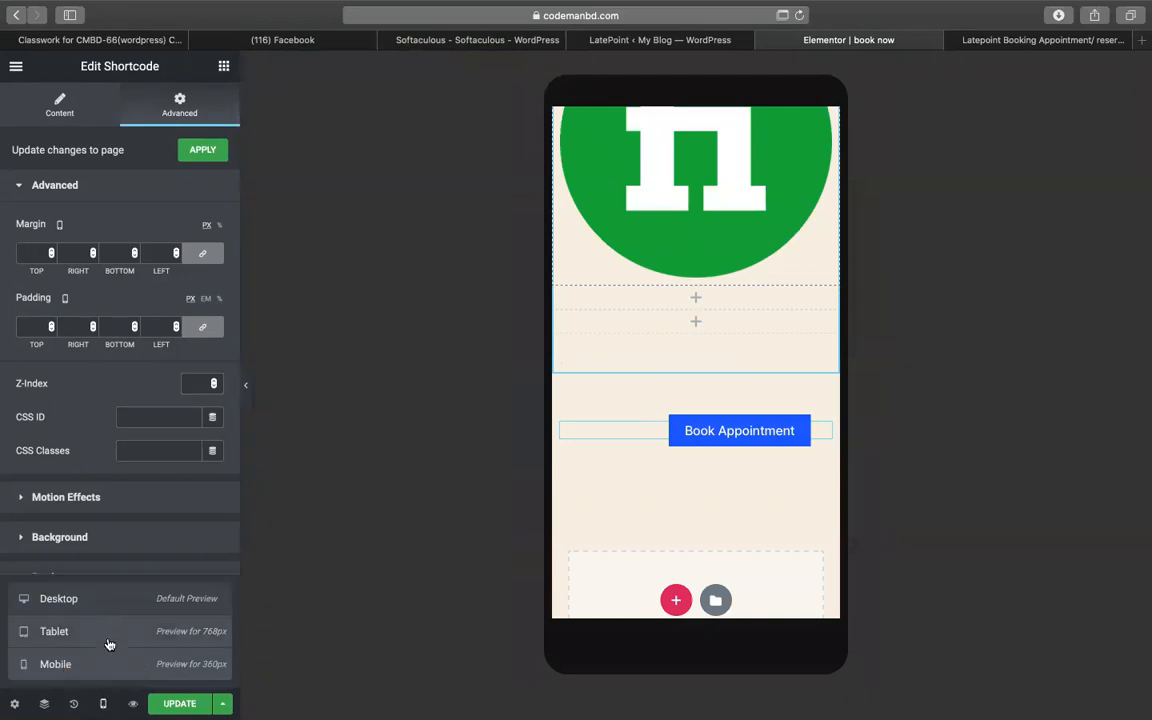
{"action": "left_click", "coordinate": [98, 600]}
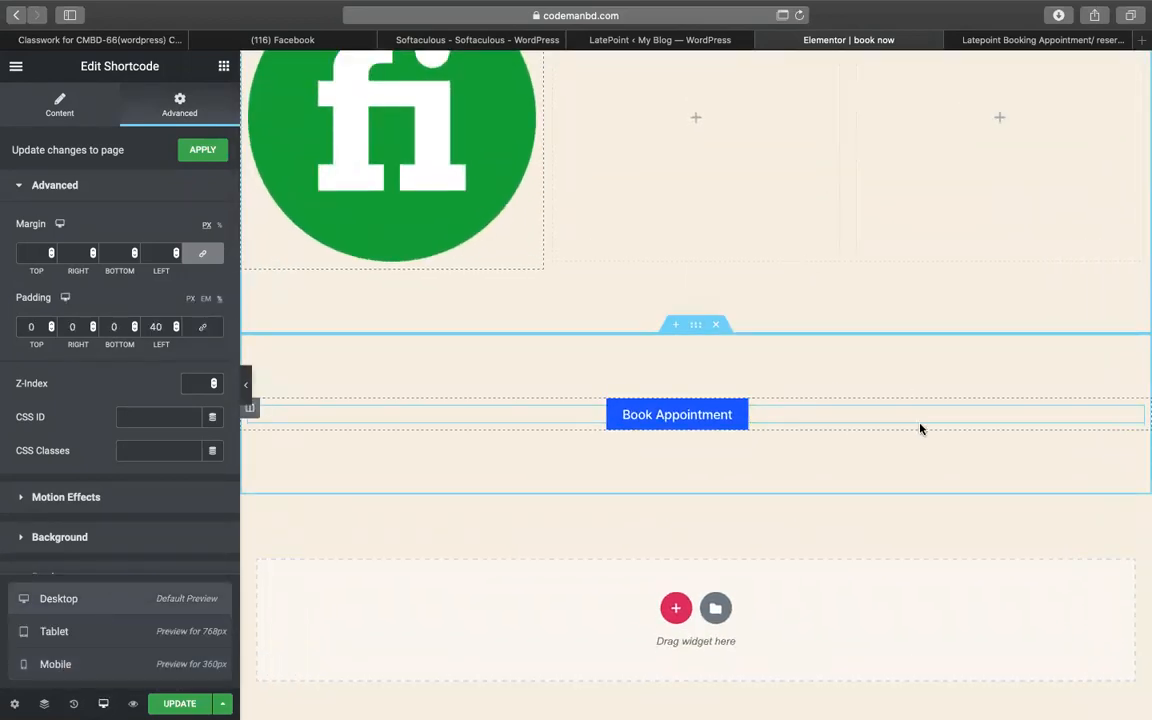
{"action": "left_click_drag", "start_coordinate": [1130, 416], "coordinate": [836, 375]}
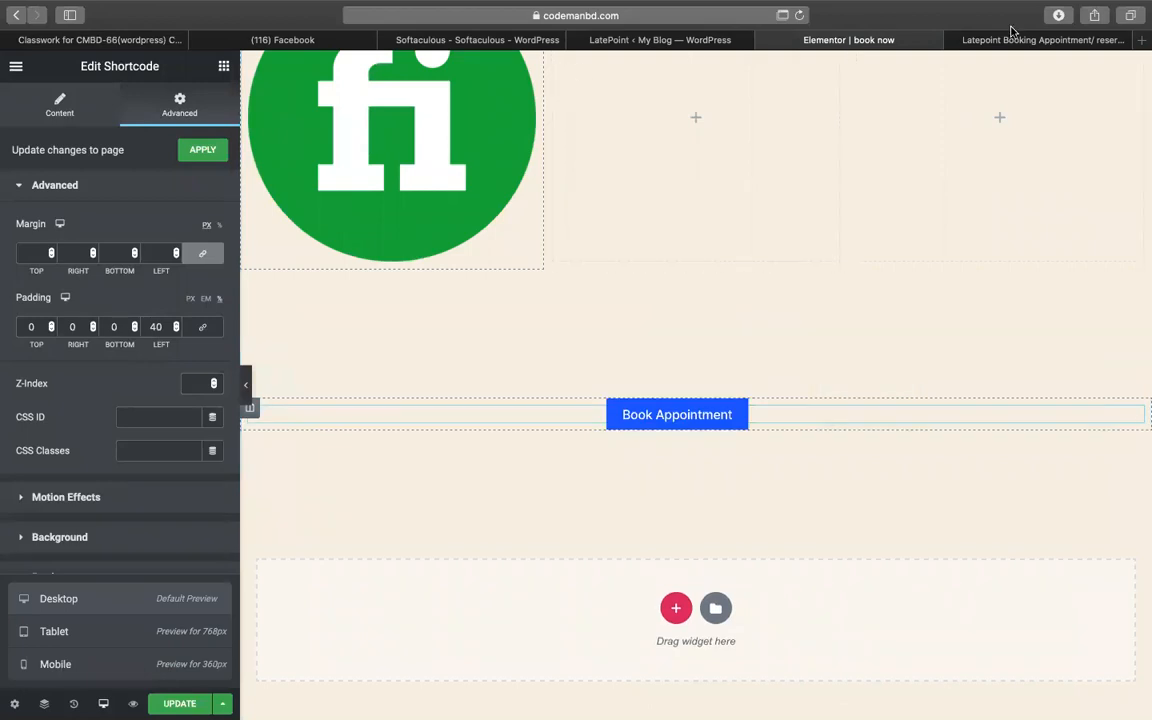
{"action": "left_click", "coordinate": [1040, 40]}
- Select the [latepoint_book_button selected_service_category="25"] text in cell B83
{"action": "triple_click", "coordinate": [596, 396]}
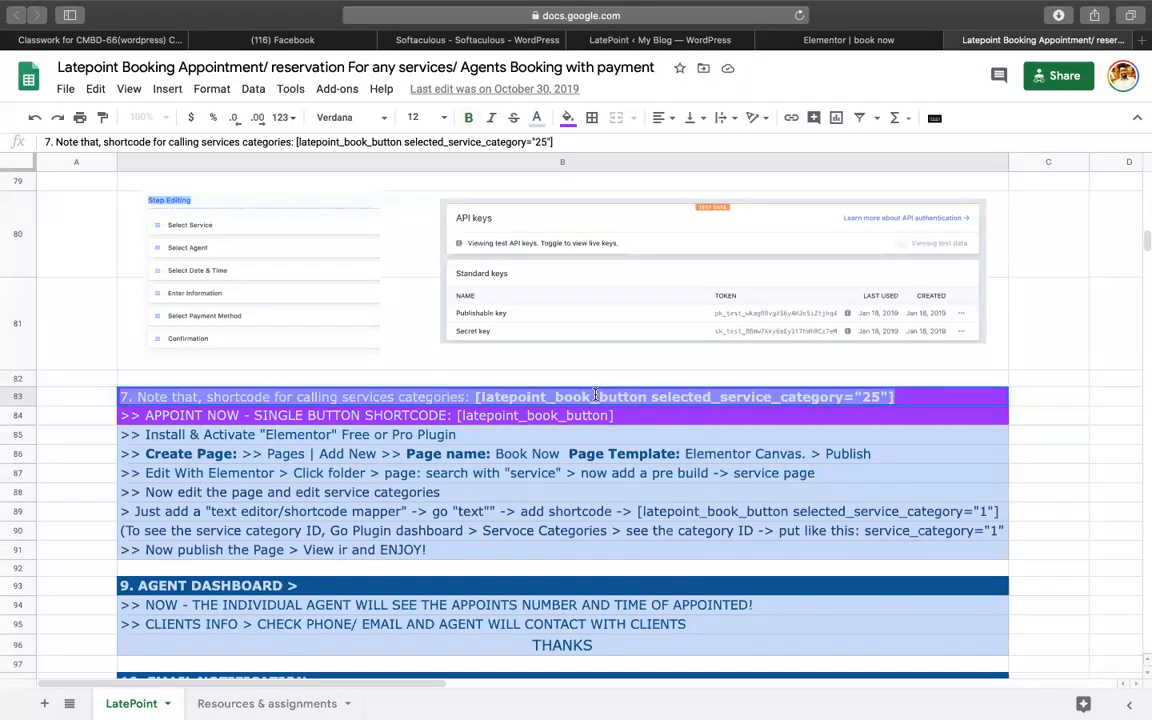
{"action": "left_click", "coordinate": [566, 398]}
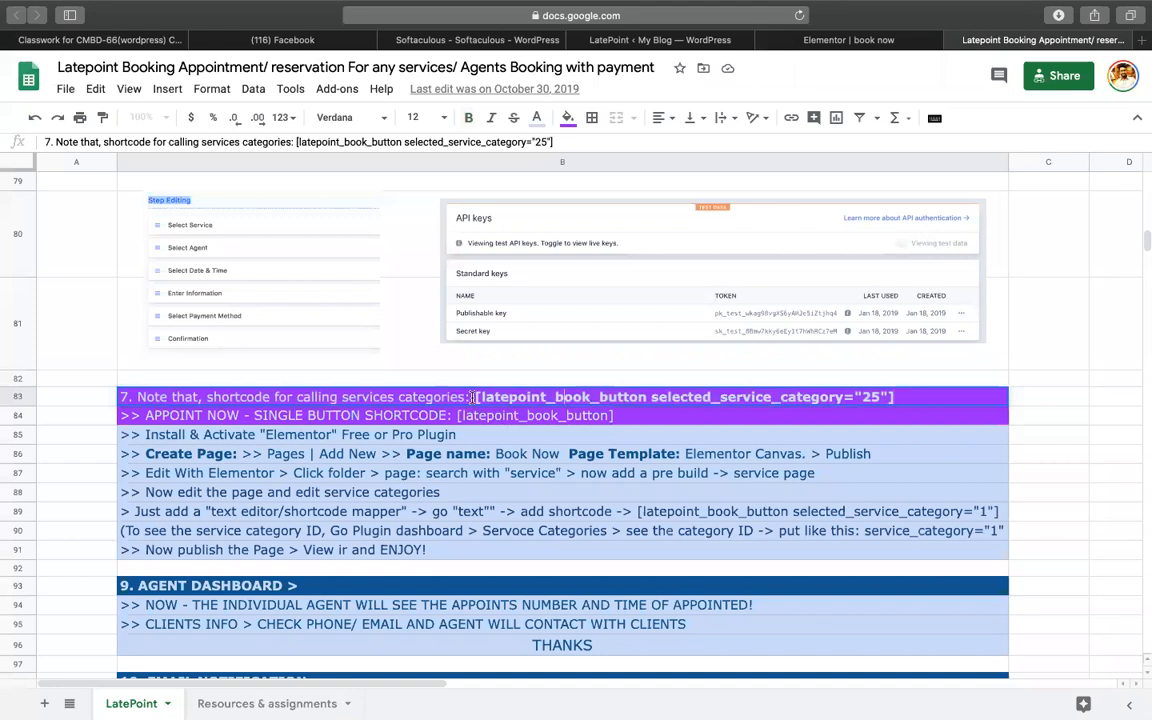
{"action": "left_click_drag", "start_coordinate": [473, 397], "coordinate": [761, 408]}
{"action": "left_click_drag", "start_coordinate": [899, 401], "coordinate": [903, 400]}
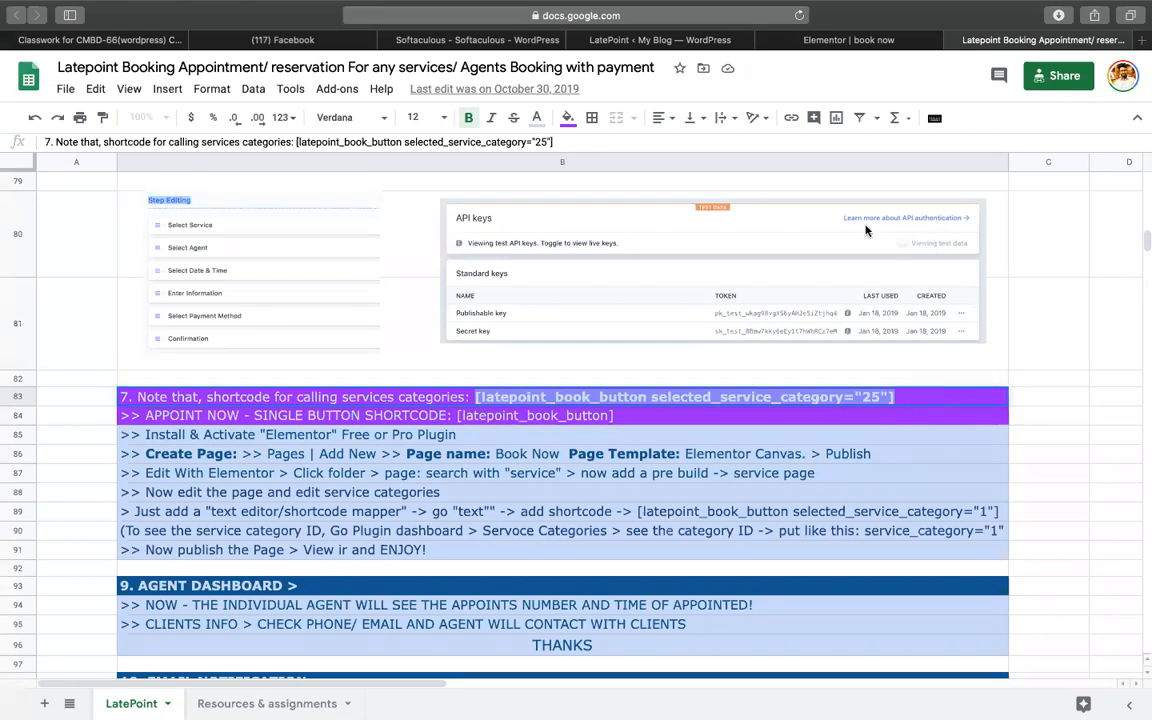
- Move the shortcode widget back under the fi logo and lower its left padding from 40 to 28
{"action": "left_click", "coordinate": [851, 41]}
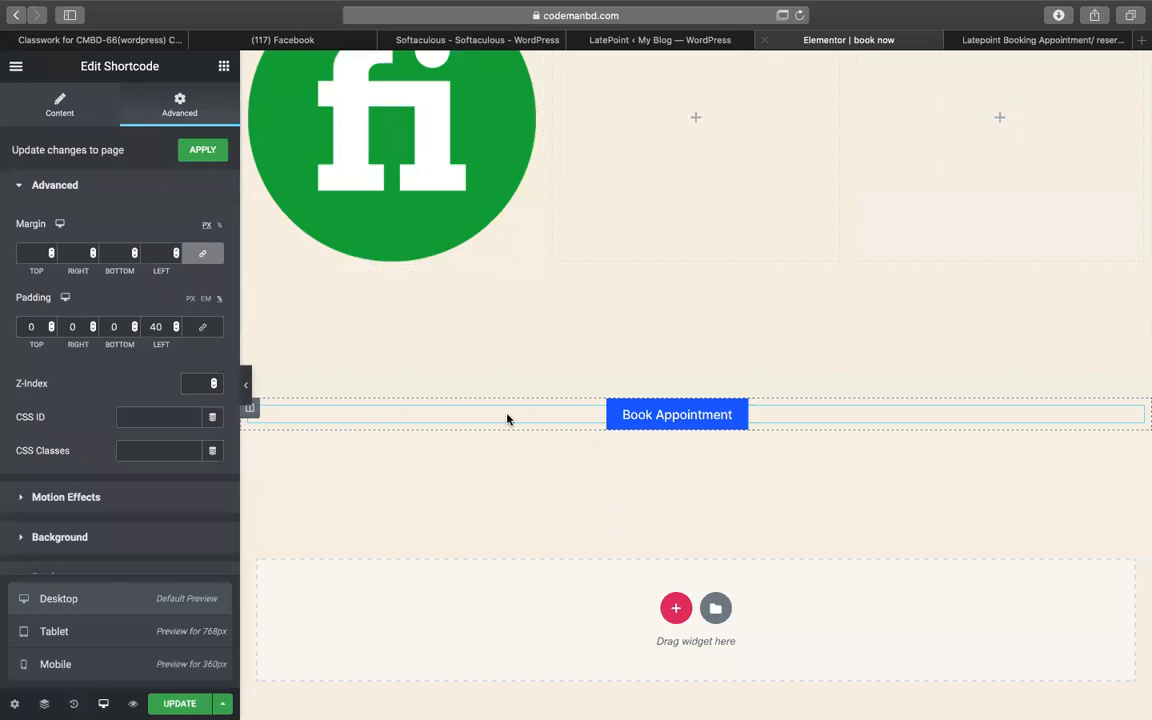
{"action": "left_click_drag", "start_coordinate": [1135, 418], "coordinate": [406, 249]}
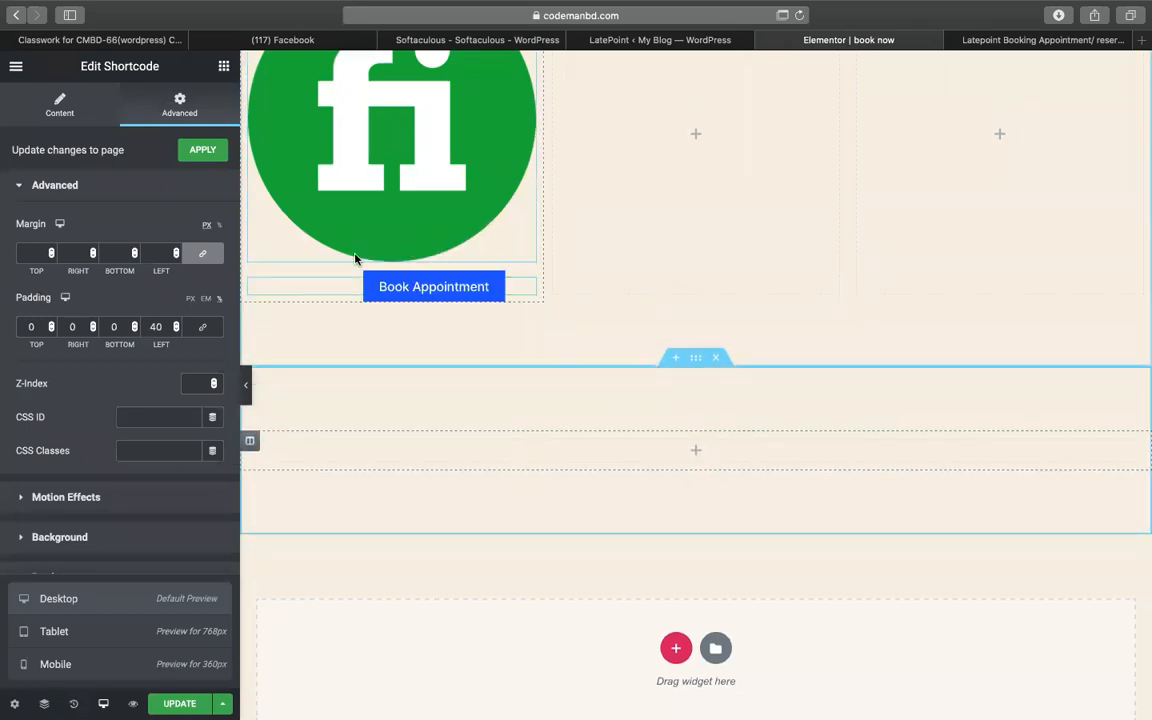
{"action": "left_click", "coordinate": [175, 331]}
{"action": "left_click", "coordinate": [175, 331]}
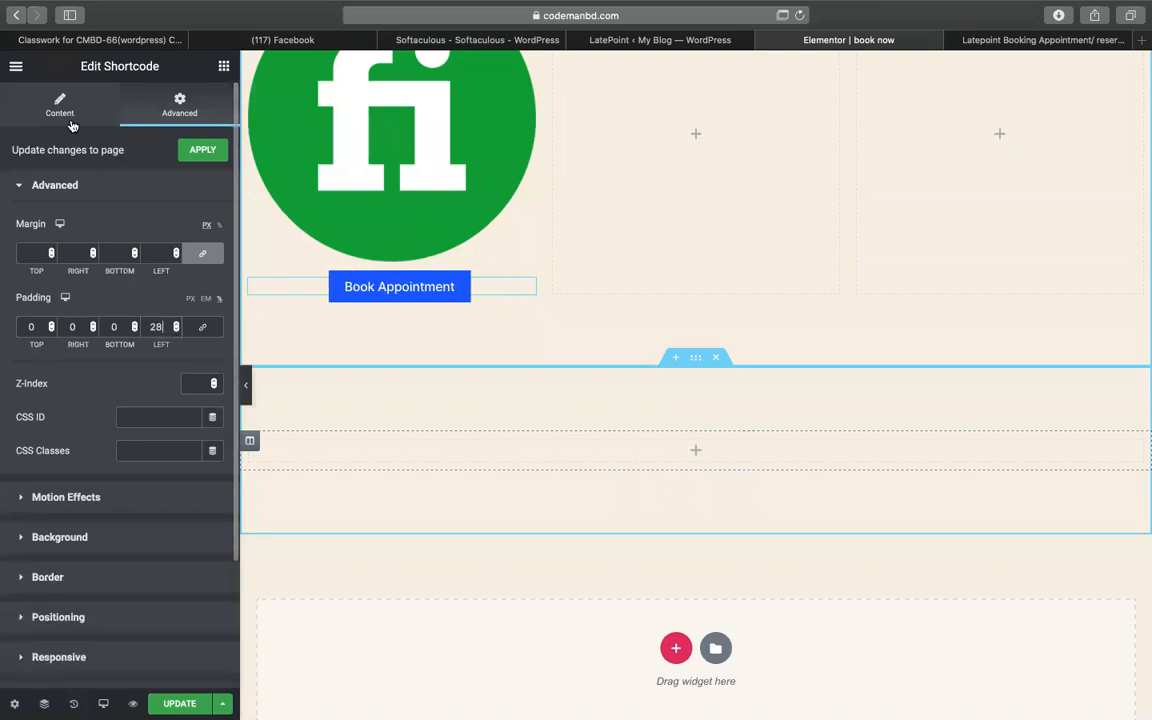
{"action": "scroll", "coordinate": [600, 250], "scroll_direction": "up", "scroll_amount": 3}
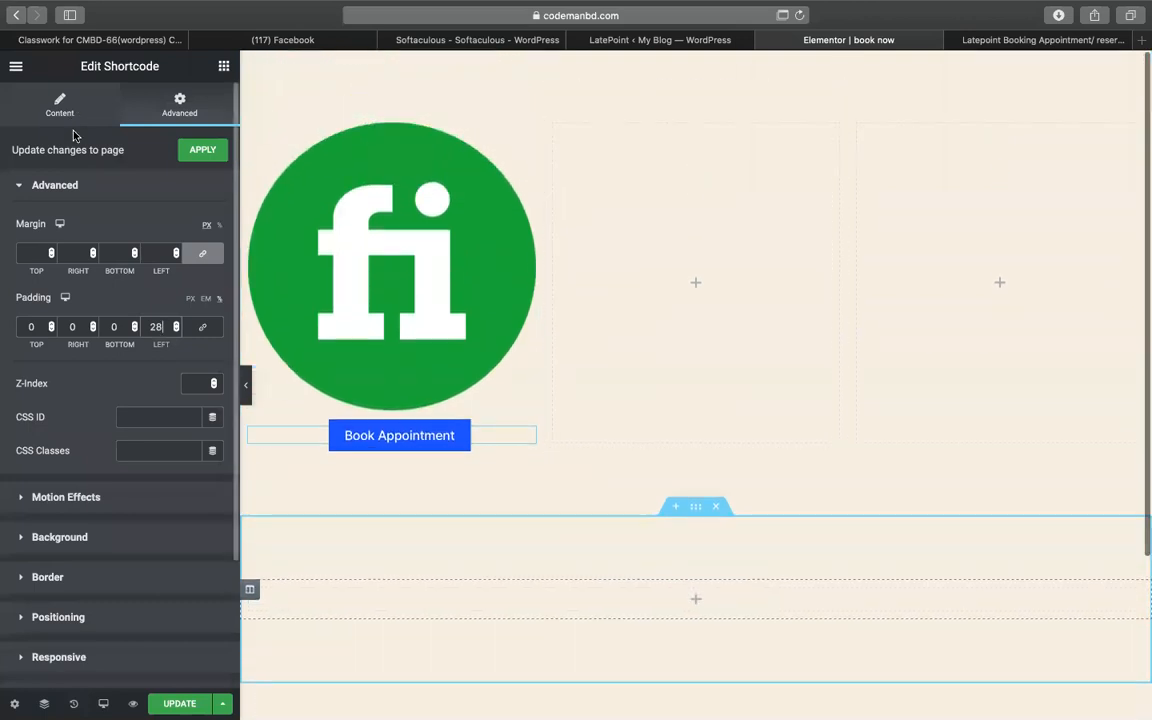
{"action": "left_click", "coordinate": [30, 118]}
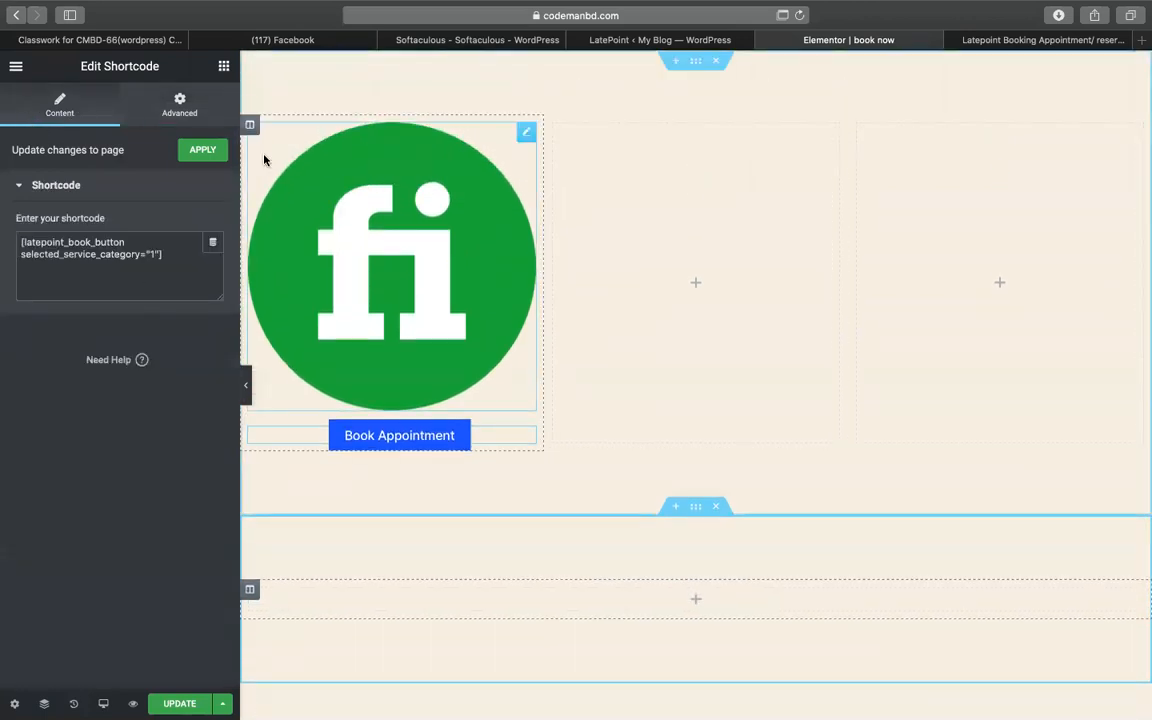
- Duplicate the fi logo column twice to make three logo-and-button columns
{"action": "right_click", "coordinate": [249, 122]}
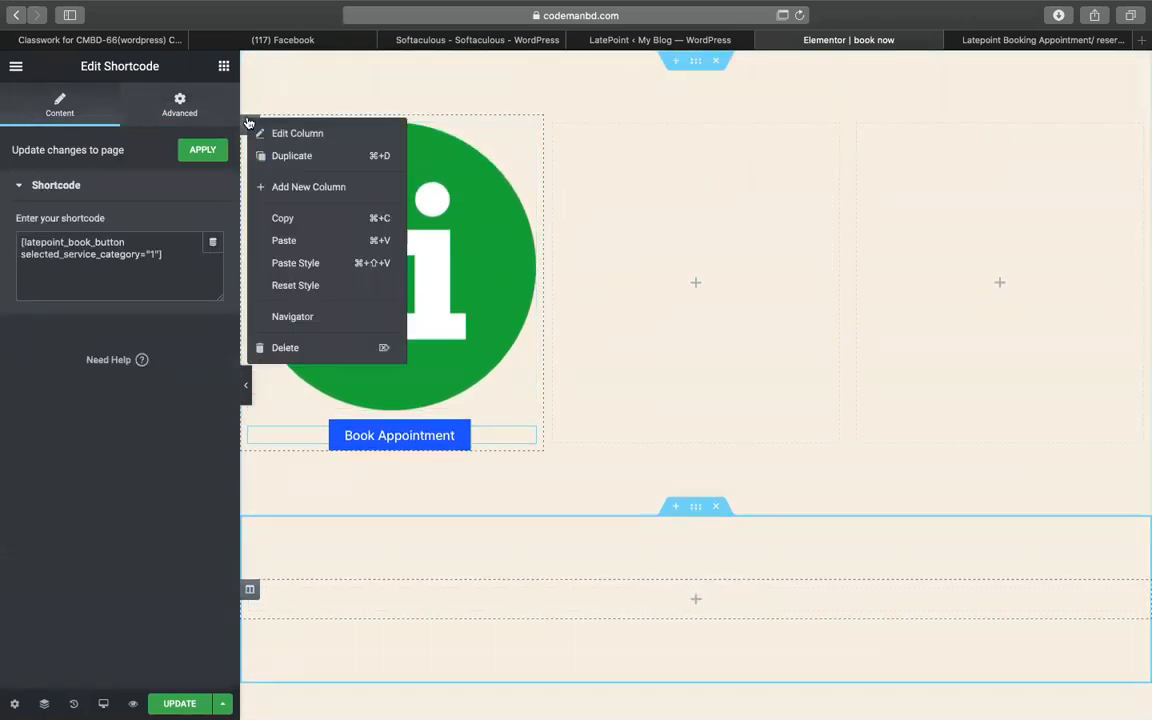
{"action": "left_click", "coordinate": [325, 157]}
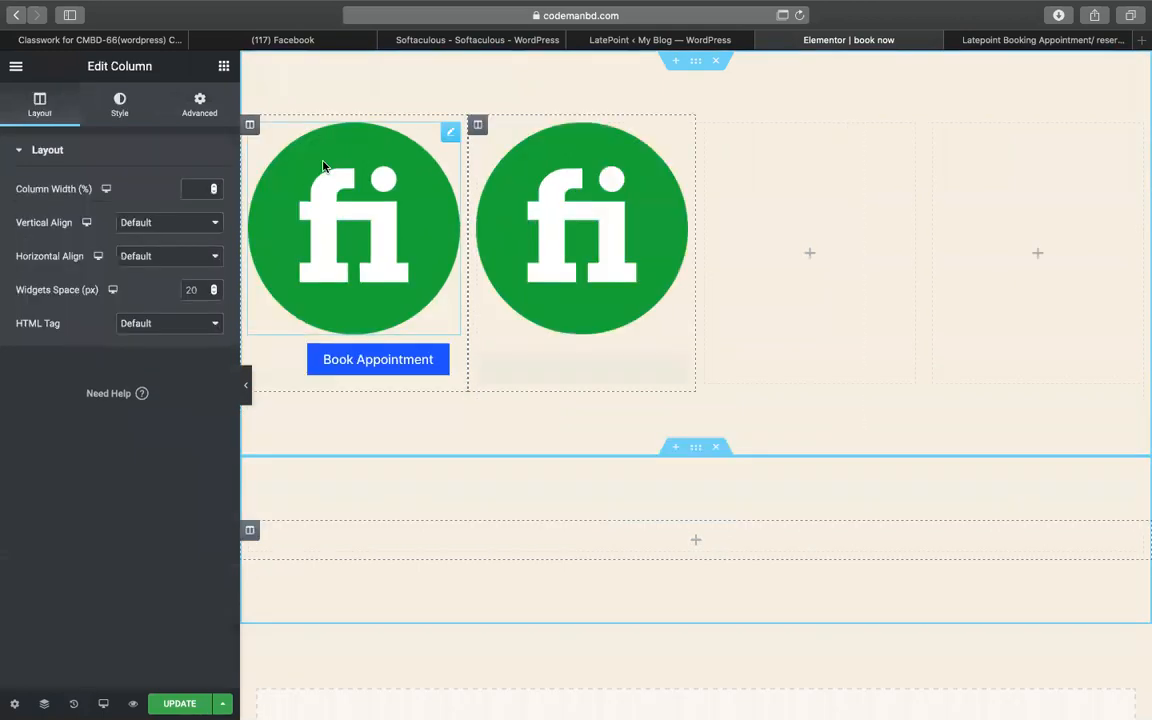
{"action": "right_click", "coordinate": [480, 127]}
{"action": "left_click", "coordinate": [515, 158]}
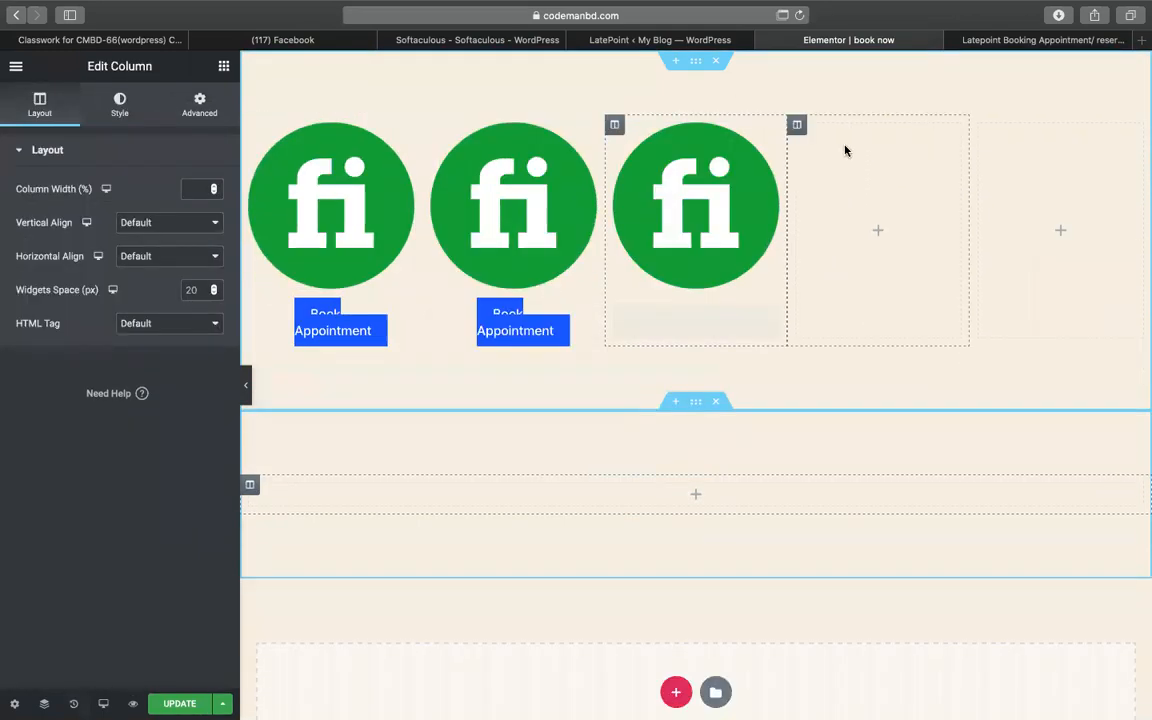
- Delete the two leftover empty columns from the section
{"action": "right_click", "coordinate": [794, 126]}
{"action": "left_click", "coordinate": [838, 355]}
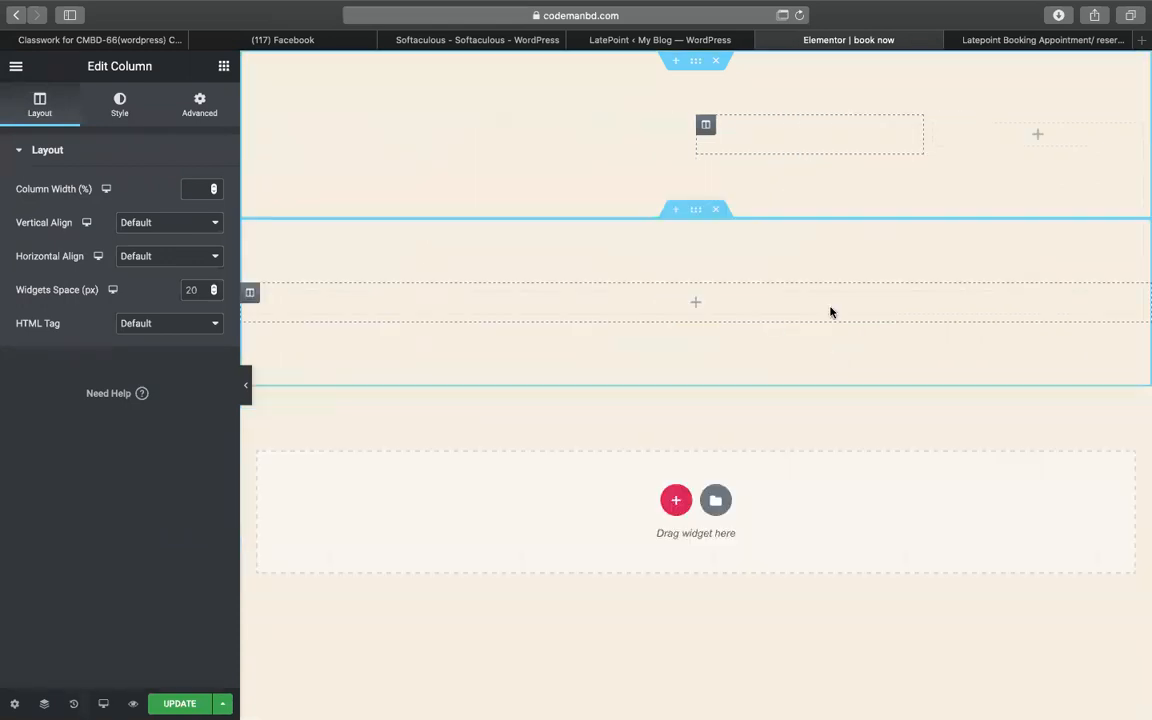
{"action": "right_click", "coordinate": [936, 129]}
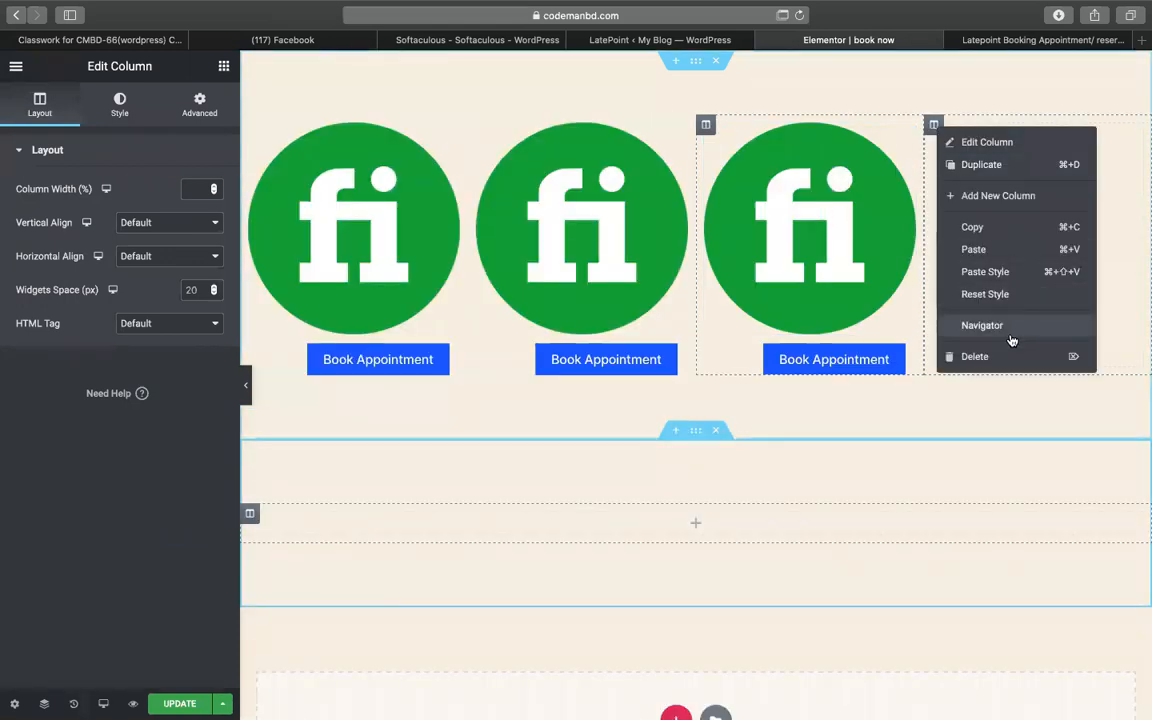
{"action": "left_click", "coordinate": [1008, 355]}
{"action": "left_click", "coordinate": [637, 233]}
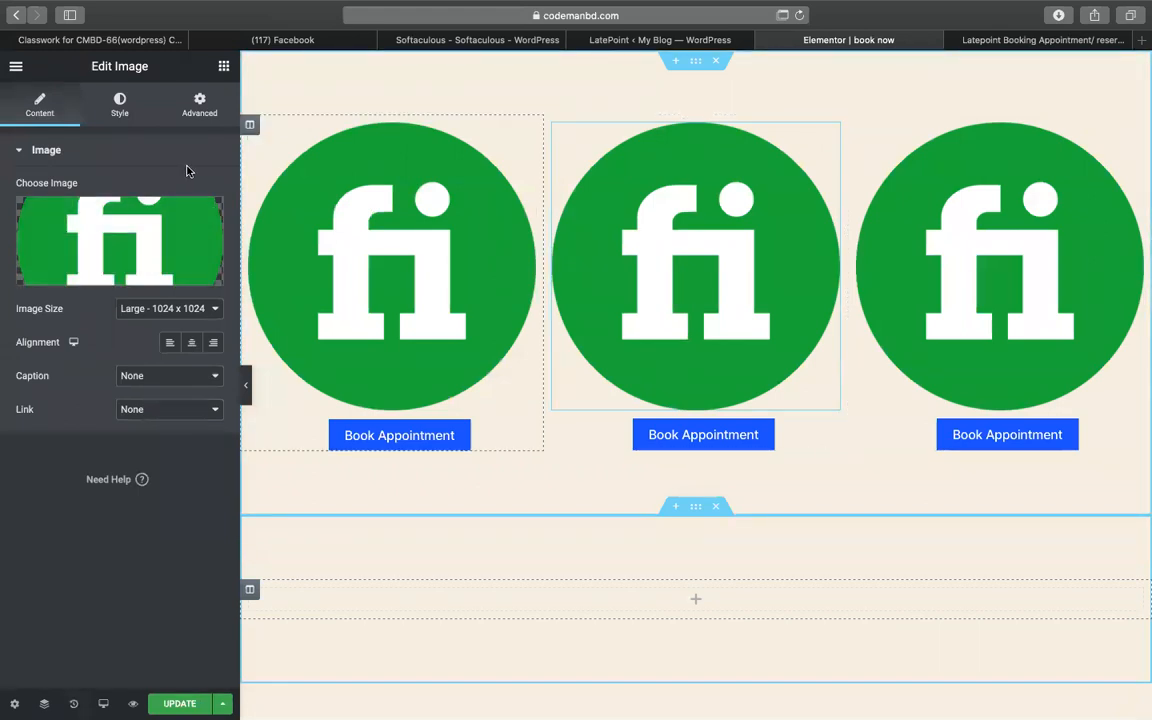
- Replace the middle column's image with wp.png and set its width to 100%
{"action": "left_click", "coordinate": [190, 250]}
{"action": "left_click", "coordinate": [231, 266]}
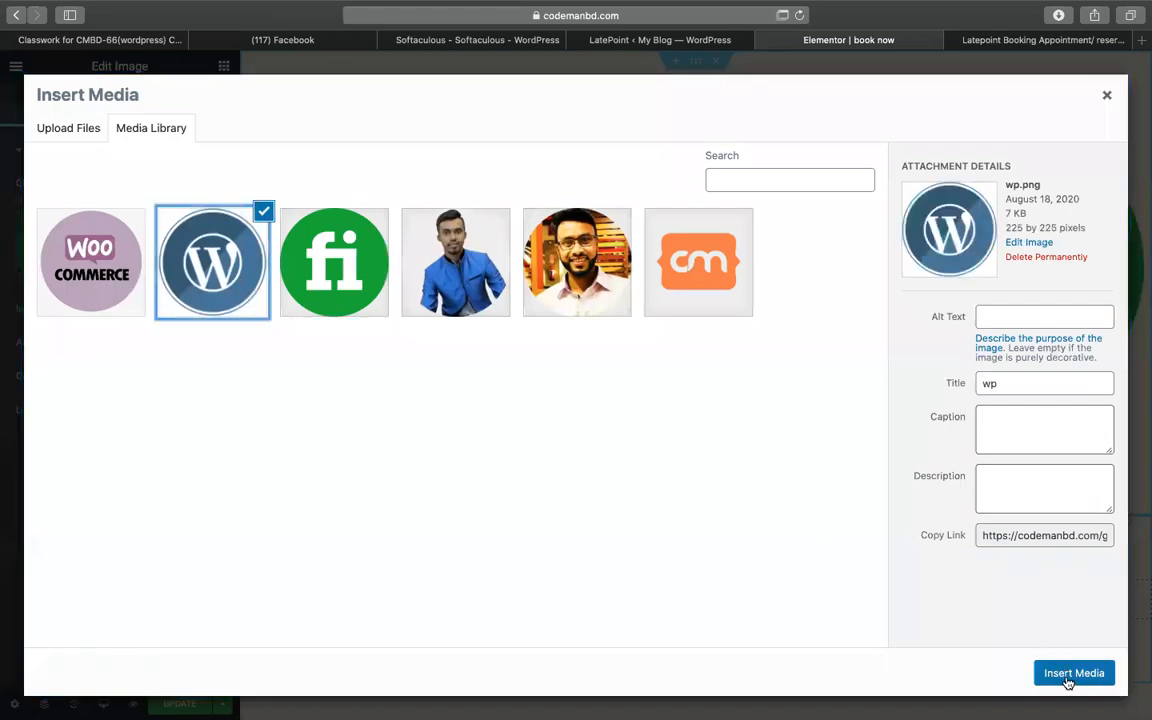
{"action": "left_click", "coordinate": [1073, 673]}
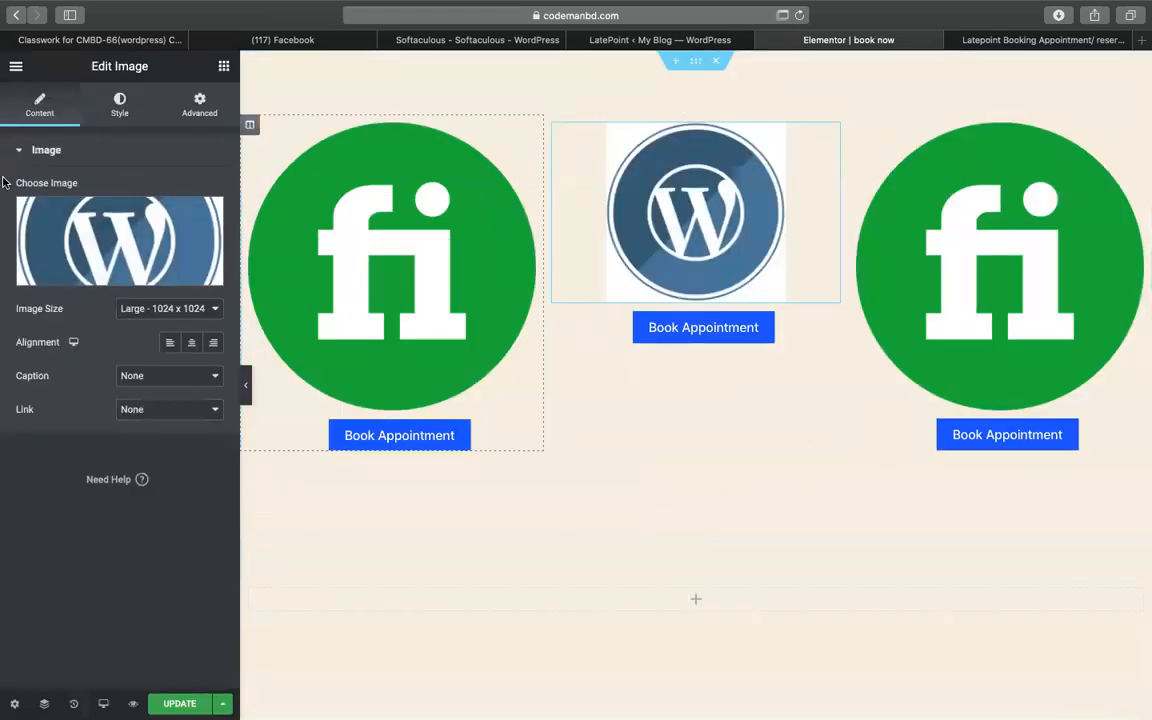
{"action": "left_click", "coordinate": [136, 124]}
{"action": "left_click_drag", "start_coordinate": [18, 220], "coordinate": [200, 240]}
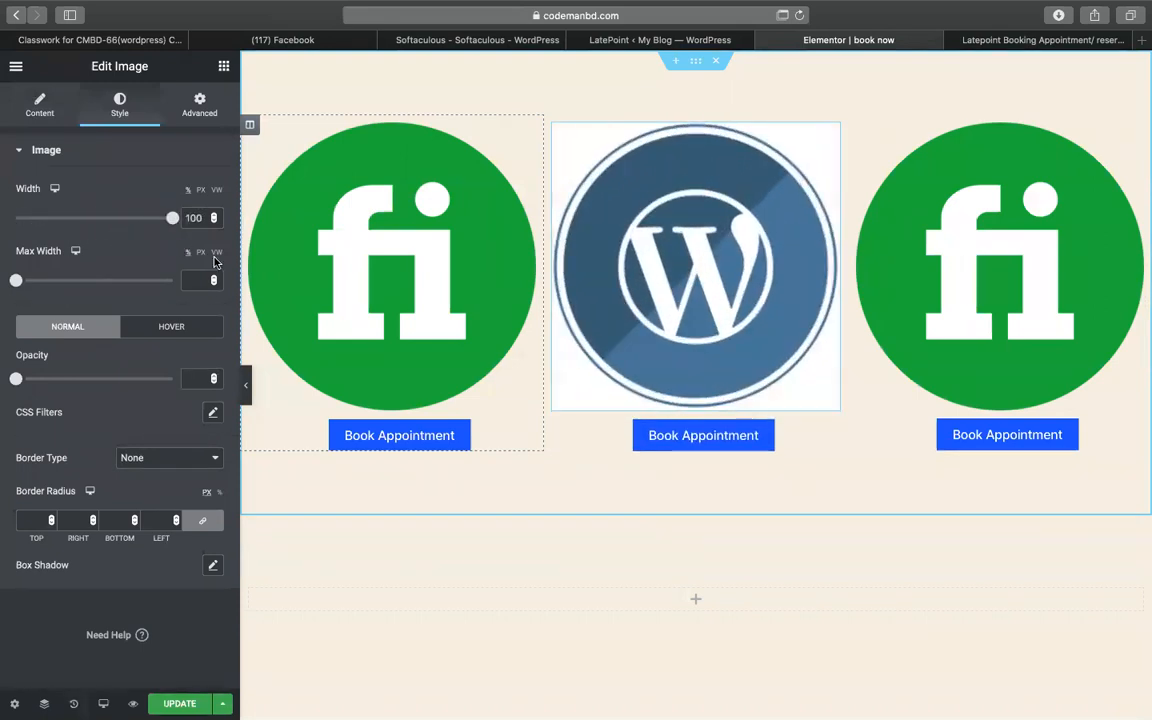
- Change the middle Book Appointment shortcode's service category to 2
{"action": "left_click", "coordinate": [740, 436]}
{"action": "left_click", "coordinate": [157, 252]}
{"action": "key", "text": "BackSpace"}
{"action": "type", "text": "2"}
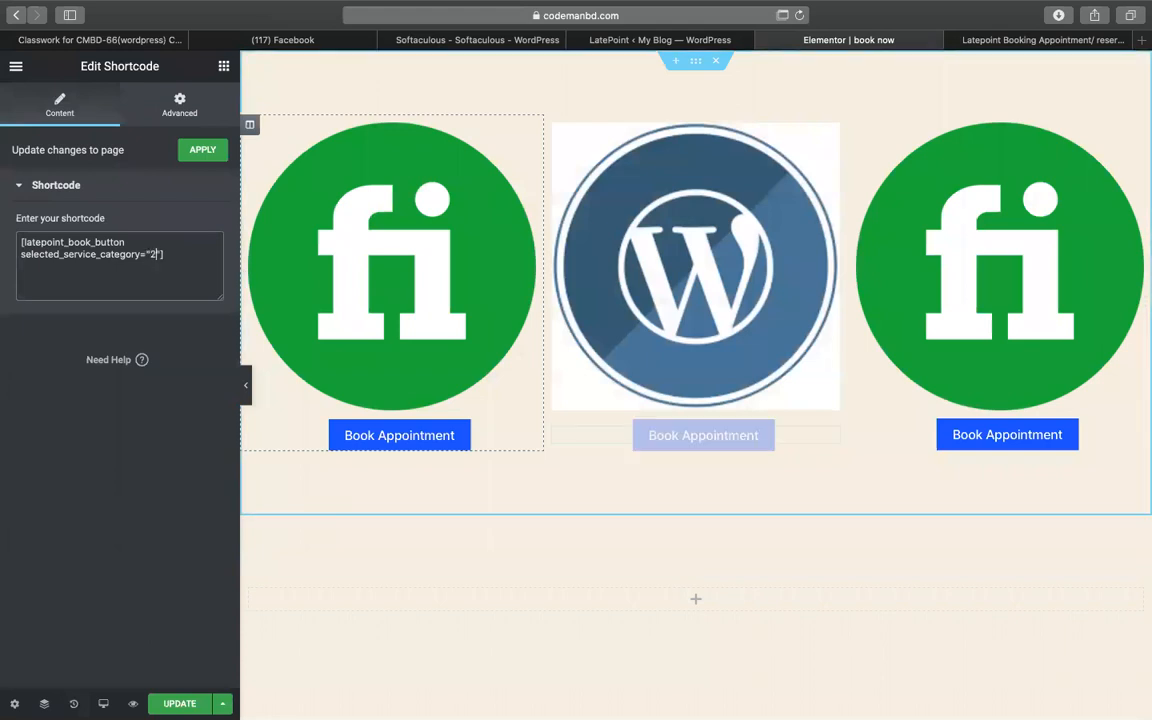
- Replace the right column's fi image with the WooCommerce logo woo.png
{"action": "left_click", "coordinate": [1085, 252]}
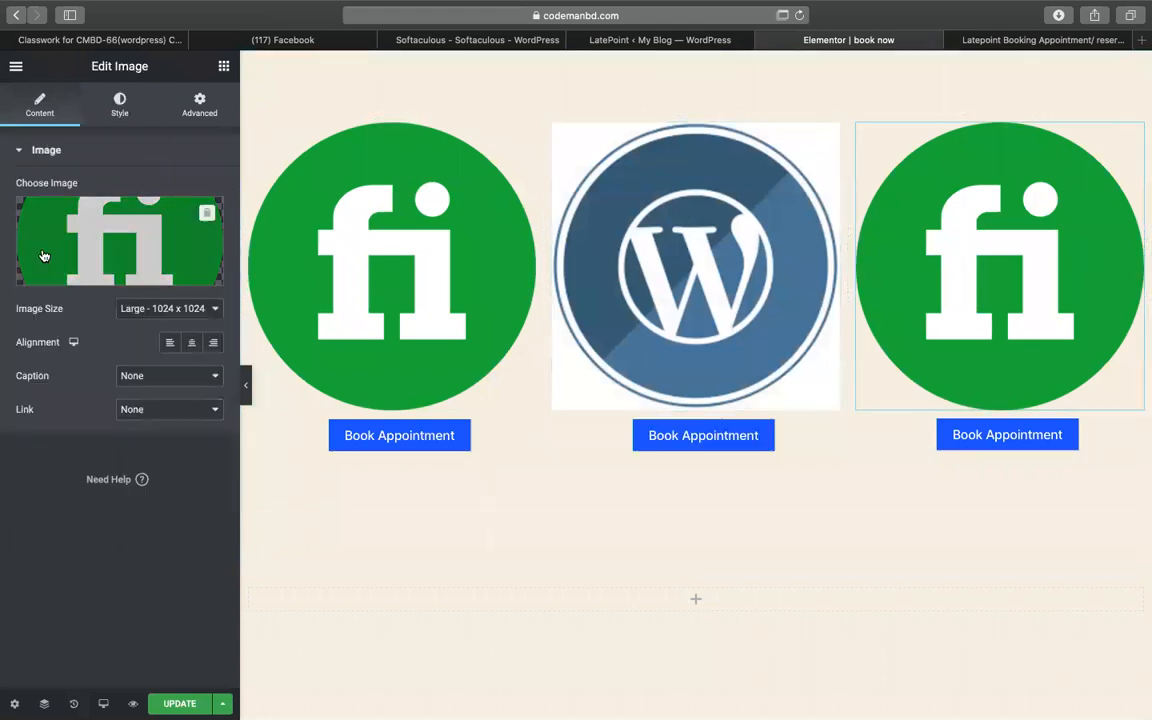
{"action": "left_click", "coordinate": [44, 255]}
{"action": "left_click", "coordinate": [117, 291]}
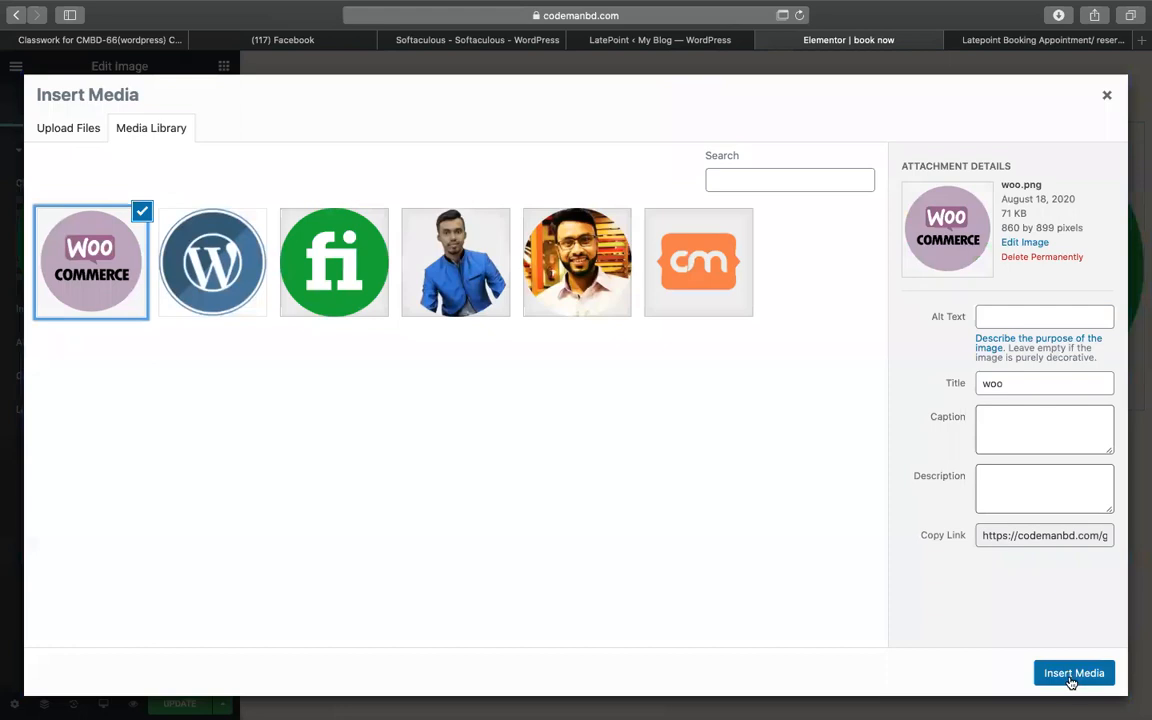
{"action": "left_click", "coordinate": [1072, 675]}
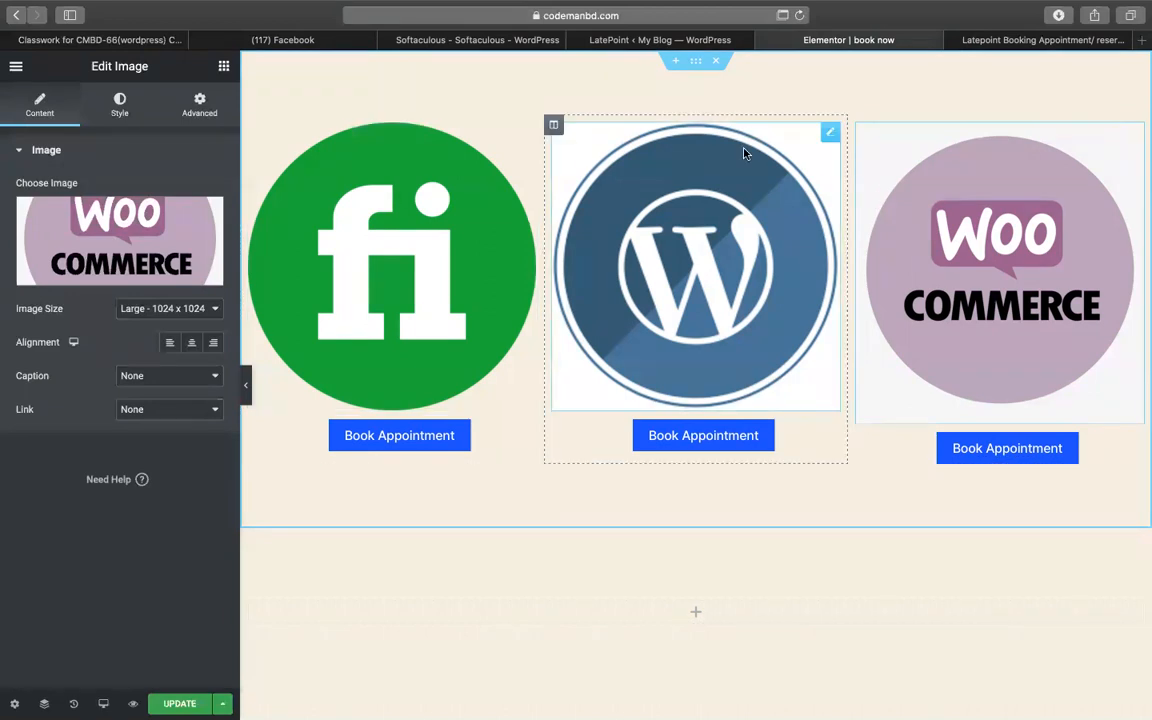
- Review the booking-button and category shortcode syntax in rows 84 and 83 of the LatePoint notes
{"action": "left_click", "coordinate": [998, 41]}
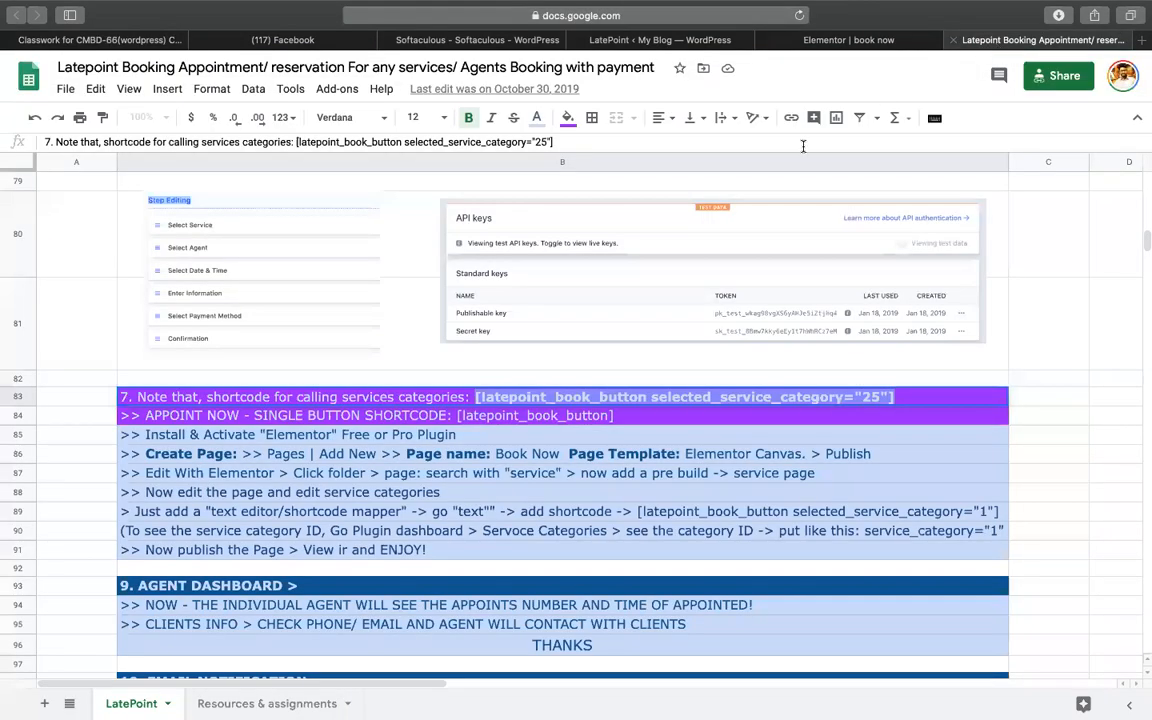
{"action": "left_click", "coordinate": [460, 417]}
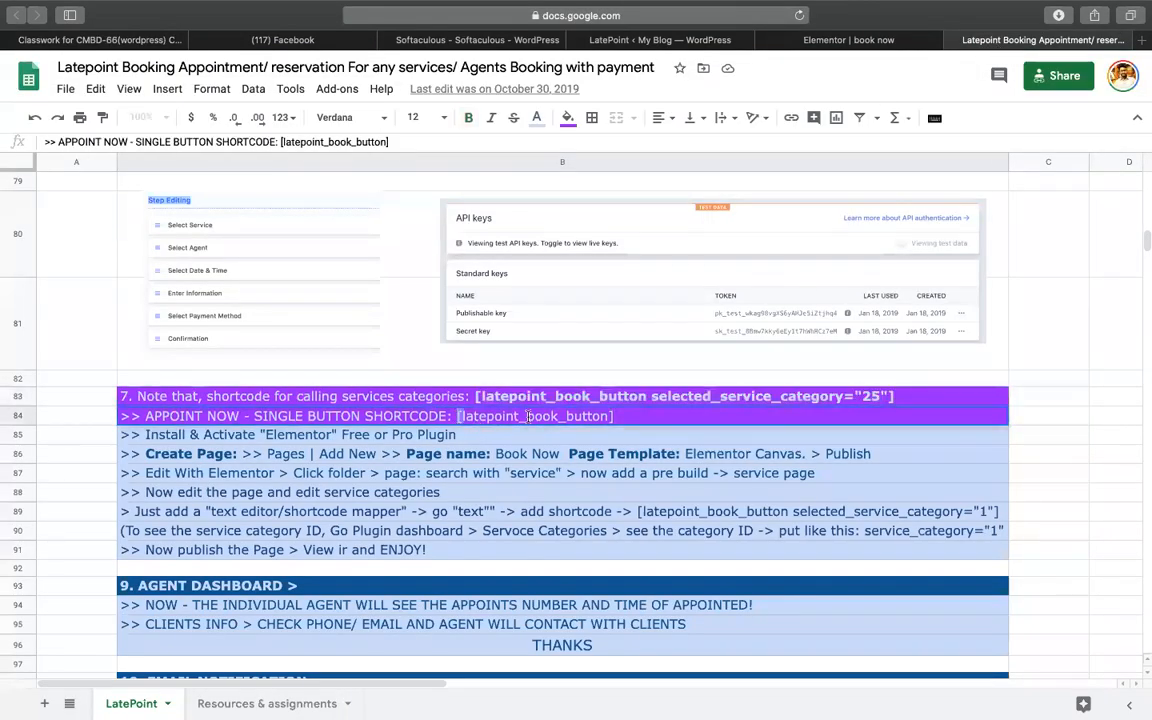
{"action": "left_click_drag", "start_coordinate": [527, 417], "coordinate": [672, 417]}
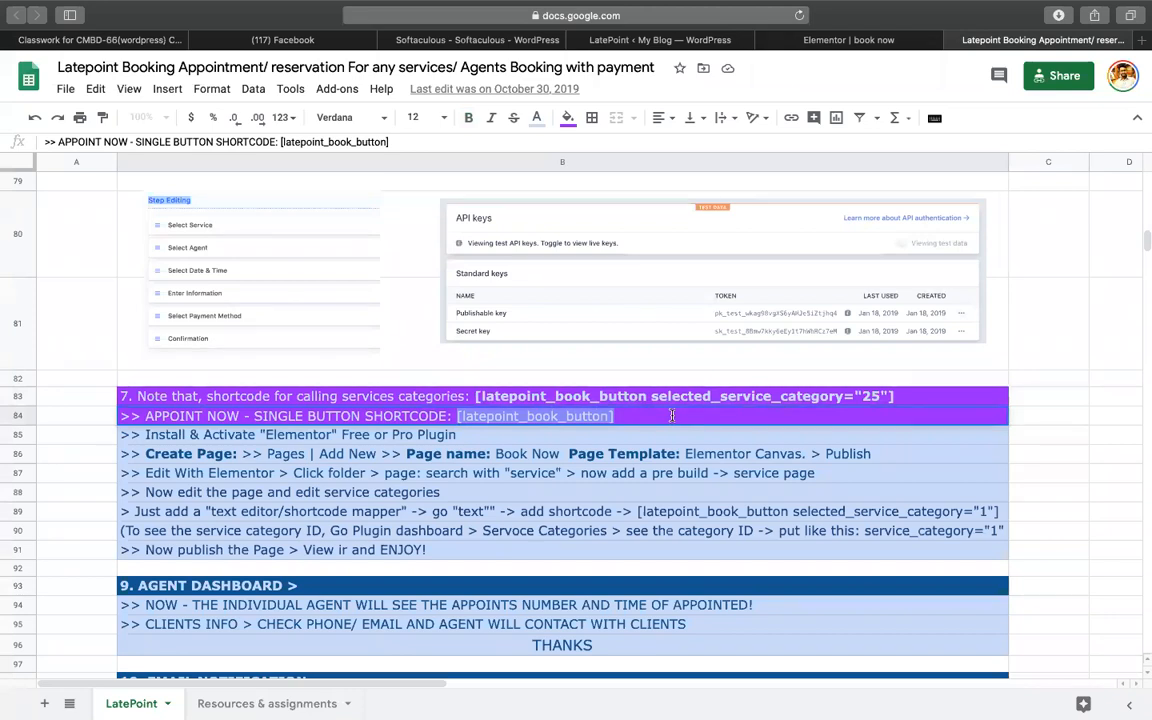
{"action": "left_click", "coordinate": [476, 392]}
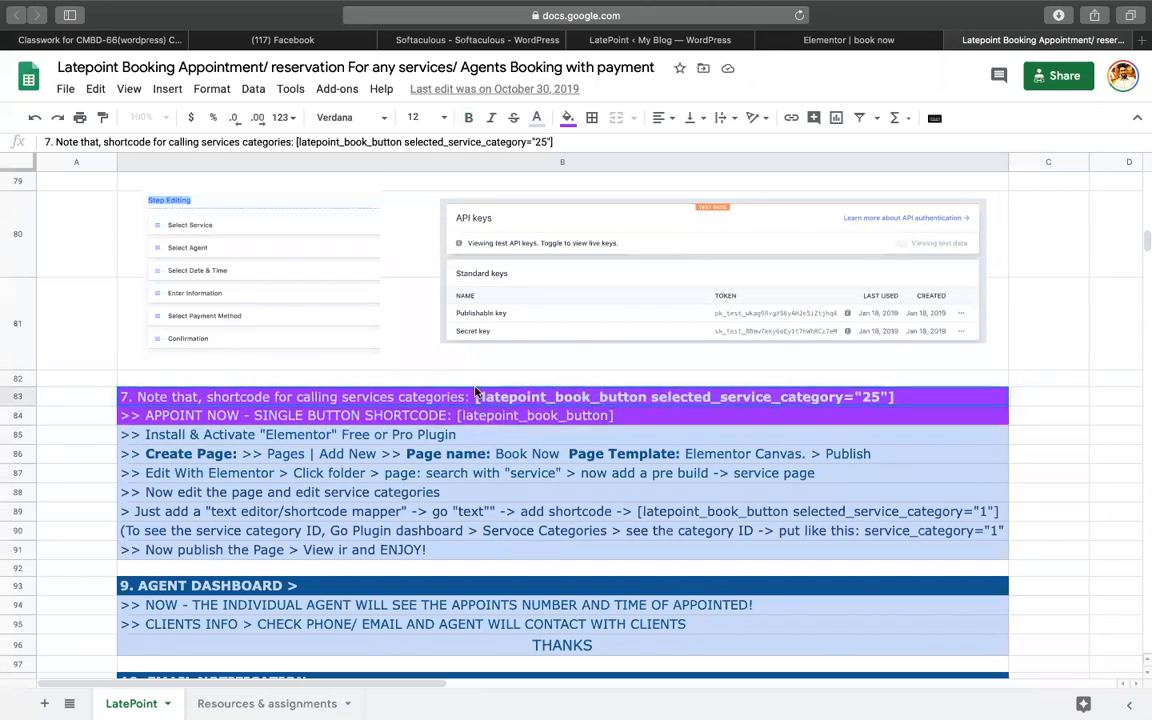
{"action": "left_click_drag", "start_coordinate": [472, 396], "coordinate": [981, 393]}
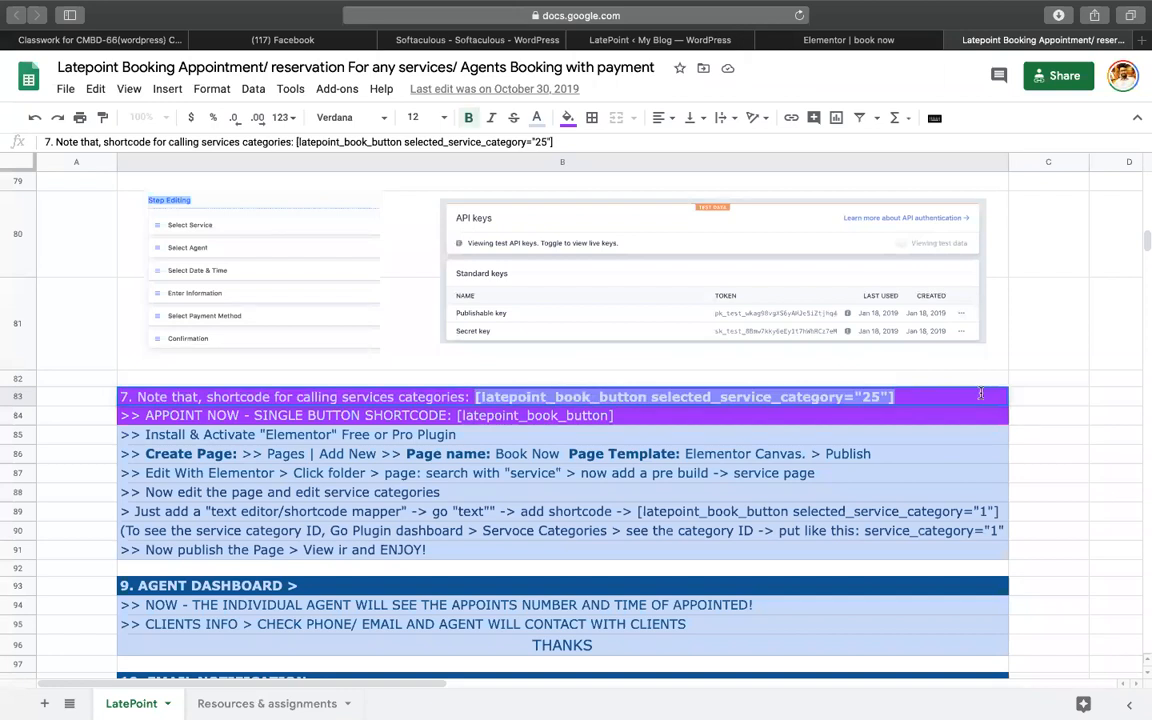
{"action": "left_click", "coordinate": [758, 40]}
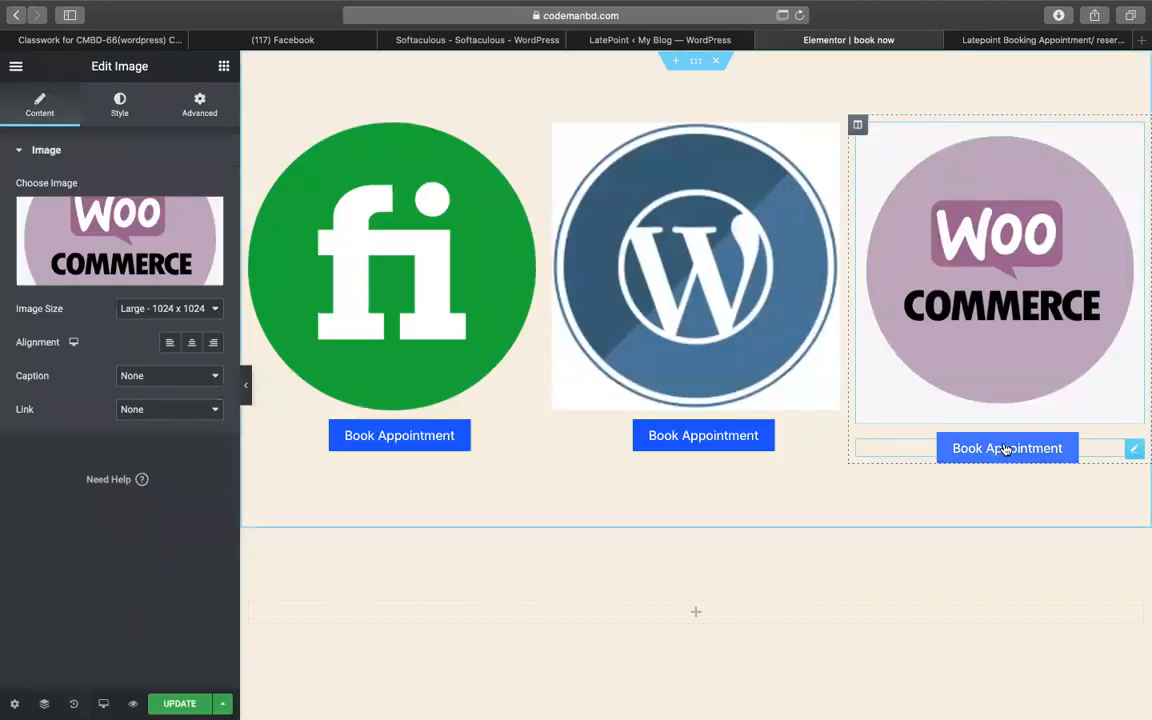
- Set the WooCommerce column's shortcode to selected_service_category="3" and update the page
{"action": "left_click", "coordinate": [1003, 448]}
{"action": "left_click", "coordinate": [155, 254]}
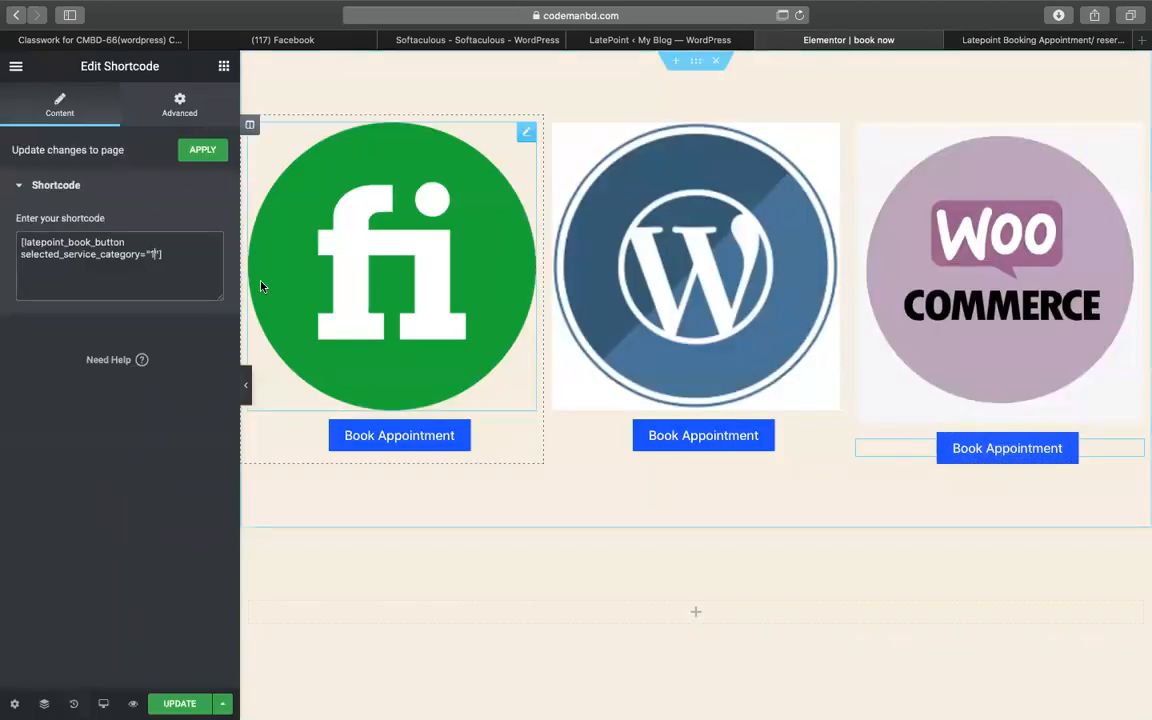
{"action": "key", "text": "BackSpace"}
{"action": "type", "text": "3"}
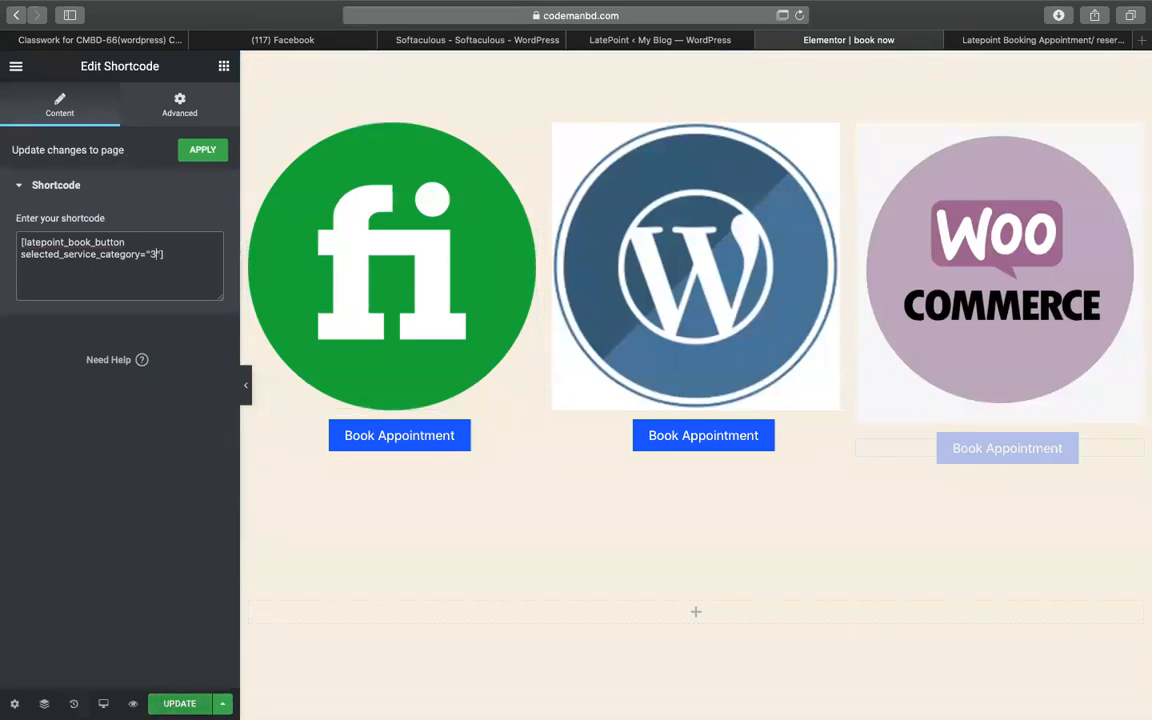
{"action": "left_click", "coordinate": [180, 704]}
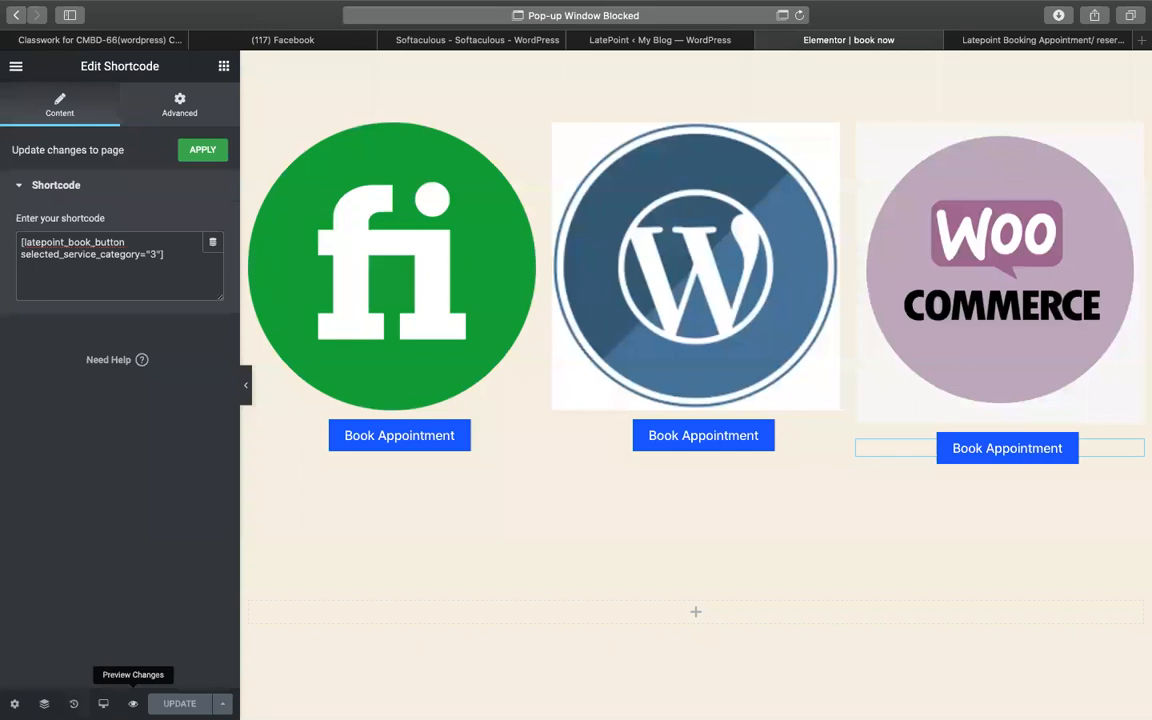
- Preview the live book now page and test the WordPress booking button through agent selection
{"action": "left_click", "coordinate": [133, 704]}
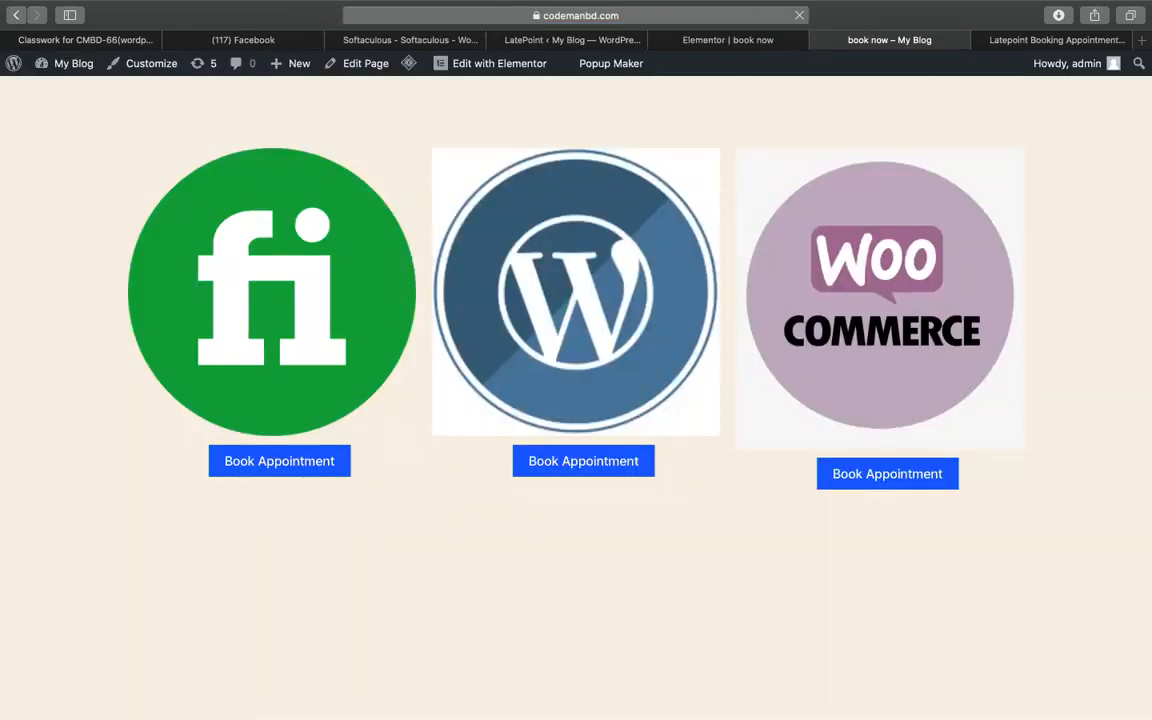
{"action": "left_click", "coordinate": [620, 470]}
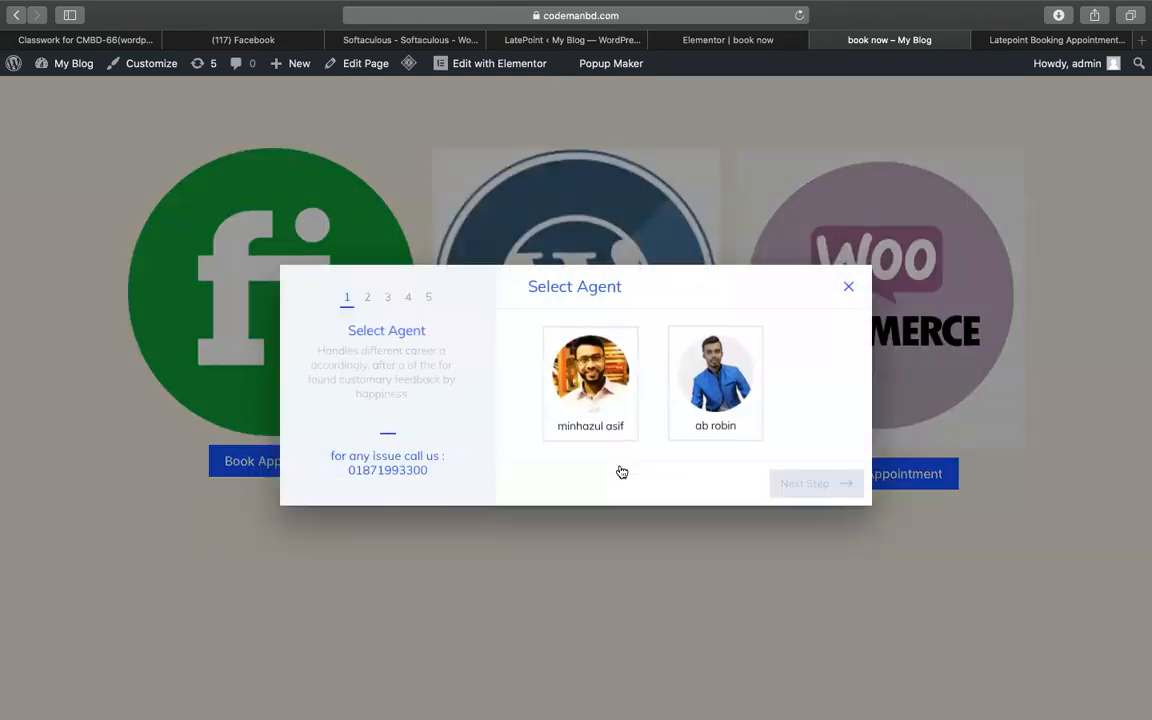
{"action": "left_click", "coordinate": [585, 390]}
{"action": "left_click", "coordinate": [790, 483]}
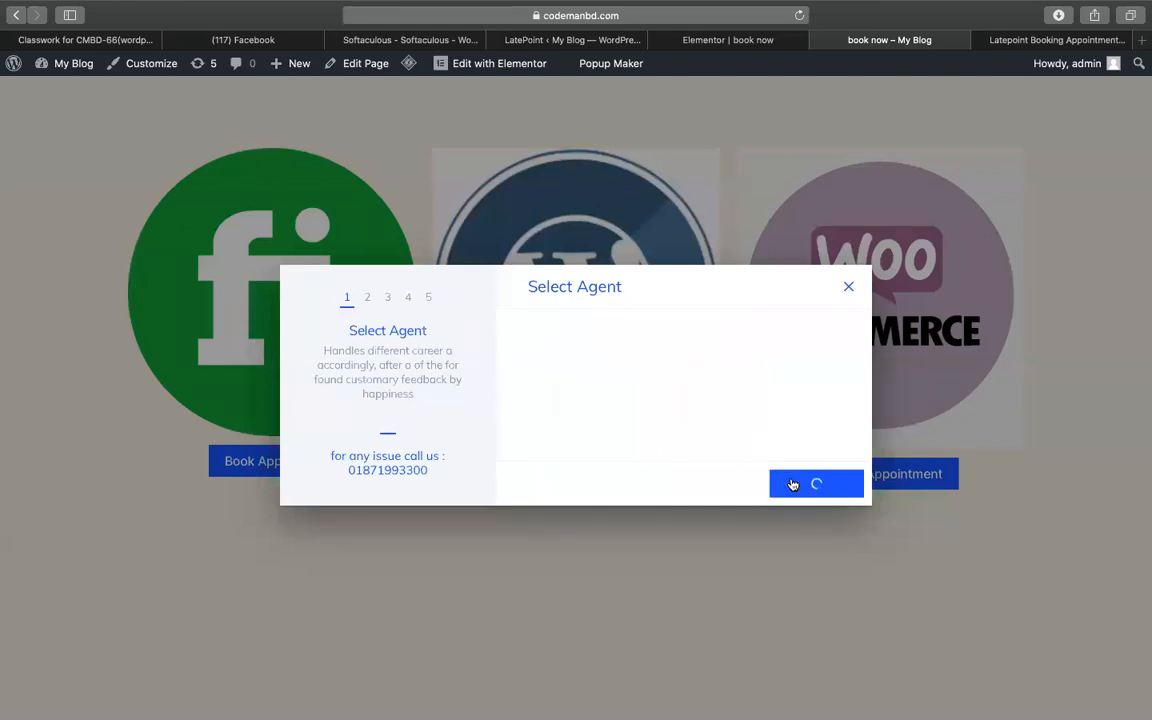
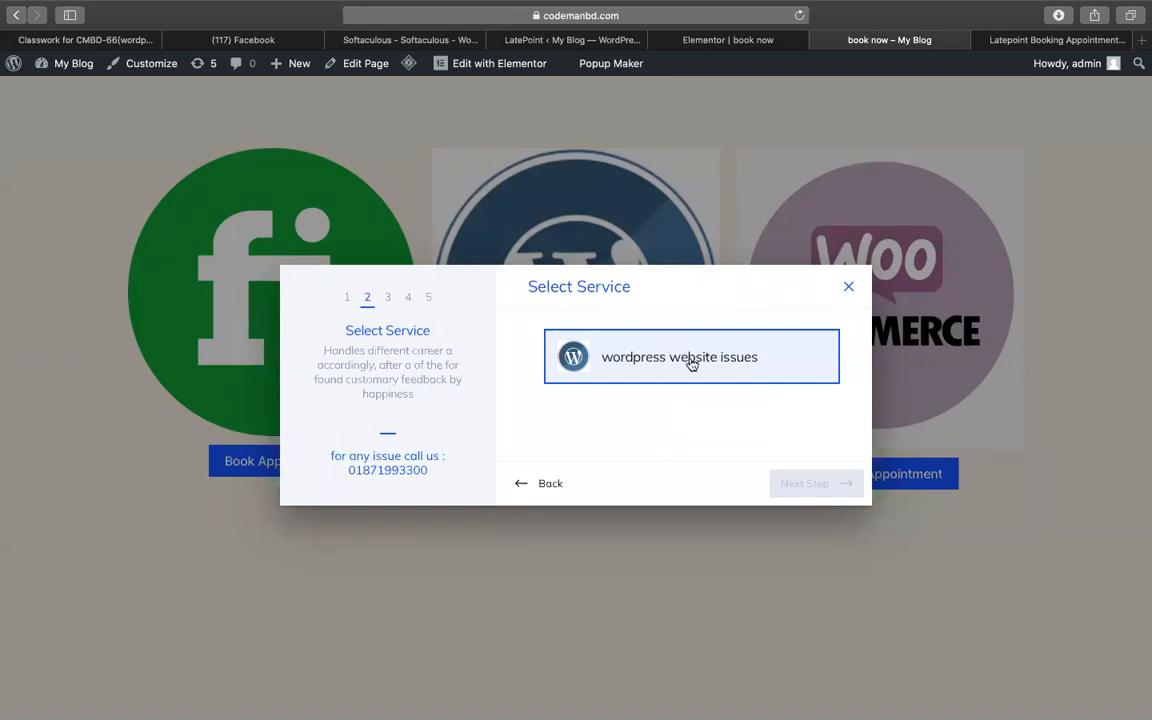
- Choose the wordpress website issues service on August 21 at 09:15 pm
{"action": "left_click", "coordinate": [690, 364]}
{"action": "left_click", "coordinate": [796, 487]}
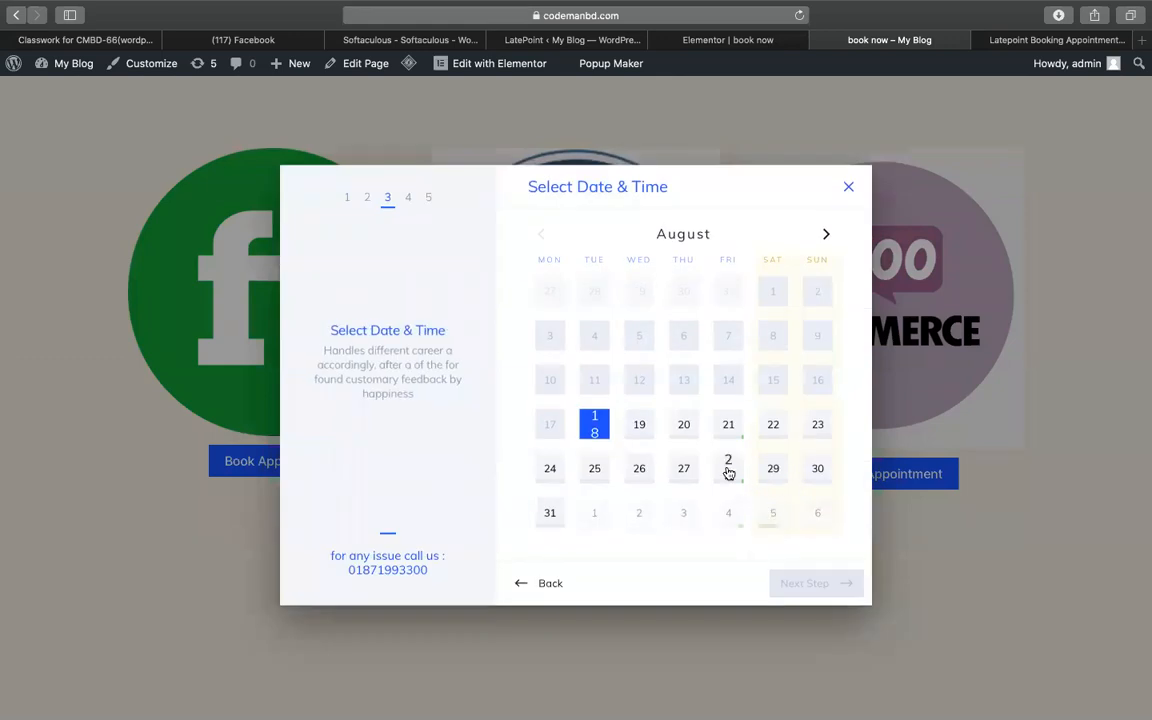
{"action": "left_click", "coordinate": [727, 426]}
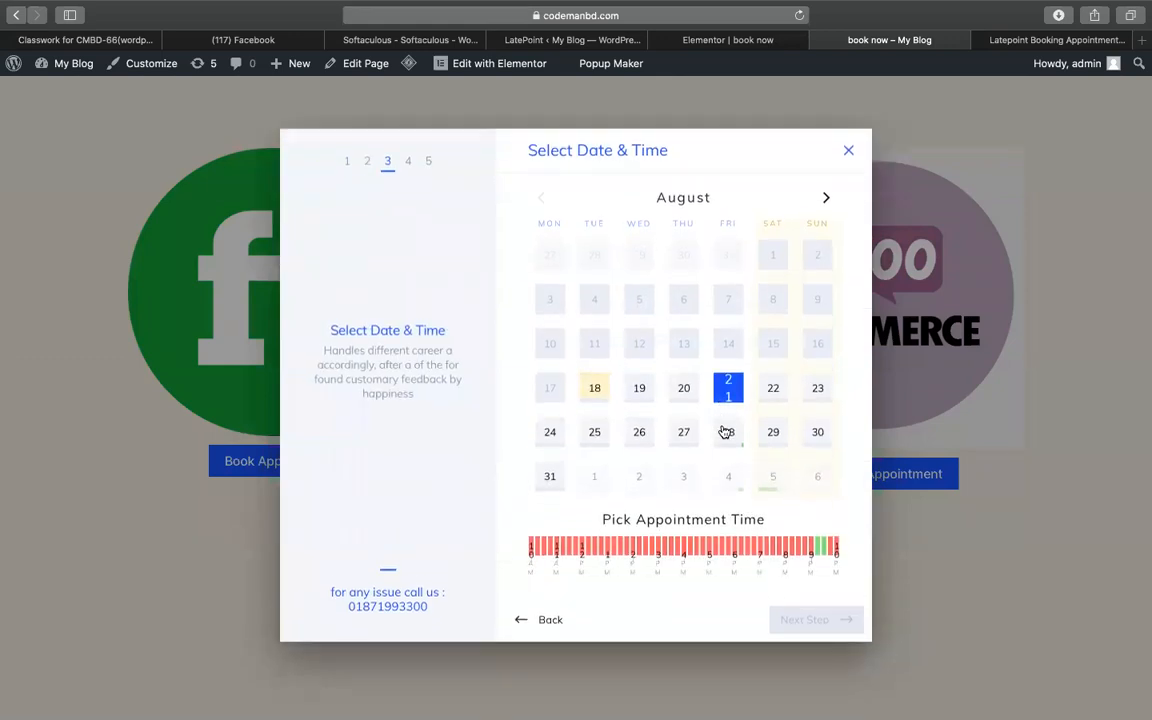
{"action": "left_click", "coordinate": [816, 551]}
{"action": "left_click", "coordinate": [805, 619]}
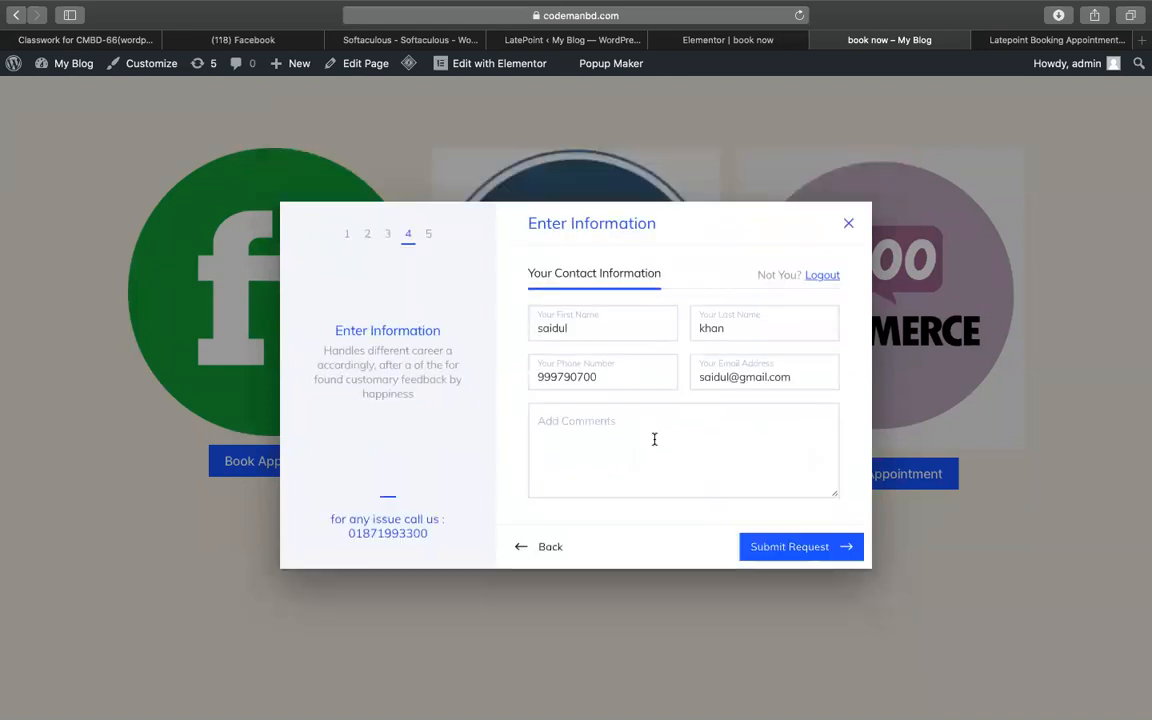
- Submit the test booking request and close the confirmation popup
{"action": "left_click", "coordinate": [775, 558]}
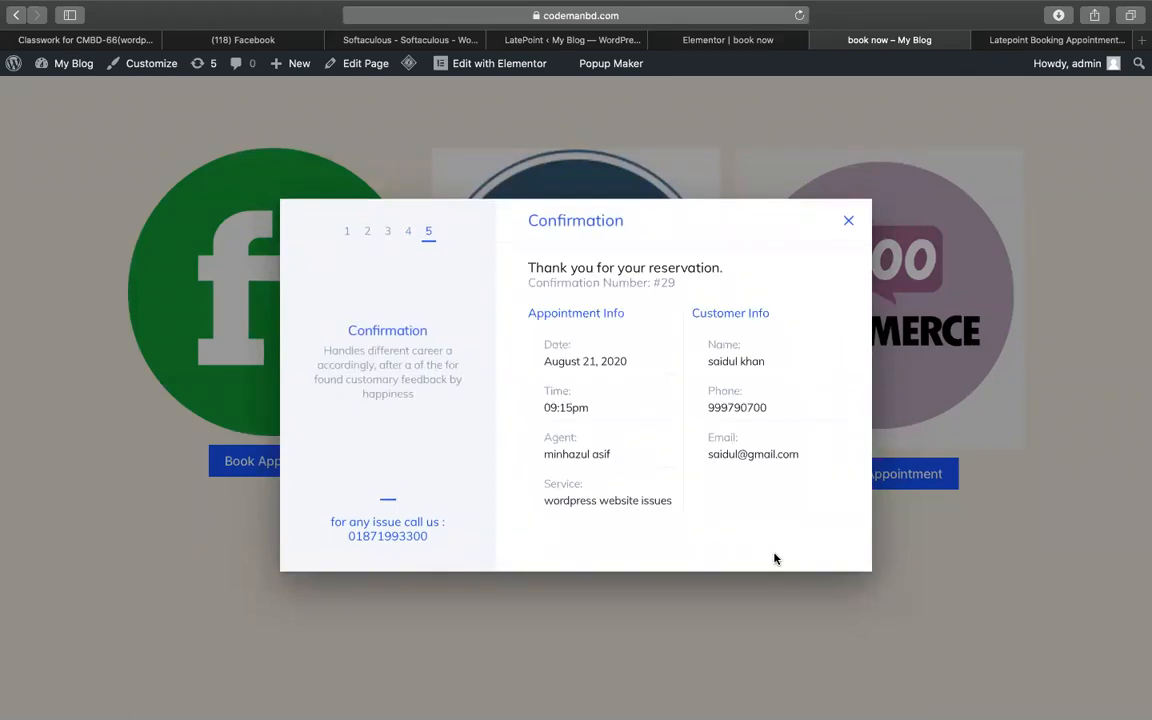
{"action": "left_click", "coordinate": [850, 218]}
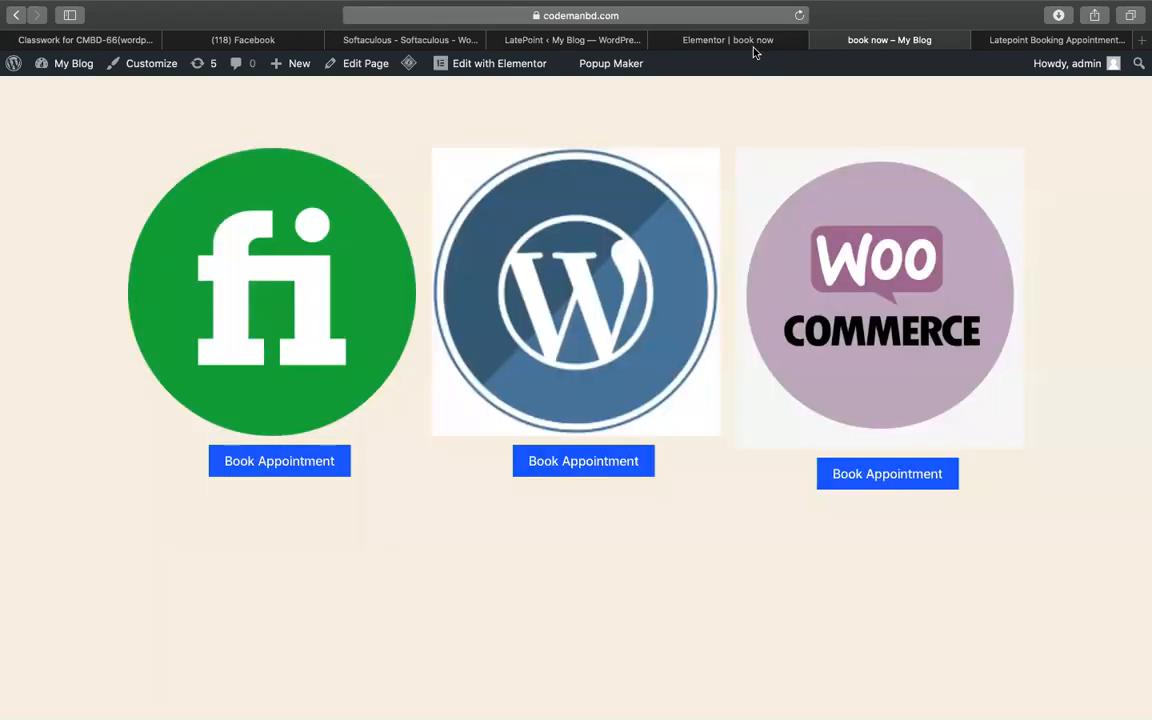
{"action": "left_click", "coordinate": [678, 41]}
- Bring up LatePoint's service categories admin page and scroll down toward the Notifications menu
{"action": "left_click", "coordinate": [855, 41]}
{"action": "mouse_move", "coordinate": [643, 8]}
{"action": "left_click", "coordinate": [605, 38]}
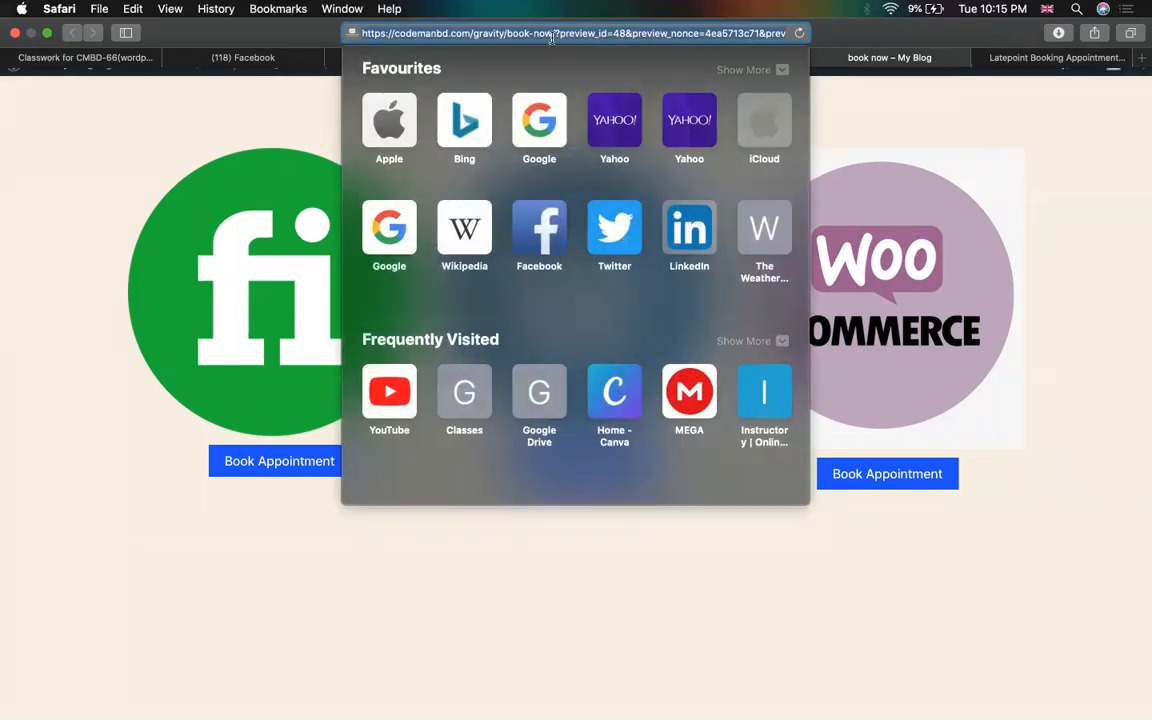
{"action": "left_click", "coordinate": [1141, 119]}
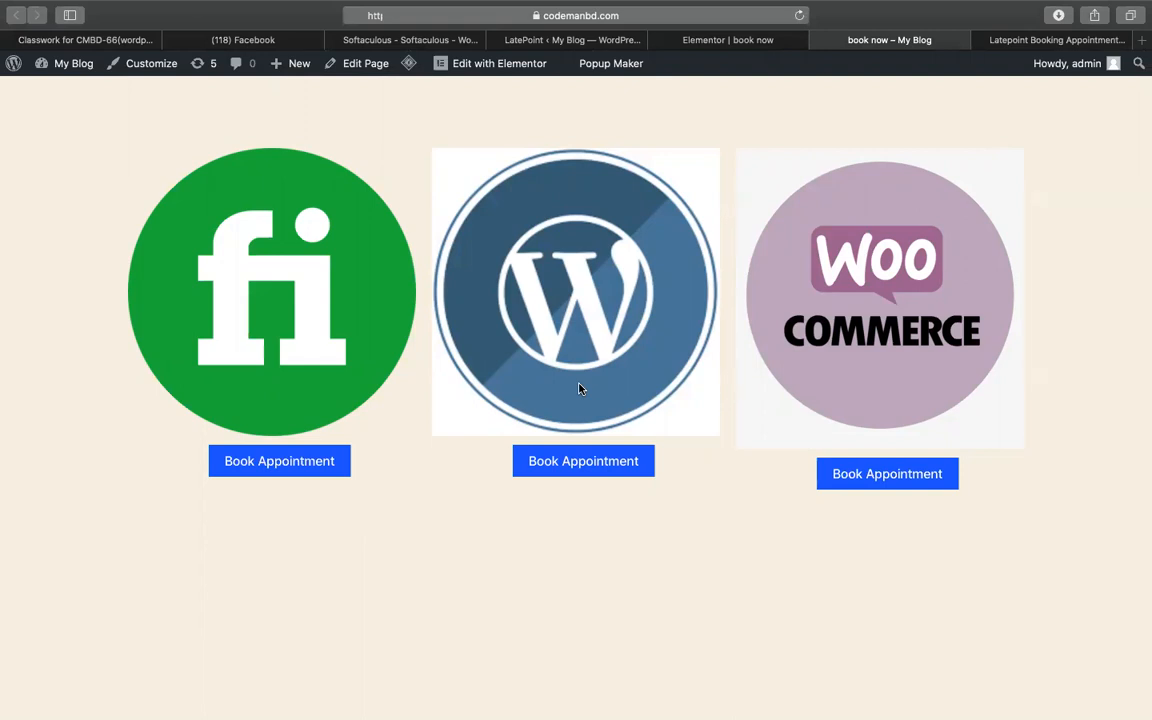
{"action": "left_click", "coordinate": [716, 46]}
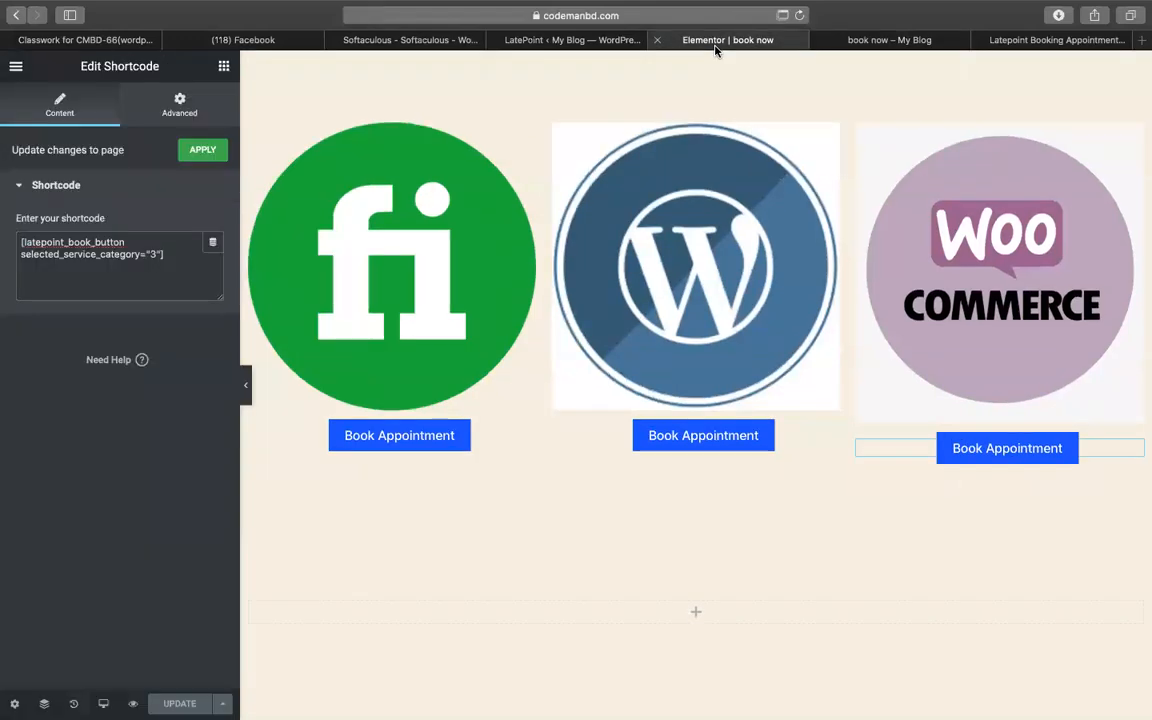
{"action": "left_click", "coordinate": [532, 46]}
{"action": "scroll", "coordinate": [178, 515], "scroll_direction": "down", "scroll_amount": 5}
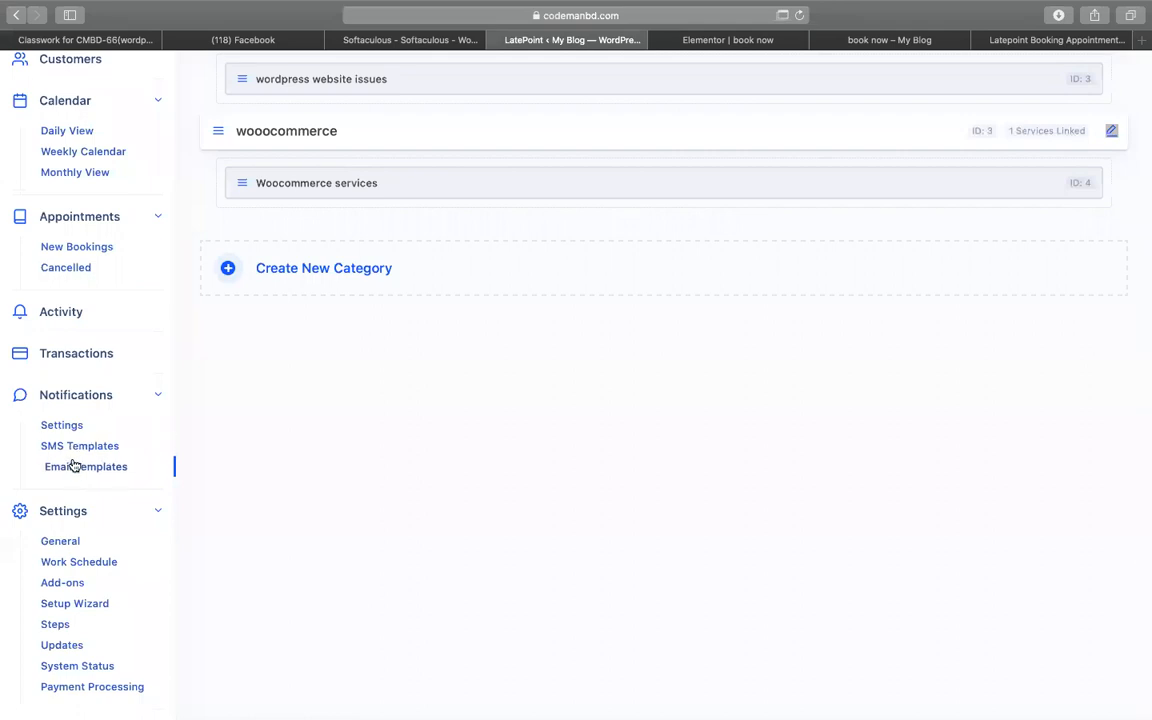
- Enable email notifications in LatePoint's notification settings and save them
{"action": "left_click", "coordinate": [66, 426]}
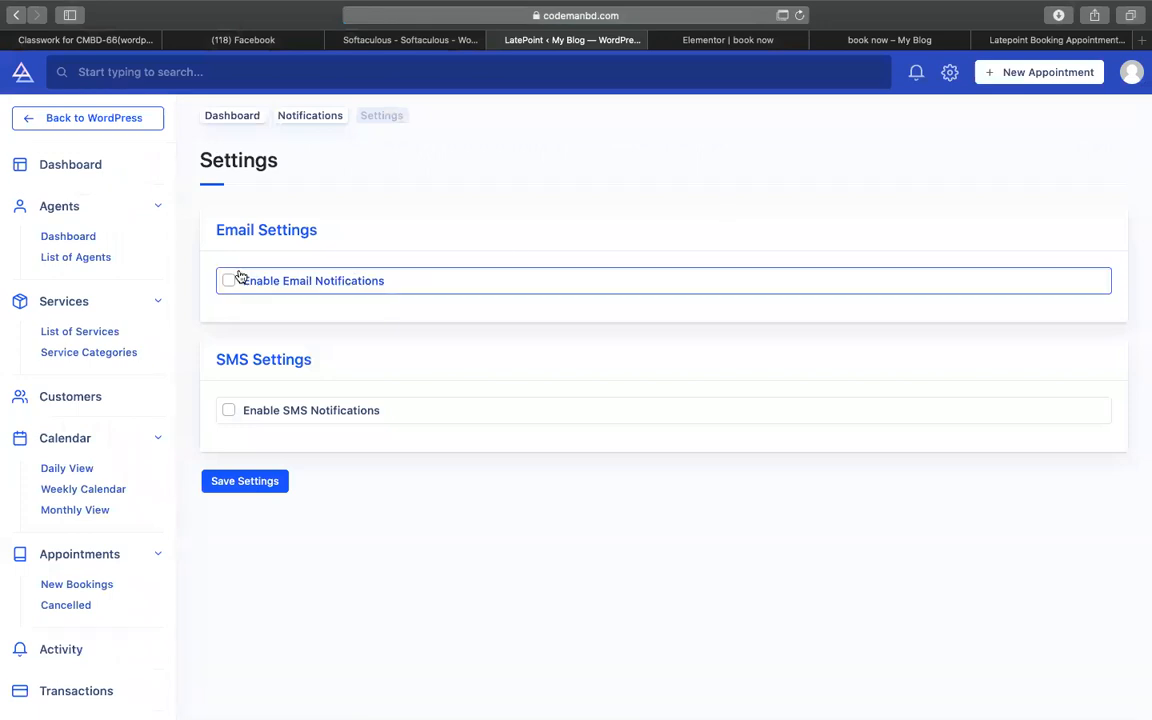
{"action": "left_click", "coordinate": [229, 281]}
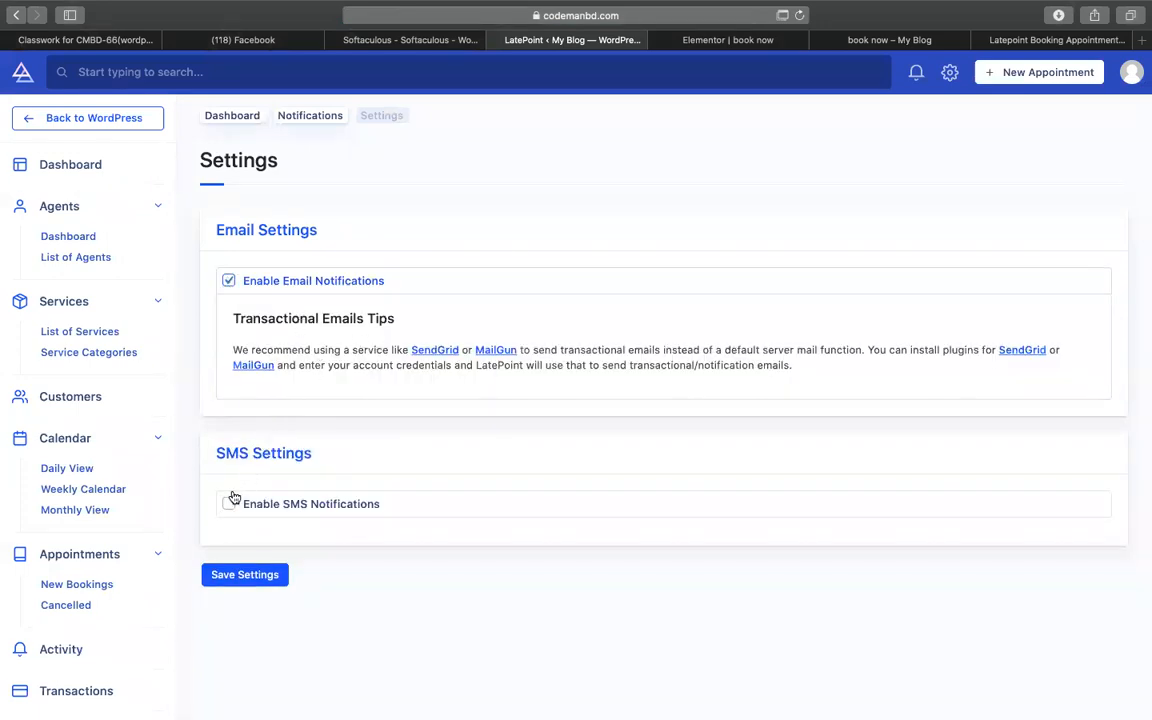
{"action": "left_click", "coordinate": [251, 578]}
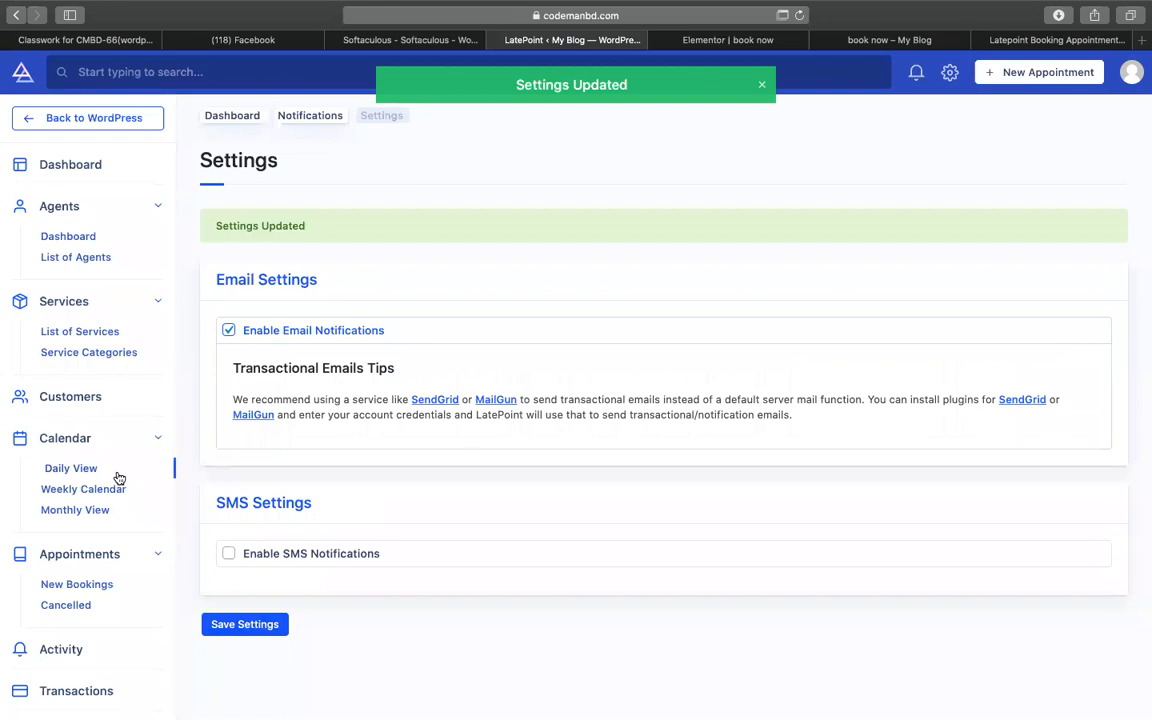
- Scroll the settings page and go to LatePoint's booking step settings
{"action": "scroll", "coordinate": [116, 476], "scroll_direction": "down", "scroll_amount": 2}
{"action": "scroll", "coordinate": [114, 302], "scroll_direction": "up", "scroll_amount": 2}
{"action": "scroll", "coordinate": [104, 350], "scroll_direction": "down", "scroll_amount": 6}
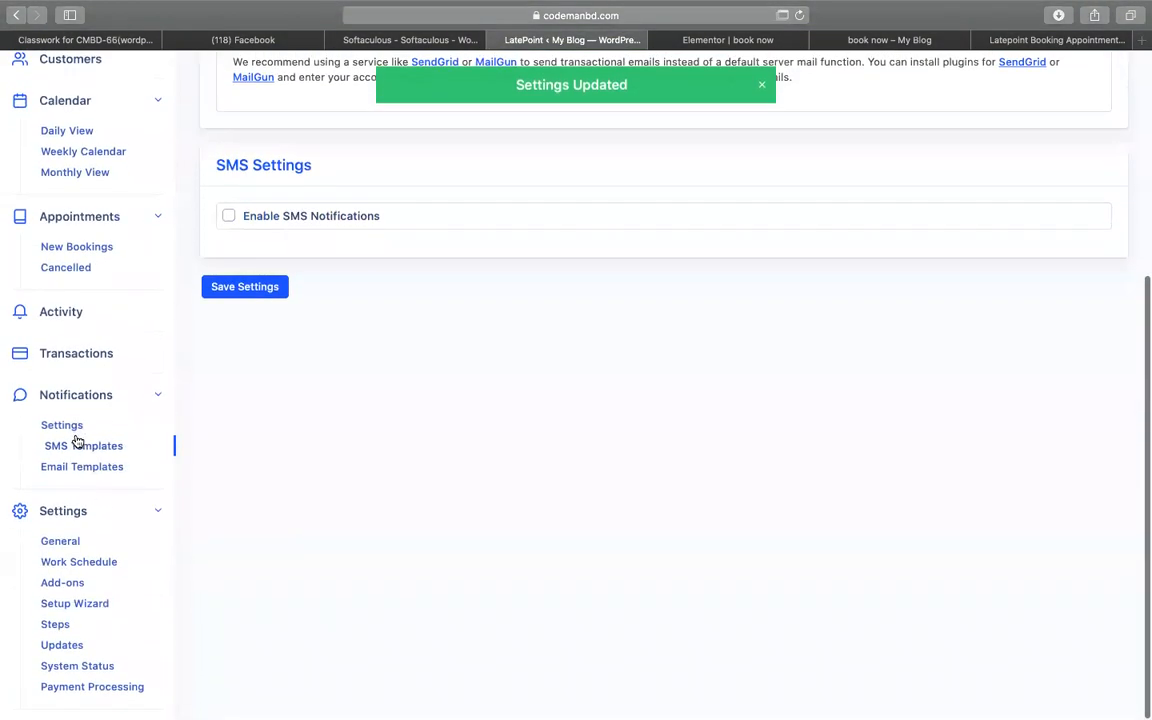
{"action": "left_click", "coordinate": [64, 635]}
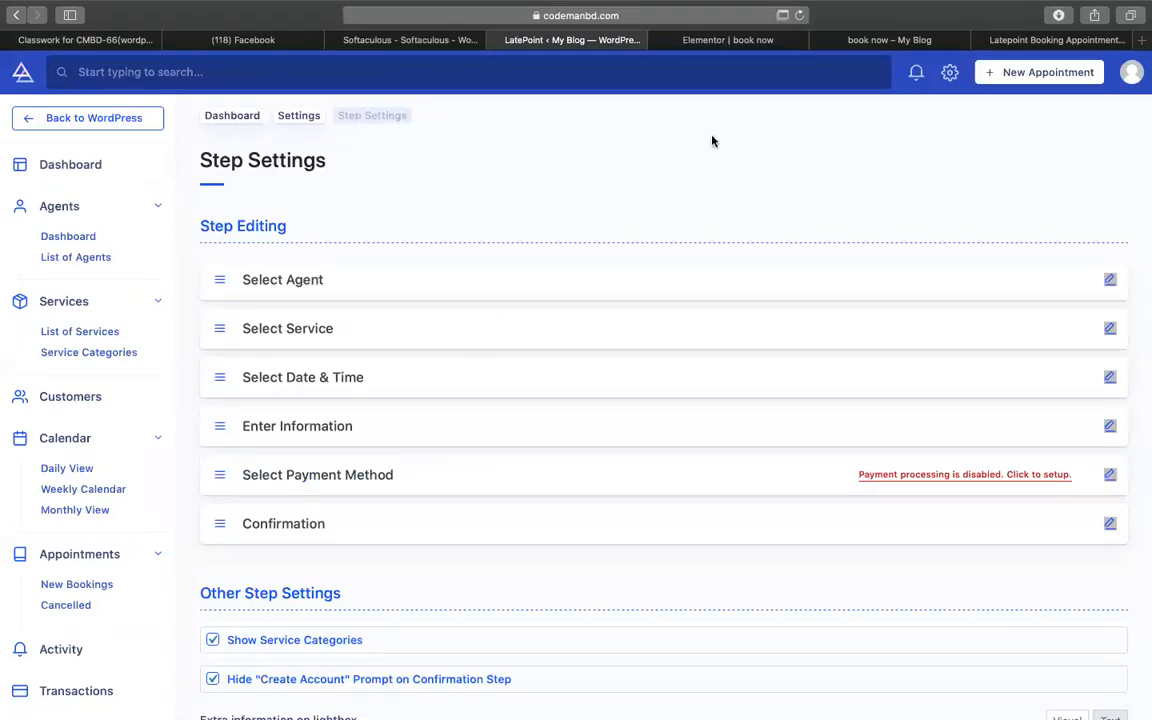
- Return to LatePoint's step settings and open the payment processing setup
{"action": "left_click", "coordinate": [870, 42]}
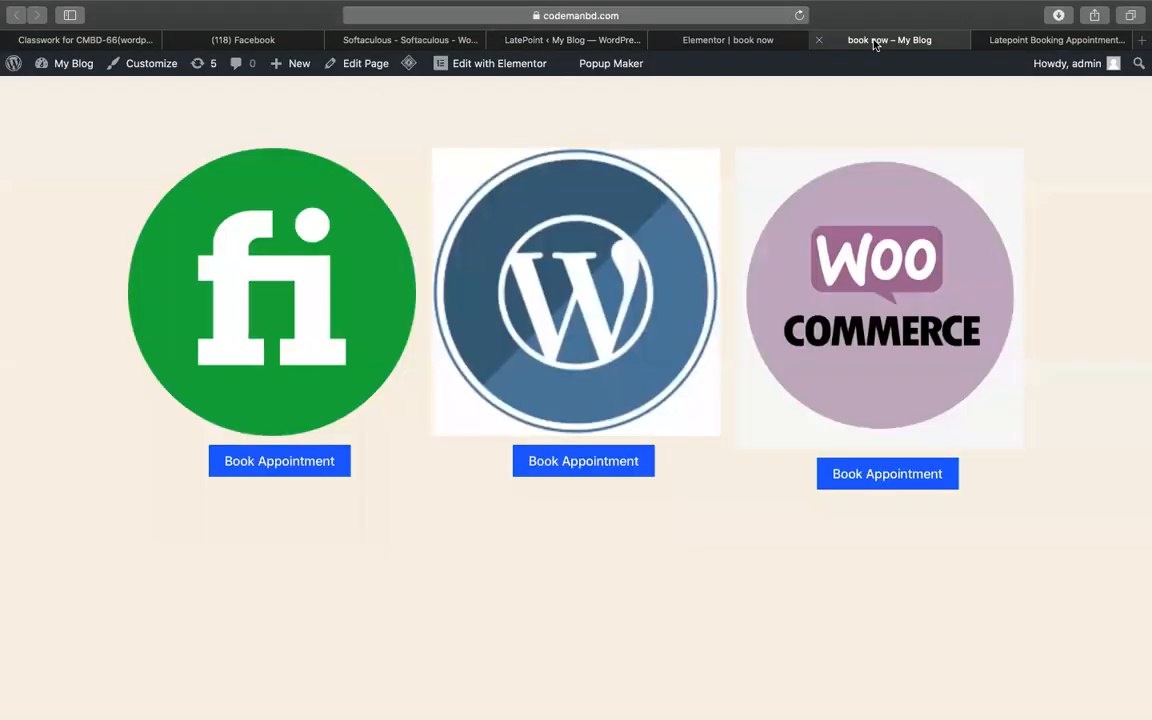
{"action": "left_click", "coordinate": [1032, 40]}
{"action": "left_click", "coordinate": [656, 42]}
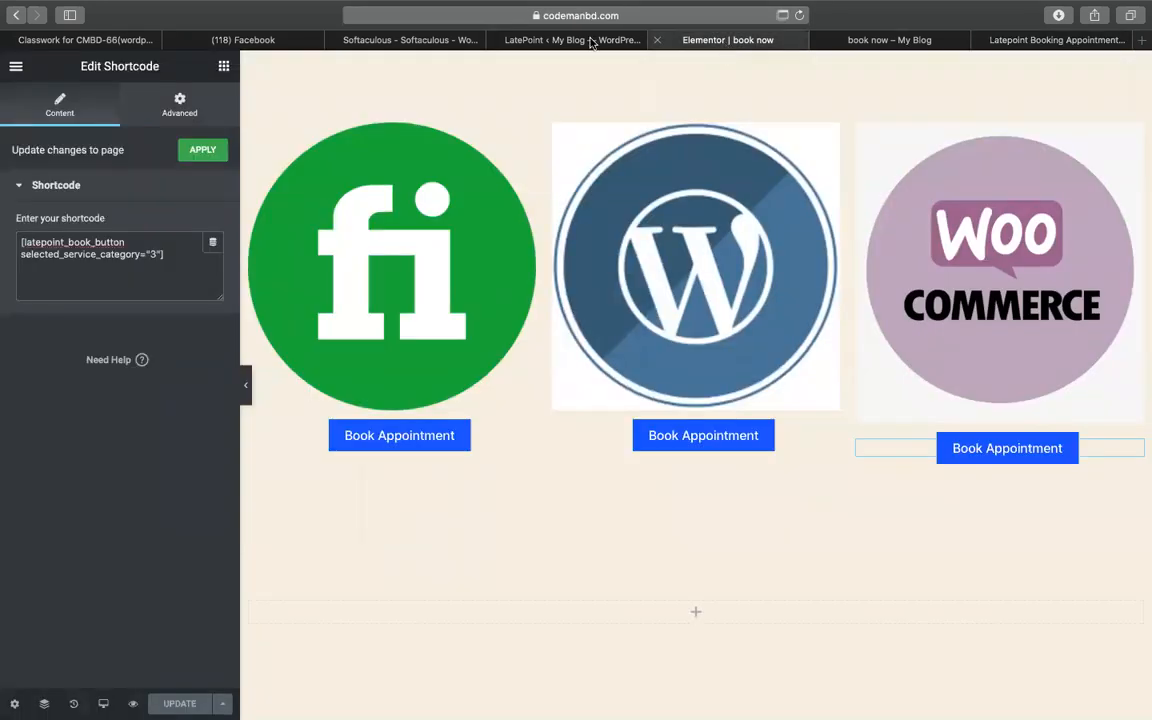
{"action": "left_click", "coordinate": [525, 40]}
{"action": "scroll", "coordinate": [366, 537], "scroll_direction": "down", "scroll_amount": 1}
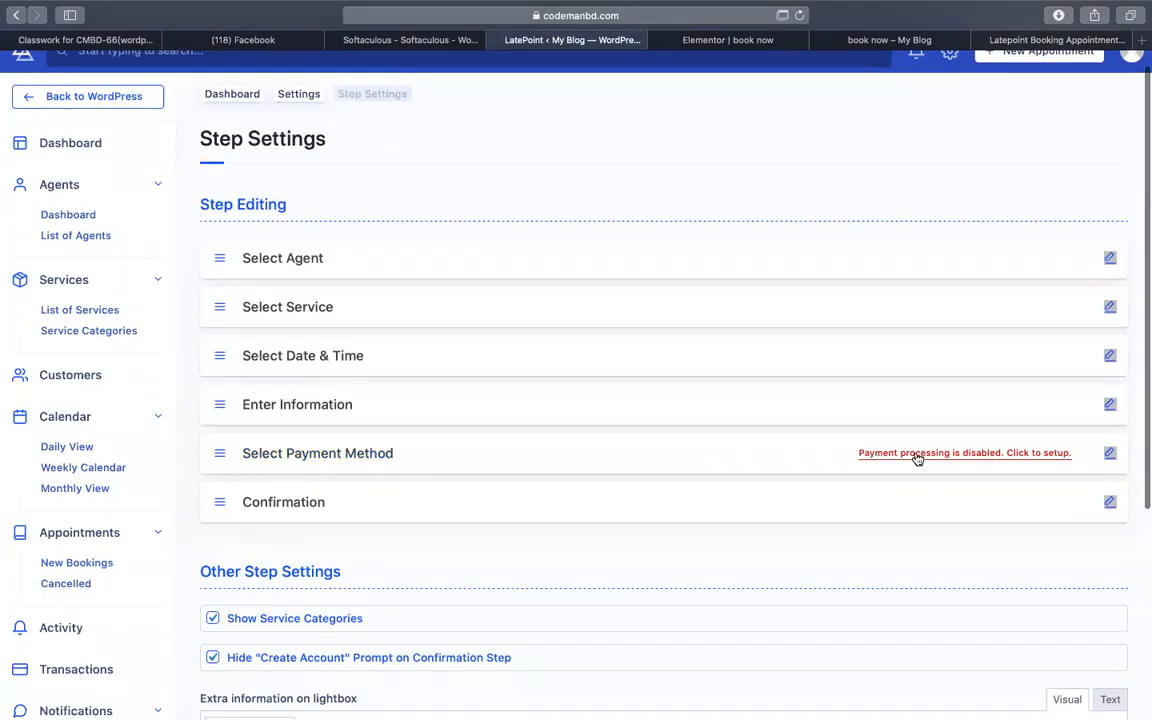
{"action": "left_click", "coordinate": [1026, 460]}
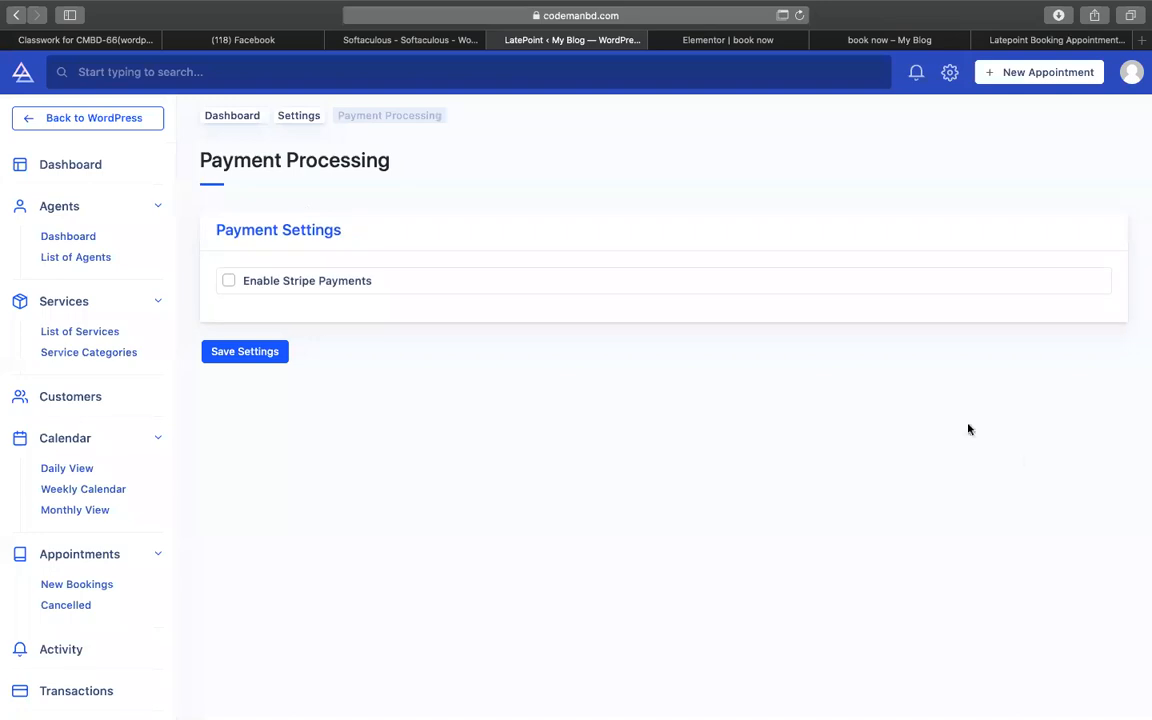
- Tick Enable Stripe Payments and click into the empty Secret and Publishable Key fields
{"action": "left_click", "coordinate": [228, 281]}
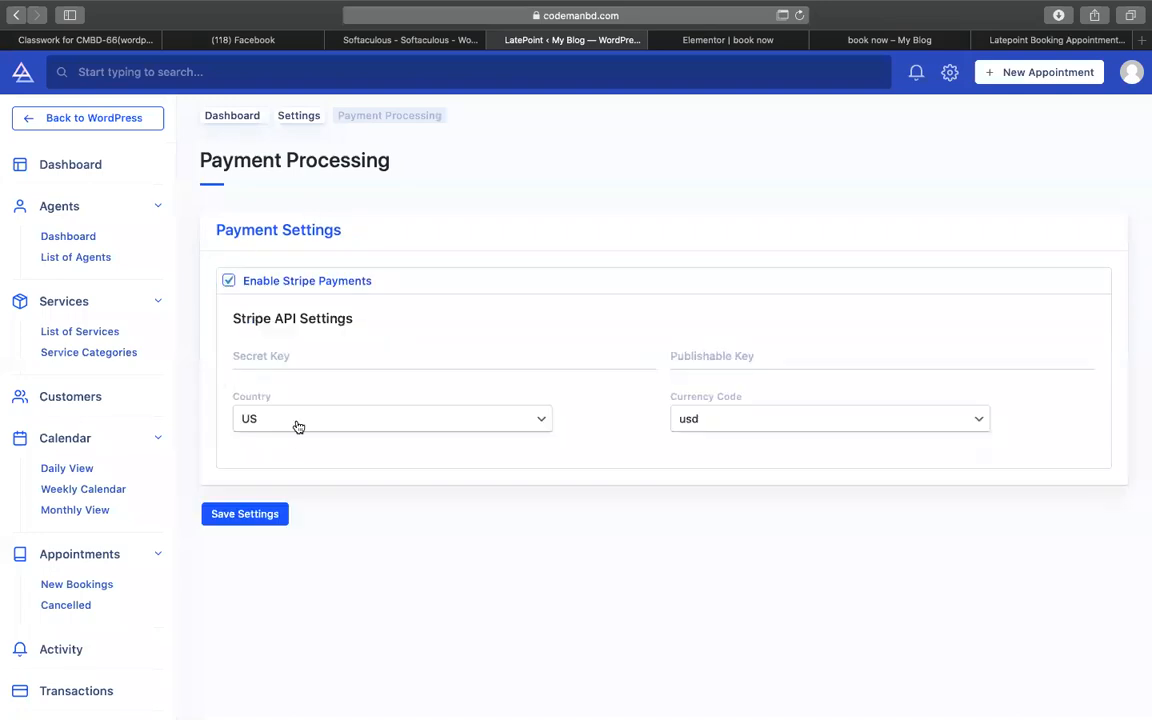
{"action": "left_click", "coordinate": [255, 352]}
{"action": "left_click", "coordinate": [690, 352]}
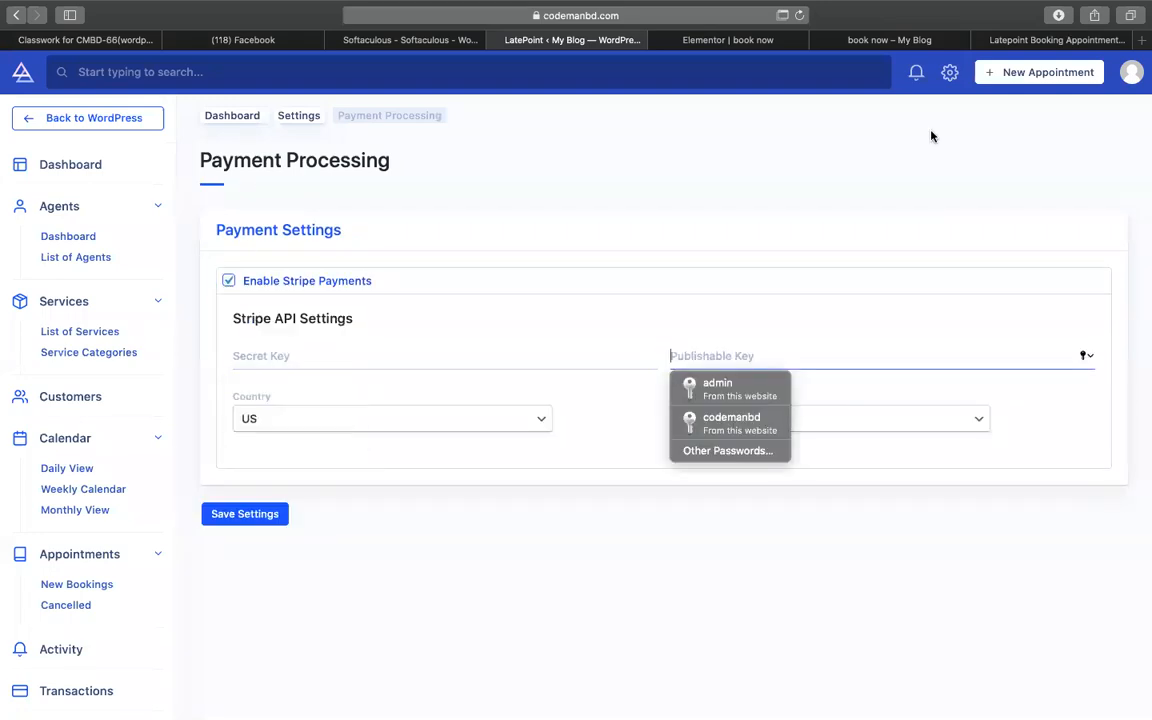
{"action": "left_click", "coordinate": [1062, 44]}
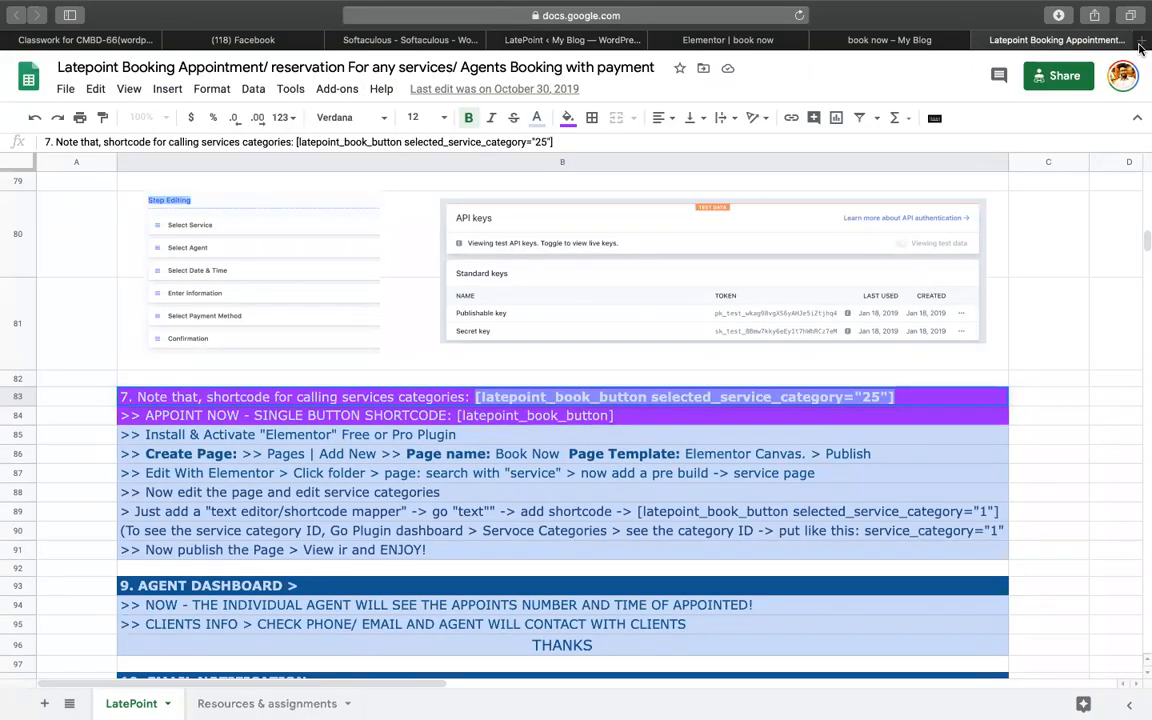
{"action": "left_click", "coordinate": [1140, 42]}
- Load stripe.com in the new tab, comparing briefly against the tutorial sheet
{"action": "type", "text": "stripe.com"}
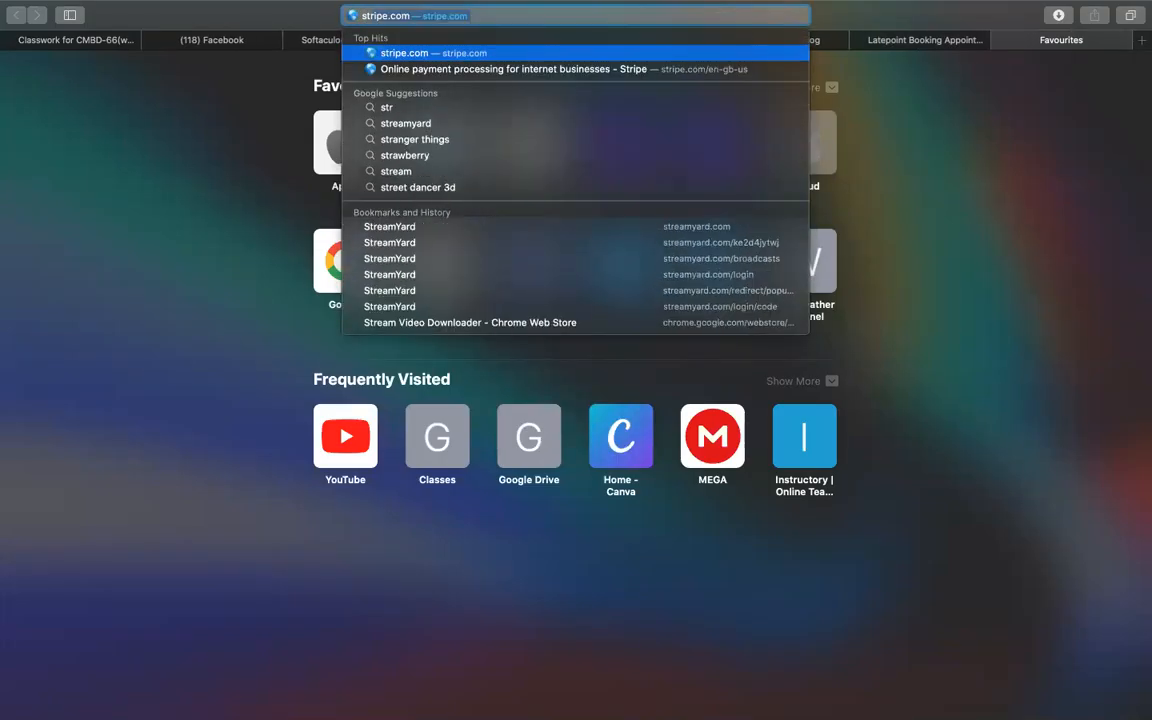
{"action": "key", "text": "Return"}
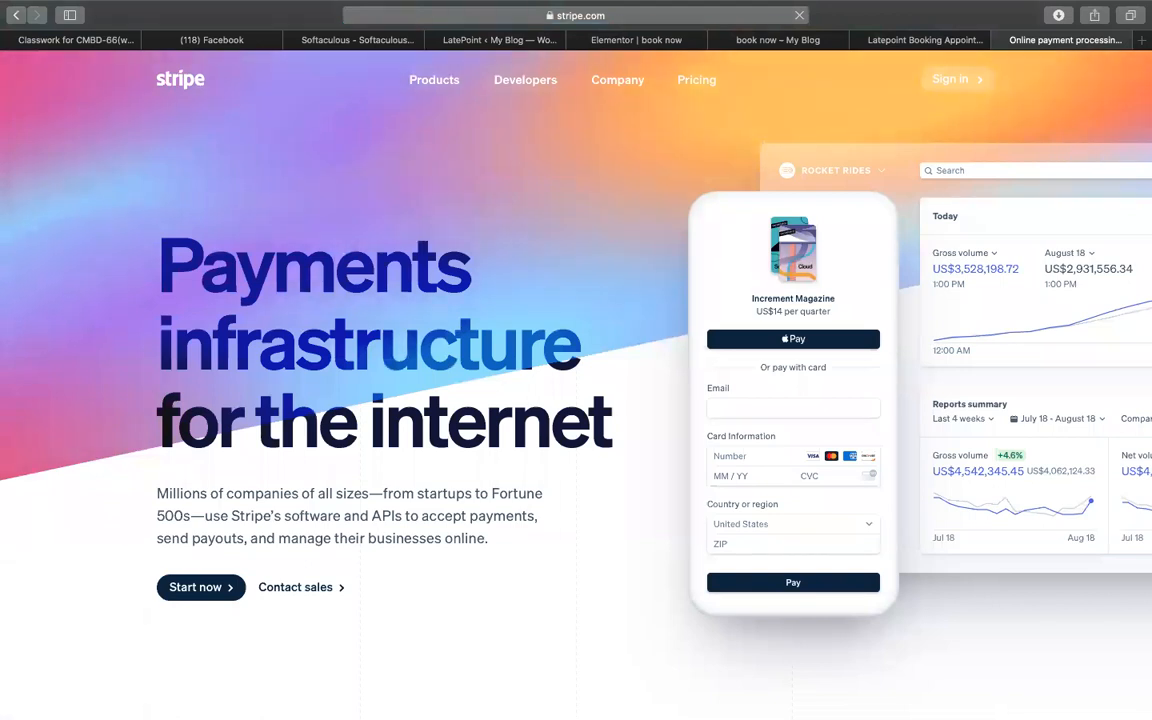
{"action": "left_click", "coordinate": [893, 40]}
{"action": "left_click", "coordinate": [1037, 40]}
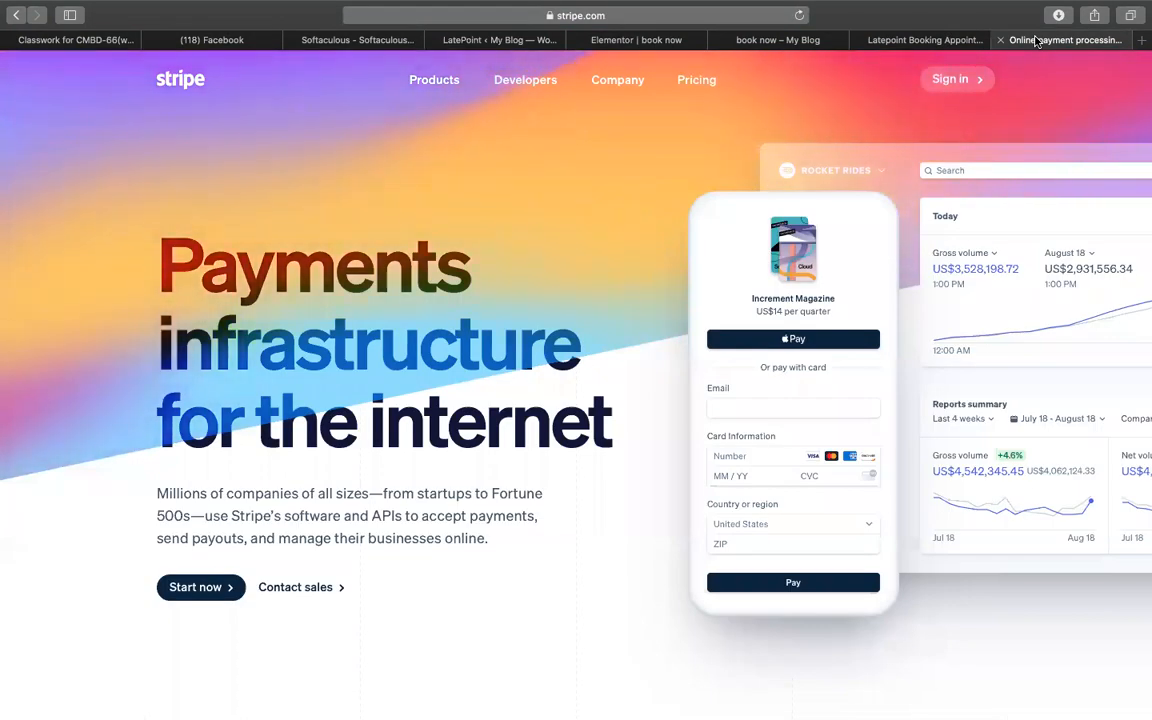
{"action": "scroll", "coordinate": [630, 320], "scroll_direction": "down", "scroll_amount": 3}
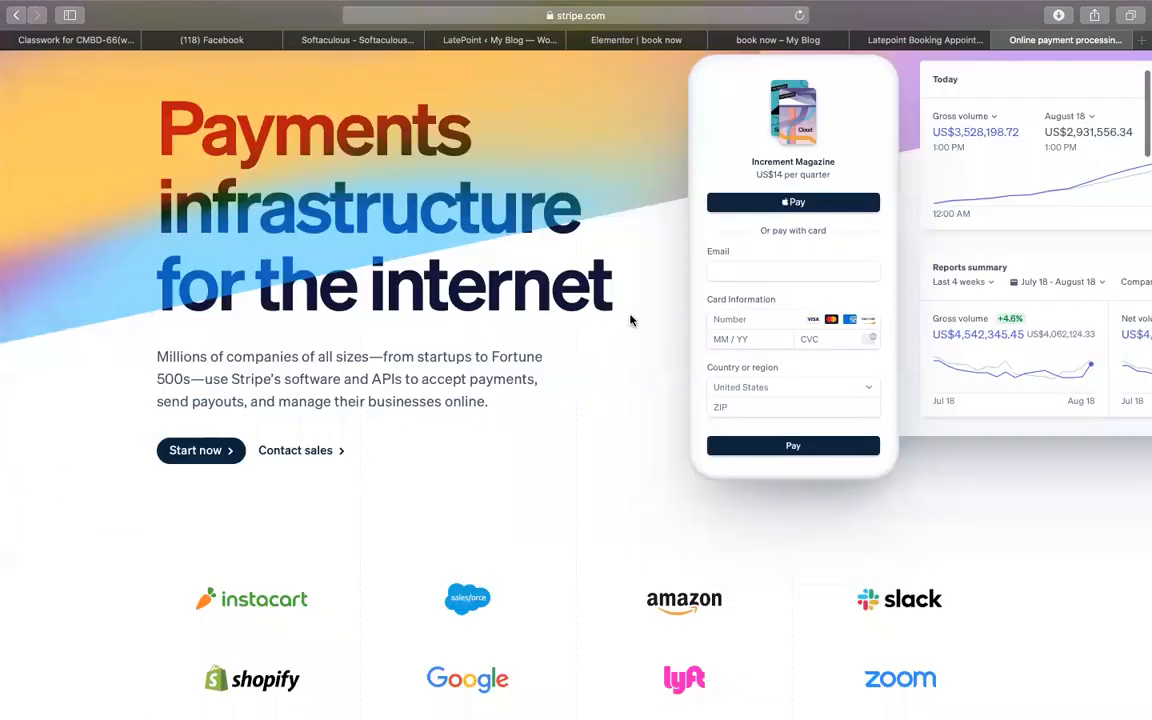
{"action": "scroll", "coordinate": [630, 320], "scroll_direction": "up", "scroll_amount": 3}
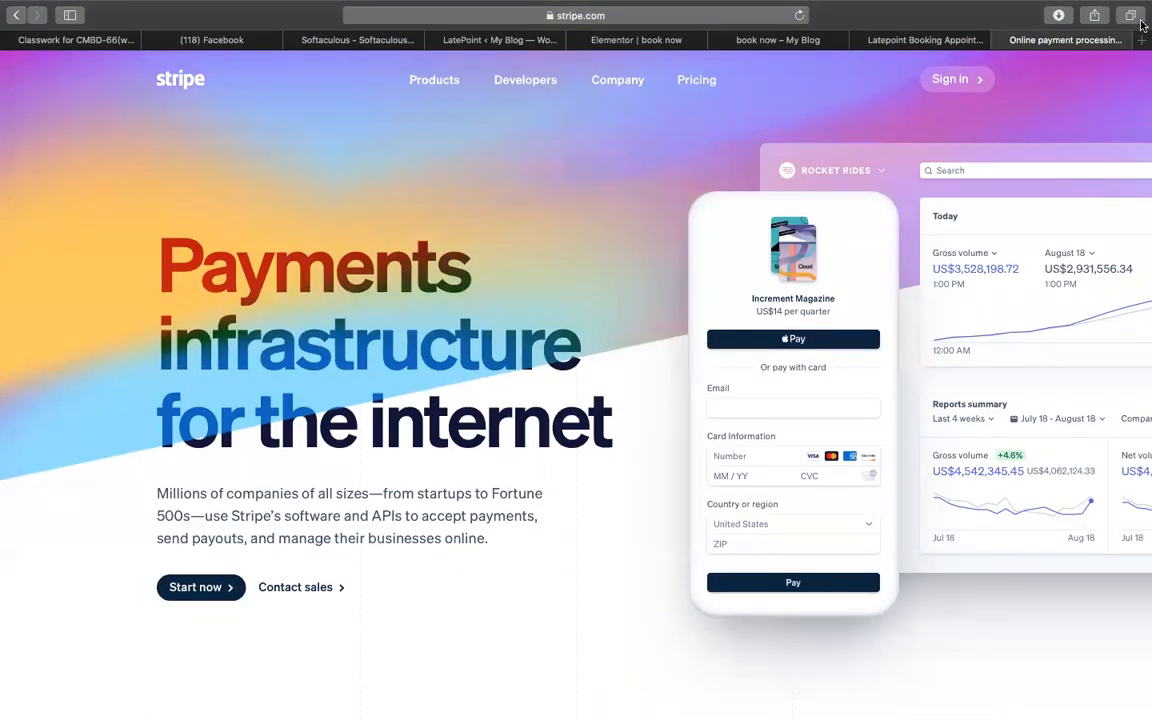
- Sign in to the Stripe dashboard and reveal the test API keys
{"action": "left_click", "coordinate": [937, 84]}
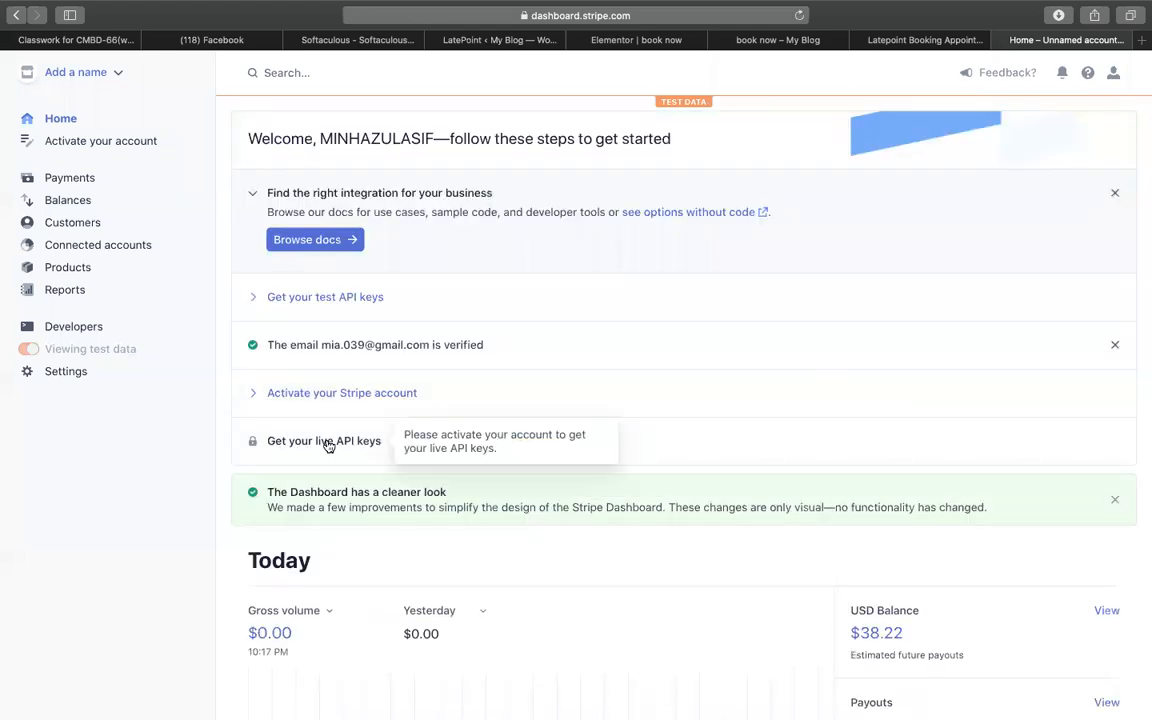
{"action": "left_click", "coordinate": [343, 308]}
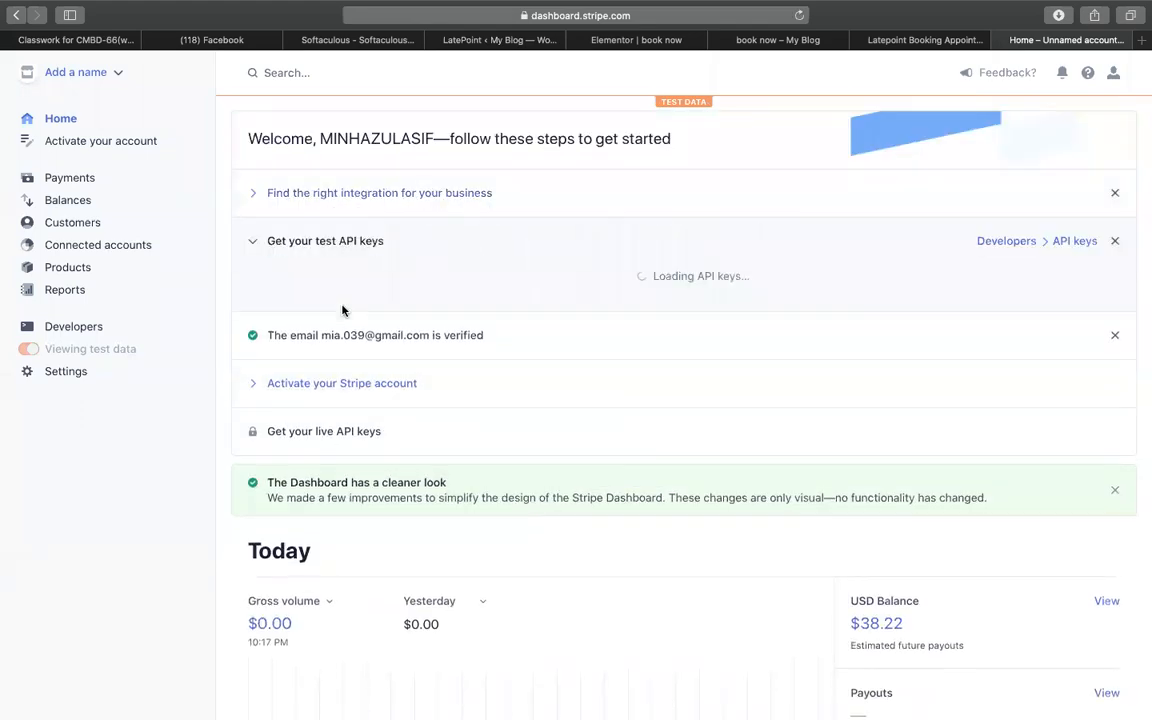
{"action": "left_click", "coordinate": [453, 285]}
{"action": "left_click", "coordinate": [425, 268]}
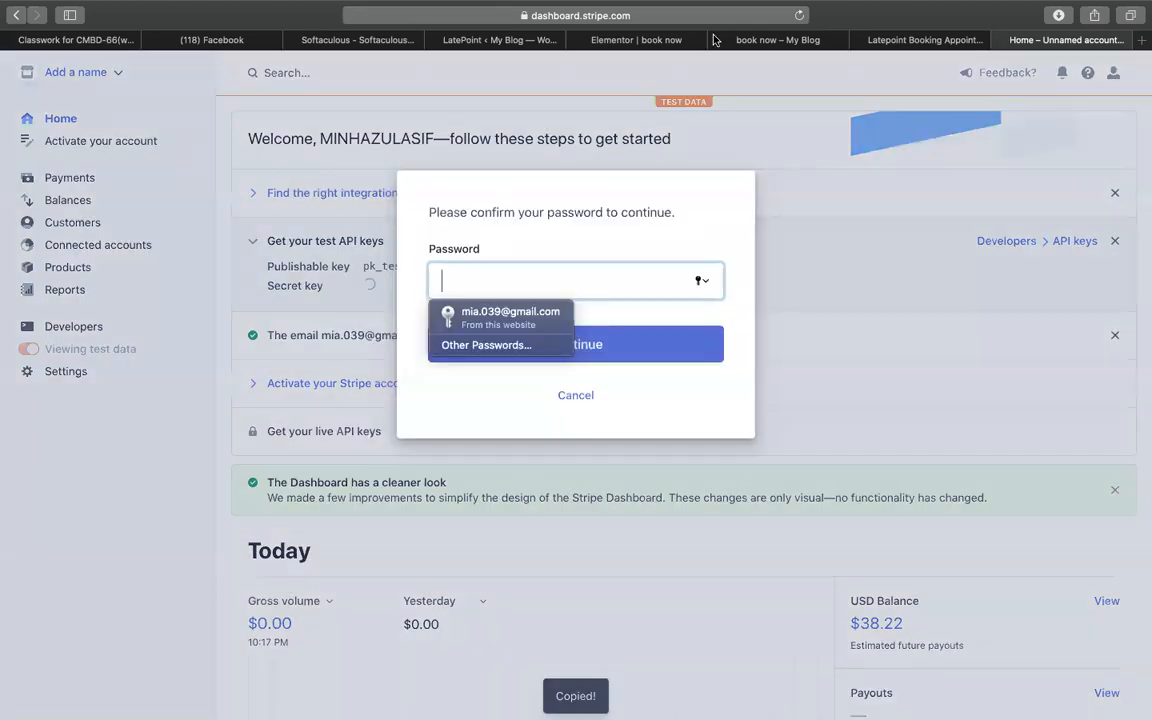
- Confirm the Stripe password with the saved login and copy the test secret key
{"action": "left_click", "coordinate": [610, 38]}
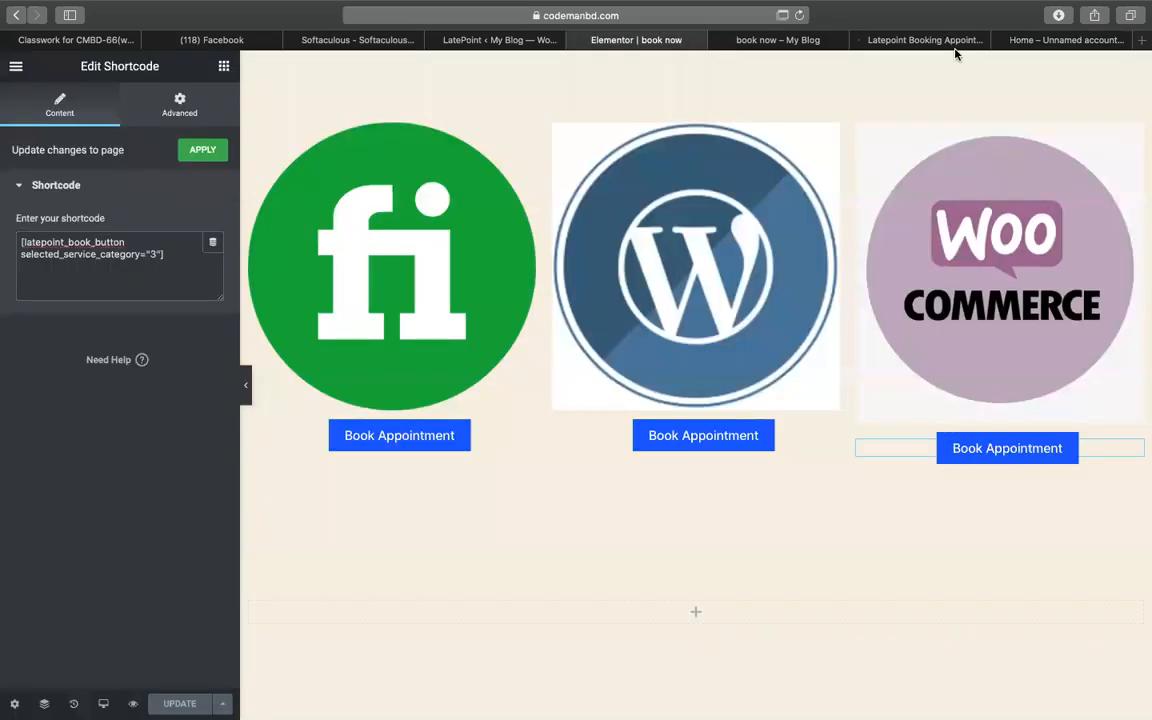
{"action": "left_click", "coordinate": [1023, 42]}
{"action": "left_click", "coordinate": [531, 325]}
{"action": "left_click", "coordinate": [517, 350]}
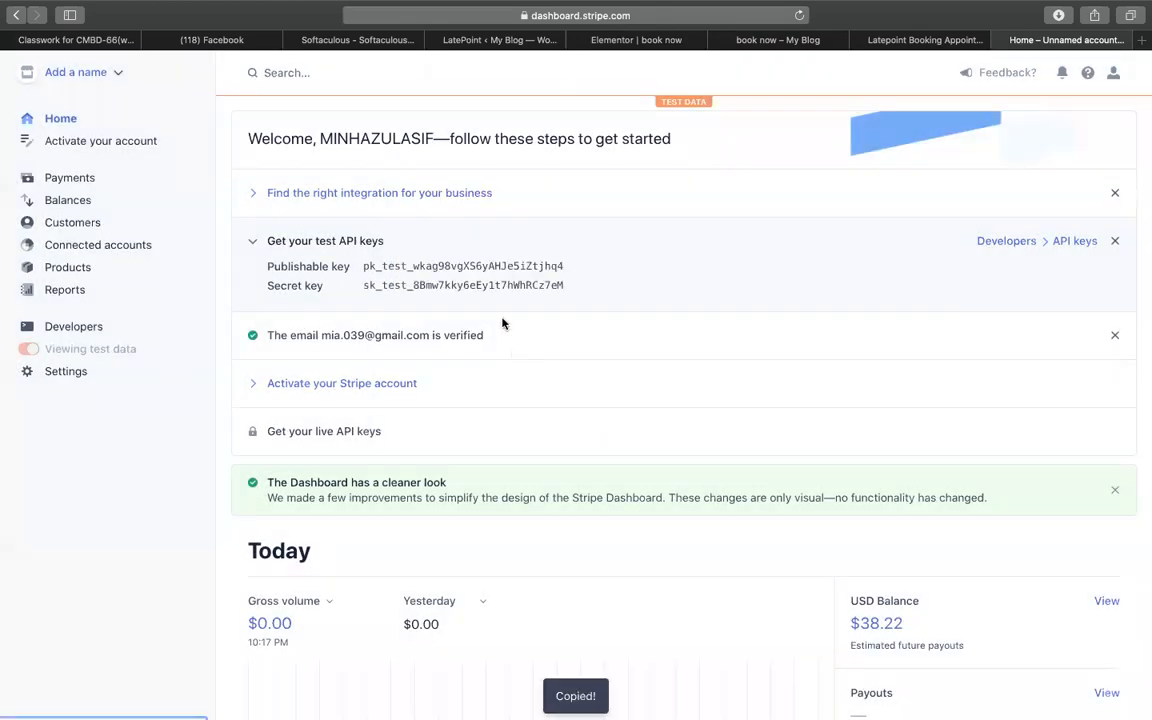
{"action": "left_click", "coordinate": [441, 269]}
- Go back through the open tabs to LatePoint's payment settings
{"action": "left_click", "coordinate": [760, 40]}
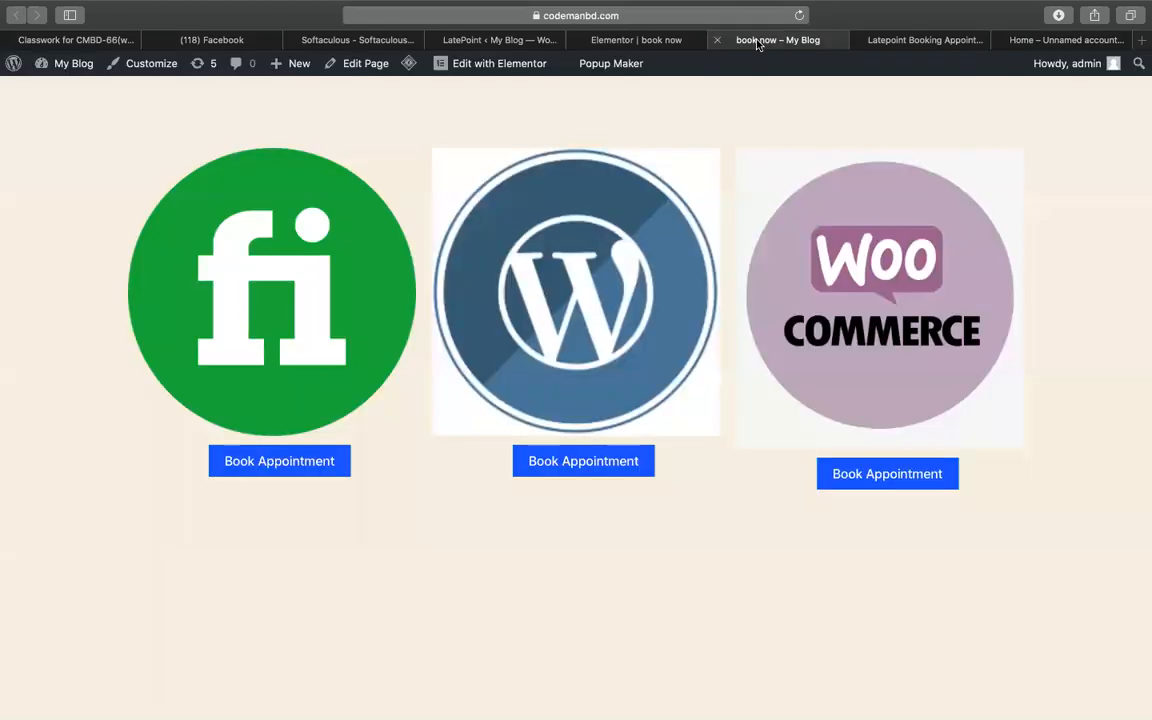
{"action": "left_click", "coordinate": [888, 40]}
{"action": "left_click", "coordinate": [645, 40]}
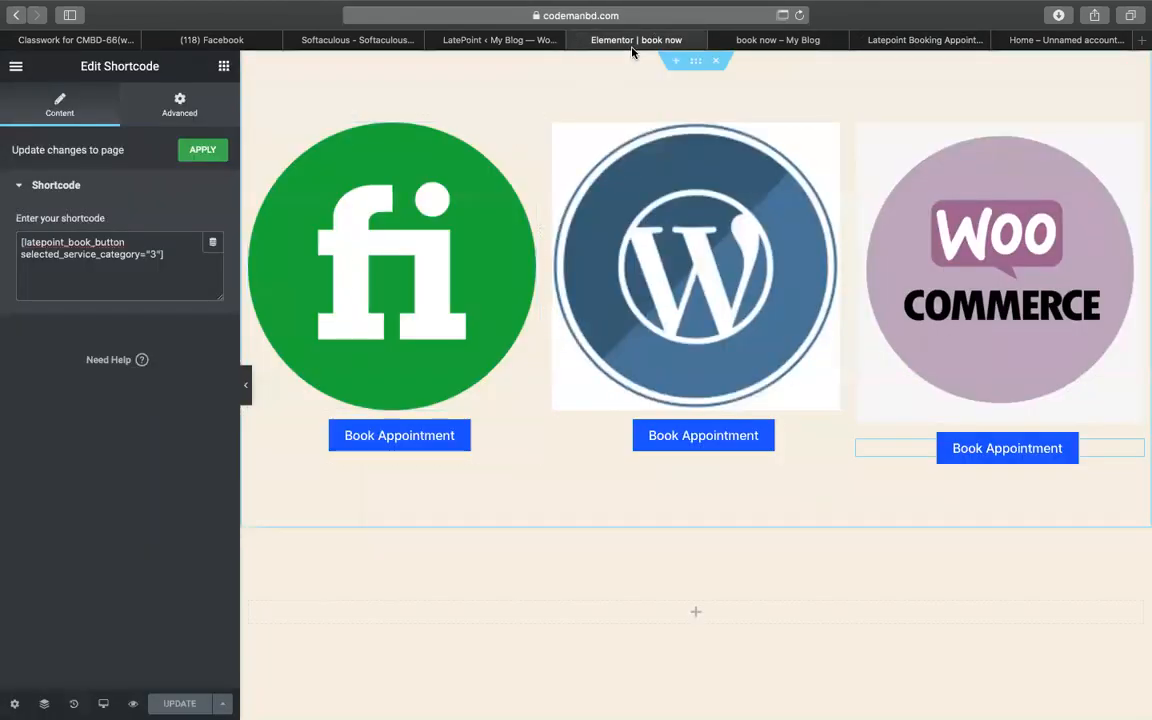
{"action": "left_click", "coordinate": [455, 40]}
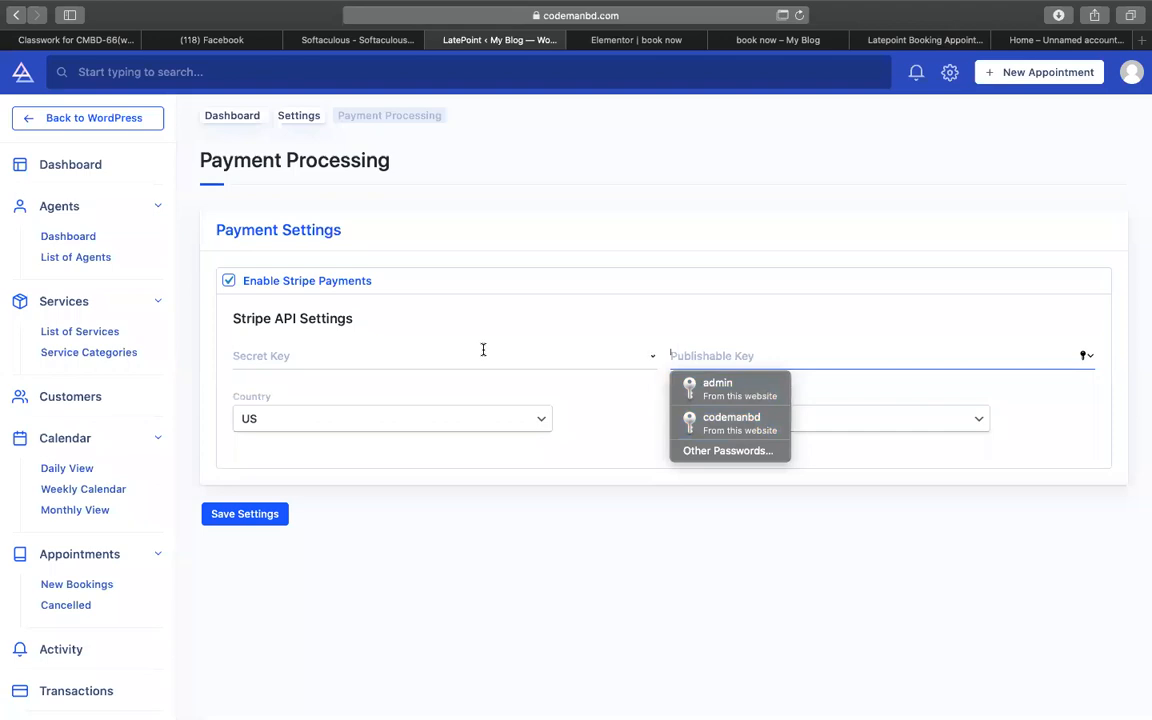
- Paste the copied key into LatePoint's Secret Key field, then recopy the key from Stripe
{"action": "left_click", "coordinate": [483, 349]}
{"action": "key", "text": "super+v"}
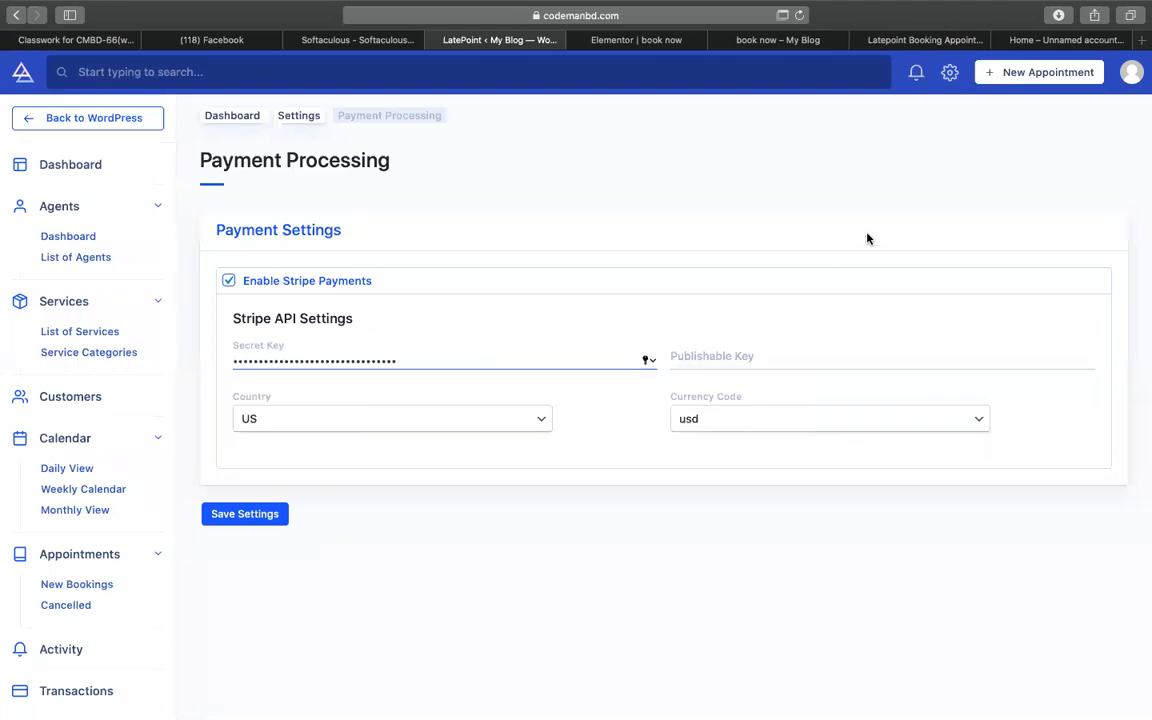
{"action": "left_click", "coordinate": [915, 40]}
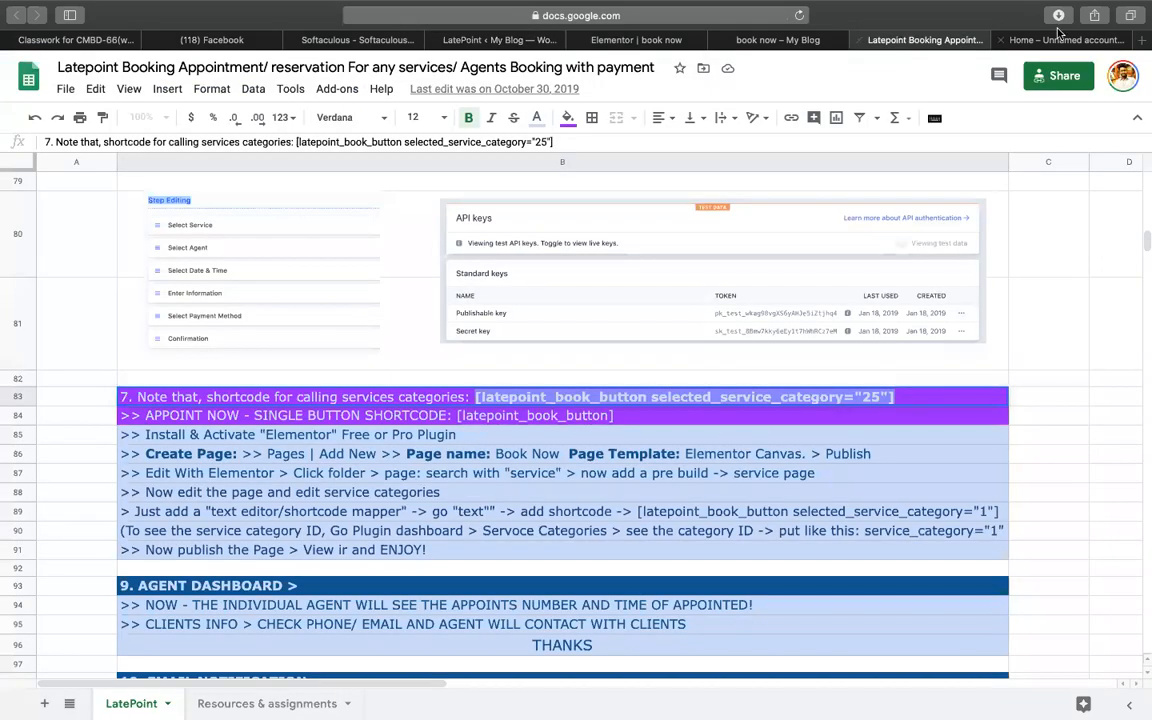
{"action": "left_click", "coordinate": [1062, 40]}
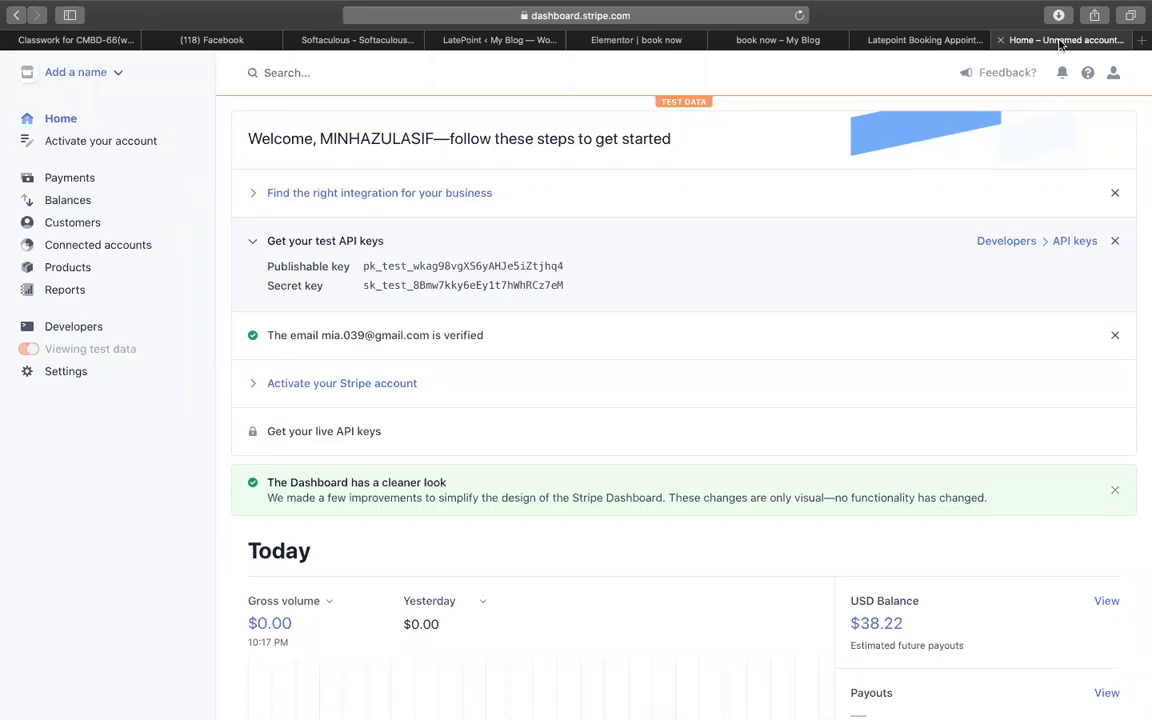
{"action": "left_click", "coordinate": [496, 286]}
- Paste the key into Publishable Key and save the Stripe payment settings
{"action": "left_click", "coordinate": [455, 40]}
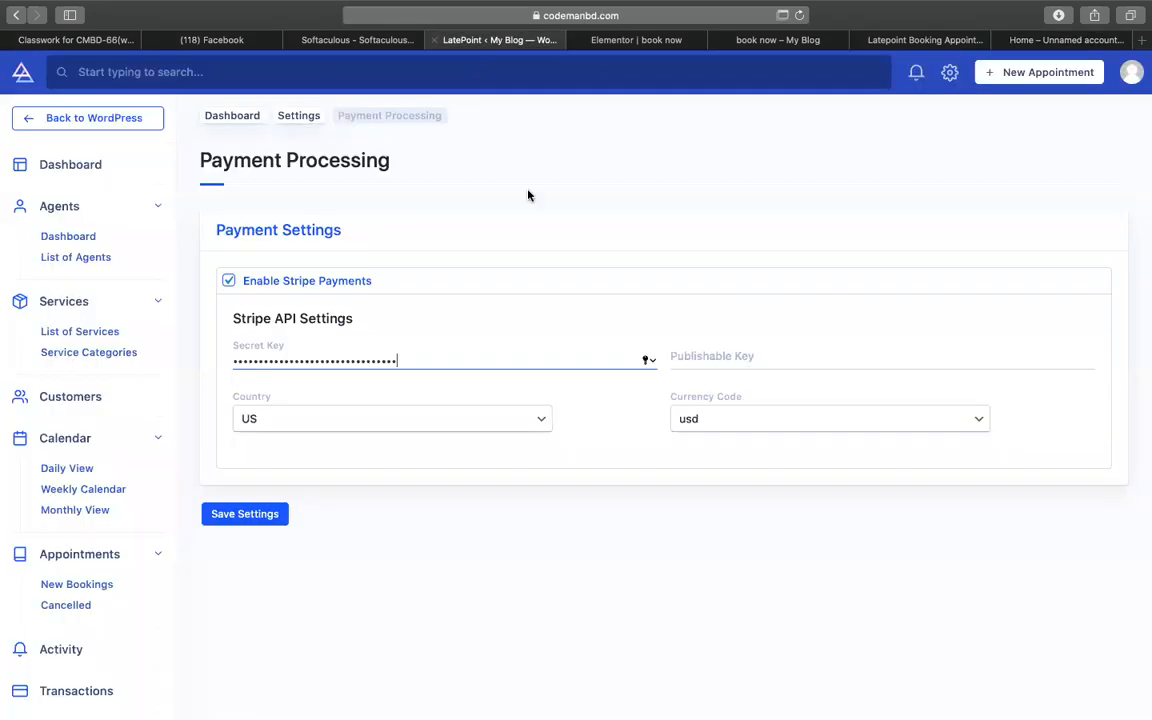
{"action": "left_click", "coordinate": [769, 354]}
{"action": "key", "text": "super+v"}
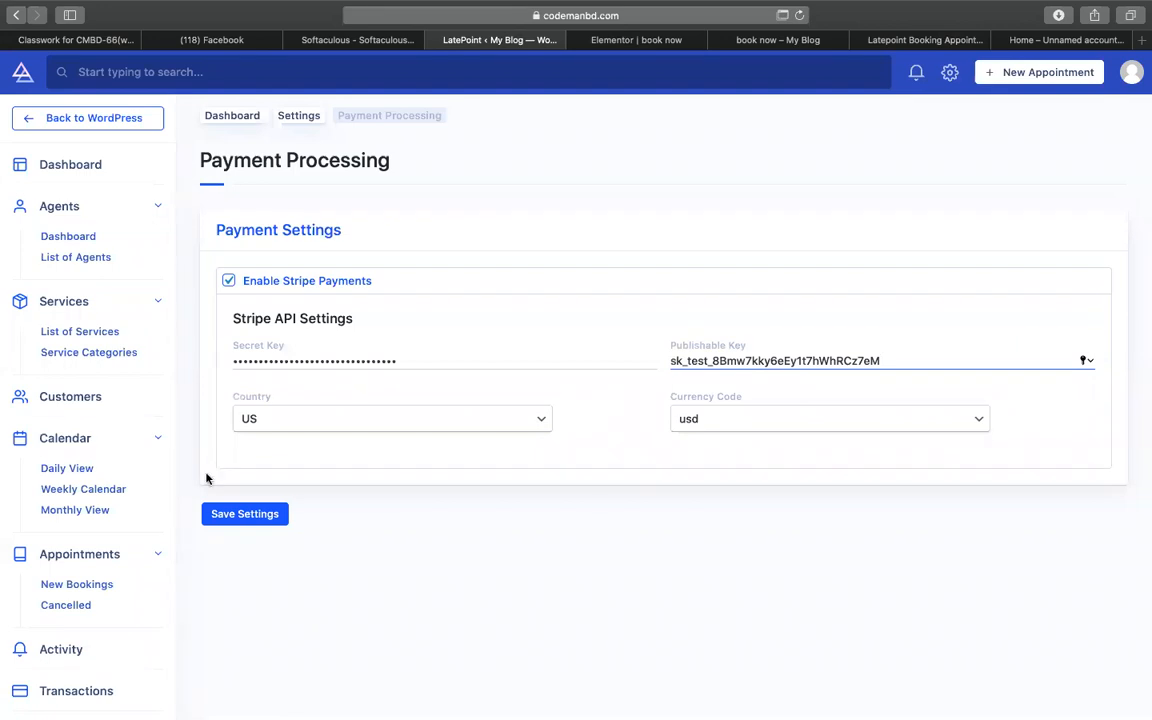
{"action": "left_click", "coordinate": [228, 514]}
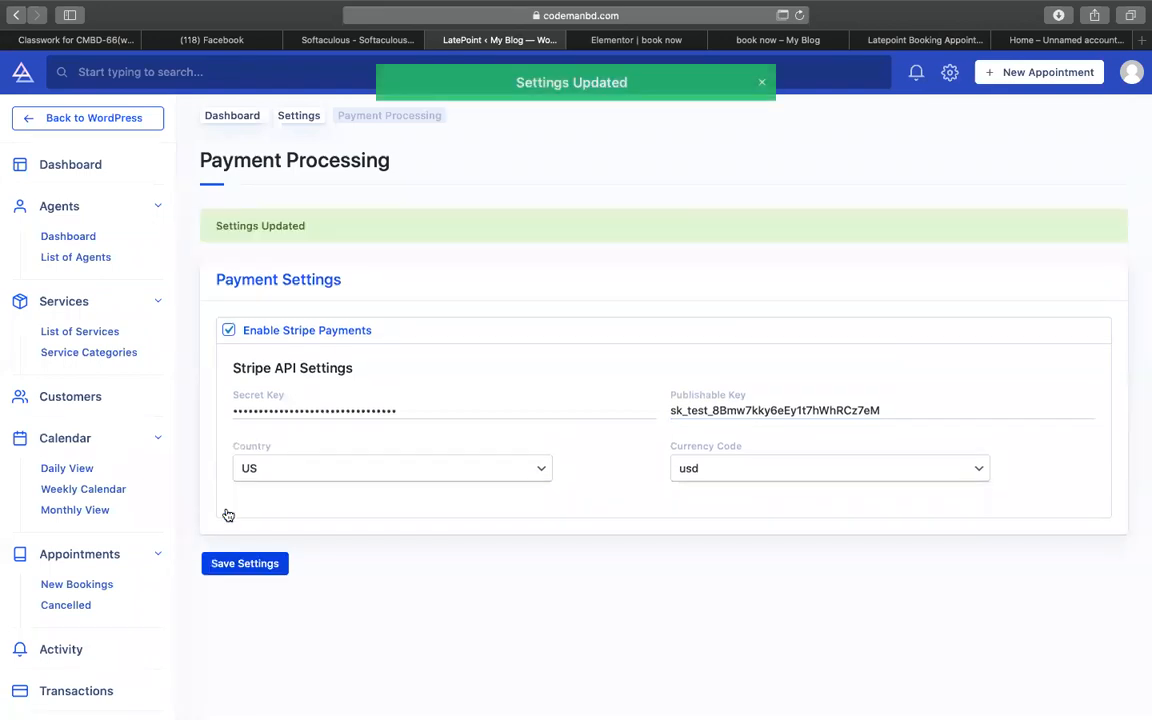
{"action": "left_click", "coordinate": [789, 44]}
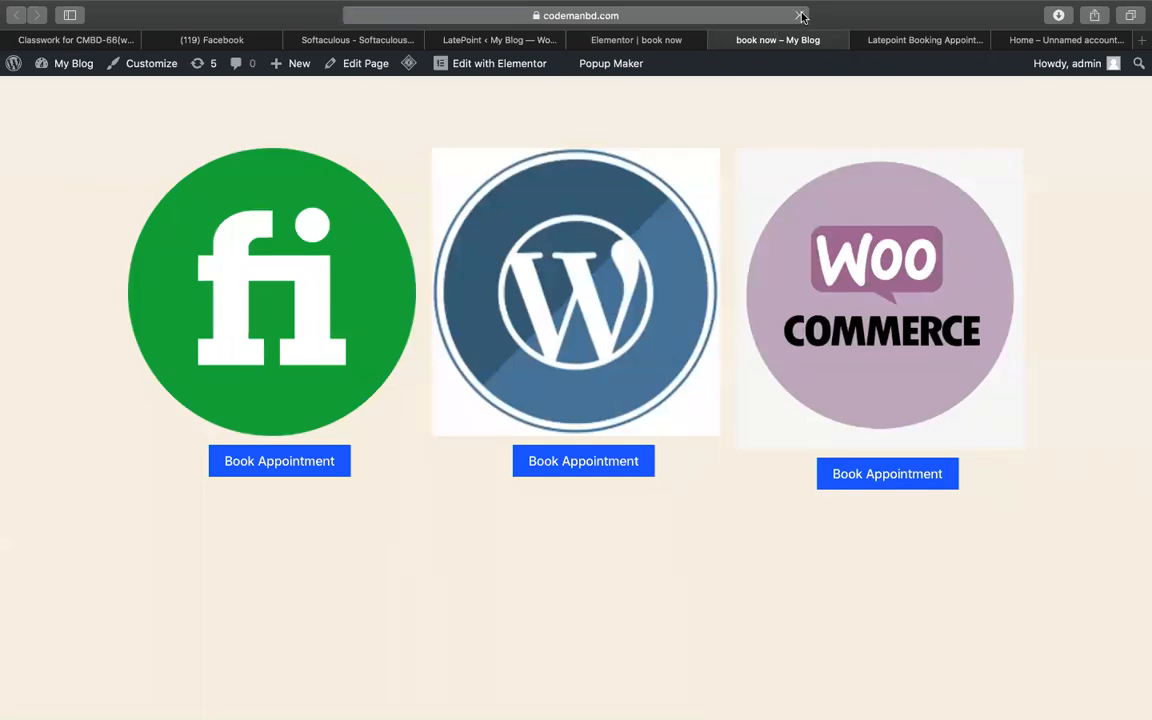
- Start a wordpress website issues booking with the first agent, then close that popup
{"action": "left_click", "coordinate": [603, 466]}
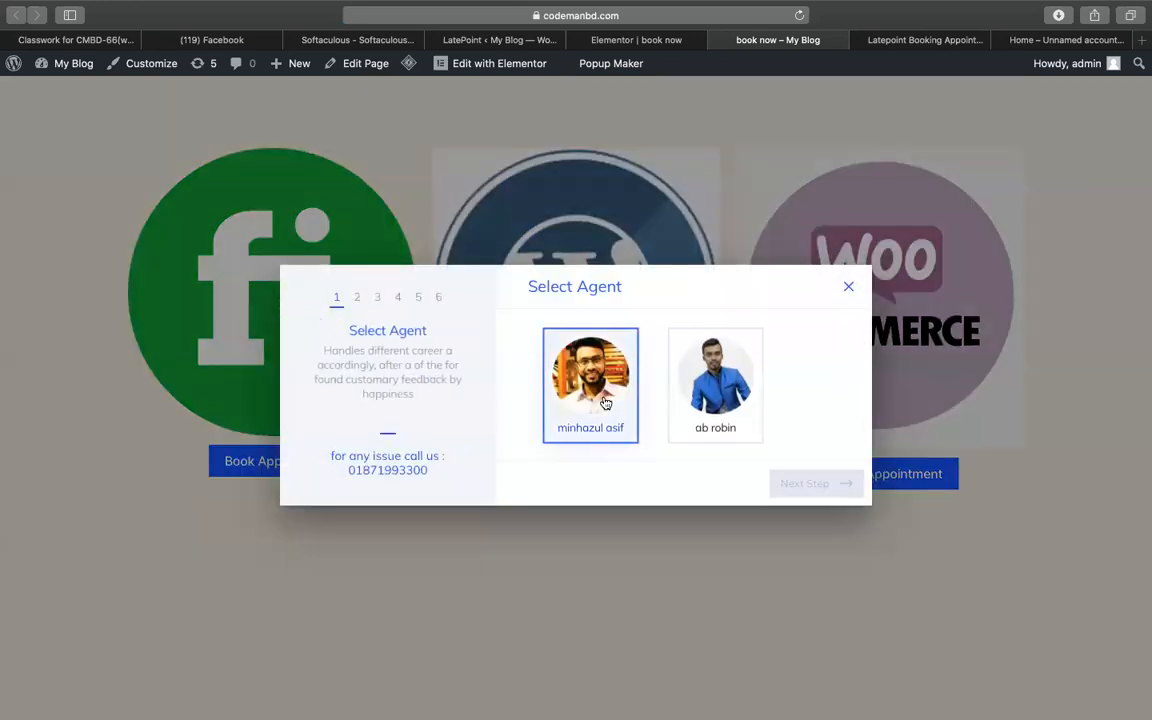
{"action": "left_click", "coordinate": [595, 385]}
{"action": "left_click", "coordinate": [829, 488]}
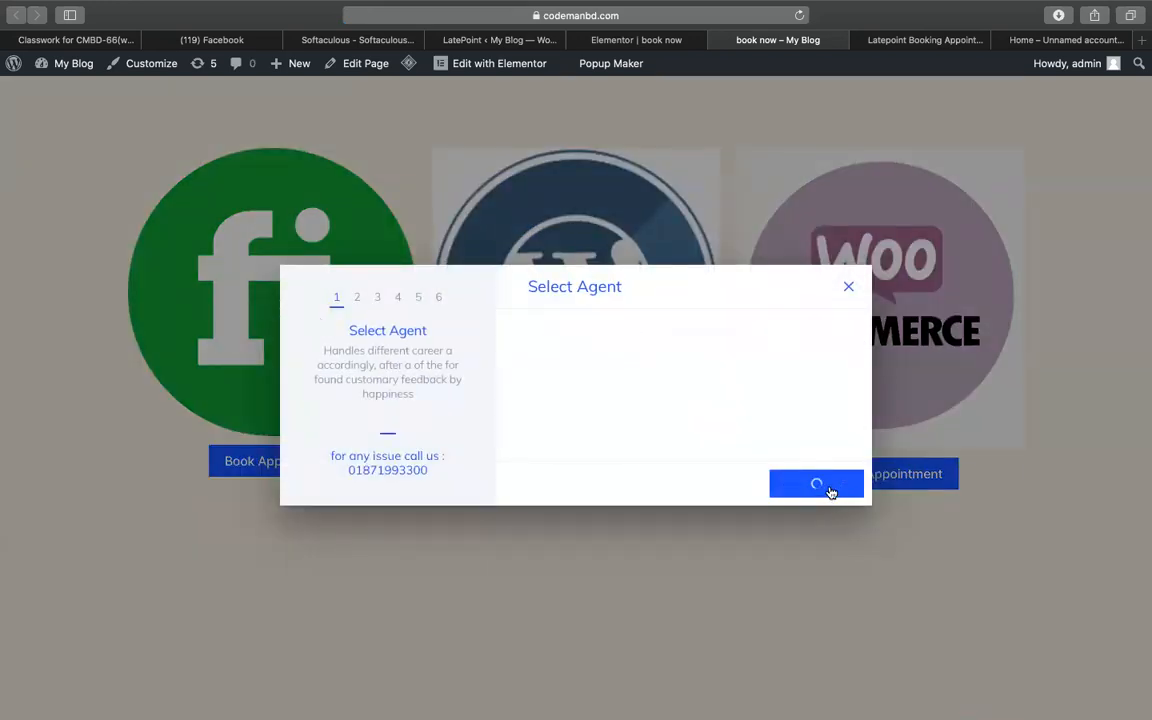
{"action": "left_click", "coordinate": [738, 370]}
{"action": "left_click", "coordinate": [800, 482]}
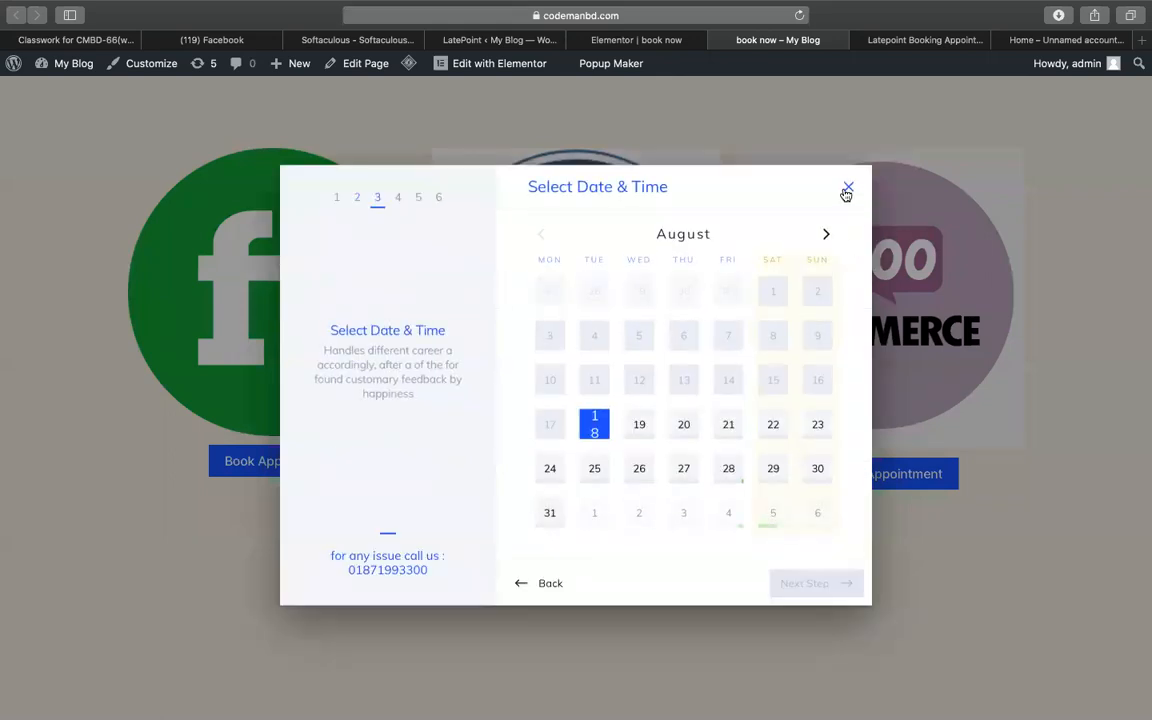
{"action": "left_click", "coordinate": [847, 190]}
- Book Woocommerce services on the 5th at 08:30 pm and reach contact details
{"action": "left_click", "coordinate": [859, 486]}
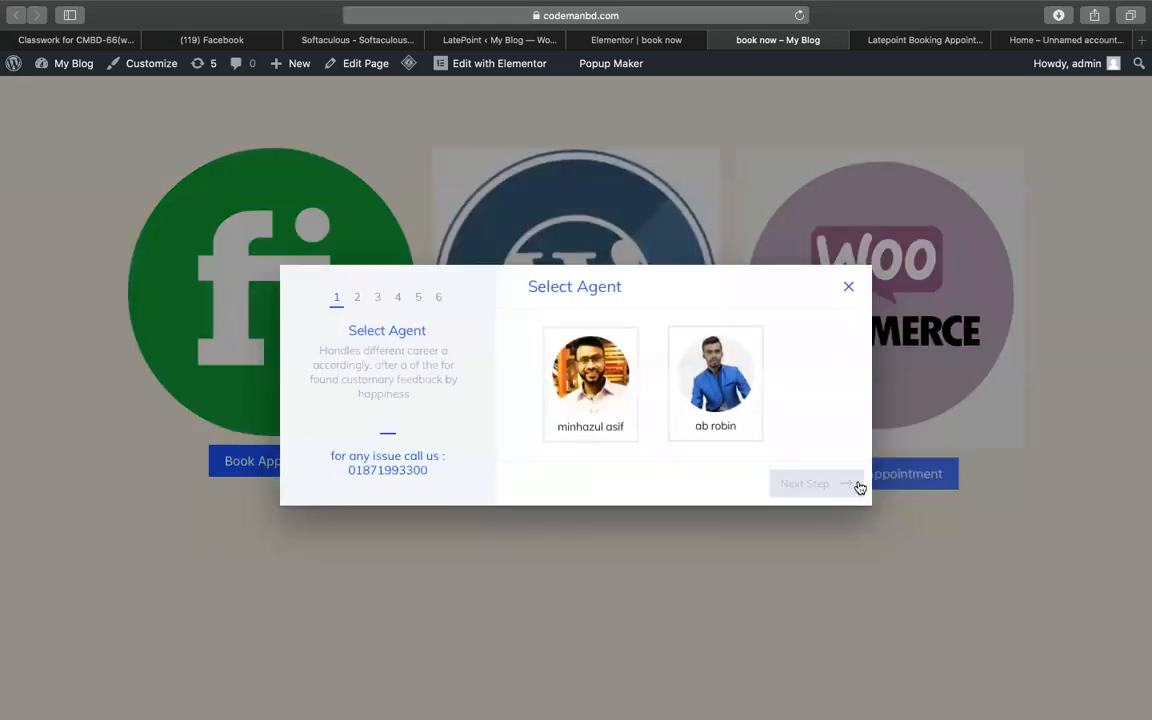
{"action": "left_click", "coordinate": [812, 481]}
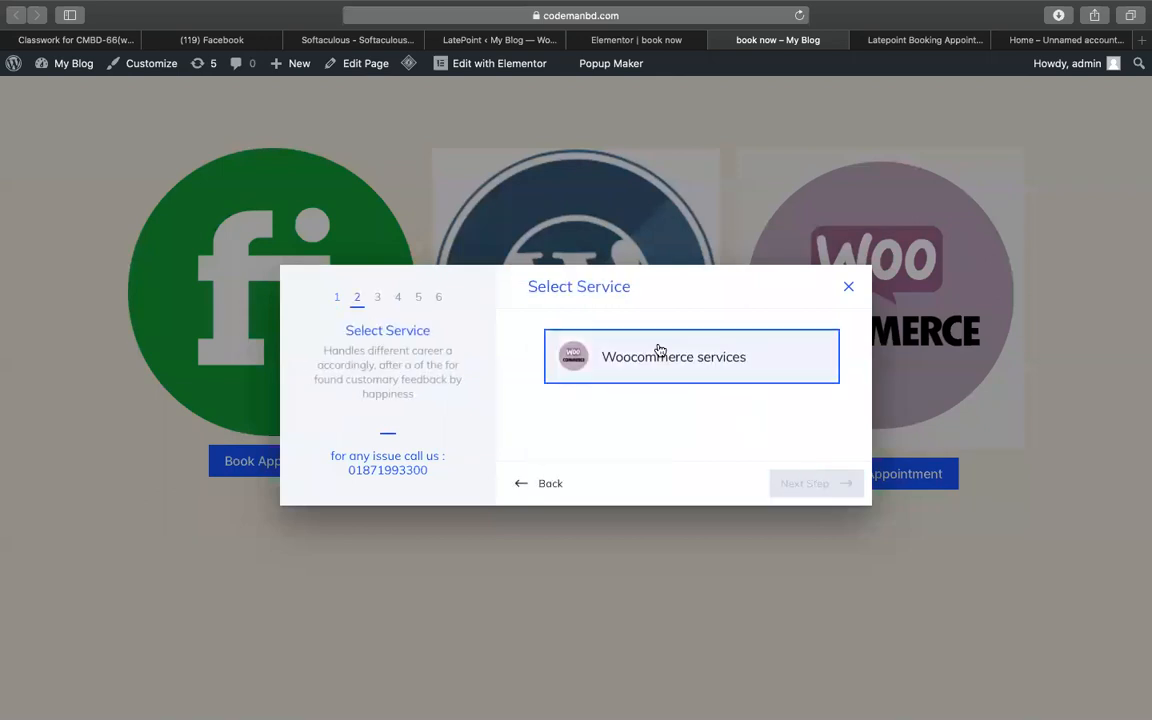
{"action": "left_click", "coordinate": [658, 352]}
{"action": "left_click", "coordinate": [818, 481]}
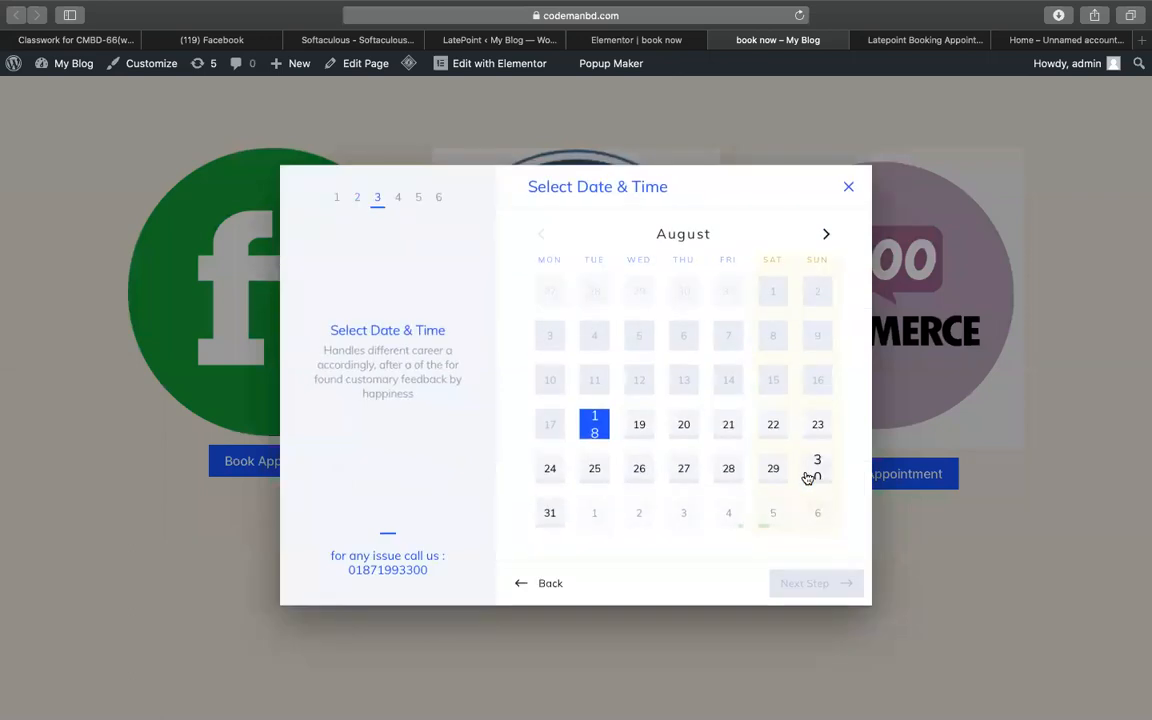
{"action": "left_click", "coordinate": [771, 522]}
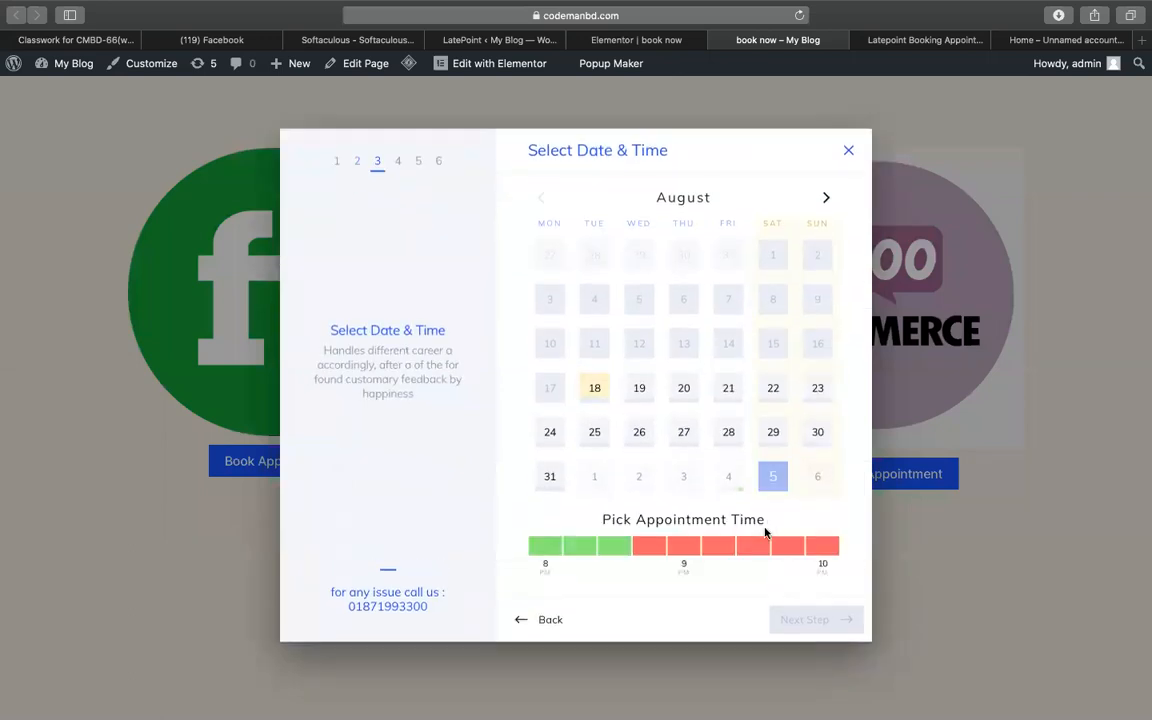
{"action": "left_click", "coordinate": [614, 547]}
{"action": "left_click", "coordinate": [788, 620]}
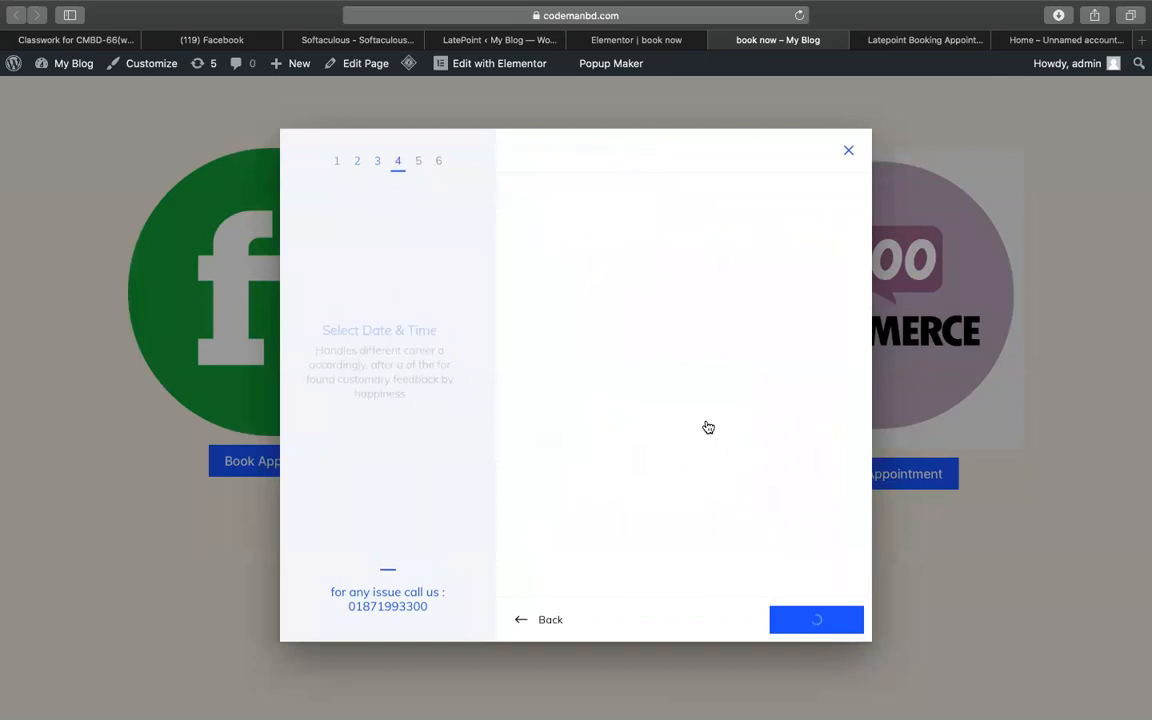
- Replace the contact email with a new address
{"action": "left_click", "coordinate": [688, 427]}
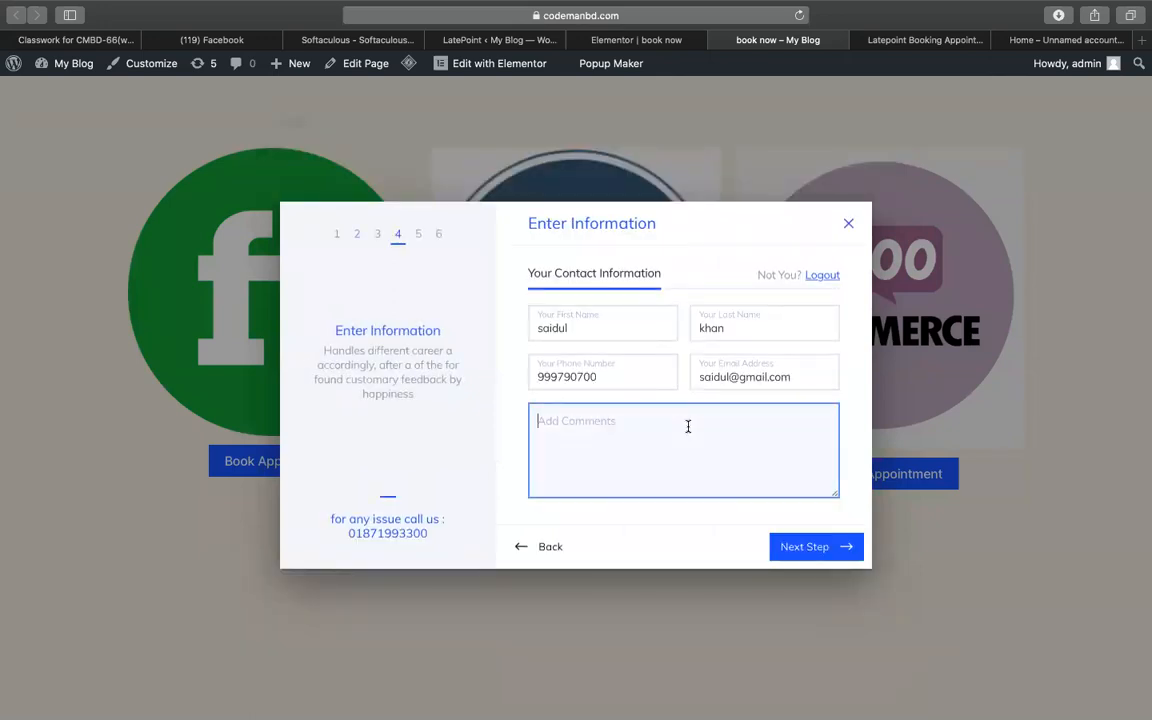
{"action": "triple_click", "coordinate": [748, 372]}
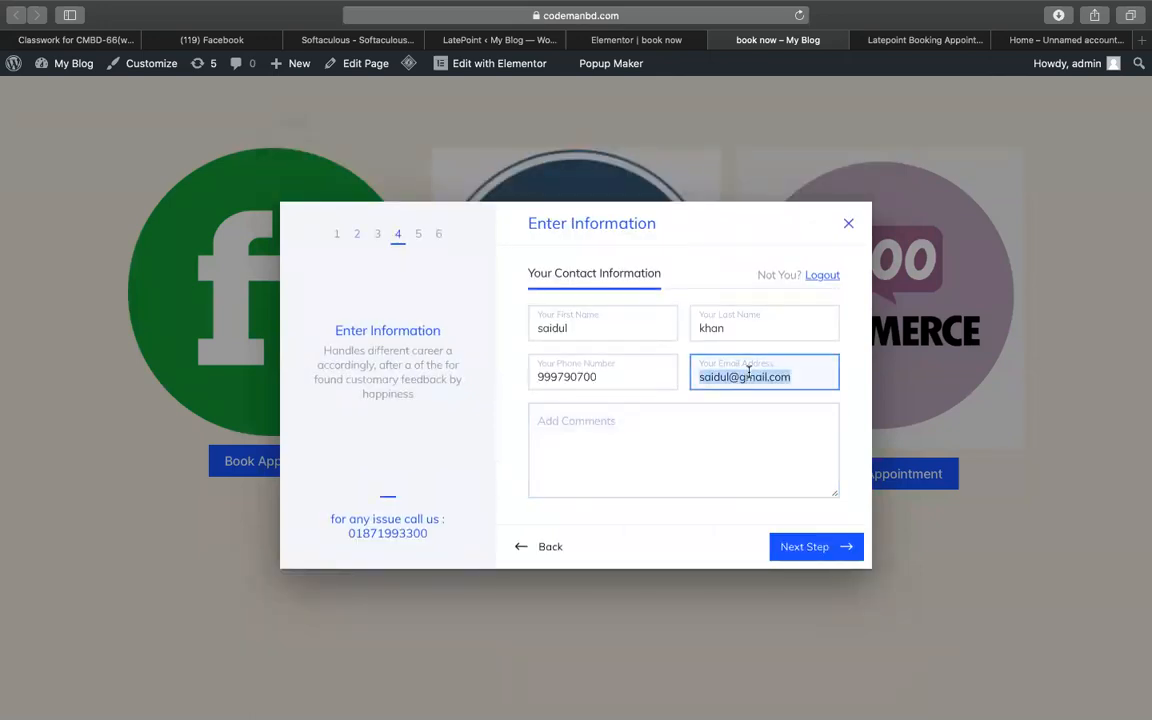
{"action": "key", "text": "BackSpace"}
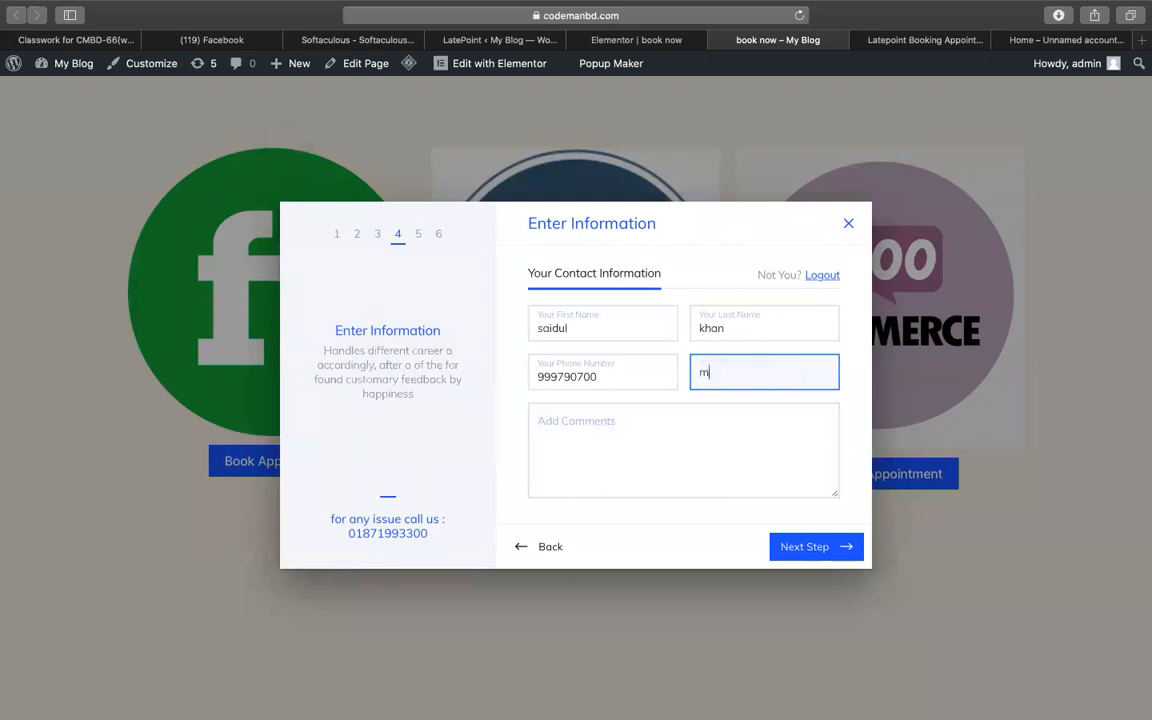
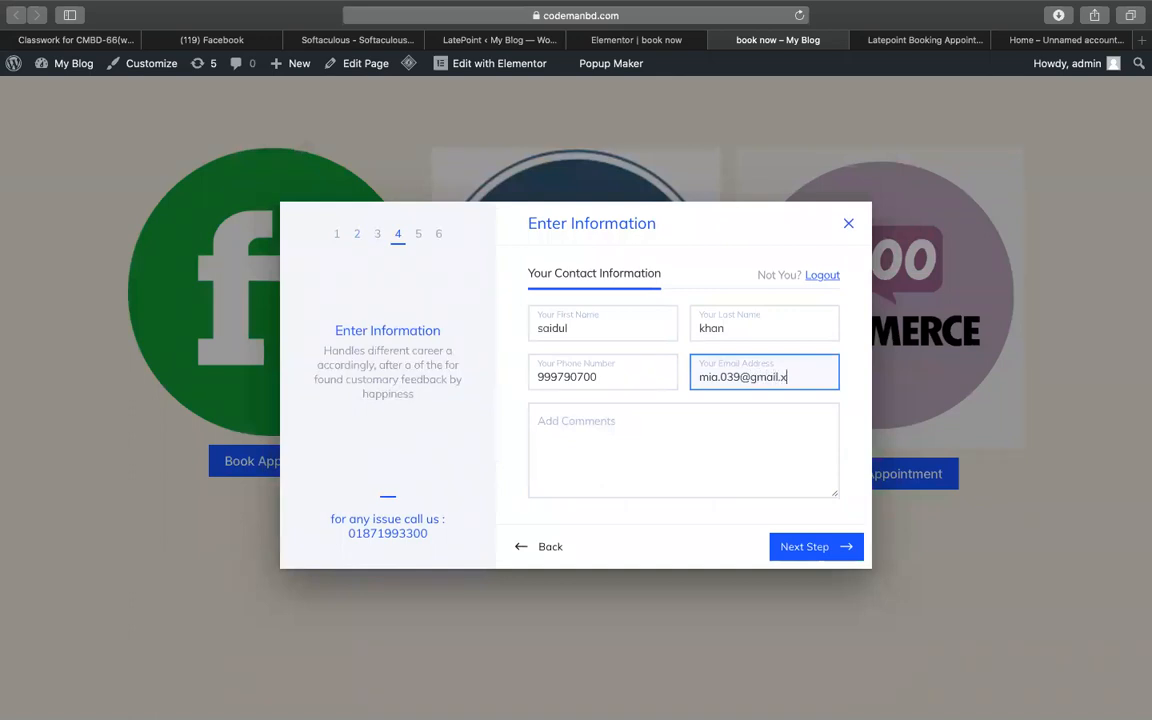
{"action": "double_click", "coordinate": [816, 372]}
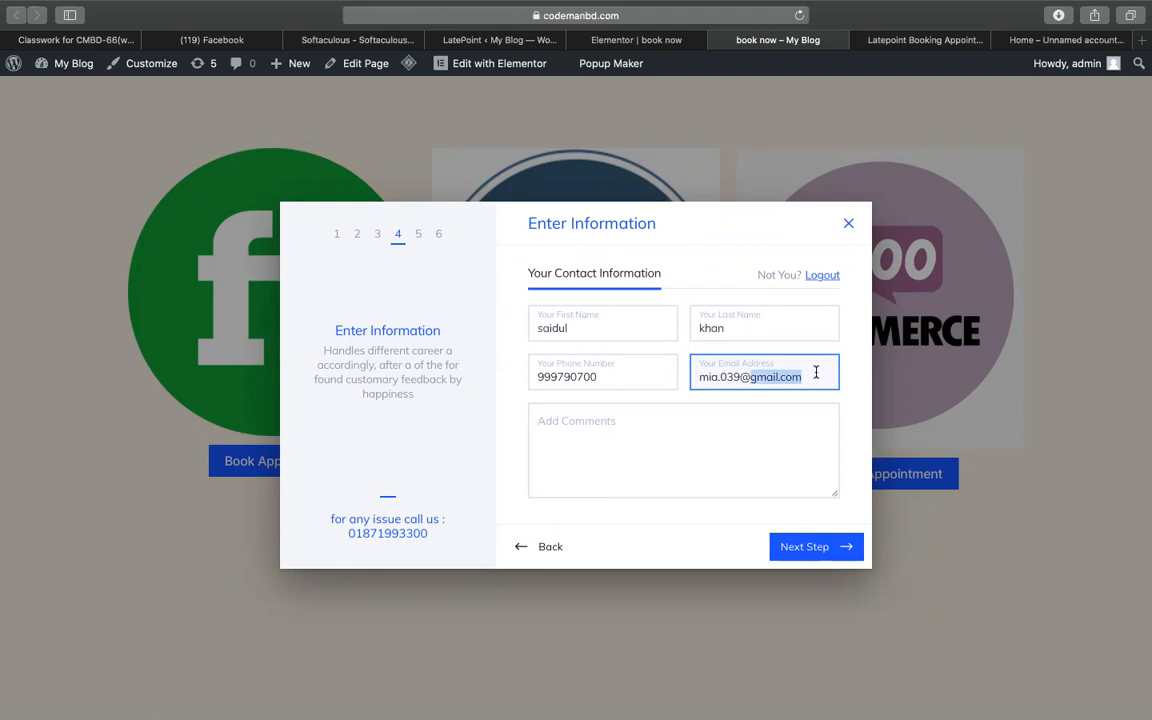
- Type a comment asking for WooCommerce services
{"action": "left_click", "coordinate": [738, 419]}
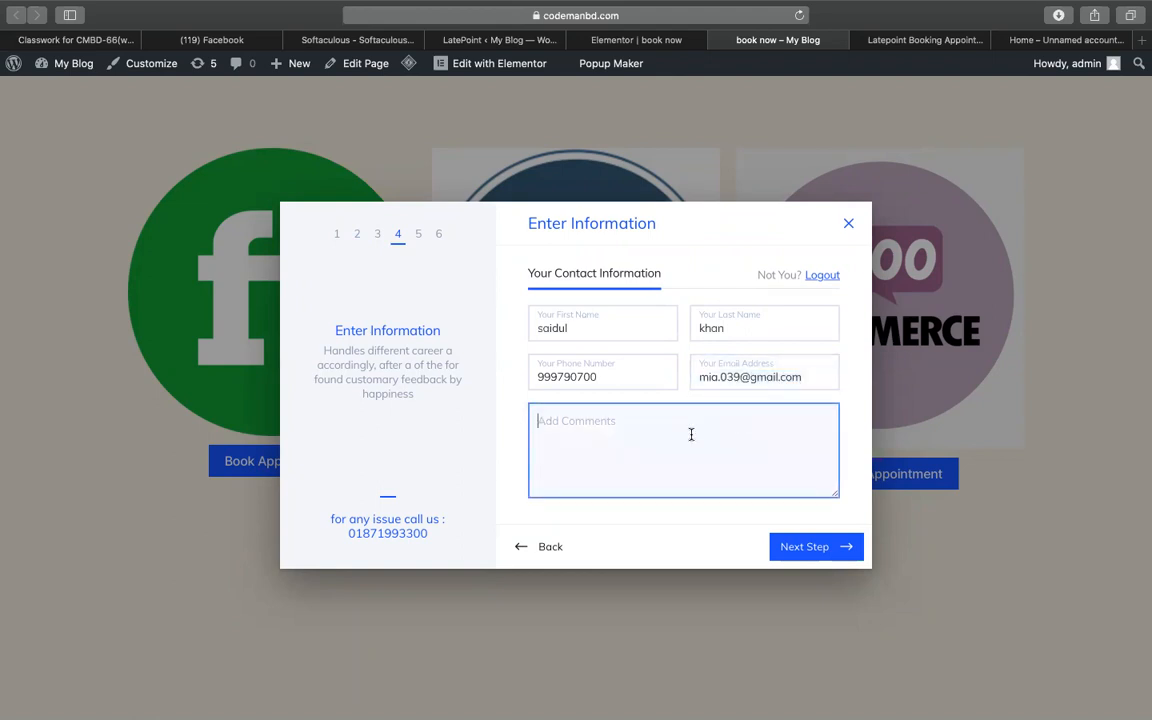
{"action": "type", "text": "neef"}
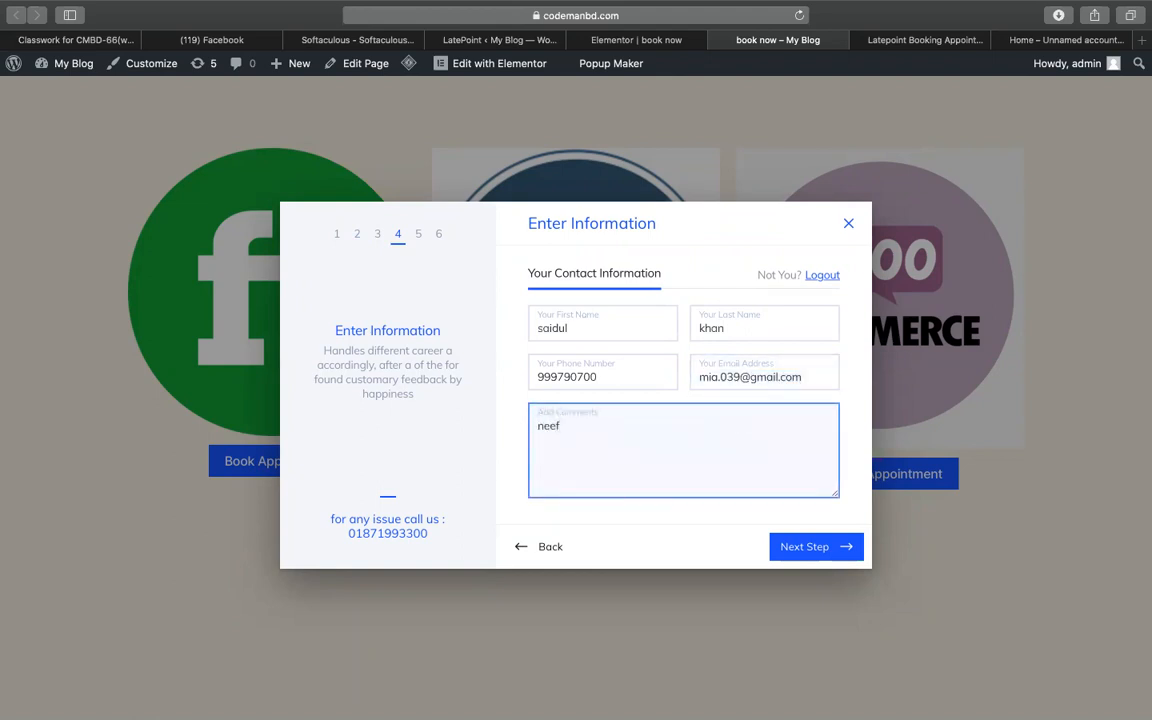
{"action": "type", "text": " woo"}
{"action": "key", "text": "BackSpace"}
{"action": "key", "text": "BackSpace"}
{"action": "type", "text": "commerce "}
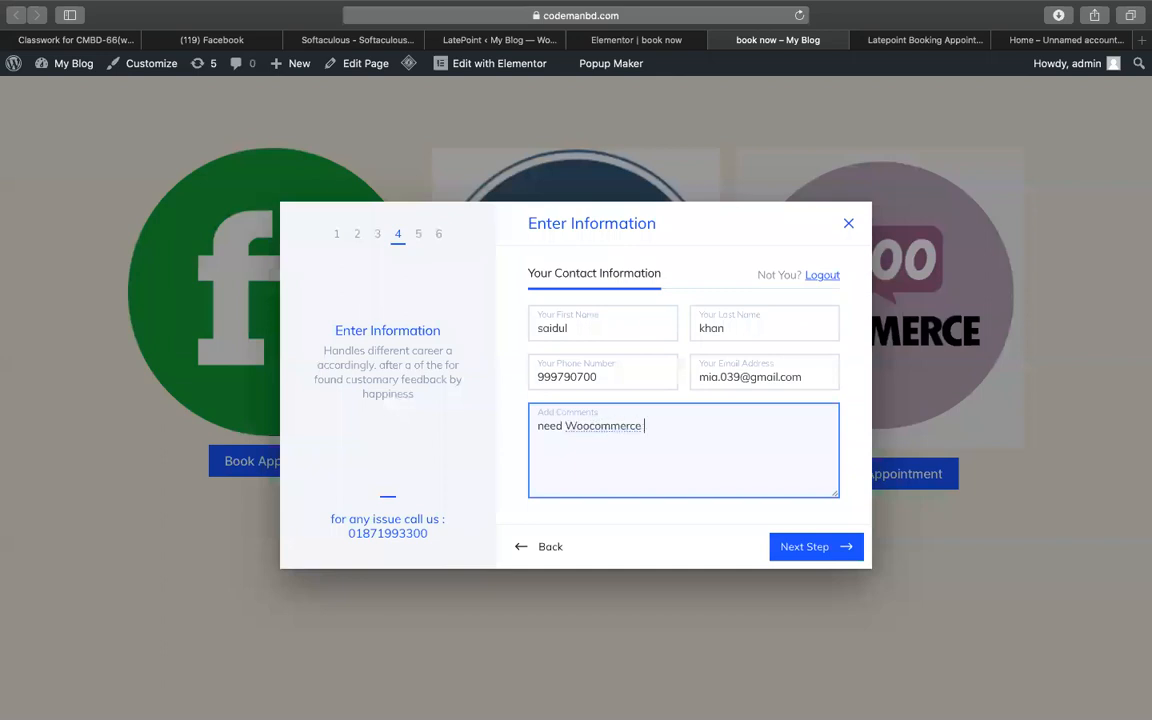
{"action": "type", "text": "service"}
- Proceed to card payment, then search Google for 'fake card genertaor' in the Stripe tab
{"action": "left_click", "coordinate": [788, 547]}
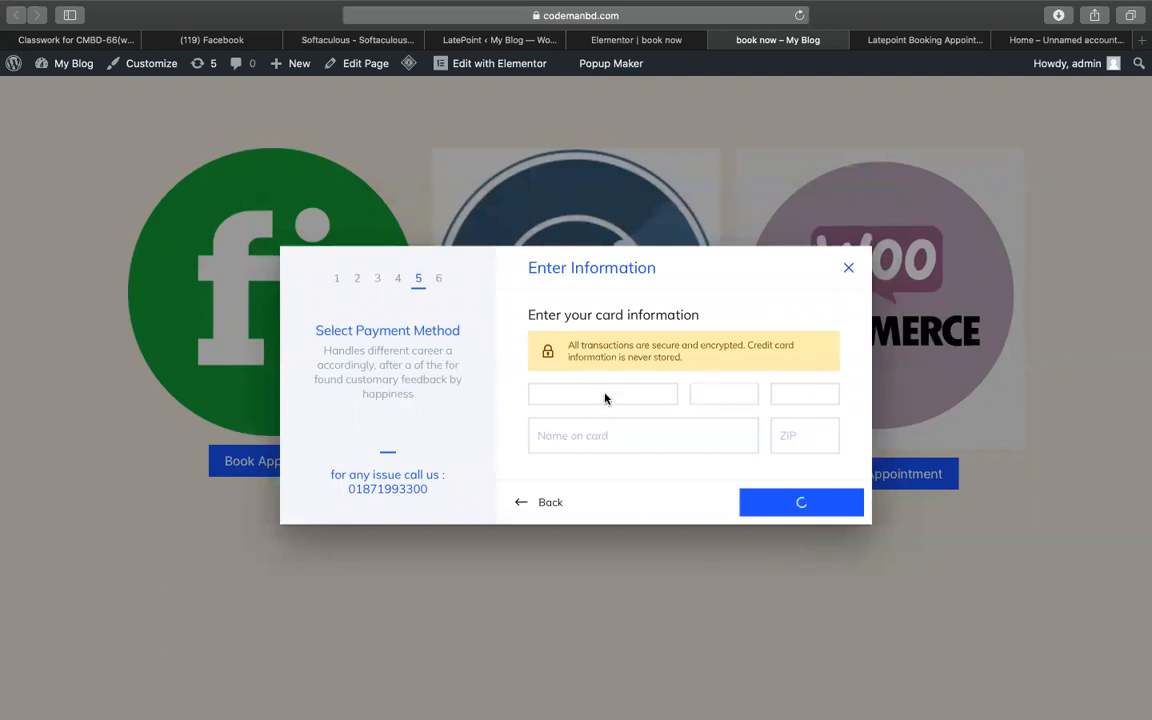
{"action": "left_click", "coordinate": [1064, 42]}
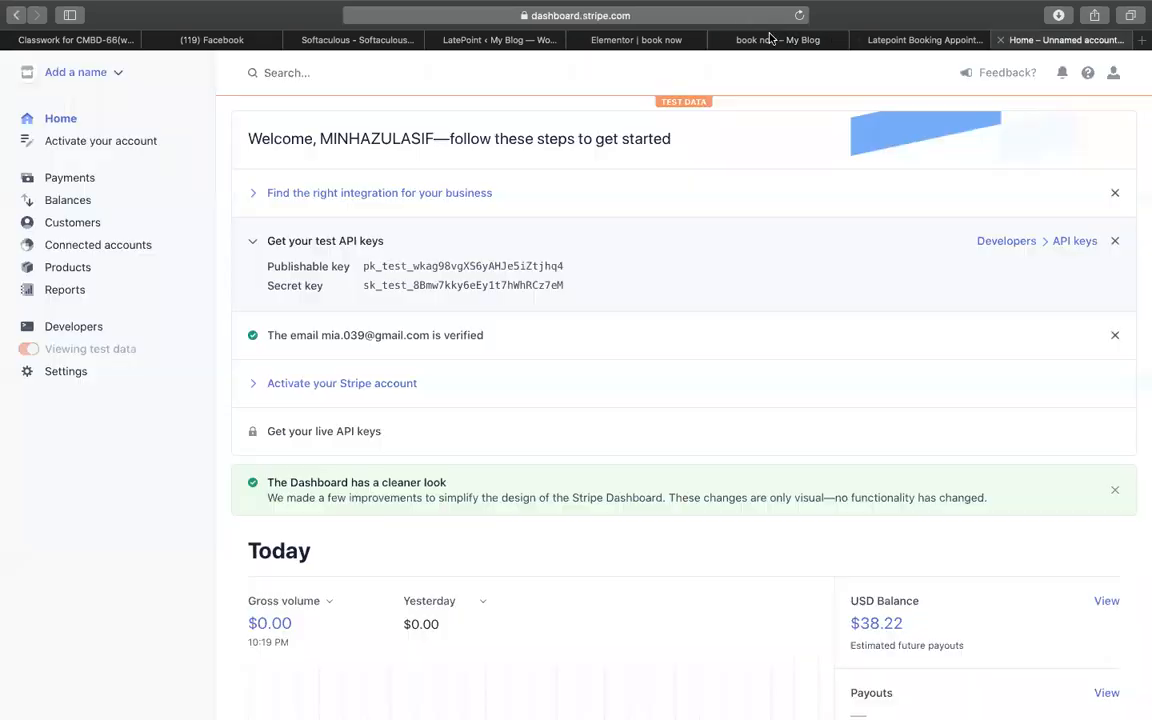
{"action": "left_click", "coordinate": [741, 18]}
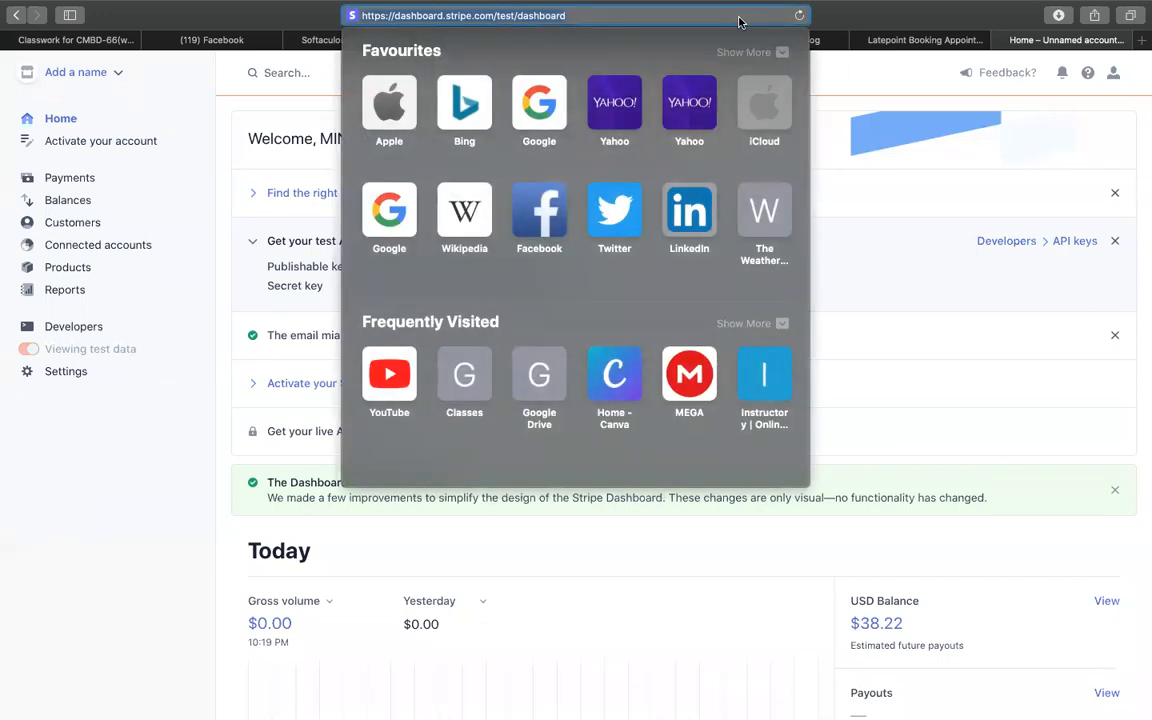
{"action": "type", "text": "fake card genertaor"}
{"action": "key", "text": "Return"}
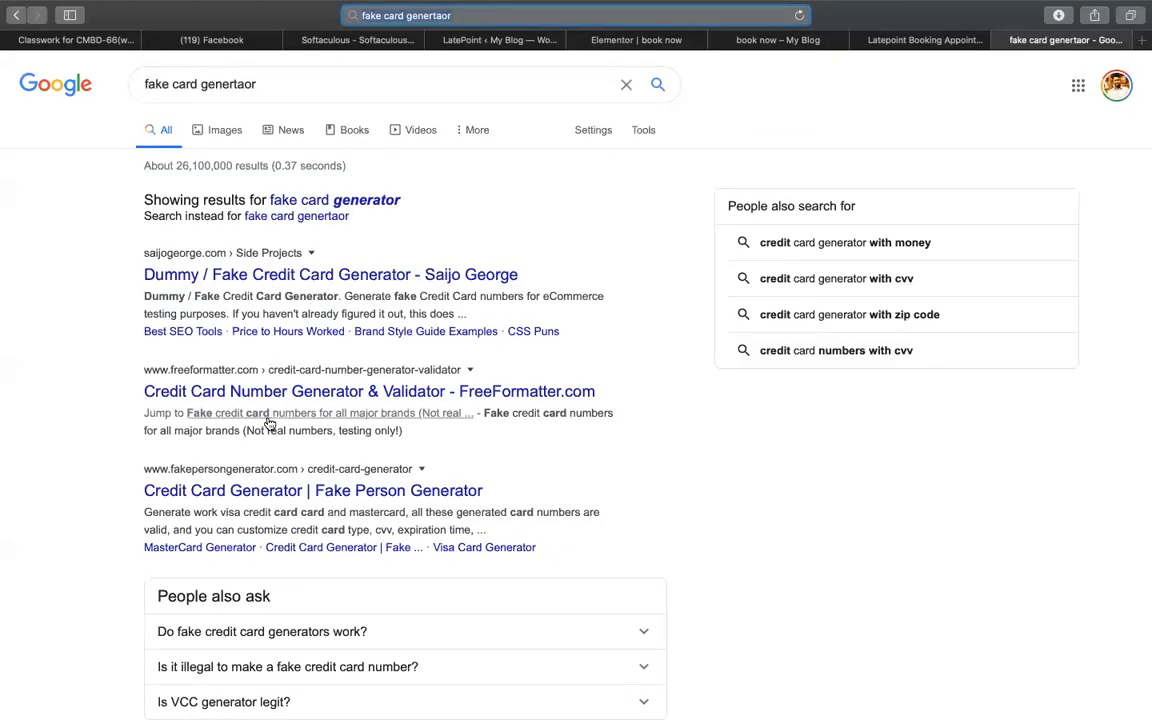
- Select a generated Mastercard number on Fake Person Generator and return to the booking's payment step
{"action": "left_click", "coordinate": [258, 492]}
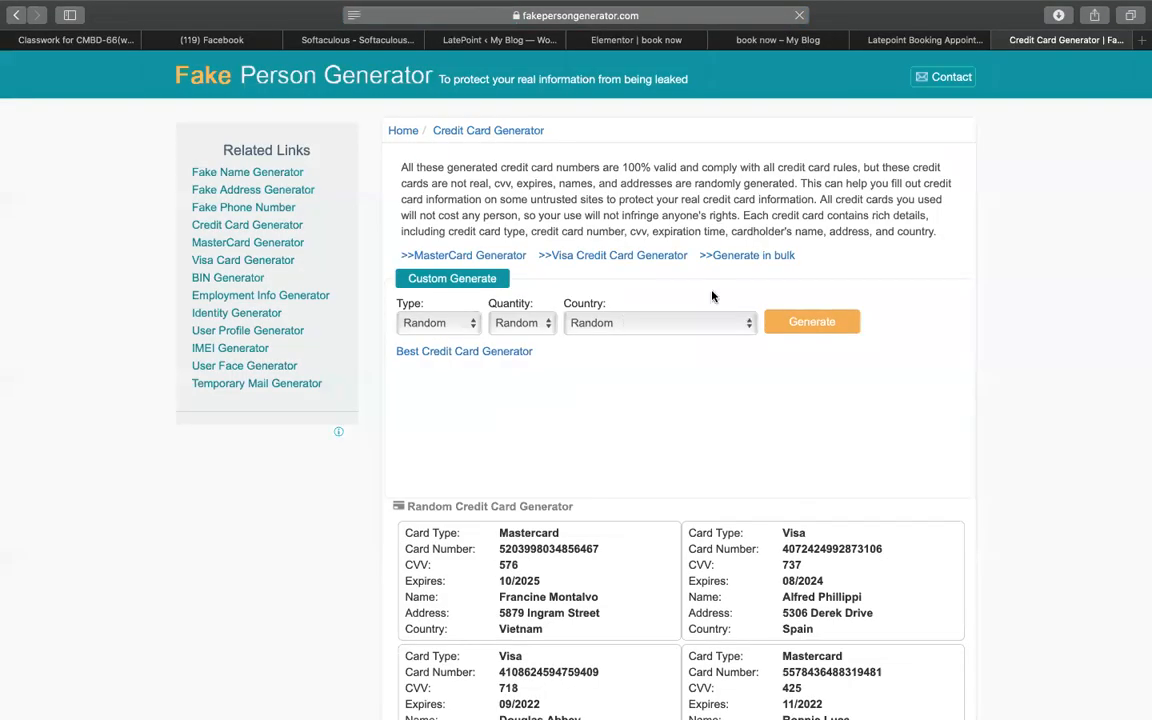
{"action": "scroll", "coordinate": [676, 411], "scroll_direction": "down", "scroll_amount": 5}
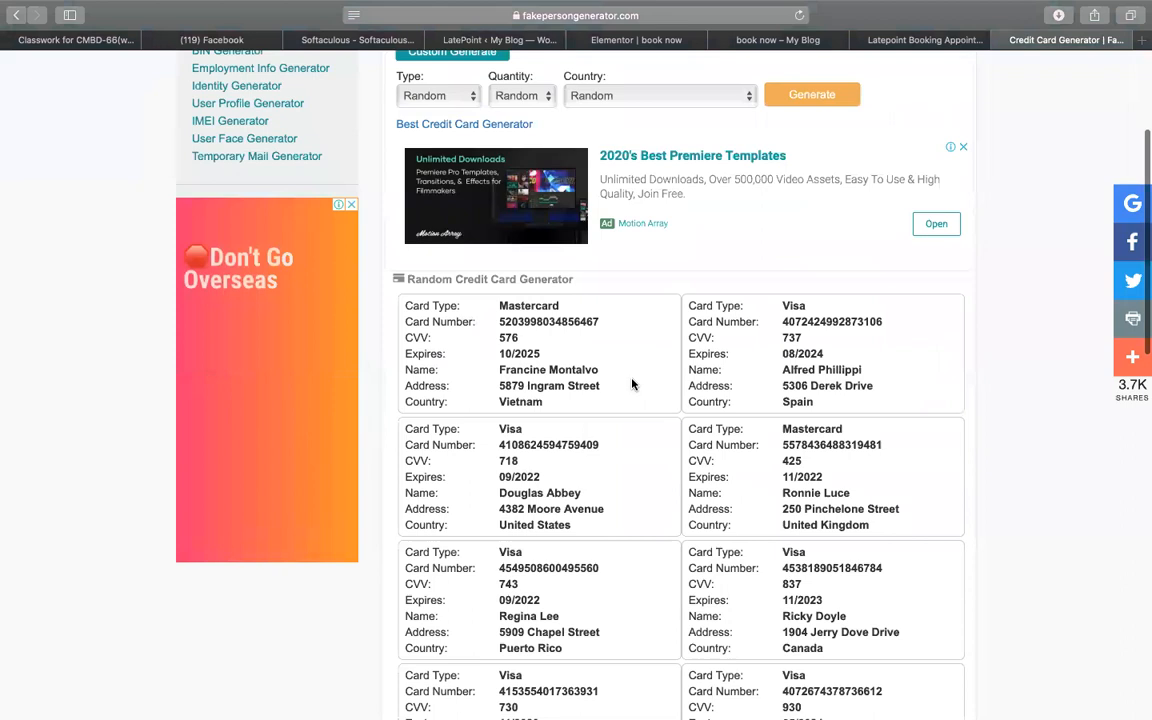
{"action": "left_click_drag", "start_coordinate": [501, 318], "coordinate": [607, 321]}
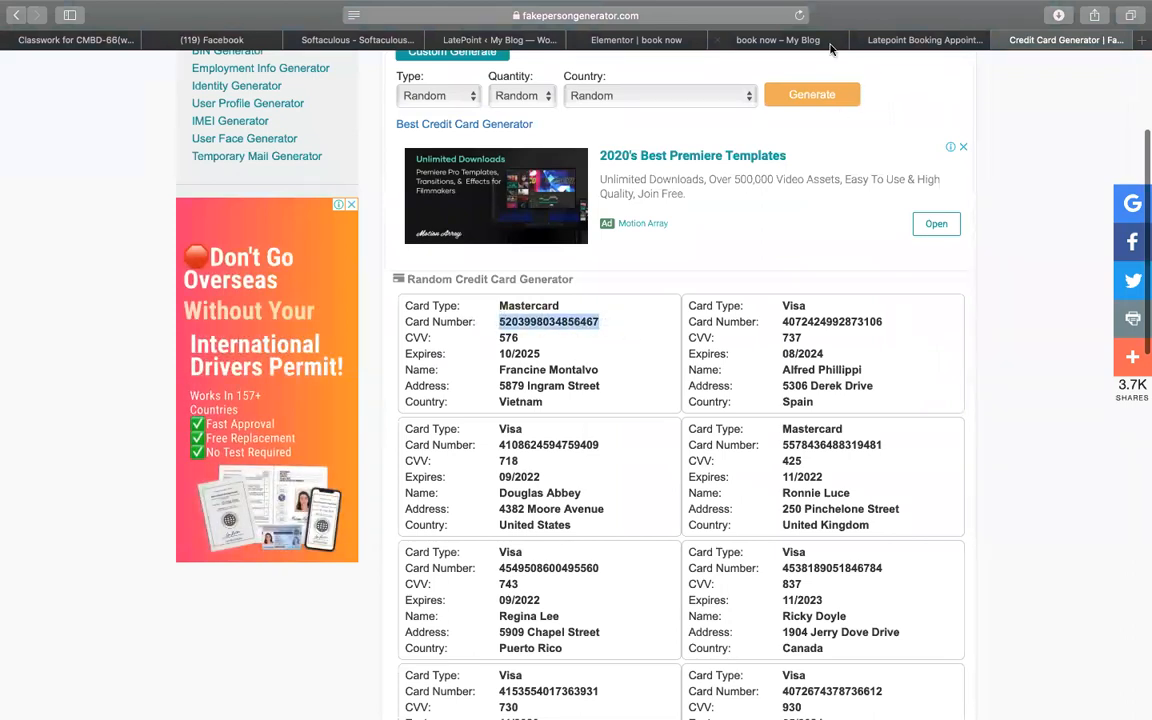
{"action": "left_click", "coordinate": [862, 40]}
{"action": "left_click", "coordinate": [727, 40]}
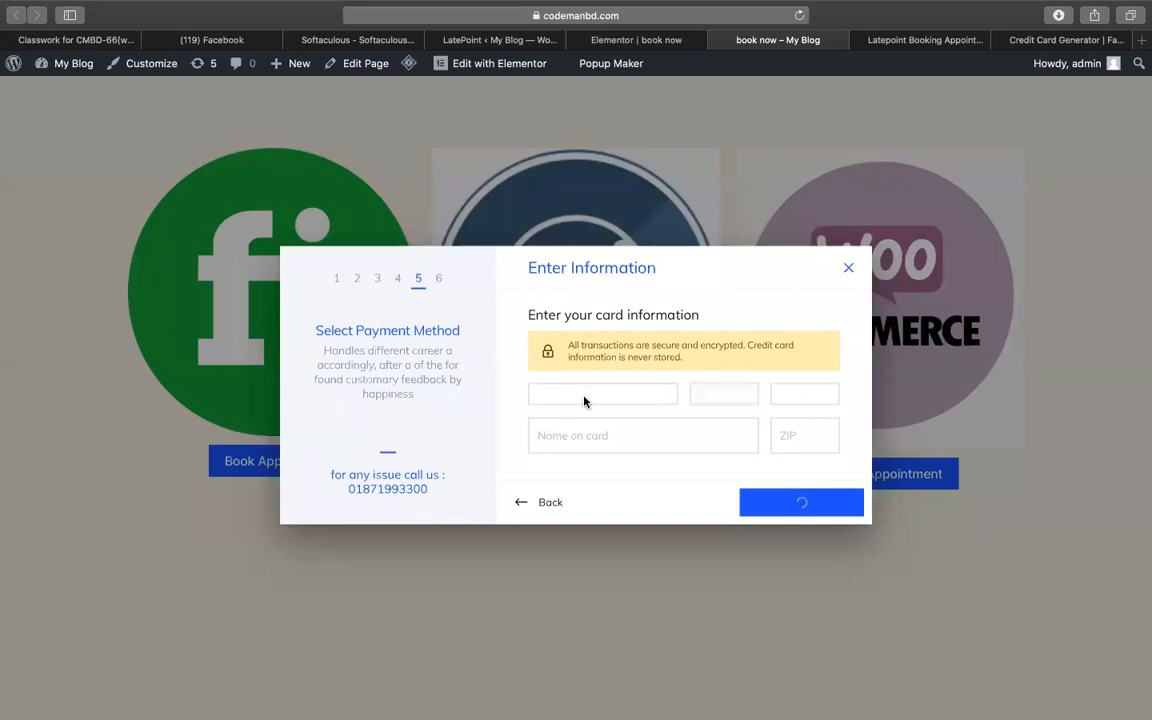
- Move between the credit card generator, the LatePoint tutorial sheet and the Google results
{"action": "left_click", "coordinate": [1037, 42]}
{"action": "left_click", "coordinate": [916, 43]}
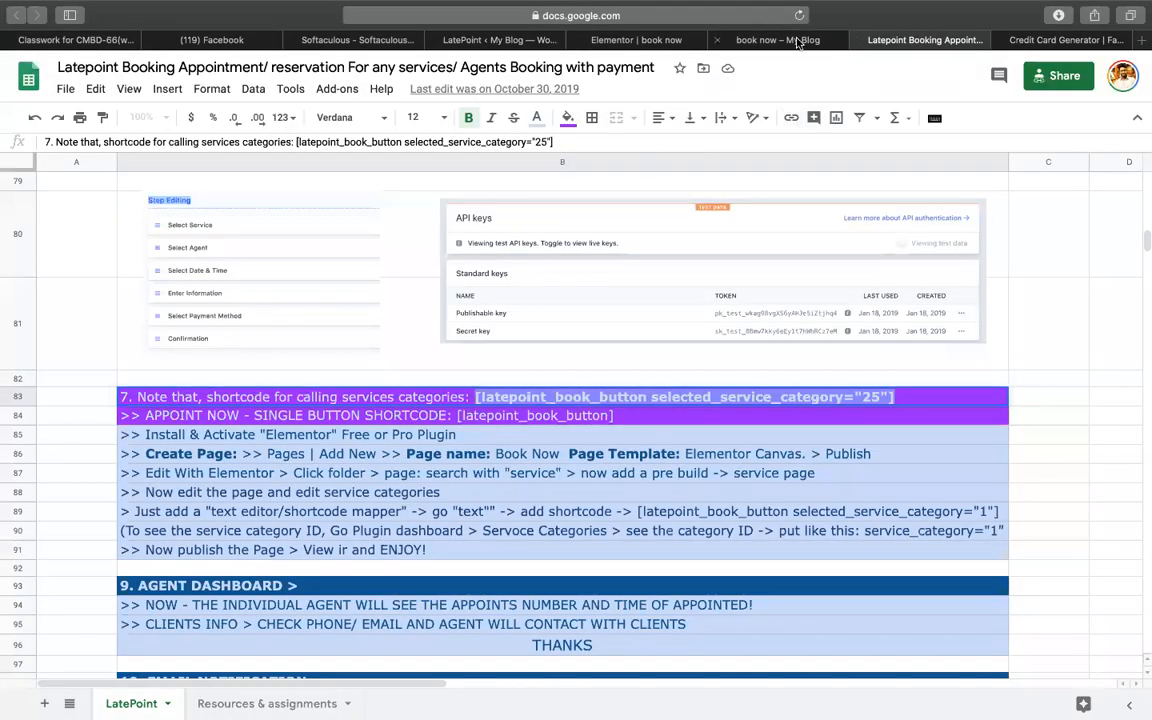
{"action": "left_click", "coordinate": [805, 41]}
{"action": "left_click", "coordinate": [1062, 40]}
{"action": "scroll", "coordinate": [856, 184], "scroll_direction": "up", "scroll_amount": 5}
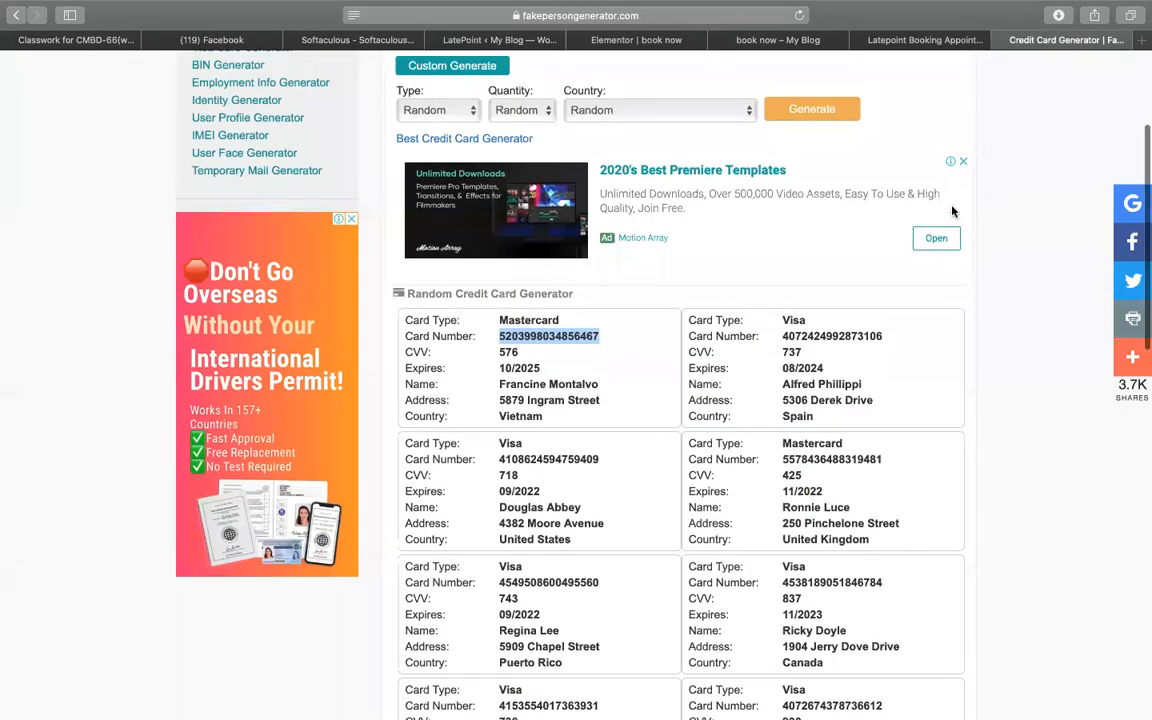
{"action": "left_click", "coordinate": [16, 15]}
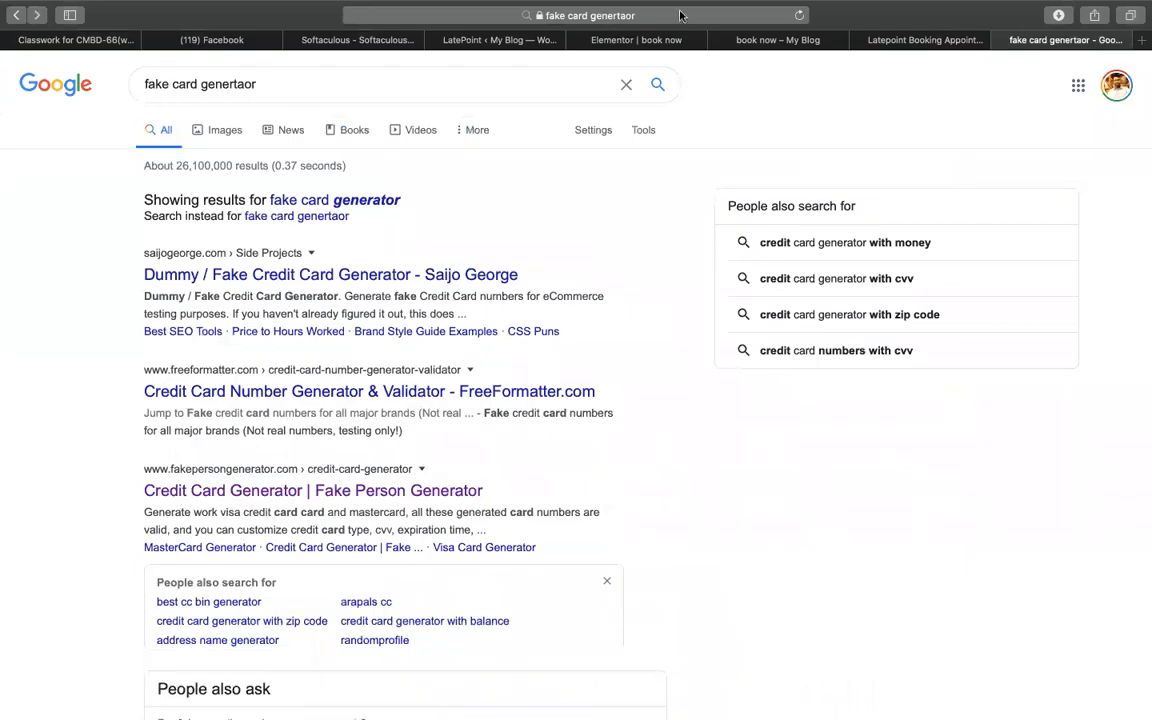
{"action": "left_click", "coordinate": [16, 15]}
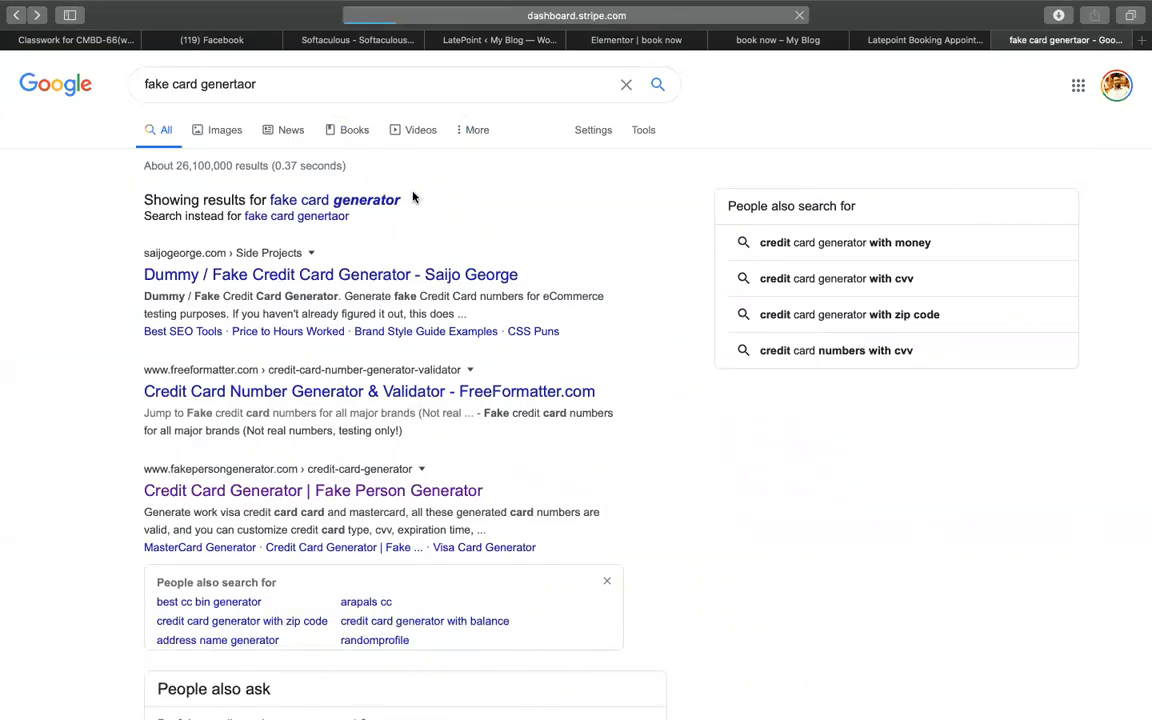
- Check the Elementor editor and Stripe dashboard, then close the payment dialog on book now
{"action": "left_click", "coordinate": [636, 40]}
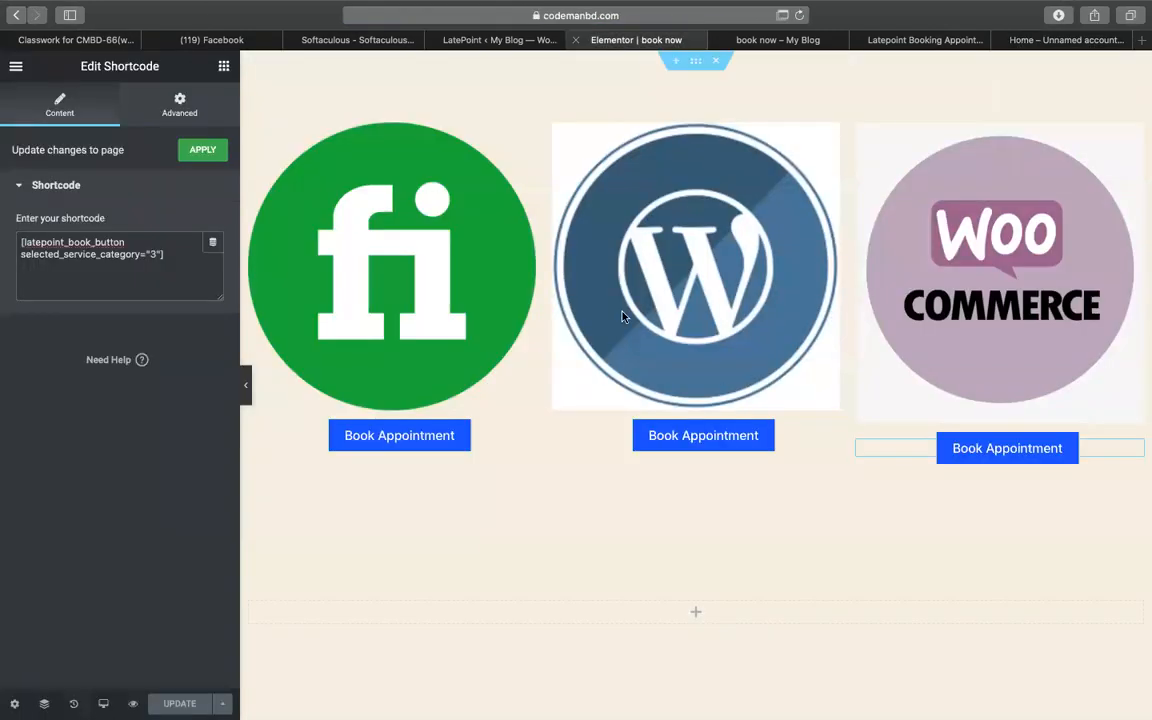
{"action": "left_click", "coordinate": [800, 40]}
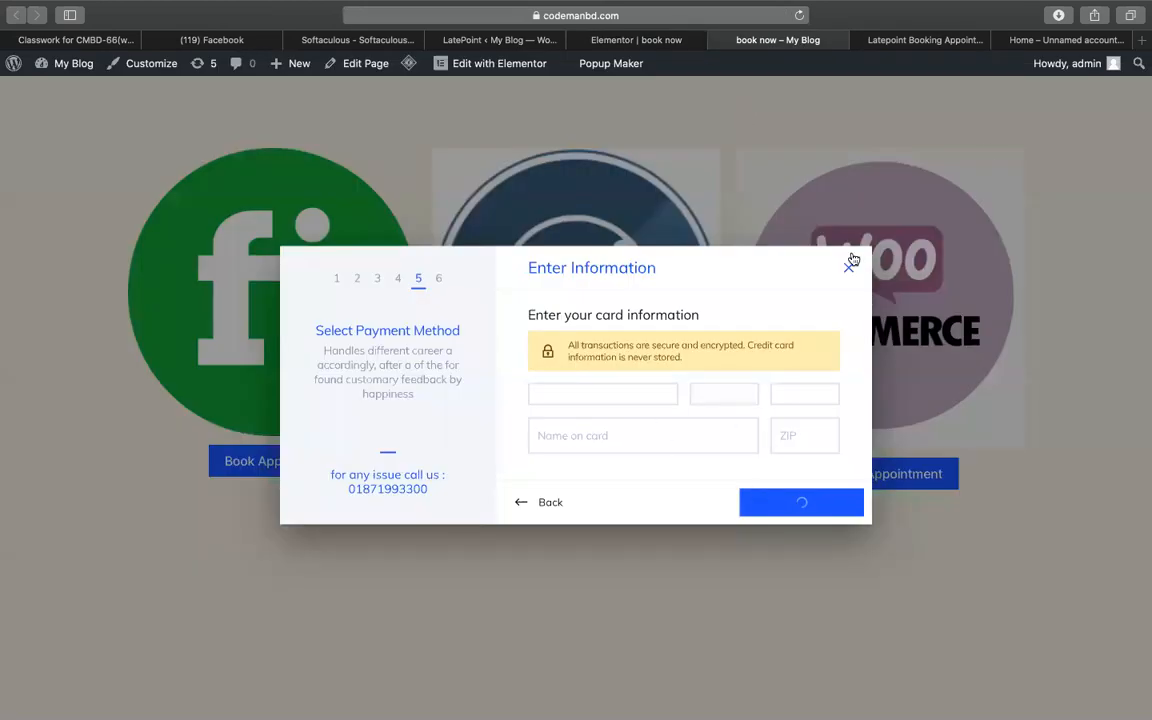
{"action": "left_click", "coordinate": [1040, 40]}
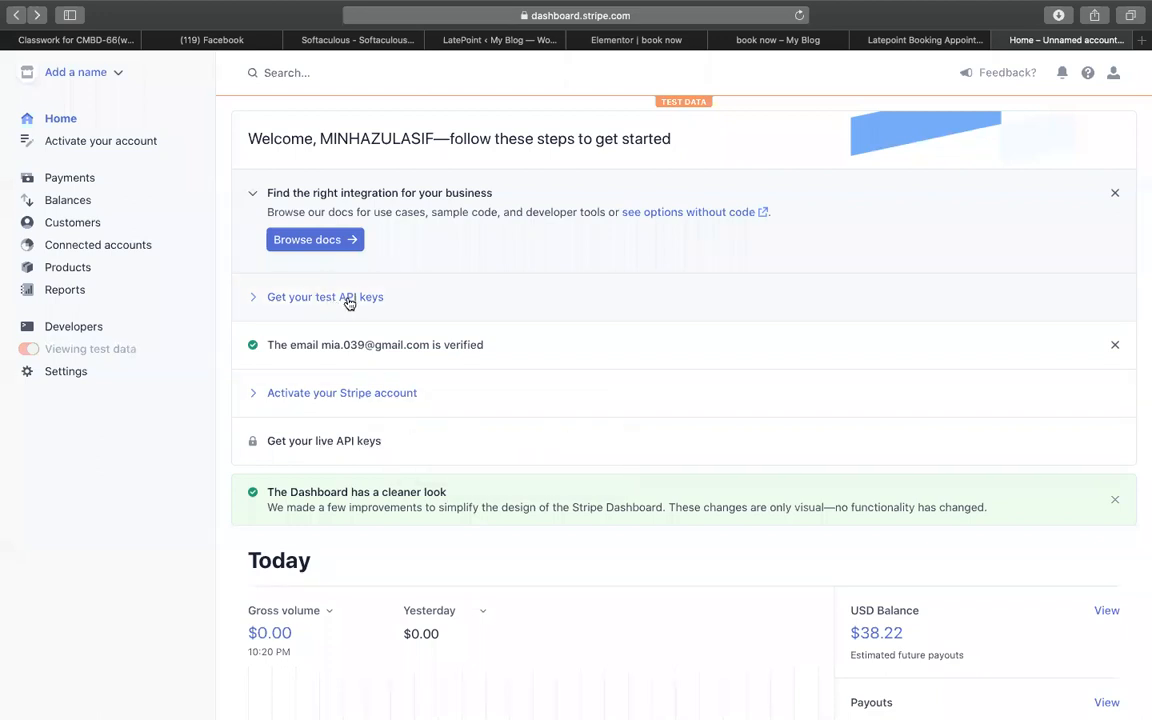
{"action": "left_click", "coordinate": [590, 40]}
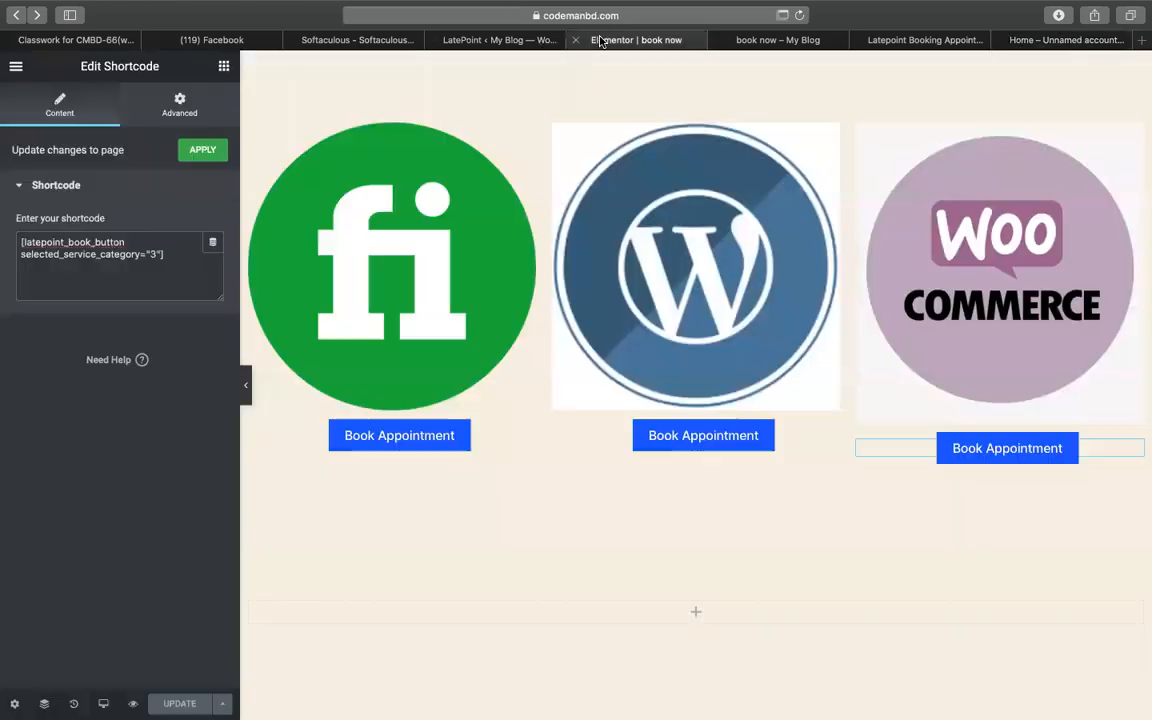
{"action": "left_click", "coordinate": [752, 42]}
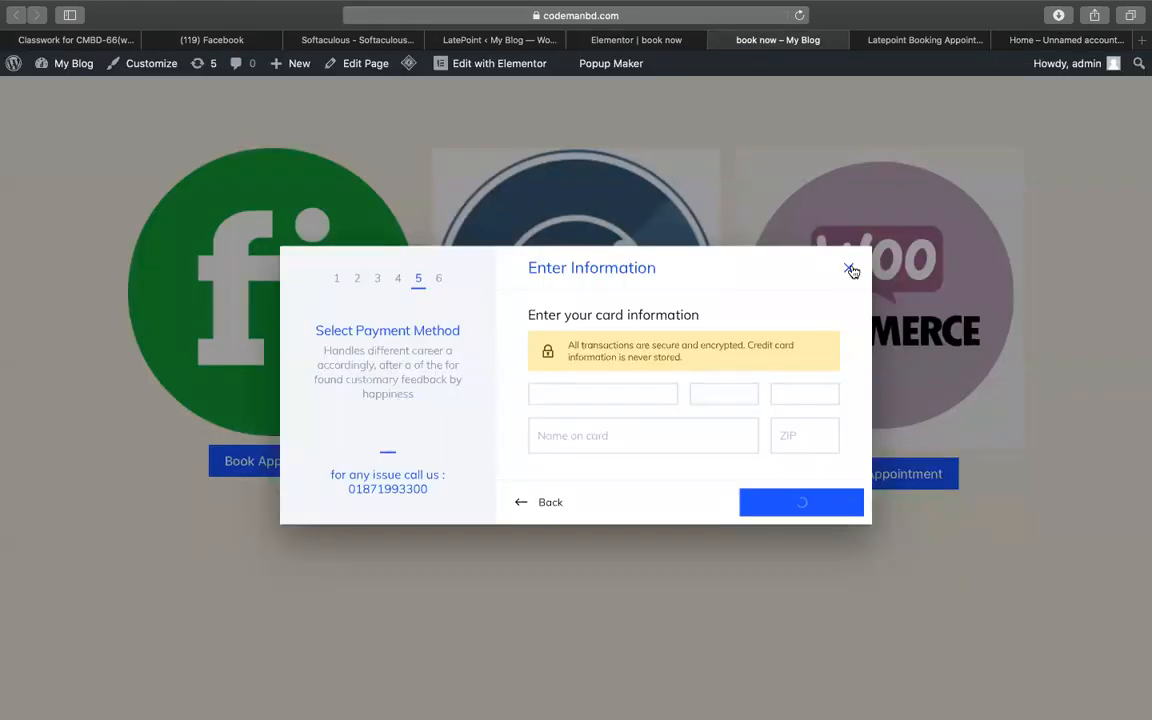
{"action": "left_click", "coordinate": [849, 265]}
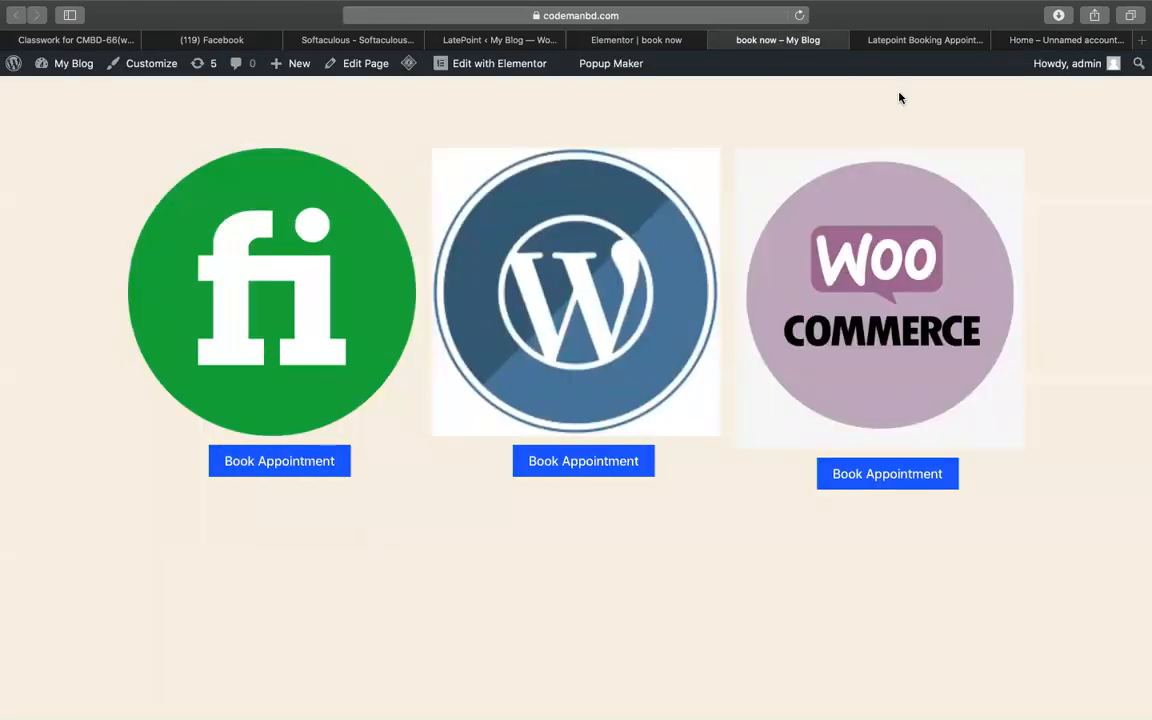
{"action": "left_click", "coordinate": [304, 462]}
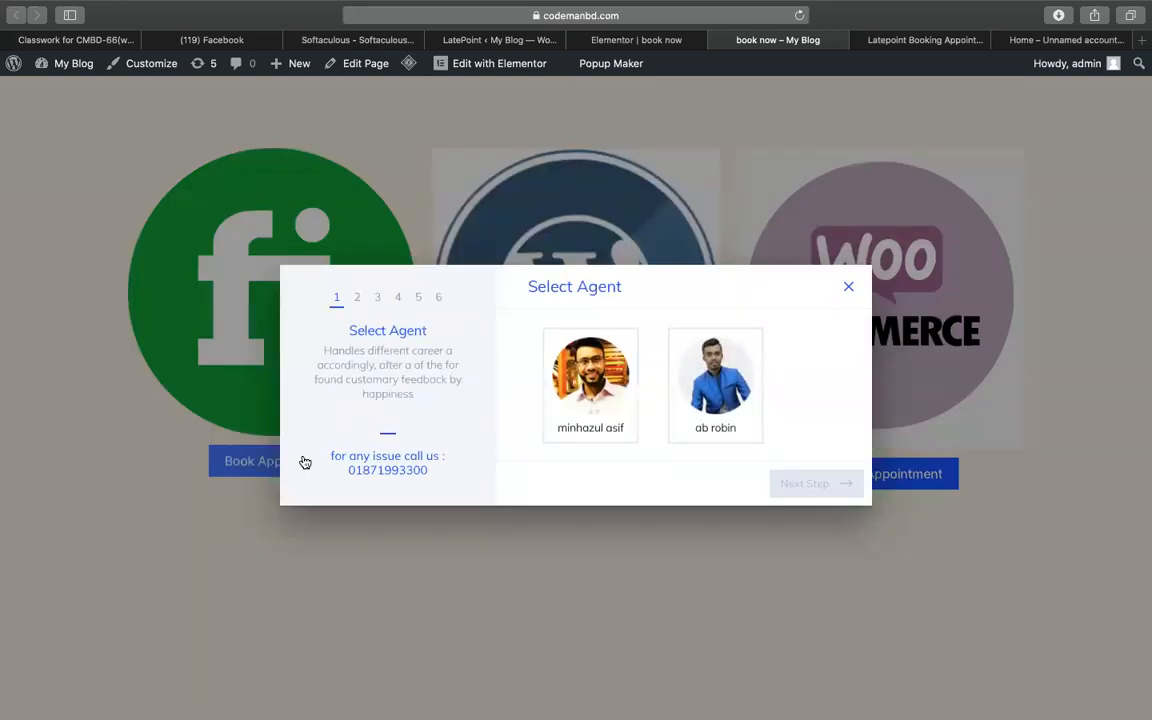
{"action": "left_click", "coordinate": [590, 380]}
{"action": "left_click", "coordinate": [815, 486]}
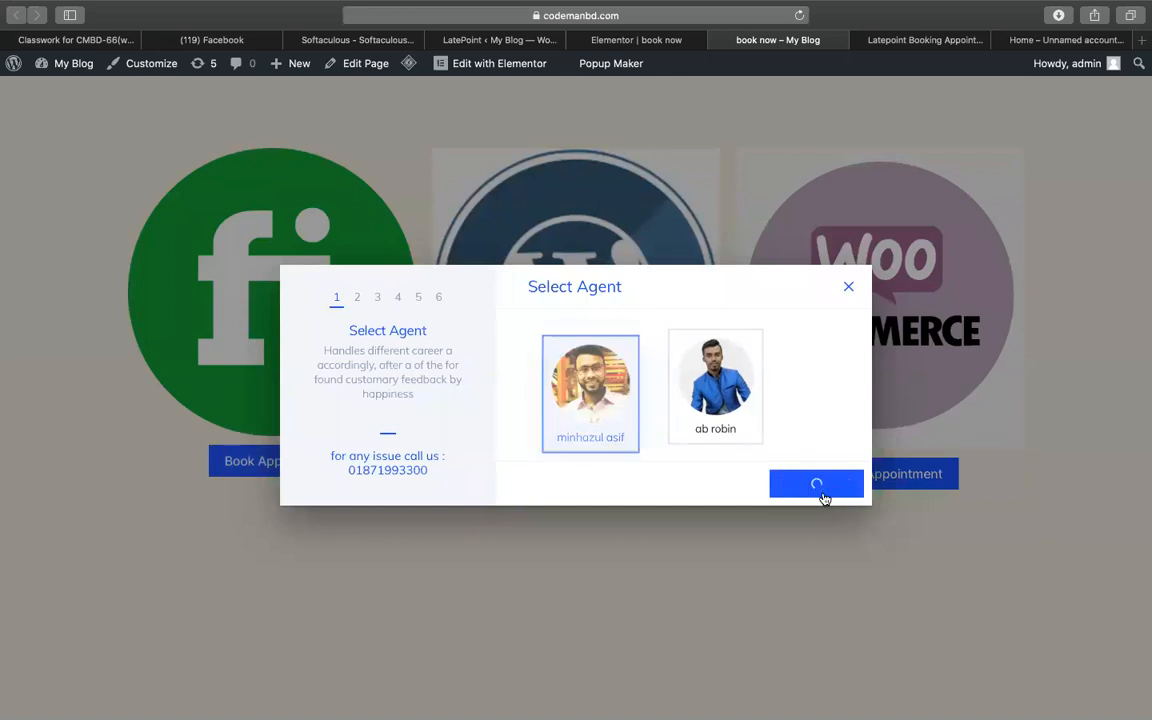
{"action": "left_click", "coordinate": [594, 350]}
{"action": "left_click", "coordinate": [800, 482]}
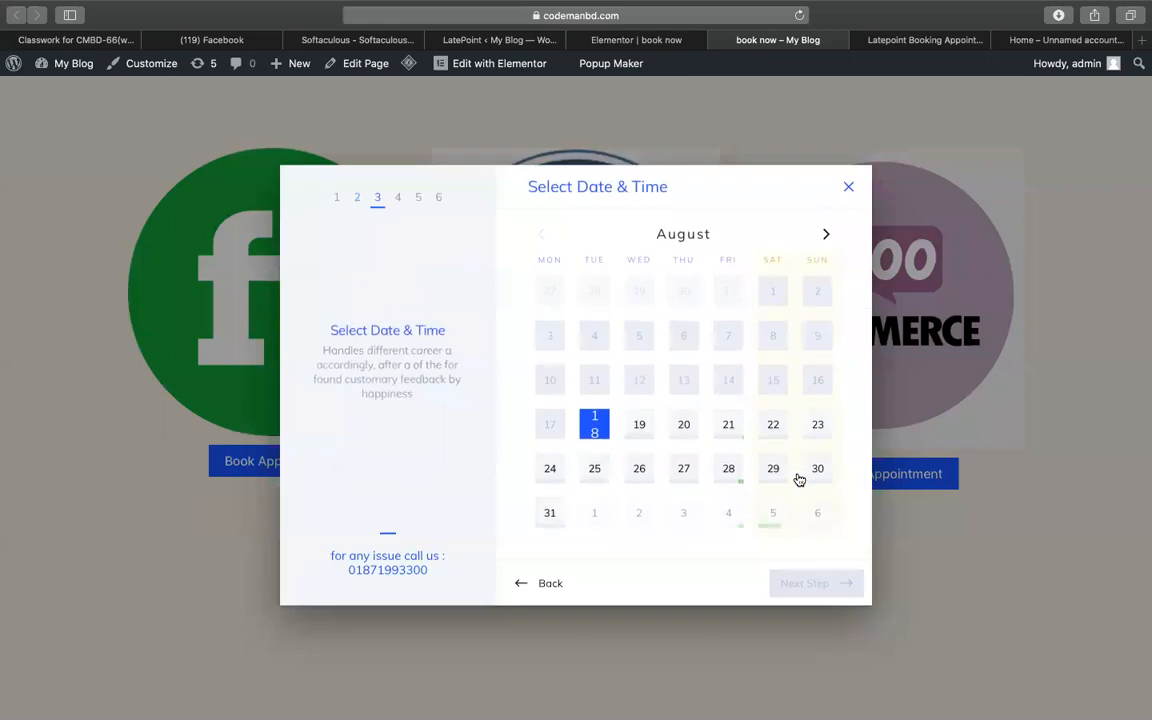
{"action": "left_click", "coordinate": [742, 482]}
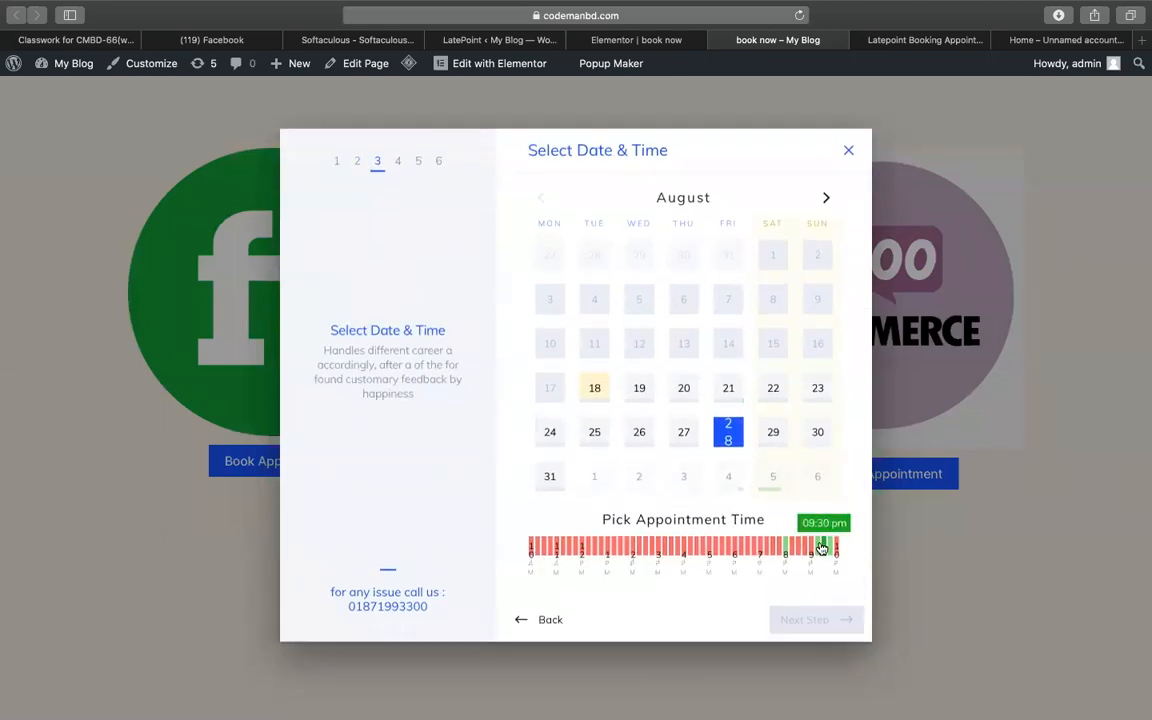
{"action": "left_click", "coordinate": [823, 545]}
{"action": "left_click", "coordinate": [816, 622]}
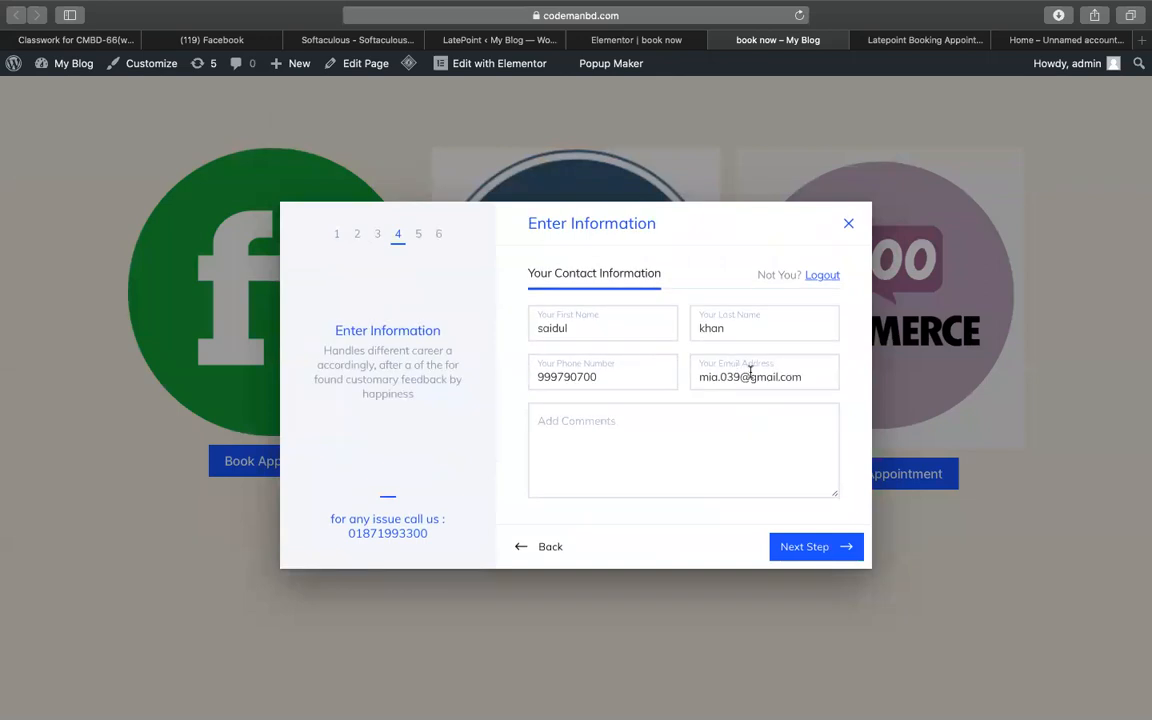
{"action": "double_click", "coordinate": [553, 328]}
{"action": "type", "text": "minhaz"}
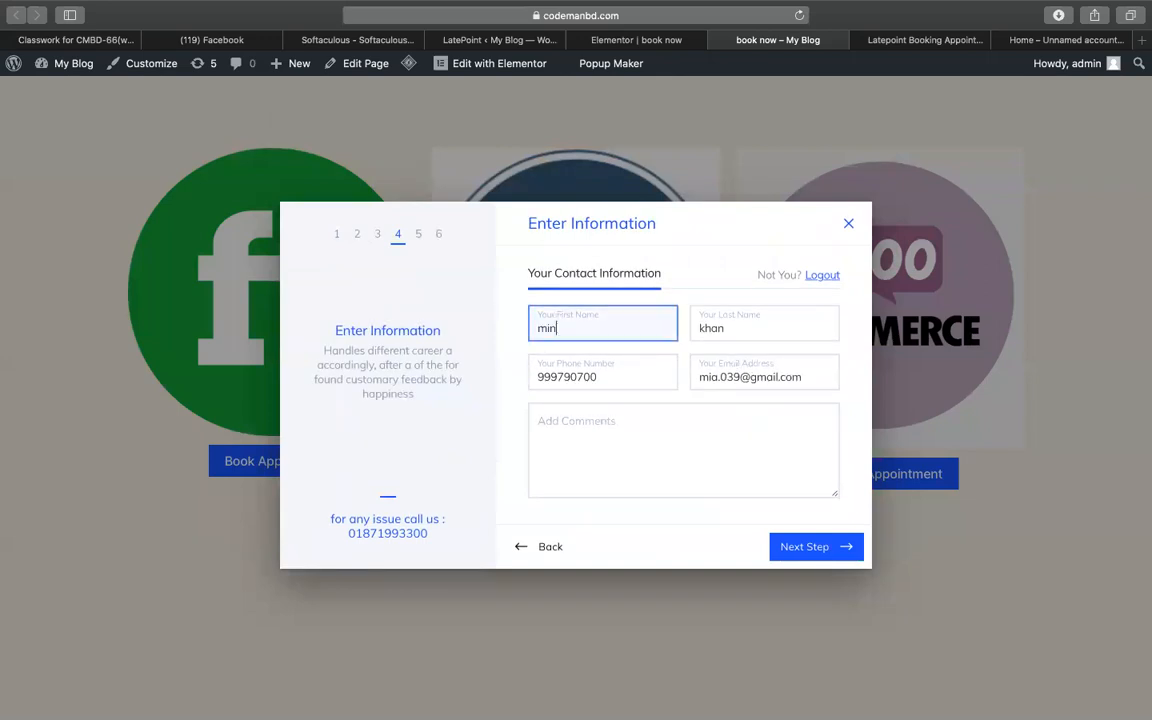
{"action": "left_click", "coordinate": [757, 378]}
{"action": "triple_click", "coordinate": [757, 378]}
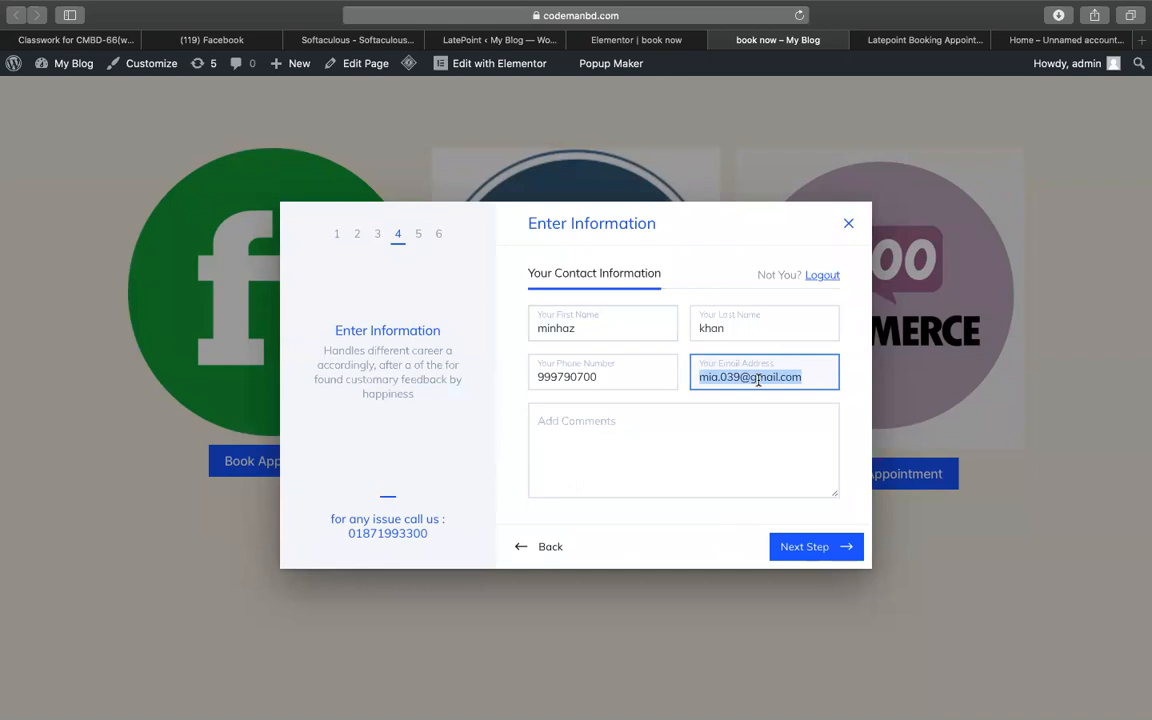
{"action": "left_click", "coordinate": [640, 473]}
{"action": "left_click", "coordinate": [842, 554]}
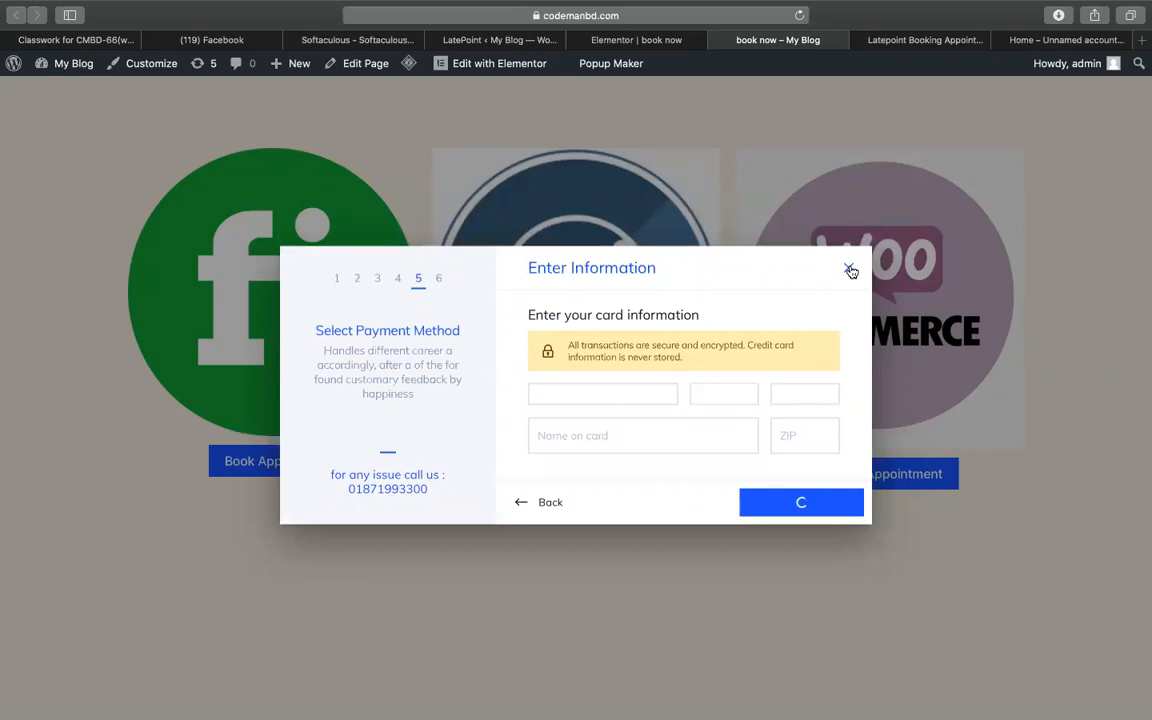
- Close the booking dialog and go from LatePoint back to WordPress admin, declining password saving
{"action": "left_click", "coordinate": [850, 271]}
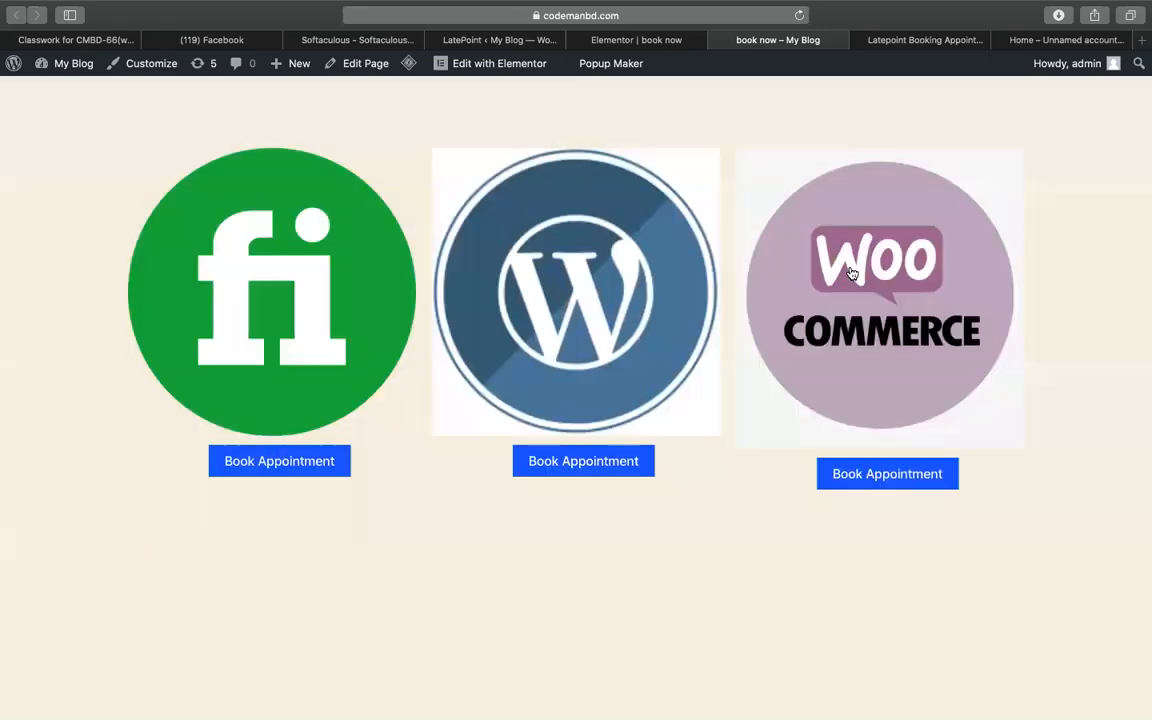
{"action": "left_click", "coordinate": [666, 41]}
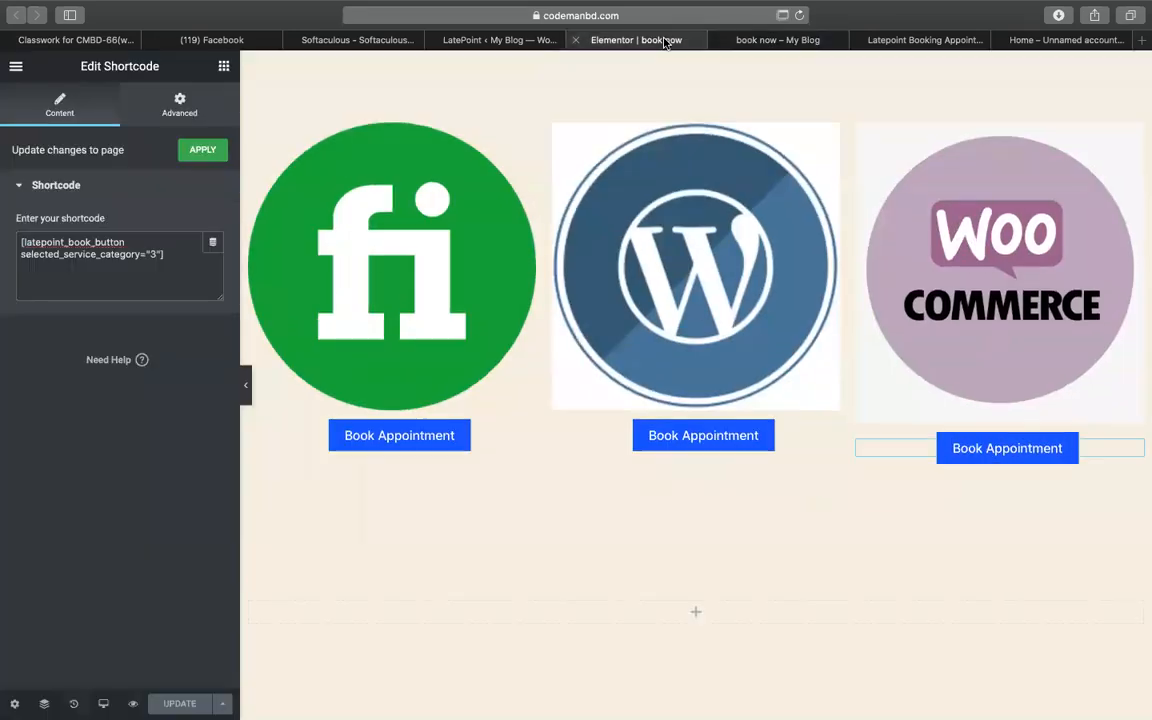
{"action": "left_click", "coordinate": [480, 41]}
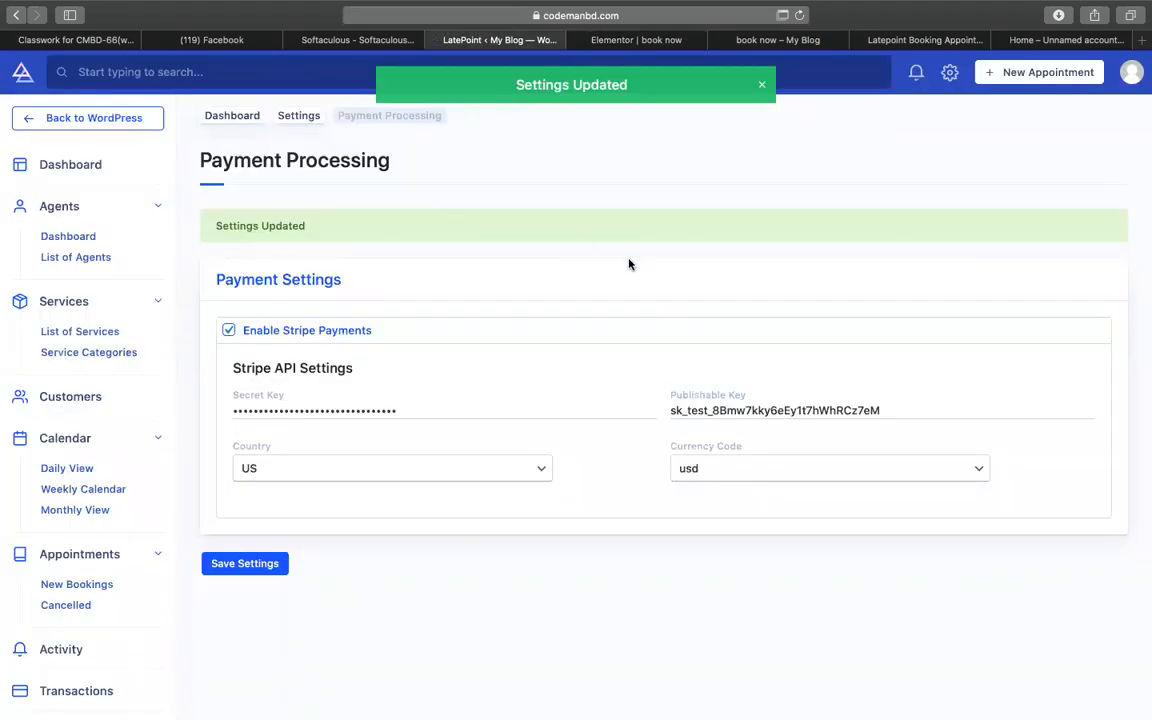
{"action": "left_click", "coordinate": [31, 119]}
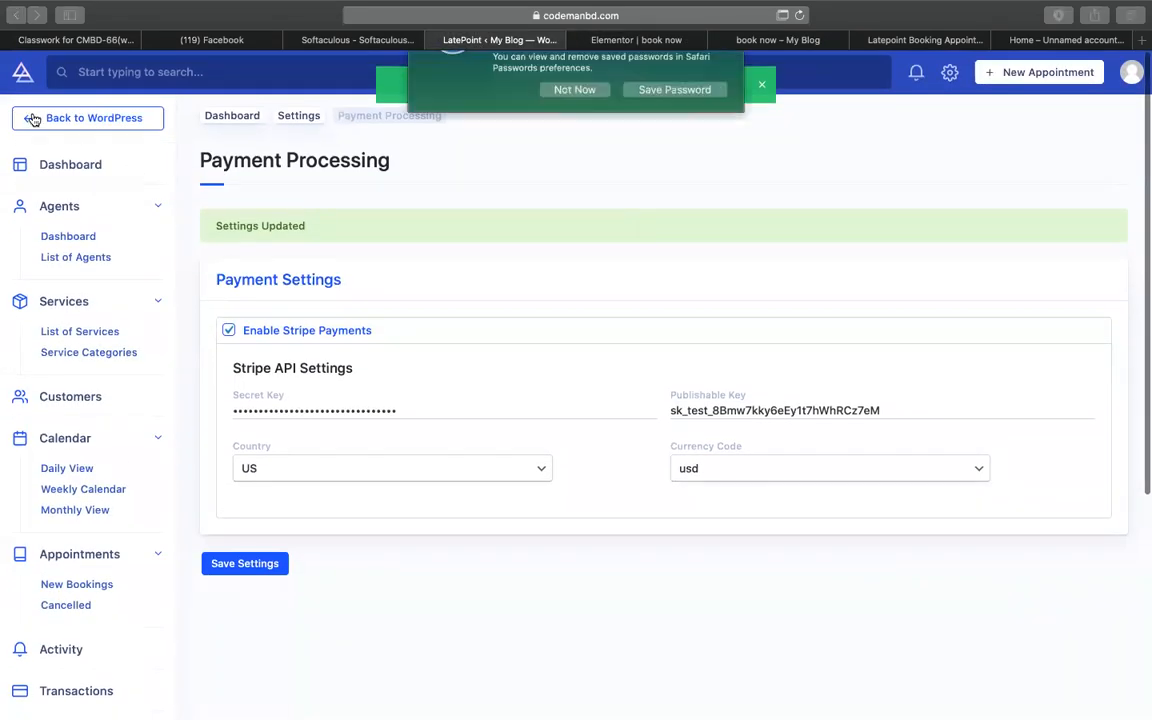
{"action": "left_click", "coordinate": [688, 150]}
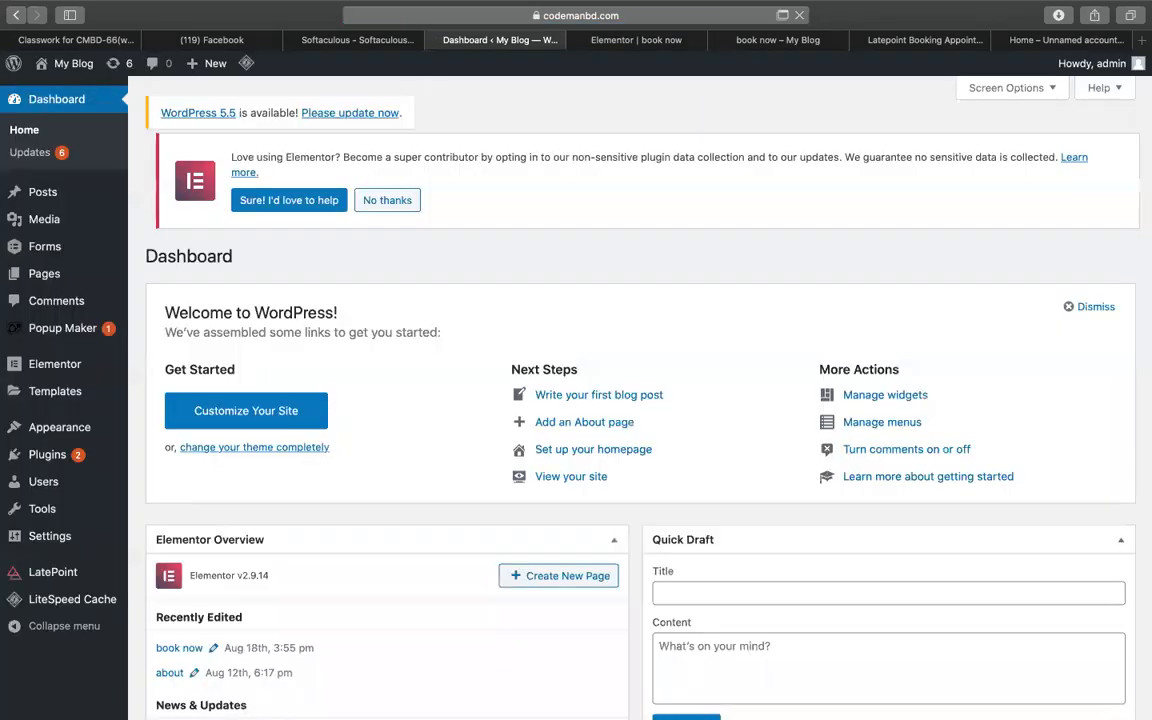
- Dismiss the Elementor data-sharing notice on the Dashboard and view the live book now page
{"action": "scroll", "coordinate": [324, 481], "scroll_direction": "down", "scroll_amount": 5}
{"action": "scroll", "coordinate": [238, 232], "scroll_direction": "up", "scroll_amount": 5}
{"action": "left_click", "coordinate": [352, 246]}
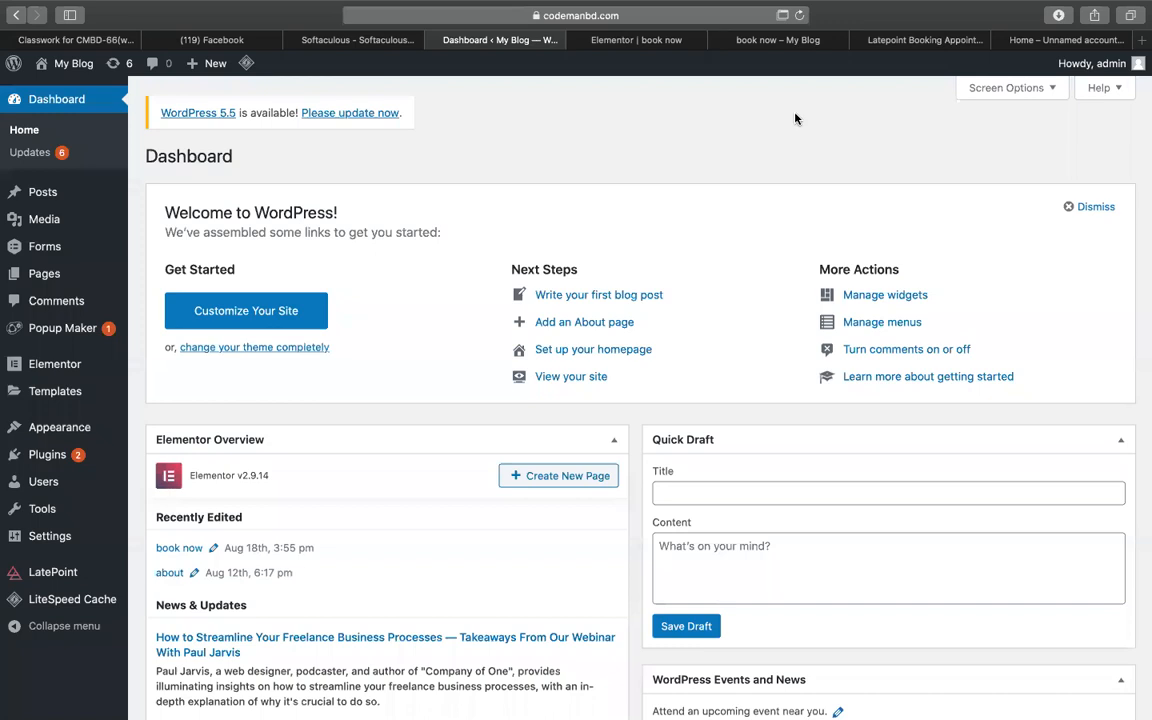
{"action": "left_click", "coordinate": [779, 42]}
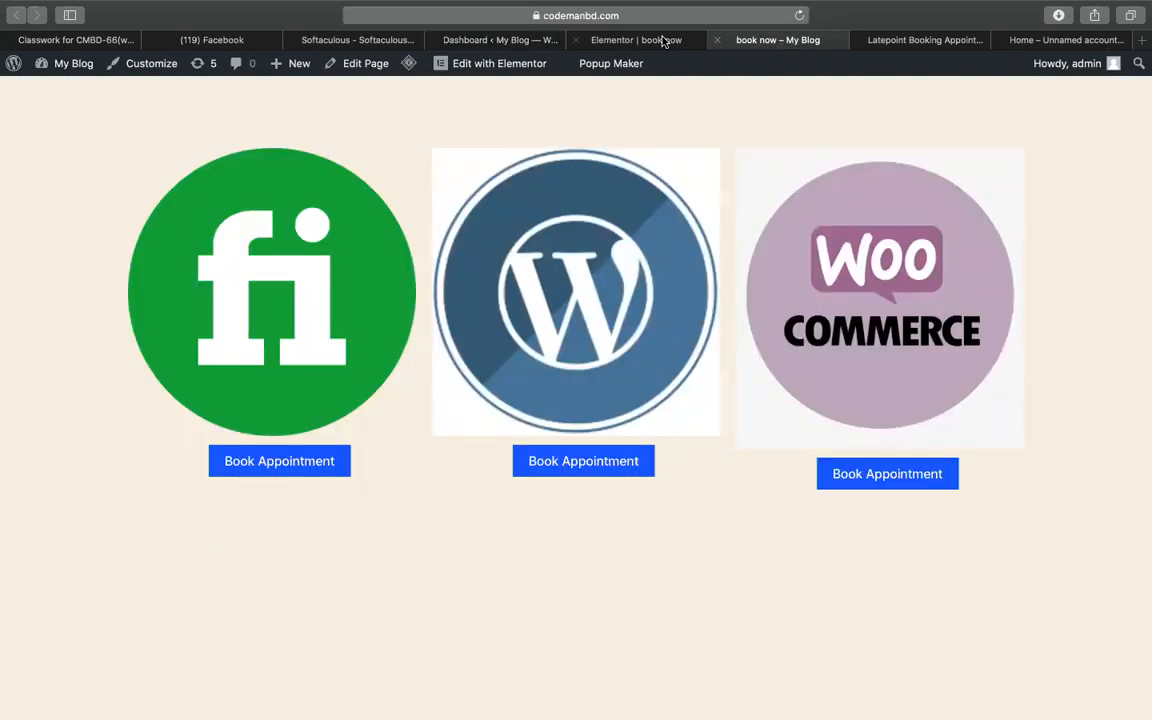
- Go to the WordPress dashboard and open LatePoint's List of Agents
{"action": "left_click", "coordinate": [662, 40]}
{"action": "left_click", "coordinate": [730, 41]}
{"action": "left_click", "coordinate": [650, 40]}
{"action": "left_click", "coordinate": [490, 40]}
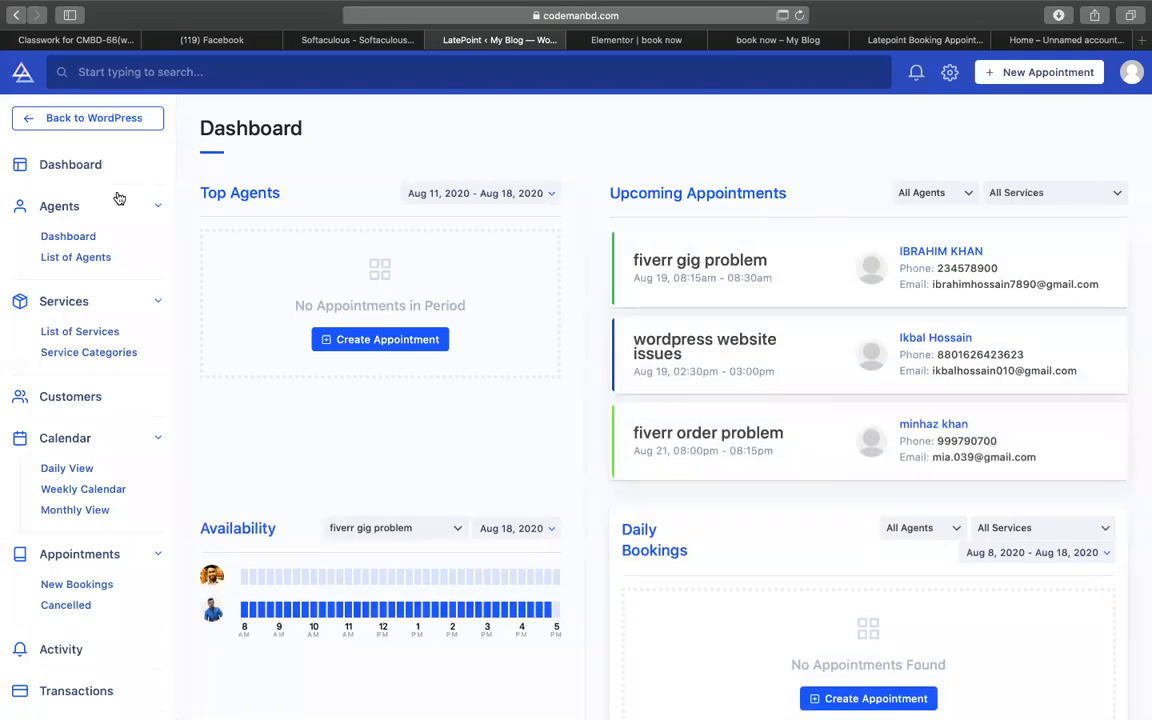
{"action": "left_click", "coordinate": [82, 259]}
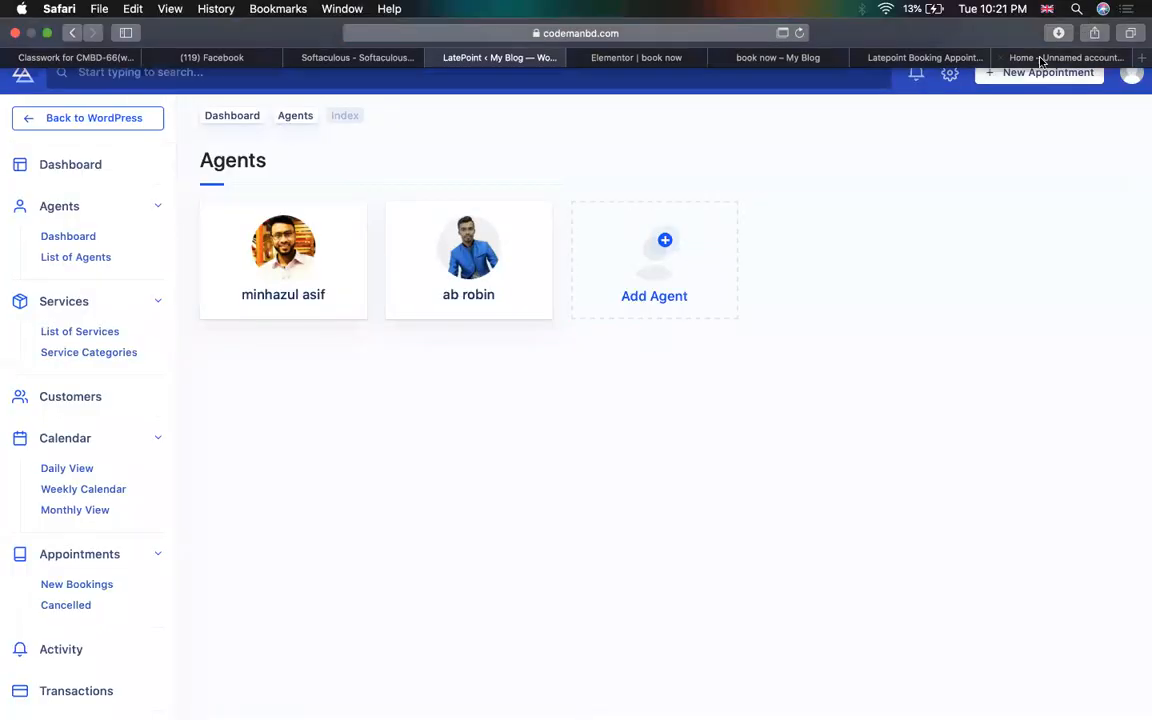
{"action": "left_click", "coordinate": [1062, 57]}
- Search Google for 'kfc' and show the image results
{"action": "left_click", "coordinate": [768, 34]}
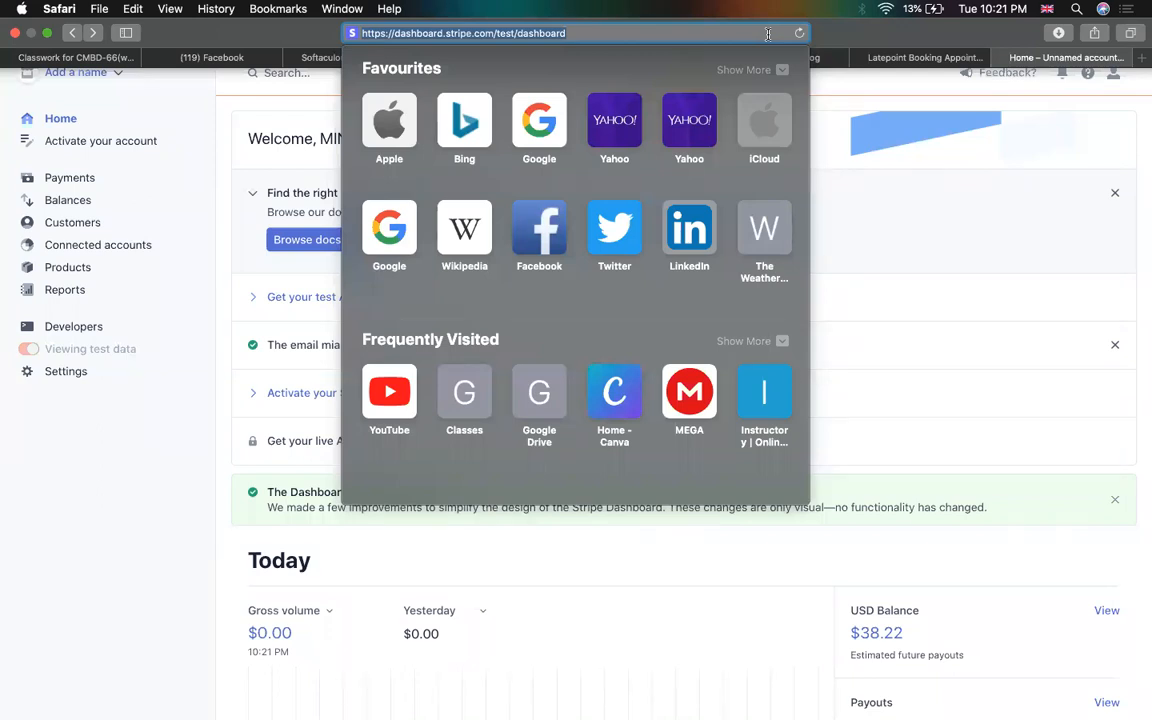
{"action": "key", "text": "BackSpace"}
{"action": "type", "text": "kfc"}
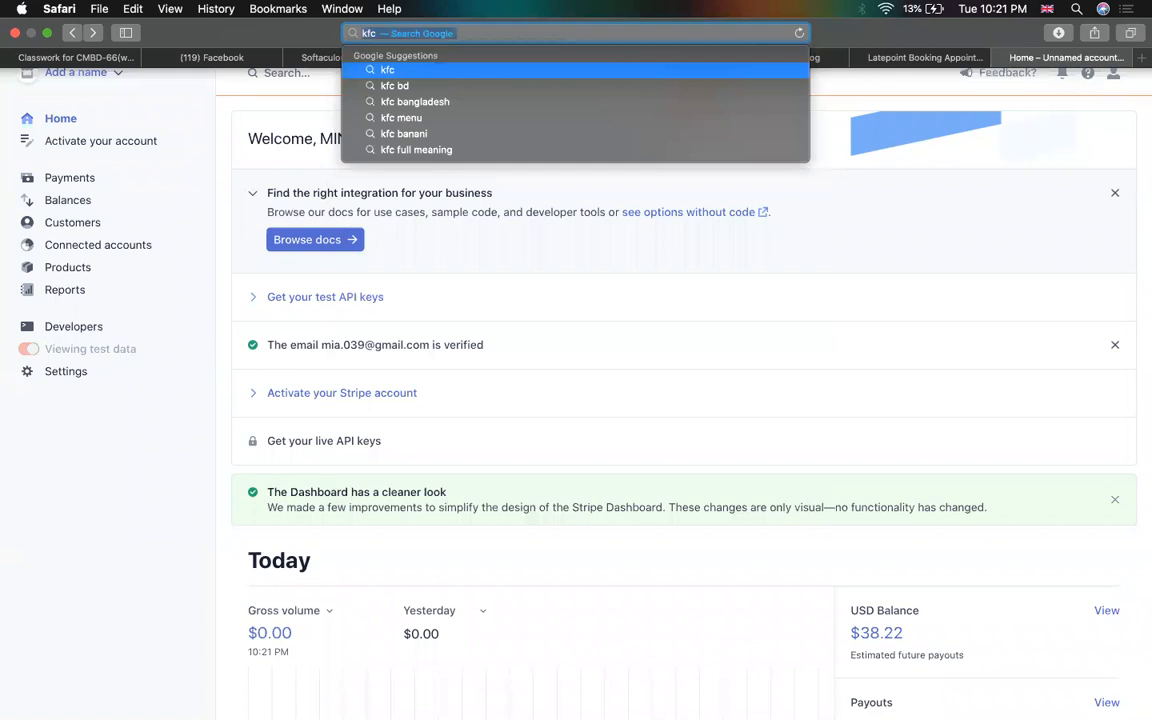
{"action": "key", "text": "Return"}
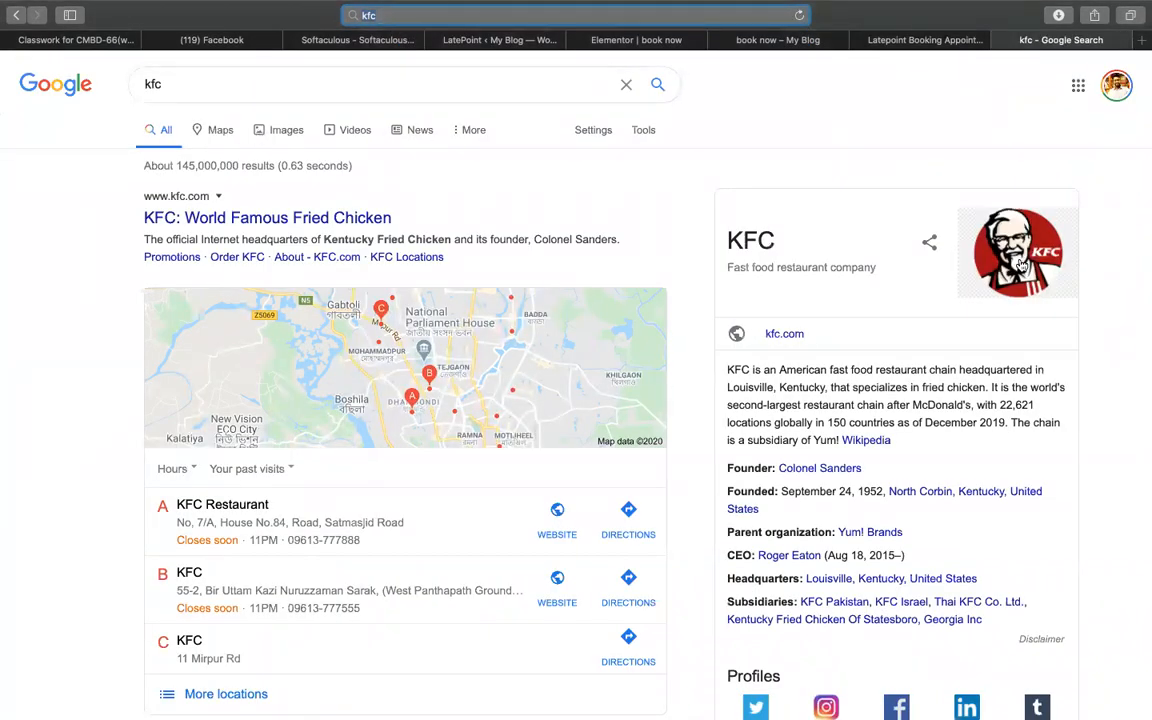
{"action": "left_click", "coordinate": [284, 130]}
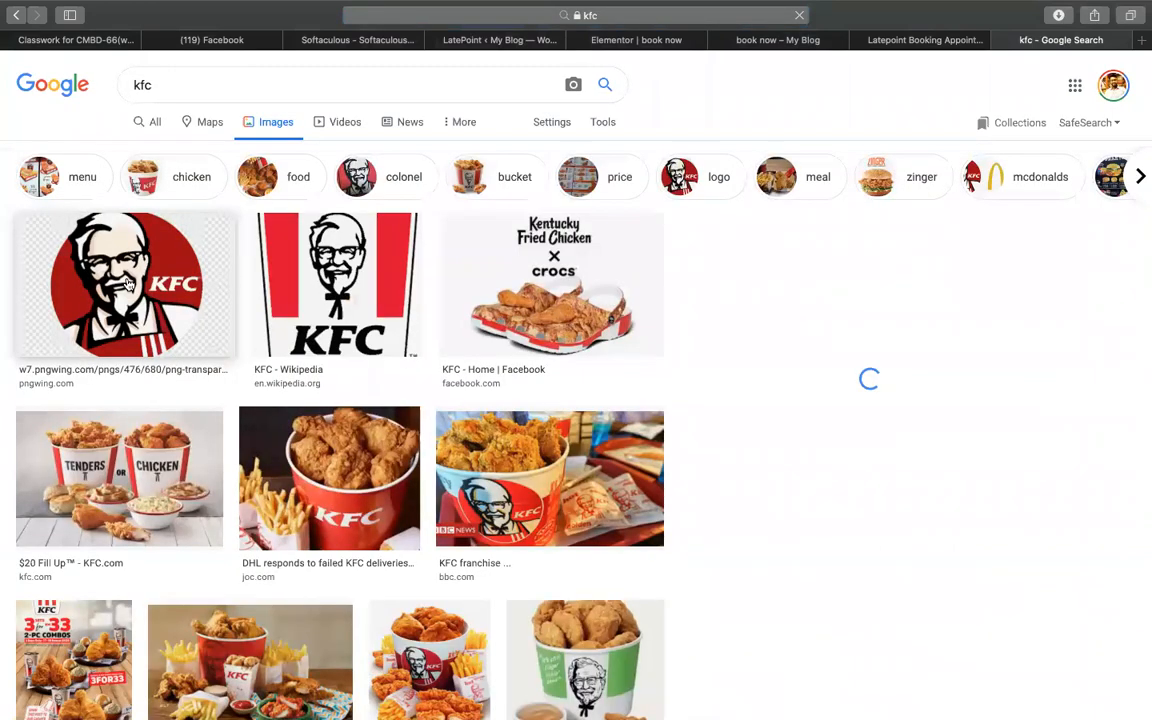
- Save the round red KFC logo image to the computer as 'kf'
{"action": "left_click", "coordinate": [226, 280]}
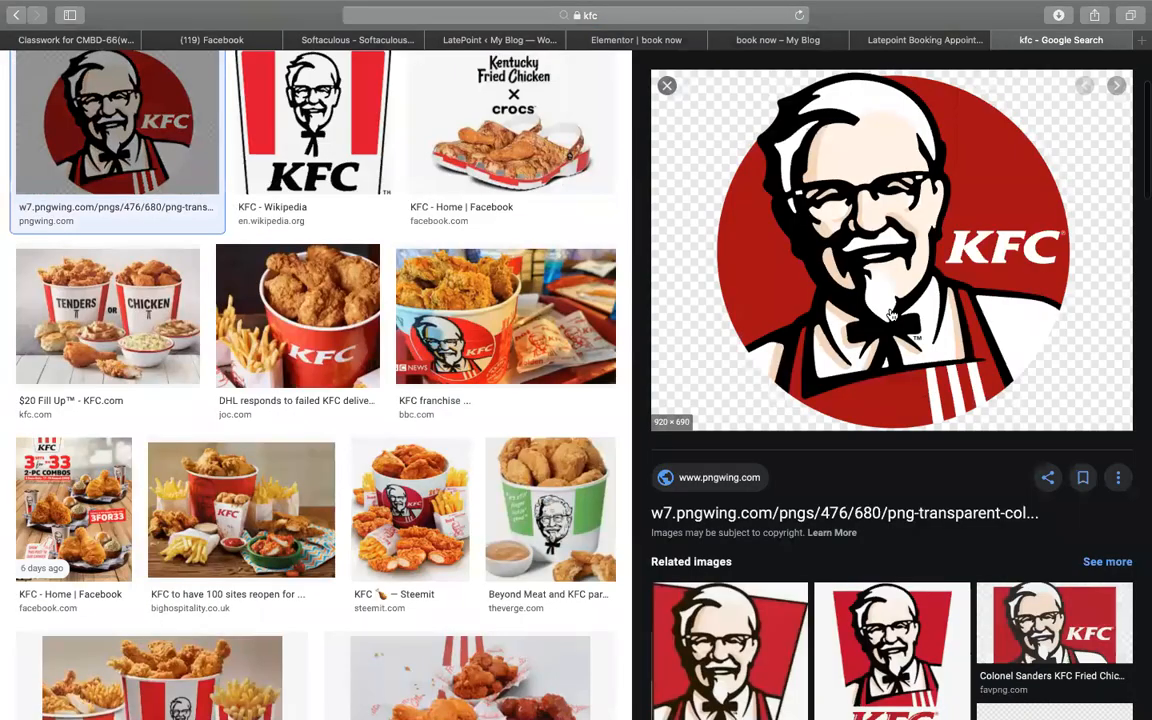
{"action": "right_click", "coordinate": [897, 310]}
{"action": "left_click", "coordinate": [950, 507]}
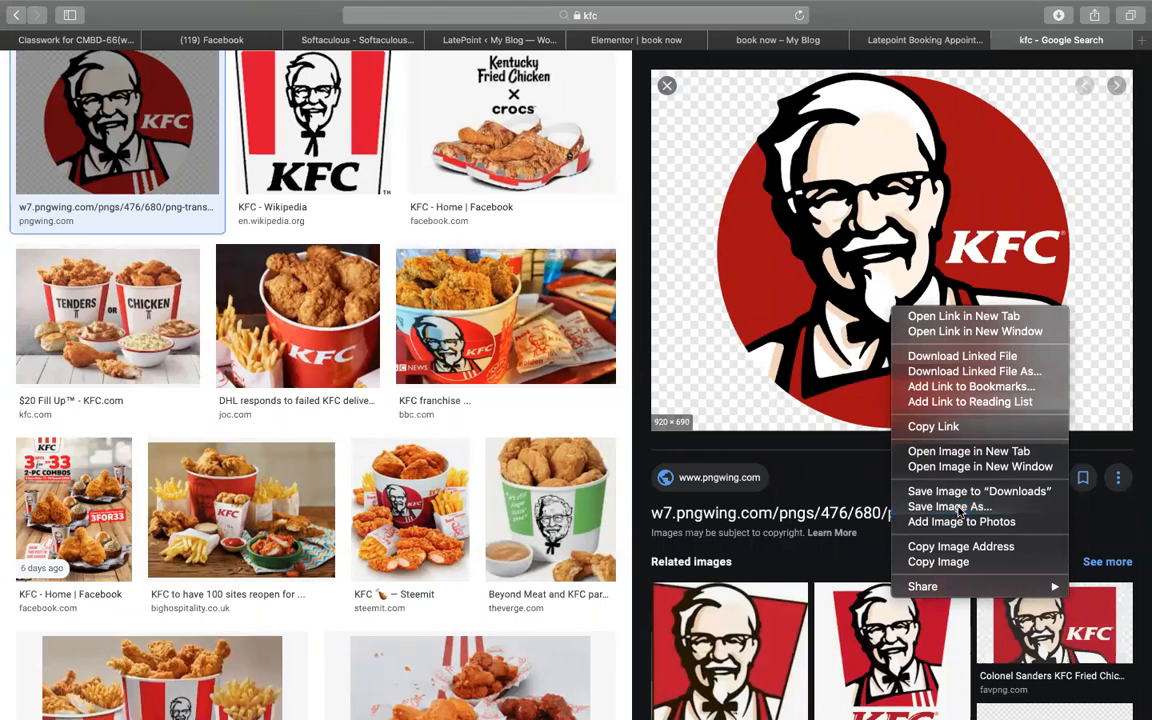
{"action": "type", "text": "kf"}
{"action": "key", "text": "Return"}
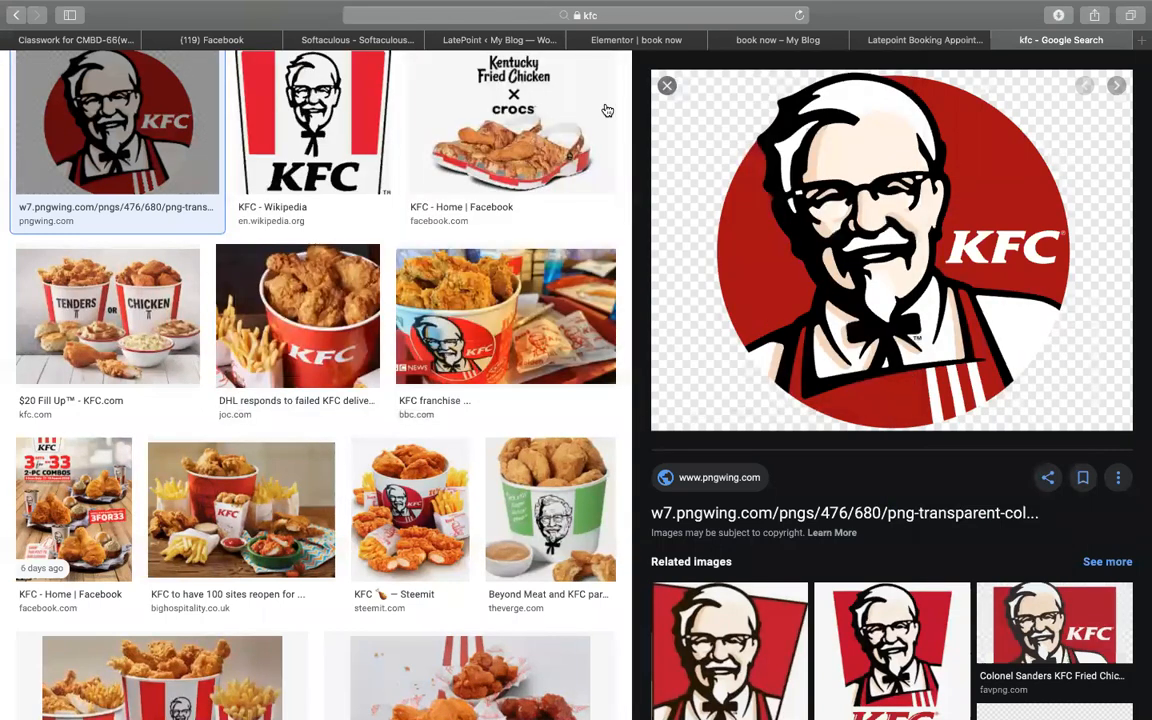
{"action": "left_click", "coordinate": [640, 40]}
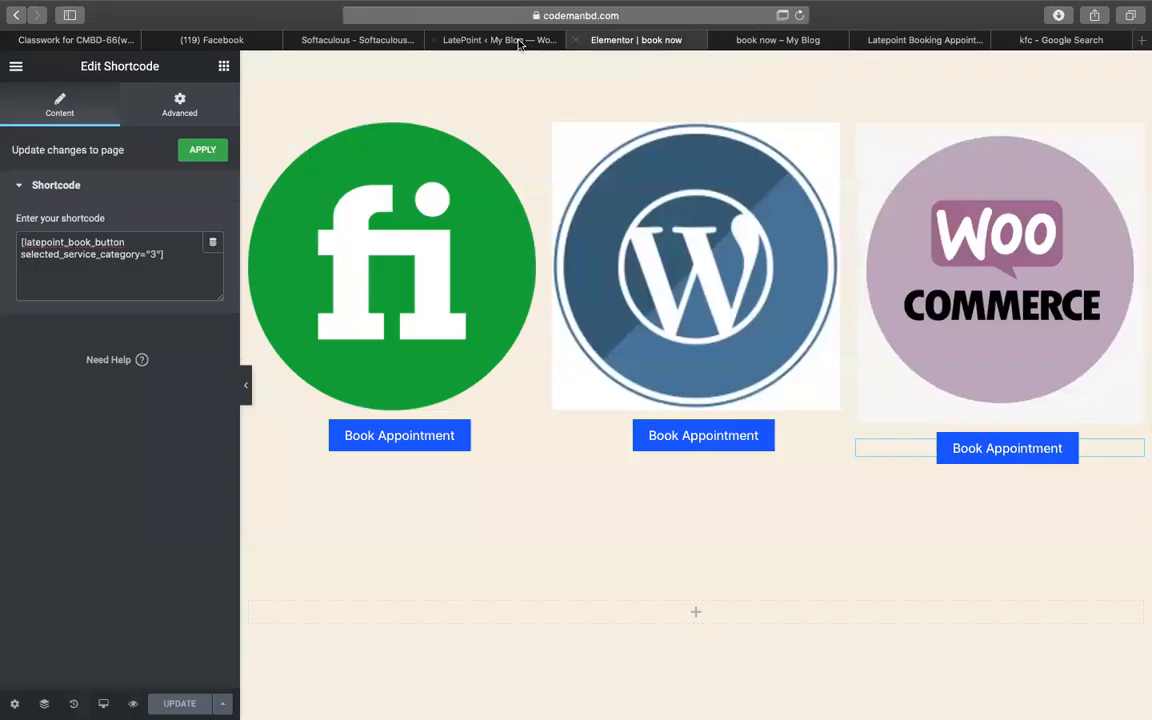
- Start a new agent and upload the kf logo image as its avatar
{"action": "left_click", "coordinate": [440, 42]}
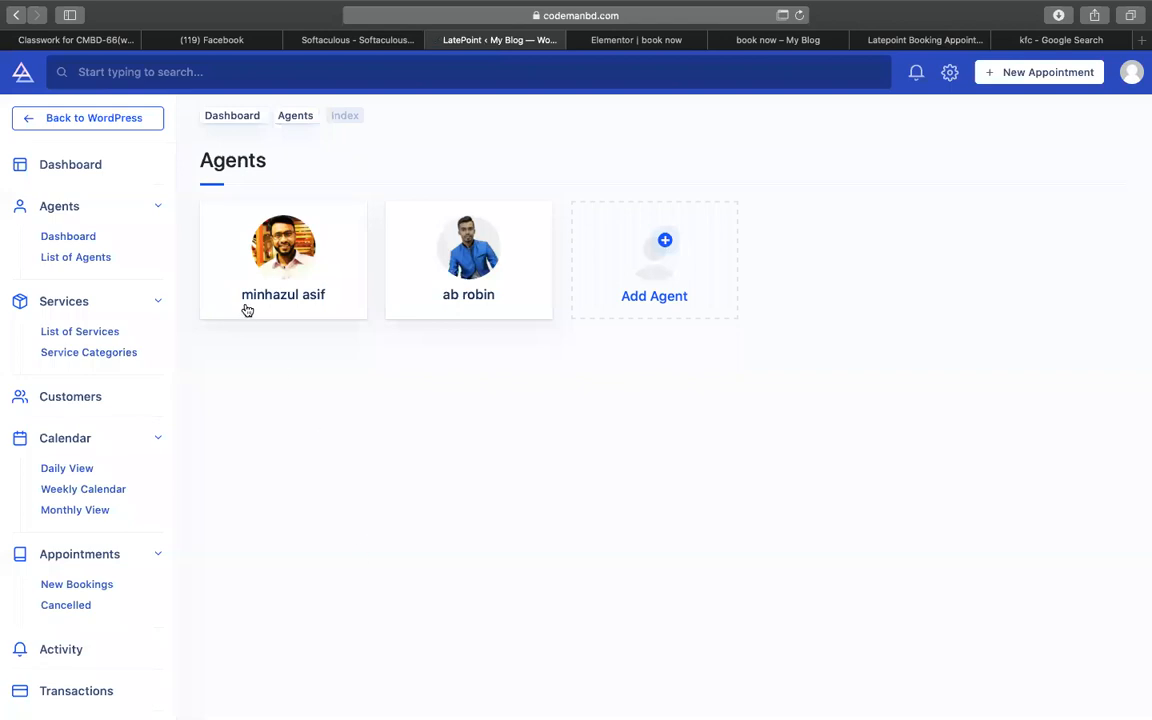
{"action": "left_click", "coordinate": [695, 249]}
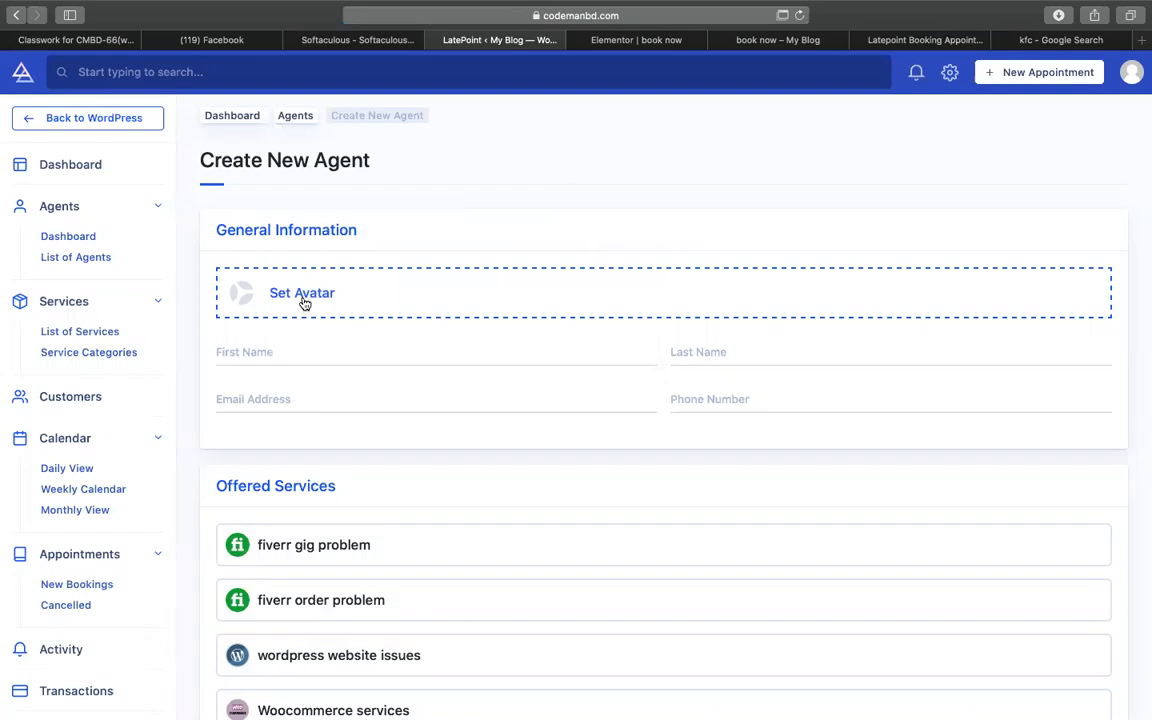
{"action": "left_click", "coordinate": [306, 303]}
{"action": "left_click", "coordinate": [91, 135]}
{"action": "left_click", "coordinate": [615, 372]}
{"action": "double_click", "coordinate": [283, 148]}
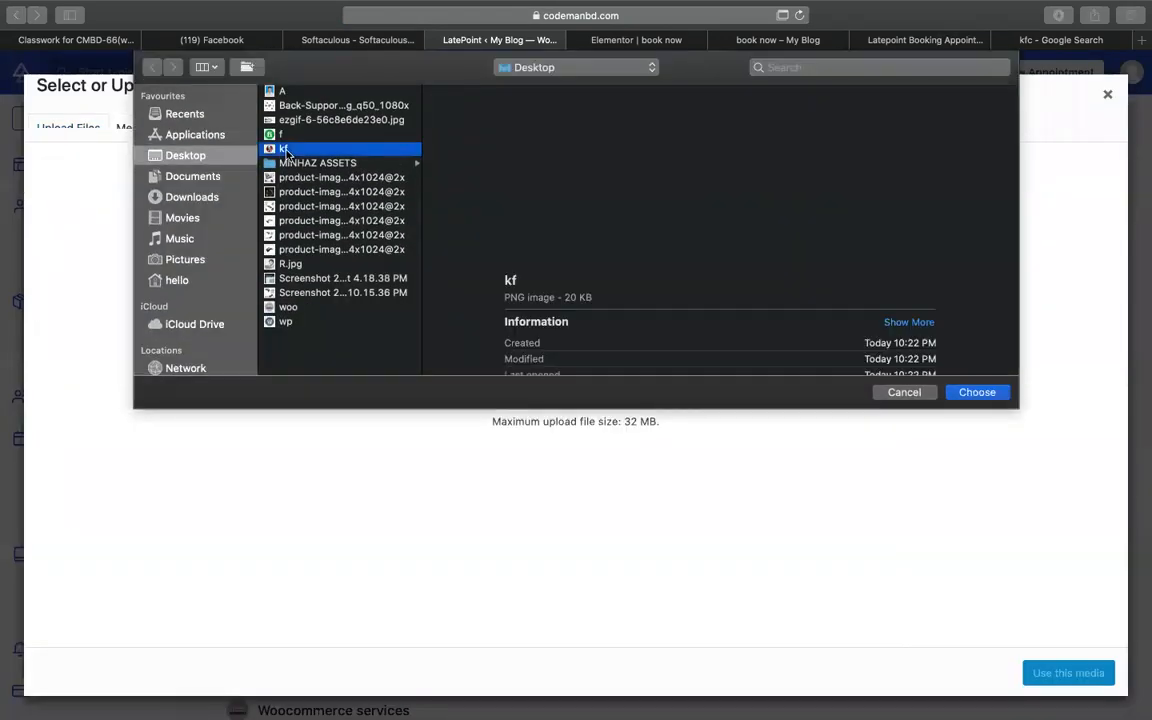
{"action": "left_click", "coordinate": [1092, 683]}
- Enter 'KFC' as the agent's first name and fill in the agent's e-mail address
{"action": "left_click", "coordinate": [333, 345]}
{"action": "type", "text": "k"}
{"action": "key", "text": "BackSpace"}
{"action": "type", "text": "KFC"}
{"action": "left_click", "coordinate": [298, 397]}
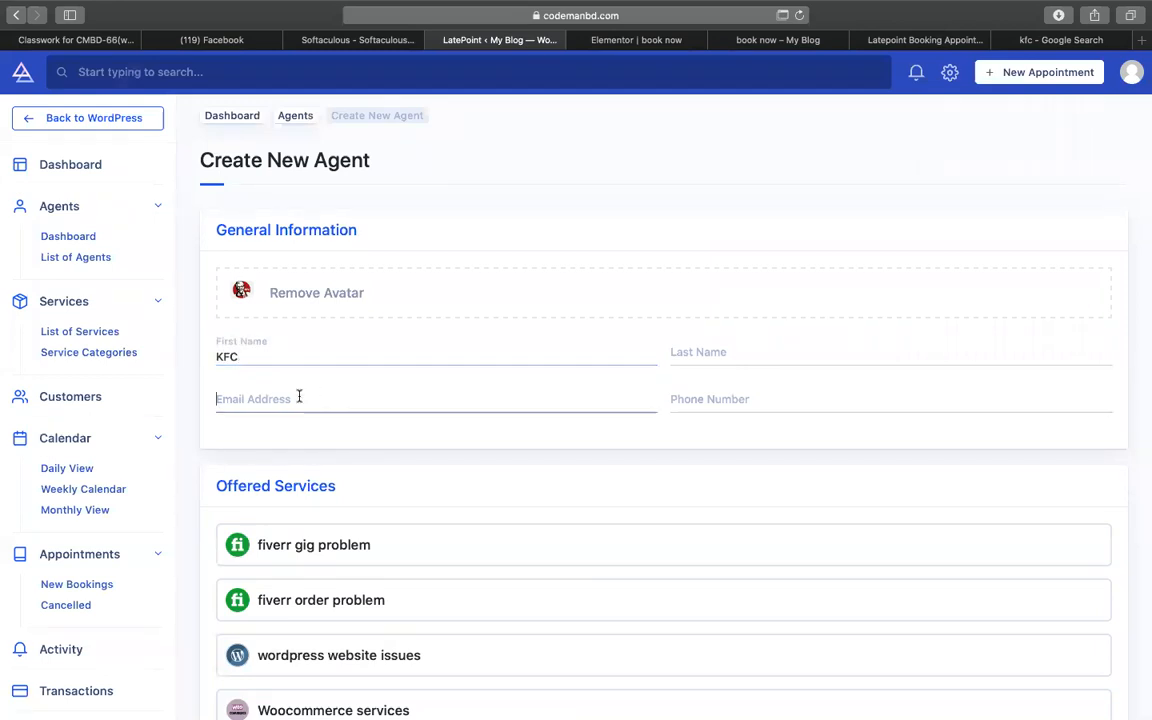
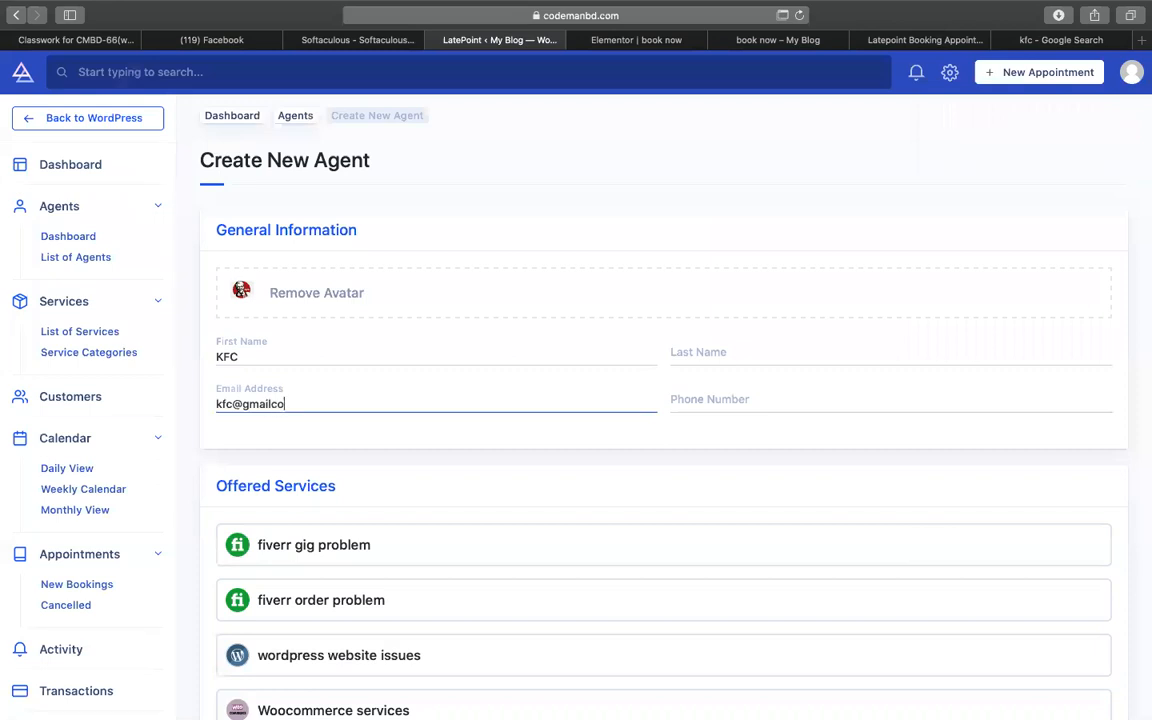
{"action": "scroll", "coordinate": [405, 394], "scroll_direction": "down", "scroll_amount": 3}
{"action": "triple_click", "coordinate": [372, 302]}
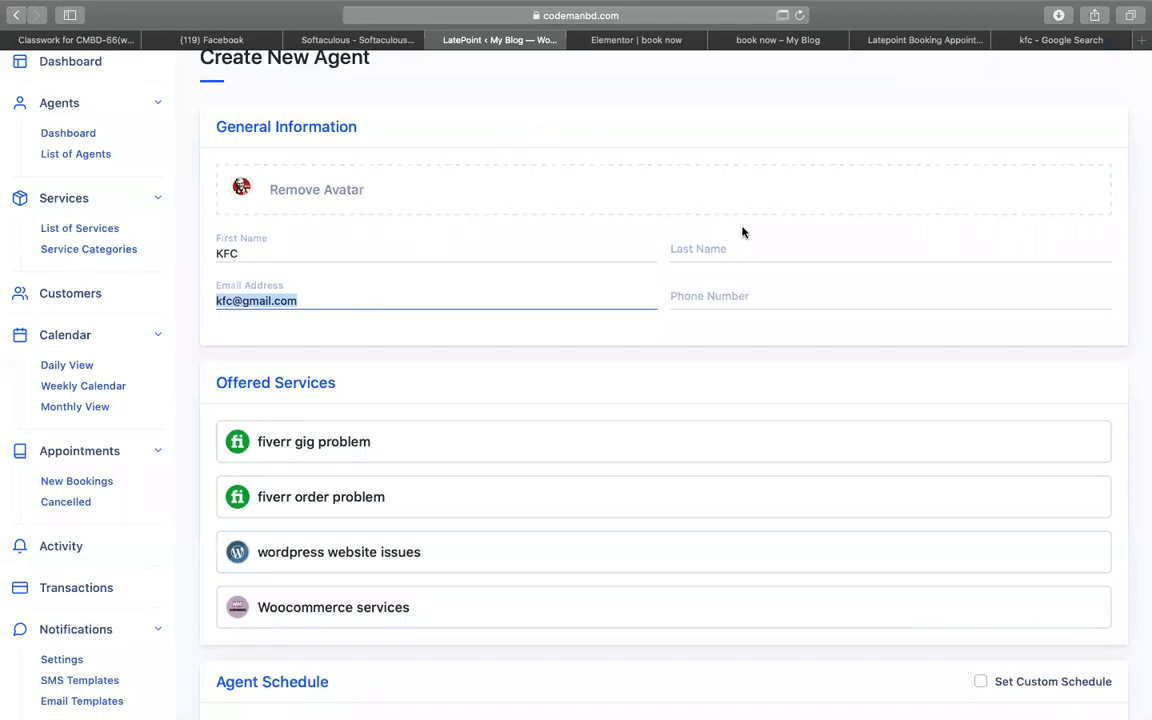
{"action": "key", "text": "Right"}
{"action": "scroll", "coordinate": [547, 378], "scroll_direction": "down", "scroll_amount": 2}
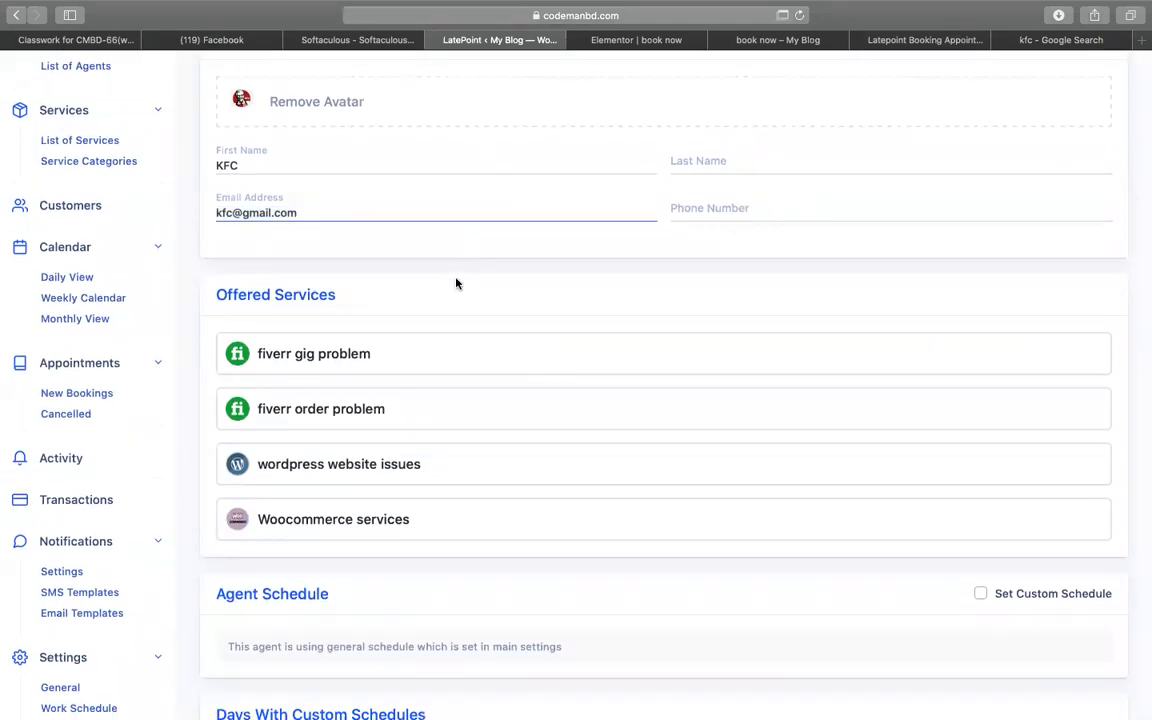
{"action": "scroll", "coordinate": [440, 290], "scroll_direction": "down", "scroll_amount": 2}
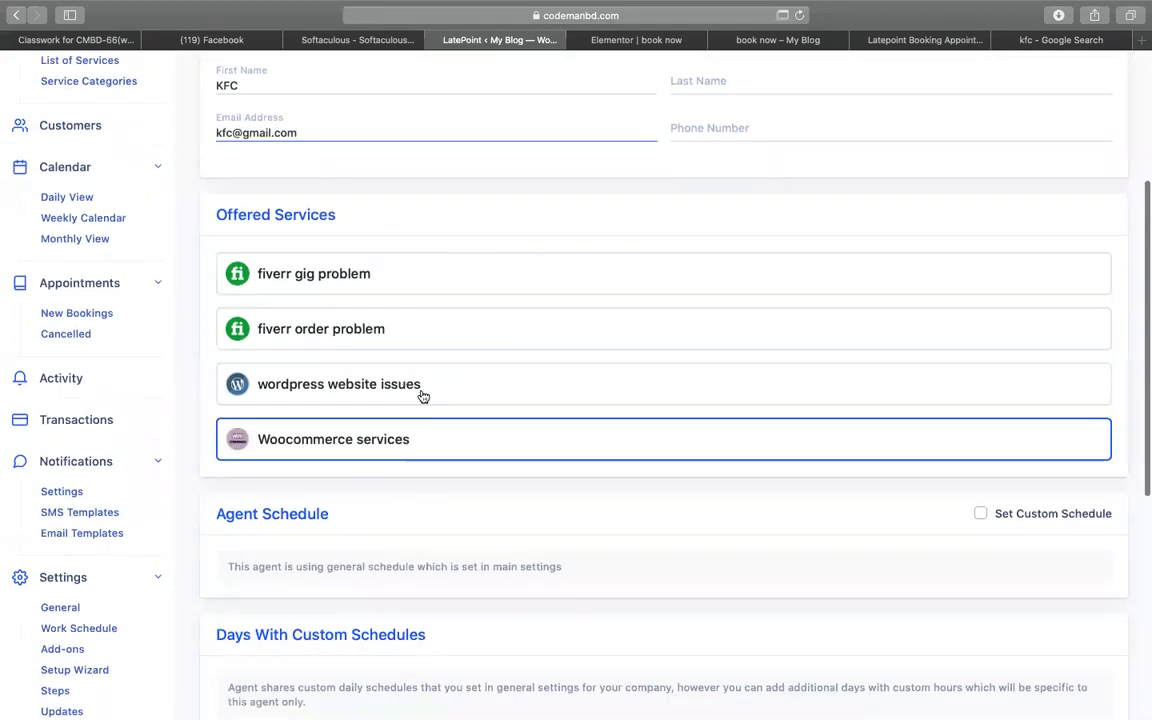
- Give the agent a custom schedule: Monday and Tuesday start times in pm, finishing at 9
{"action": "scroll", "coordinate": [422, 370], "scroll_direction": "down", "scroll_amount": 10}
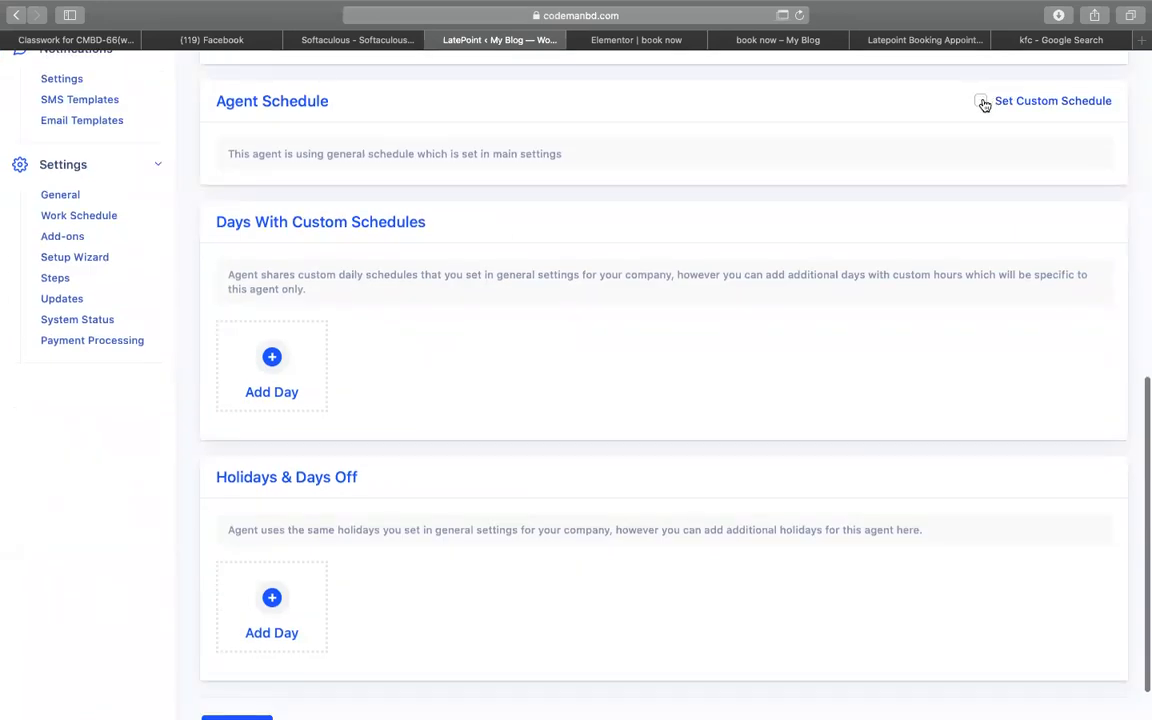
{"action": "left_click", "coordinate": [982, 102]}
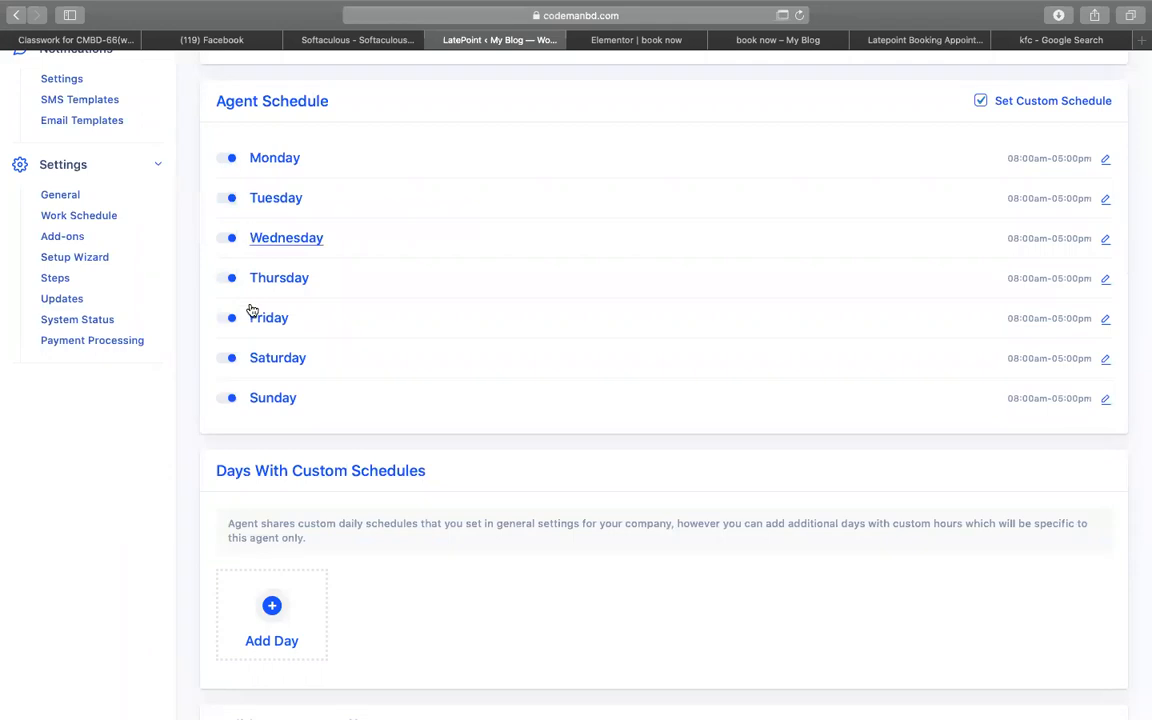
{"action": "left_click", "coordinate": [1106, 160]}
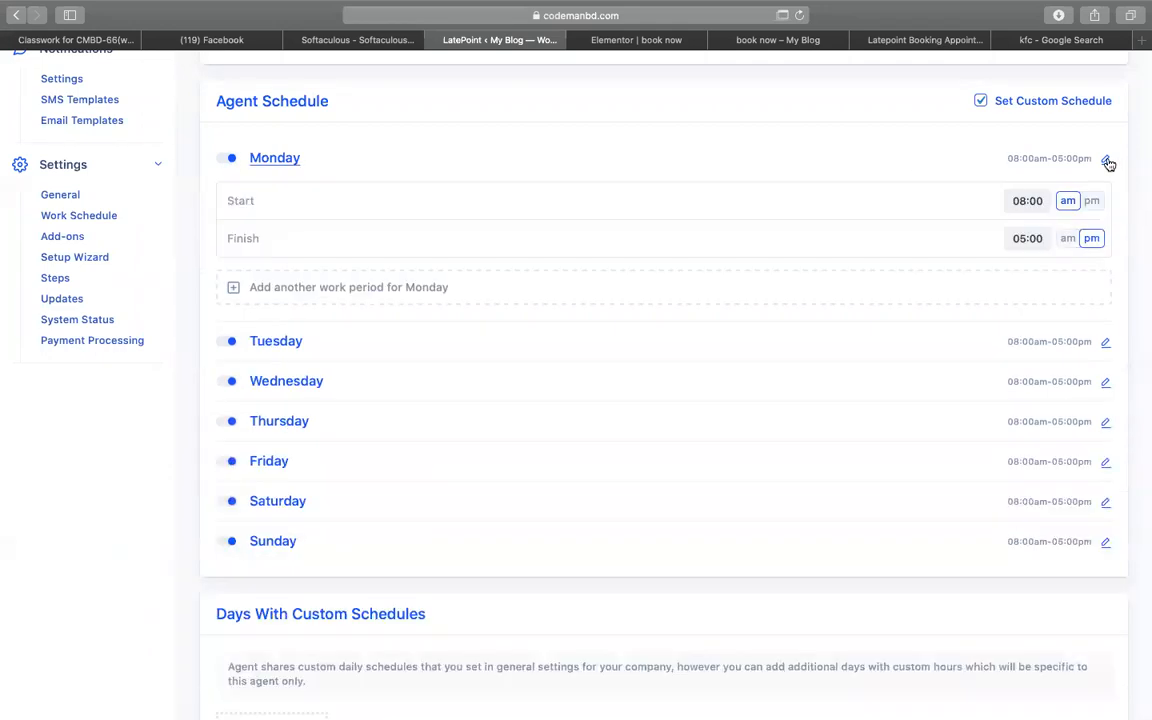
{"action": "left_click", "coordinate": [1091, 200]}
{"action": "left_click", "coordinate": [1030, 243]}
{"action": "key", "text": "BackSpace"}
{"action": "type", "text": "9"}
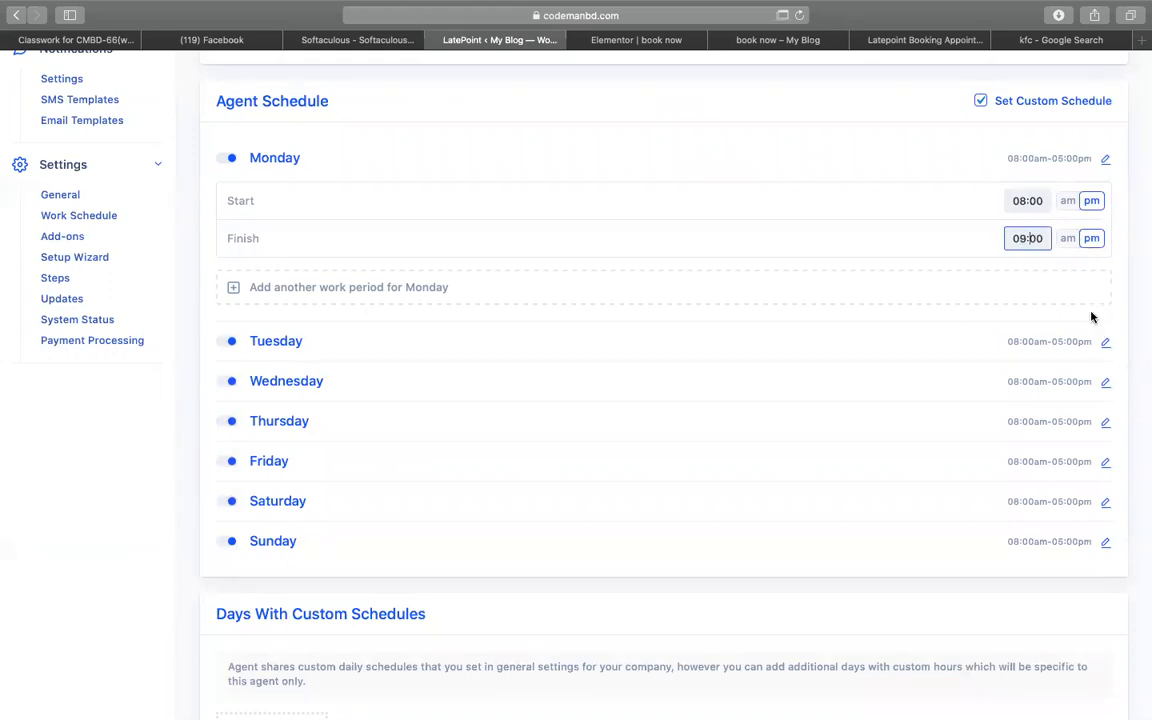
{"action": "left_click", "coordinate": [1106, 343]}
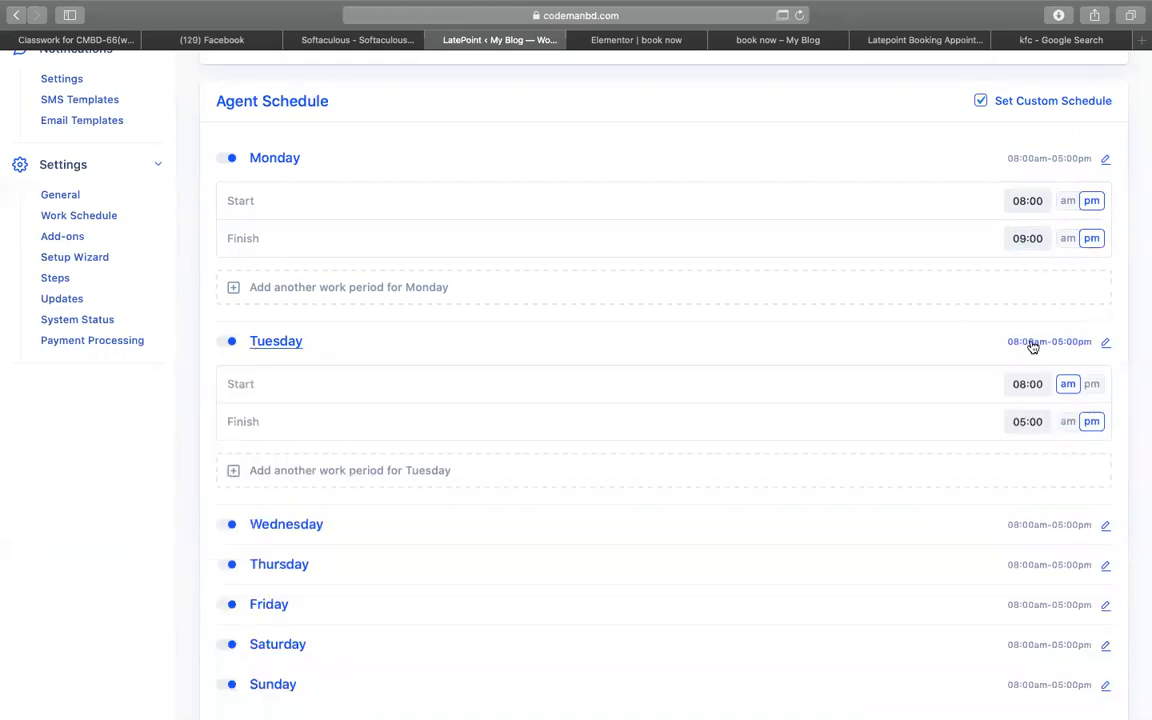
{"action": "left_click", "coordinate": [1091, 386]}
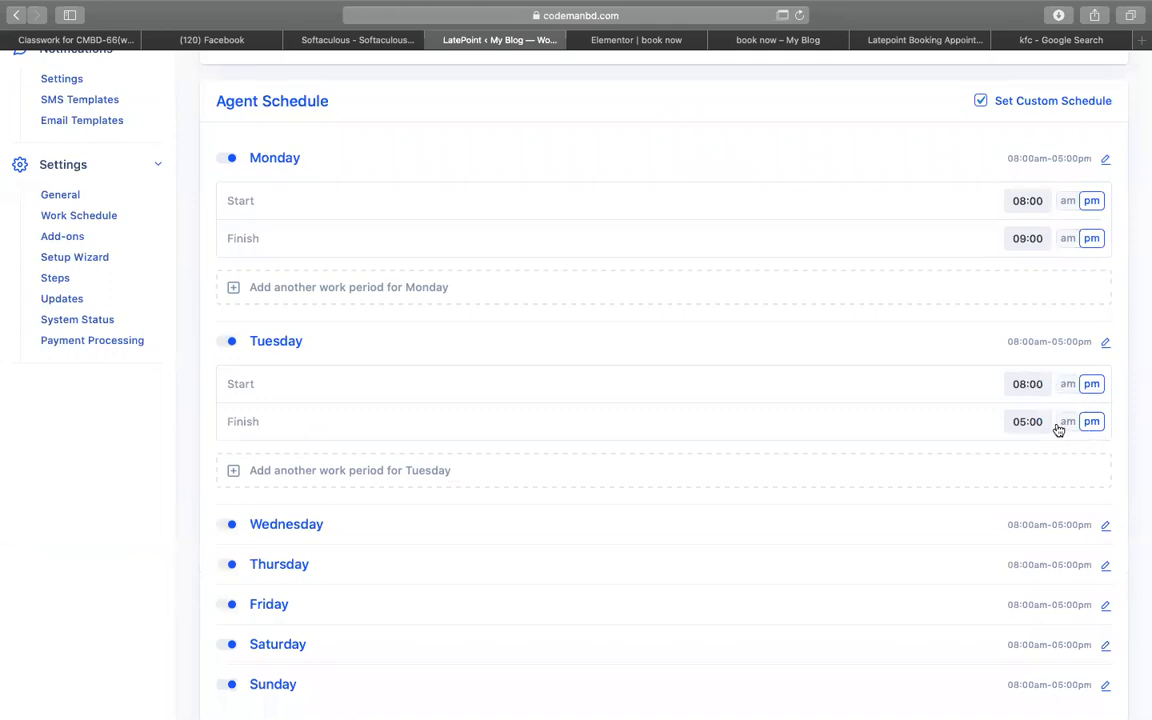
{"action": "left_click", "coordinate": [1022, 416]}
{"action": "key", "text": "BackSpace"}
{"action": "type", "text": "9"}
- Set Wednesday's hours the same way, with a pm start and a 9 finish
{"action": "scroll", "coordinate": [1067, 463], "scroll_direction": "down", "scroll_amount": 2}
{"action": "left_click", "coordinate": [1105, 434]}
{"action": "scroll", "coordinate": [1067, 451], "scroll_direction": "down", "scroll_amount": 1}
{"action": "left_click", "coordinate": [1030, 462]}
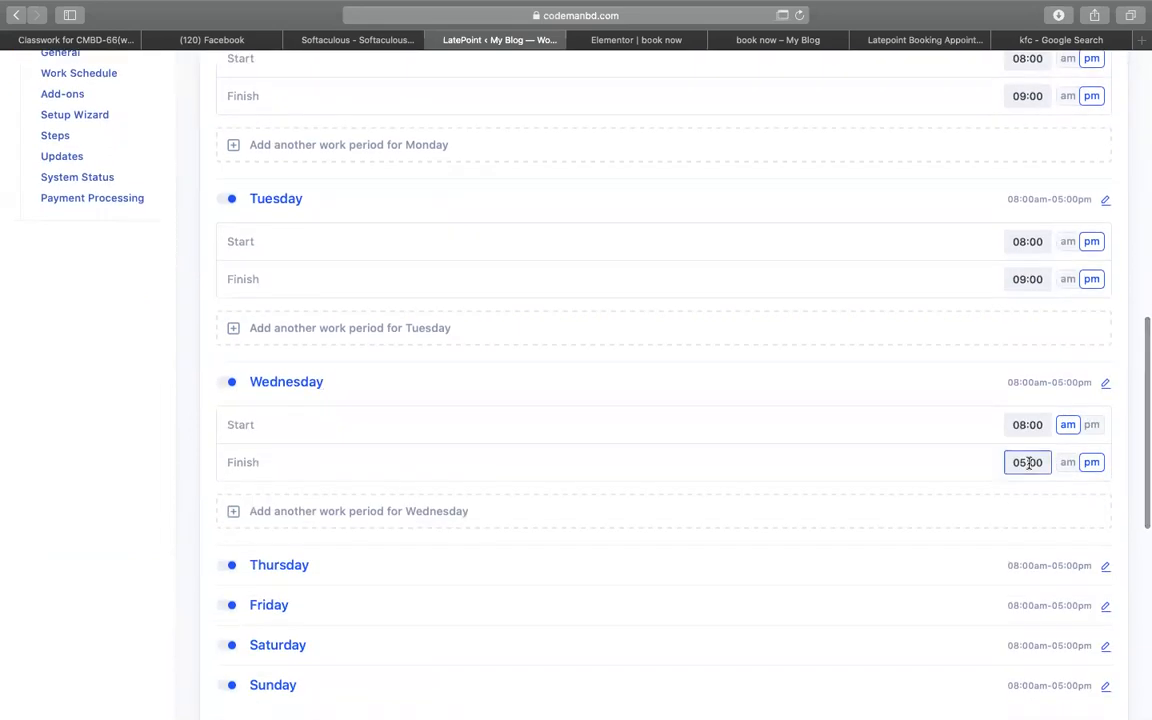
{"action": "type", "text": "9"}
{"action": "left_click", "coordinate": [1091, 424]}
{"action": "scroll", "coordinate": [1010, 483], "scroll_direction": "down", "scroll_amount": 8}
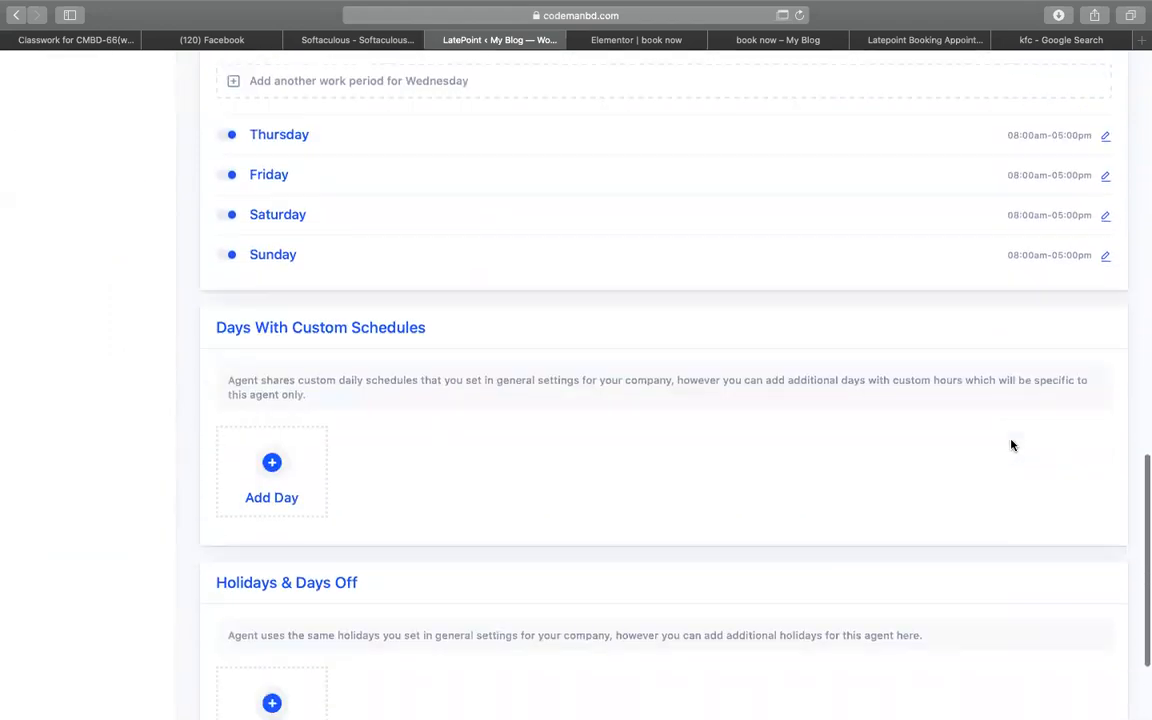
{"action": "scroll", "coordinate": [1011, 445], "scroll_direction": "down", "scroll_amount": 3}
- Add the missing last name 'Inc' and save the new KFC agent
{"action": "left_click", "coordinate": [262, 668]}
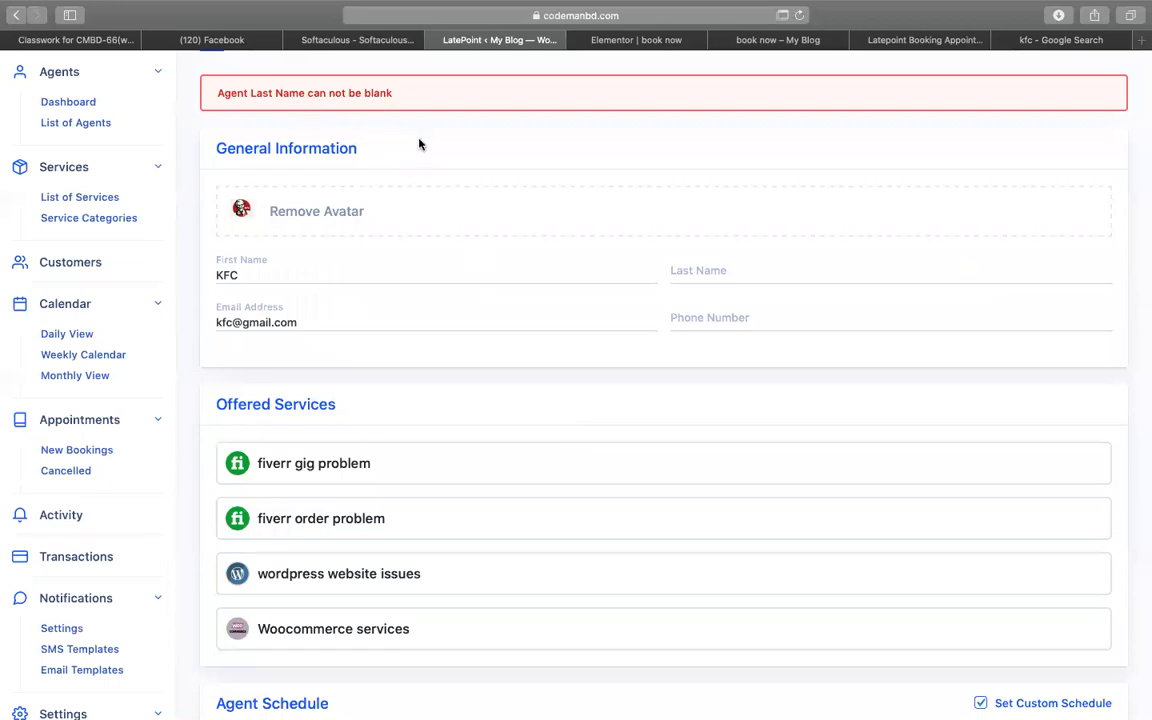
{"action": "left_click", "coordinate": [767, 264]}
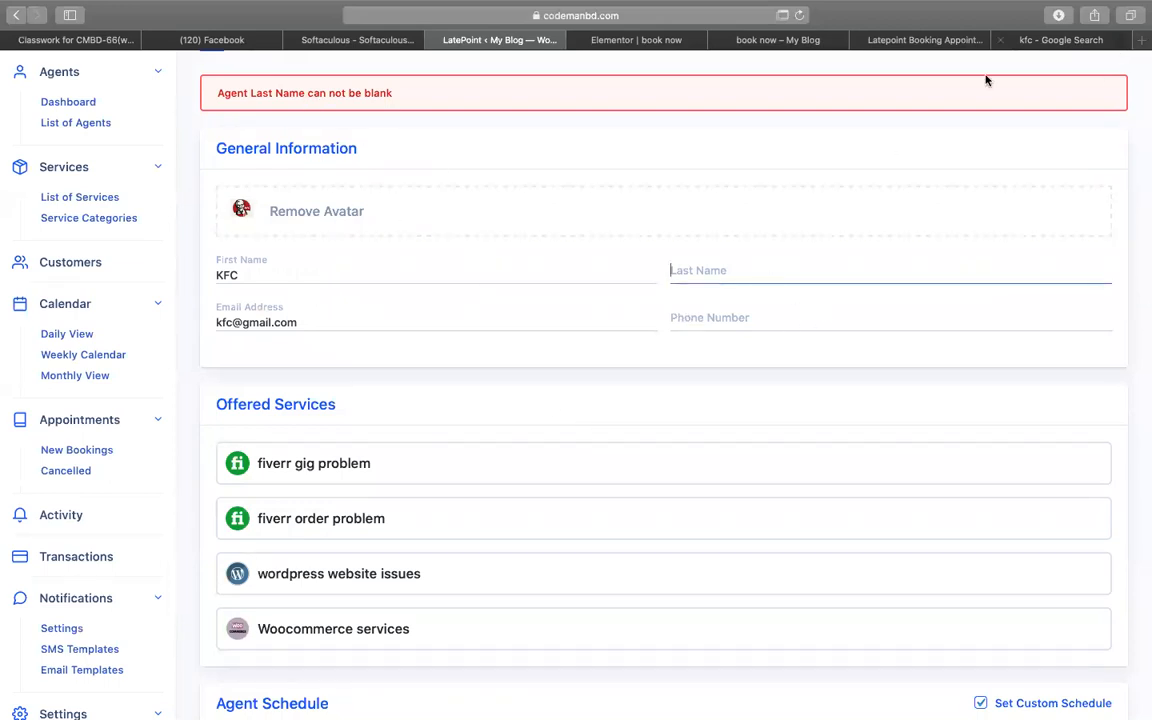
{"action": "type", "text": "Inc"}
{"action": "scroll", "coordinate": [951, 231], "scroll_direction": "down", "scroll_amount": 10}
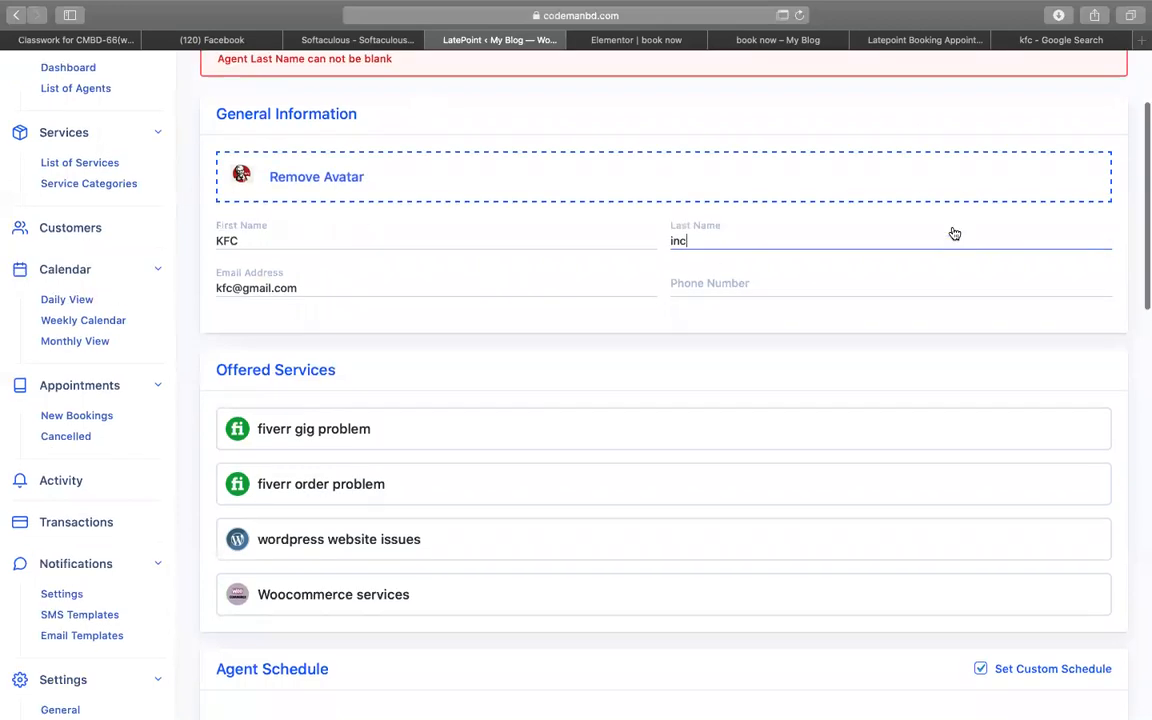
{"action": "scroll", "coordinate": [860, 482], "scroll_direction": "down", "scroll_amount": 10}
{"action": "left_click", "coordinate": [251, 675]}
{"action": "scroll", "coordinate": [512, 568], "scroll_direction": "up", "scroll_amount": 15}
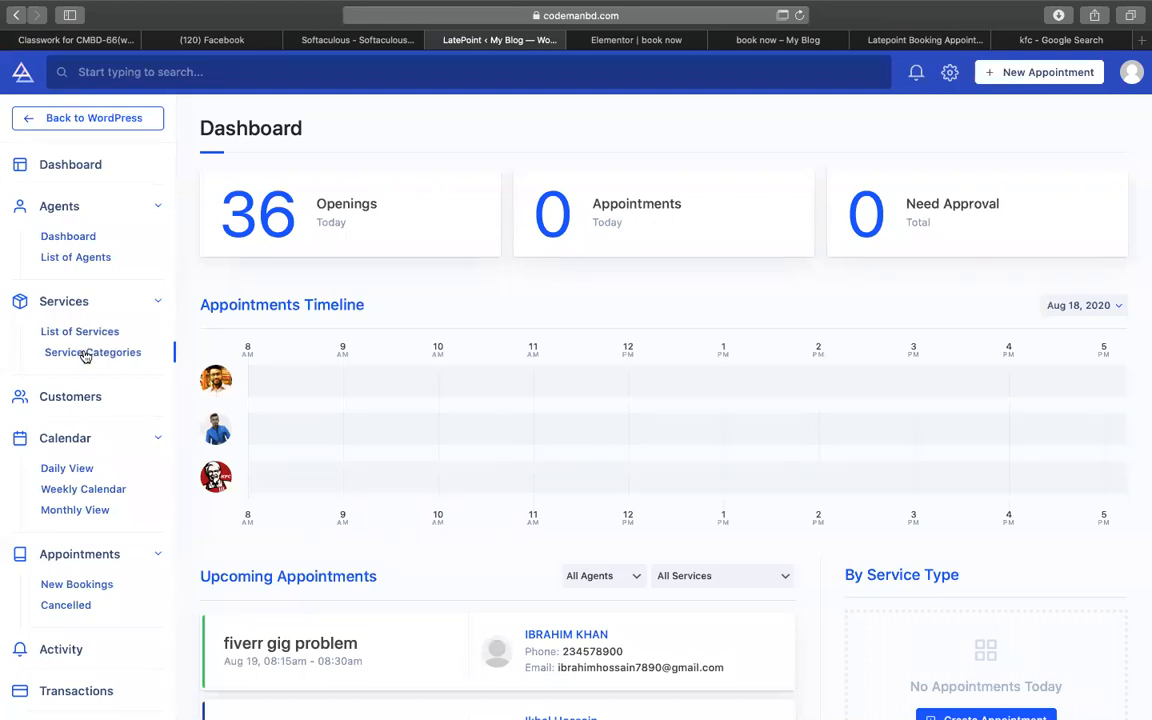
- Create a new service category named 'restaurant'
{"action": "left_click", "coordinate": [86, 356]}
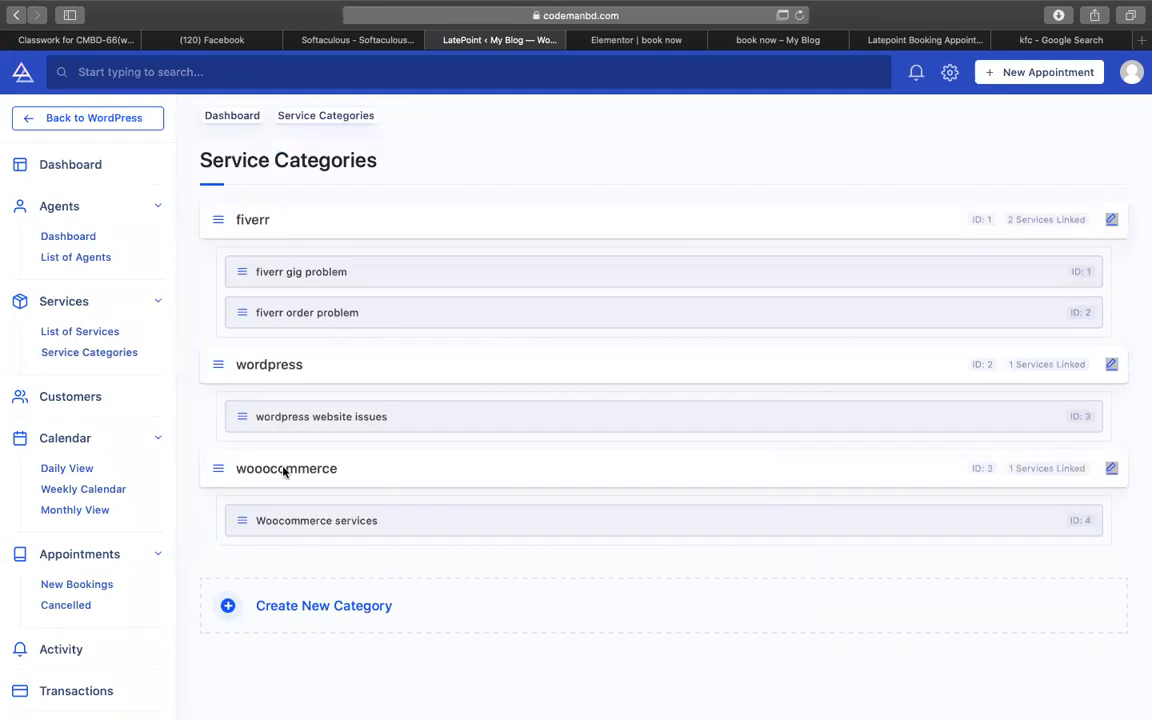
{"action": "left_click", "coordinate": [306, 603]}
{"action": "scroll", "coordinate": [396, 584], "scroll_direction": "down", "scroll_amount": 3}
{"action": "left_click", "coordinate": [299, 481]}
{"action": "type", "text": "restaurant"}
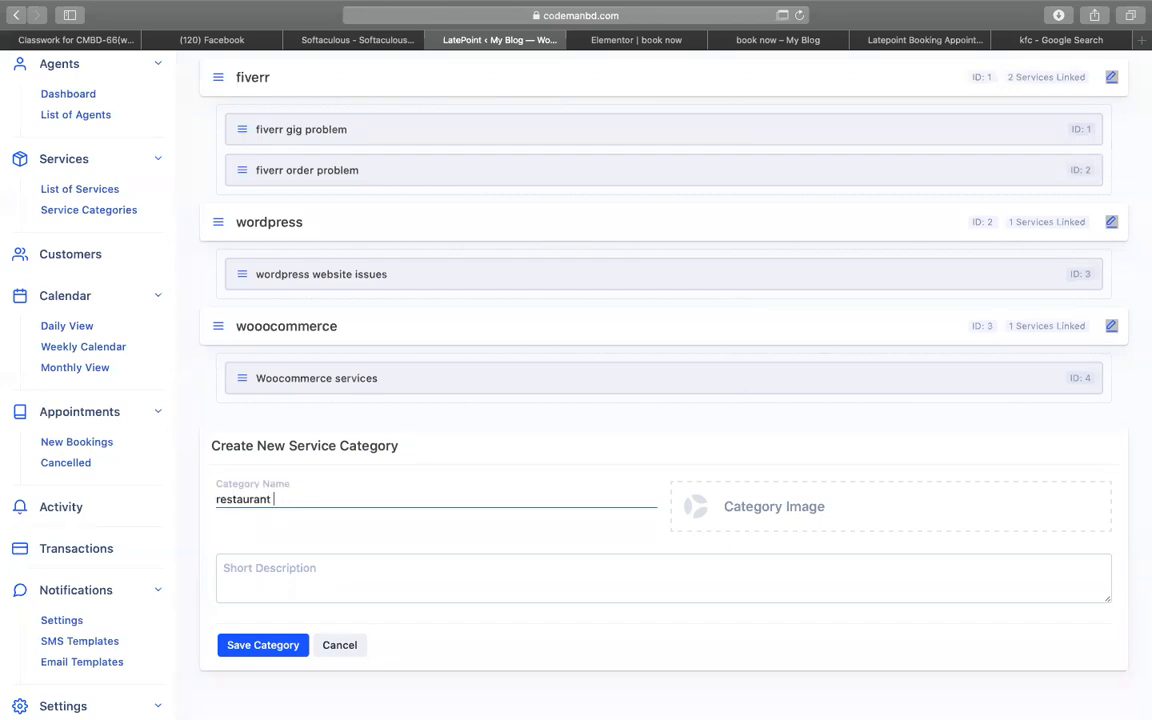
- Set the KFC logo as category image, add description 'book us', and save the category
{"action": "left_click", "coordinate": [684, 522]}
{"action": "left_click", "coordinate": [107, 232]}
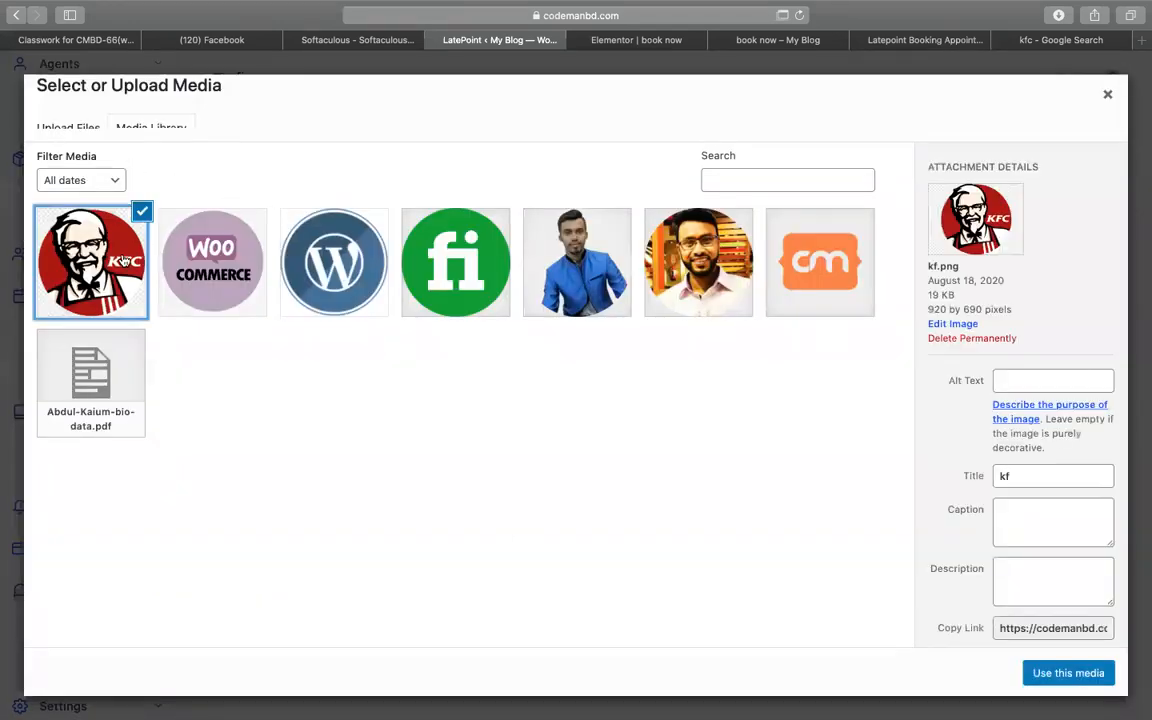
{"action": "left_click", "coordinate": [1066, 676]}
{"action": "scroll", "coordinate": [414, 509], "scroll_direction": "down", "scroll_amount": 2}
{"action": "left_click", "coordinate": [414, 511]}
{"action": "type", "text": "book us"}
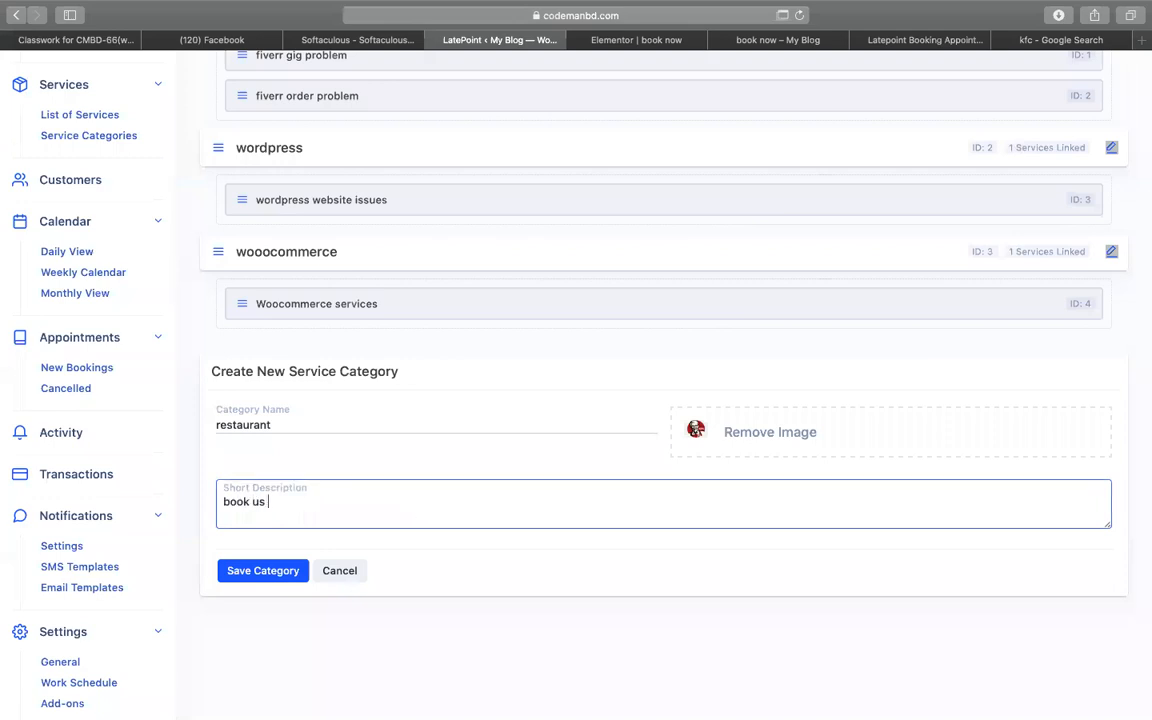
{"action": "left_click", "coordinate": [246, 581]}
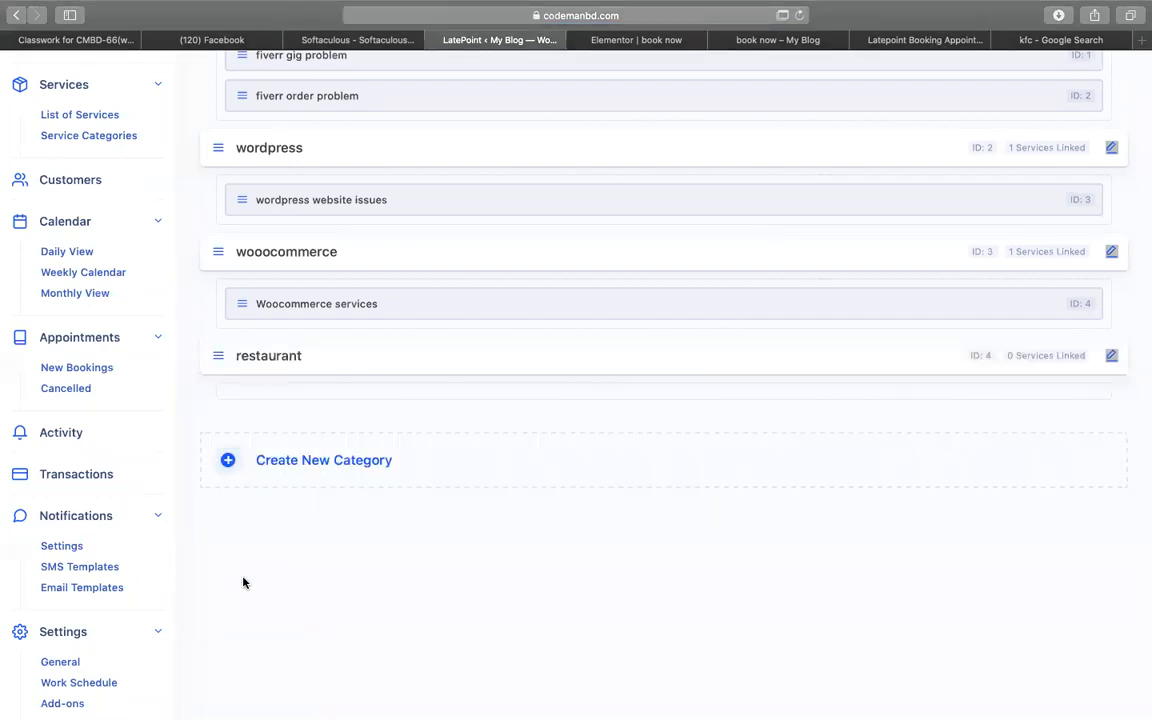
{"action": "scroll", "coordinate": [230, 570], "scroll_direction": "up", "scroll_amount": 3}
{"action": "left_click", "coordinate": [95, 255]}
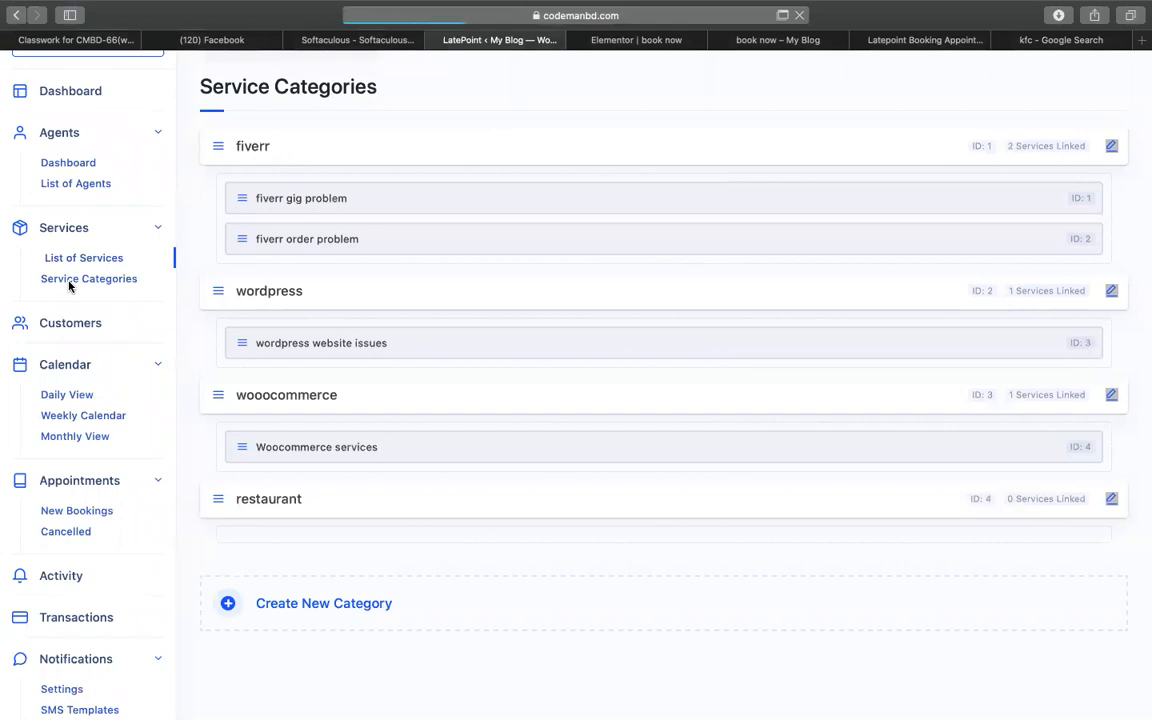
- Add a new service named 'book table' in the restaurant category
{"action": "scroll", "coordinate": [306, 282], "scroll_direction": "down", "scroll_amount": 6}
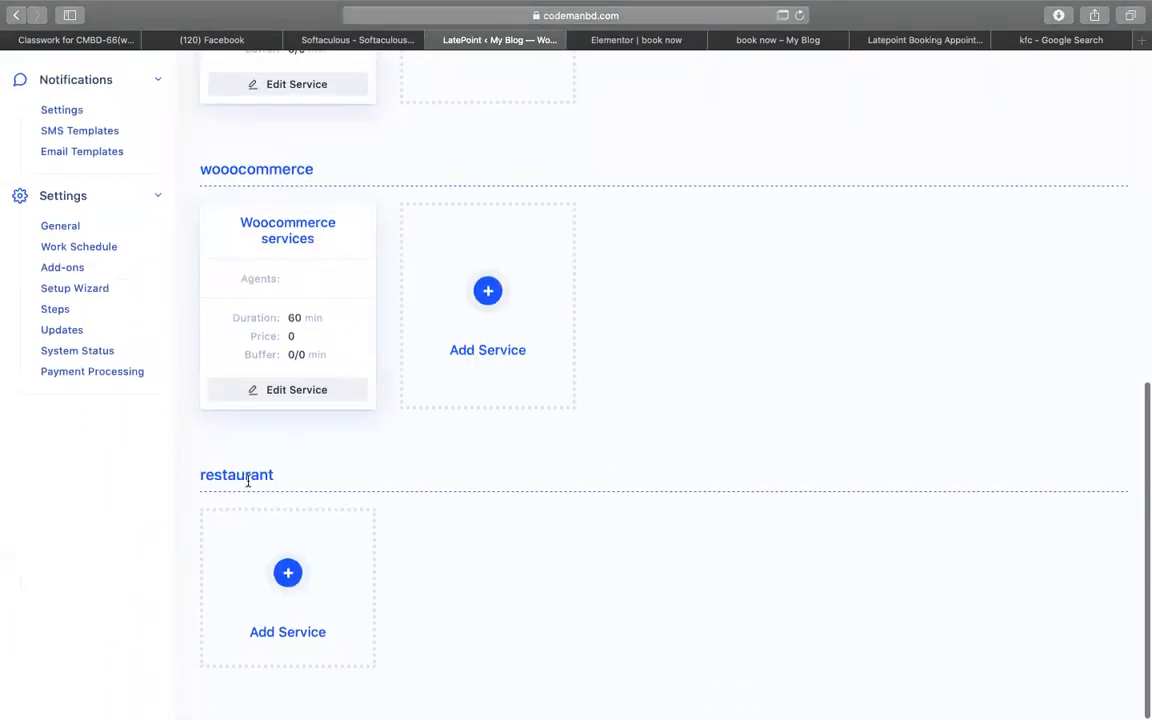
{"action": "left_click", "coordinate": [281, 551]}
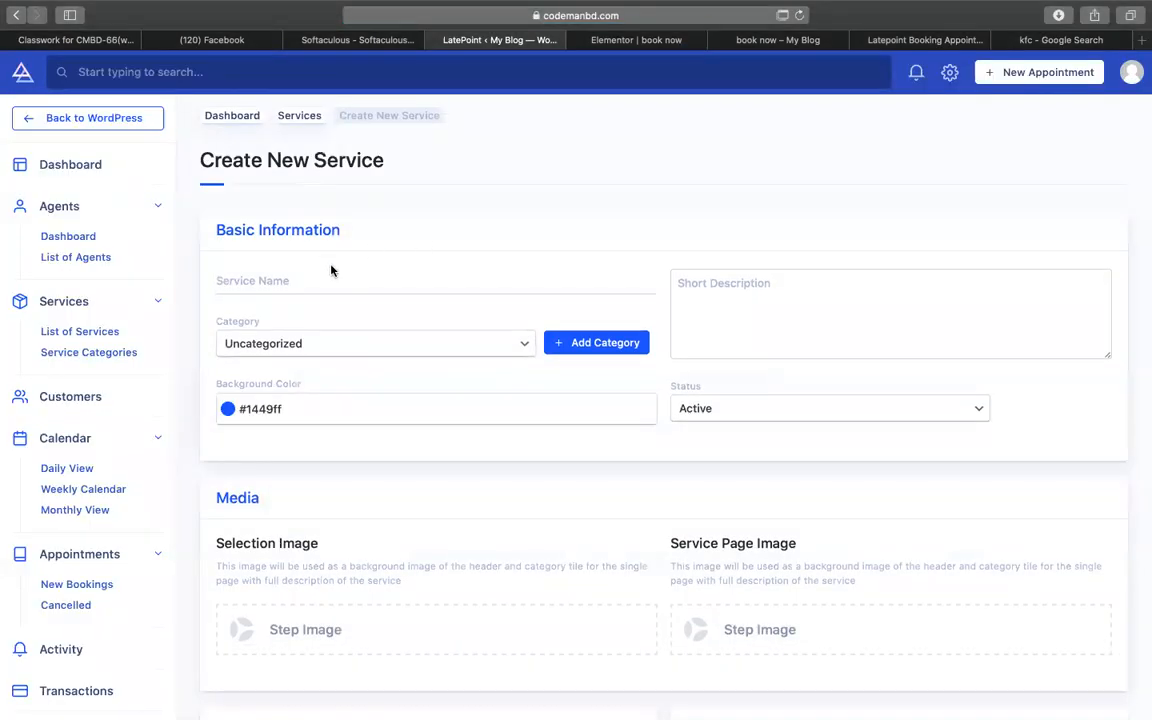
{"action": "left_click", "coordinate": [306, 273]}
{"action": "type", "text": "book table"}
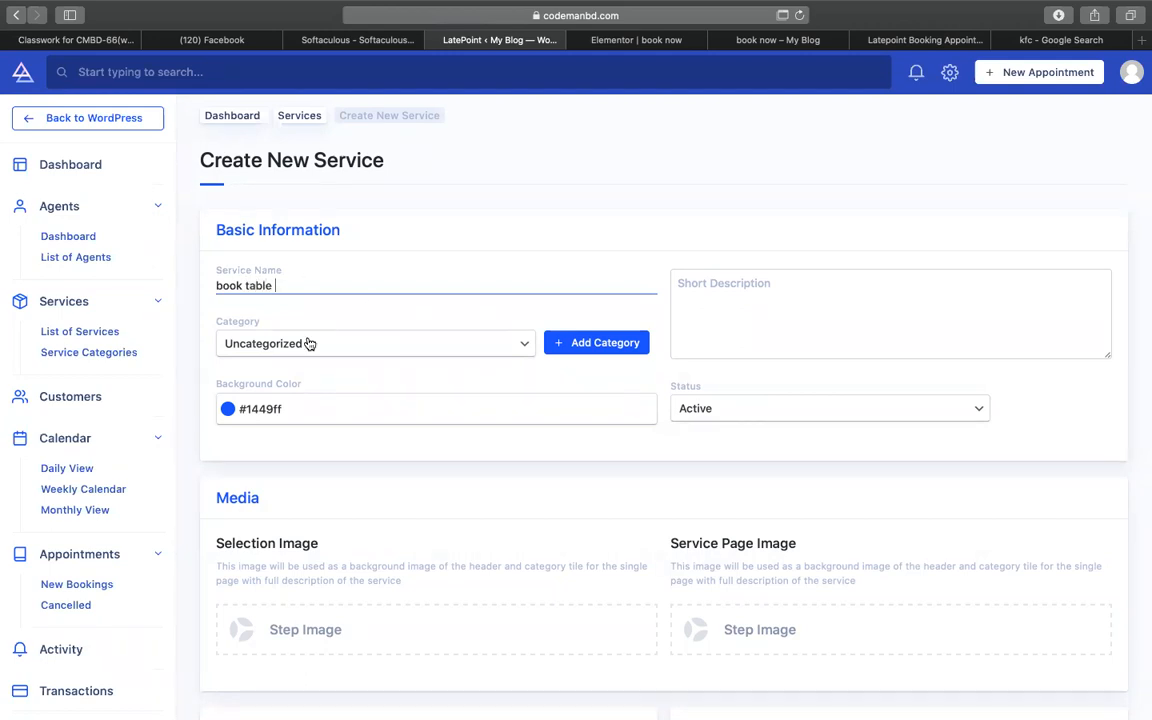
{"action": "left_click", "coordinate": [306, 342]}
{"action": "left_click", "coordinate": [445, 405]}
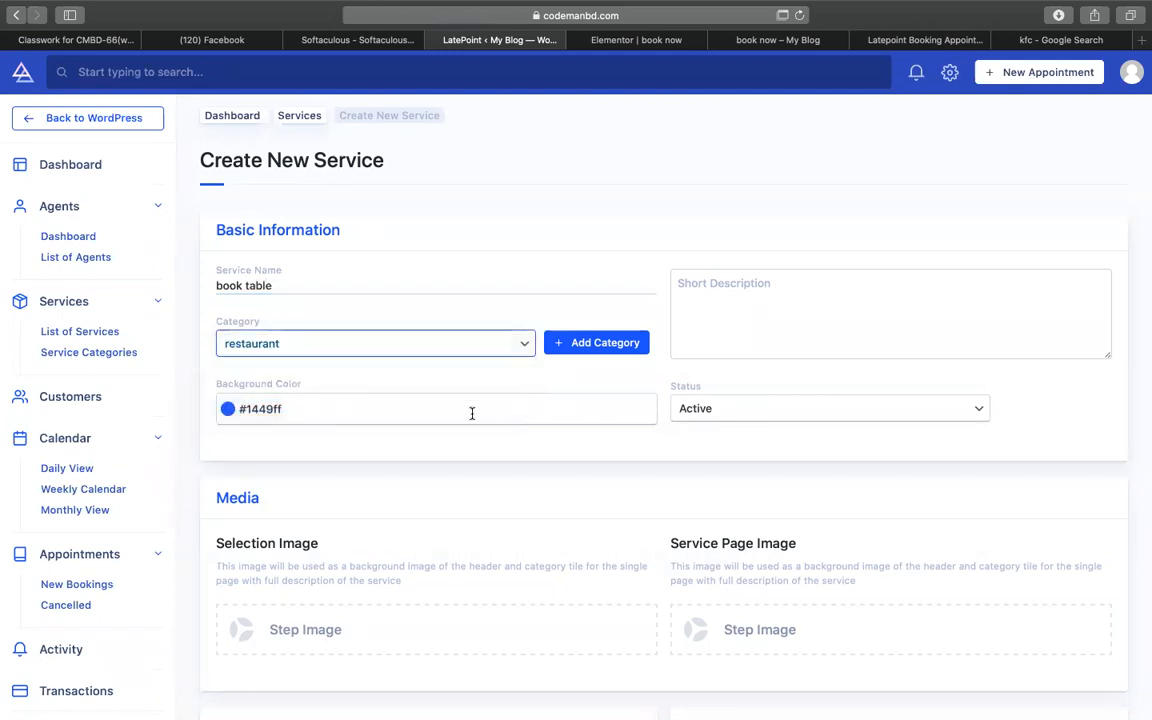
{"action": "scroll", "coordinate": [771, 406], "scroll_direction": "down", "scroll_amount": 5}
- Use the KFC logo for both the service's selection image and page image
{"action": "left_click", "coordinate": [436, 457]}
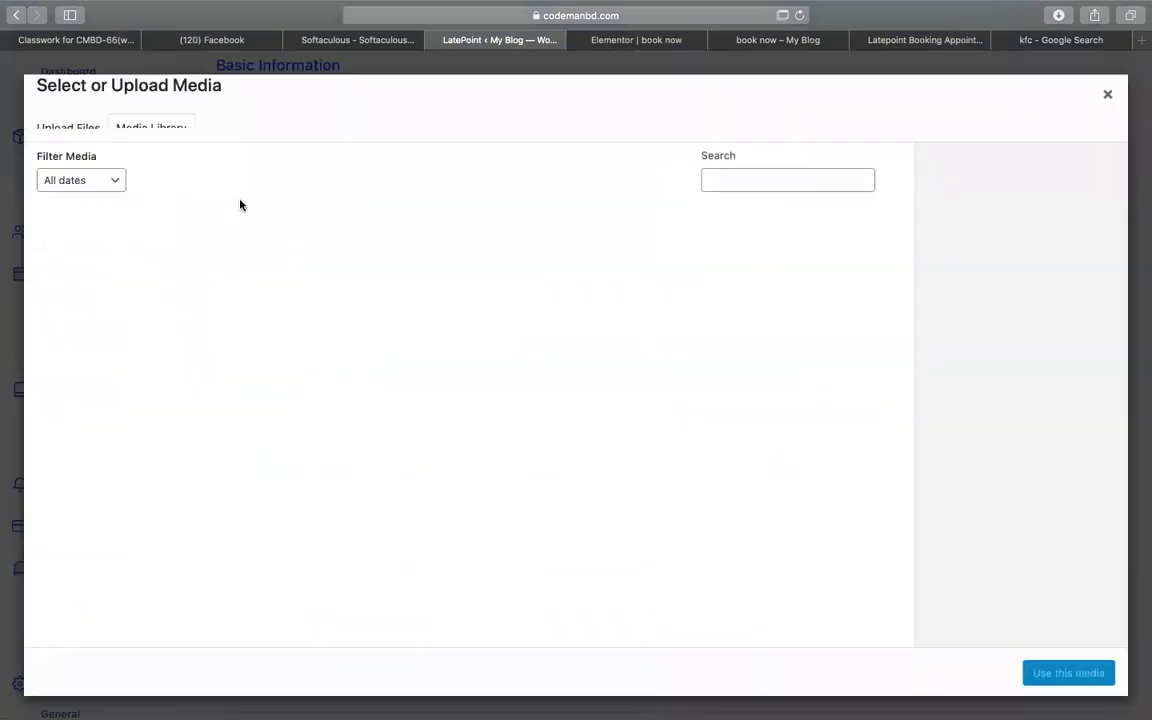
{"action": "left_click", "coordinate": [100, 233]}
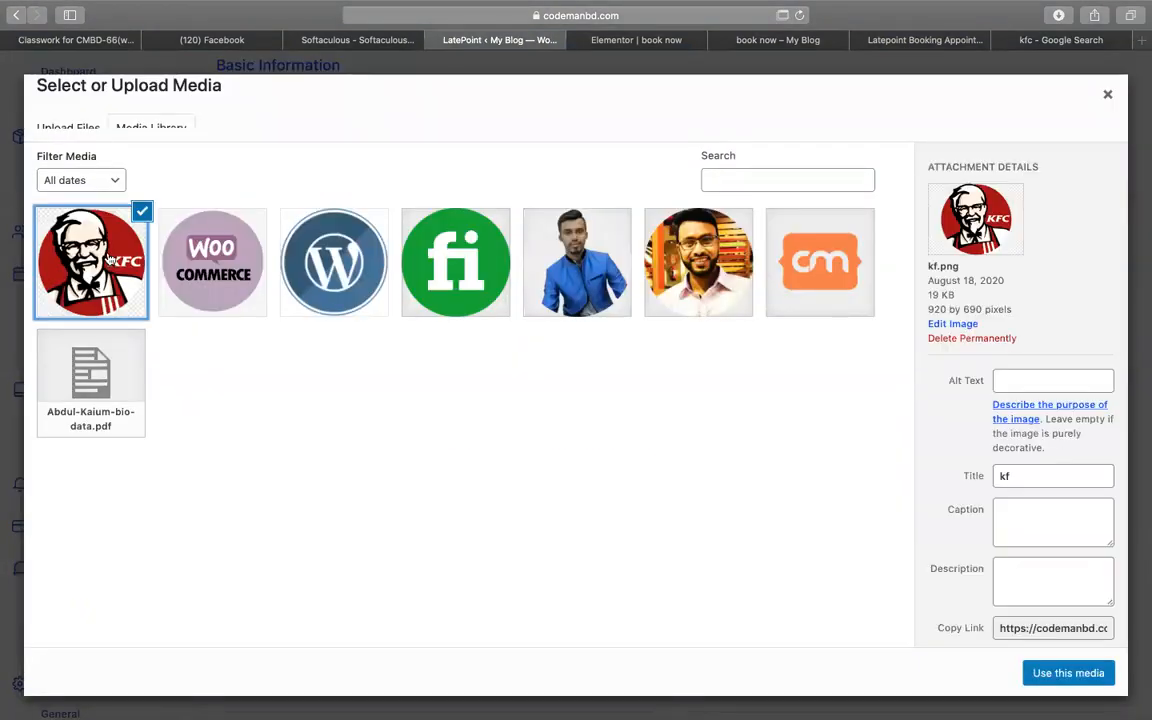
{"action": "left_click", "coordinate": [1060, 673]}
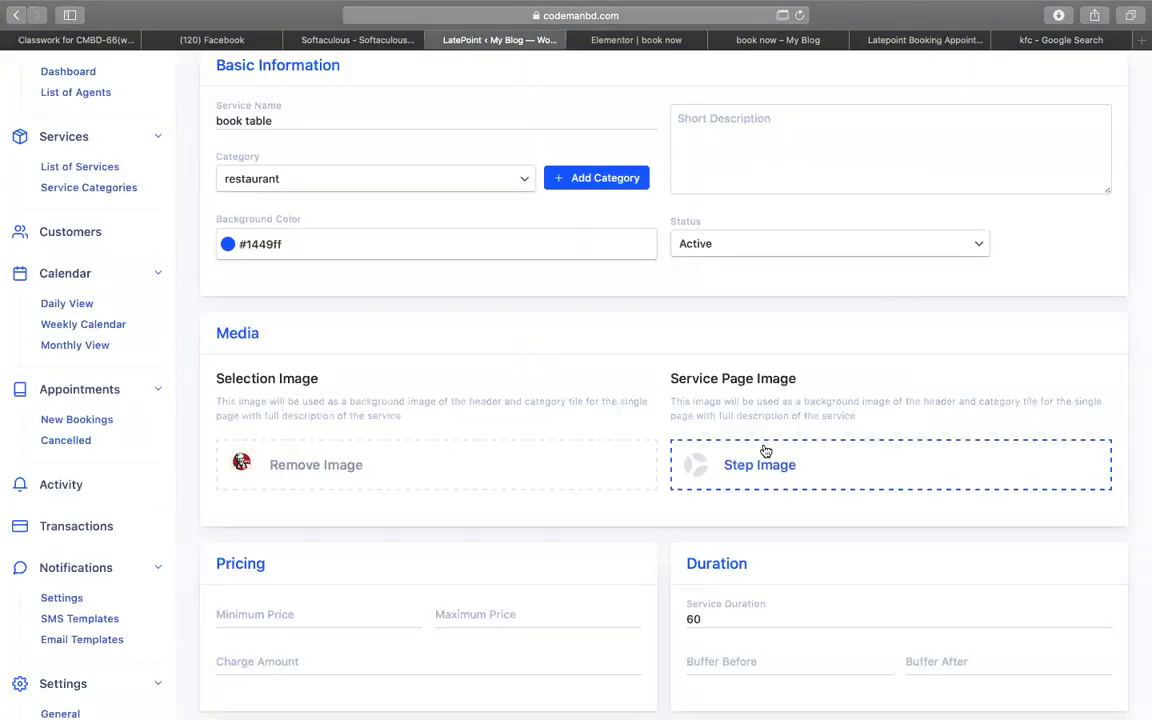
{"action": "left_click", "coordinate": [771, 460]}
{"action": "left_click", "coordinate": [95, 229]}
{"action": "left_click", "coordinate": [1060, 673]}
{"action": "scroll", "coordinate": [350, 600], "scroll_direction": "down", "scroll_amount": 5}
- Set the service's charge amount to 50 with a 60-minute duration
{"action": "left_click", "coordinate": [356, 360]}
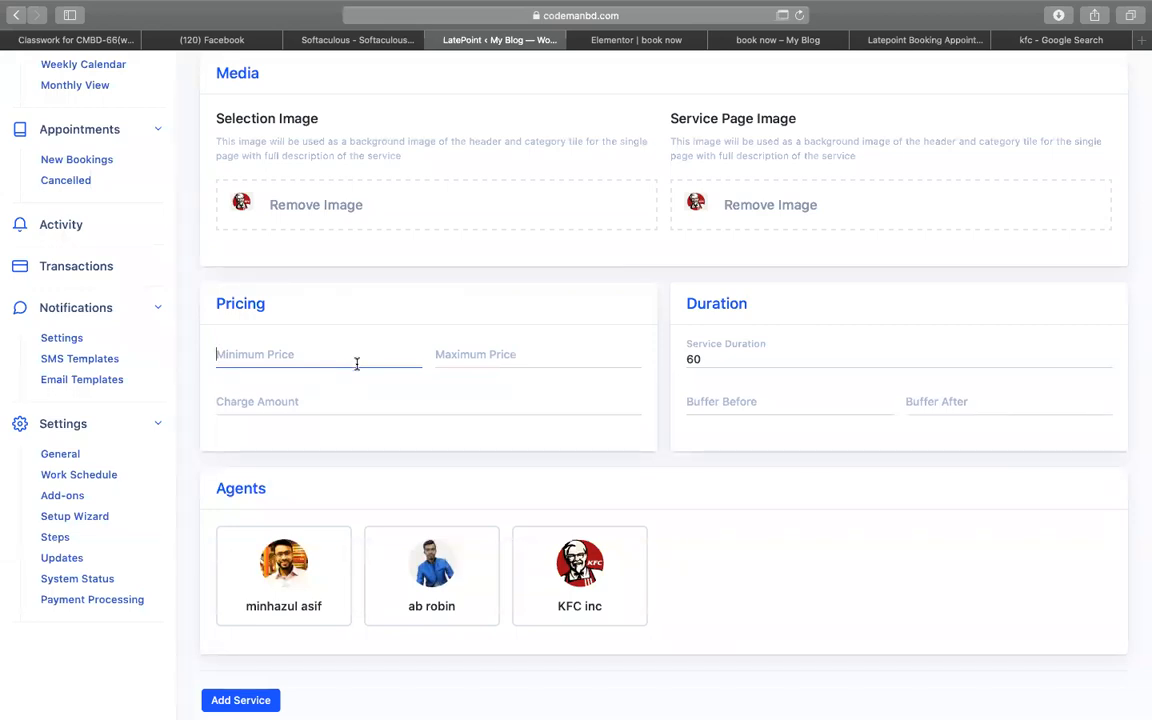
{"action": "left_click", "coordinate": [349, 401]}
{"action": "type", "text": "50"}
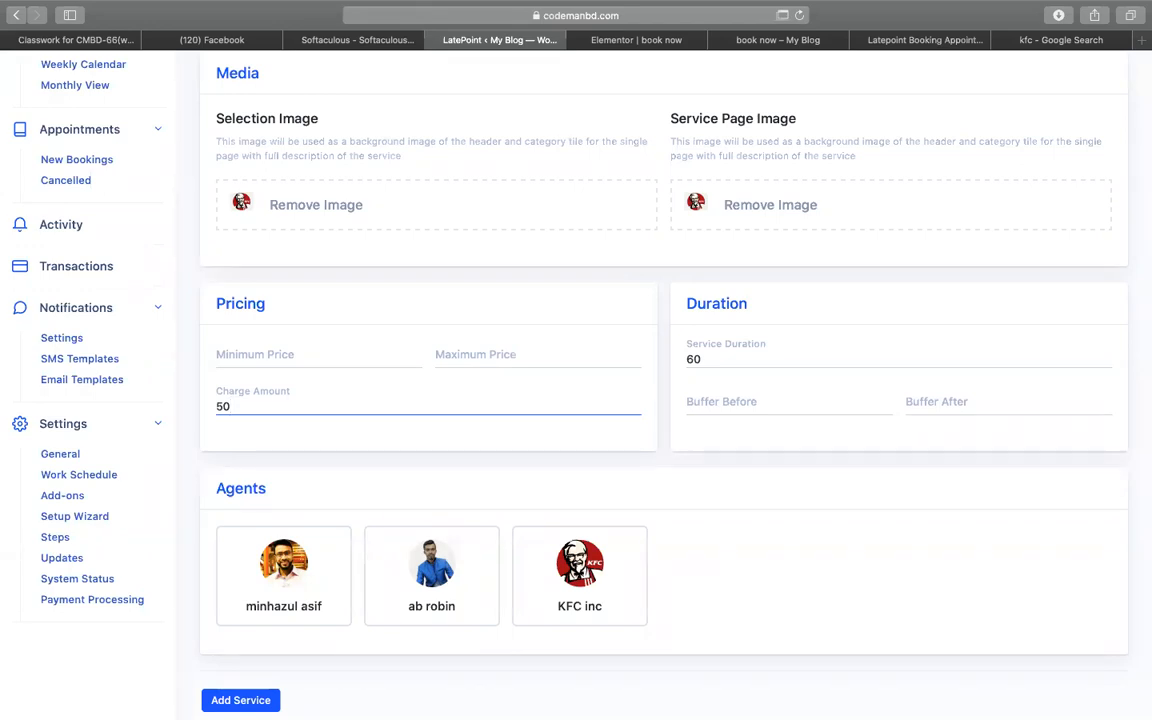
{"action": "double_click", "coordinate": [742, 360]}
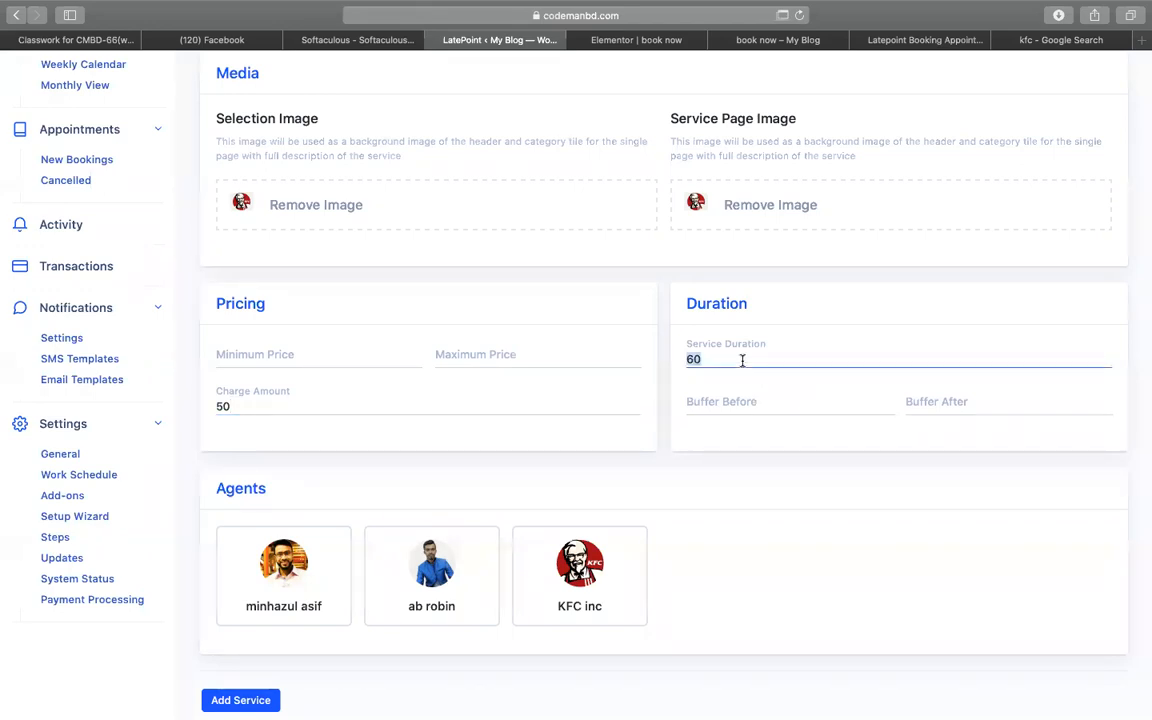
{"action": "scroll", "coordinate": [478, 350], "scroll_direction": "up", "scroll_amount": 5}
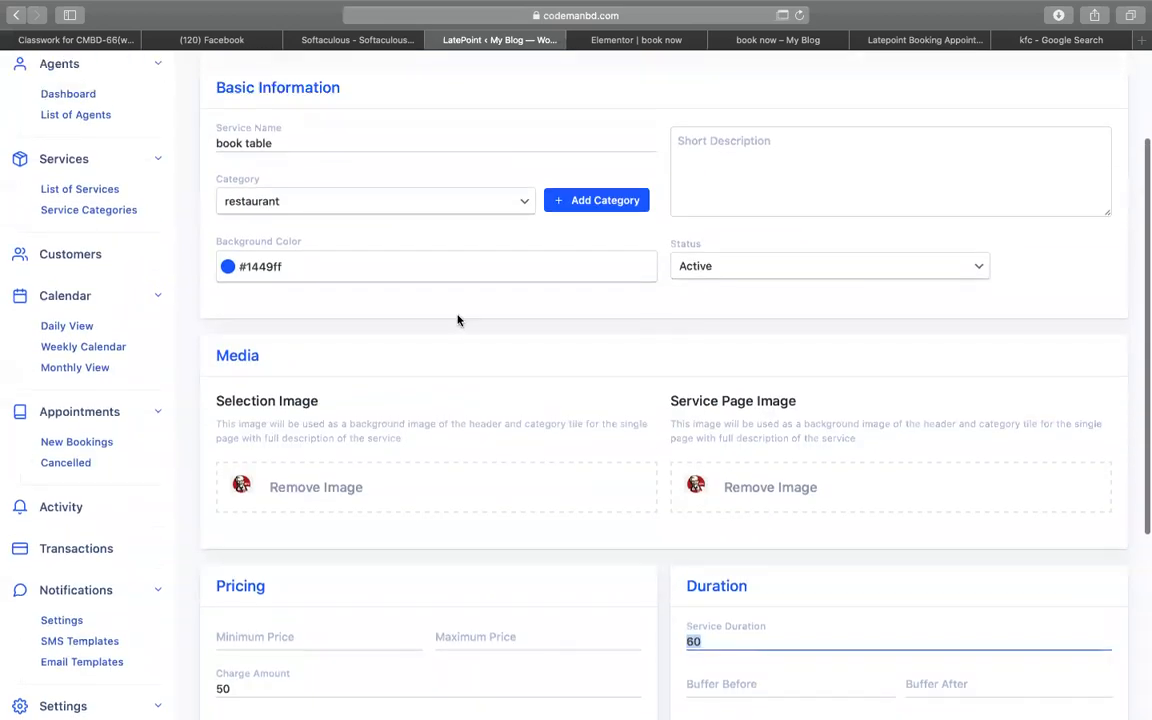
- Rename the service 'book your seat' and describe unlimited pizza with a 60-minute time limit
{"action": "left_click", "coordinate": [893, 164]}
{"action": "type", "text": "-"}
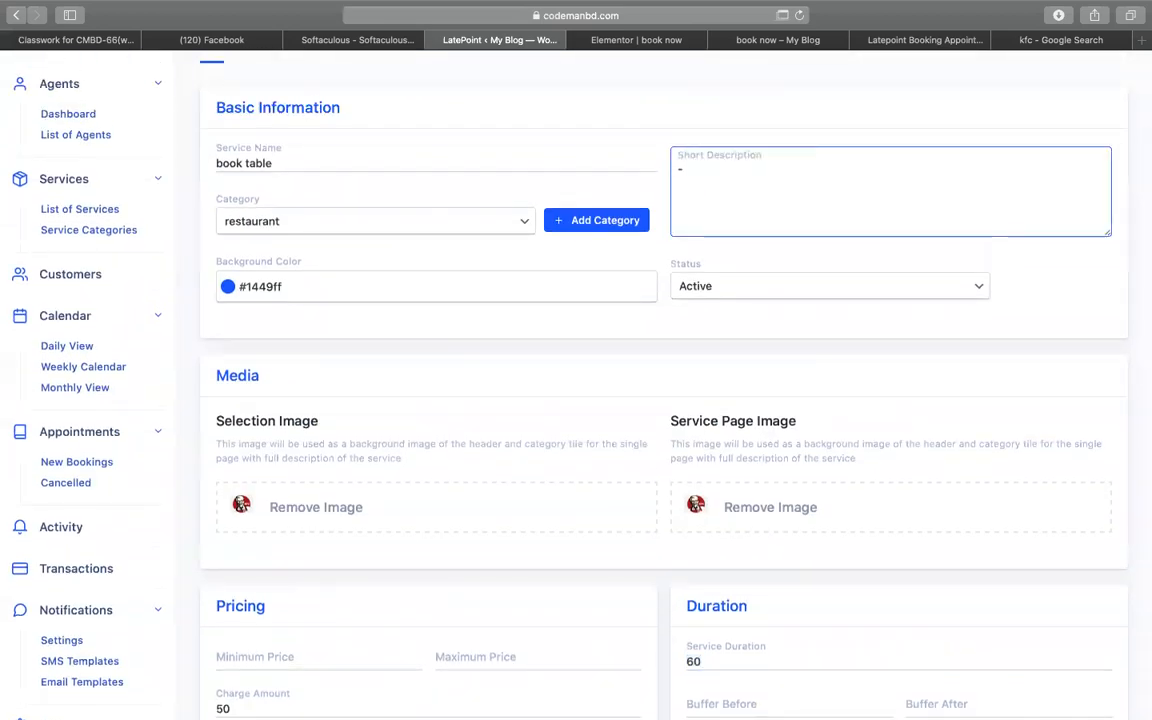
{"action": "type", "text": " pixxa"}
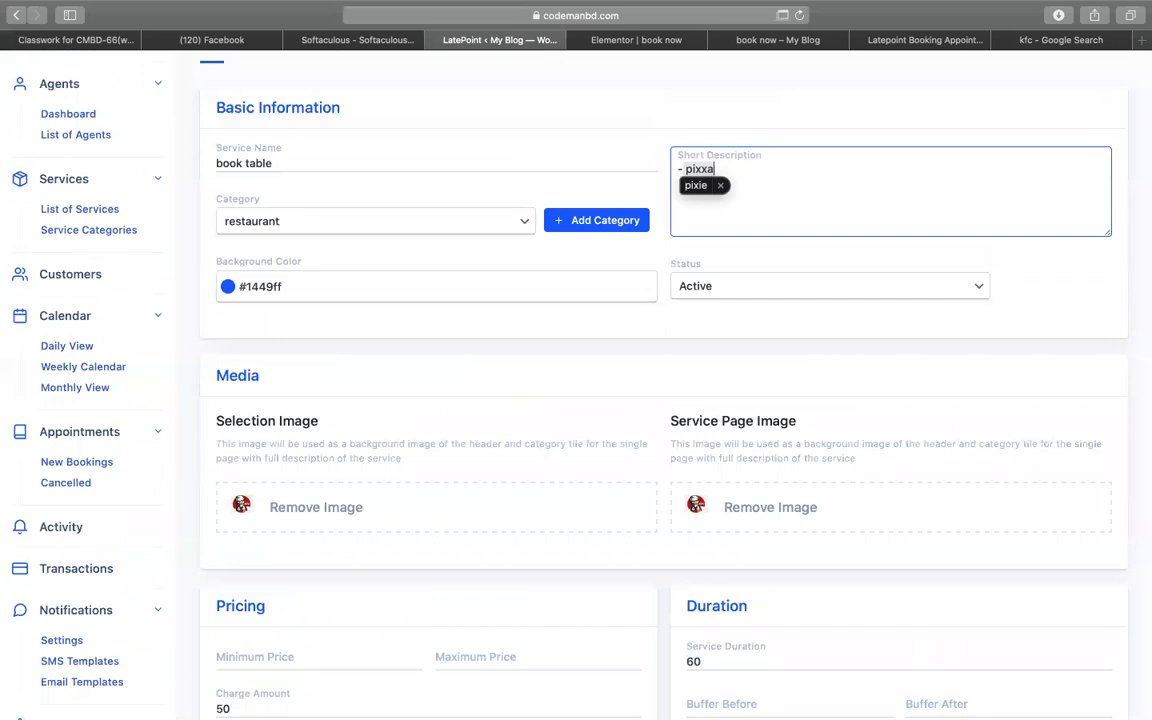
{"action": "key", "text": "BackSpace"}
{"action": "key", "text": "BackSpace"}
{"action": "key", "text": "BackSpace"}
{"action": "key", "text": "BackSpace"}
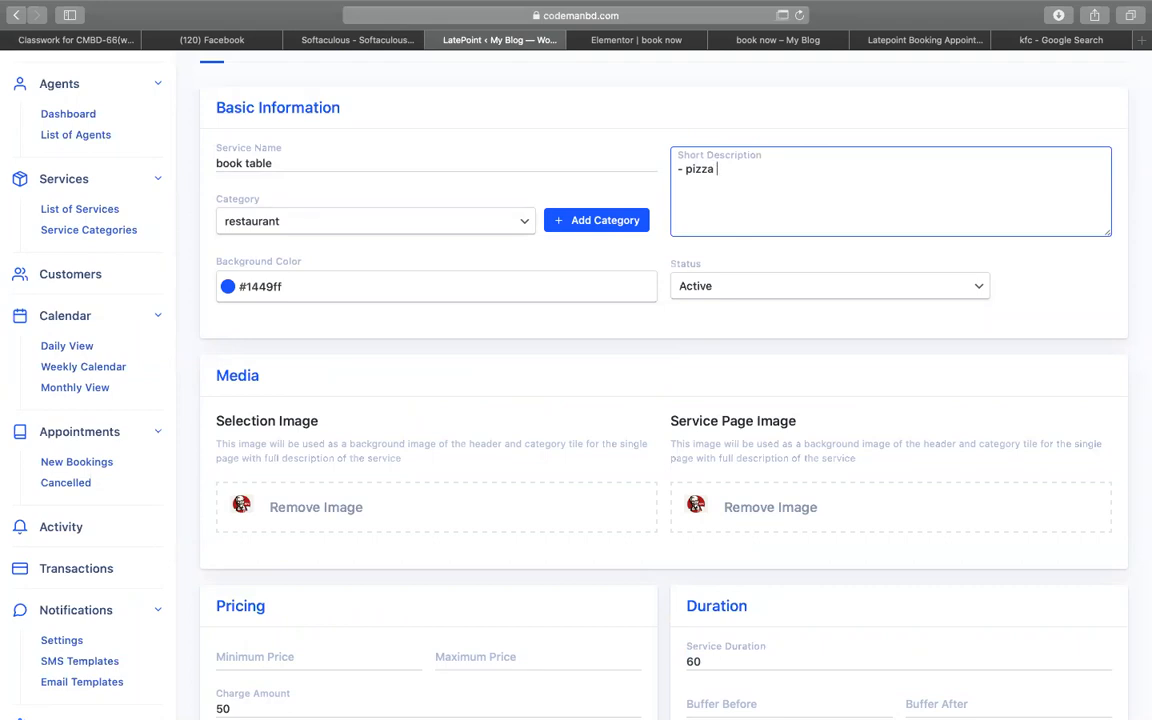
{"action": "scroll", "coordinate": [374, 440], "scroll_direction": "down", "scroll_amount": 5}
{"action": "scroll", "coordinate": [374, 440], "scroll_direction": "up", "scroll_amount": 5}
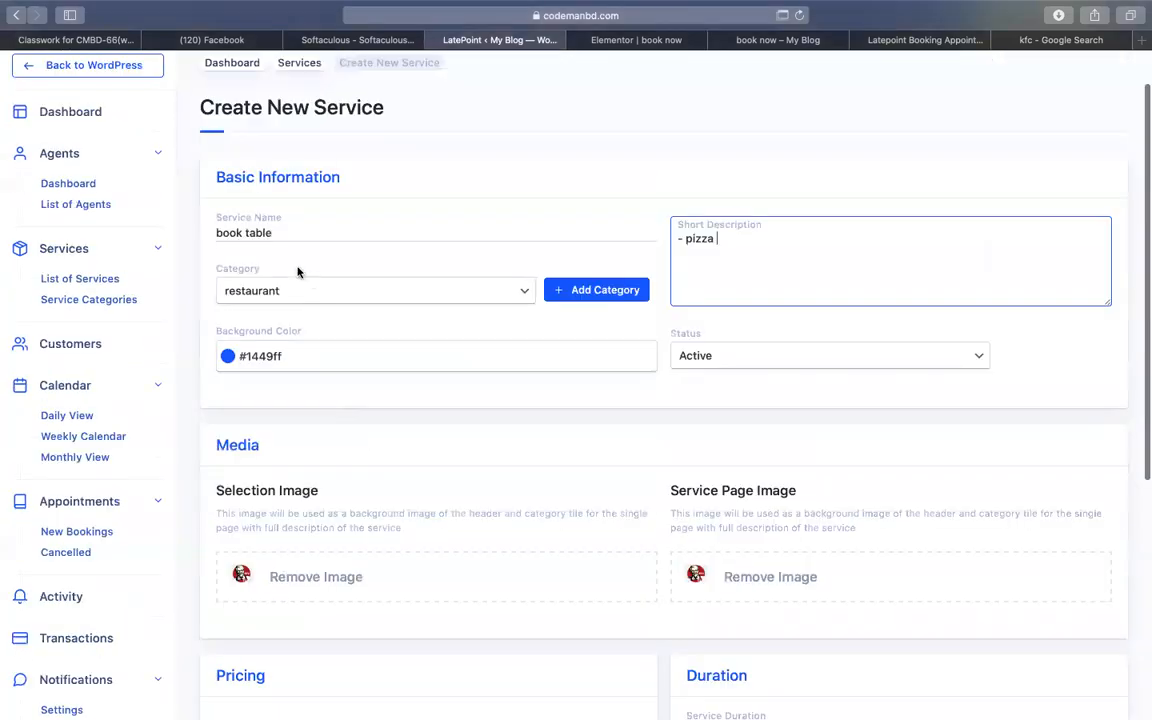
{"action": "double_click", "coordinate": [246, 235]}
{"action": "left_click", "coordinate": [285, 235]}
{"action": "double_click", "coordinate": [259, 236]}
{"action": "type", "text": "your seat!"}
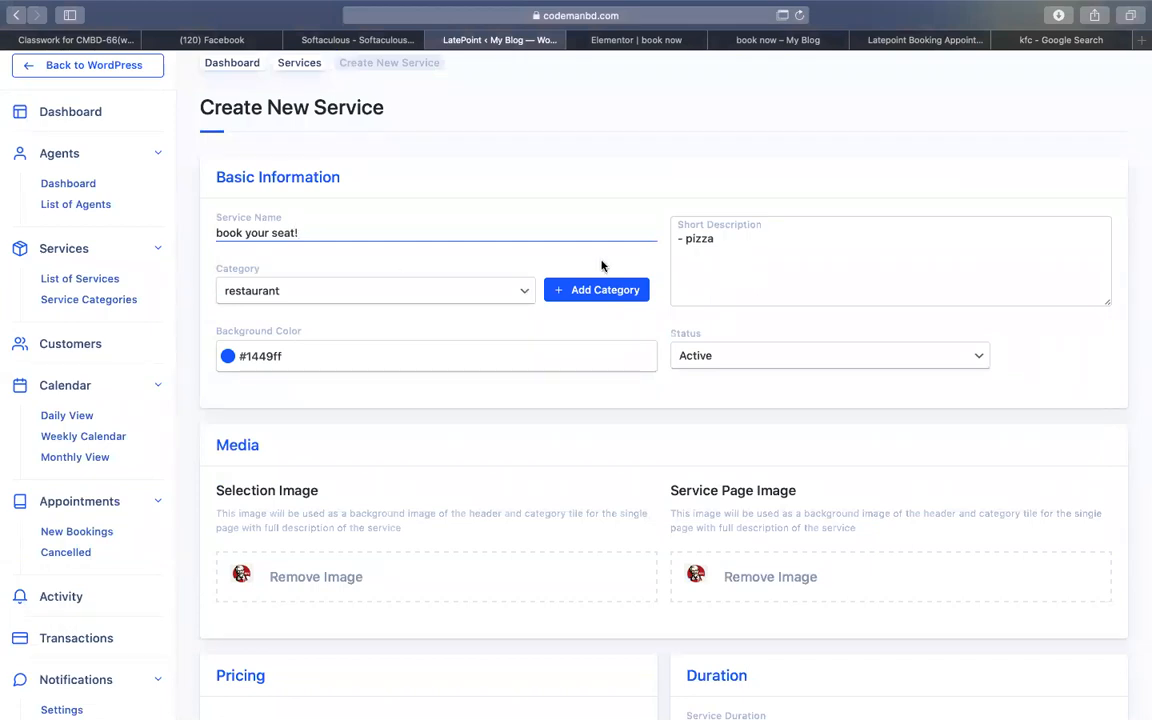
{"action": "left_click", "coordinate": [715, 255]}
{"action": "type", "text": "unlimited "}
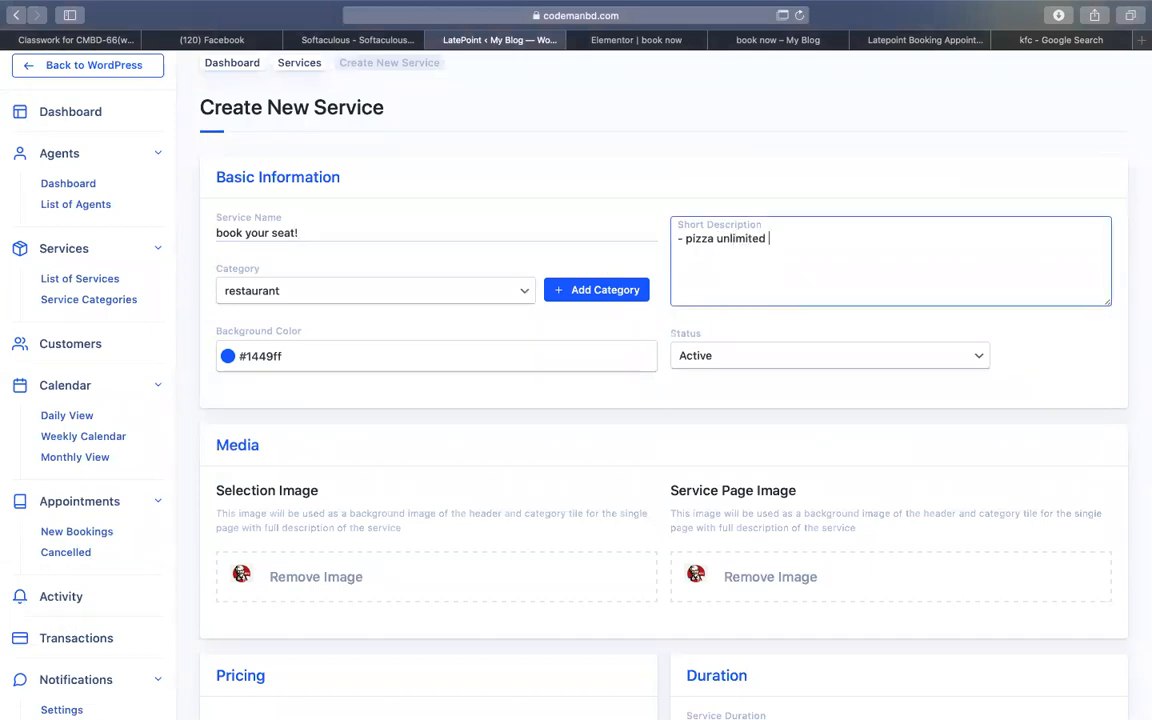
{"action": "type", "text": " - 60 mints time limit"}
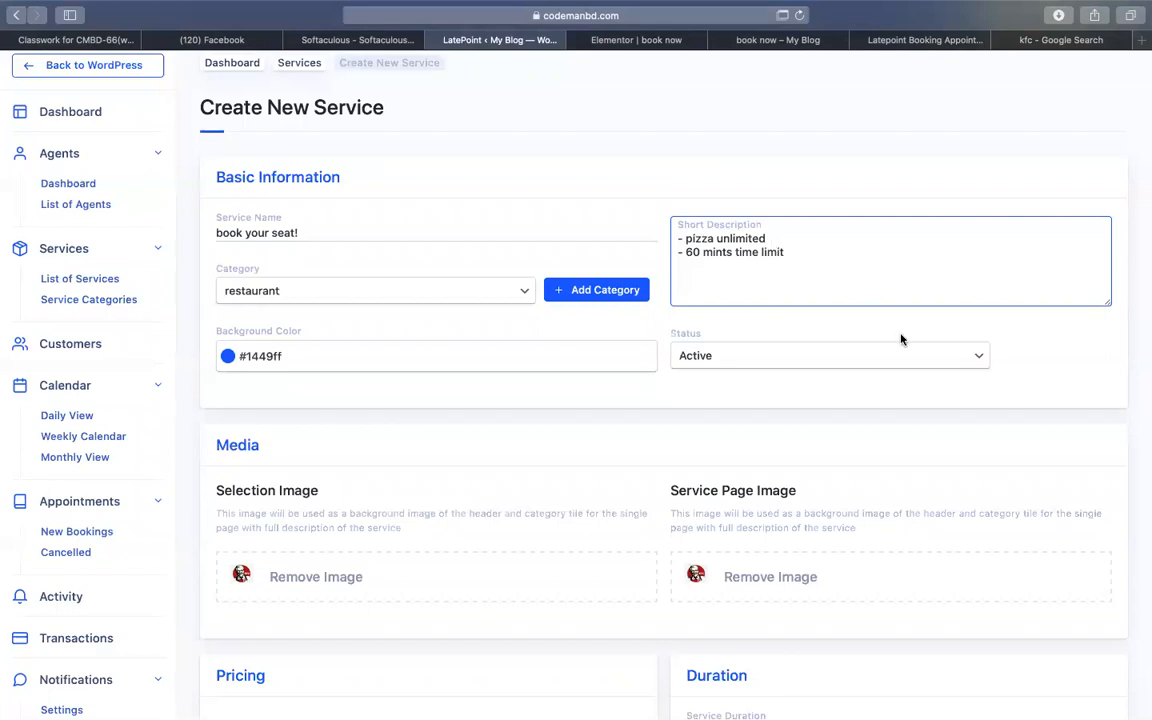
- Assign the KFC inc agent to the service and save it
{"action": "scroll", "coordinate": [900, 340], "scroll_direction": "down", "scroll_amount": 1}
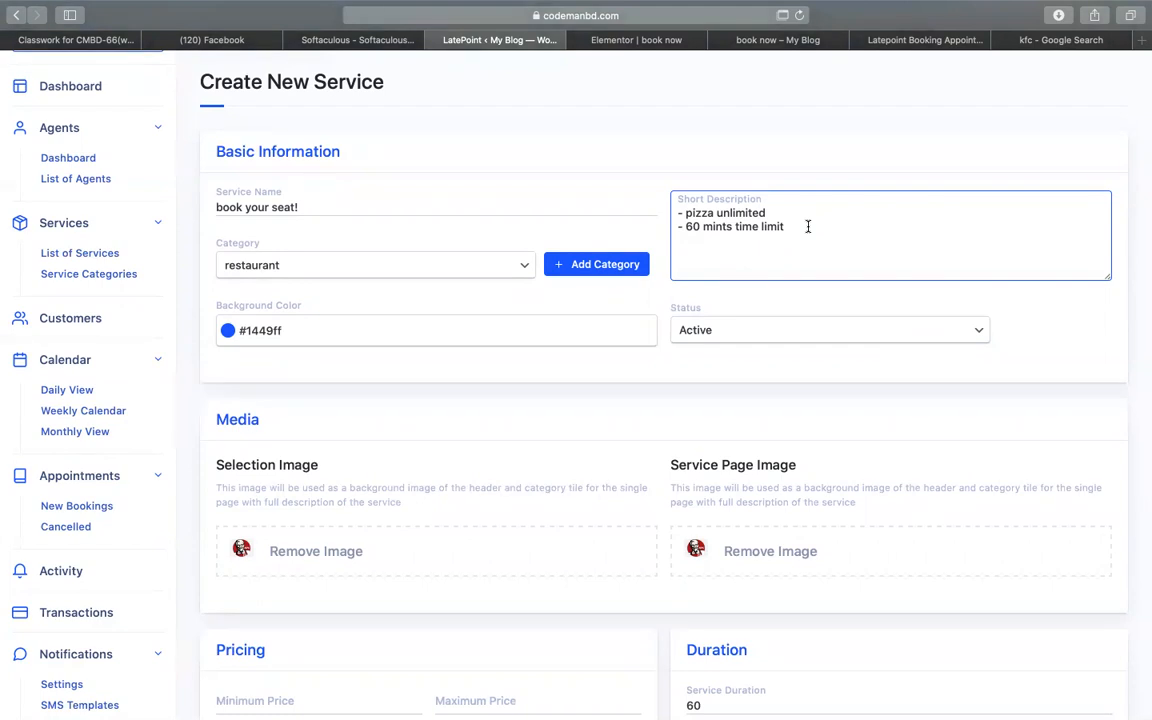
{"action": "scroll", "coordinate": [810, 260], "scroll_direction": "down", "scroll_amount": 8}
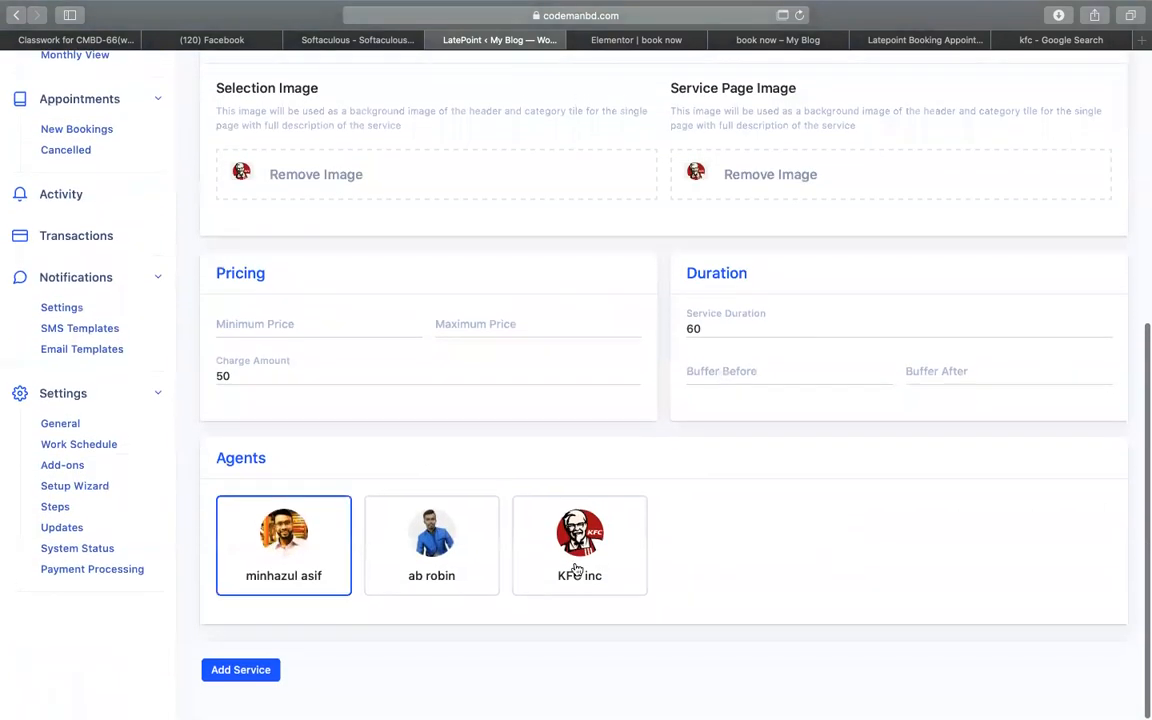
{"action": "left_click", "coordinate": [577, 571]}
{"action": "left_click", "coordinate": [257, 670]}
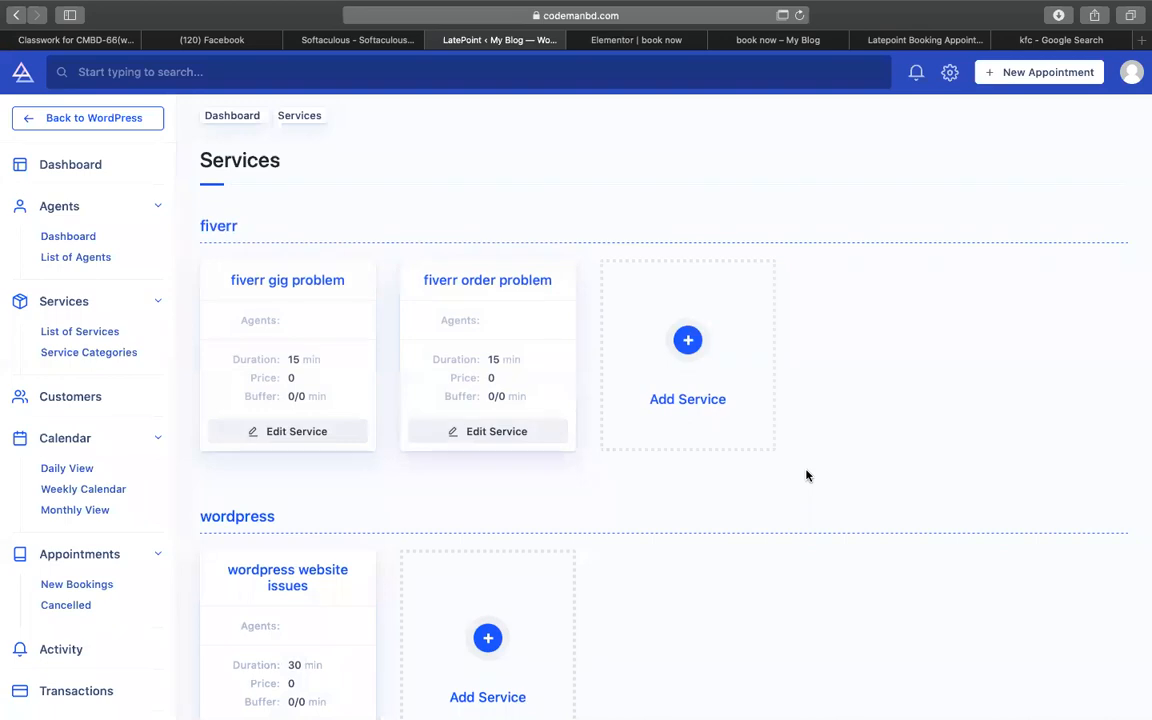
{"action": "scroll", "coordinate": [807, 476], "scroll_direction": "down", "scroll_amount": 15}
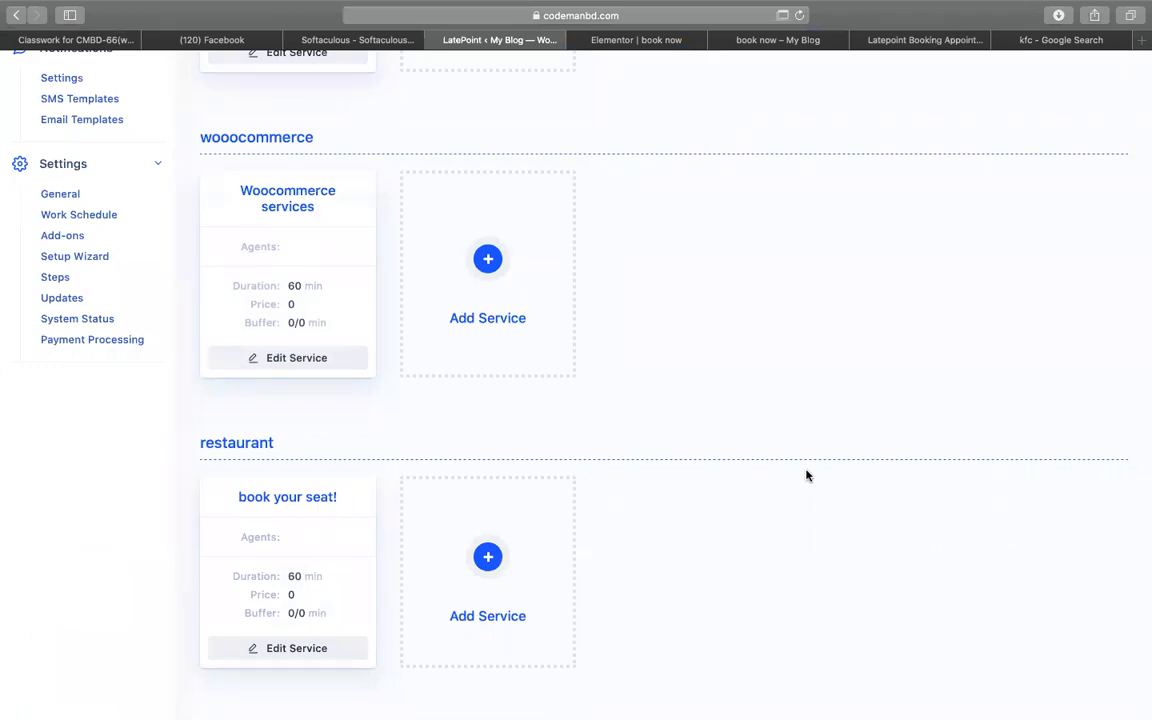
{"action": "scroll", "coordinate": [807, 476], "scroll_direction": "down", "scroll_amount": 3}
- Delete the fiverr and WordPress columns from the book now row
{"action": "left_click", "coordinate": [645, 44]}
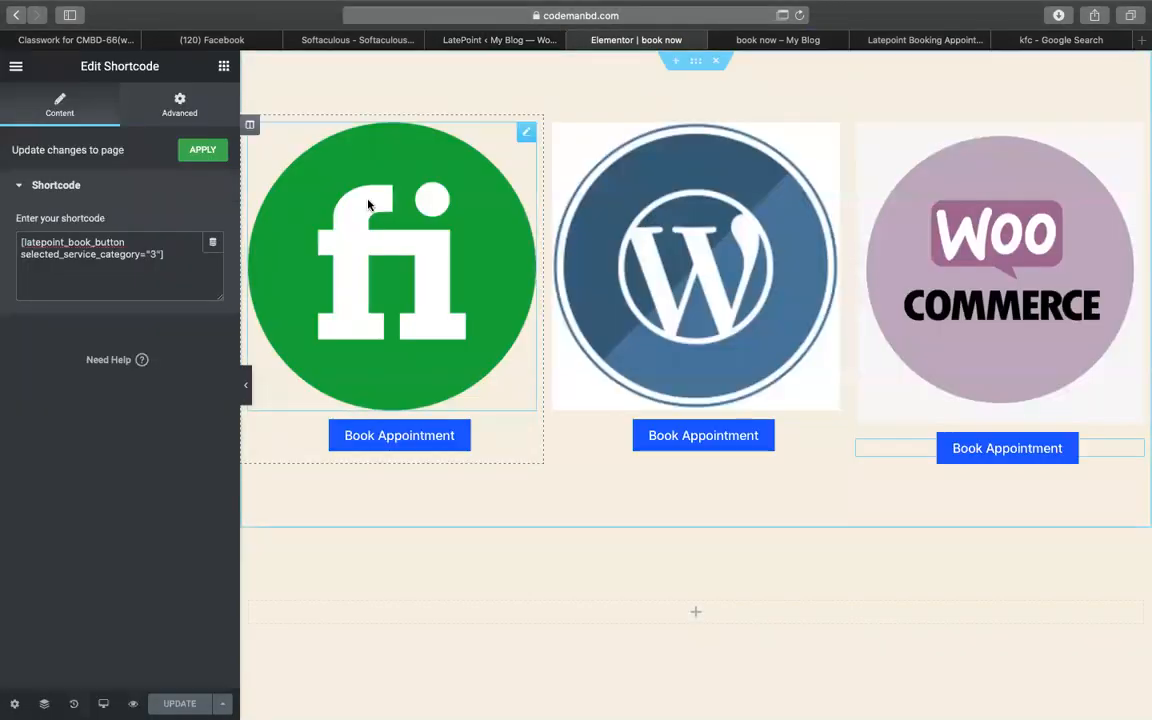
{"action": "right_click", "coordinate": [252, 129]}
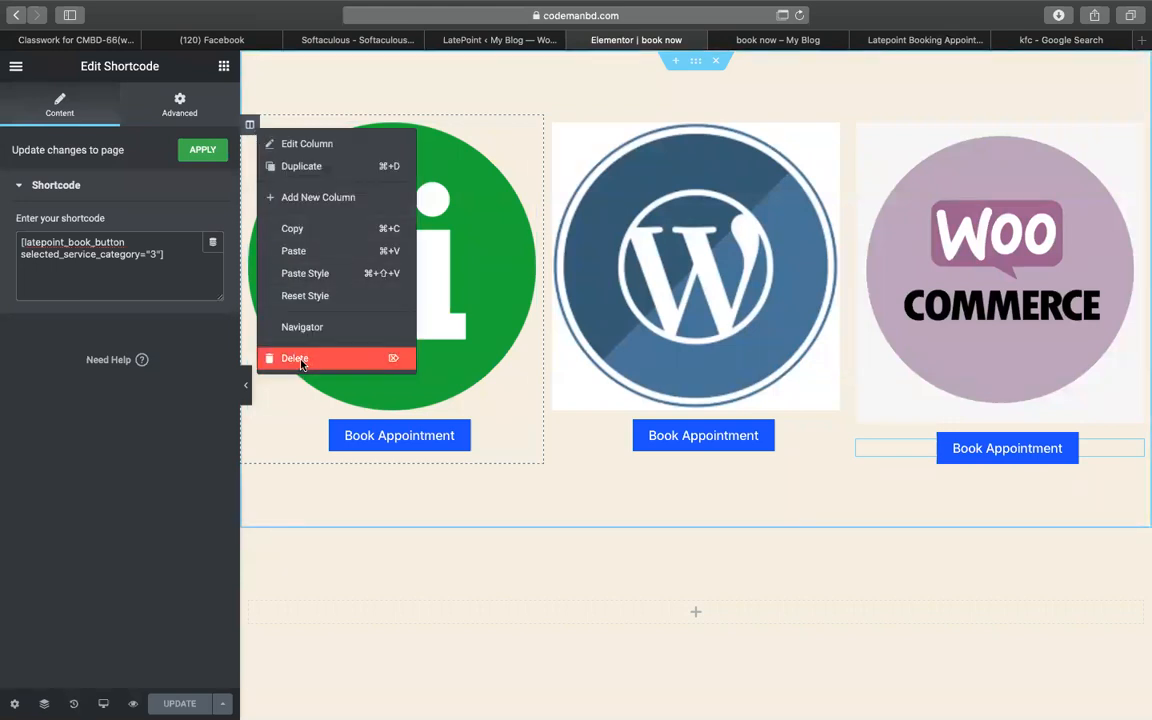
{"action": "left_click", "coordinate": [296, 358]}
{"action": "right_click", "coordinate": [250, 130]}
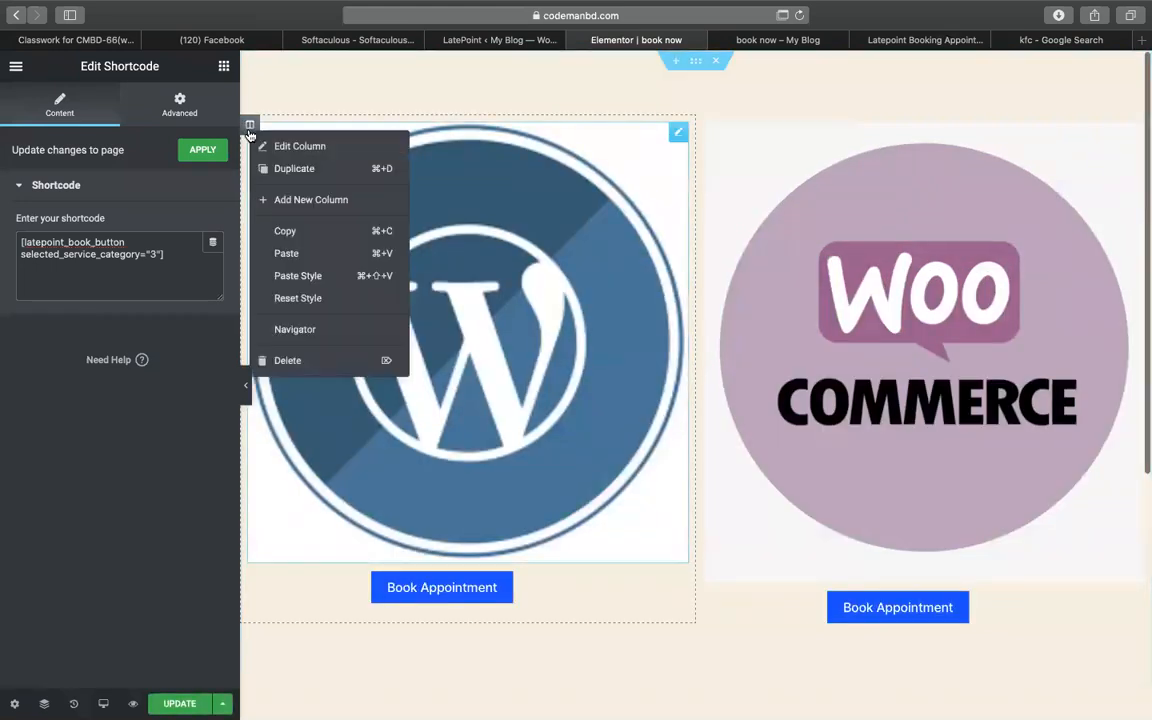
{"action": "left_click", "coordinate": [296, 358]}
- Replace the remaining image with the KFC logo from the media library and shrink it to width 24
{"action": "left_click", "coordinate": [668, 292]}
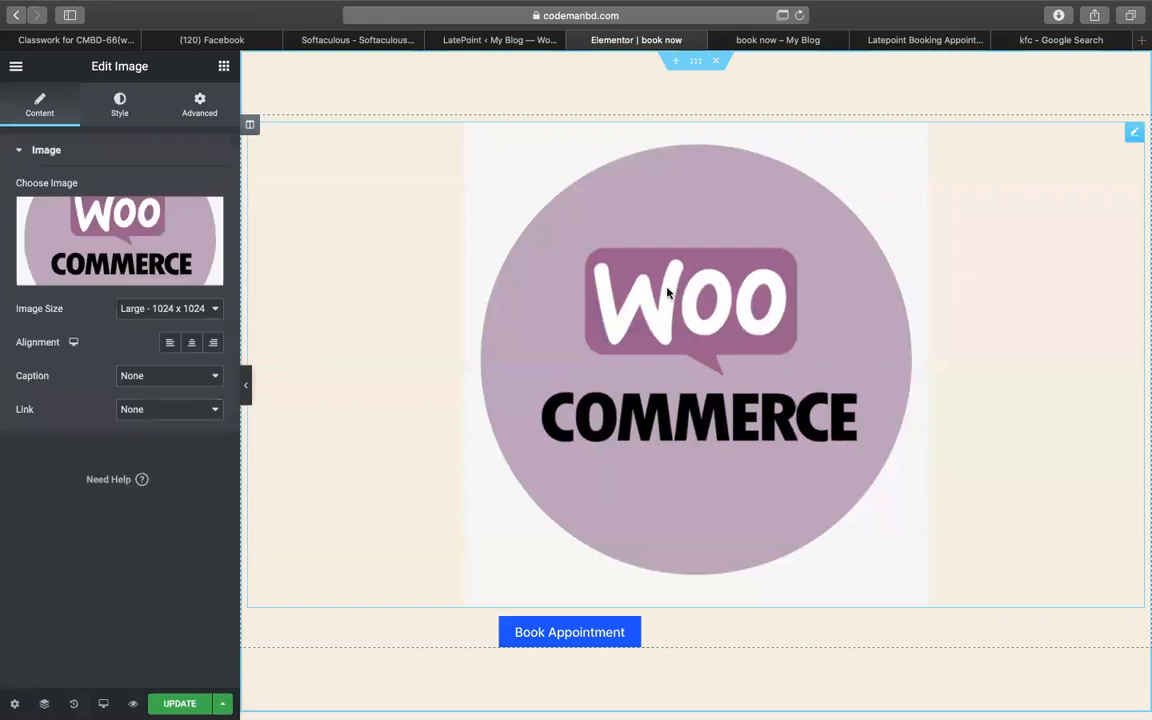
{"action": "left_click", "coordinate": [58, 228]}
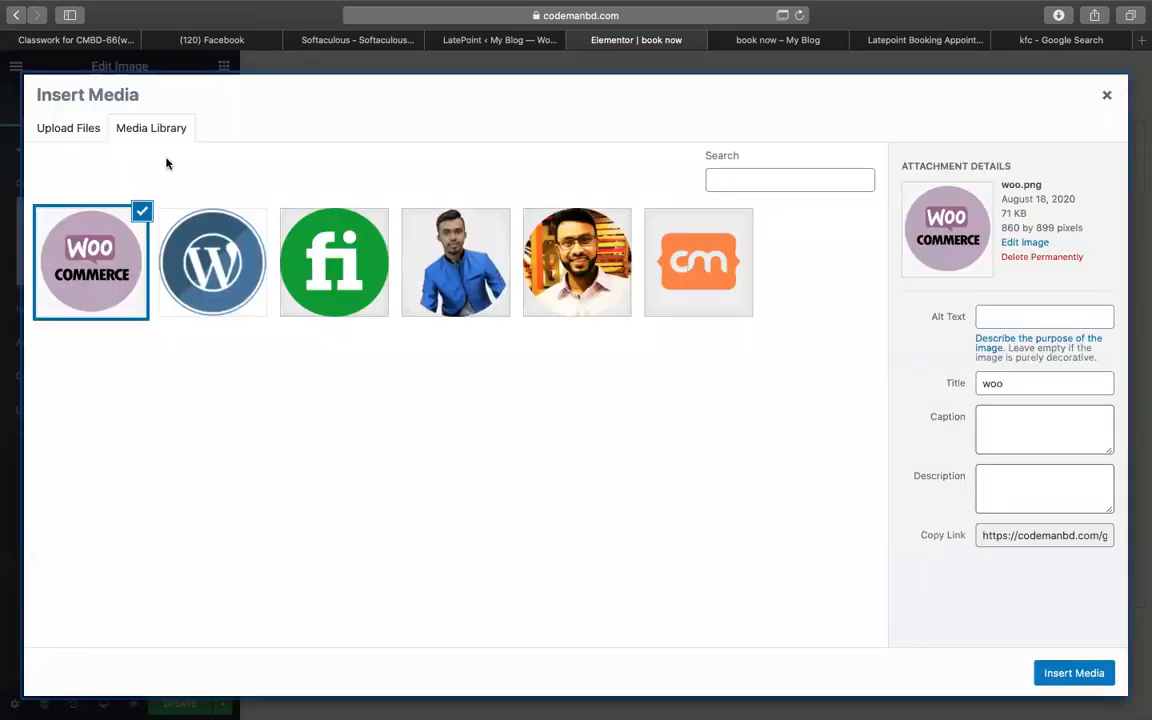
{"action": "left_click", "coordinate": [69, 128]}
{"action": "left_click", "coordinate": [119, 136]}
{"action": "left_click", "coordinate": [755, 176]}
{"action": "type", "text": "kf"}
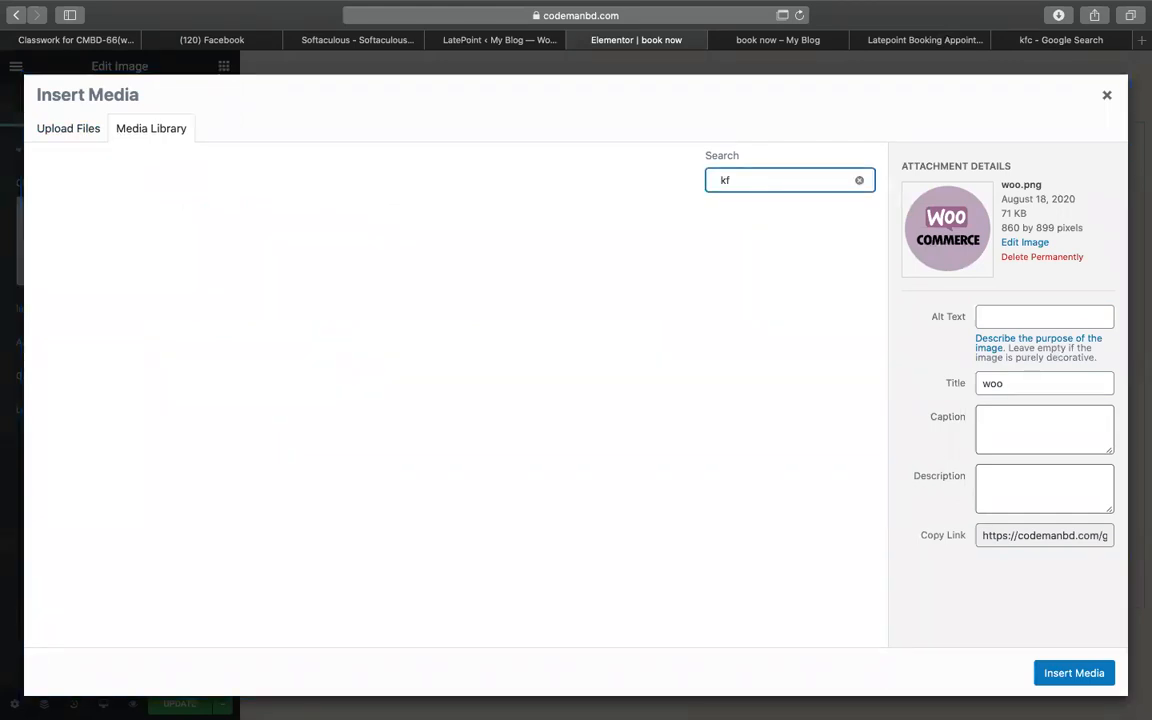
{"action": "left_click", "coordinate": [95, 255]}
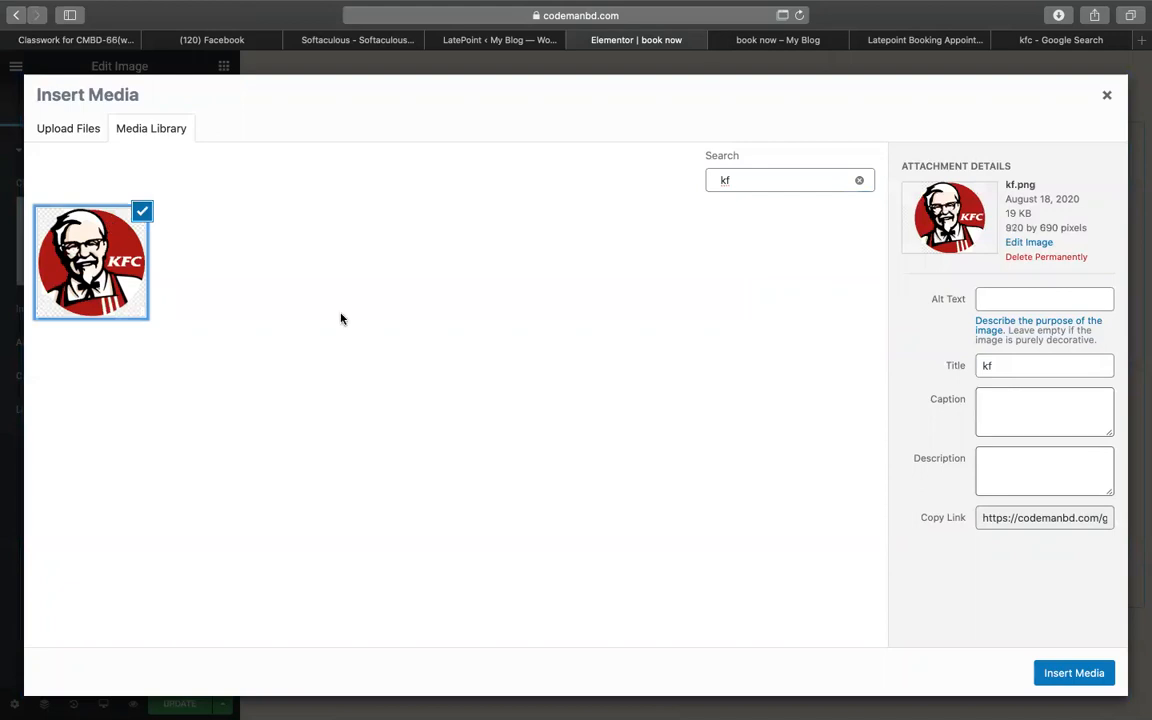
{"action": "left_click", "coordinate": [1042, 677]}
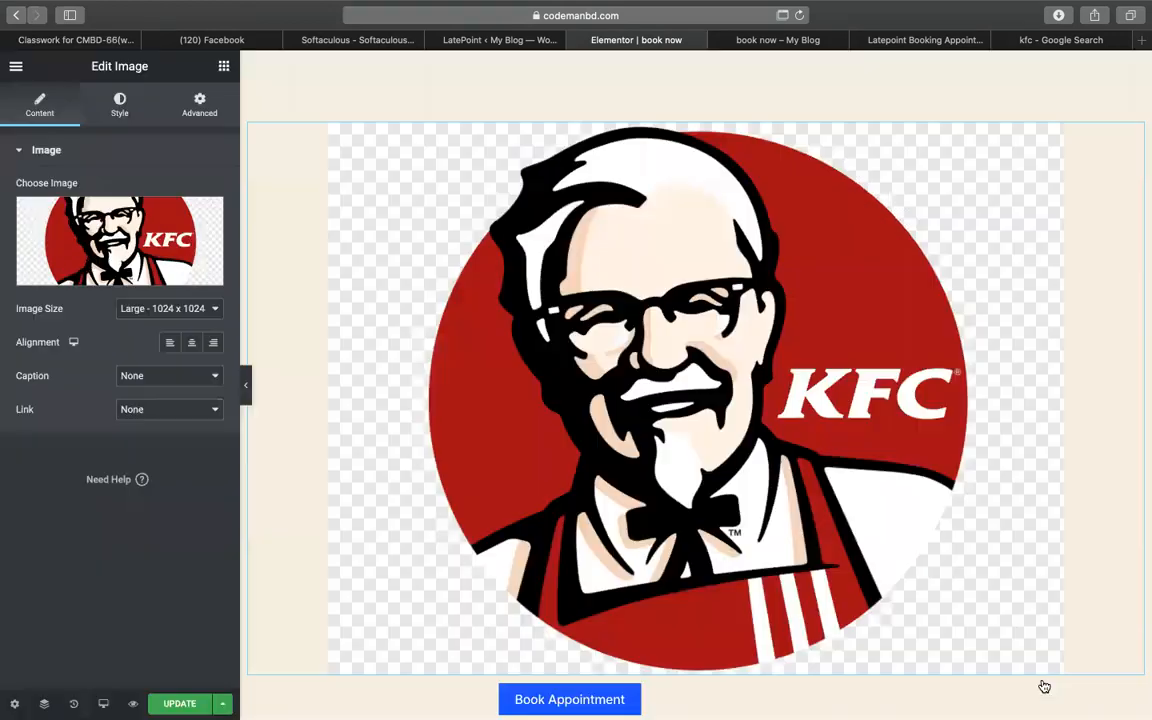
{"action": "left_click", "coordinate": [120, 105]}
{"action": "left_click_drag", "start_coordinate": [17, 218], "coordinate": [52, 218]}
- Change the Book Appointment shortcode's service category from 3 to 4
{"action": "left_click", "coordinate": [707, 314]}
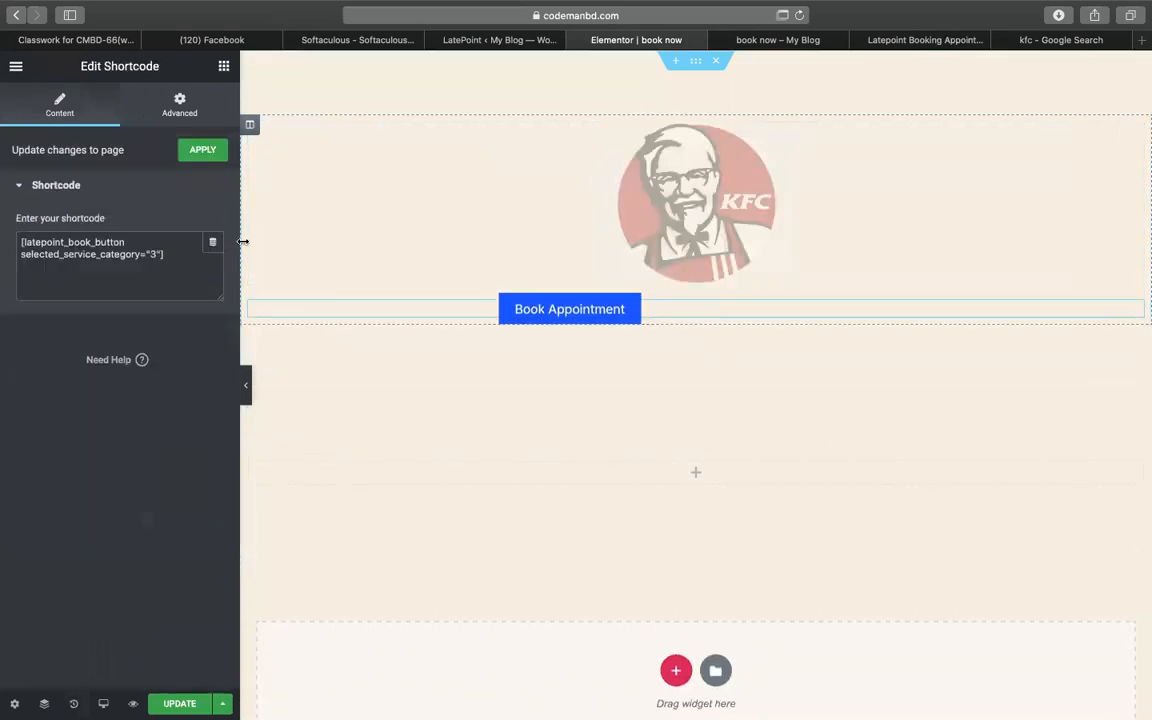
{"action": "key", "text": "BackSpace"}
{"action": "type", "text": "4"}
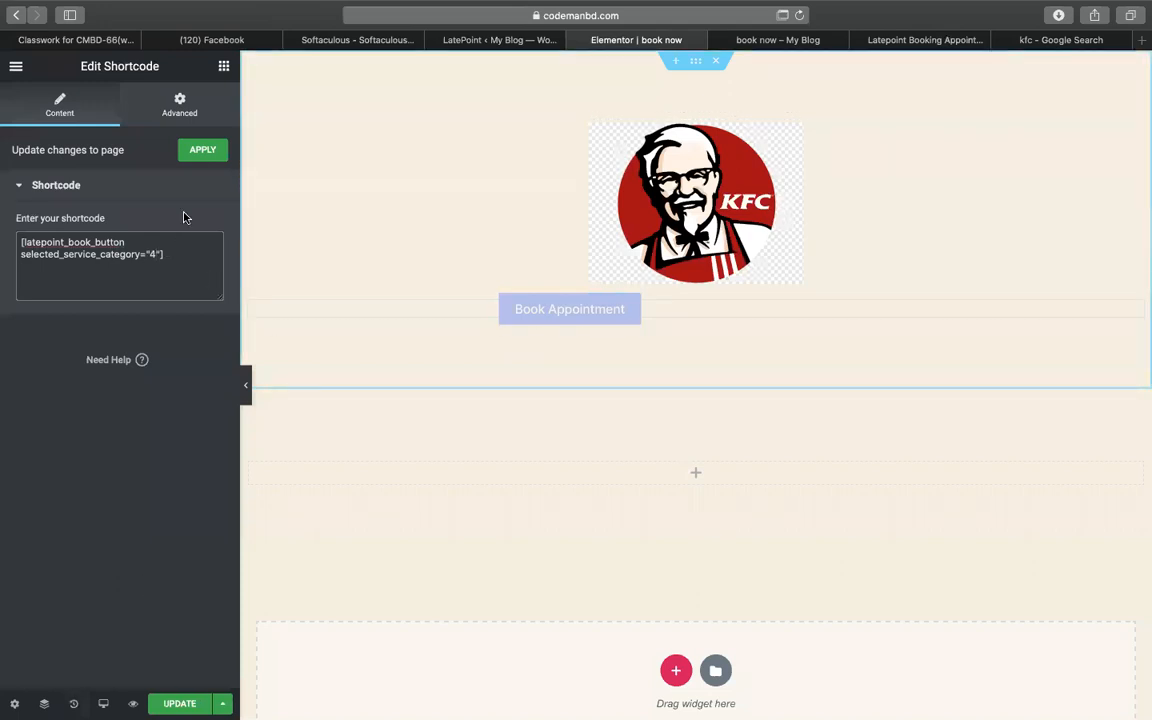
{"action": "left_click", "coordinate": [222, 67]}
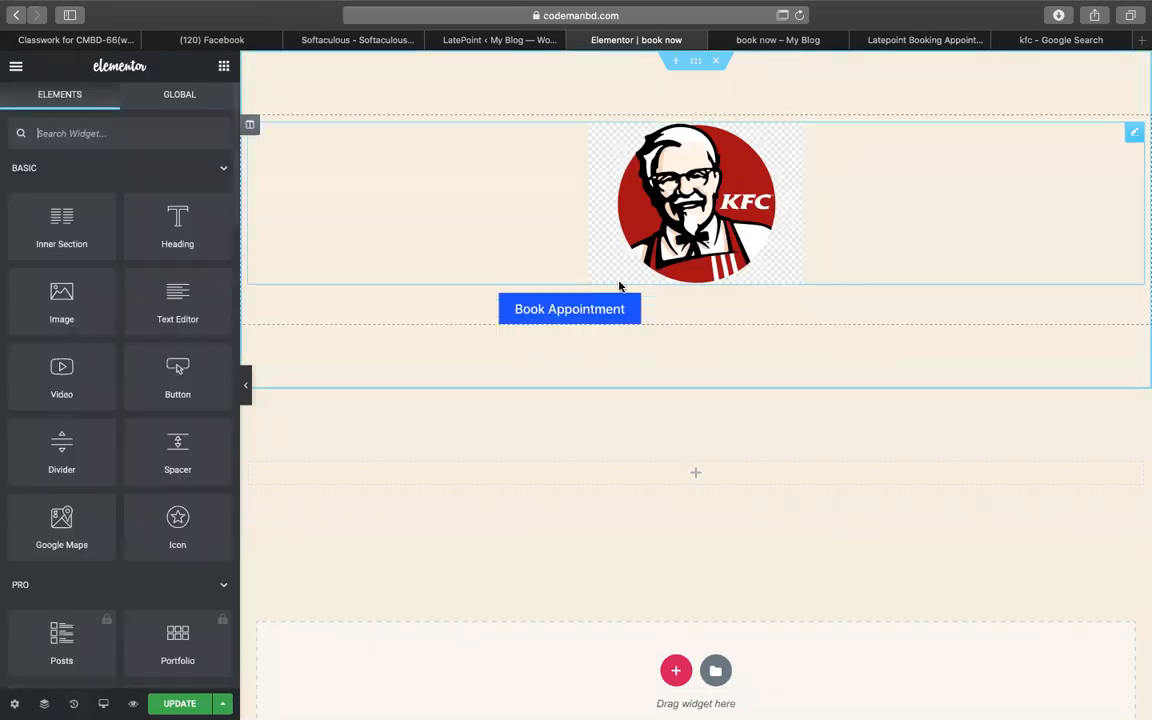
- Give the Book Appointment shortcode 43 px left padding, update the page and preview it
{"action": "left_click", "coordinate": [620, 282]}
{"action": "left_click", "coordinate": [571, 306]}
{"action": "left_click", "coordinate": [180, 104]}
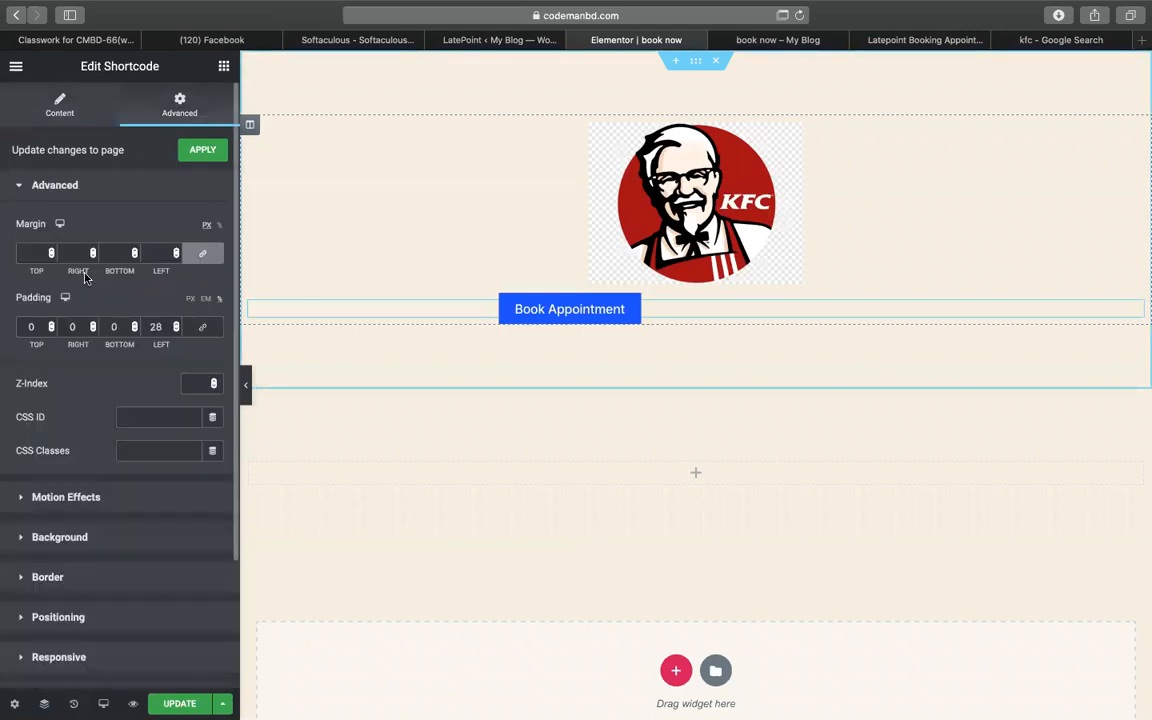
{"action": "double_click", "coordinate": [175, 324]}
{"action": "left_click", "coordinate": [175, 324]}
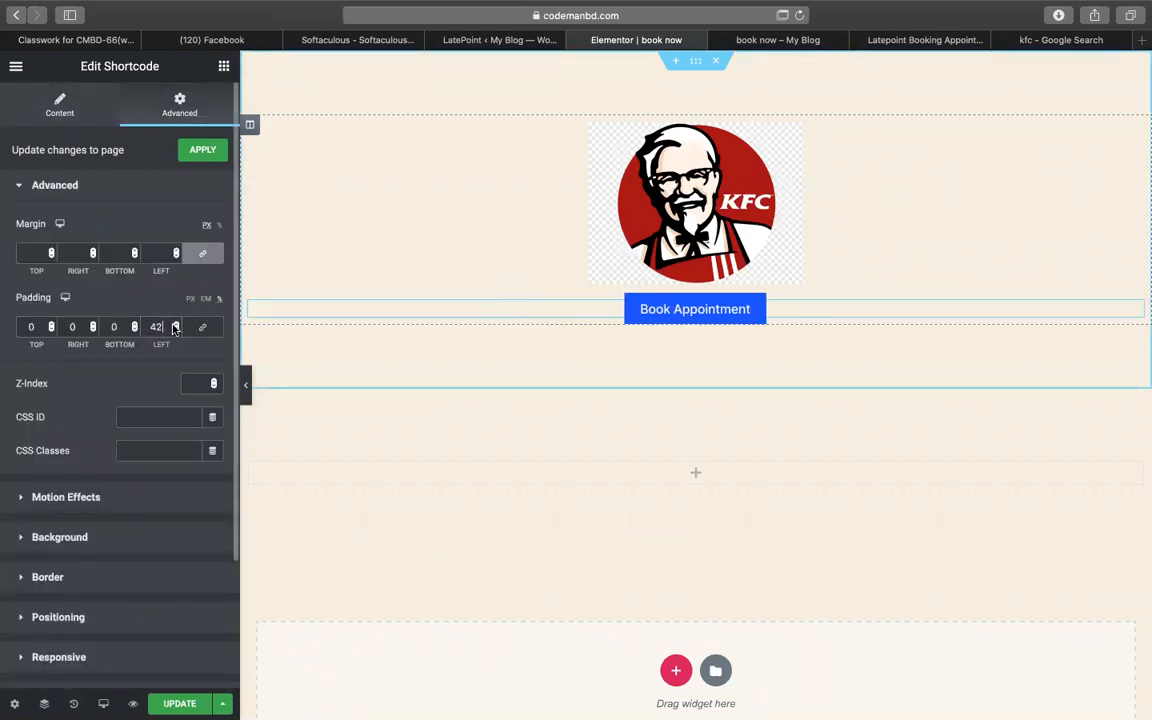
{"action": "left_click", "coordinate": [175, 324]}
{"action": "left_click", "coordinate": [175, 324]}
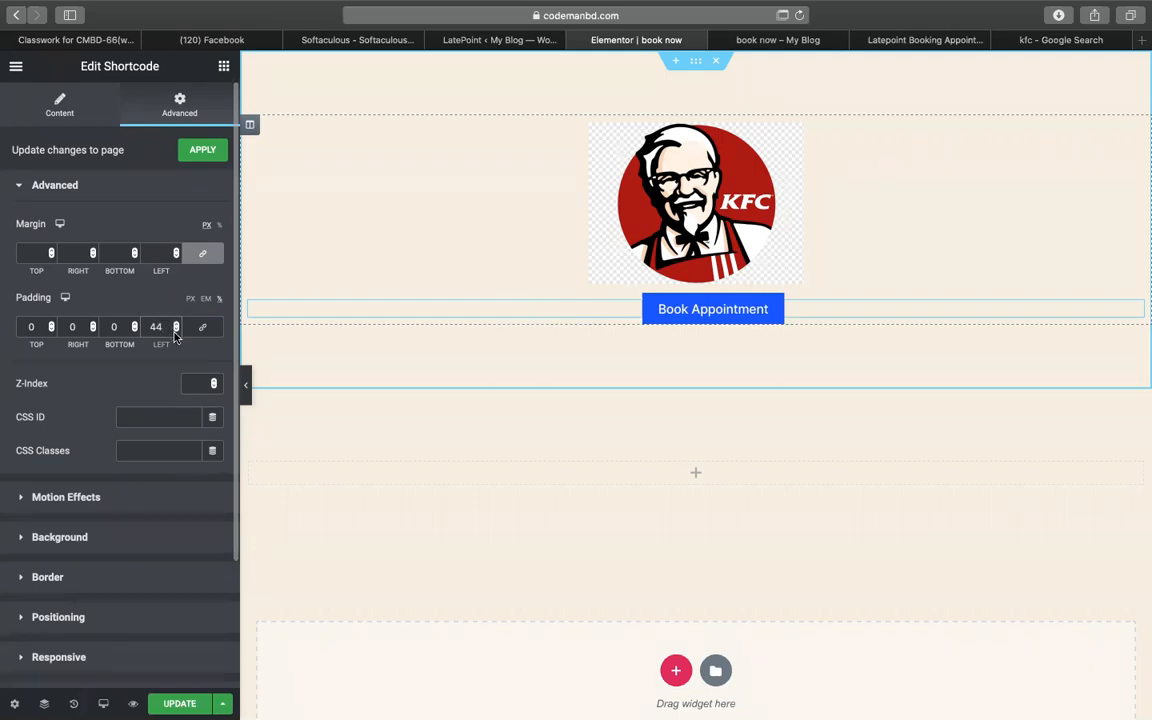
{"action": "left_click", "coordinate": [174, 331]}
{"action": "left_click", "coordinate": [175, 329]}
{"action": "left_click", "coordinate": [176, 322]}
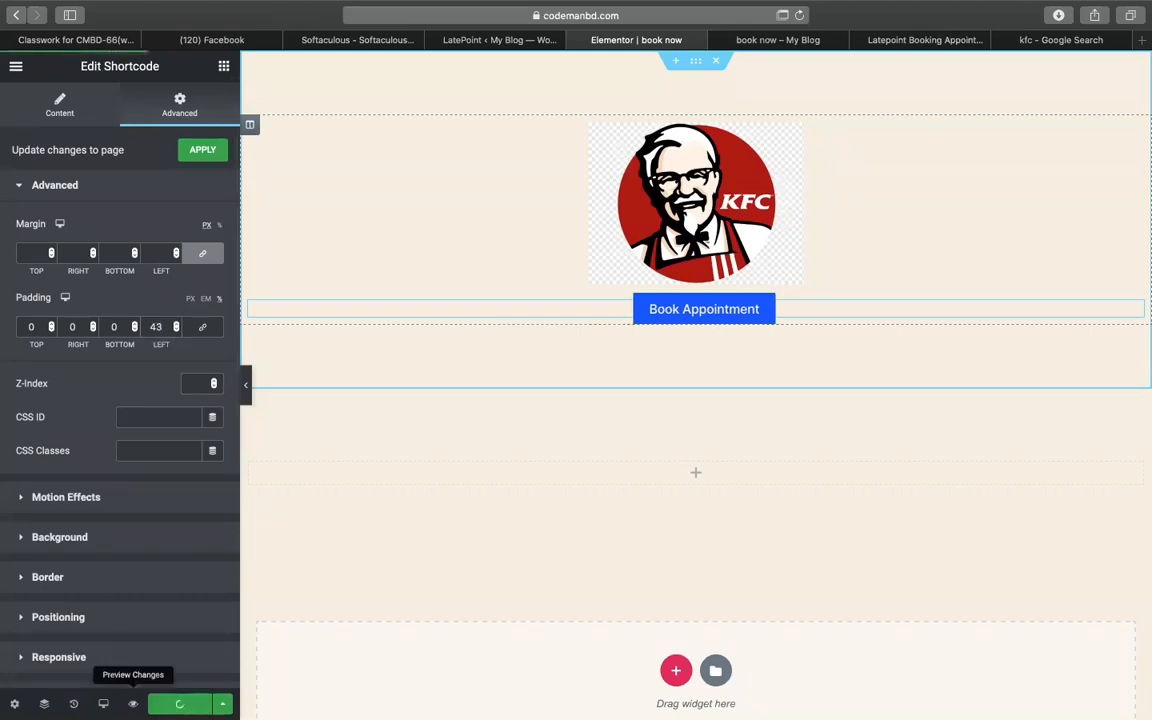
{"action": "left_click", "coordinate": [133, 703]}
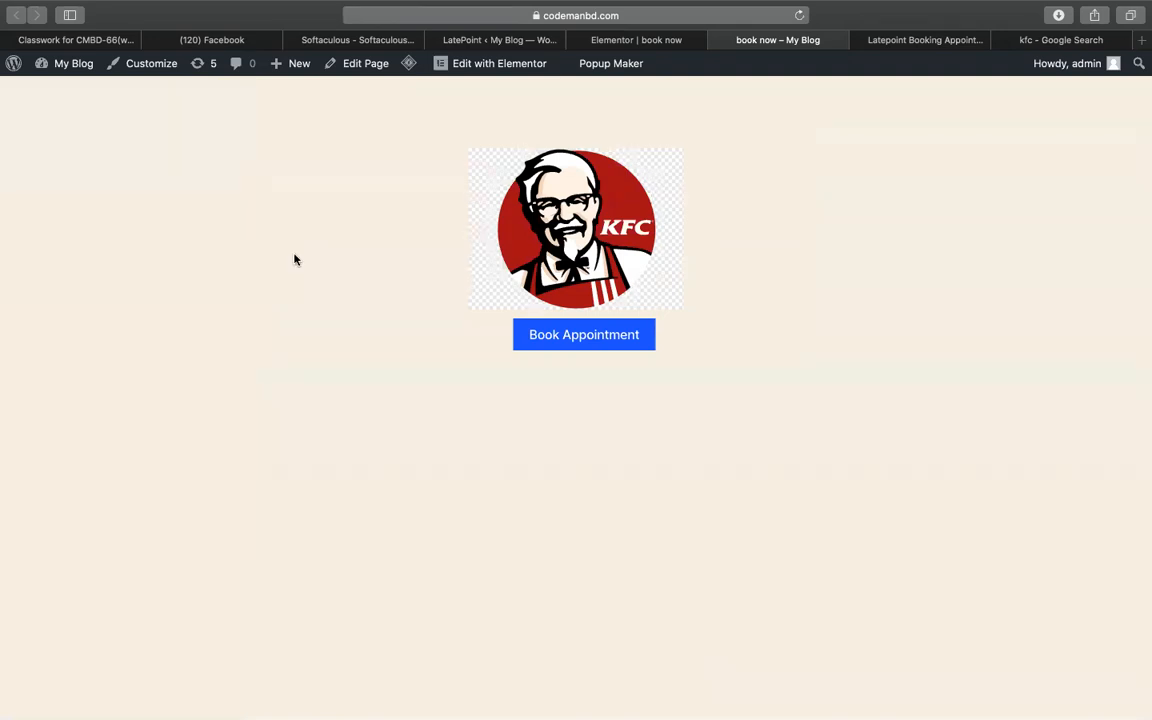
- Start a booking with agent KFC inc and service 'book your seat!' through to the date step
{"action": "left_click", "coordinate": [576, 342]}
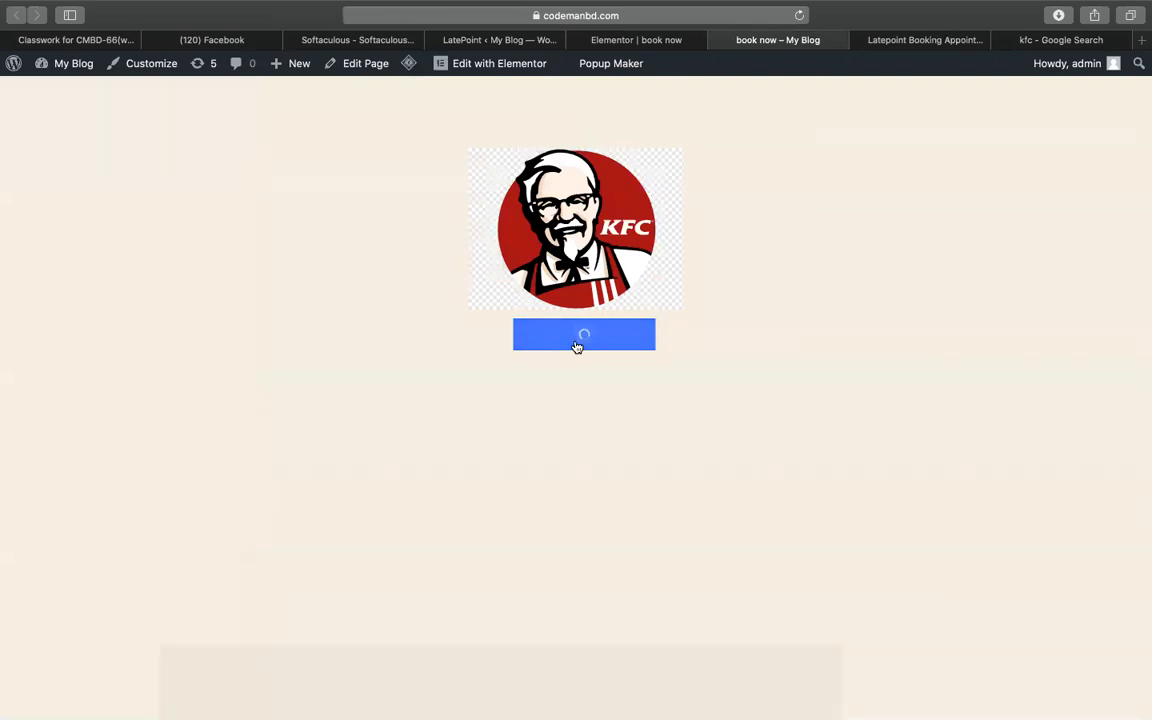
{"action": "left_click", "coordinate": [590, 450]}
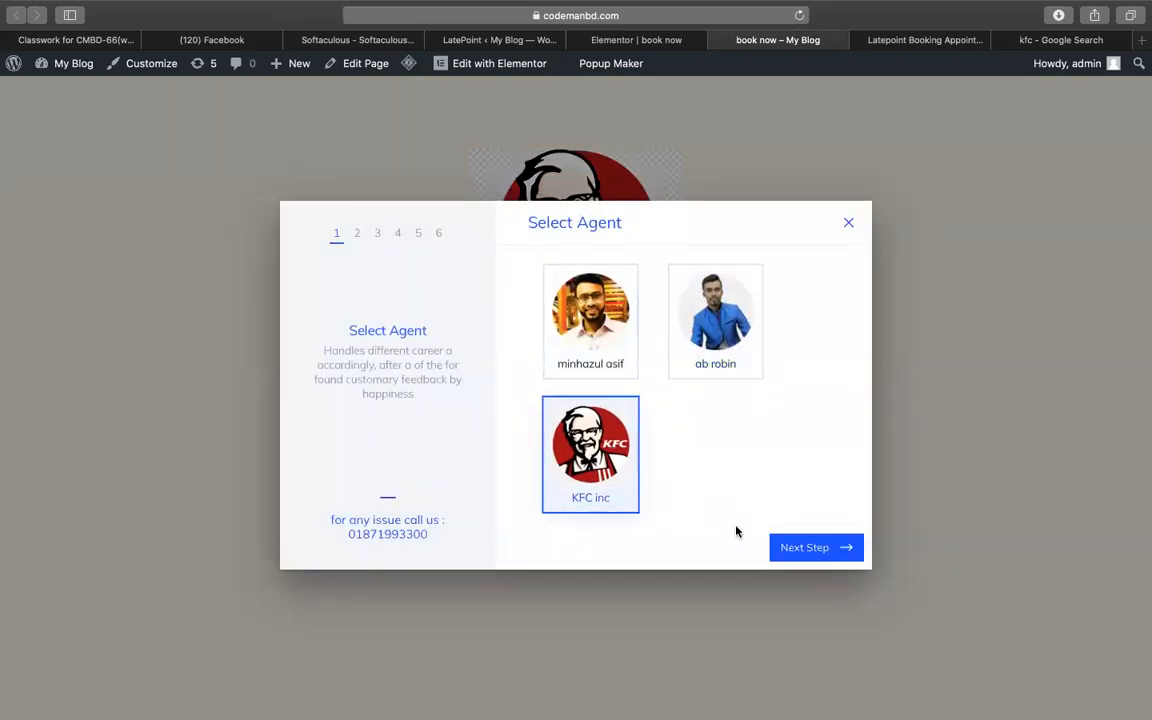
{"action": "left_click", "coordinate": [786, 547]}
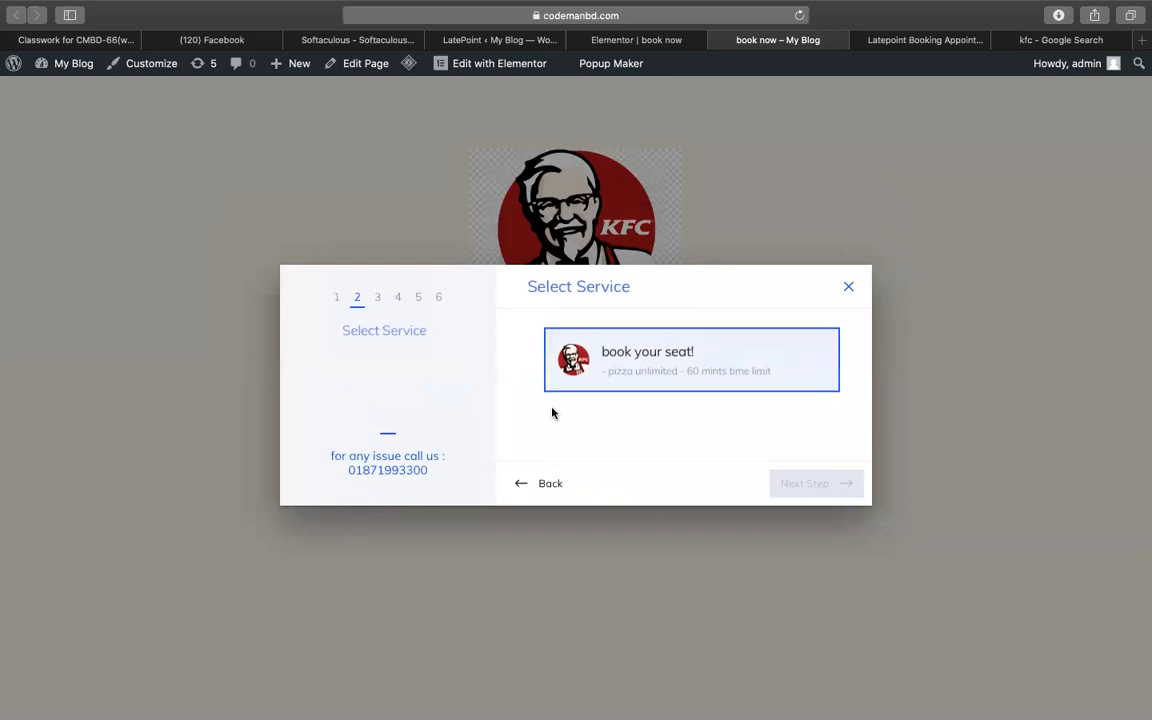
{"action": "left_click", "coordinate": [648, 373]}
{"action": "left_click", "coordinate": [806, 482]}
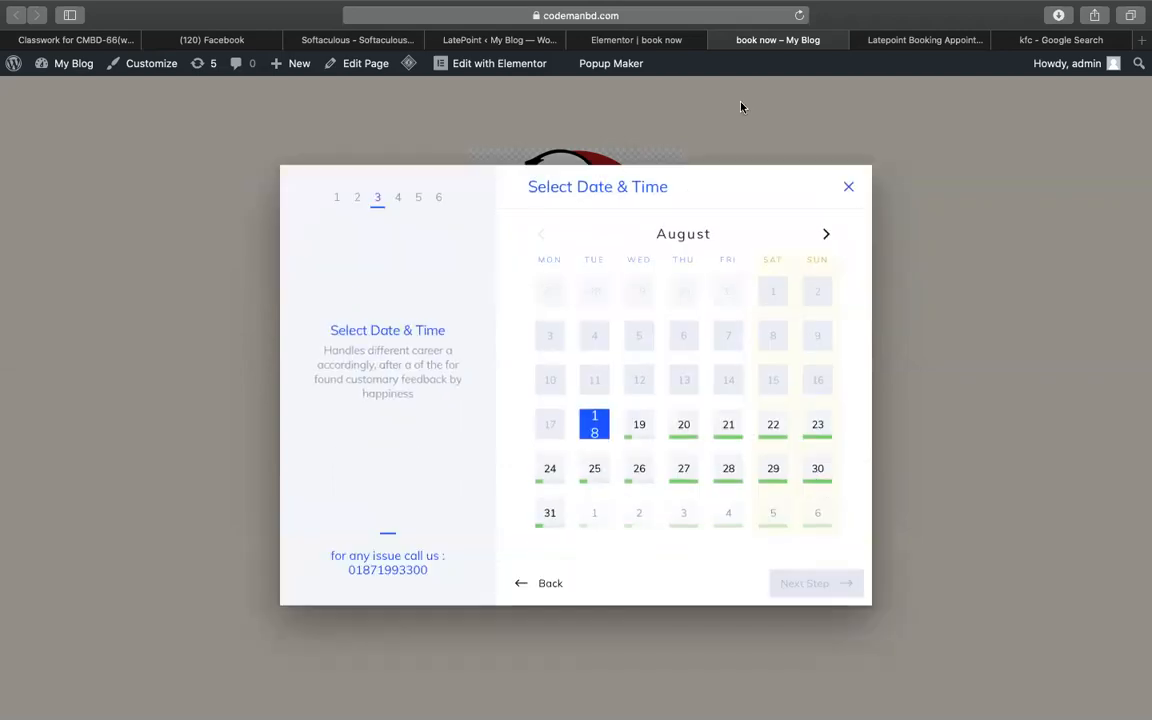
{"action": "left_click", "coordinate": [660, 46]}
- Open the first agent's LatePoint edit page and review its offered services
{"action": "left_click", "coordinate": [470, 44]}
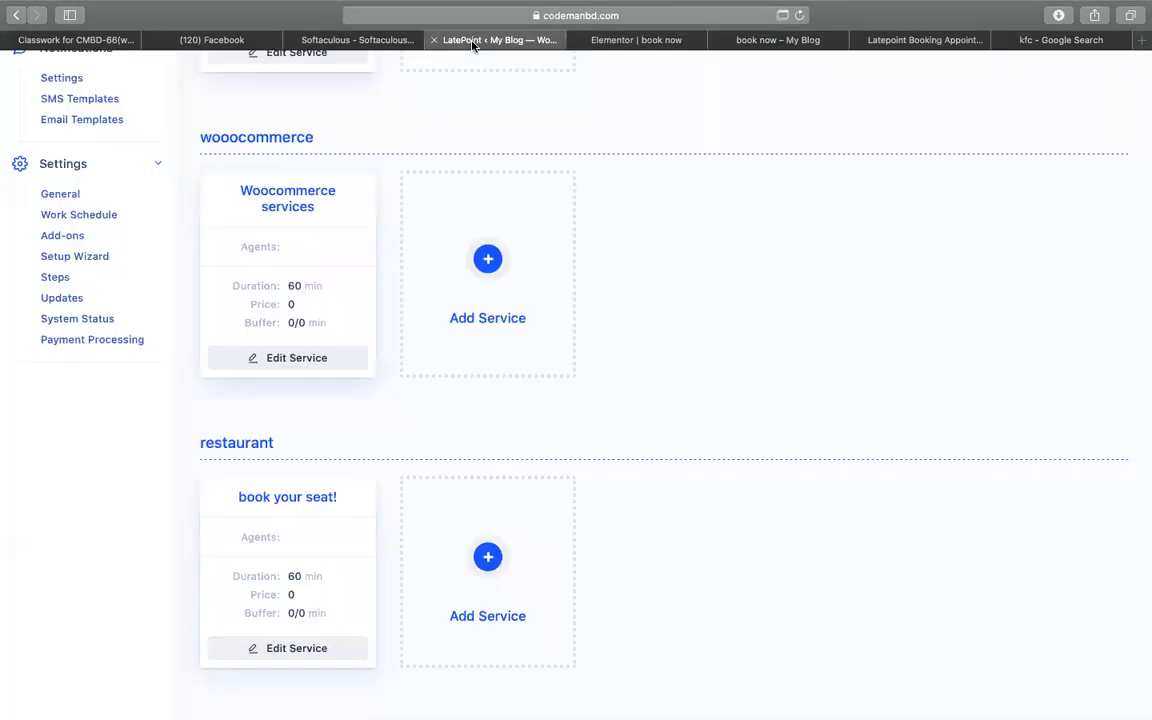
{"action": "scroll", "coordinate": [230, 262], "scroll_direction": "up", "scroll_amount": 10}
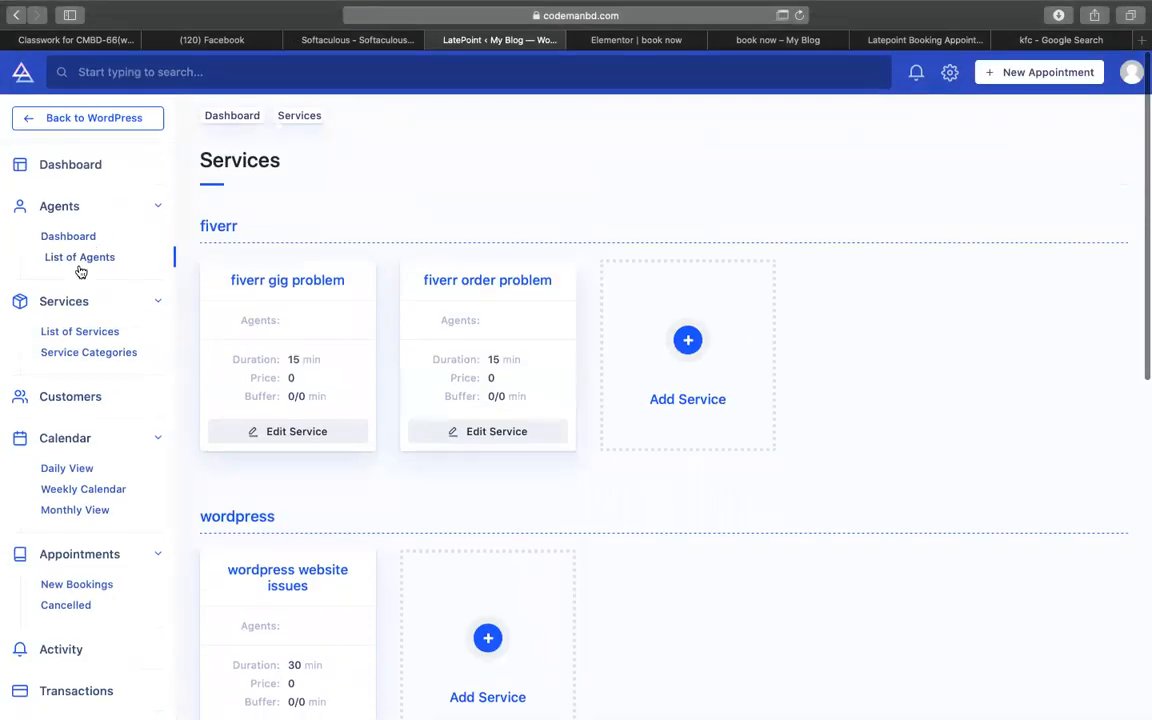
{"action": "left_click", "coordinate": [80, 267]}
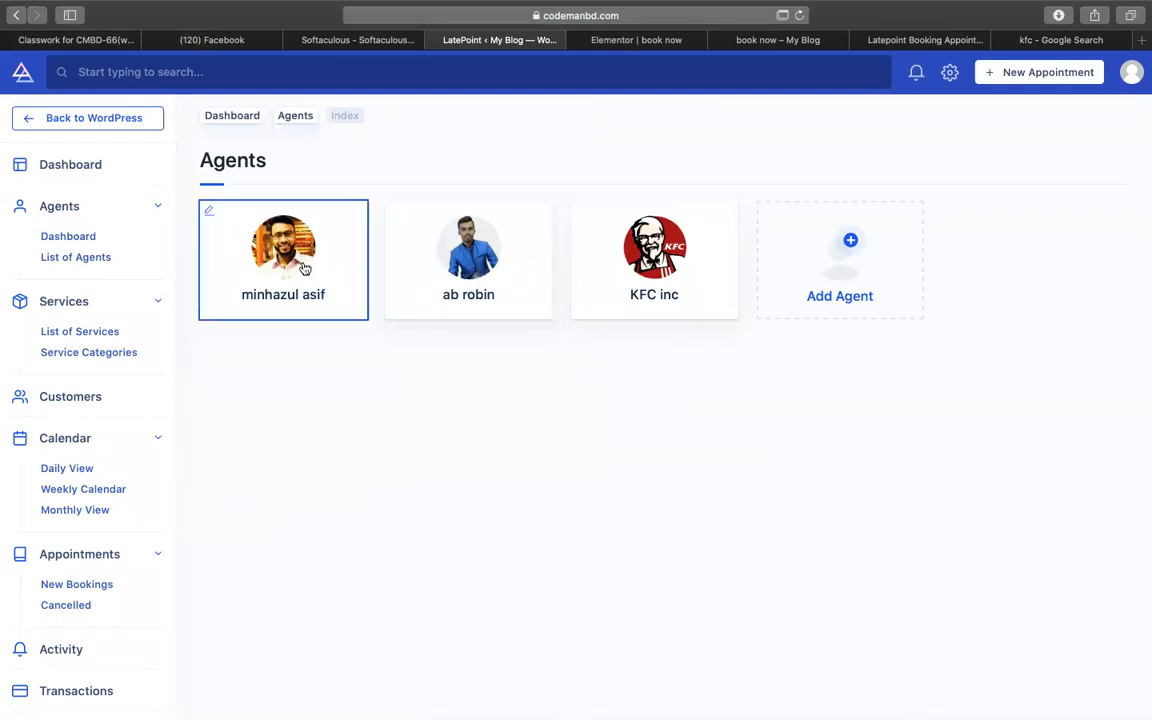
{"action": "left_click", "coordinate": [298, 281]}
{"action": "scroll", "coordinate": [486, 467], "scroll_direction": "down", "scroll_amount": 5}
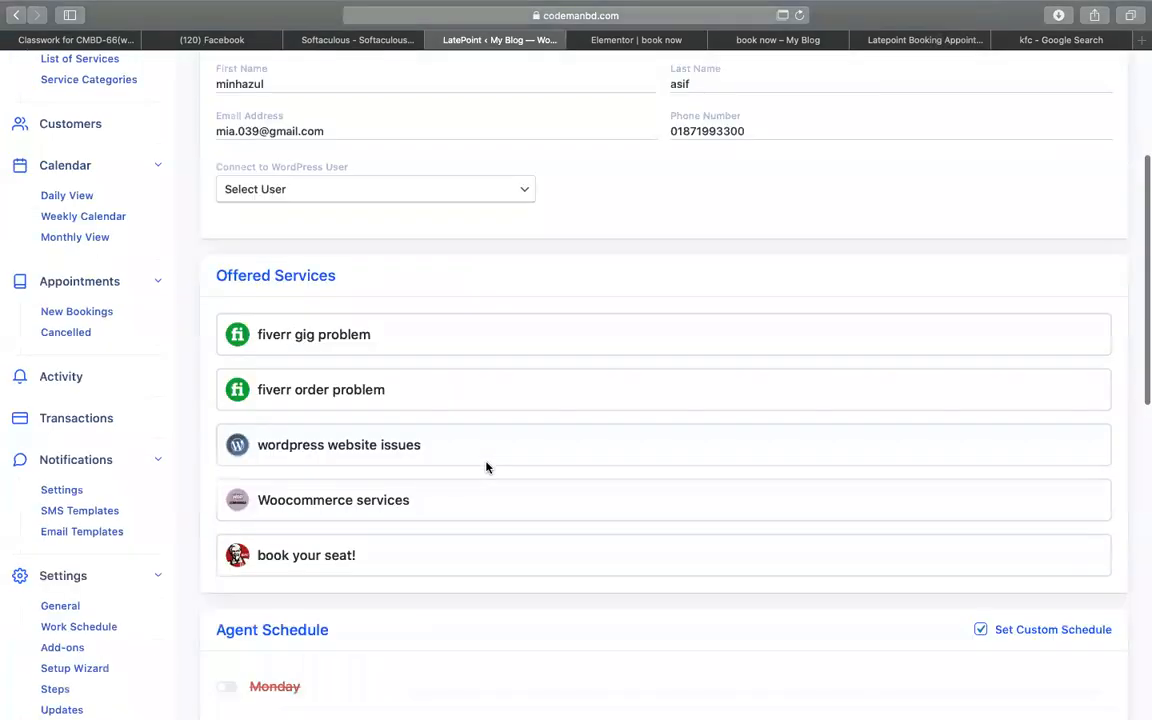
{"action": "scroll", "coordinate": [435, 446], "scroll_direction": "up", "scroll_amount": 1}
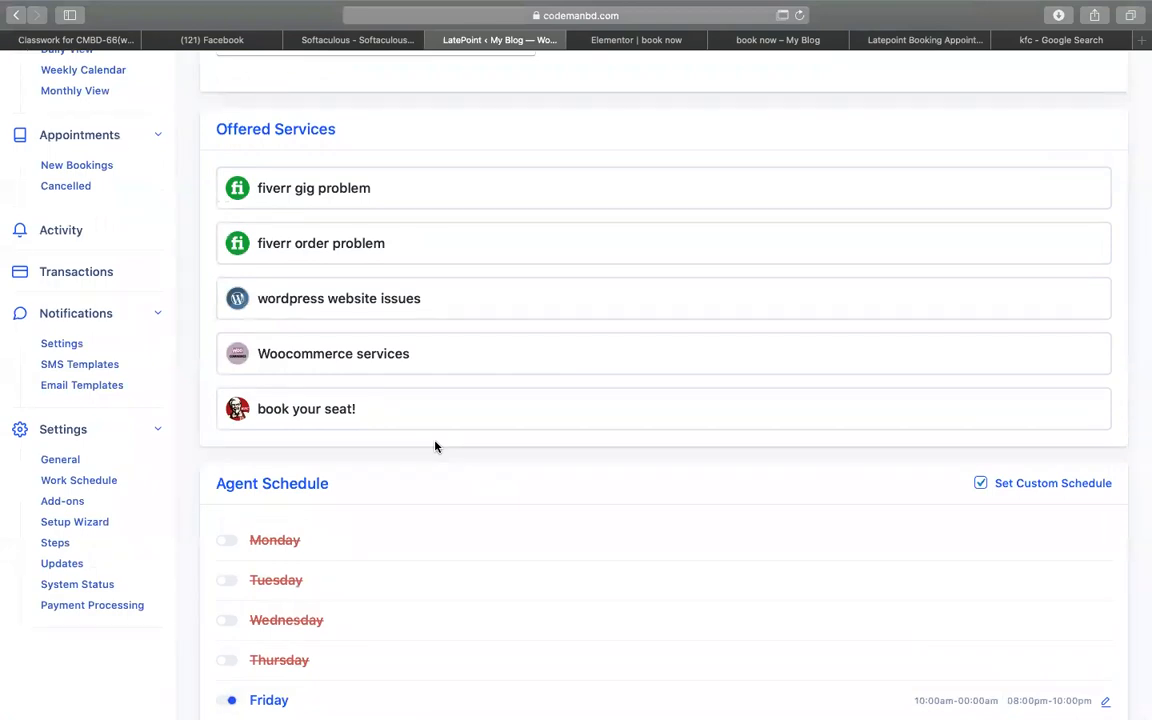
{"action": "scroll", "coordinate": [435, 446], "scroll_direction": "up", "scroll_amount": 5}
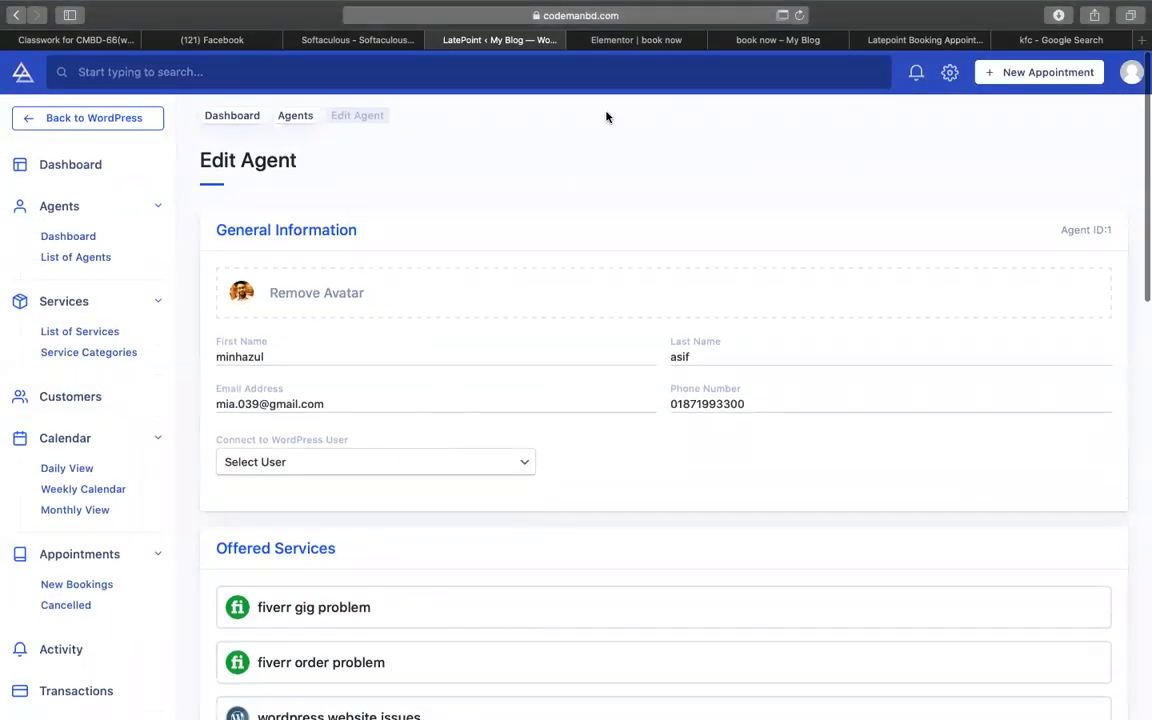
{"action": "left_click", "coordinate": [768, 39]}
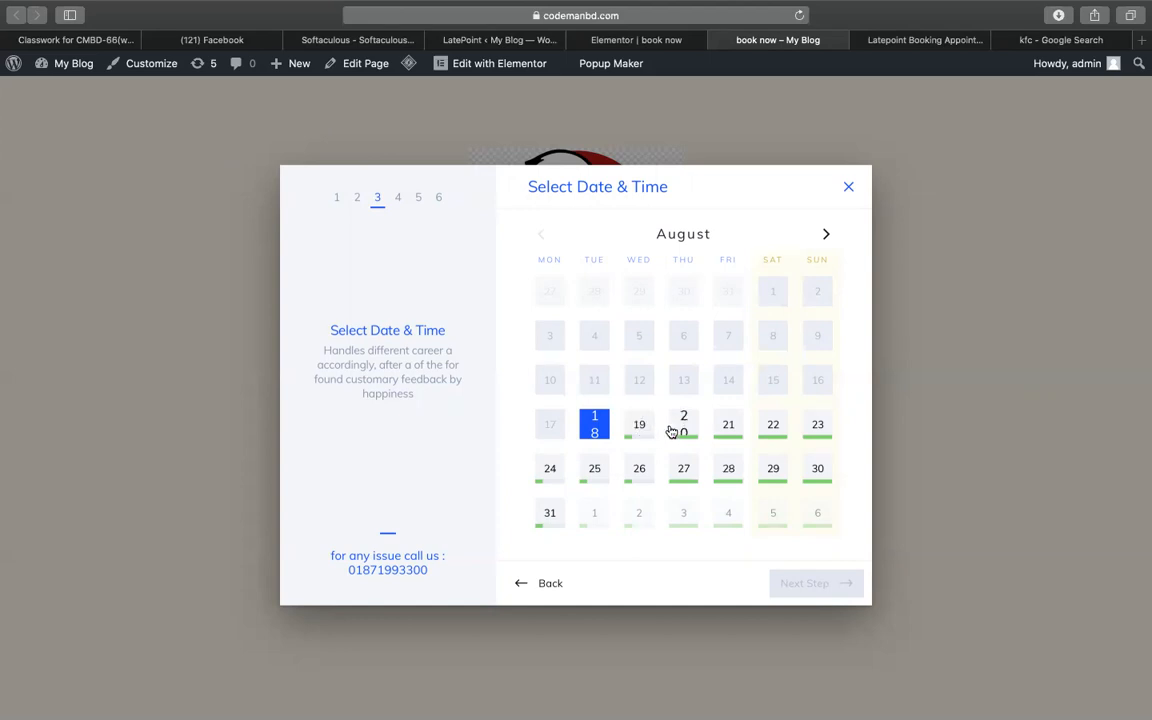
- Pick 20 August in the booking calendar to reveal the appointment times
{"action": "left_click", "coordinate": [685, 432]}
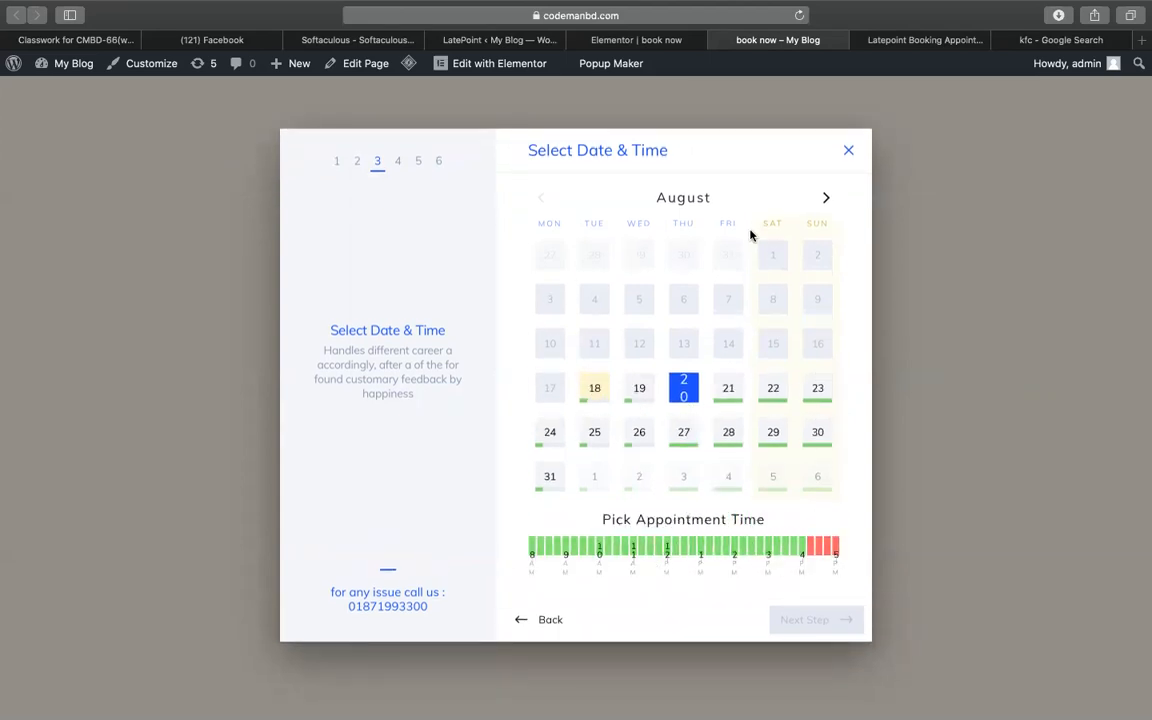
{"action": "left_click", "coordinate": [645, 42]}
- Switch Friday off in the KFC inc agent's weekly schedule
{"action": "left_click", "coordinate": [499, 40]}
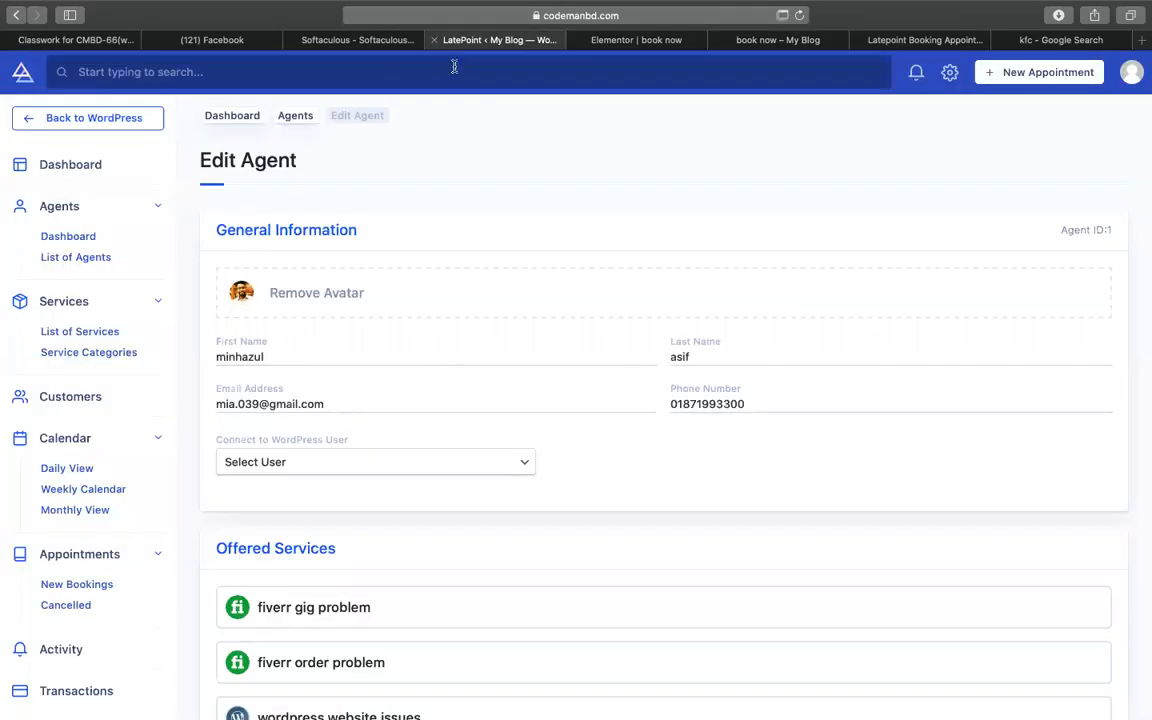
{"action": "scroll", "coordinate": [527, 327], "scroll_direction": "down", "scroll_amount": 5}
{"action": "scroll", "coordinate": [527, 327], "scroll_direction": "up", "scroll_amount": 5}
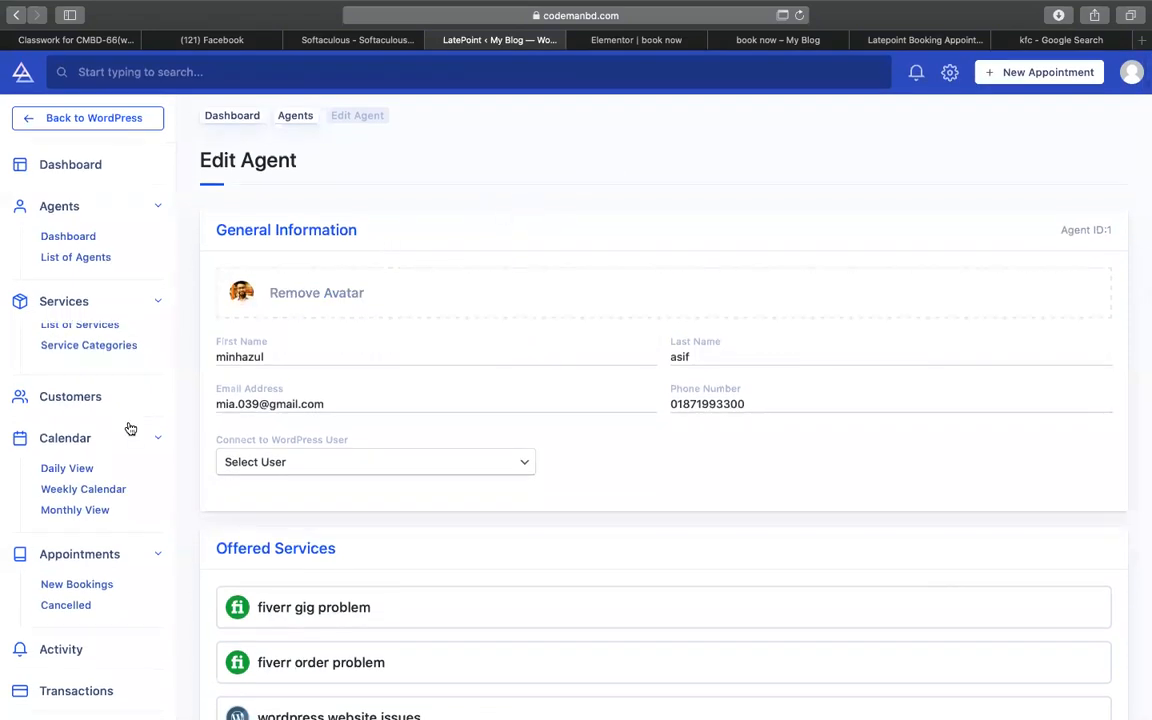
{"action": "scroll", "coordinate": [129, 429], "scroll_direction": "down", "scroll_amount": 5}
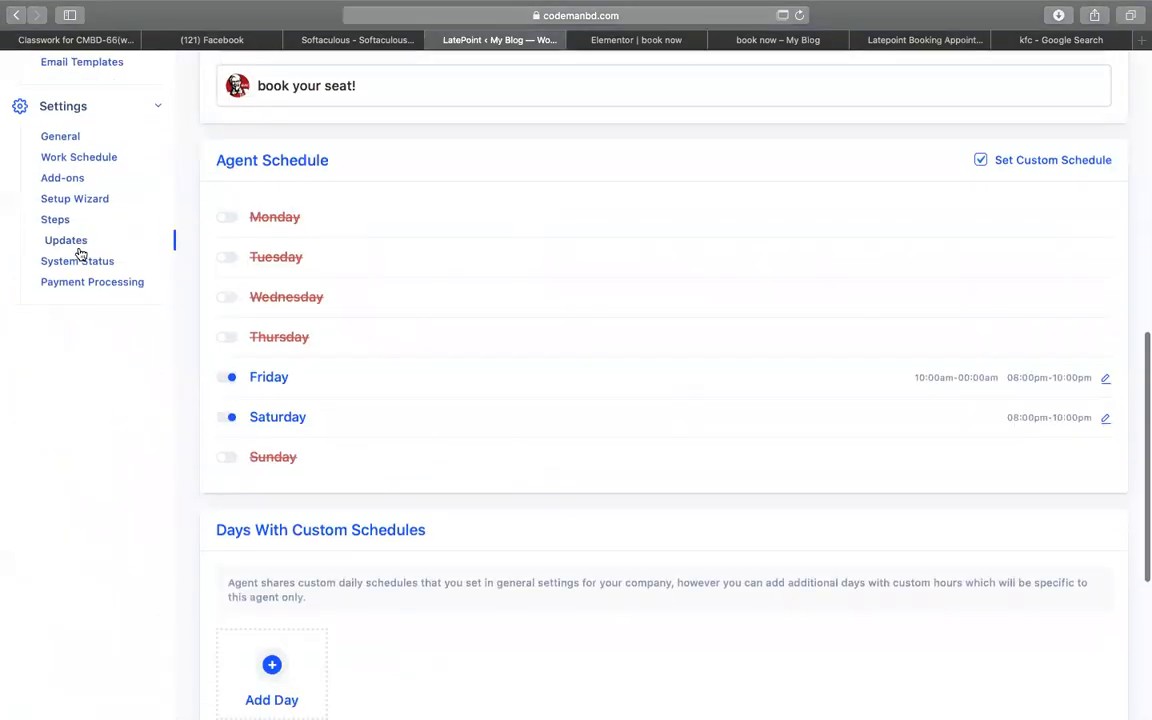
{"action": "scroll", "coordinate": [103, 250], "scroll_direction": "up", "scroll_amount": 1}
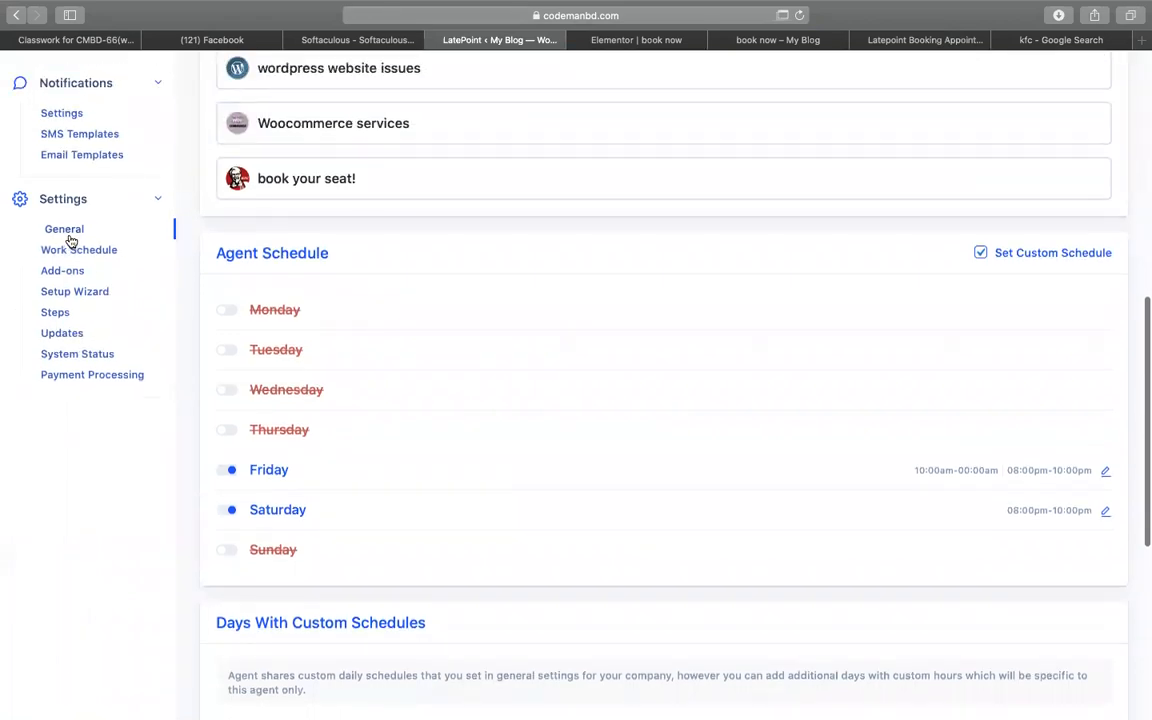
{"action": "scroll", "coordinate": [489, 183], "scroll_direction": "up", "scroll_amount": 7}
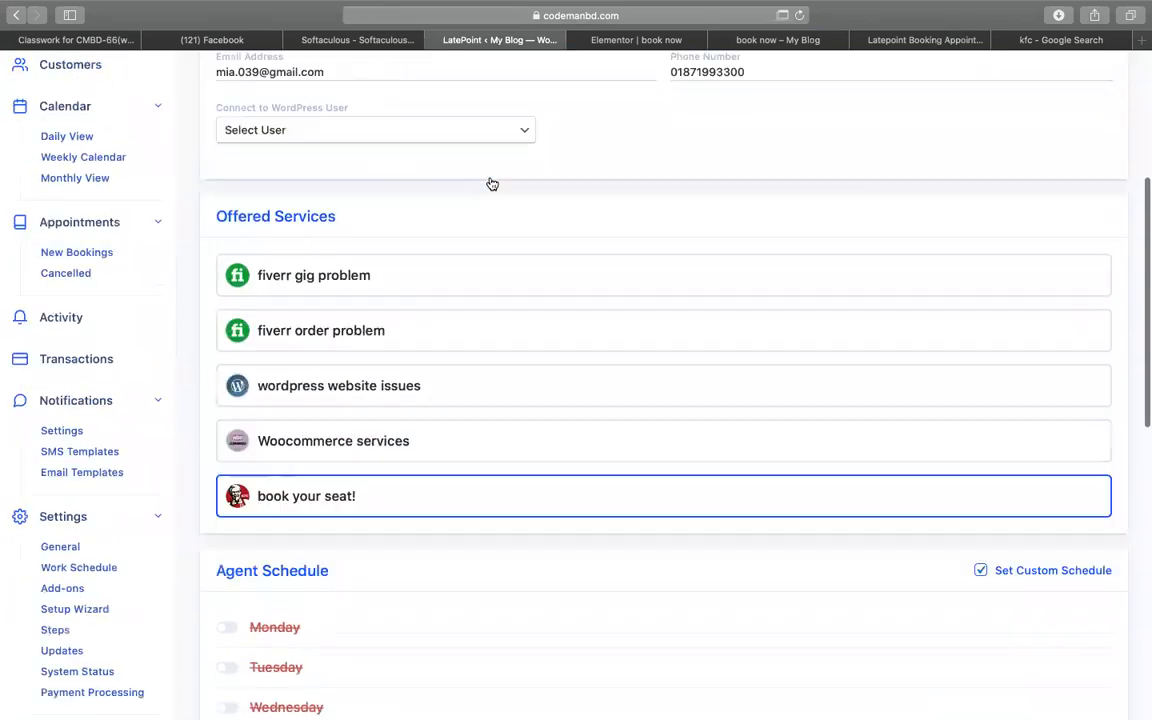
{"action": "left_click", "coordinate": [75, 257]}
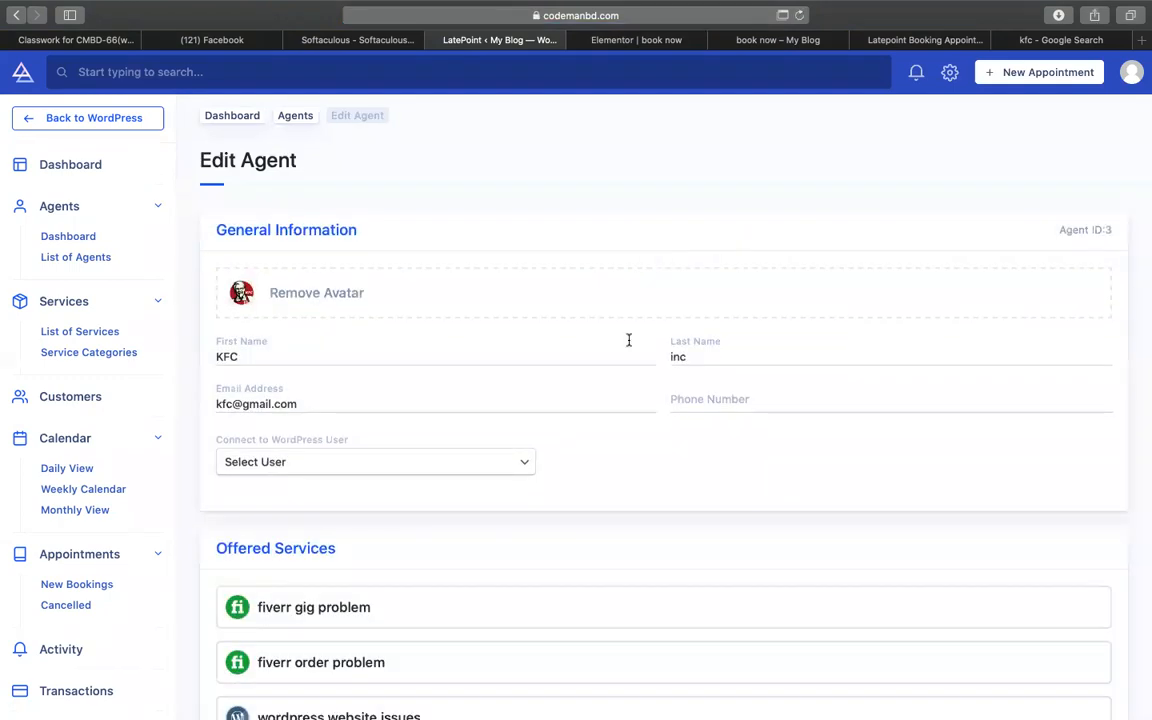
{"action": "scroll", "coordinate": [628, 340], "scroll_direction": "down", "scroll_amount": 10}
{"action": "scroll", "coordinate": [628, 344], "scroll_direction": "up", "scroll_amount": 4}
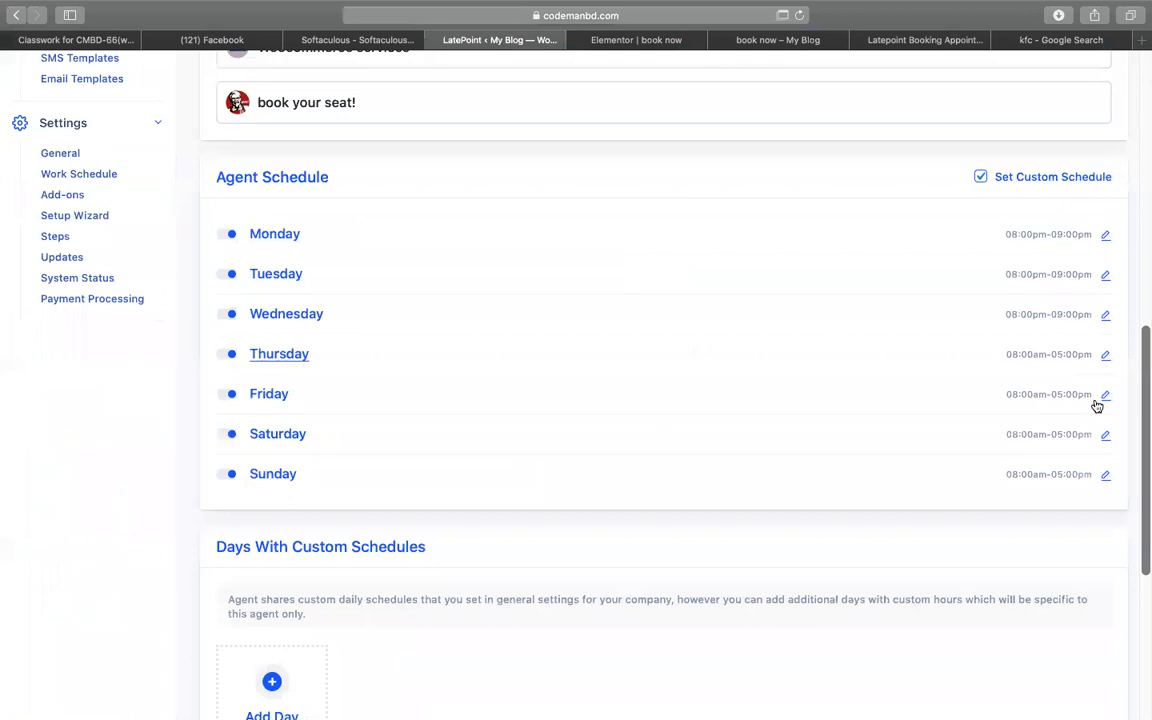
{"action": "left_click", "coordinate": [227, 401]}
- Make KFC inc offer the 'book your seat!' service instead of fiverr gig problem and save
{"action": "scroll", "coordinate": [548, 396], "scroll_direction": "up", "scroll_amount": 3}
{"action": "scroll", "coordinate": [471, 373], "scroll_direction": "up", "scroll_amount": 15}
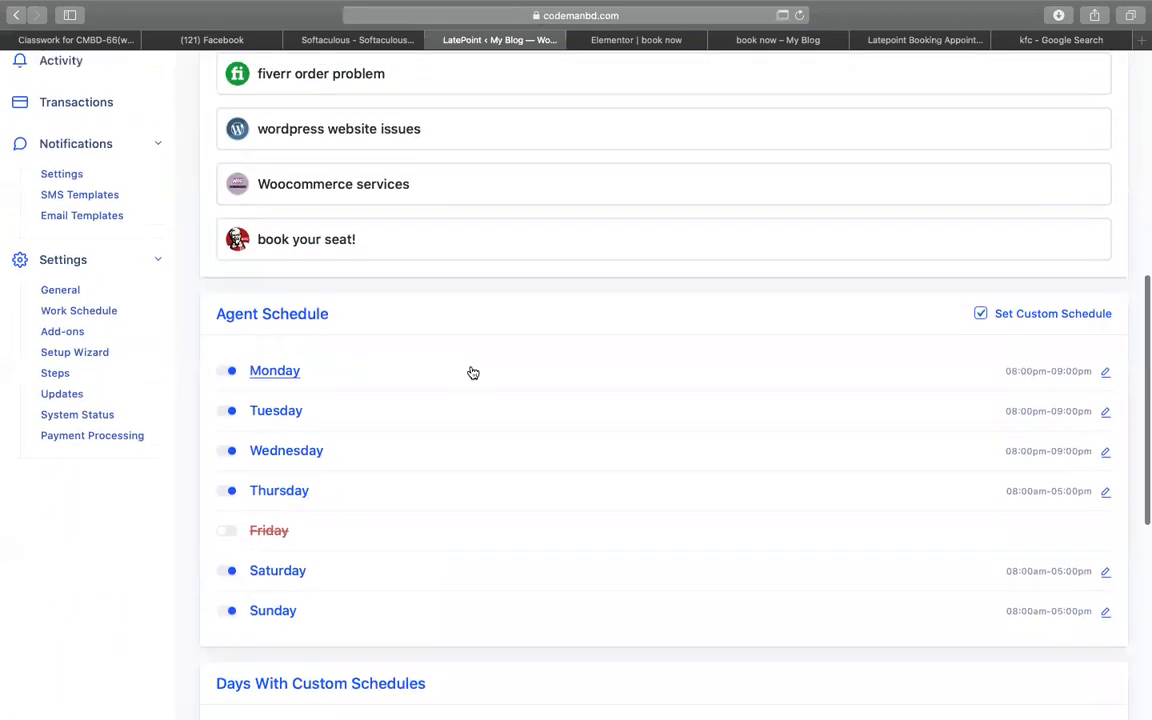
{"action": "scroll", "coordinate": [470, 371], "scroll_direction": "up", "scroll_amount": 1}
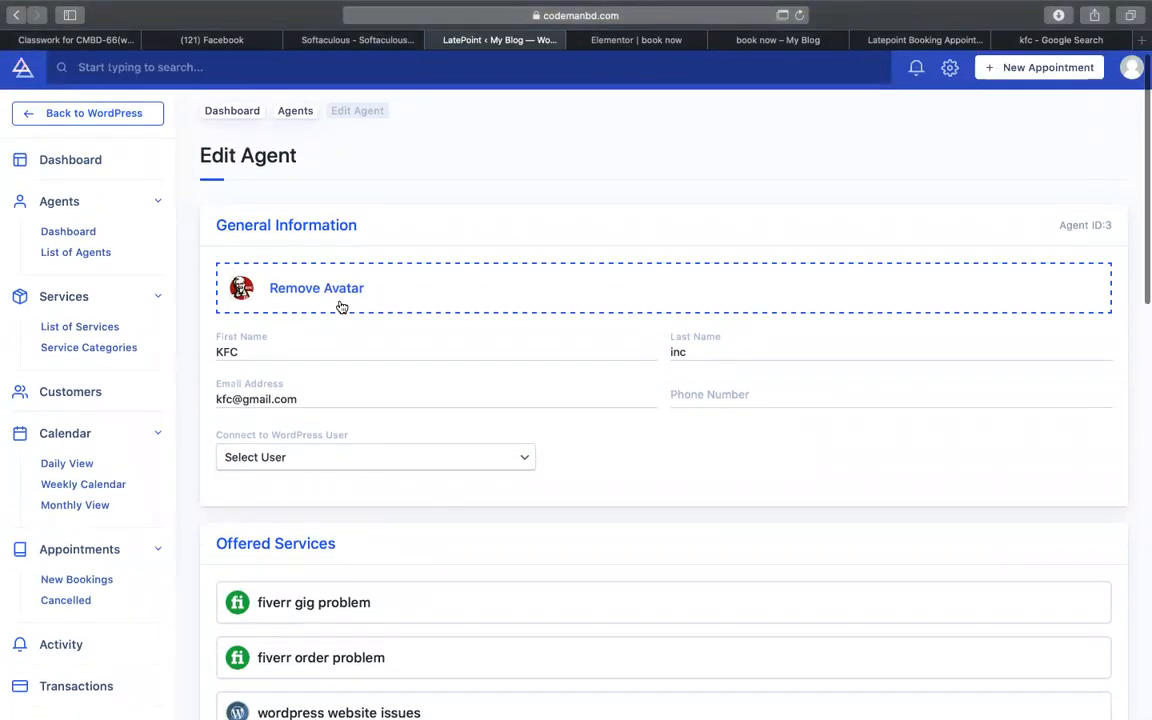
{"action": "scroll", "coordinate": [476, 327], "scroll_direction": "down", "scroll_amount": 8}
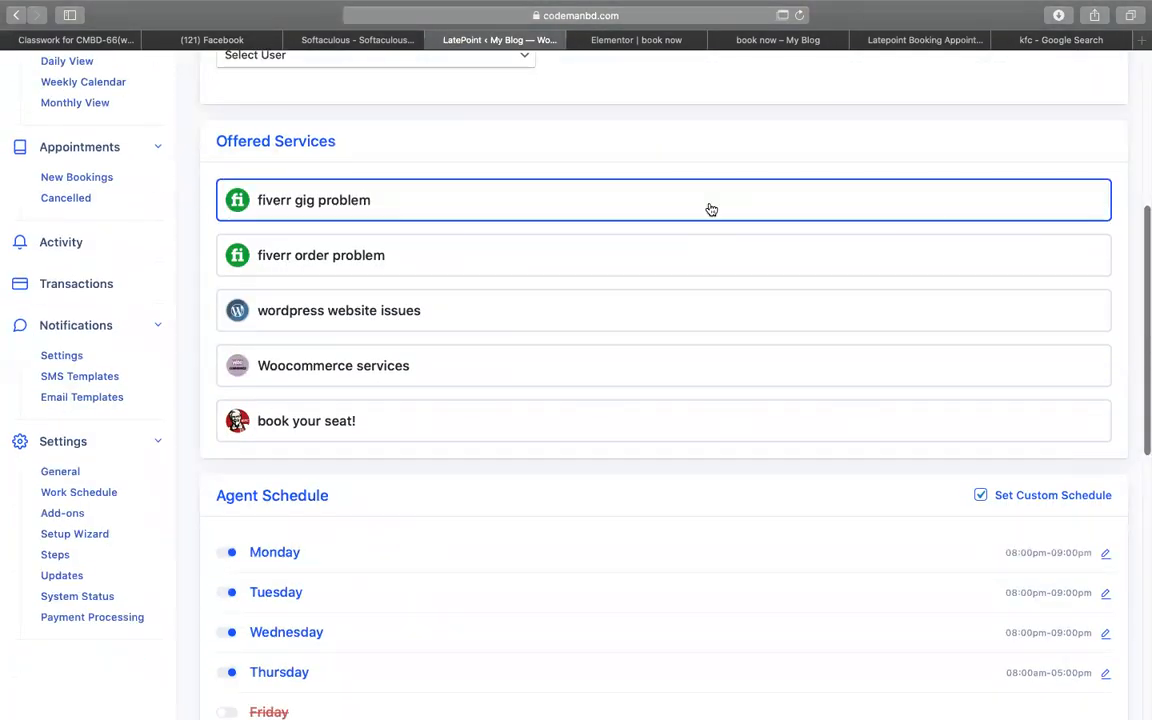
{"action": "left_click", "coordinate": [617, 210]}
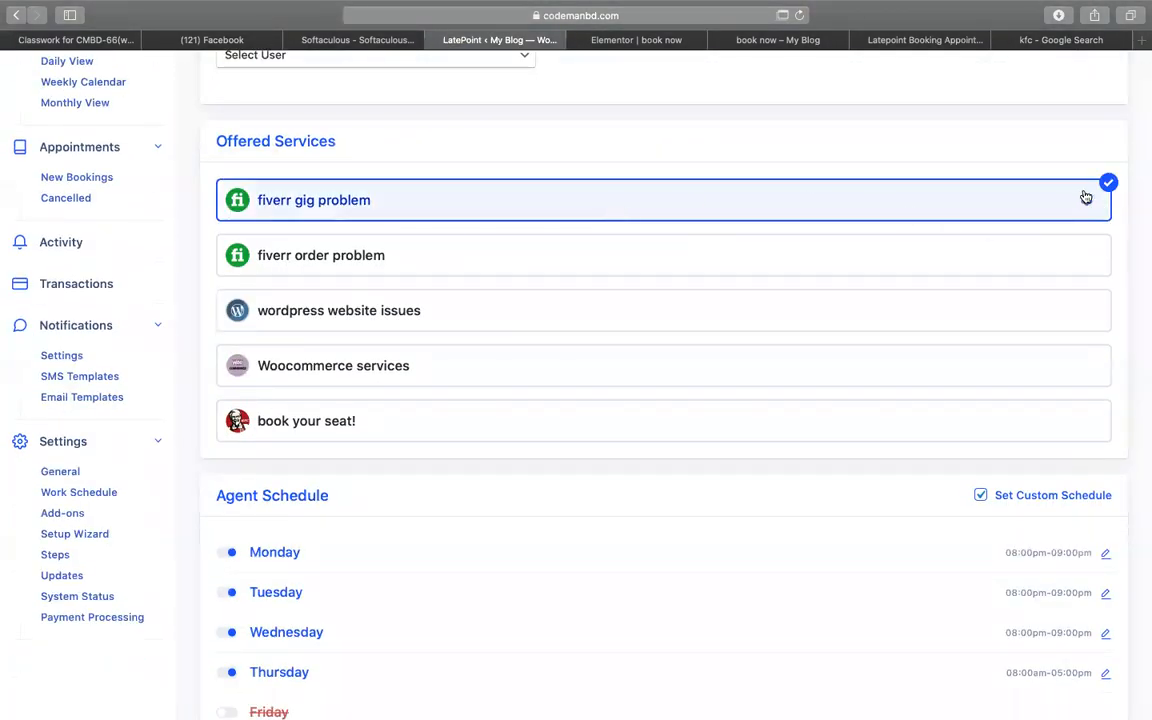
{"action": "left_click", "coordinate": [977, 196]}
{"action": "left_click", "coordinate": [413, 428]}
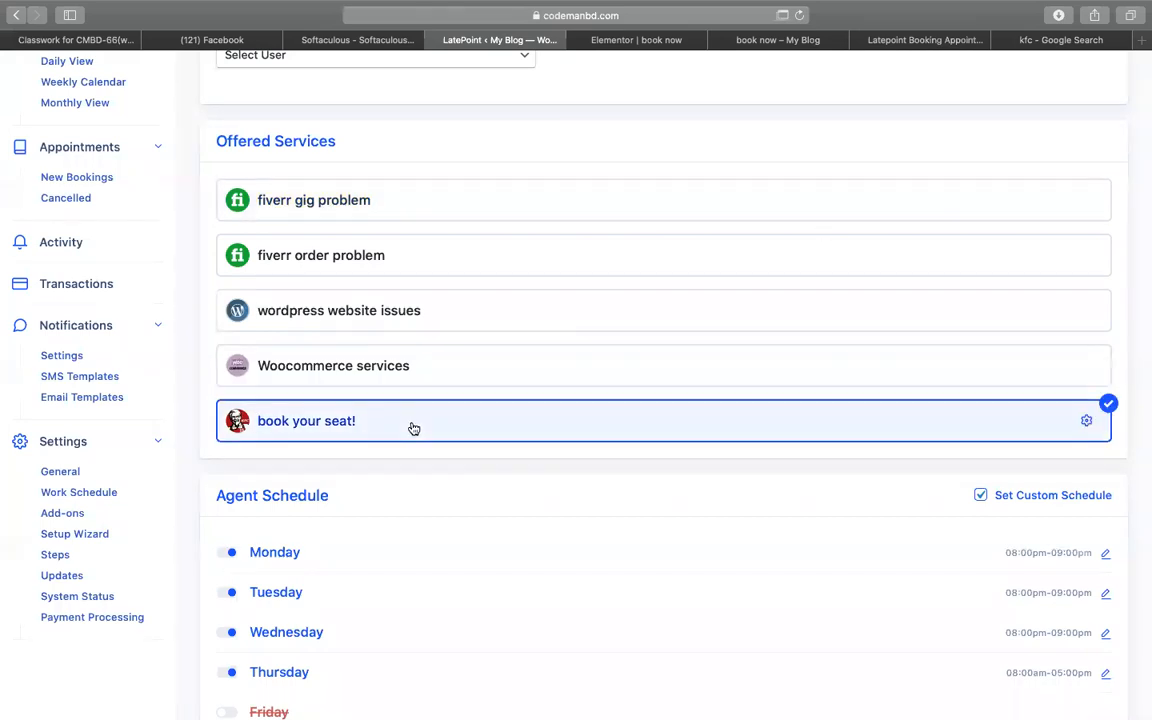
{"action": "scroll", "coordinate": [413, 428], "scroll_direction": "down", "scroll_amount": 10}
{"action": "left_click", "coordinate": [245, 672]}
{"action": "scroll", "coordinate": [663, 309], "scroll_direction": "down", "scroll_amount": 5}
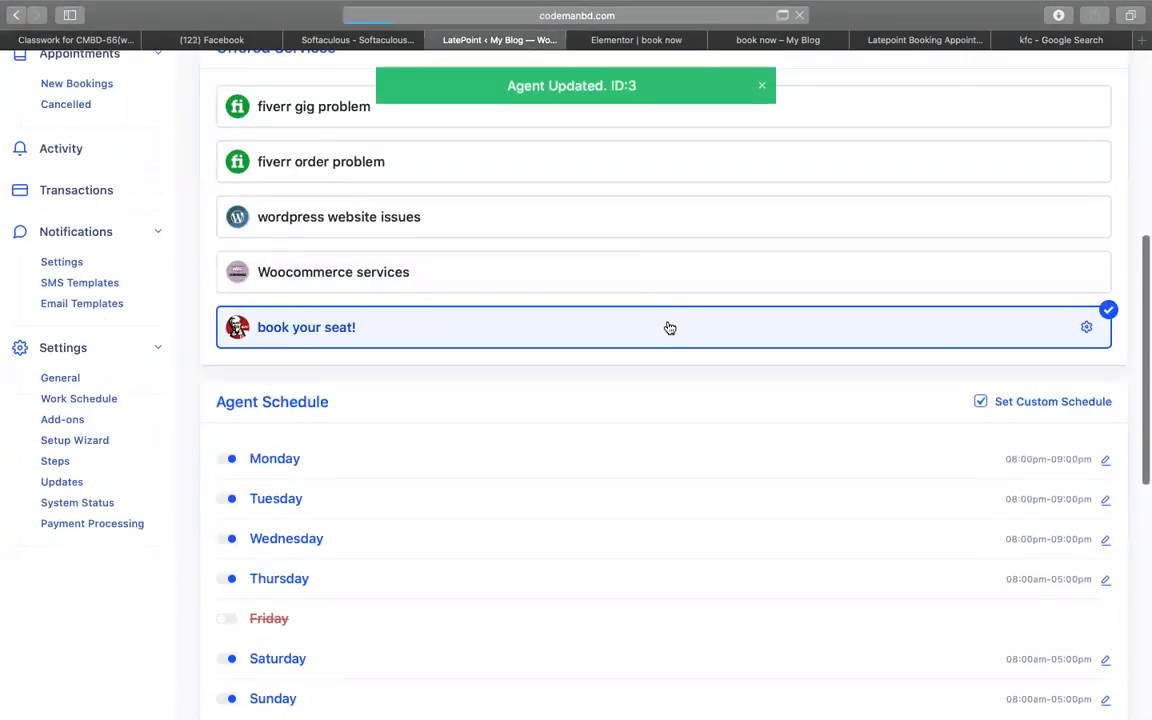
{"action": "left_click", "coordinate": [636, 57]}
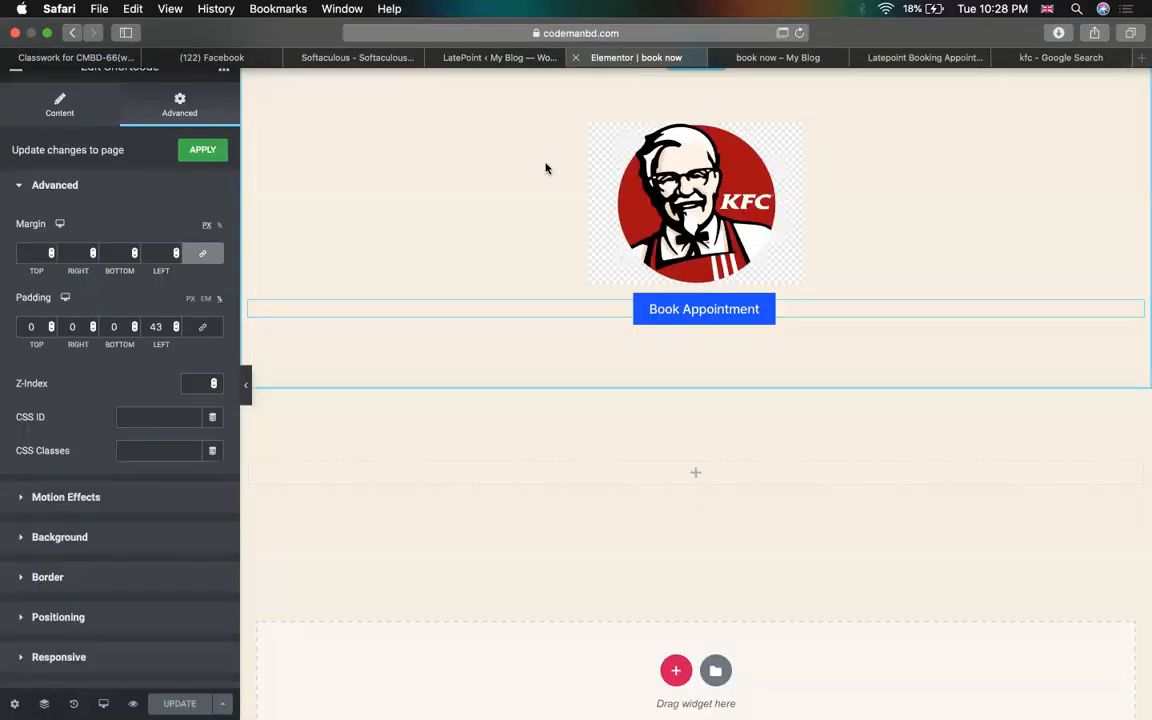
{"action": "left_click", "coordinate": [778, 41]}
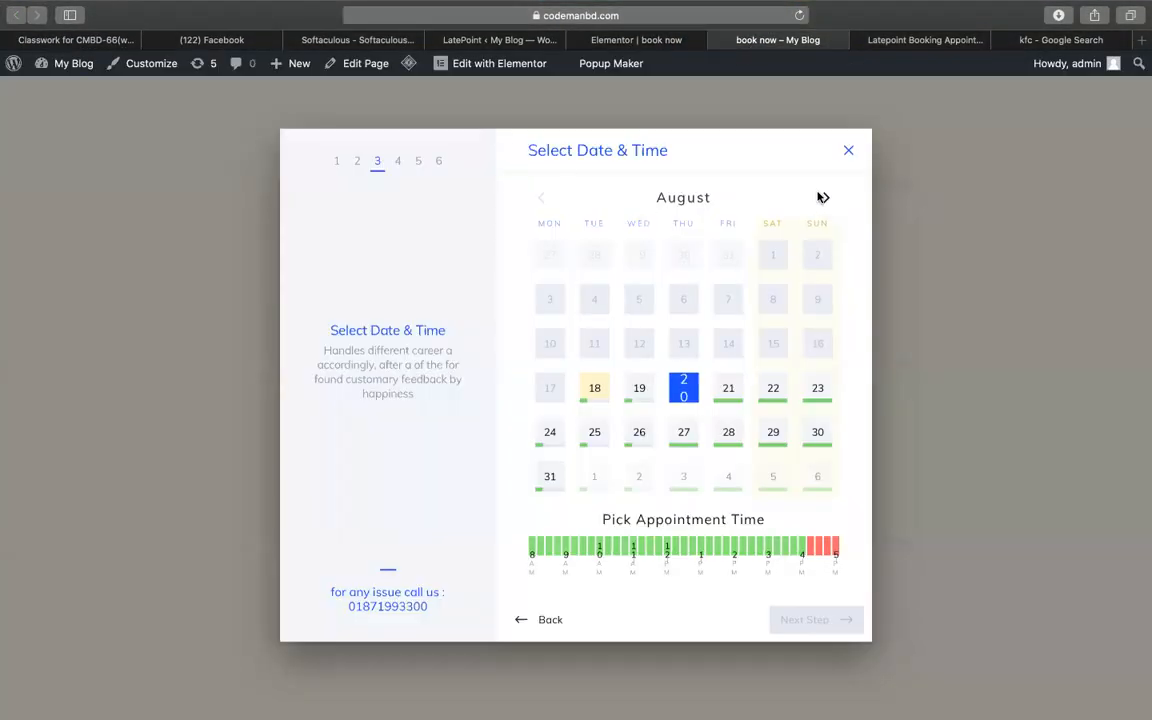
- Test the 01:45 pm slot on 20 August, go back to the calendar, and reveal the page URL
{"action": "left_click", "coordinate": [727, 546]}
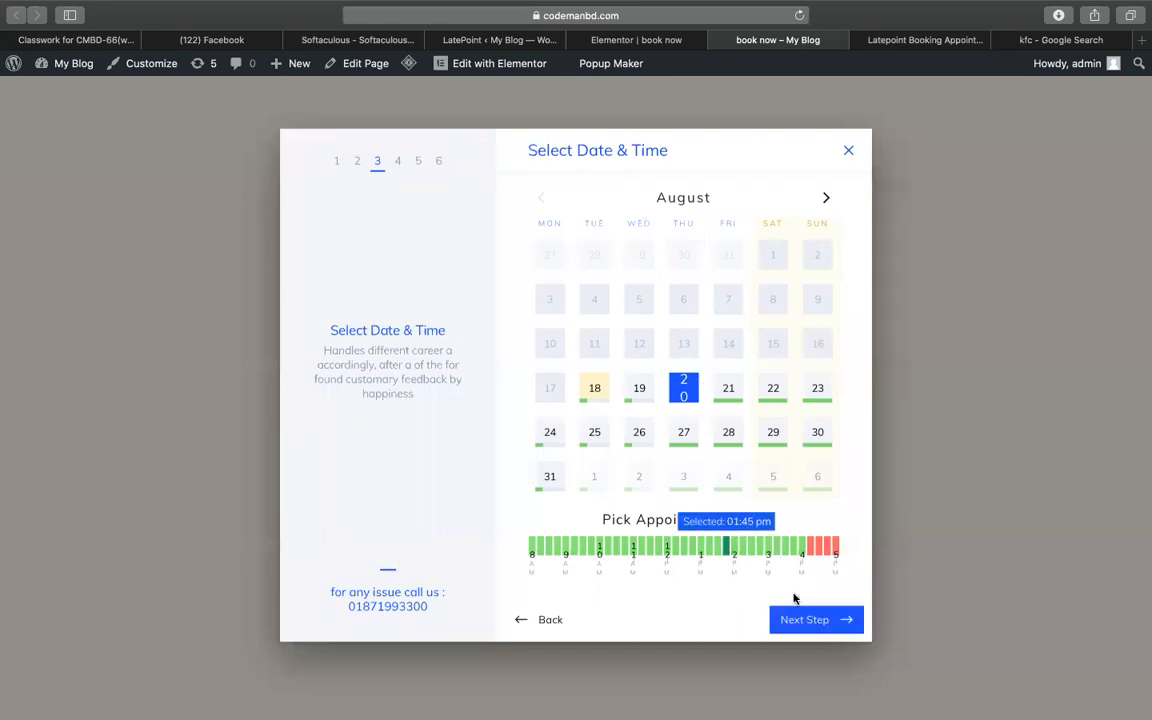
{"action": "left_click", "coordinate": [806, 621]}
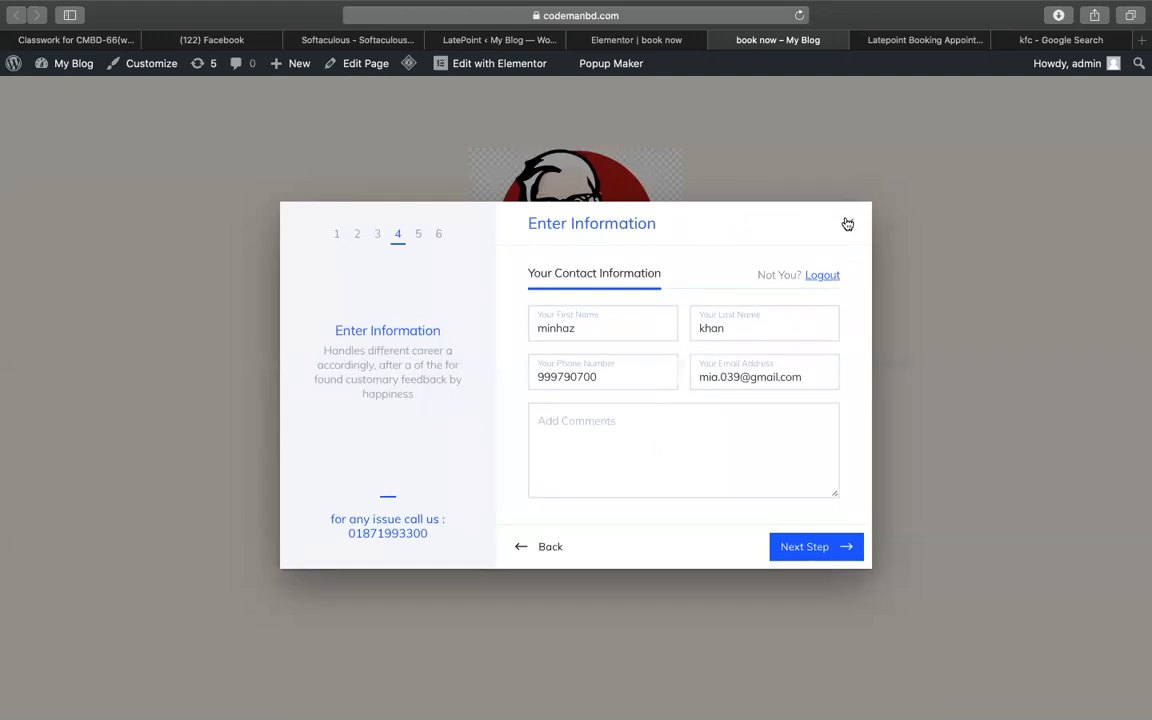
{"action": "left_click", "coordinate": [527, 553]}
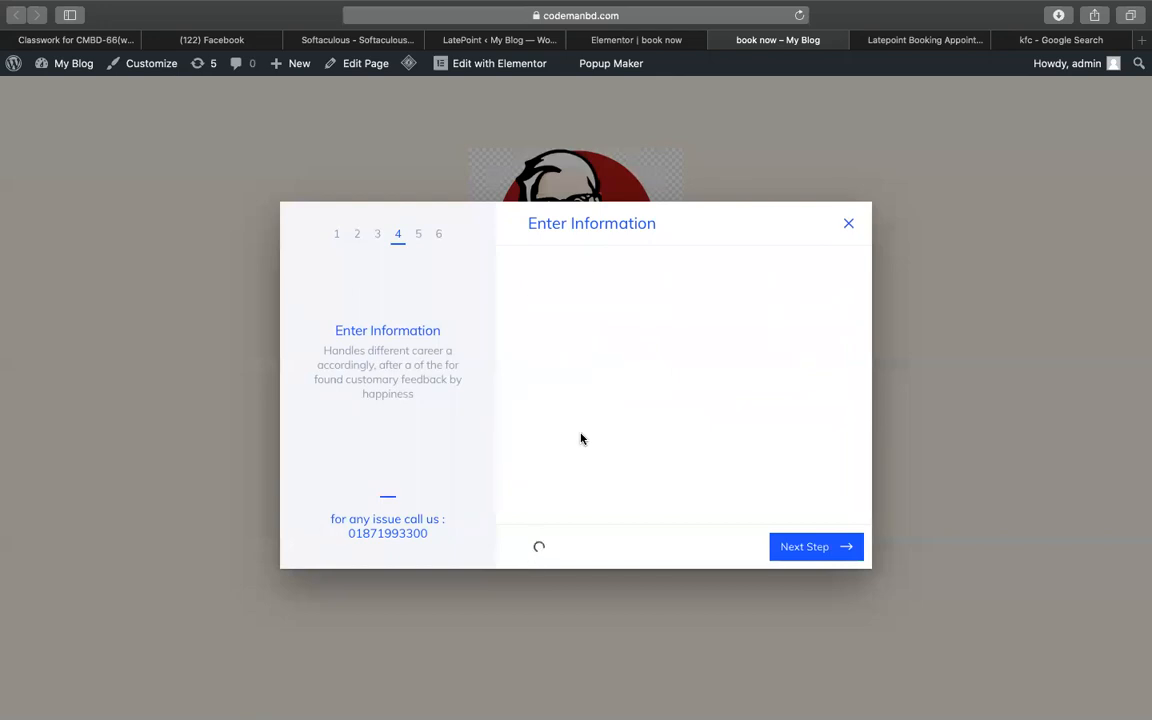
{"action": "left_click", "coordinate": [547, 32]}
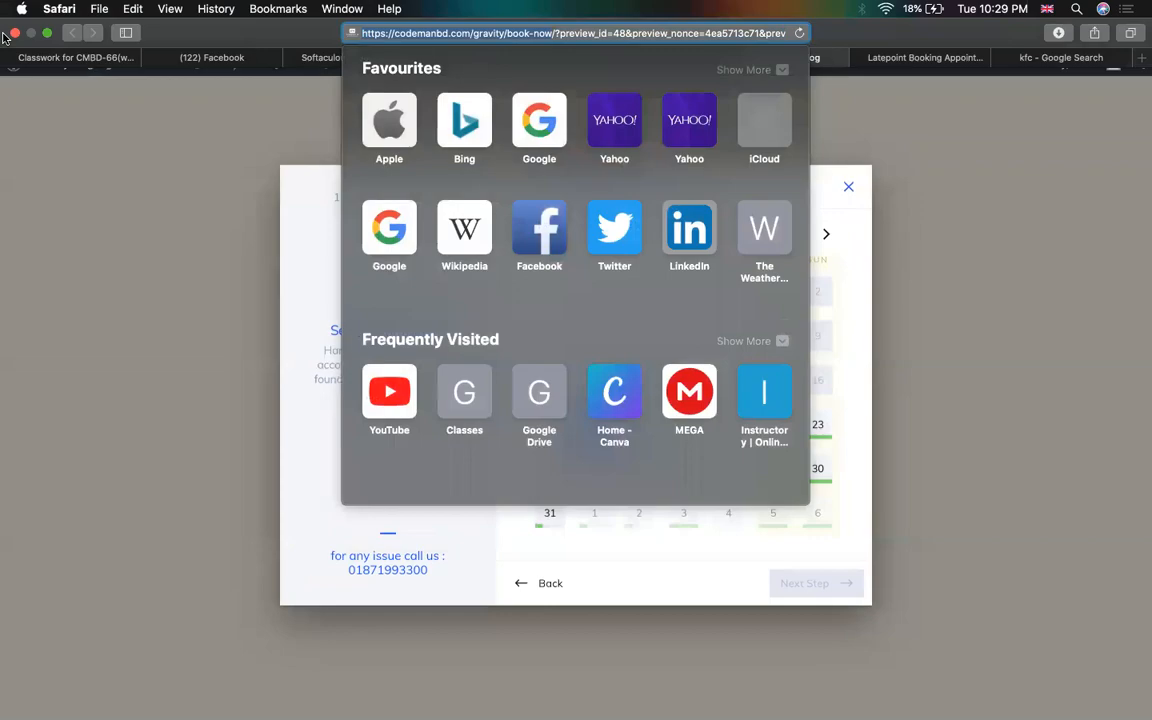
- Load the book now page address in Chrome
{"action": "key", "text": "ctrl+Left"}
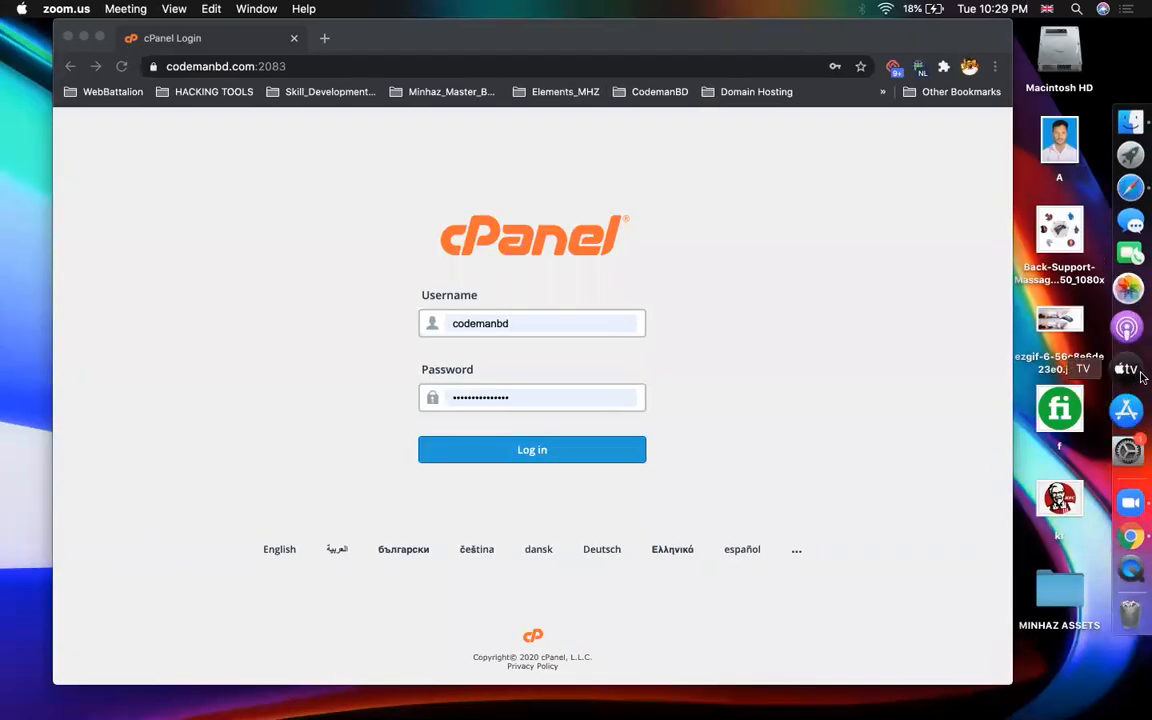
{"action": "left_click", "coordinate": [100, 330]}
{"action": "left_click", "coordinate": [331, 68]}
{"action": "type", "text": "https://codemanbd.com/gravity/book-now"}
{"action": "key", "text": "Return"}
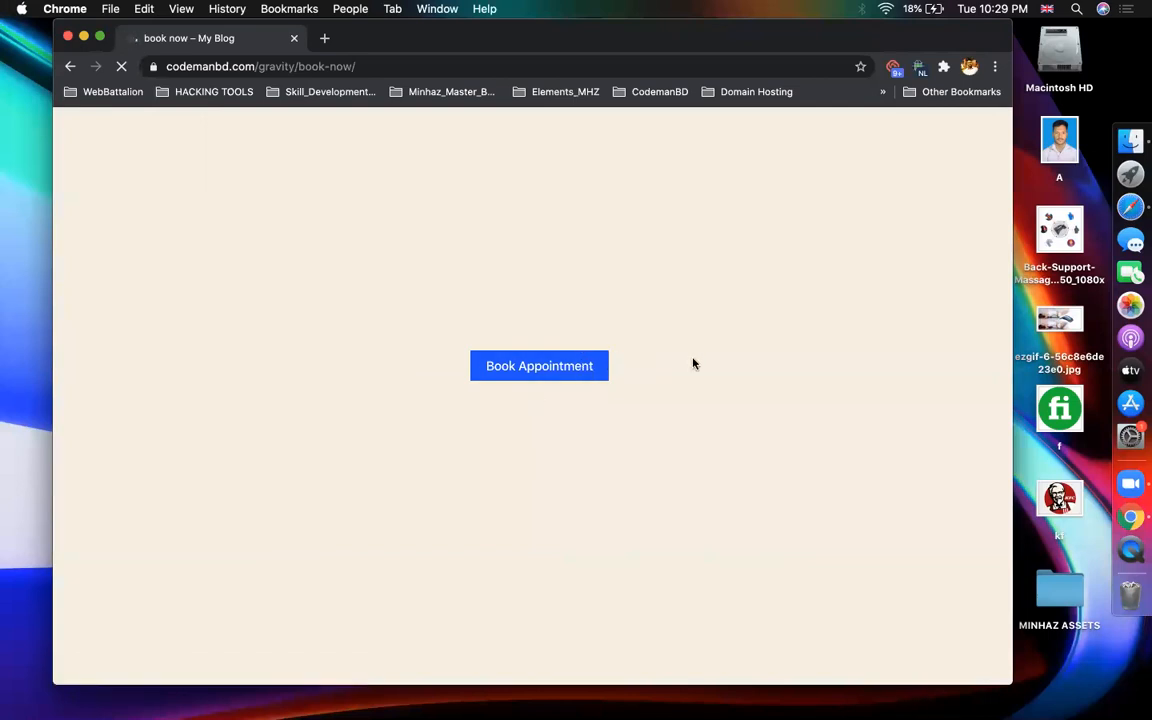
- Inspect the Book Appointment button in DevTools docked along the bottom
{"action": "right_click", "coordinate": [585, 366]}
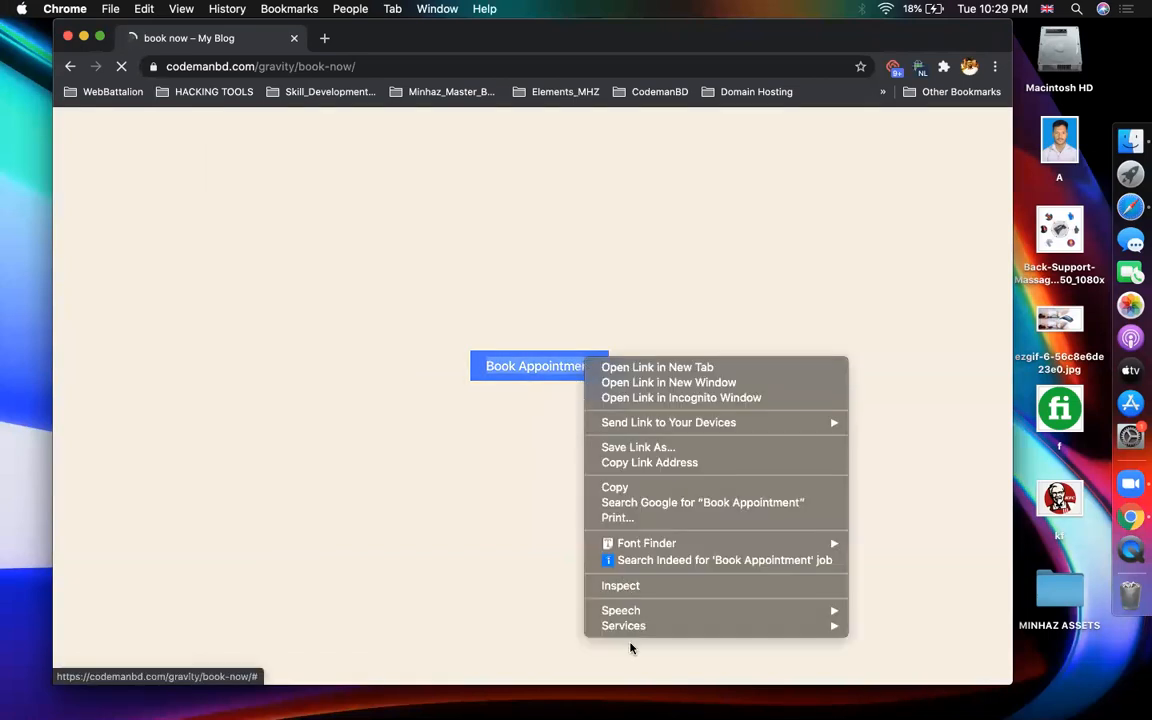
{"action": "left_click", "coordinate": [625, 586]}
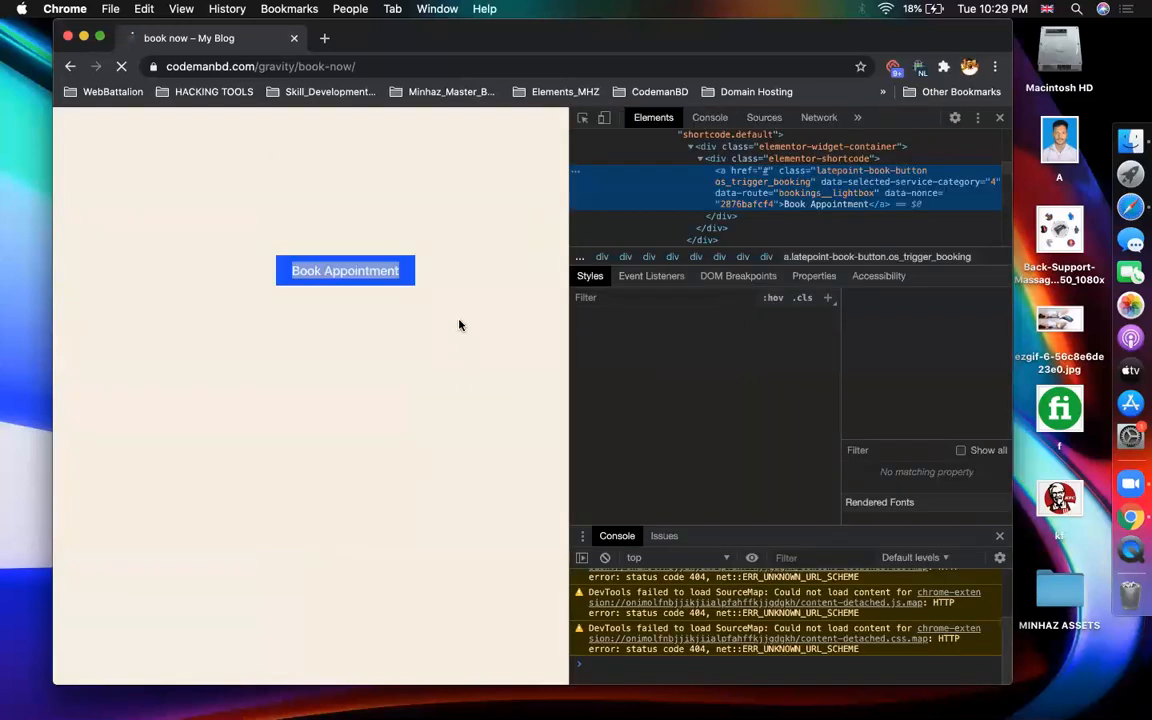
{"action": "left_click", "coordinate": [977, 117]}
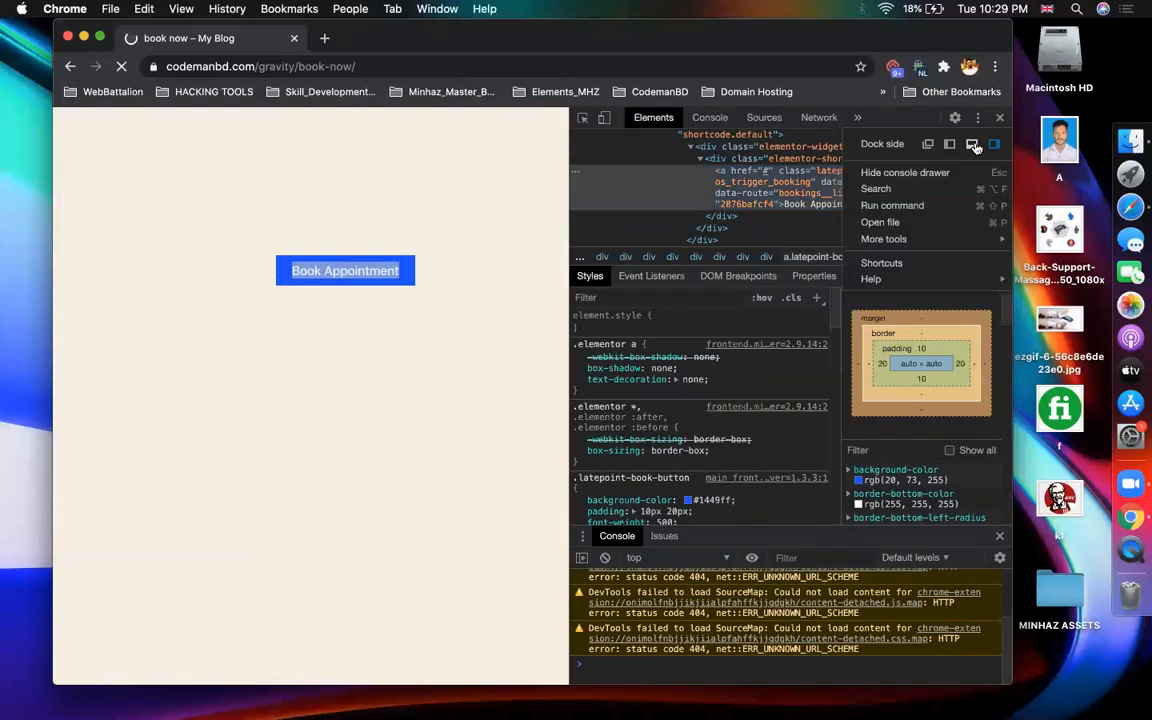
{"action": "left_click", "coordinate": [972, 145]}
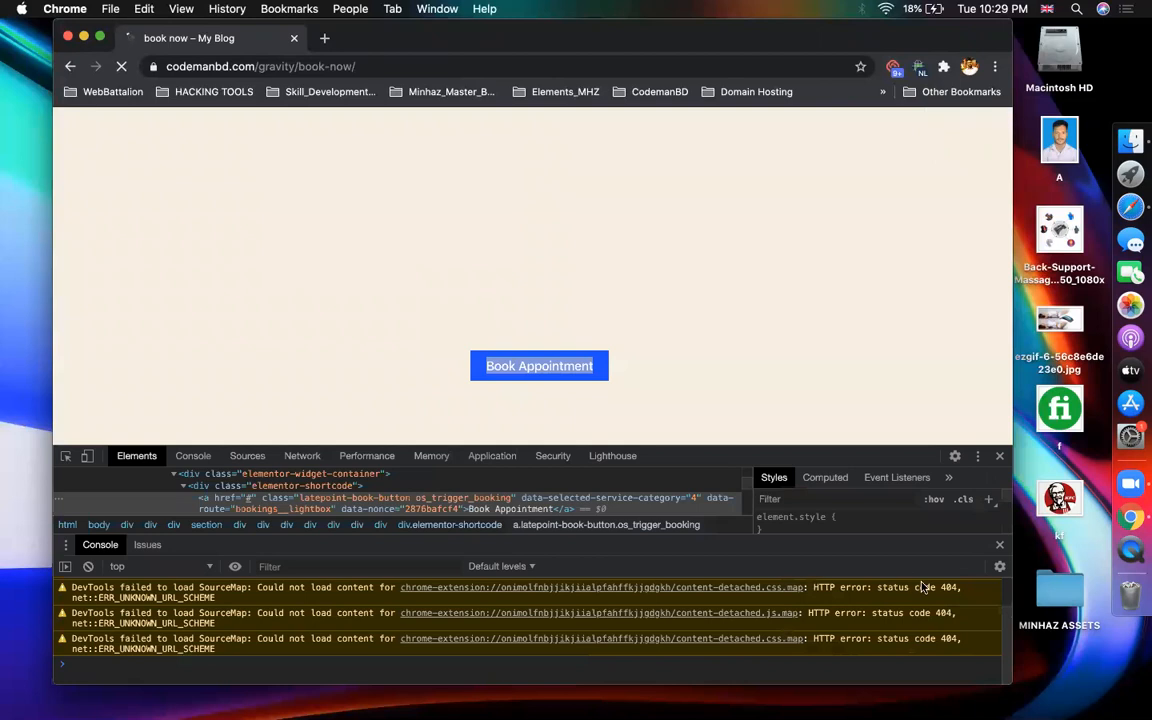
{"action": "left_click", "coordinate": [999, 546]}
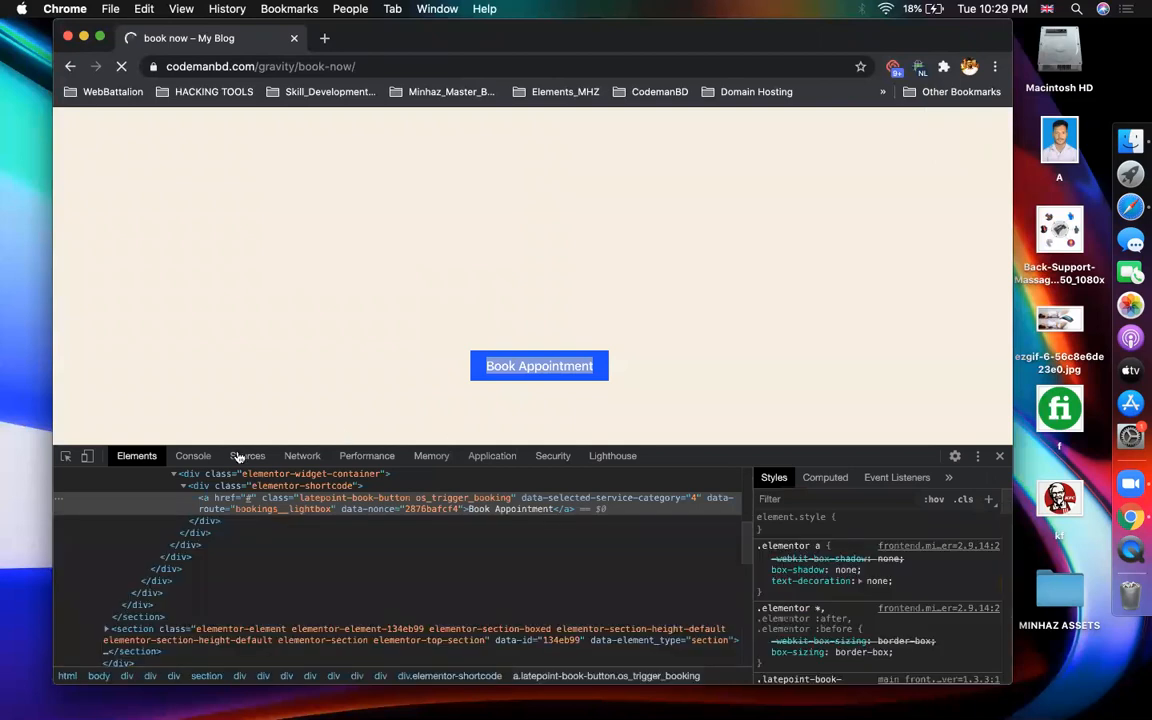
{"action": "left_click", "coordinate": [67, 459]}
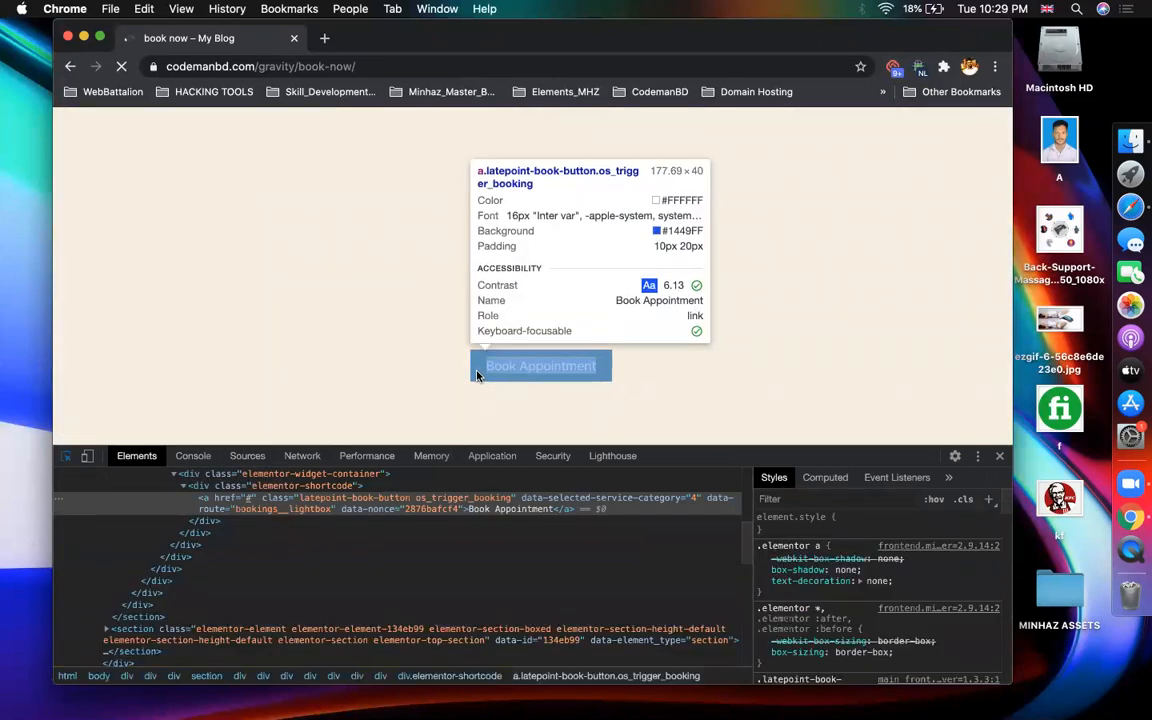
{"action": "left_click", "coordinate": [478, 375]}
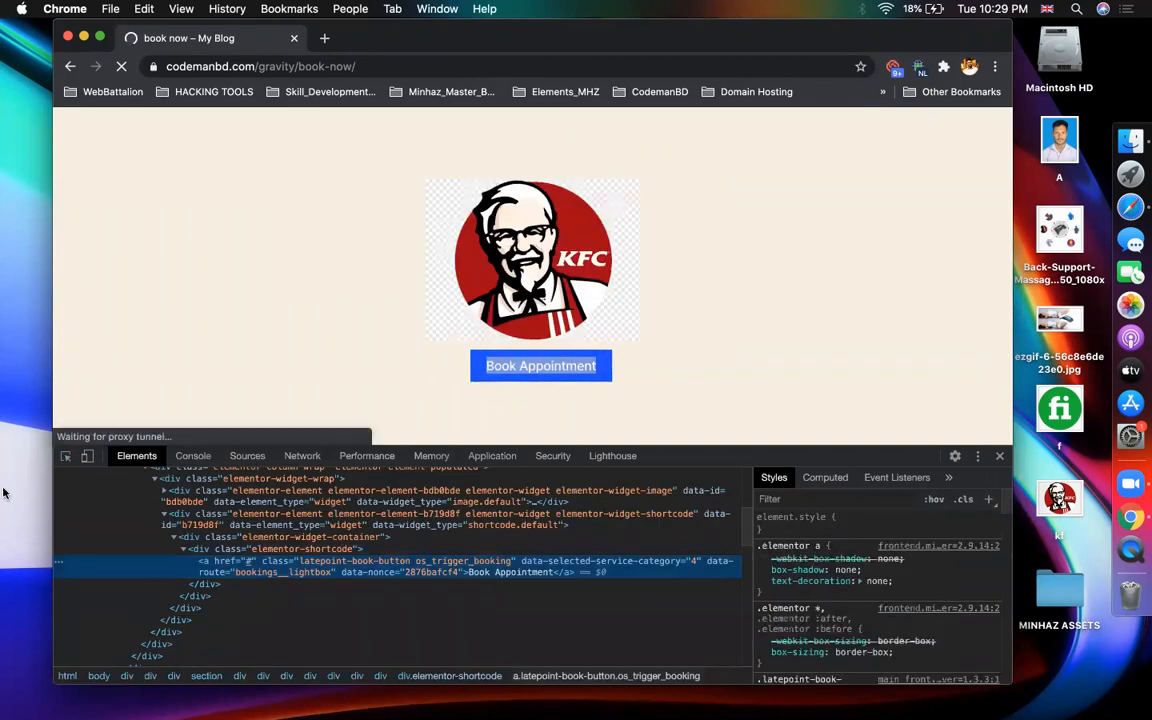
{"action": "left_click", "coordinate": [65, 456]}
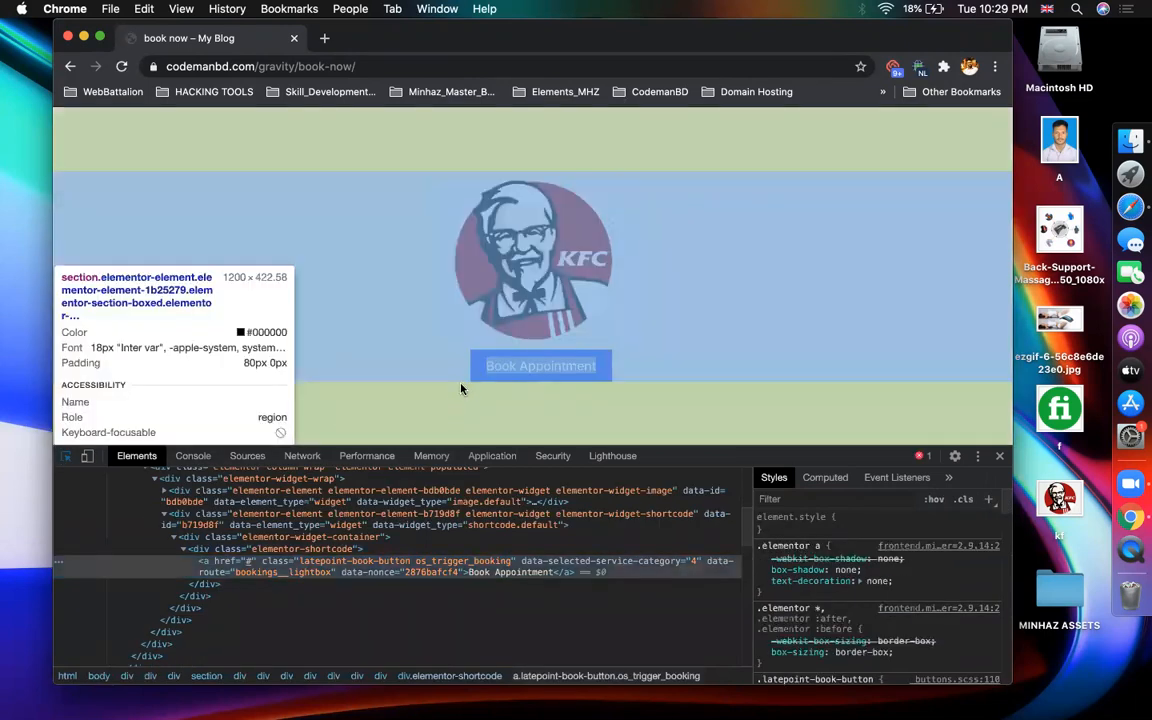
{"action": "left_click", "coordinate": [478, 378]}
{"action": "scroll", "coordinate": [790, 580], "scroll_direction": "down", "scroll_amount": 3}
{"action": "scroll", "coordinate": [800, 590], "scroll_direction": "down", "scroll_amount": 1}
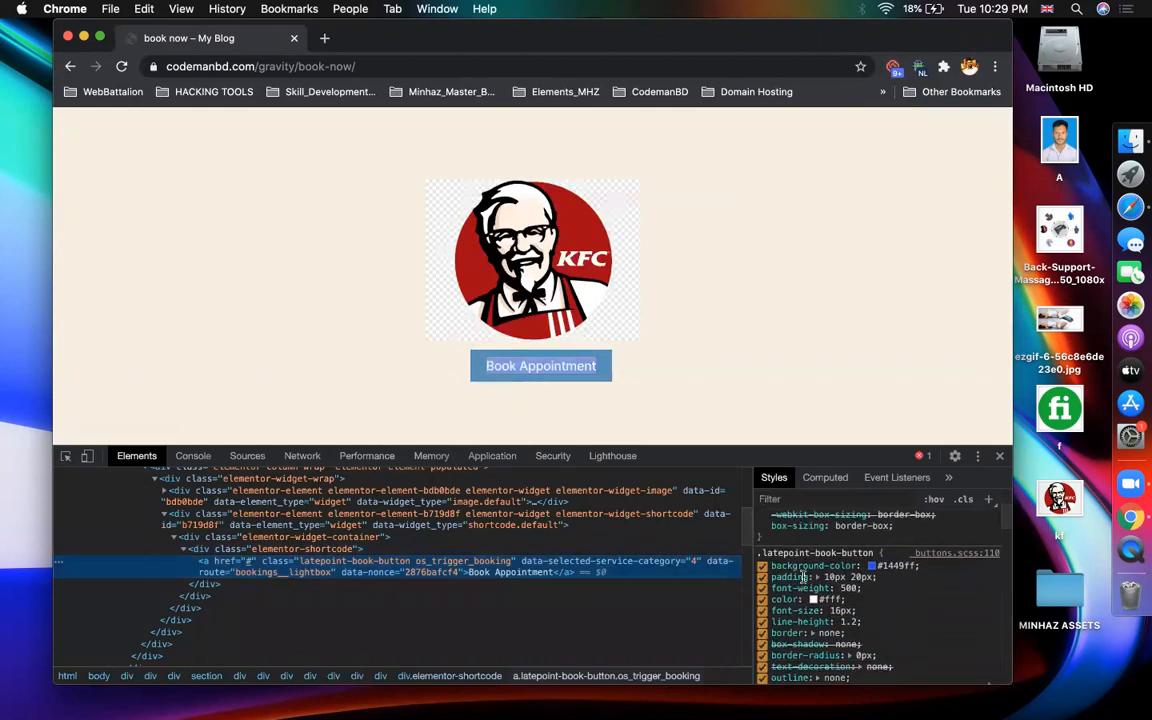
- Set the button's background-color to #ff3514 !important in the Styles pane
{"action": "left_click", "coordinate": [872, 566]}
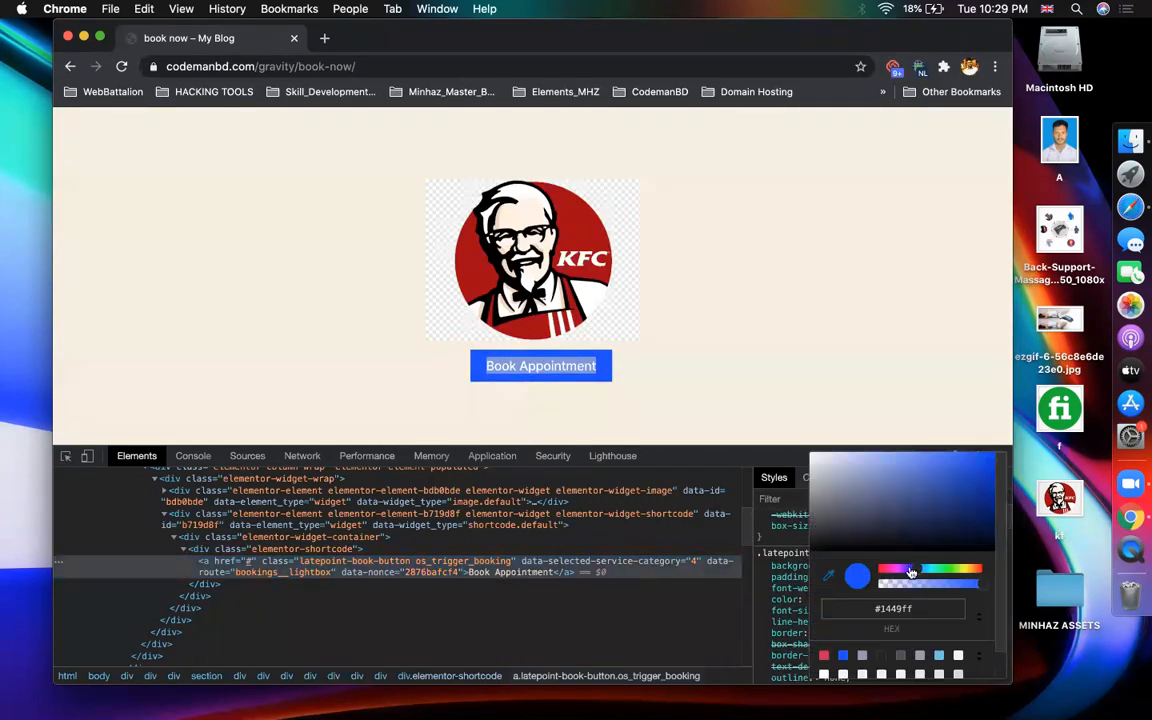
{"action": "left_click", "coordinate": [886, 570]}
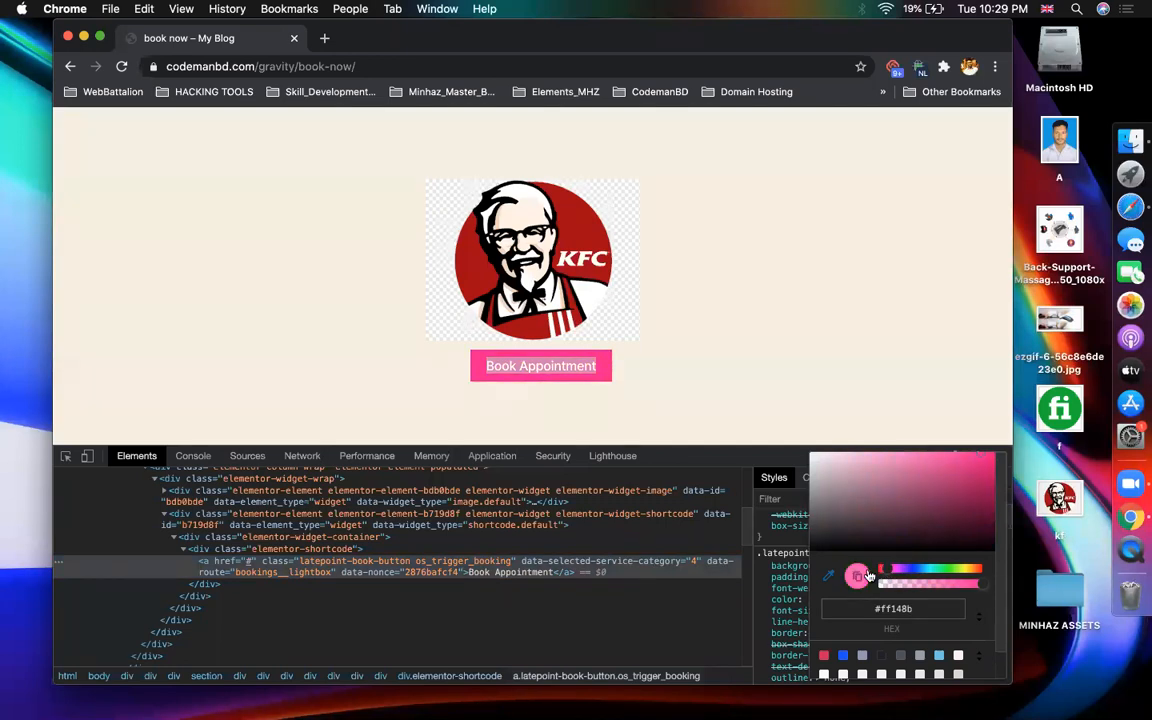
{"action": "left_click_drag", "start_coordinate": [886, 571], "coordinate": [981, 574]}
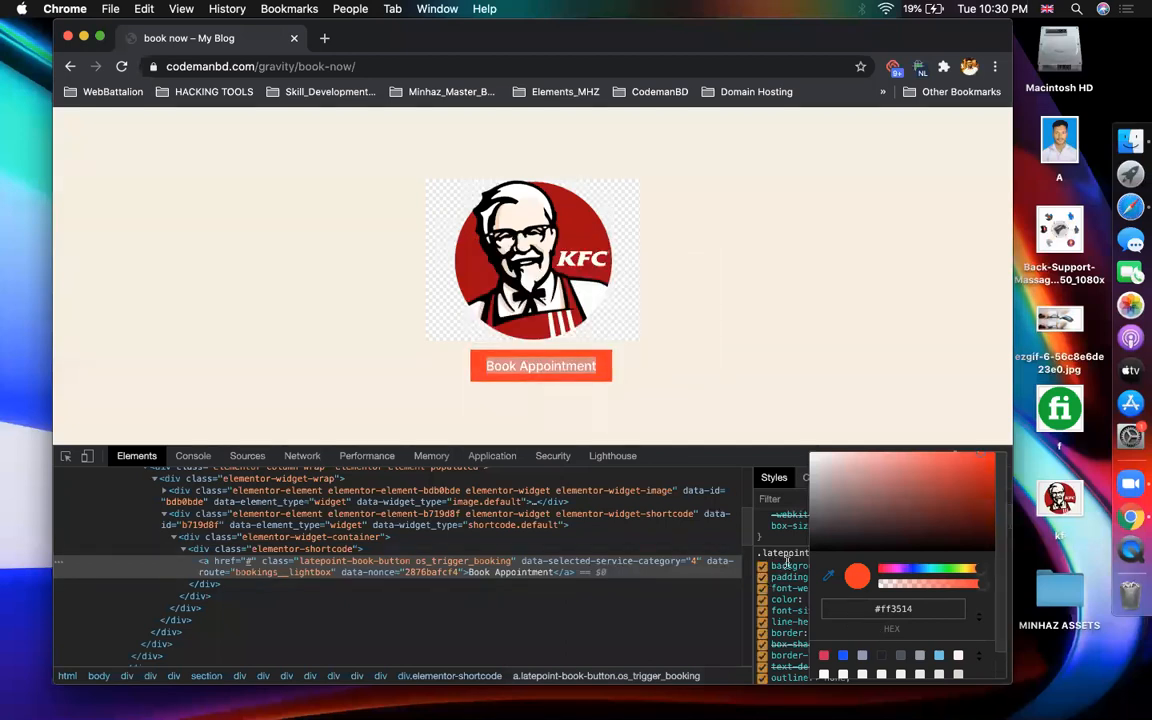
{"action": "left_click", "coordinate": [787, 562]}
{"action": "left_click", "coordinate": [899, 566]}
{"action": "key", "text": "Right"}
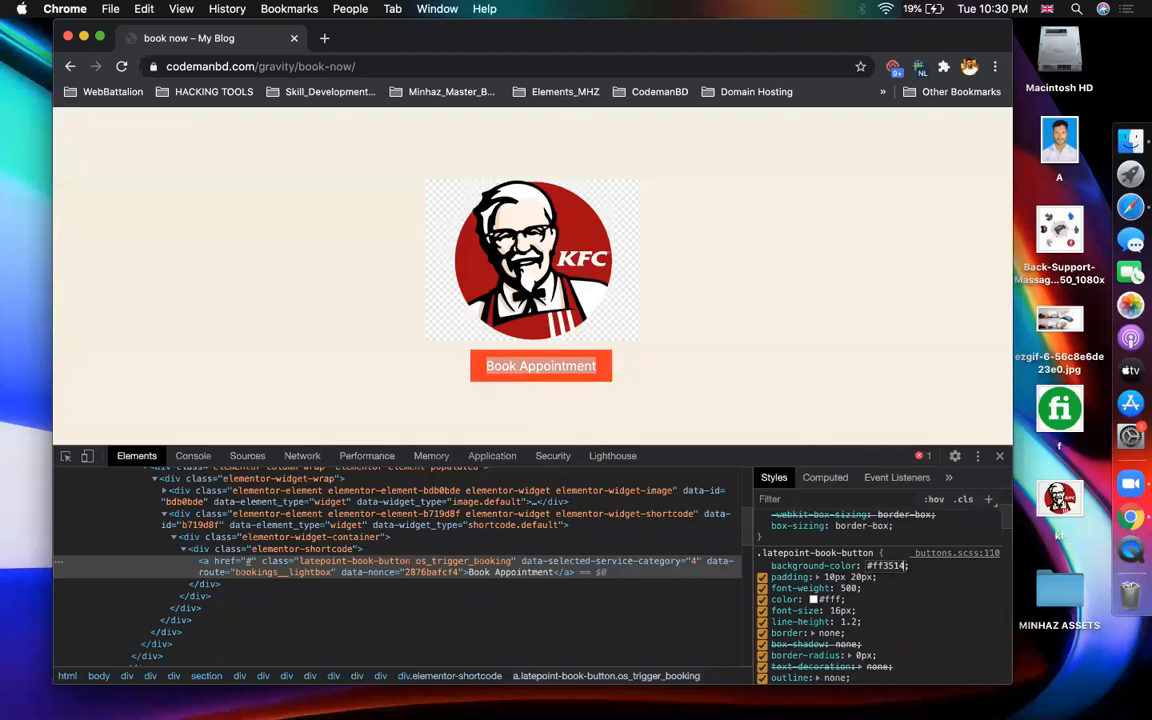
{"action": "type", "text": "!"}
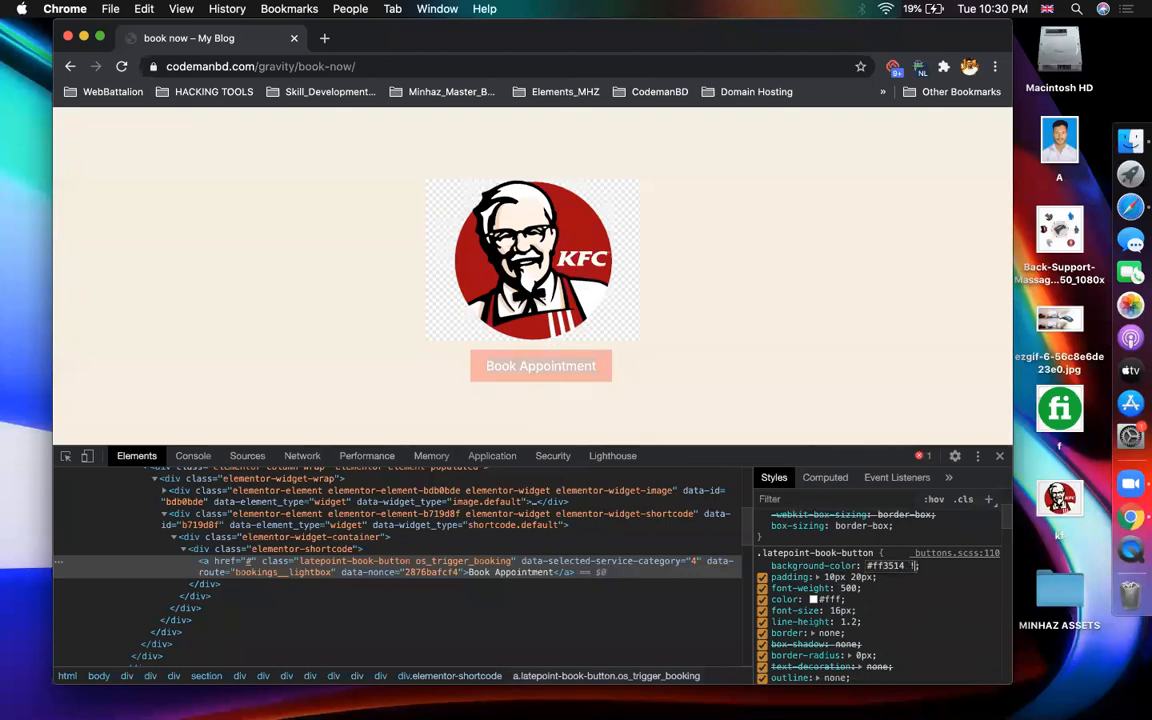
{"action": "type", "text": "i"}
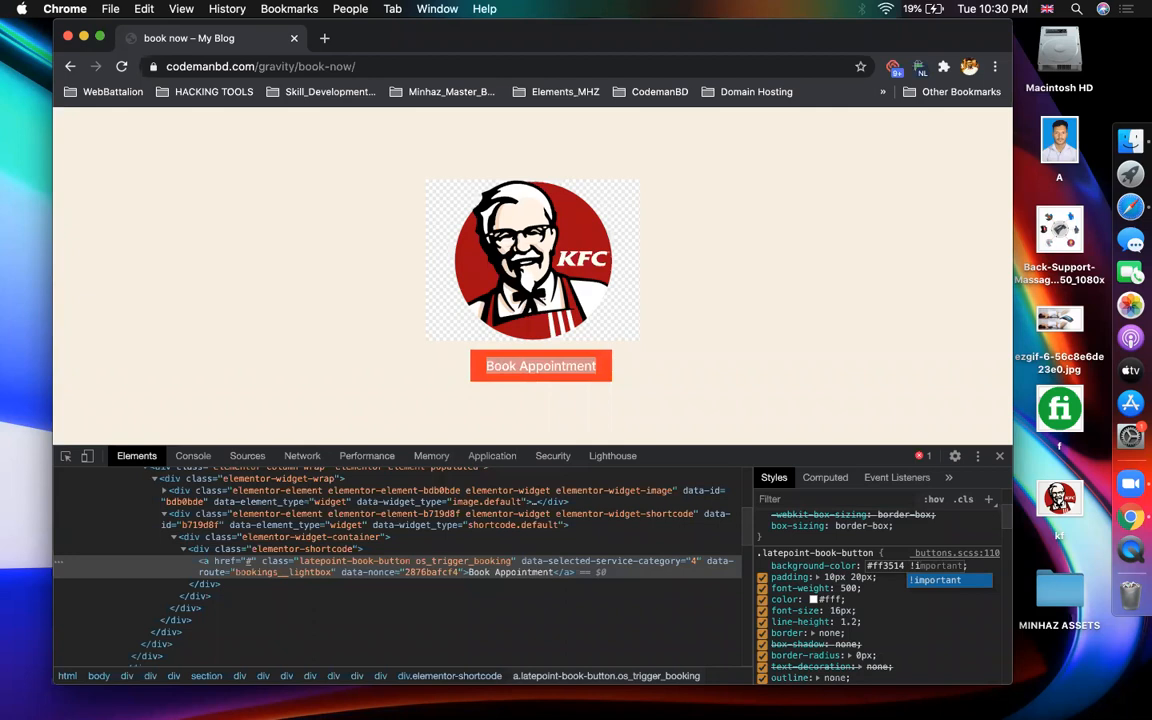
{"action": "key", "text": "Tab"}
{"action": "key", "text": "Escape"}
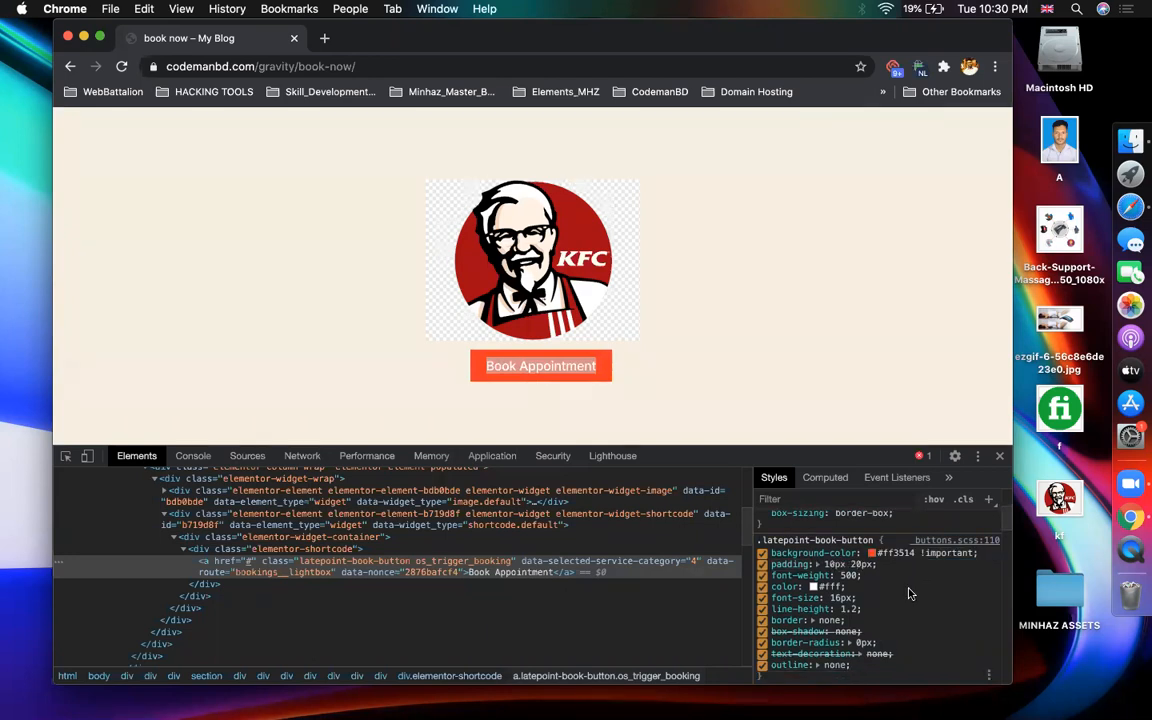
{"action": "scroll", "coordinate": [773, 672], "scroll_direction": "down", "scroll_amount": 1}
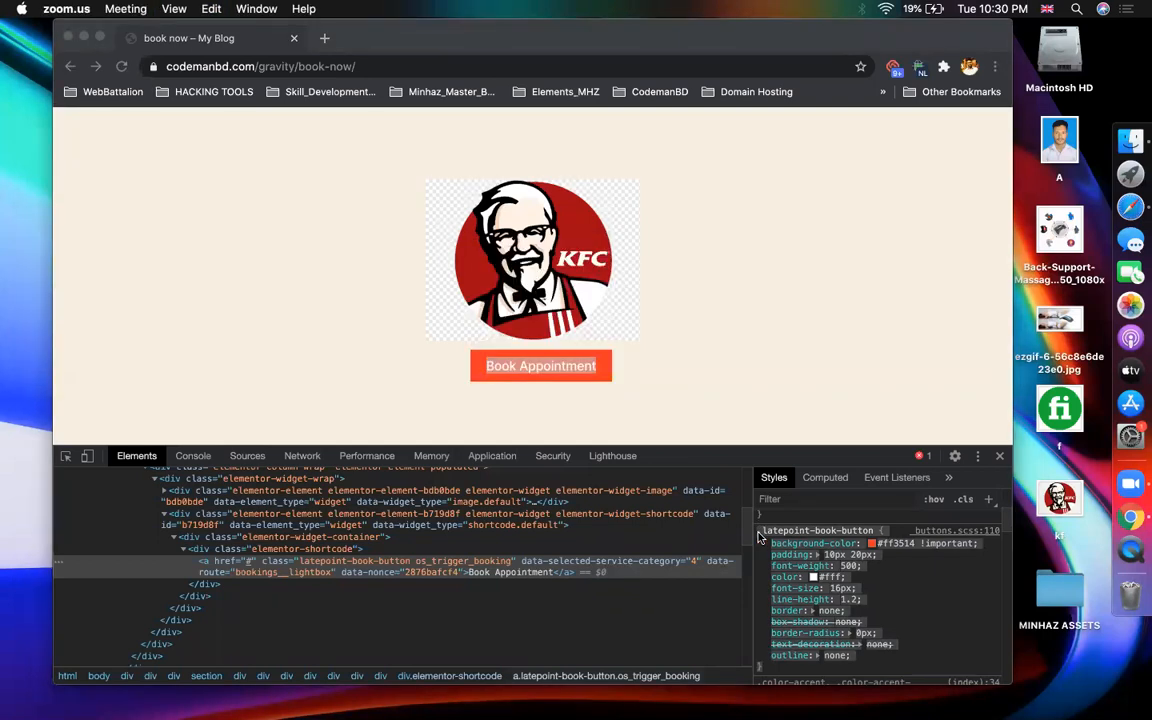
- Close the booking popup and open the Customizer's Additional CSS section
{"action": "left_click", "coordinate": [1130, 207]}
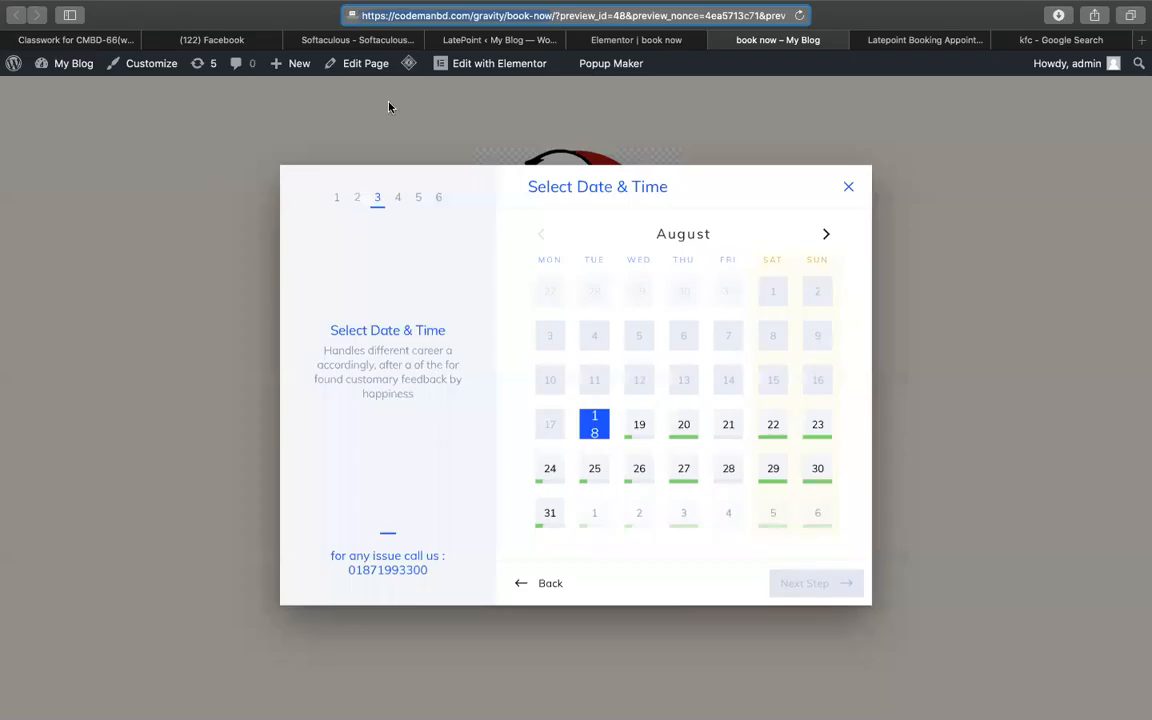
{"action": "left_click", "coordinate": [849, 187]}
{"action": "left_click", "coordinate": [138, 72]}
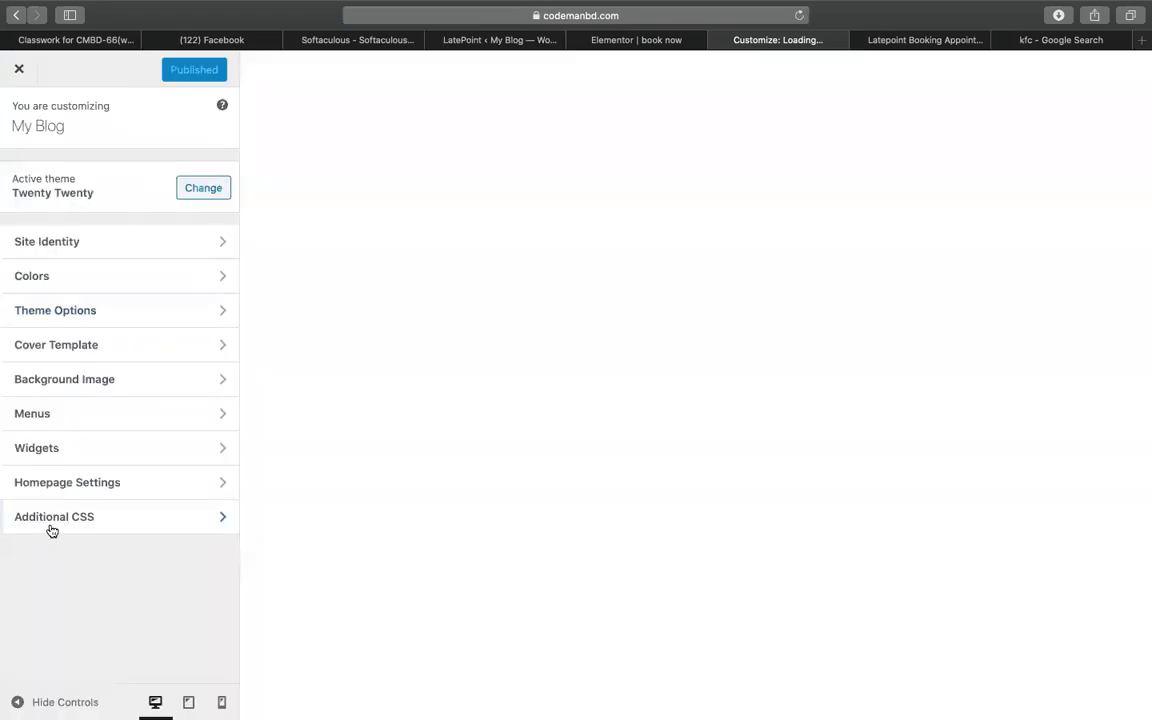
{"action": "left_click", "coordinate": [52, 517]}
- Paste the .latepoint-book-button rule, keep only background-color #ff3514 !important, and publish
{"action": "left_click", "coordinate": [113, 494]}
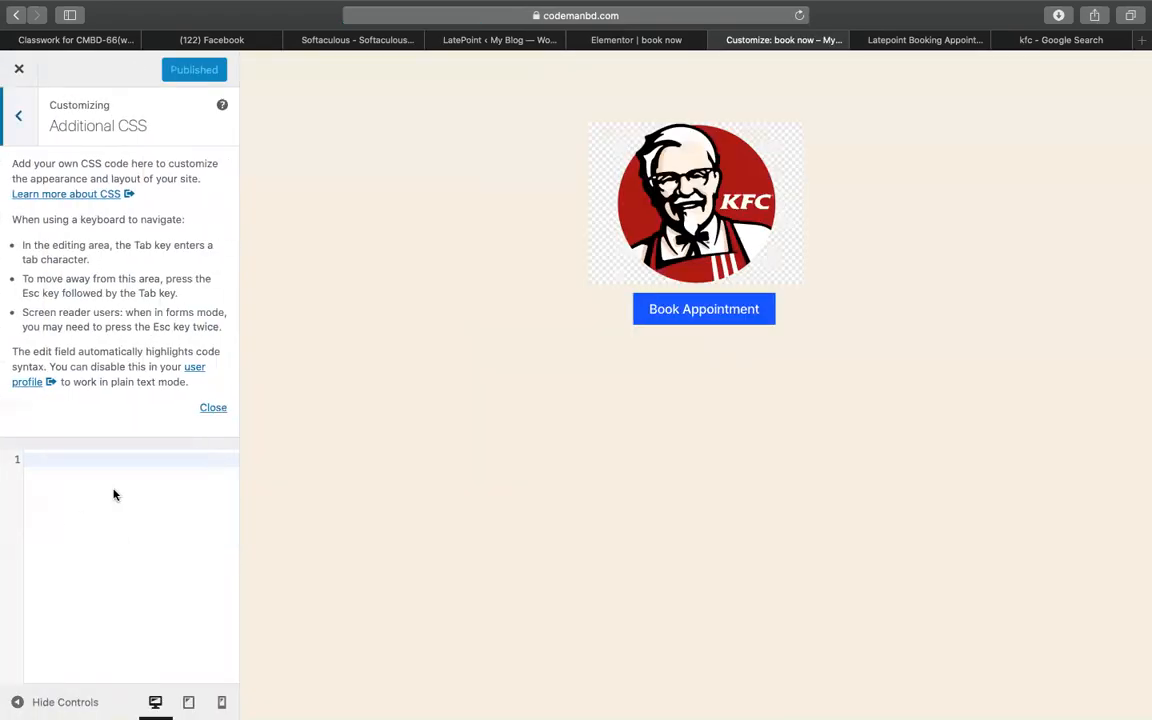
{"action": "type", "text": ".latepoint-book-button {     background-color: #ff3514 !important;     padding: 10px 20px;     font-weight: 500;     color: #fff;     font-size: 16px;     line-height: 1.2;     border: none;     box-shadow: none;     border-radius: 0px;     text-decoration: none;     outline: none; }"}
{"action": "left_click_drag", "start_coordinate": [57, 497], "coordinate": [195, 636]}
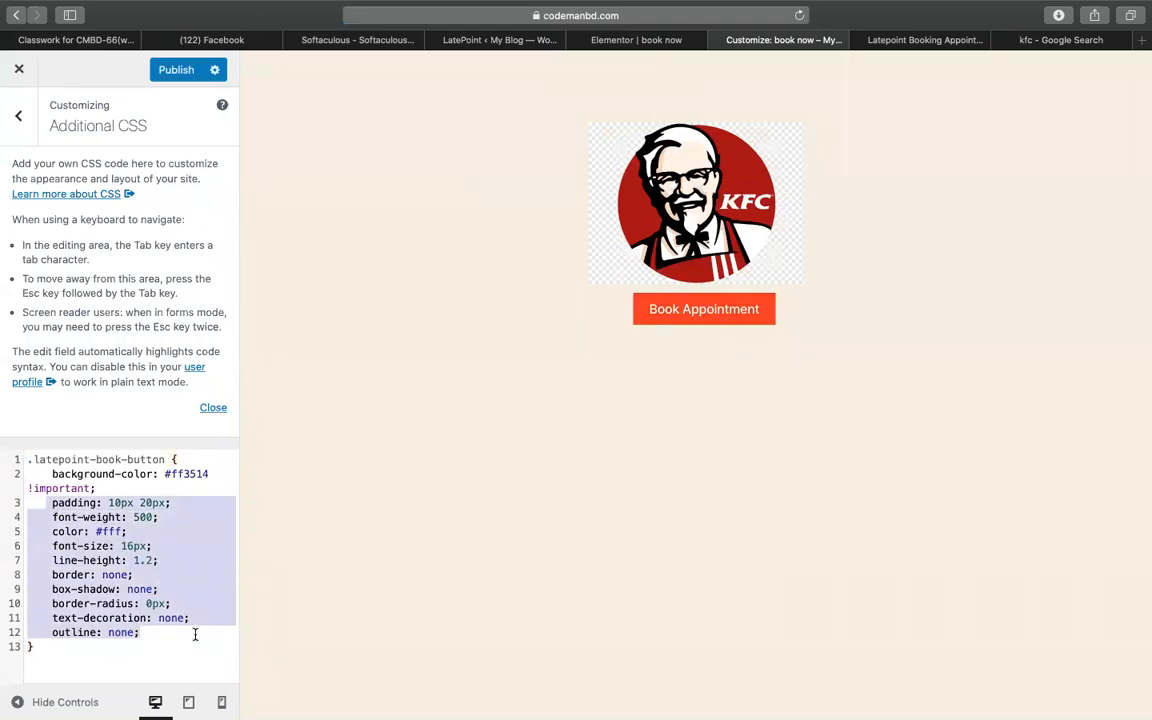
{"action": "key", "text": "BackSpace"}
{"action": "left_click", "coordinate": [197, 473]}
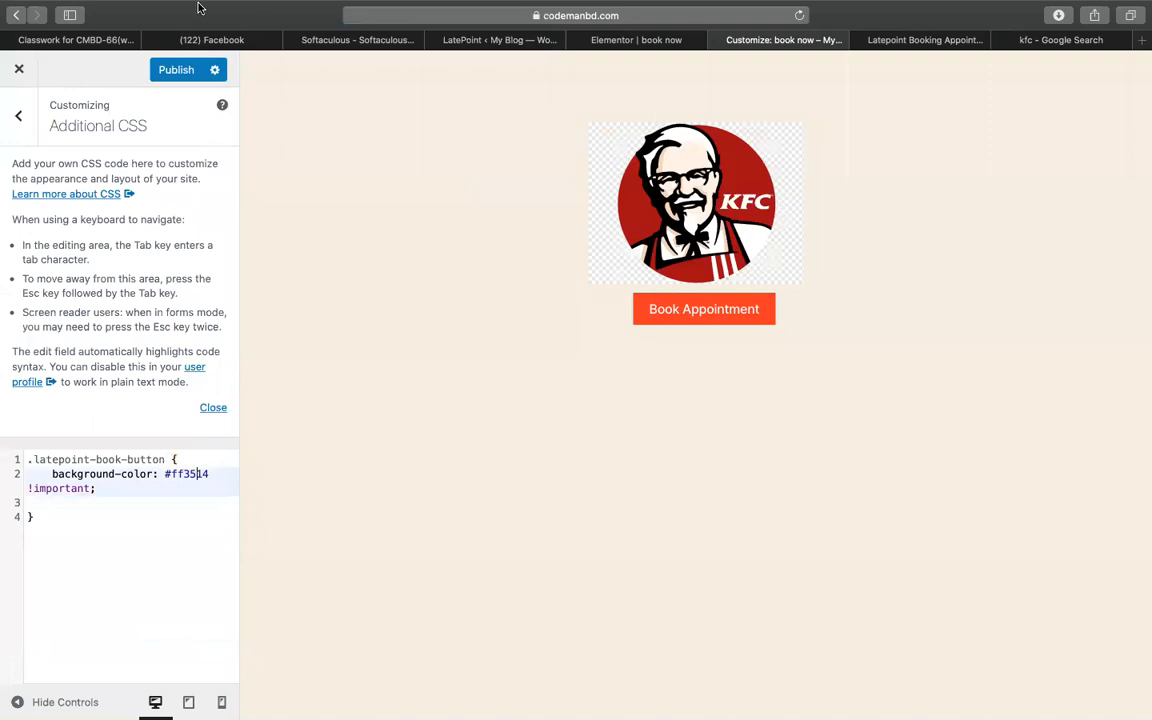
{"action": "left_click", "coordinate": [178, 69]}
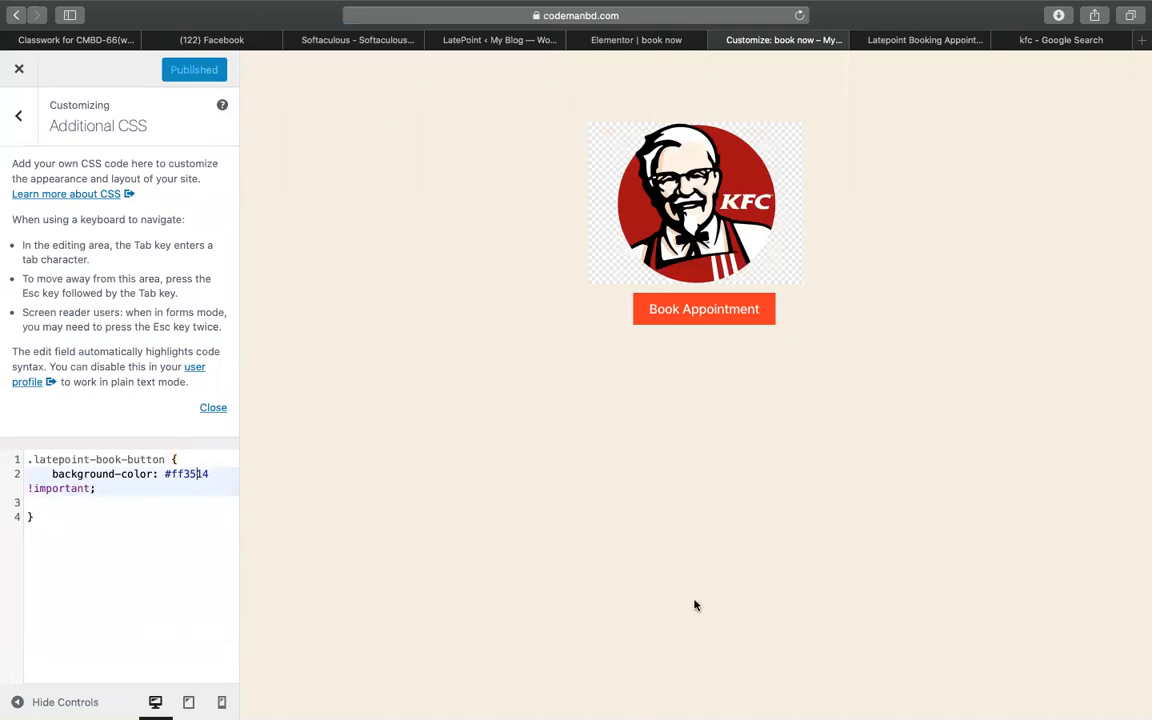
- Copy the LatePoint sheet link and start a Classroom material titled 'get sheet of latepoint'
{"action": "left_click", "coordinate": [926, 40]}
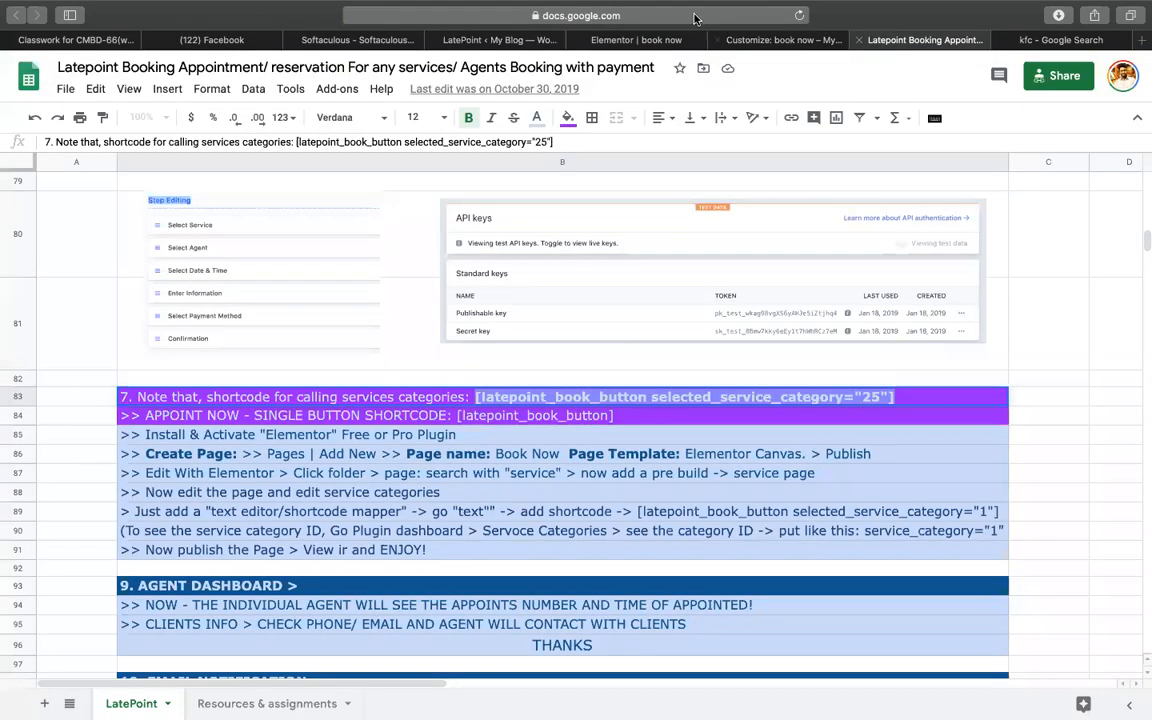
{"action": "left_click", "coordinate": [626, 15]}
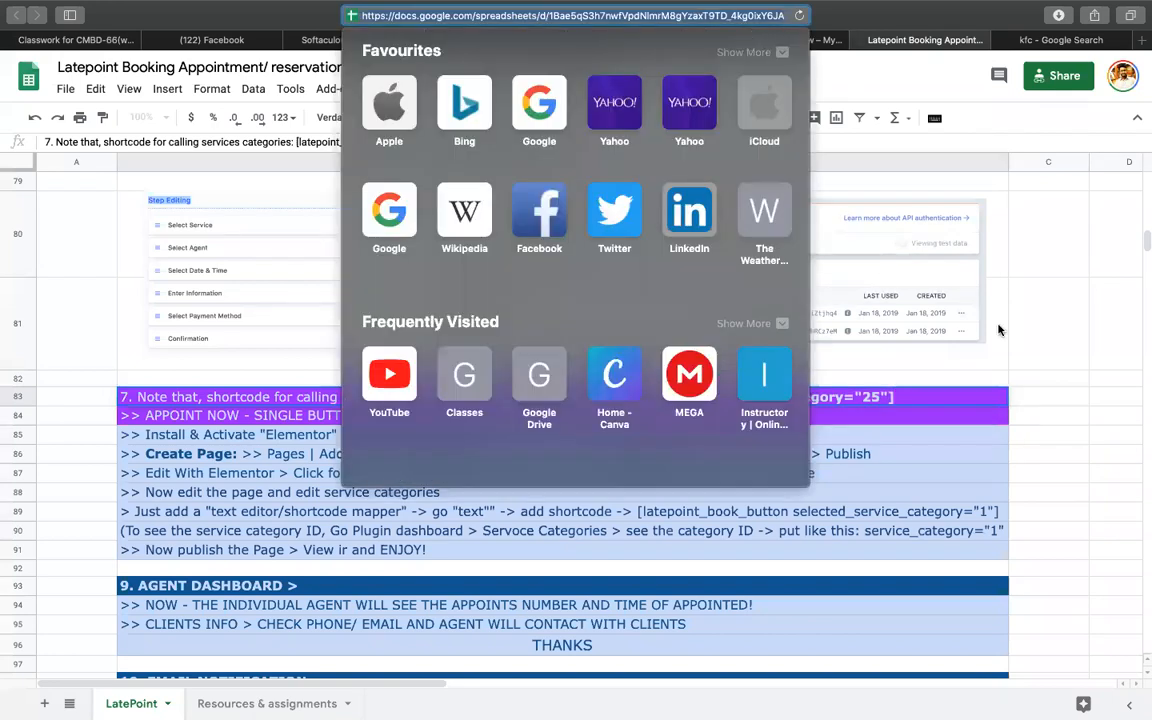
{"action": "left_click", "coordinate": [1026, 394]}
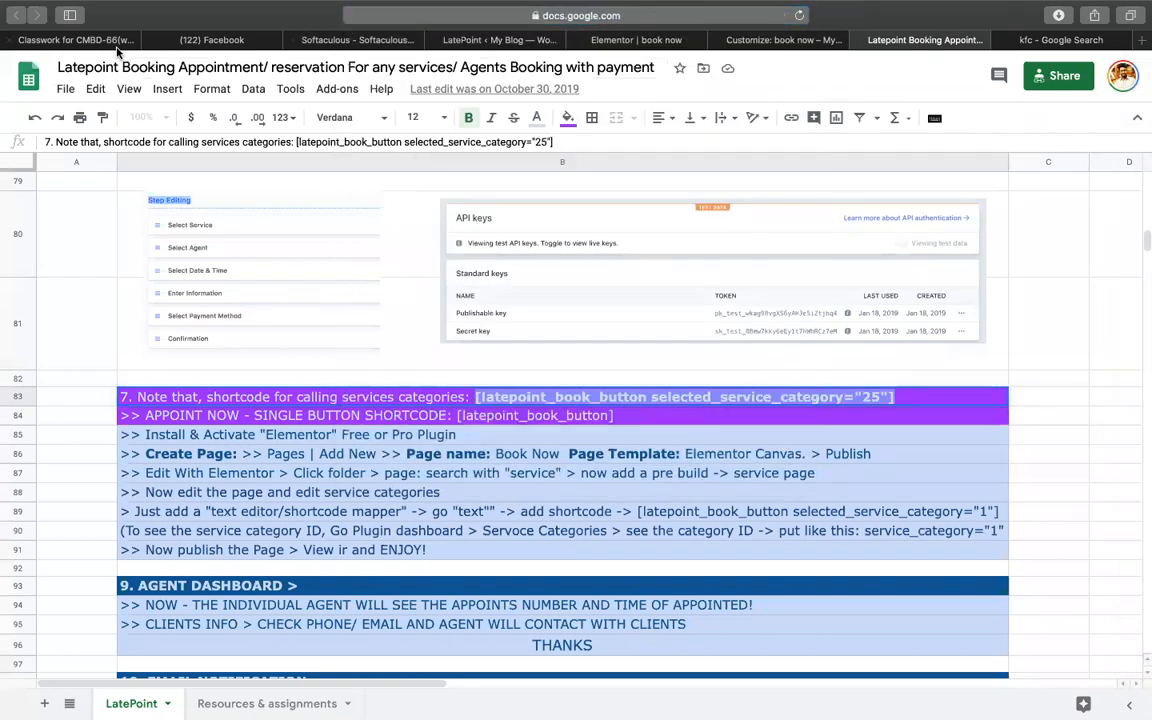
{"action": "left_click", "coordinate": [116, 42]}
{"action": "left_click", "coordinate": [316, 143]}
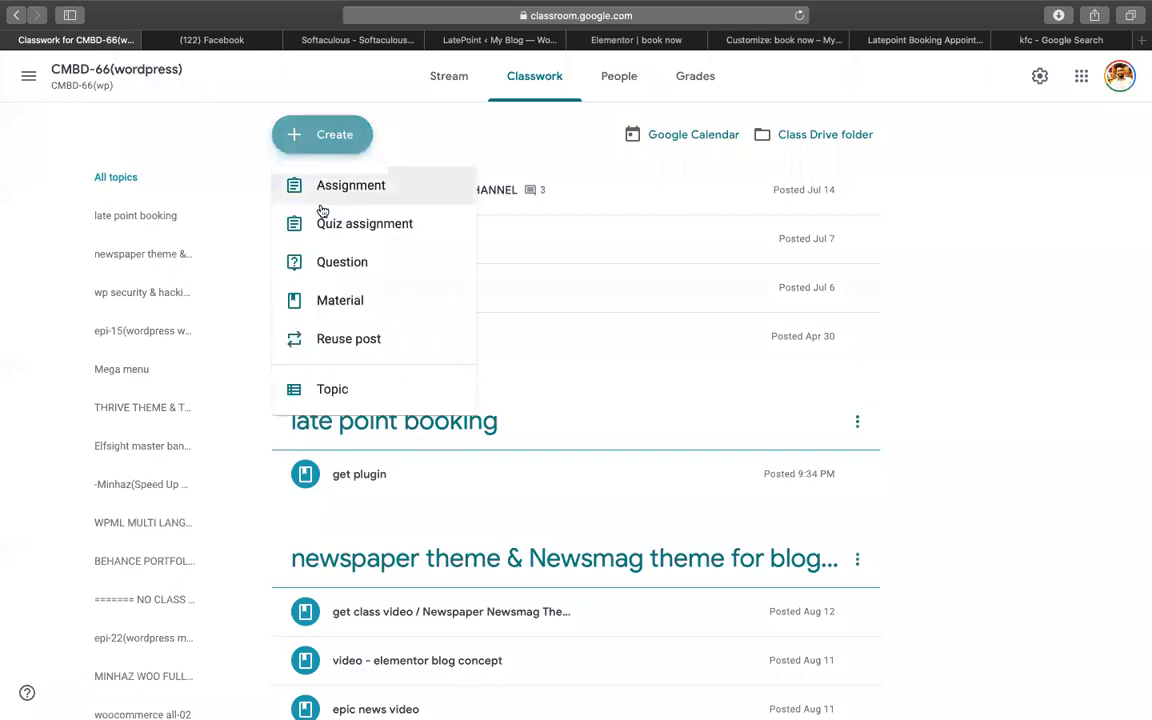
{"action": "left_click", "coordinate": [340, 300]}
{"action": "type", "text": "get sheet of latepoint"}
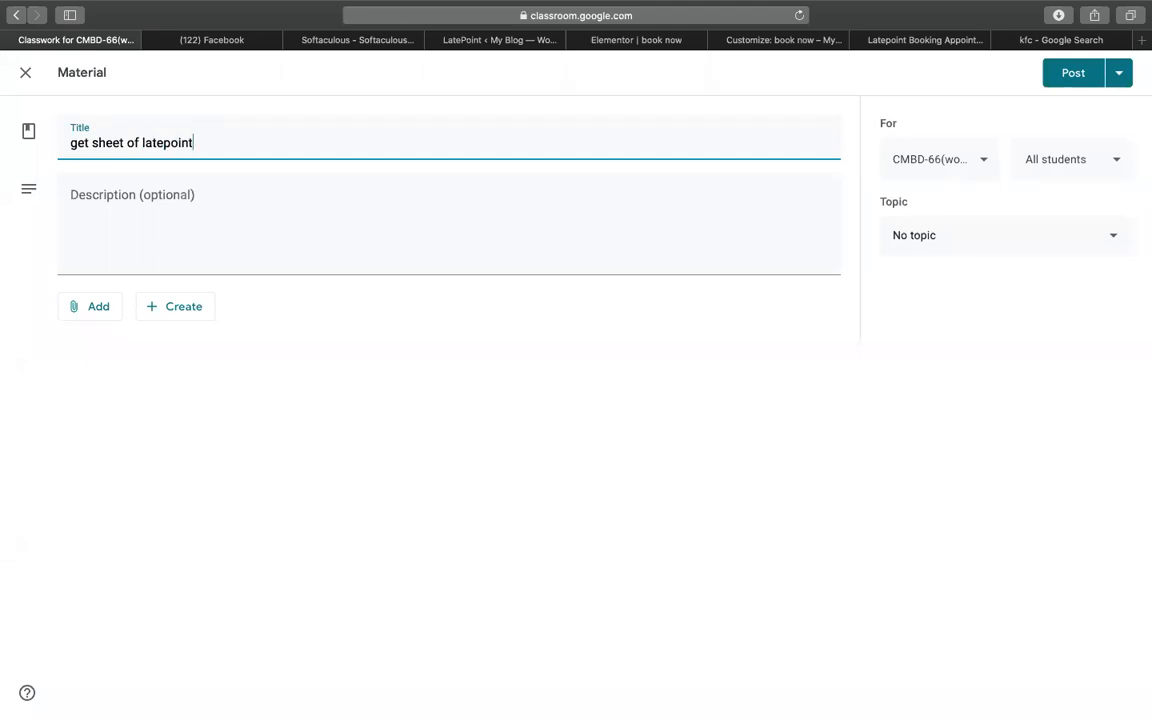
- Attach the sheet link, file it under the late point booking topic, and post it
{"action": "left_click", "coordinate": [95, 305]}
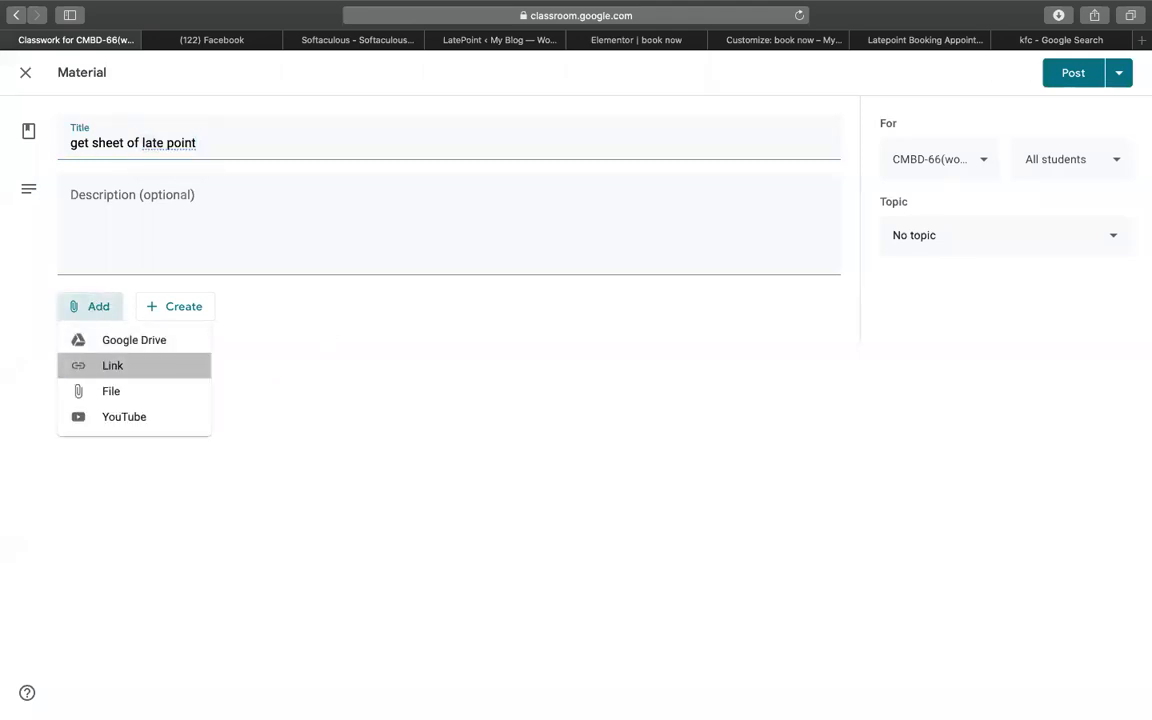
{"action": "left_click", "coordinate": [112, 365]}
{"action": "key", "text": "super+v"}
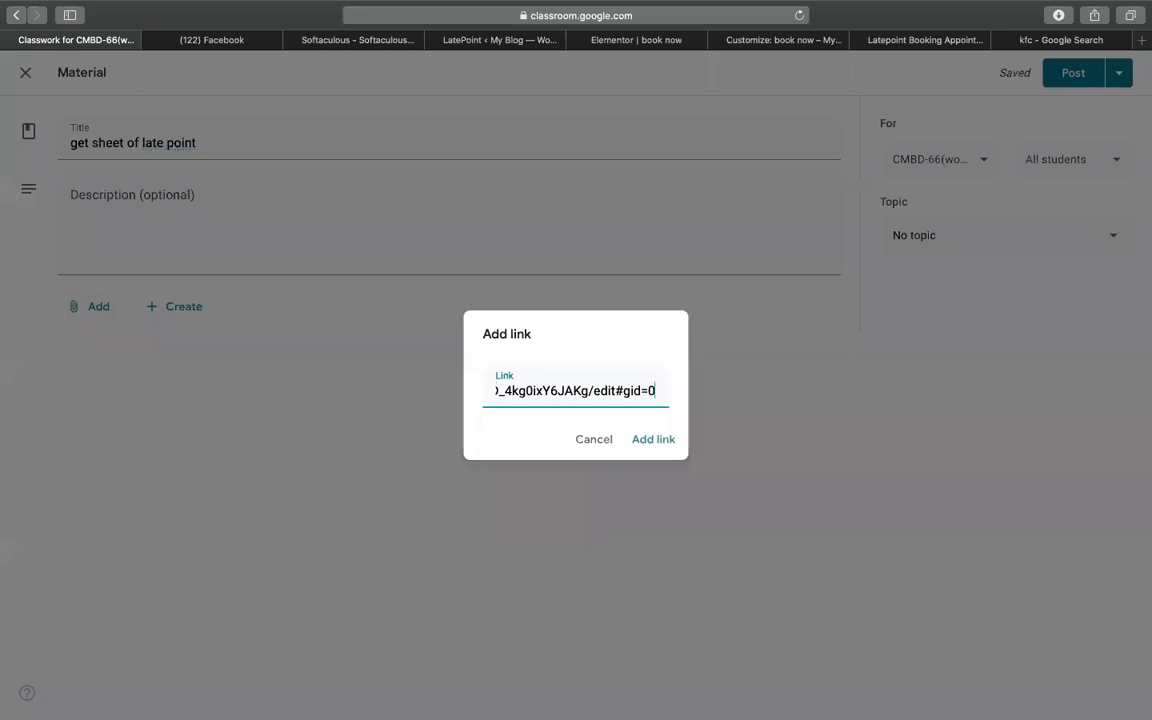
{"action": "key", "text": "Return"}
{"action": "left_click", "coordinate": [960, 240]}
{"action": "scroll", "coordinate": [985, 386], "scroll_direction": "down", "scroll_amount": 5}
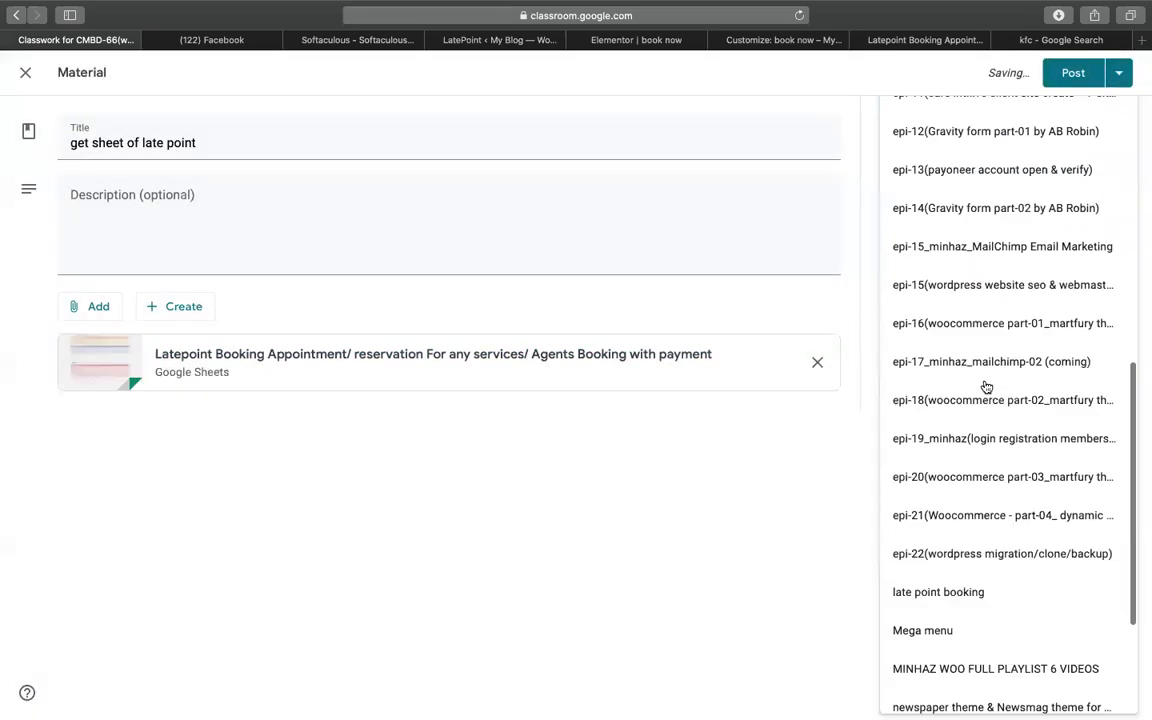
{"action": "scroll", "coordinate": [986, 386], "scroll_direction": "down", "scroll_amount": 3}
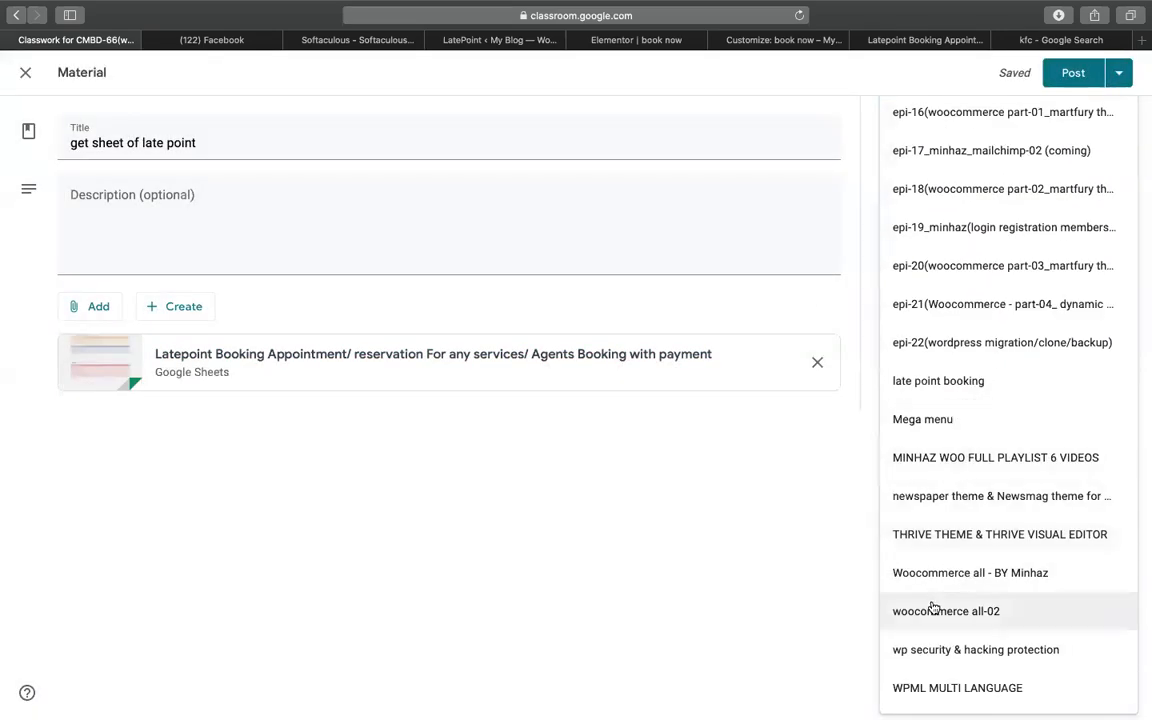
{"action": "left_click", "coordinate": [938, 378]}
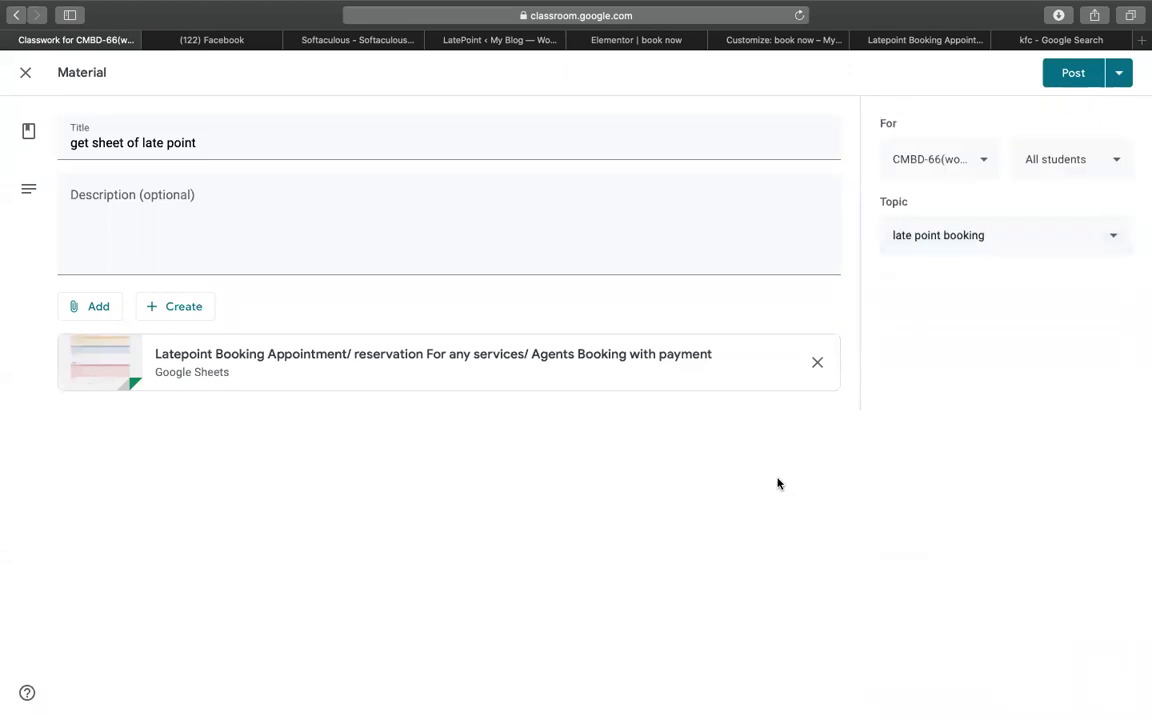
{"action": "left_click", "coordinate": [1073, 75]}
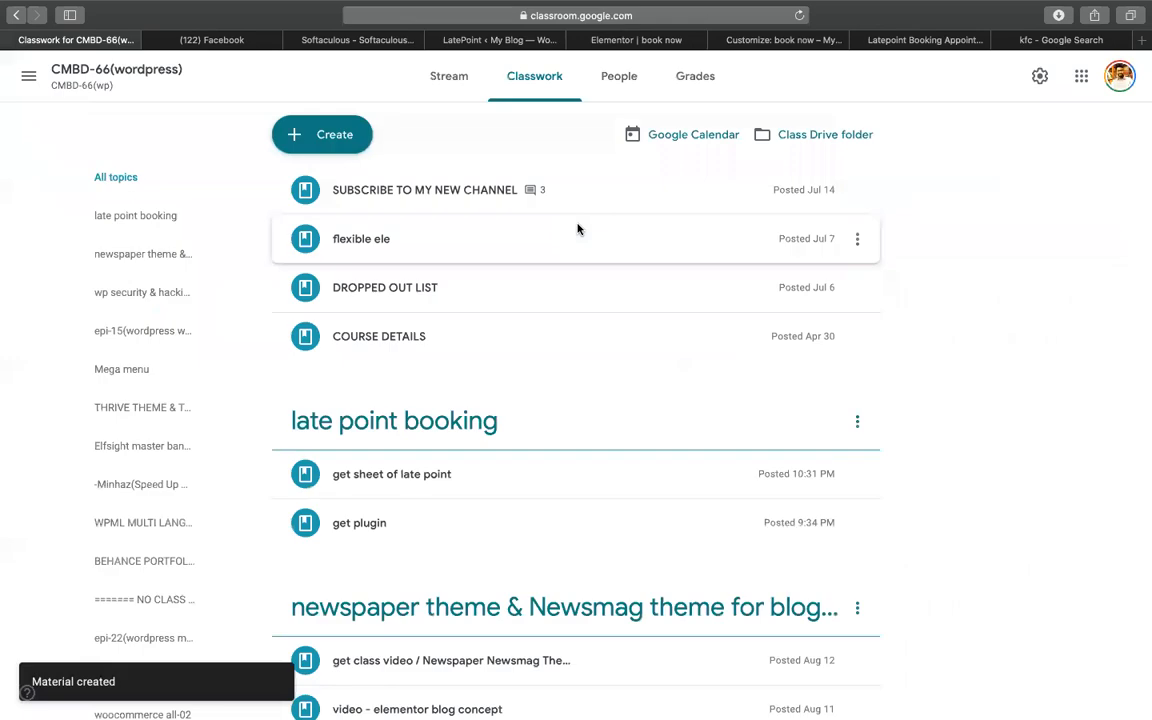
- Go to the CMBD-68 class from the classes list
{"action": "left_click", "coordinate": [345, 145]}
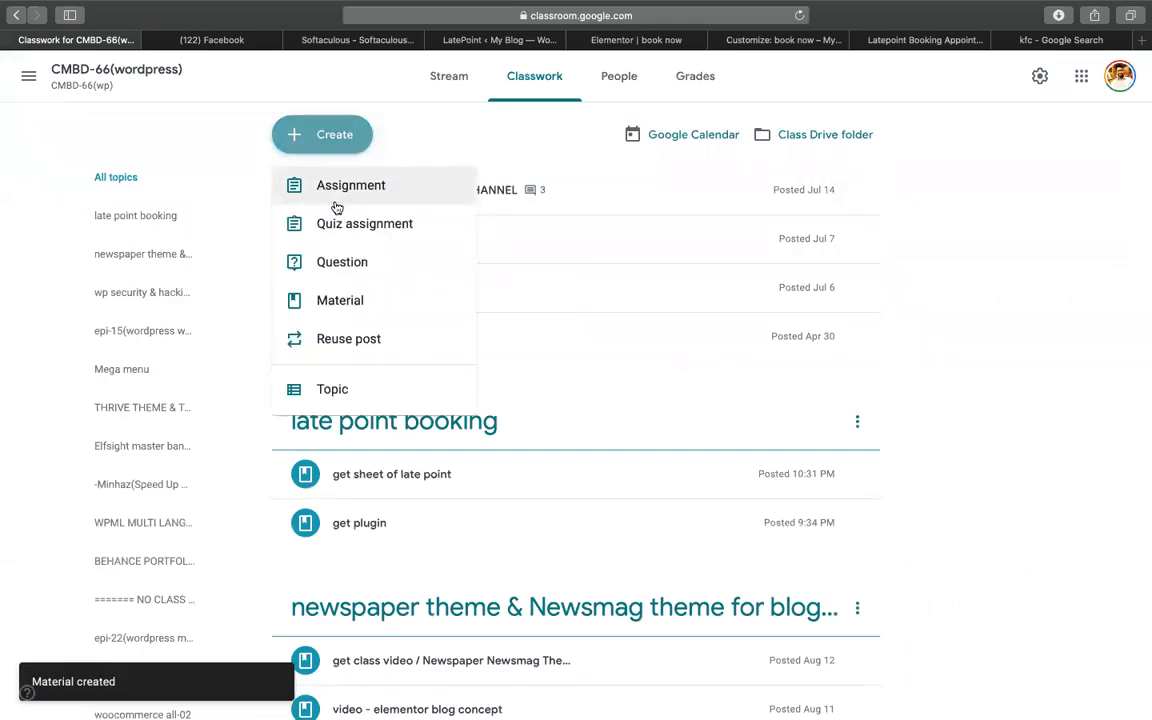
{"action": "left_click", "coordinate": [18, 81]}
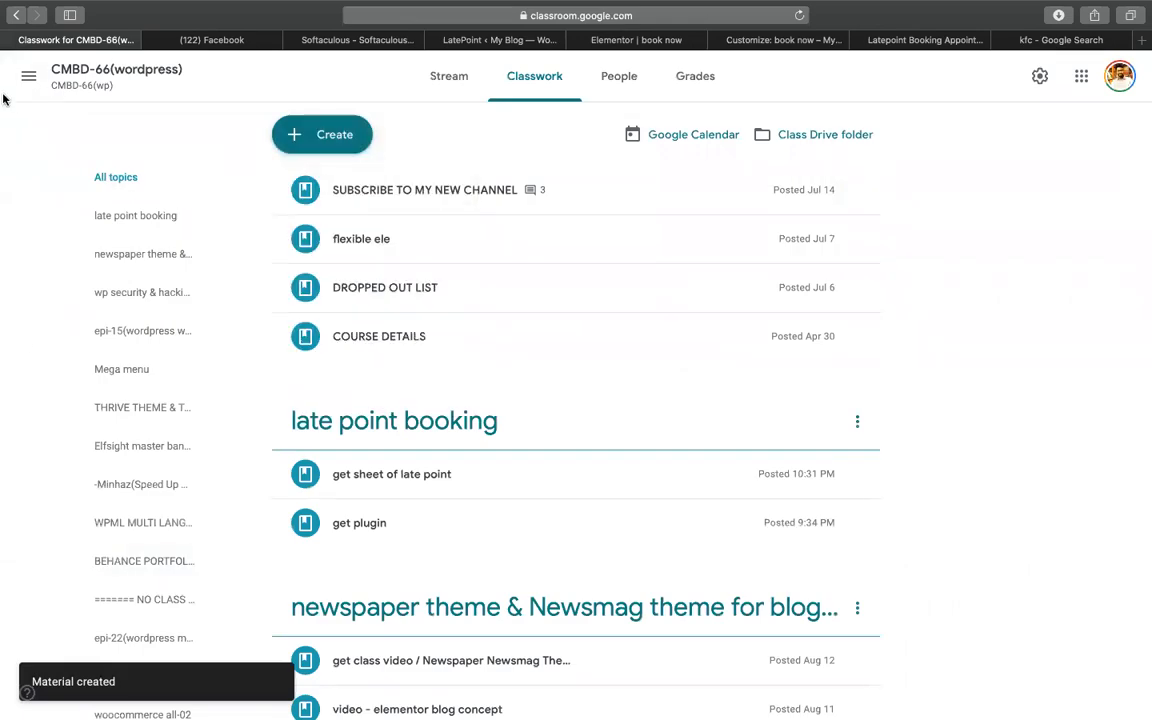
{"action": "left_click", "coordinate": [28, 76]}
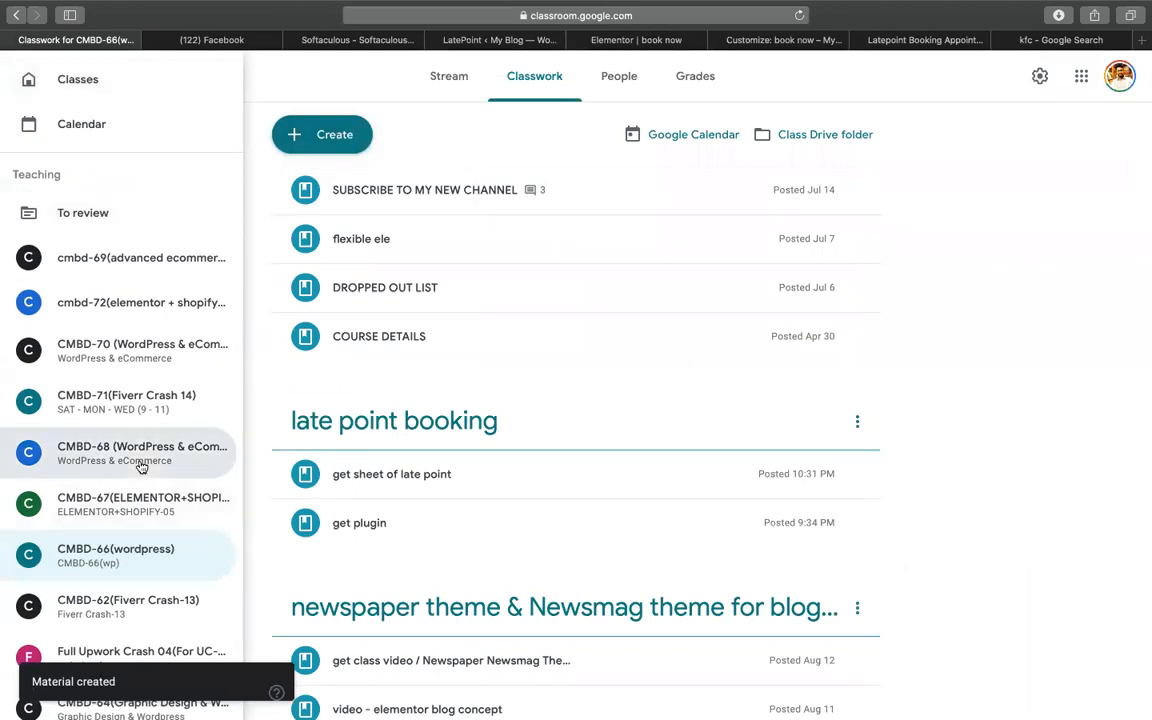
{"action": "left_click", "coordinate": [141, 455]}
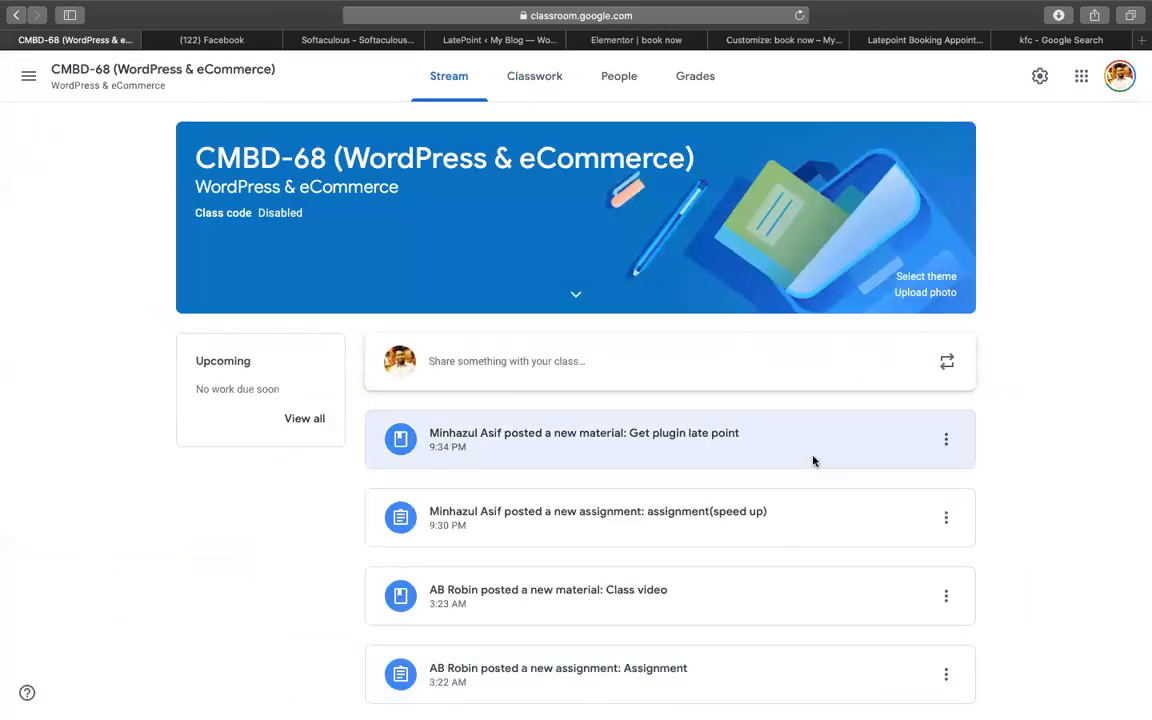